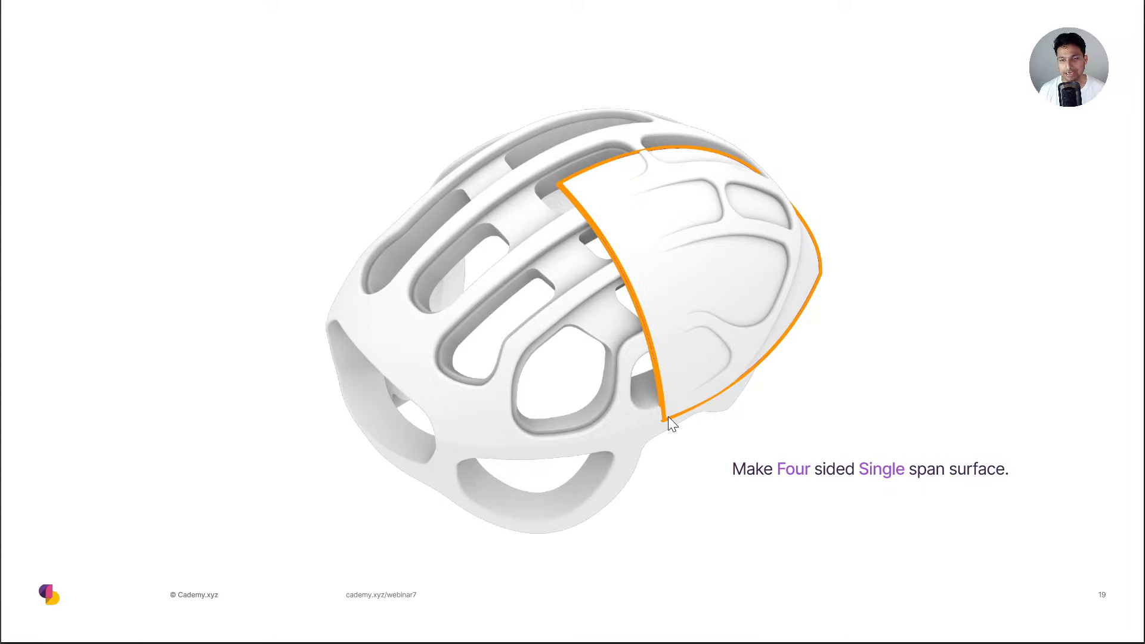
key(Right)
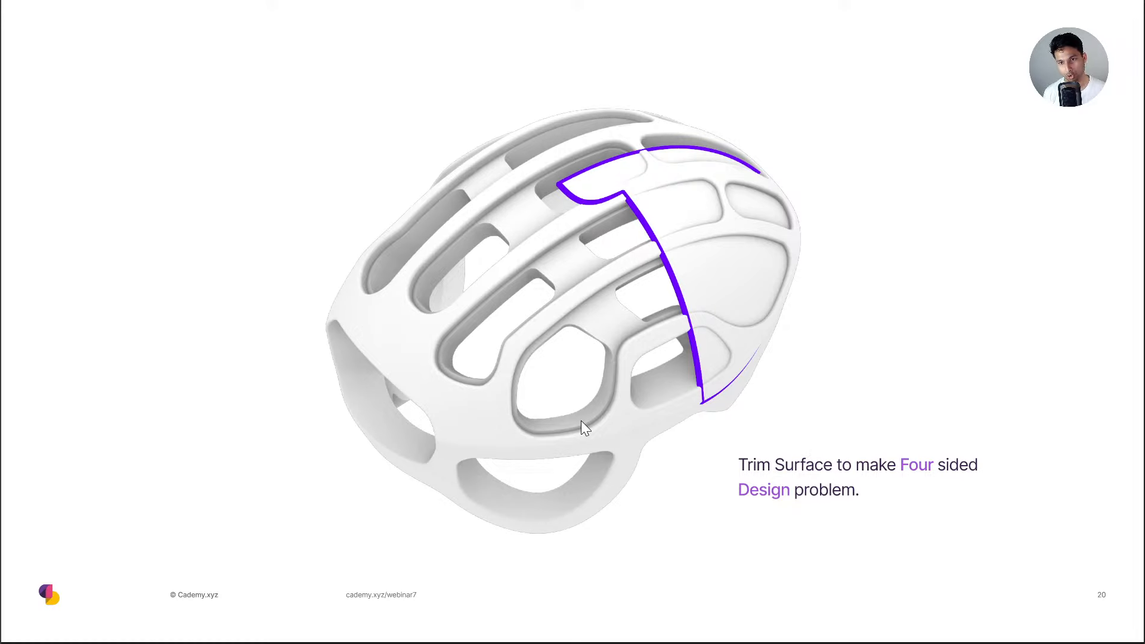
key(Left)
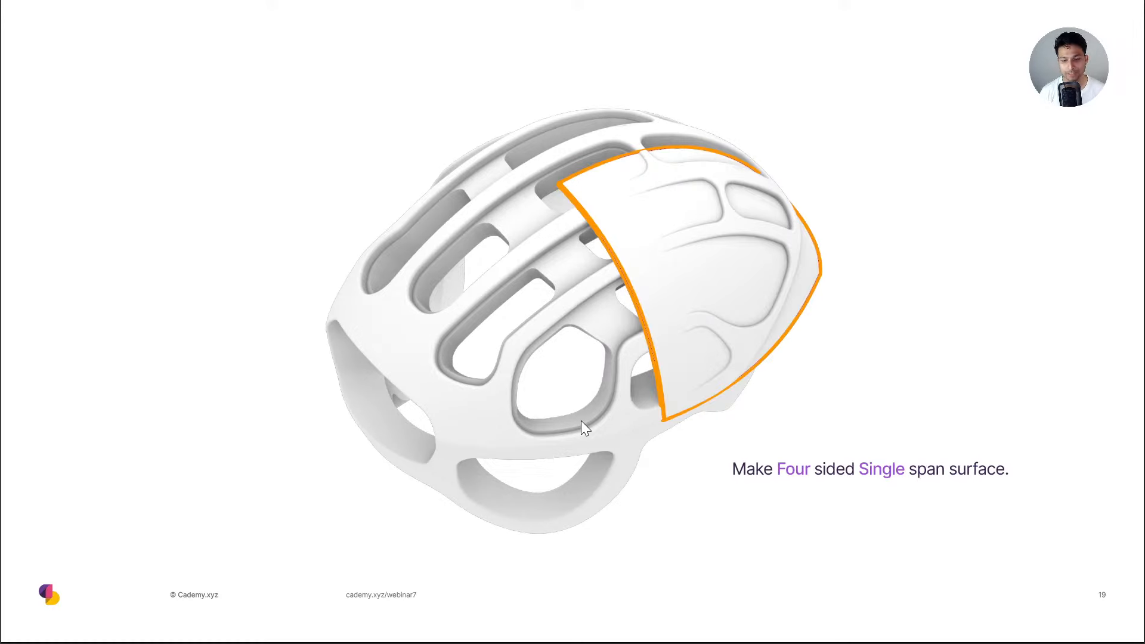
key(ctrl)
key(ctrl)
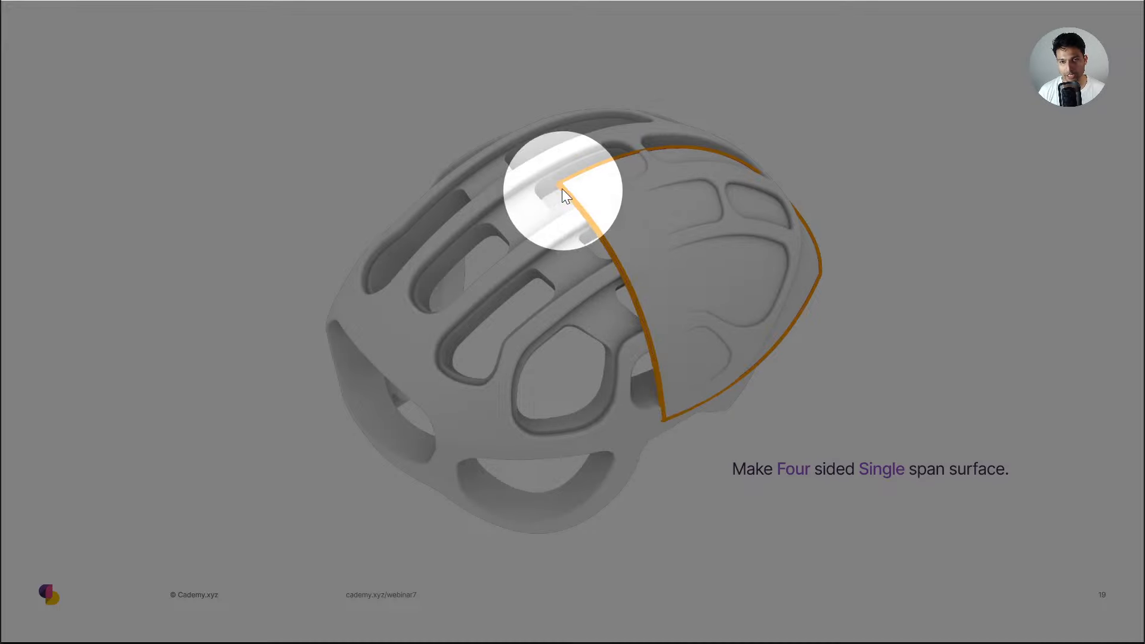
click(607, 198)
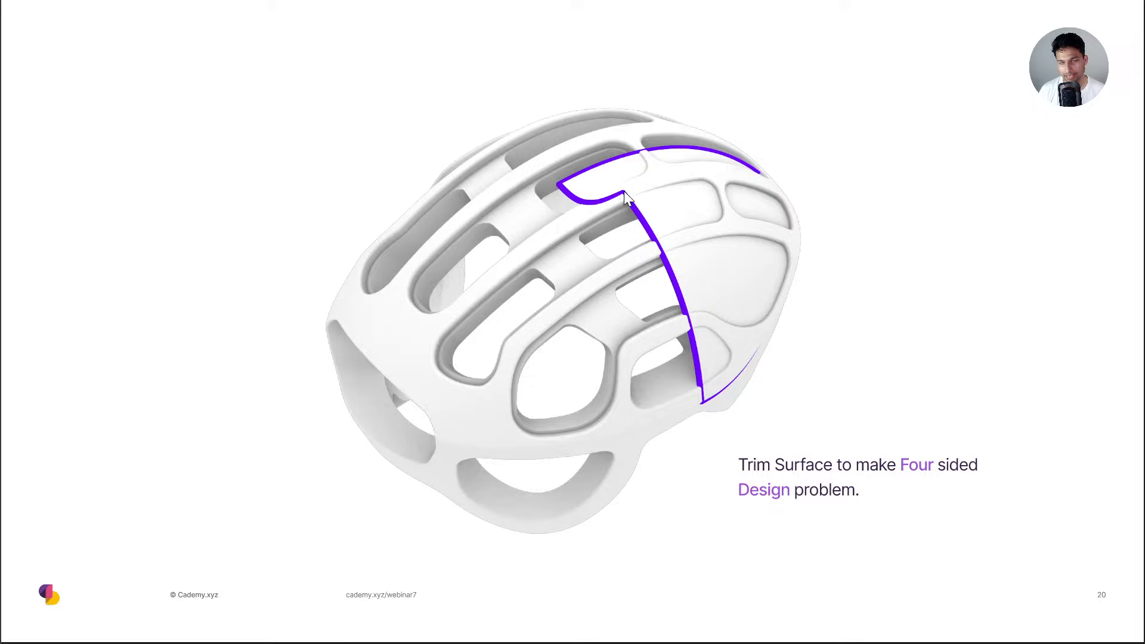
click(690, 343)
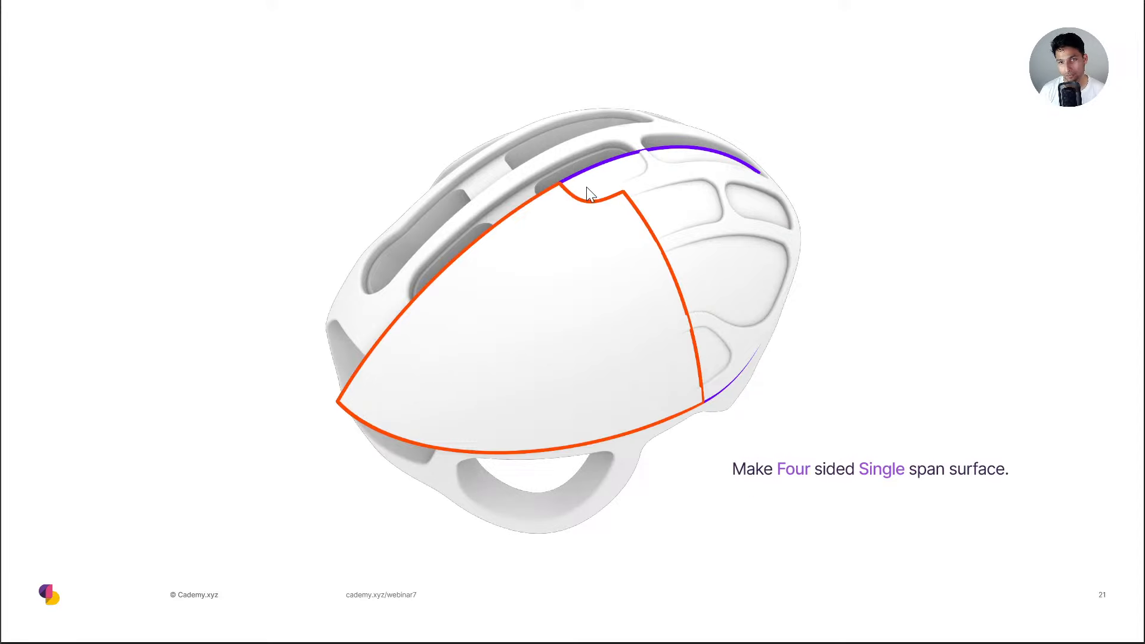
key(ctrl)
key(ctrl)
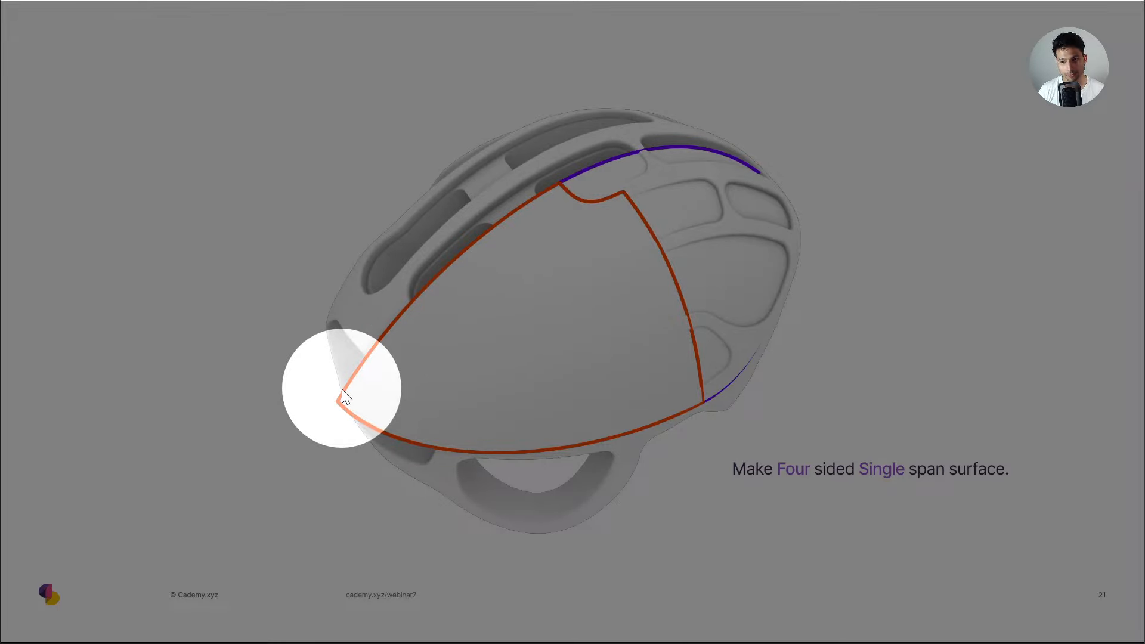
click(405, 340)
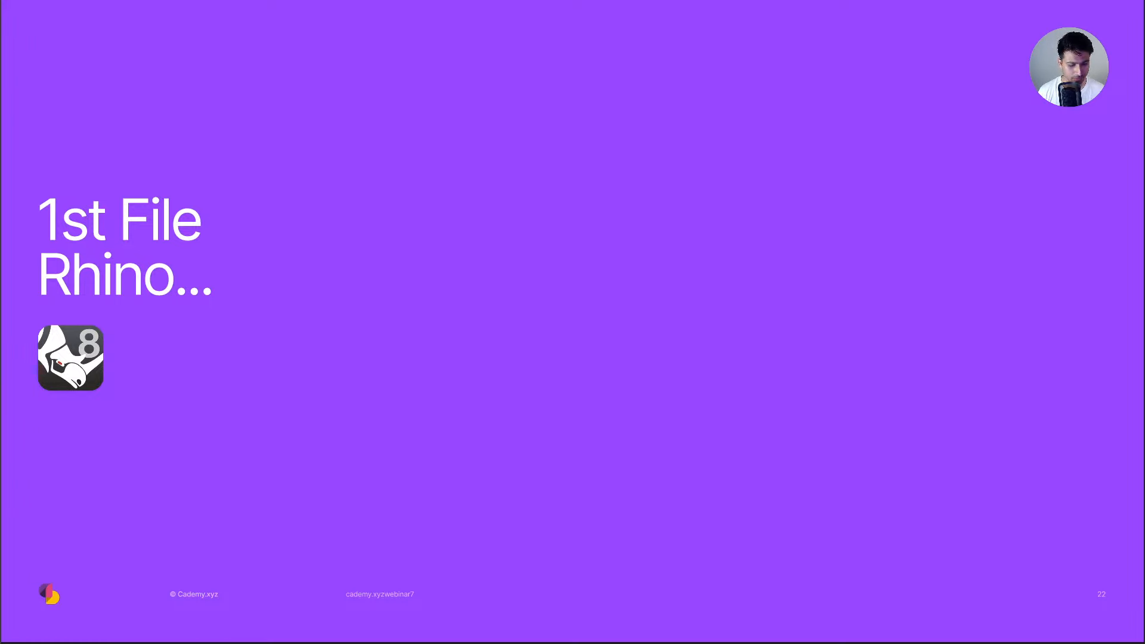
- Switch to Rhino and open the model file 1_Cademy_xyz_Rhino_POC_Helmet from the webinar folder, using the Open file option
key(alt+Tab)
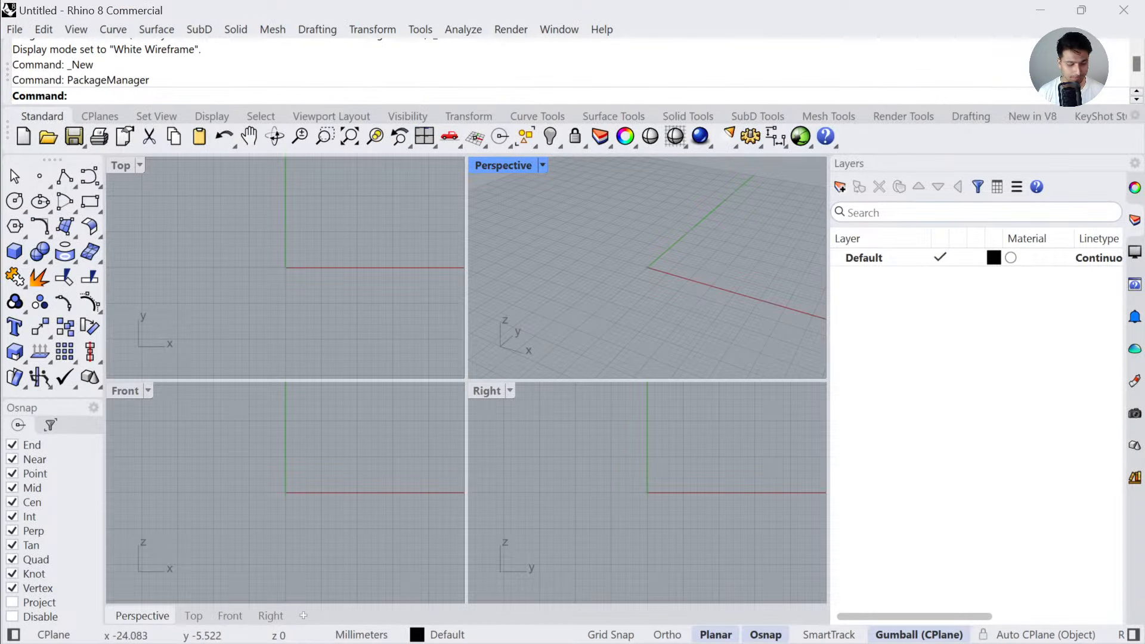
key(alt+Tab)
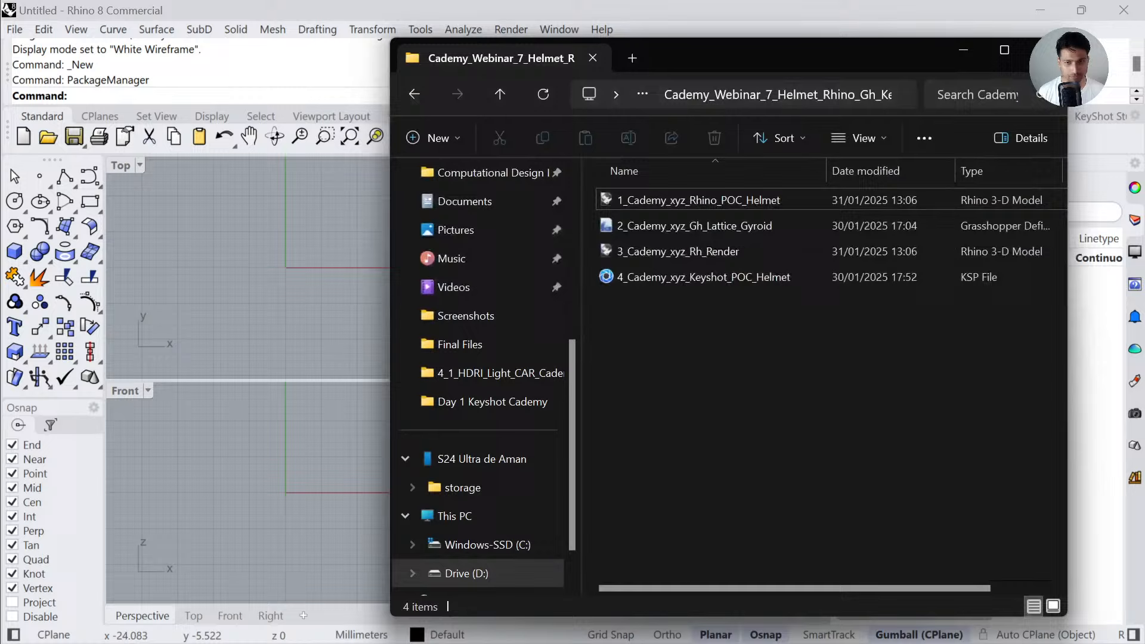
click(671, 200)
key(ctrl)
key(ctrl)
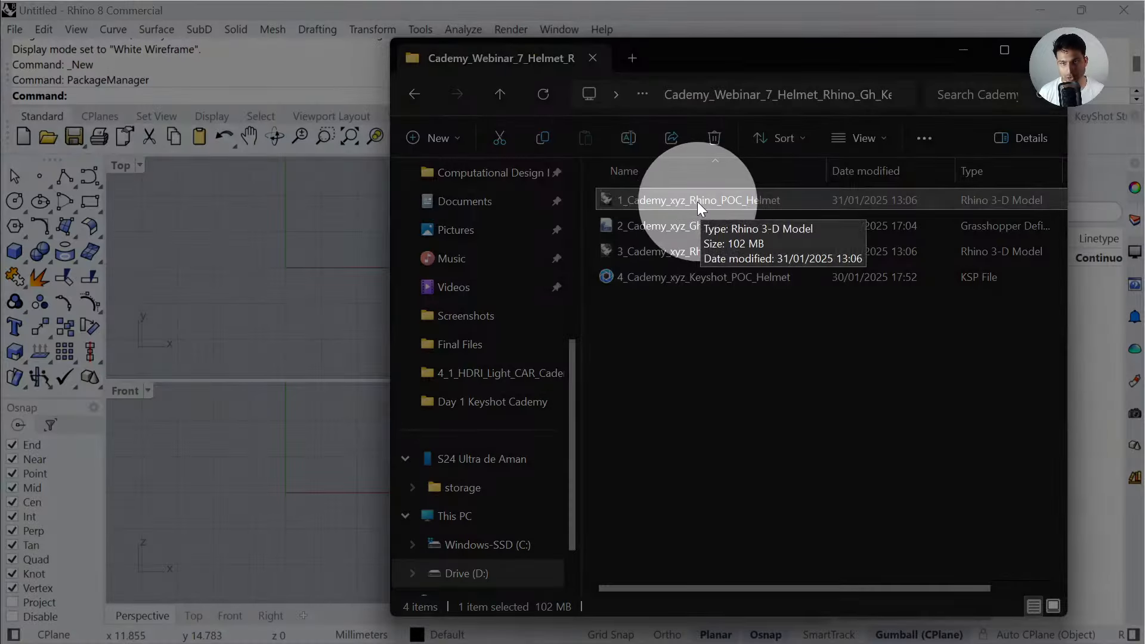
drag(709, 199, 316, 253)
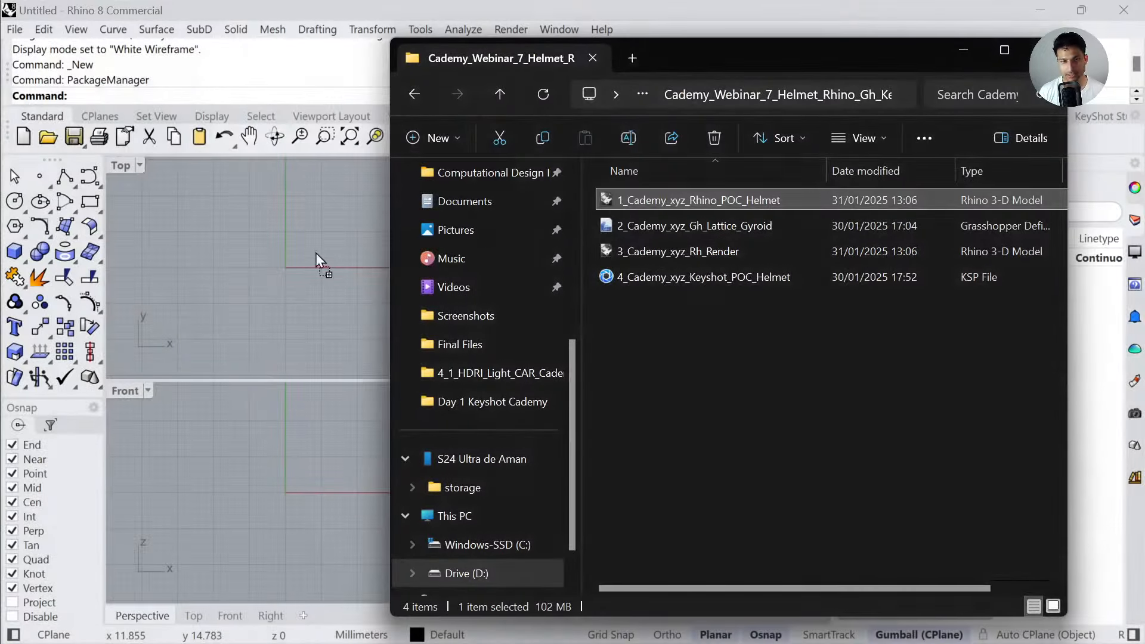
drag(249, 262, 249, 263)
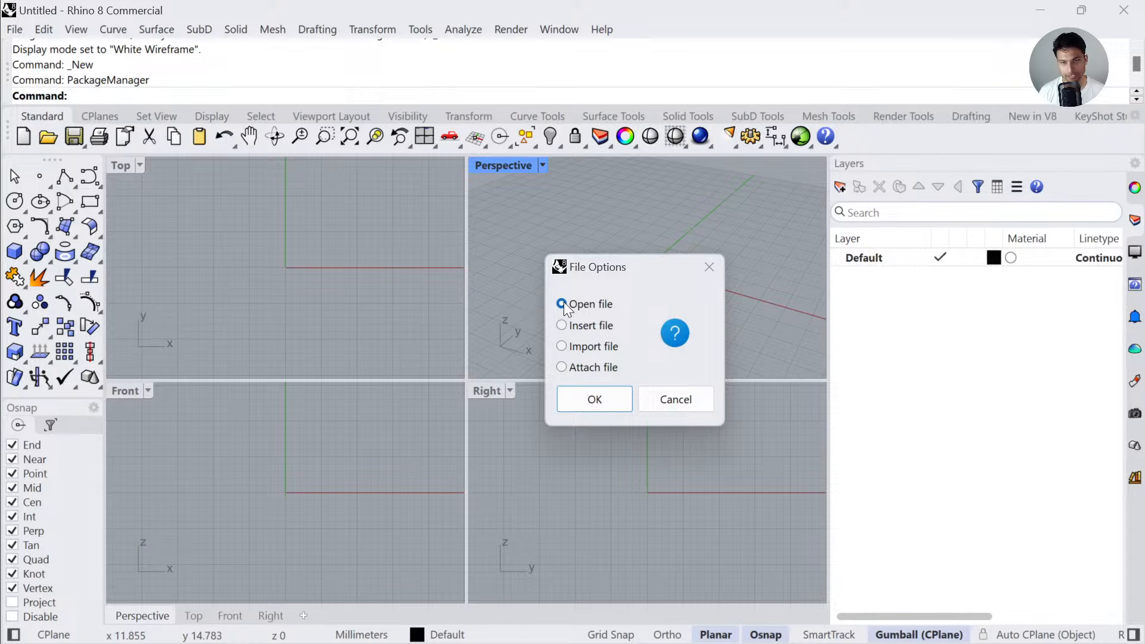
key(ctrl)
key(ctrl)
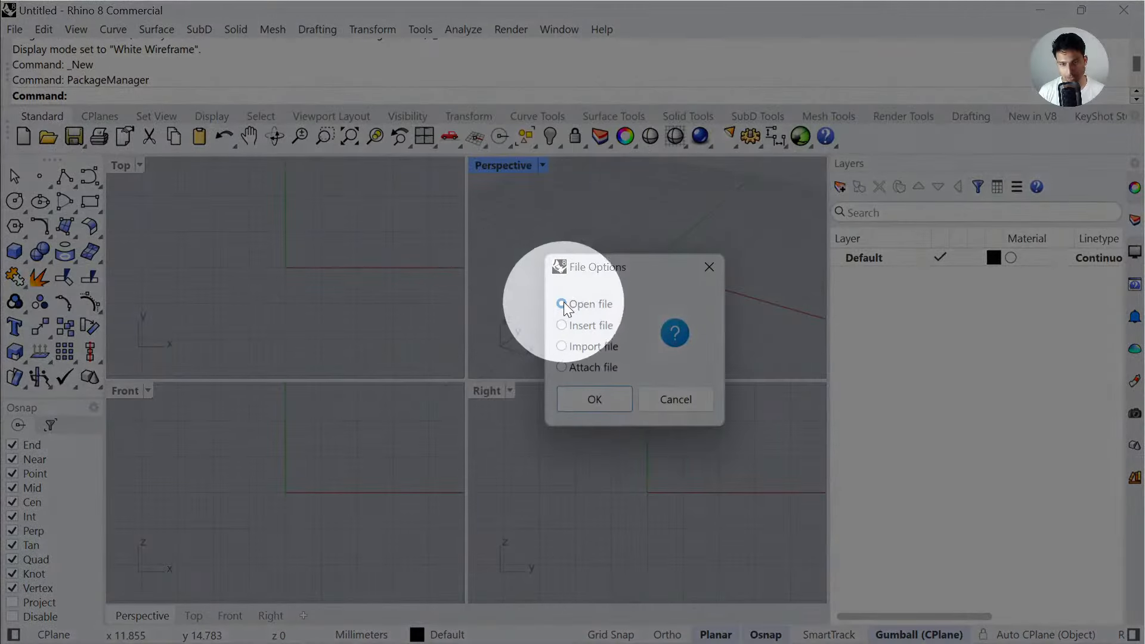
click(590, 400)
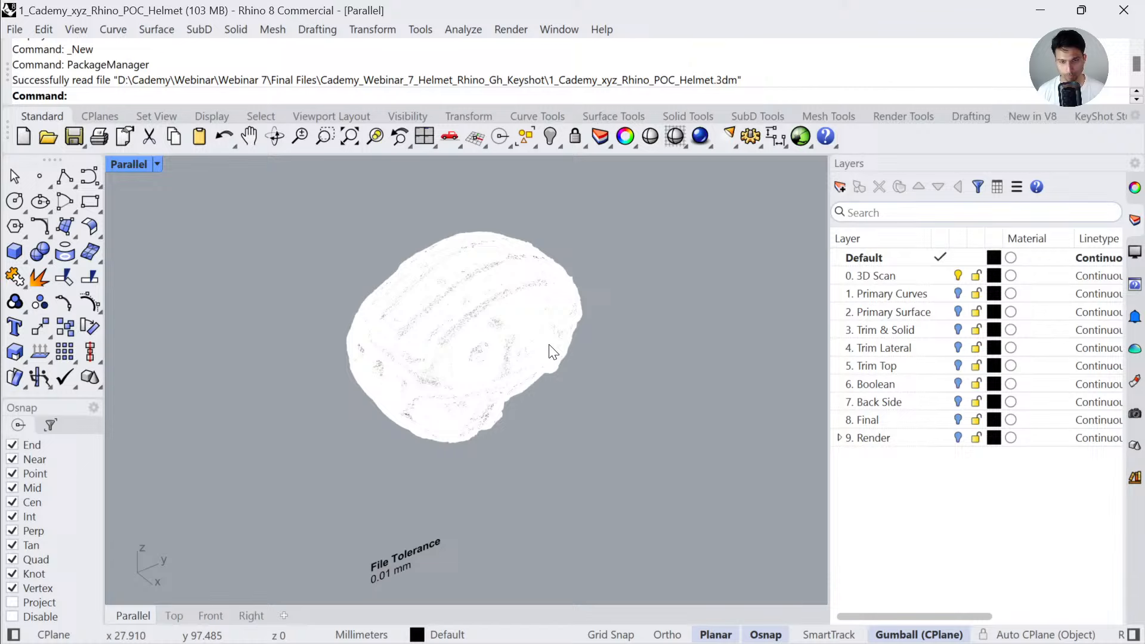
- Show the helmet scan in Rendered display mode and examine its texture from several angles
right_drag(554, 352, 527, 363)
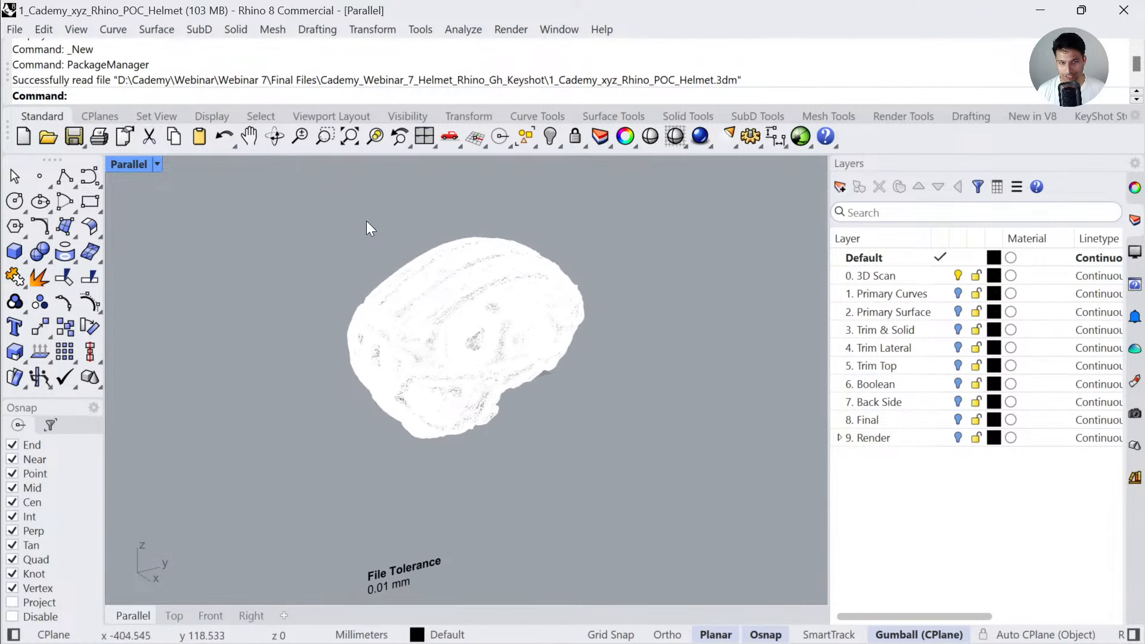
drag(325, 213, 623, 478)
click(624, 477)
right_drag(590, 446, 541, 452)
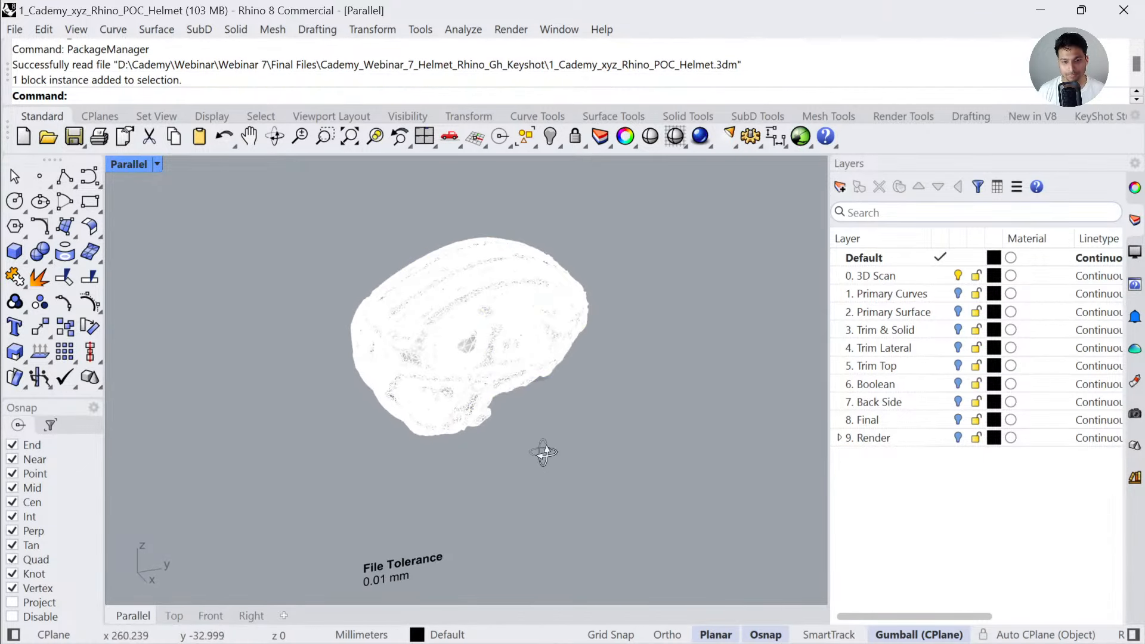
click(143, 162)
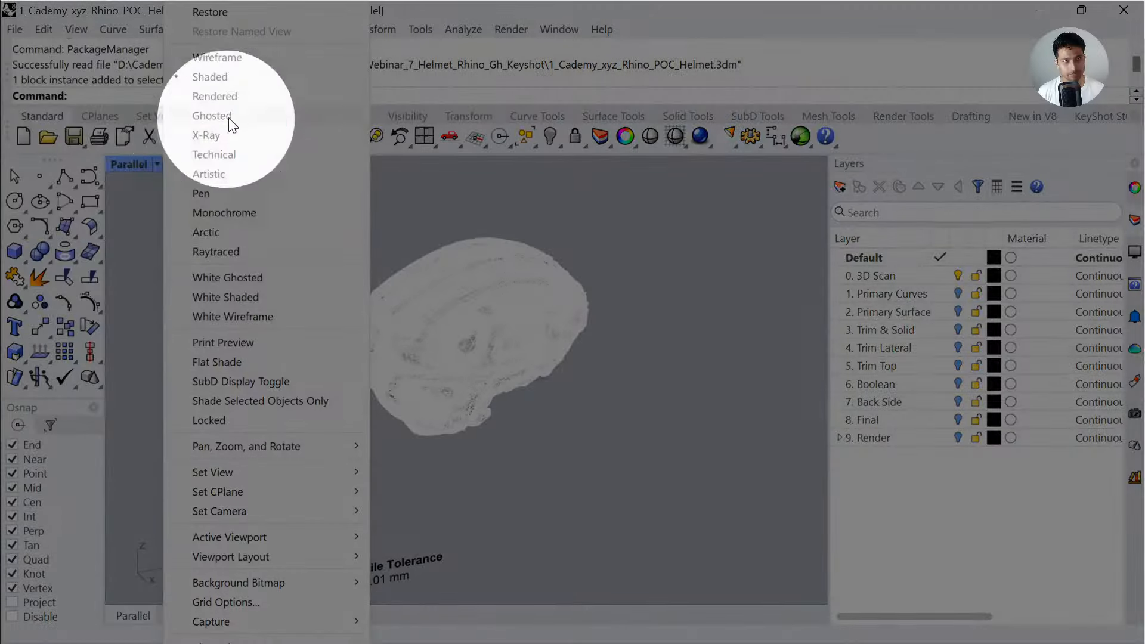
click(237, 97)
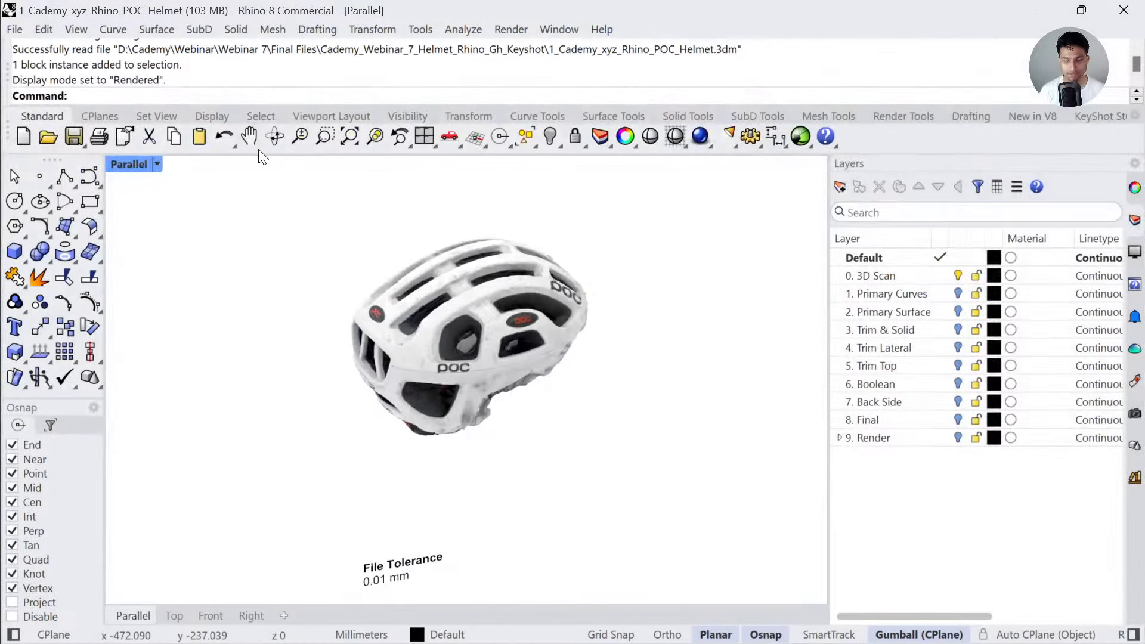
right_drag(485, 362, 469, 289)
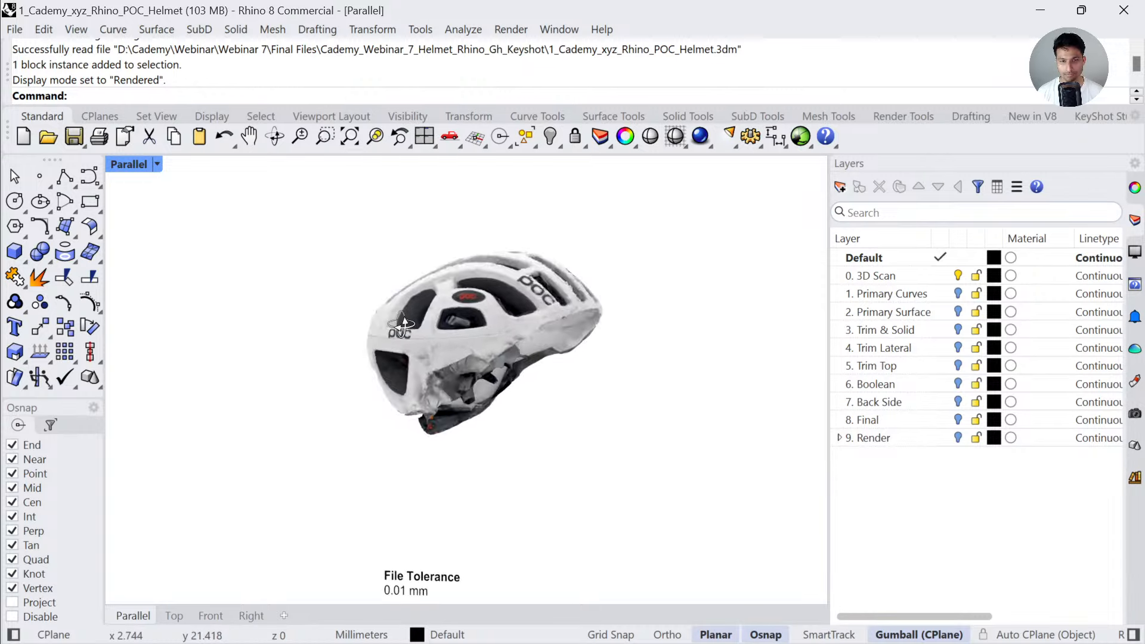
- Return the viewport to Shaded display mode and examine the scan mesh and the File Tolerance note beneath it
click(156, 164)
click(222, 79)
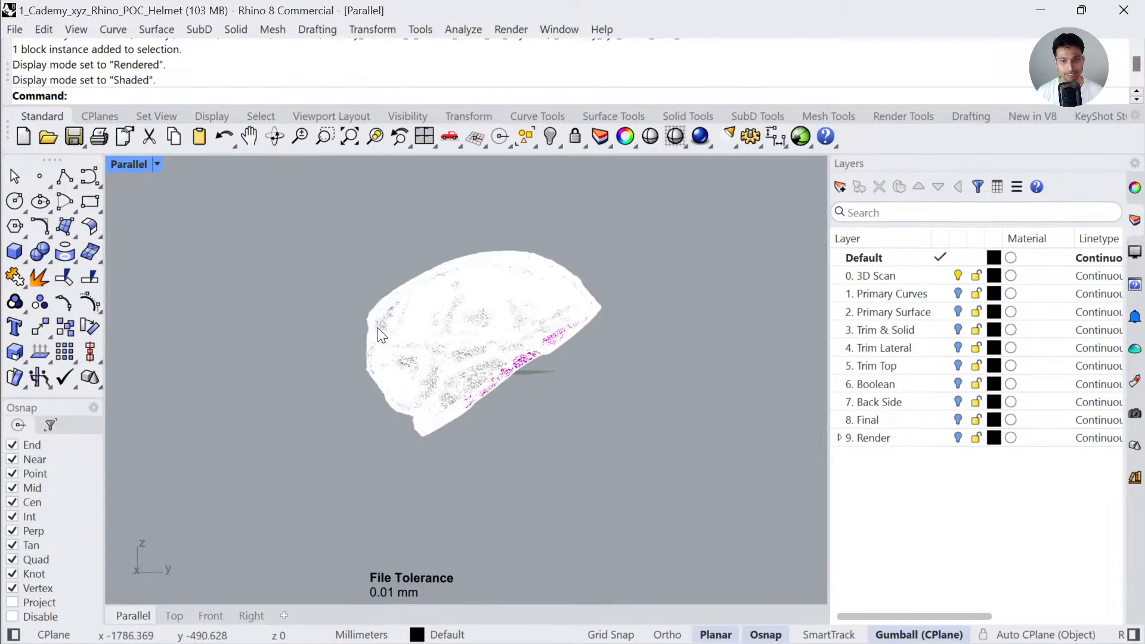
mouse_move(418, 358)
right_down()
mouse_move(403, 360)
mouse_move(425, 356)
right_up()
scroll(452, 352, up, 4)
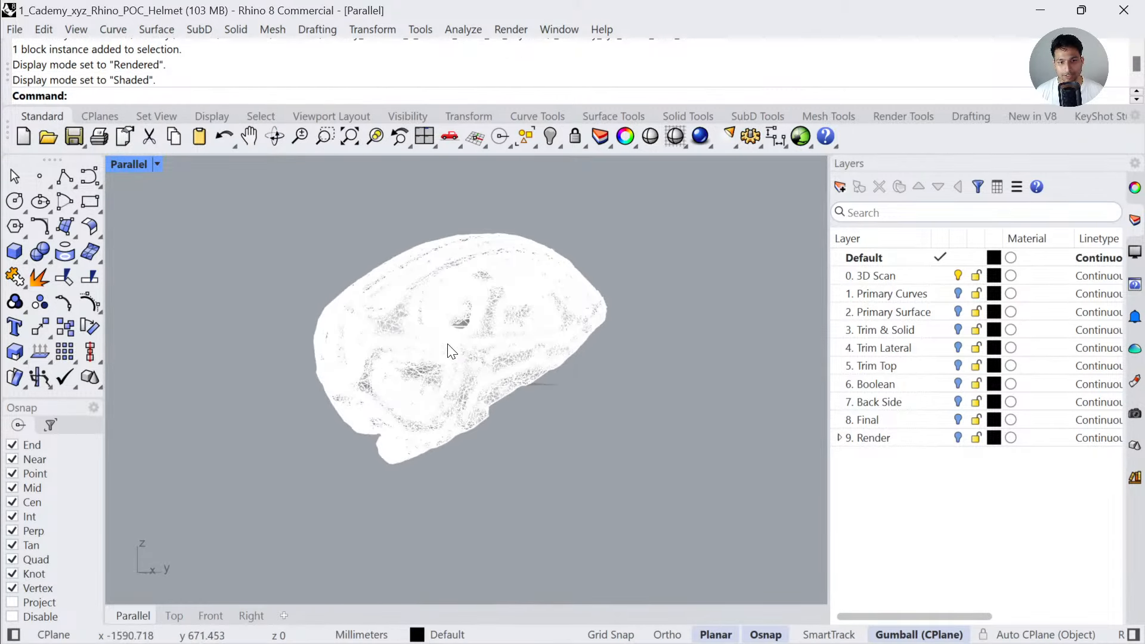
scroll(463, 353, up, 2)
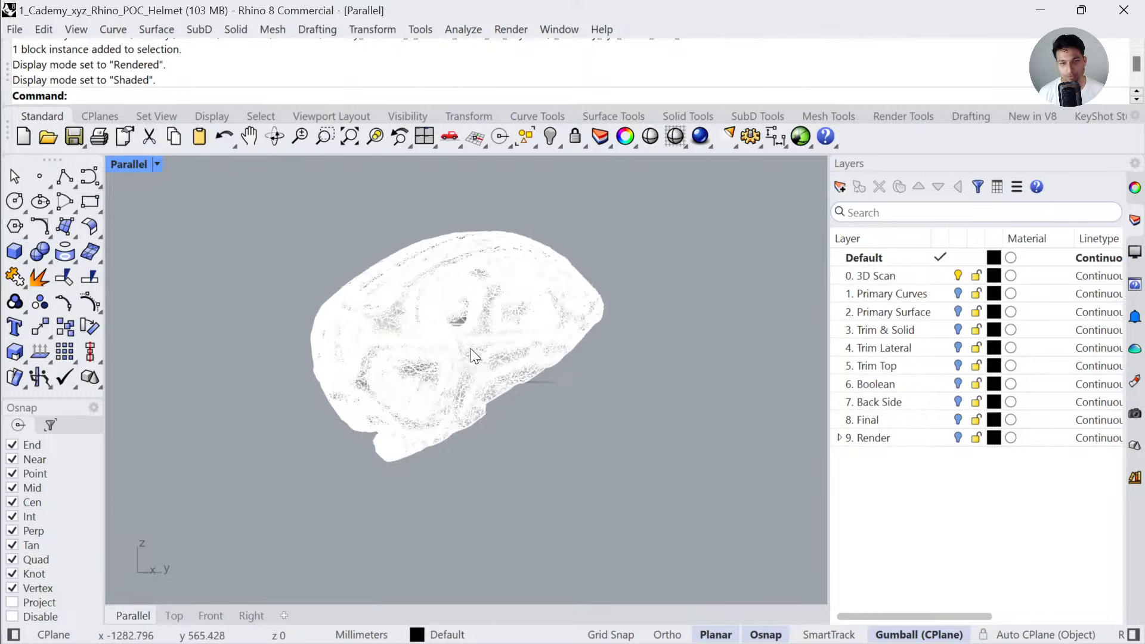
scroll(484, 356, down, 4)
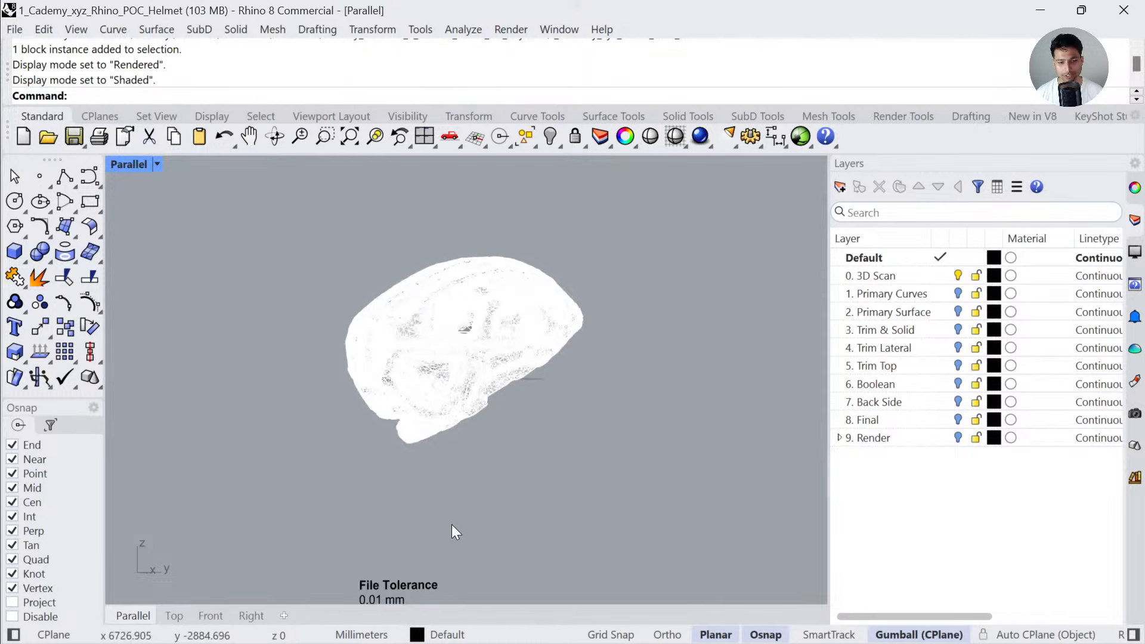
shift+right_drag(425, 580, 420, 498)
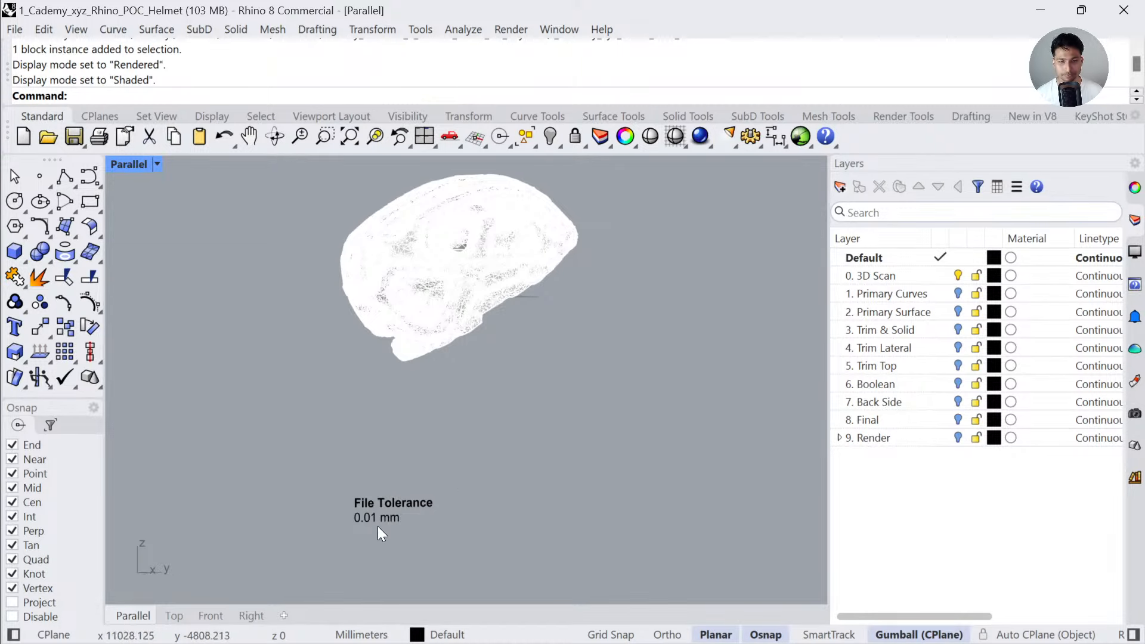
scroll(378, 526, down, 2)
mouse_move(416, 485)
right_down()
mouse_move(404, 465)
mouse_move(430, 460)
mouse_move(406, 473)
right_up()
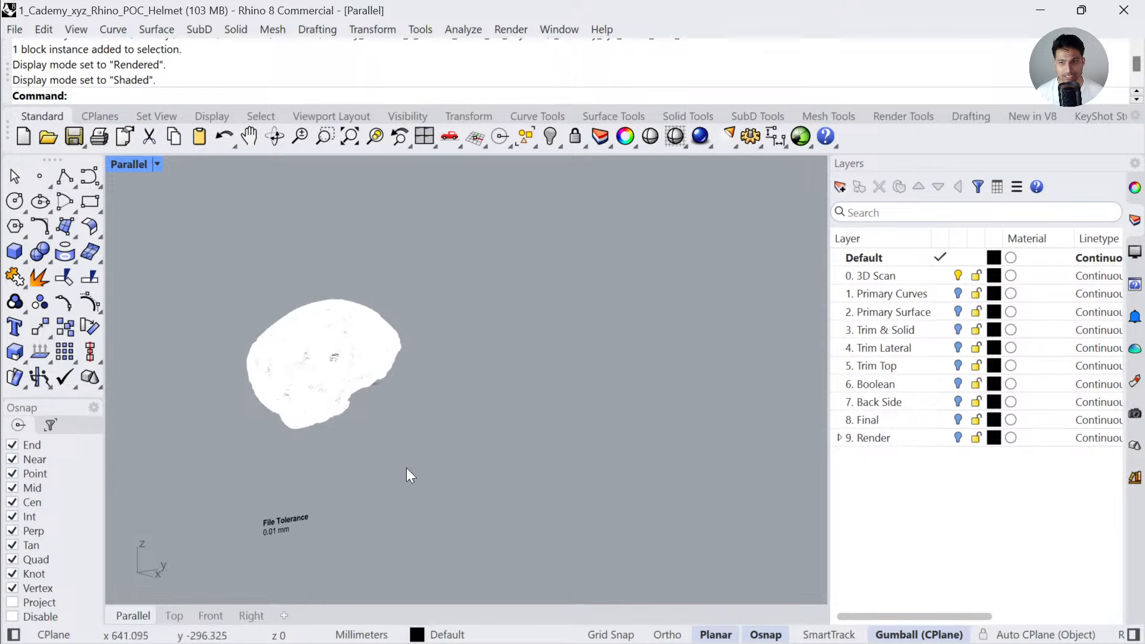
- Make the 1. Primary Curves layer visible alongside the 3D scan
click(953, 267)
click(907, 290)
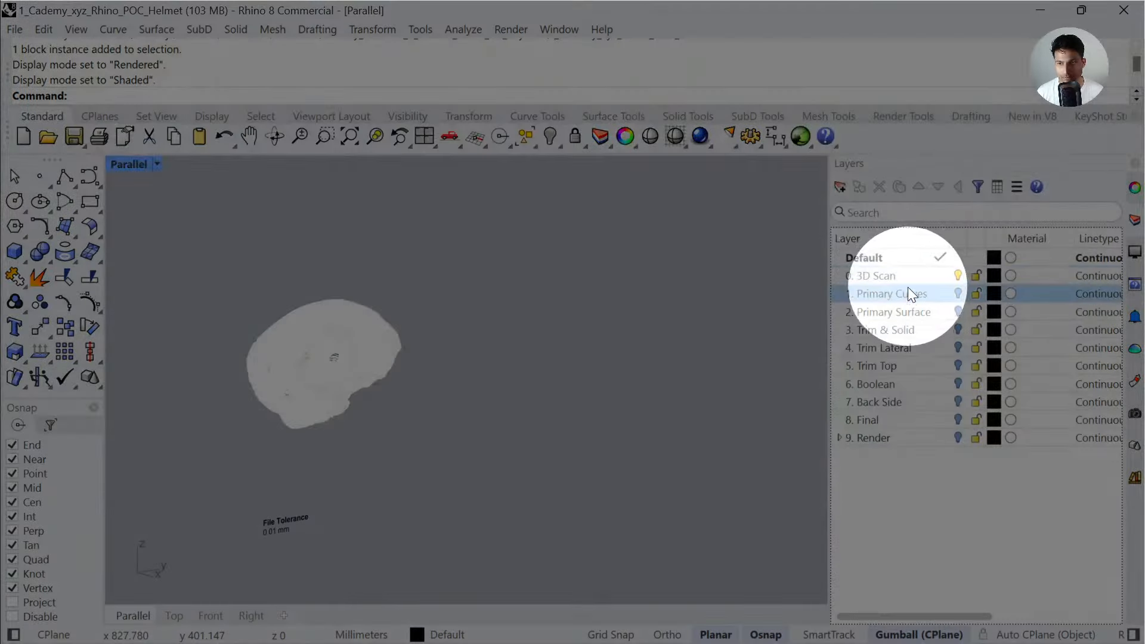
click(910, 311)
click(913, 331)
click(913, 313)
click(915, 295)
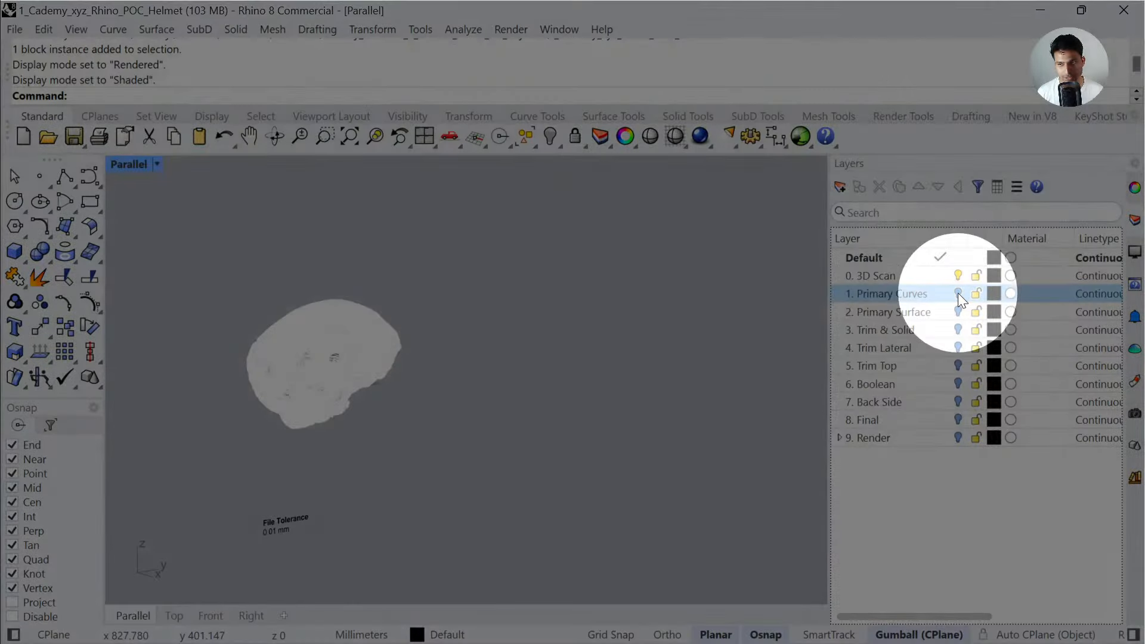
click(958, 292)
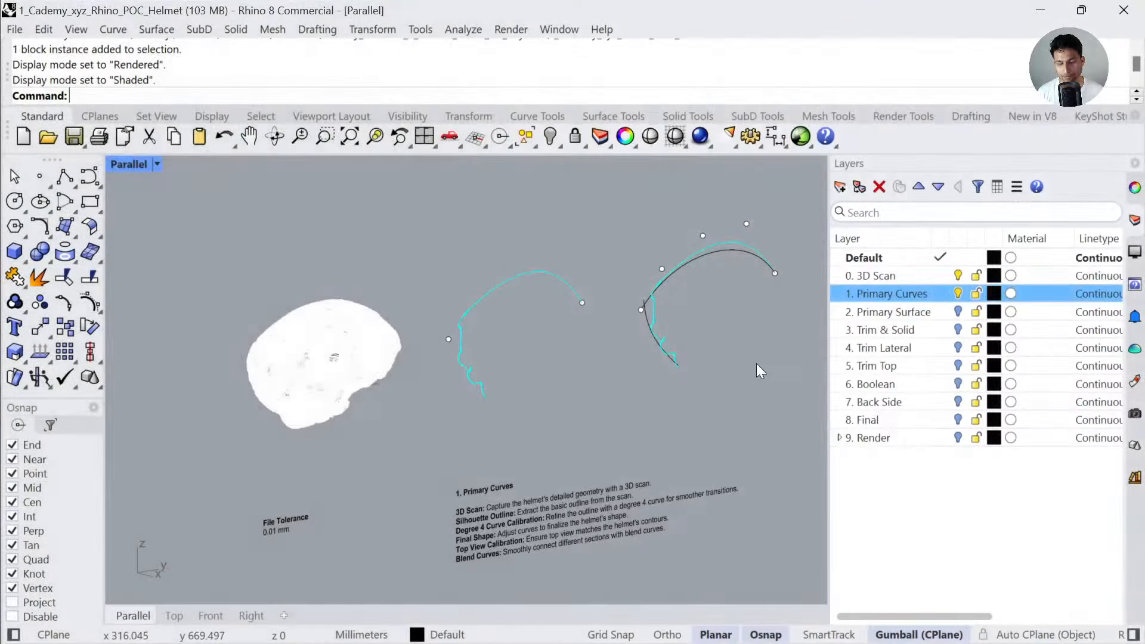
- Survey the row of primary curve construction stages and read the 1. Primary Curves notes below them
right_drag(756, 364, 452, 400)
scroll(439, 401, down, 2)
right_drag(573, 384, 526, 394)
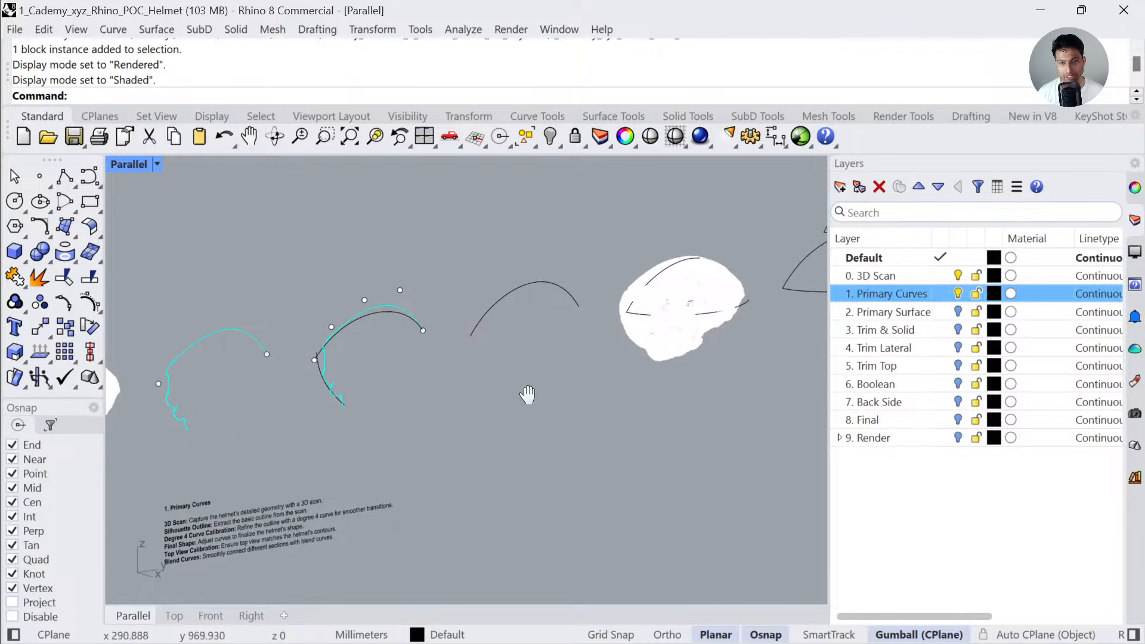
scroll(571, 361, down, 4)
right_drag(663, 355, 582, 370)
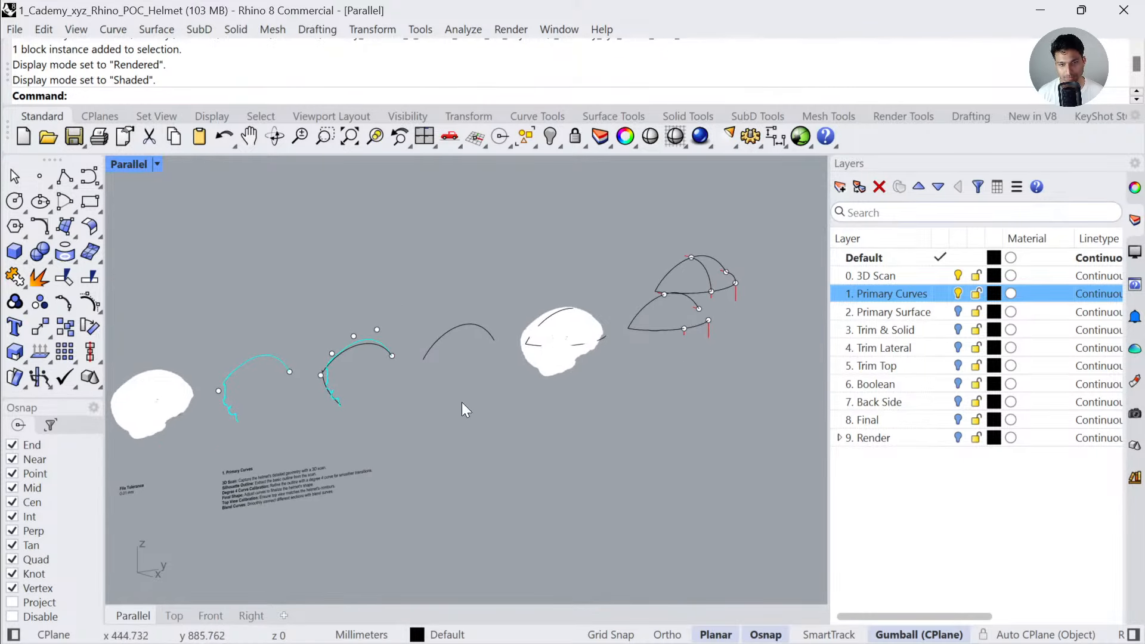
right_drag(462, 402, 517, 387)
scroll(386, 443, up, 6)
scroll(306, 449, up, 2)
right_drag(313, 461, 408, 458)
right_drag(288, 504, 360, 448)
scroll(374, 441, up, 4)
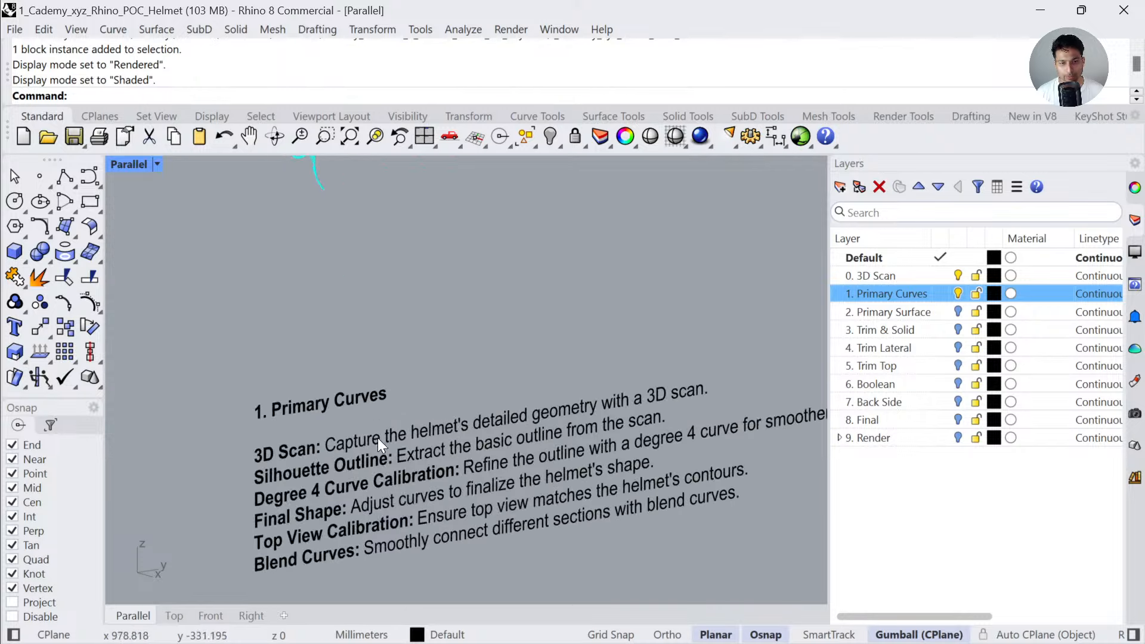
- Examine the silhouette outline and the degree 4 curve stage against their descriptions in the Primary Curves notes
scroll(320, 450, down, 2)
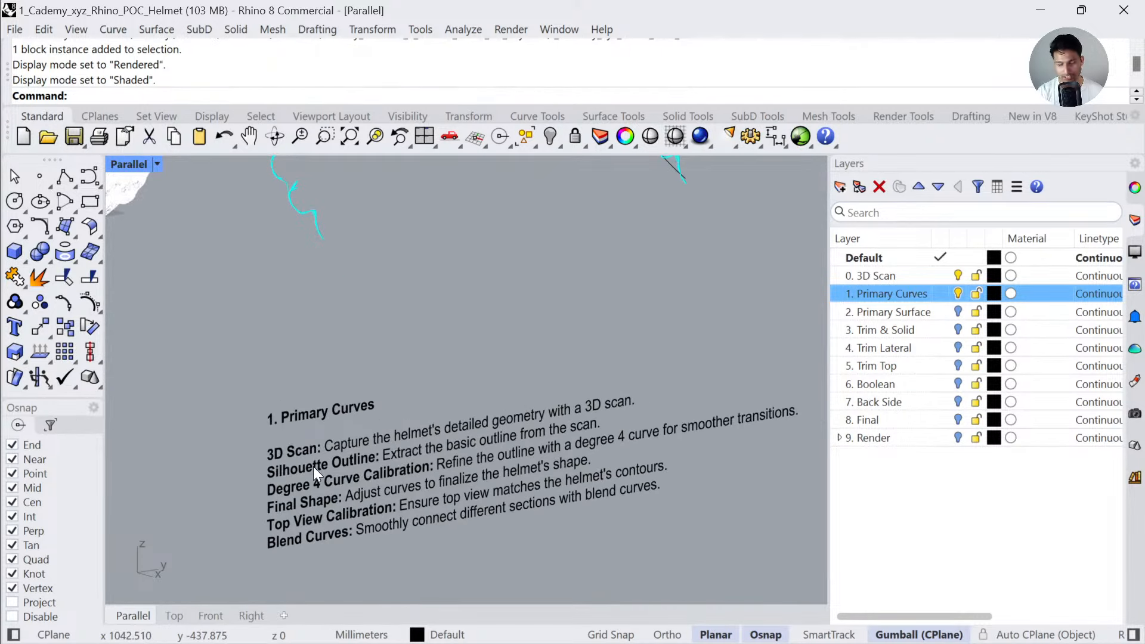
scroll(314, 466, down, 1)
scroll(411, 283, down, 4)
right_drag(427, 299, 414, 352)
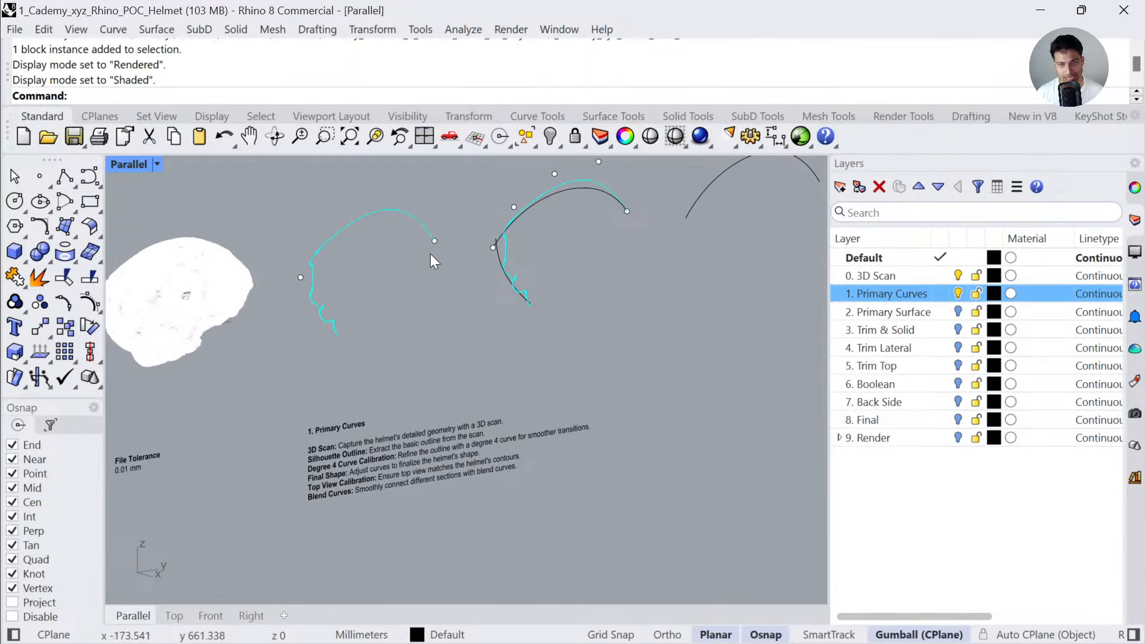
mouse_move(431, 254)
right_down()
mouse_move(389, 294)
mouse_move(440, 338)
right_up()
scroll(356, 491, up, 4)
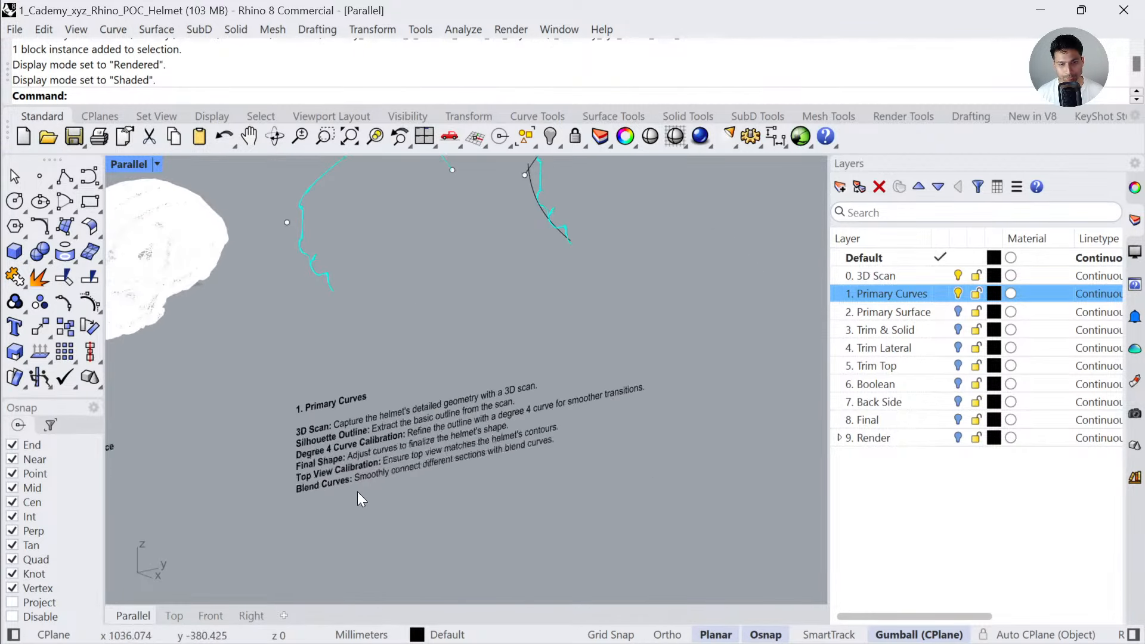
shift+right_drag(372, 442, 340, 495)
scroll(345, 429, down, 3)
scroll(259, 323, up, 3)
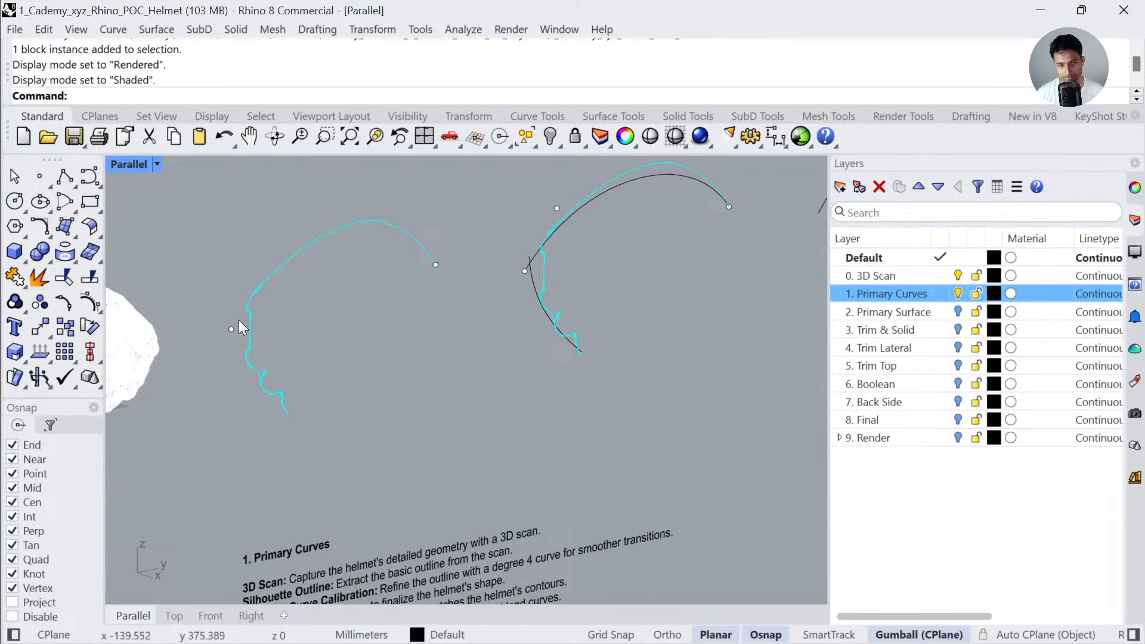
- Look over the remaining primary curve stages, from the top-view calibration on the scan to the blended curves
scroll(238, 320, down, 2)
right_drag(406, 410, 507, 366)
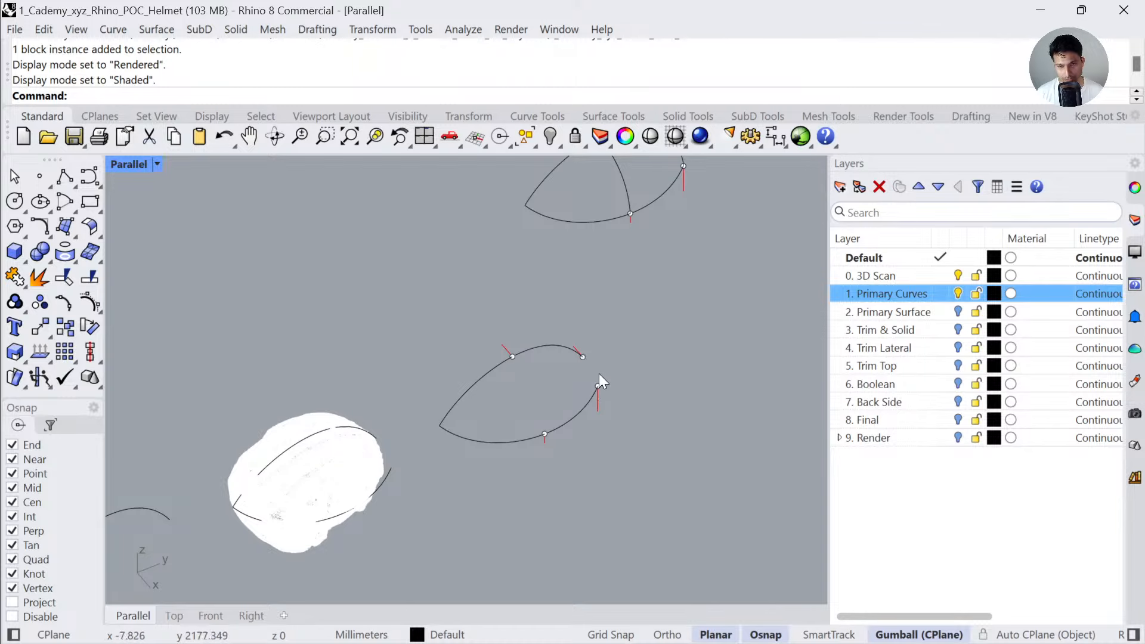
scroll(629, 339, down, 6)
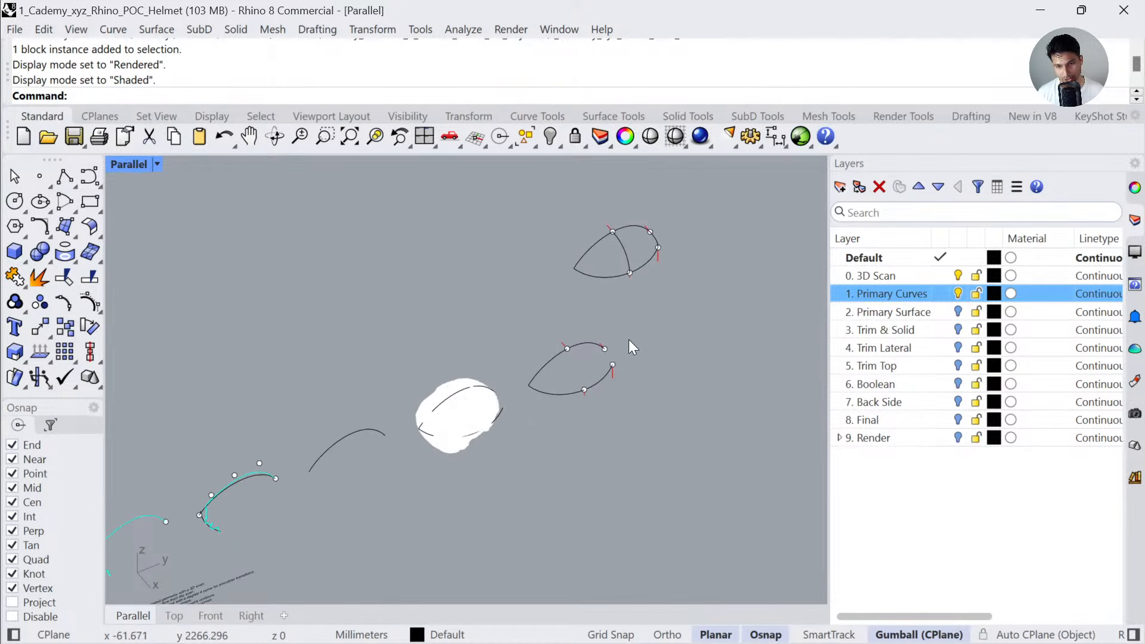
shift+right_drag(382, 510, 511, 393)
- Switch to the Right view and compare the silhouette outline's control points with the 3D scan beside it
click(251, 614)
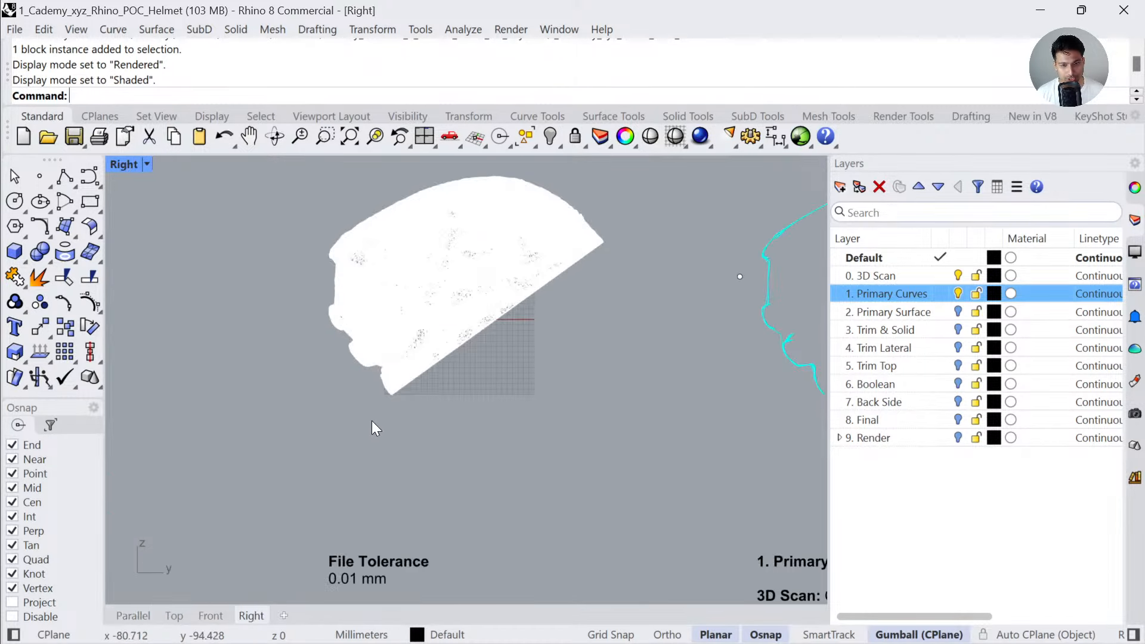
scroll(371, 420, down, 3)
scroll(443, 435, up, 3)
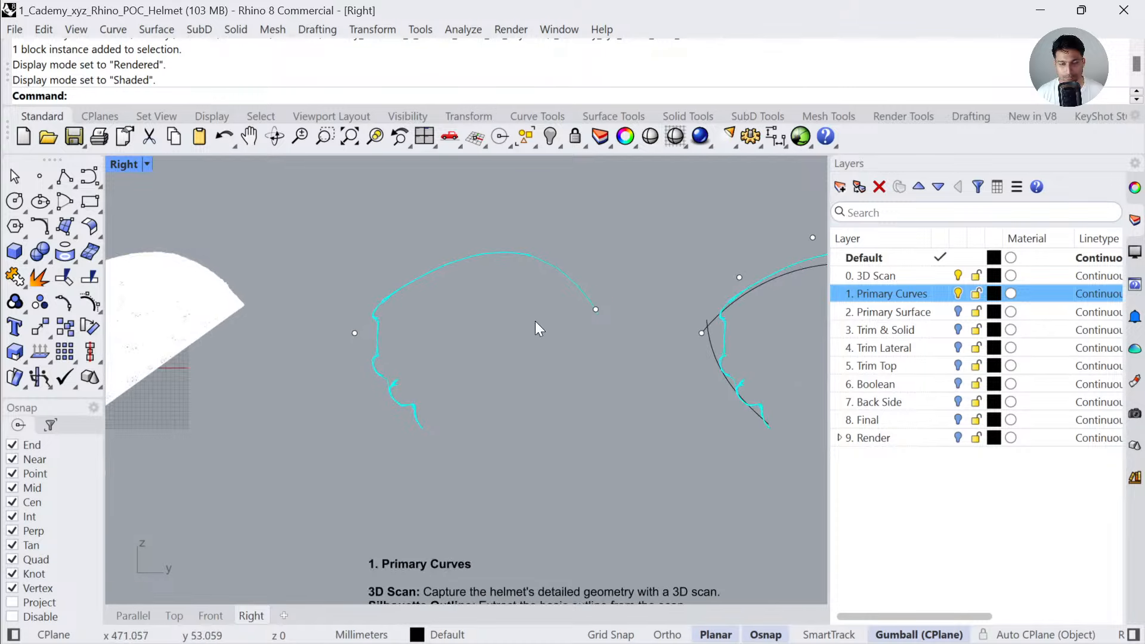
click(481, 257)
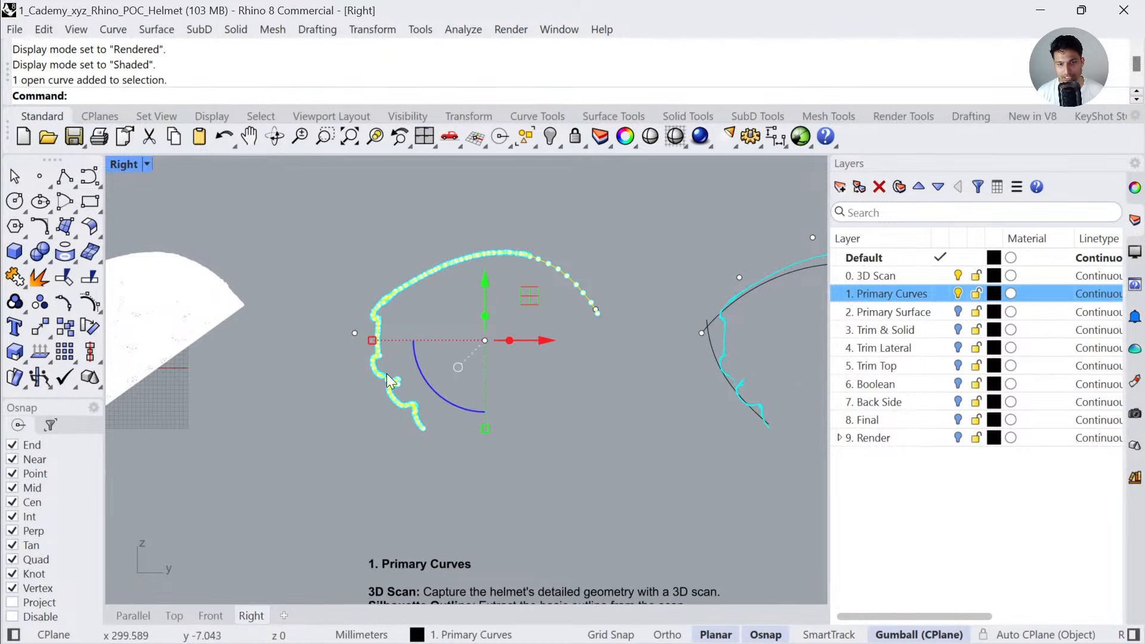
click(585, 372)
right_drag(443, 379, 587, 348)
right_drag(210, 335, 307, 348)
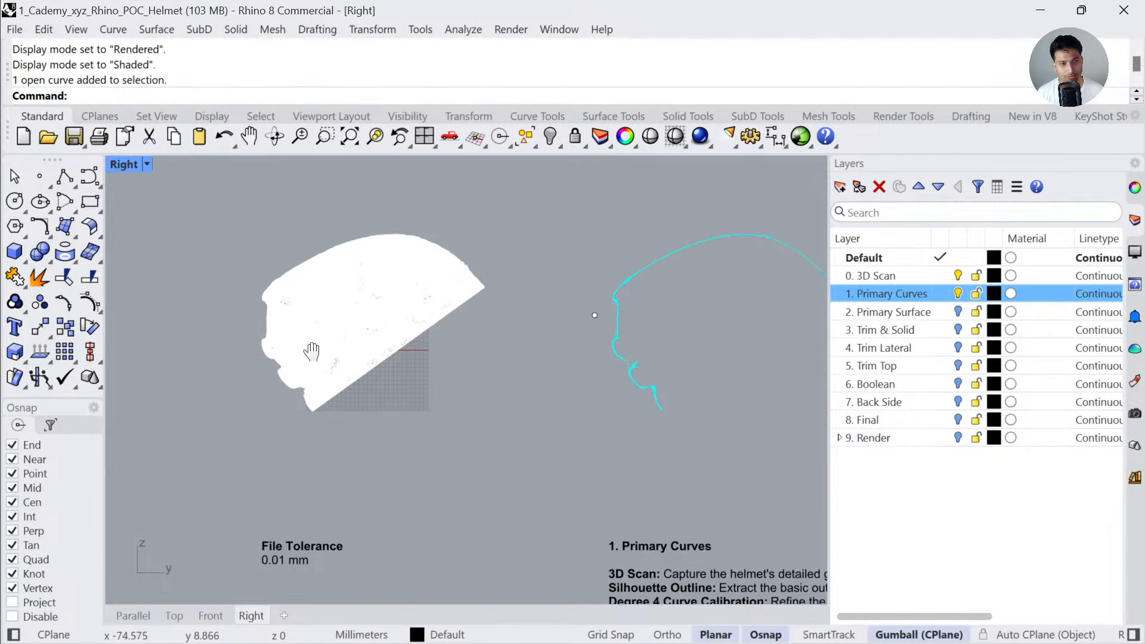
- Draw a demonstration sphere in the empty space in front of the 3D scan in the Right view
click(15, 251)
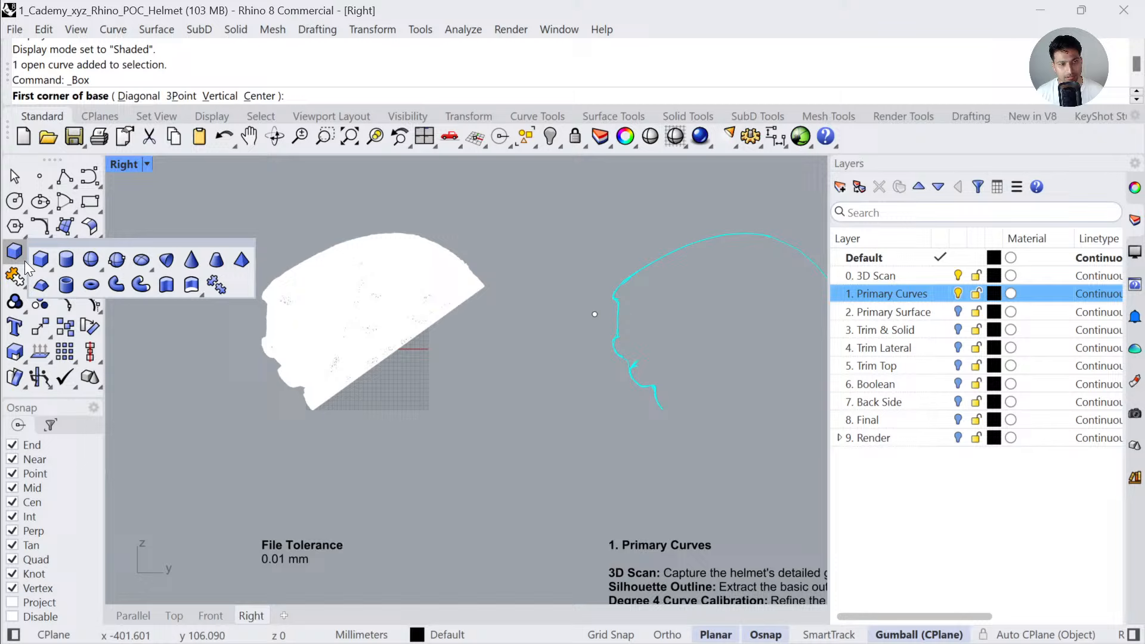
click(89, 257)
click(197, 257)
click(228, 243)
right_drag(279, 271, 419, 286)
scroll(380, 264, up, 4)
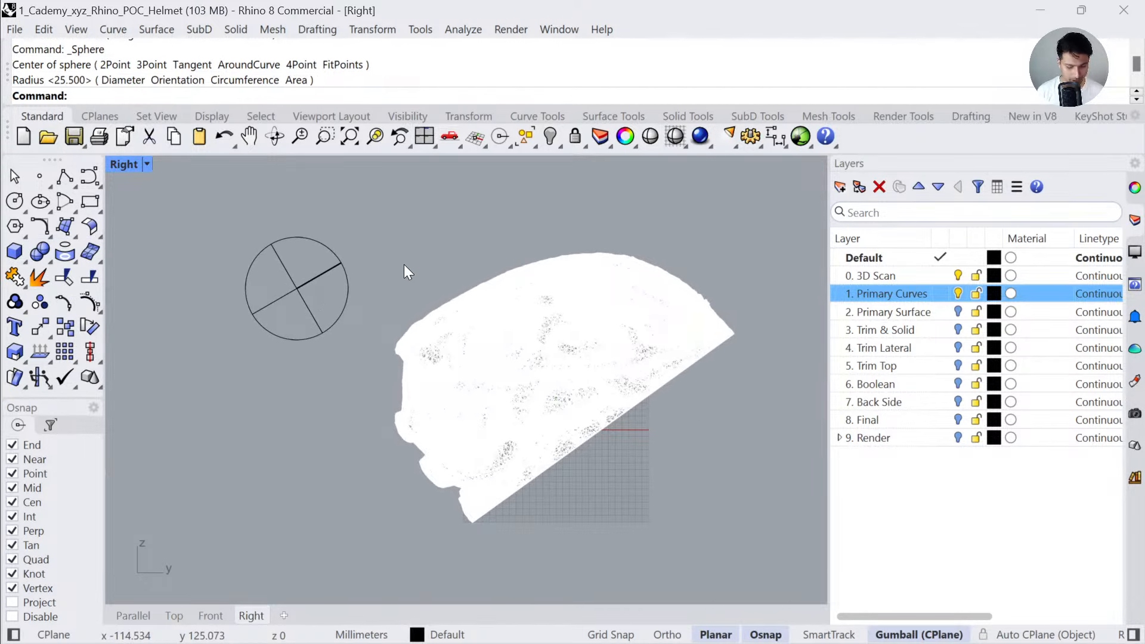
text(ShadeSelected)
key(Escape)
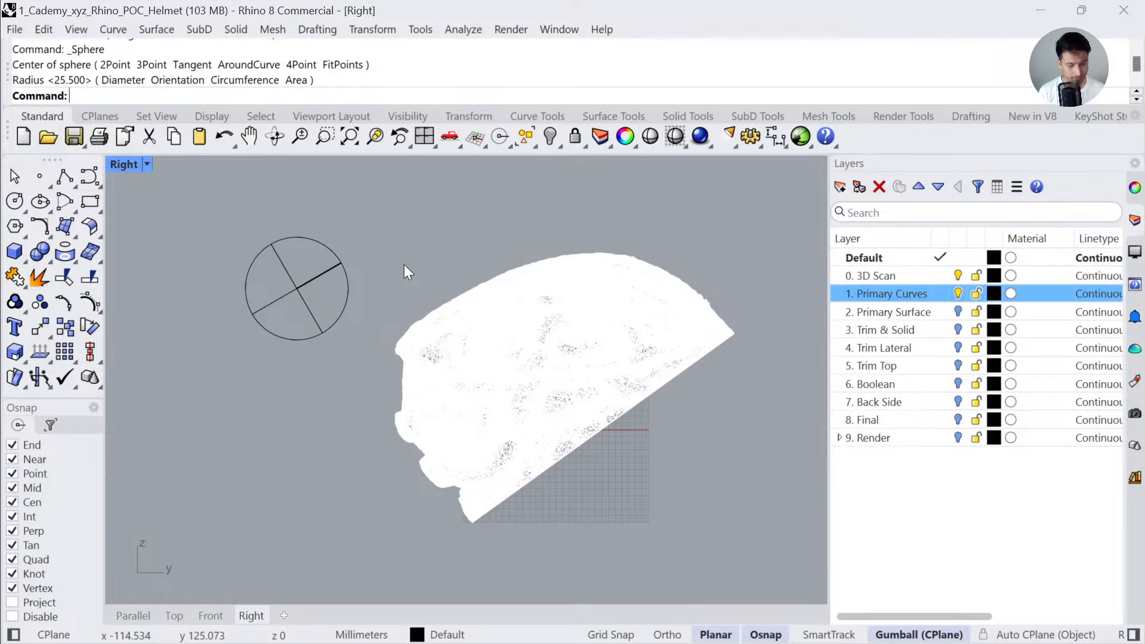
text(Show)
key(BackSpace)
key(BackSpace)
key(BackSpace)
key(BackSpace)
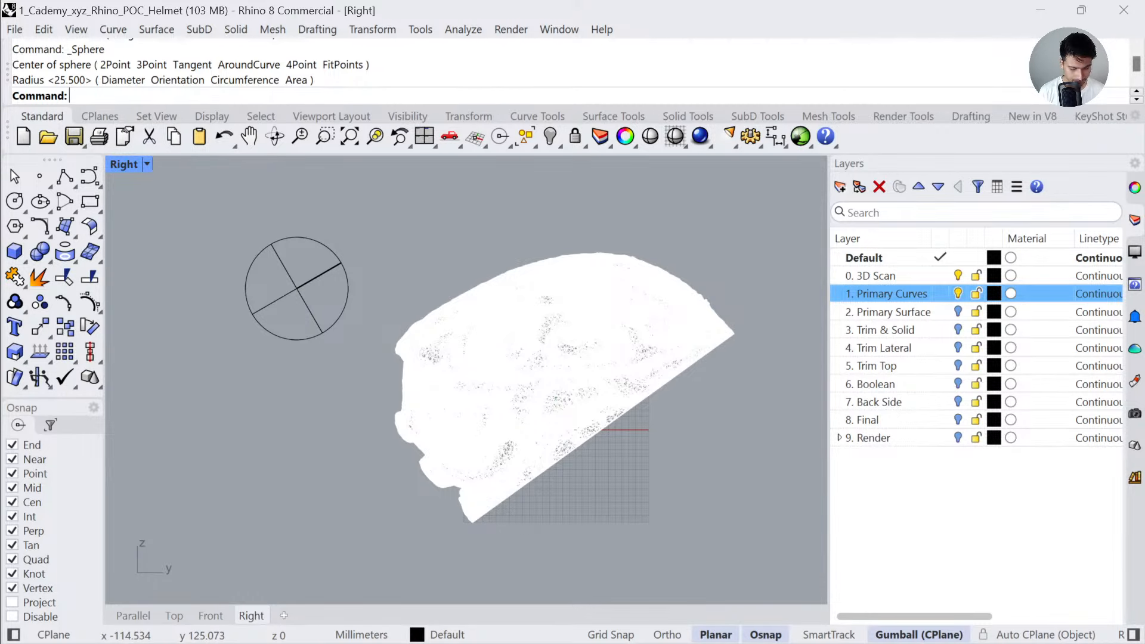
text(MeshEllipsoid)
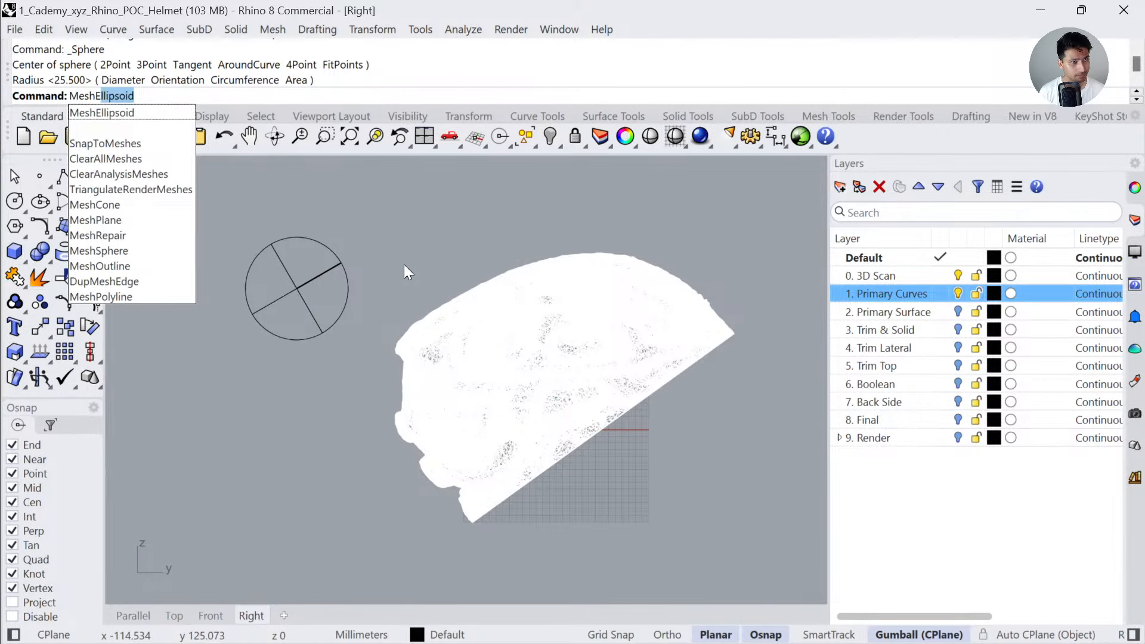
key(Escape)
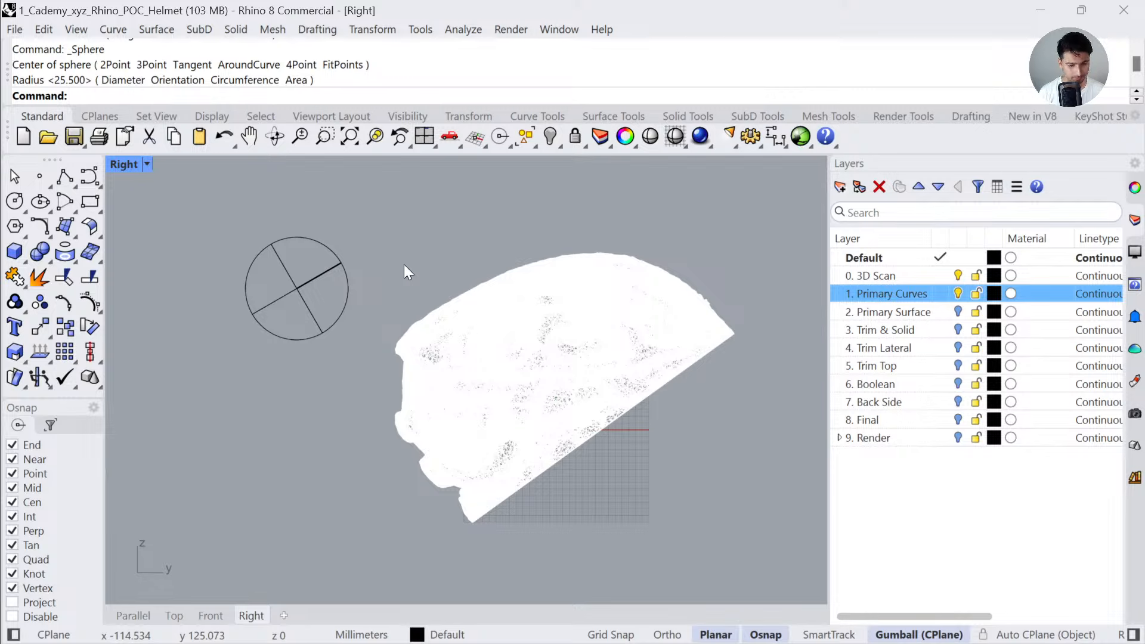
text(MeshEd)
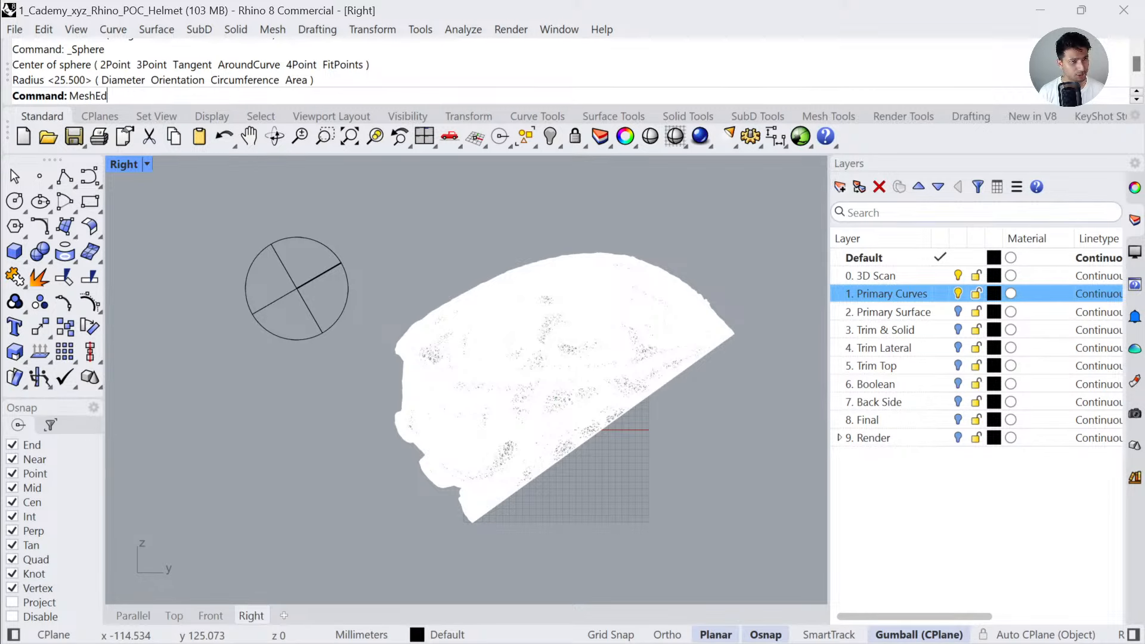
key(Escape)
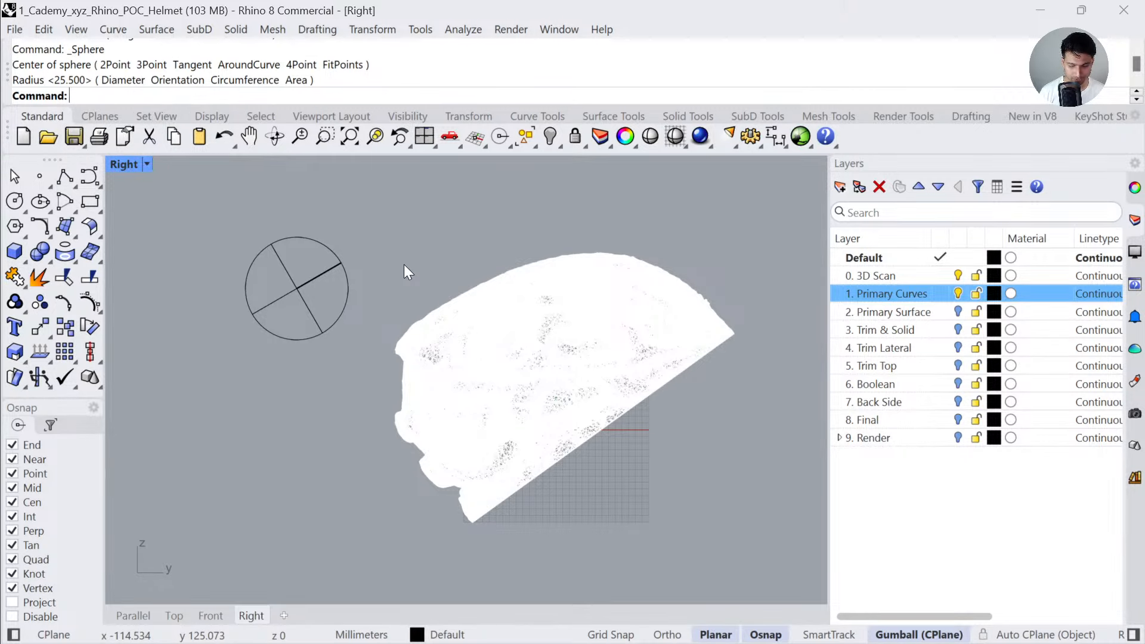
- Extract the sphere's outline with the MeshOutline command and move the resulting curve beside the sphere
click(325, 271)
text(zs)
key(Return)
scroll(417, 333, down, 6)
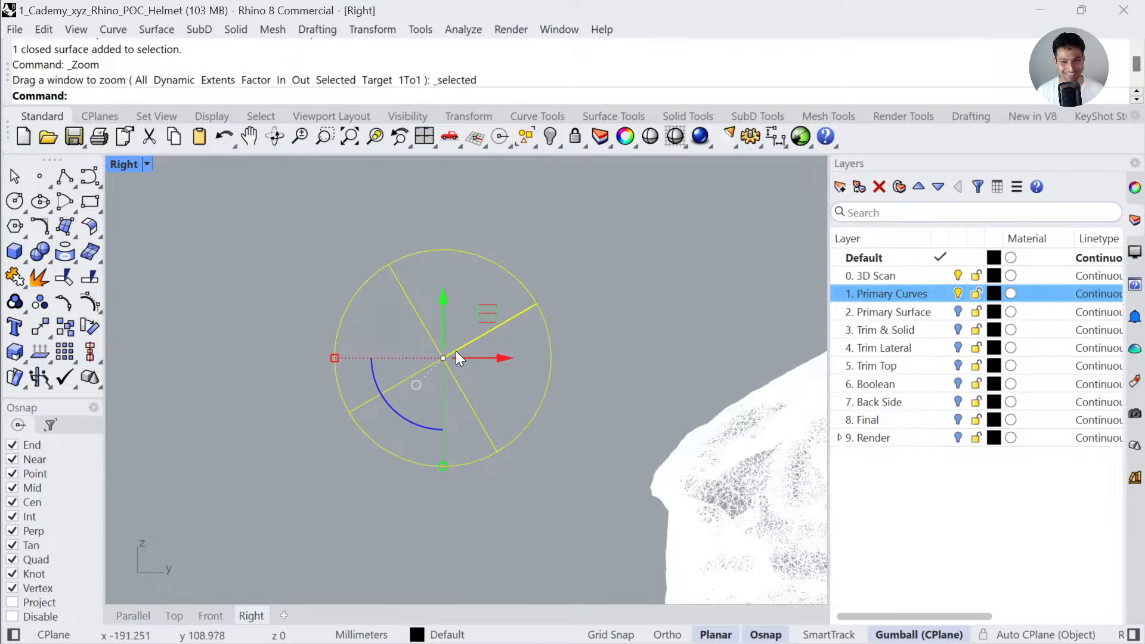
scroll(456, 351, down, 3)
text(Mesh)
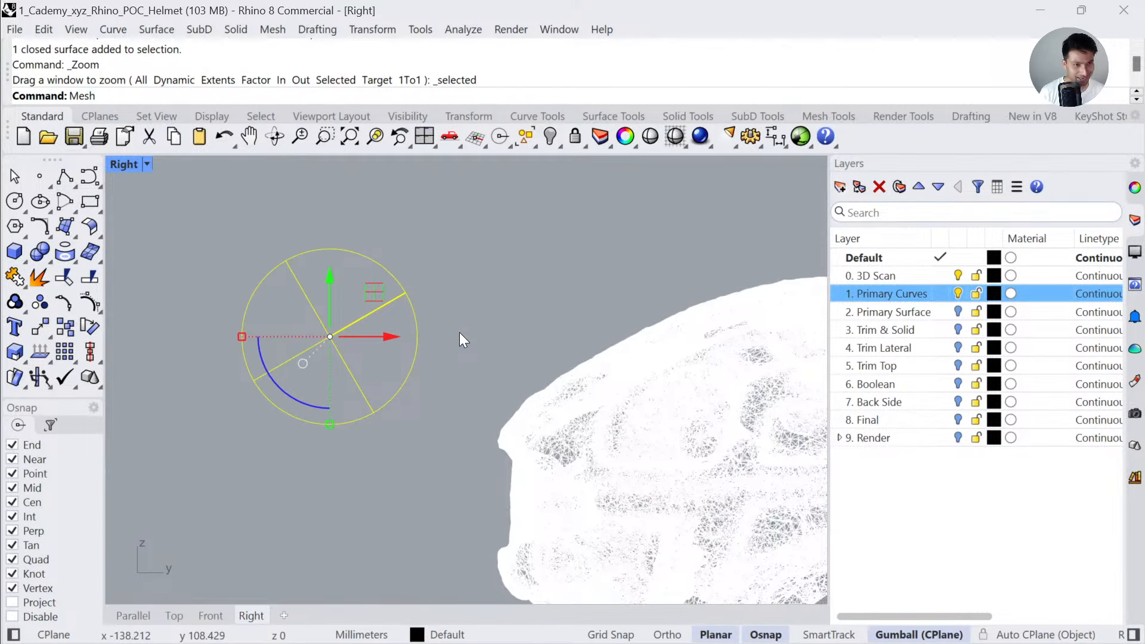
text(On)
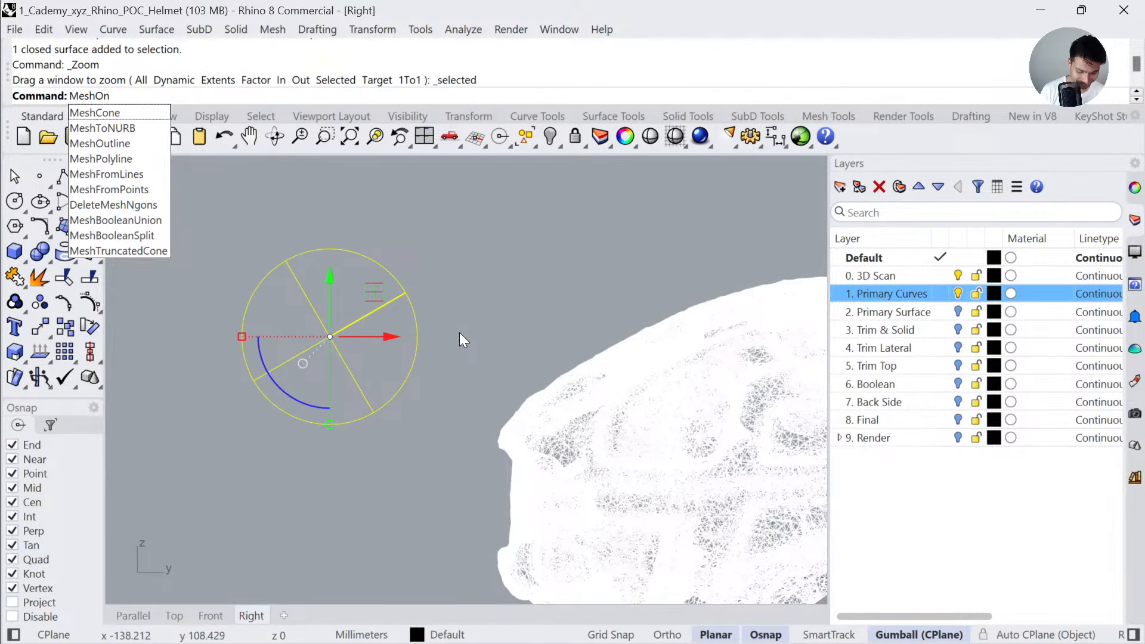
key(BackSpace)
text(utline)
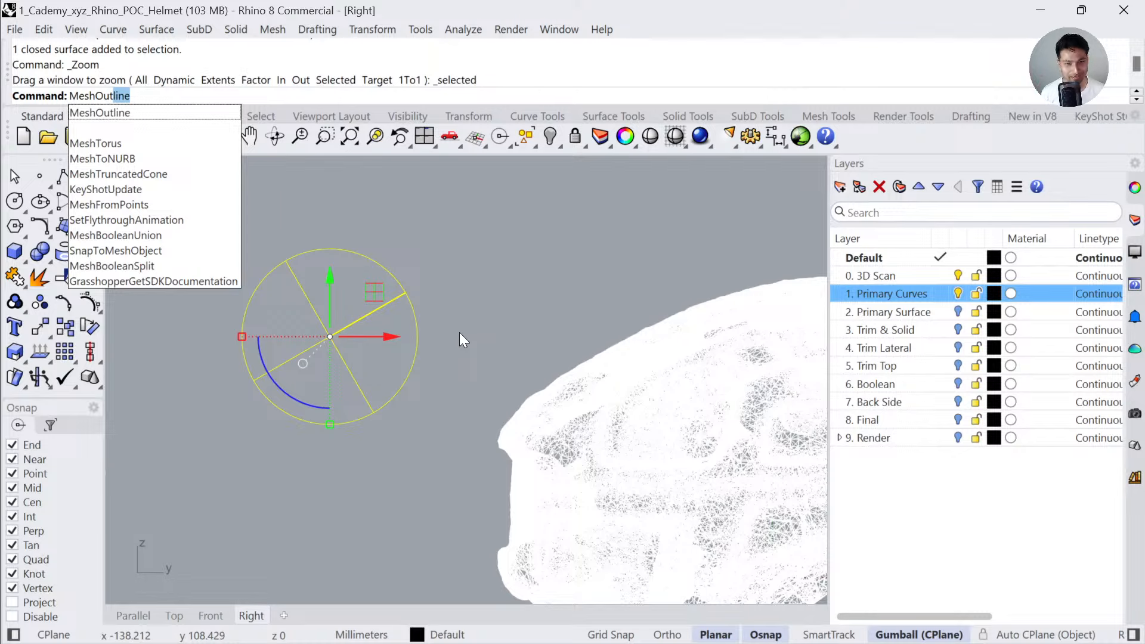
key(Return)
scroll(434, 295, down, 5)
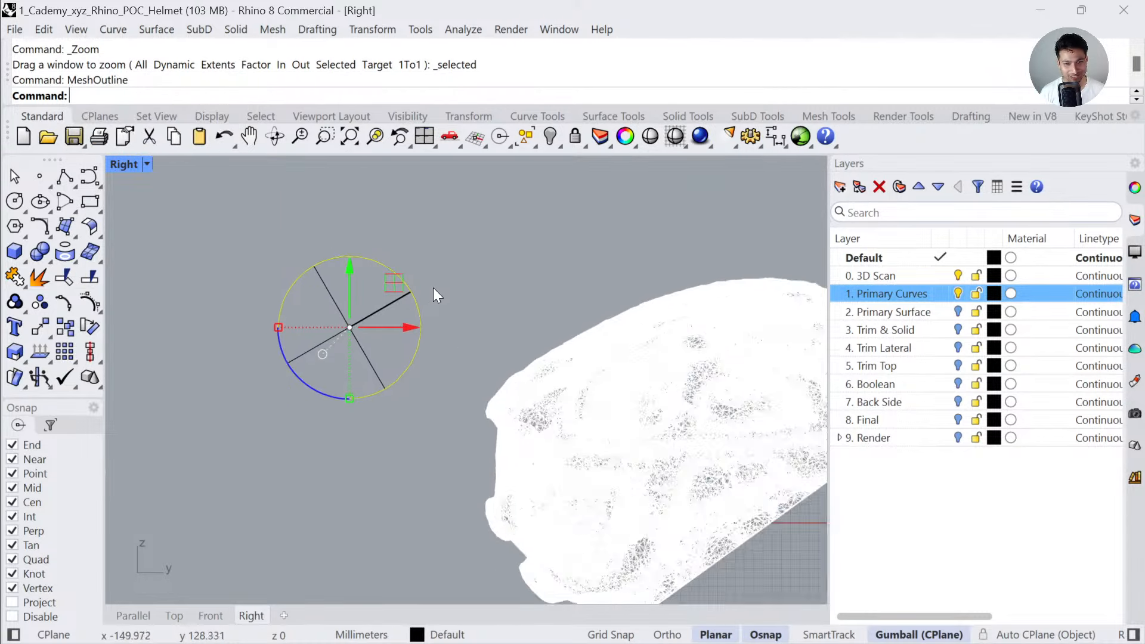
drag(438, 270, 341, 260)
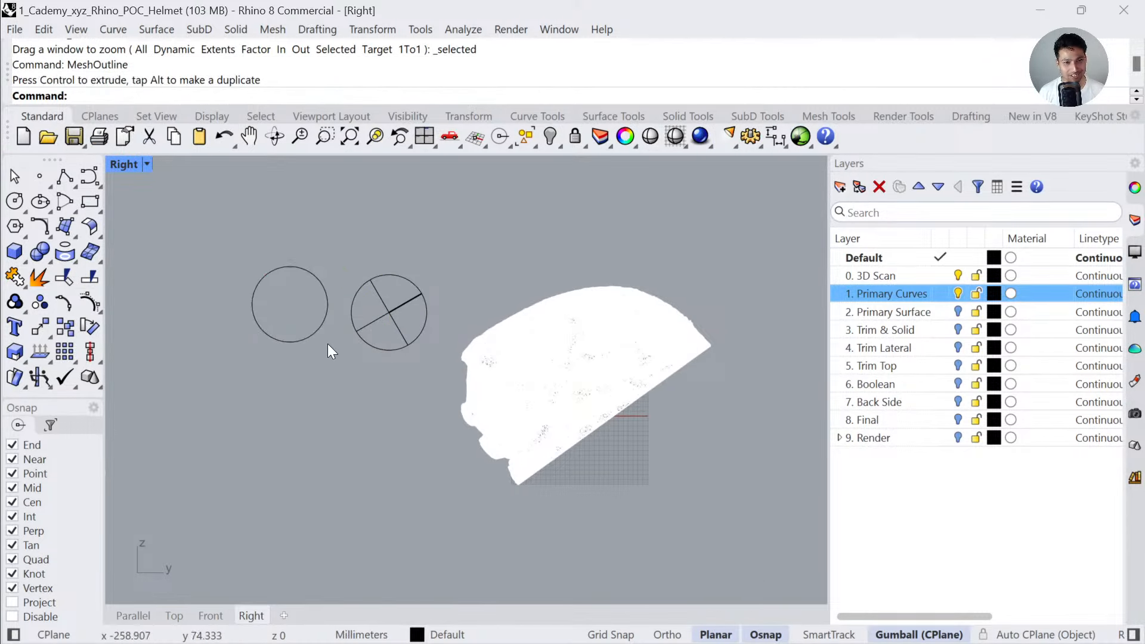
- Inspect the extracted outline's control points, and delete the sphere together with its outline
click(324, 326)
drag(392, 386, 292, 306)
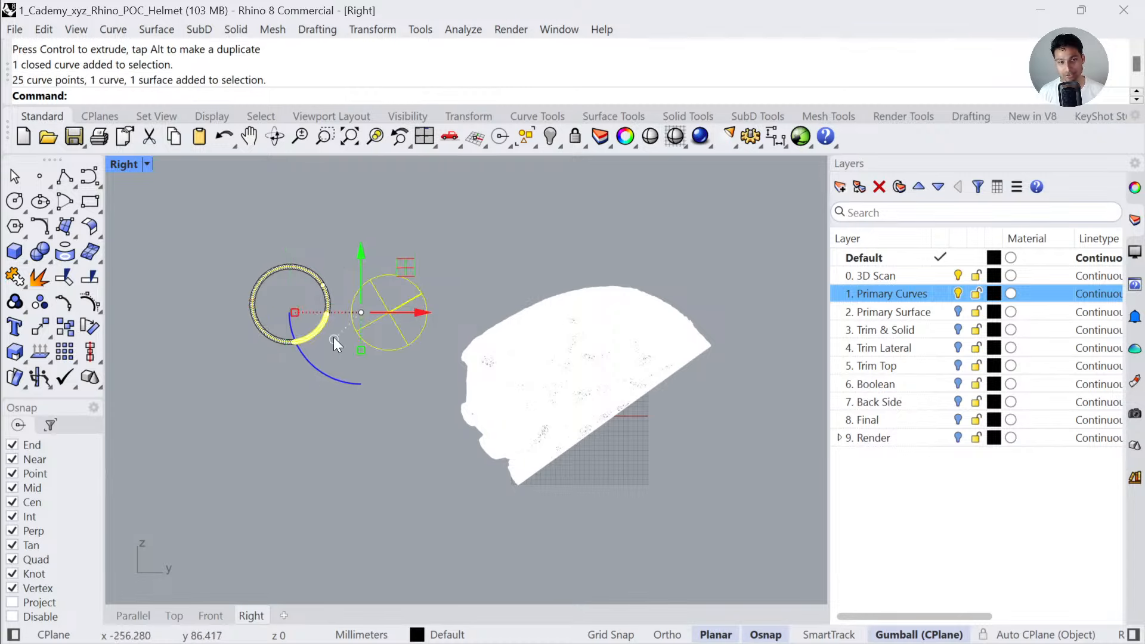
key(Escape)
drag(405, 399, 231, 278)
key(Delete)
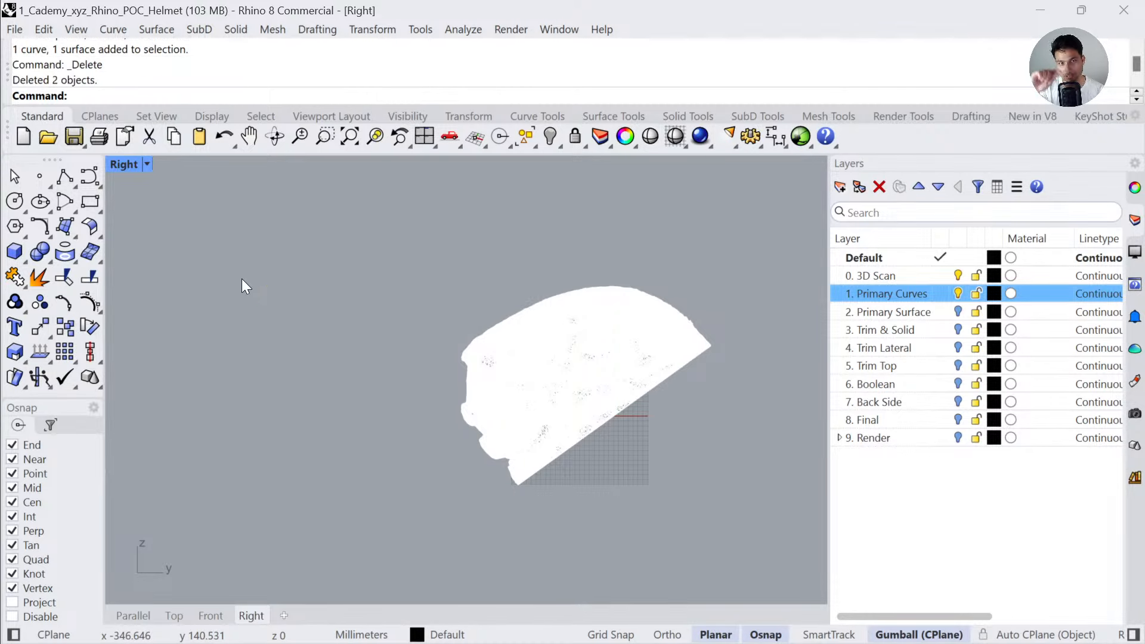
- Examine the silhouette outline beside the scan and the distribution of its control points
scroll(243, 280, down, 4)
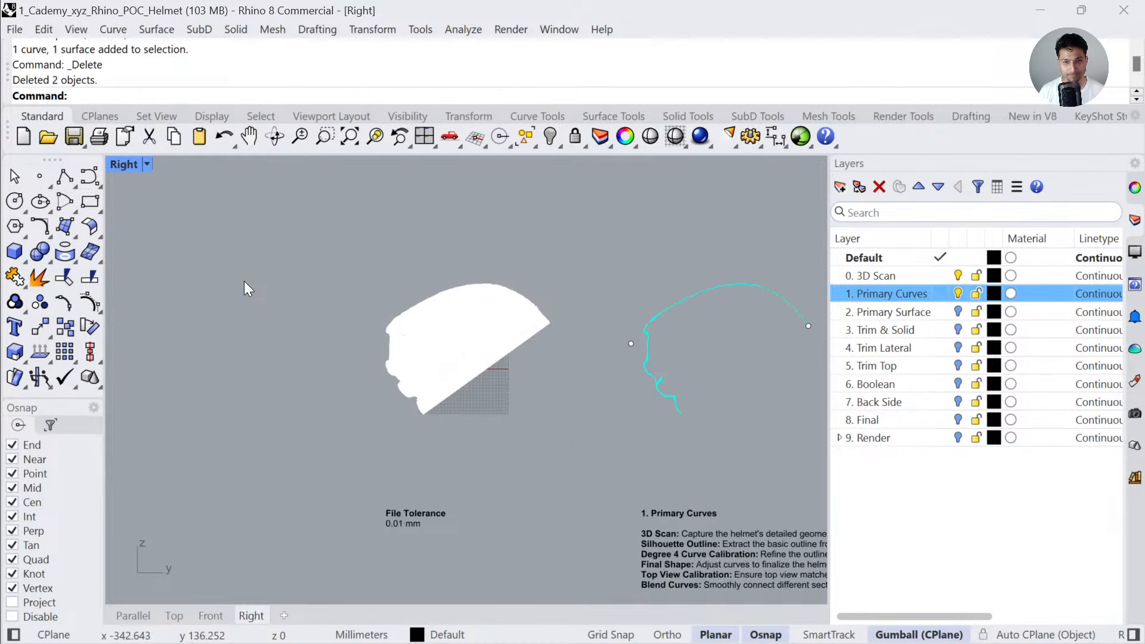
right_drag(611, 351, 495, 359)
scroll(623, 375, up, 4)
right_drag(623, 375, 475, 325)
scroll(516, 345, down, 2)
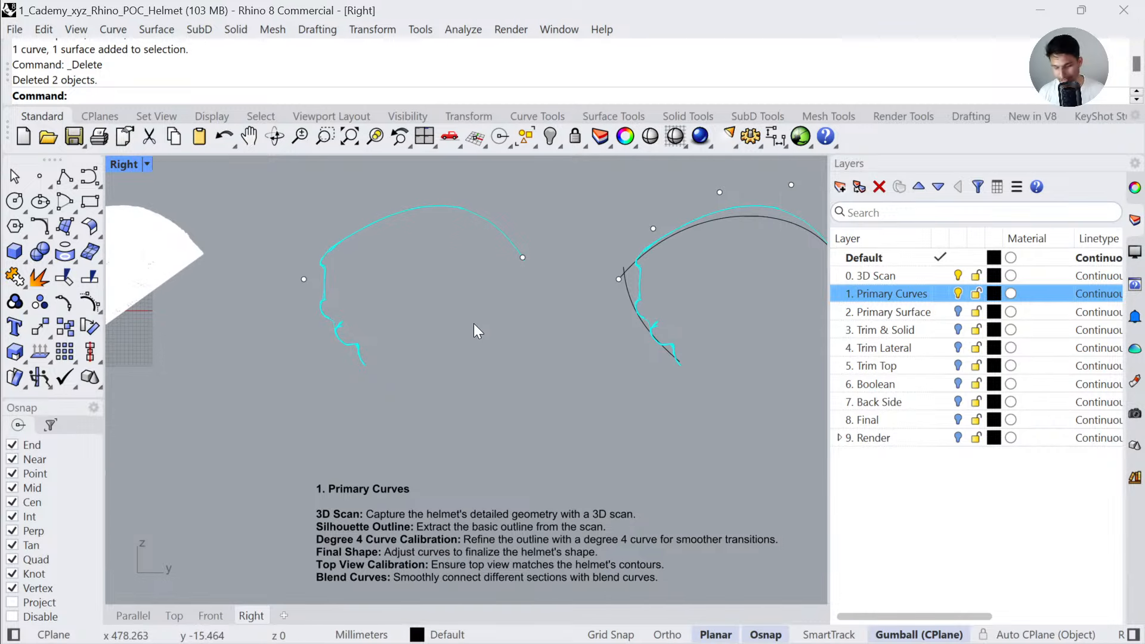
scroll(361, 302, up, 3)
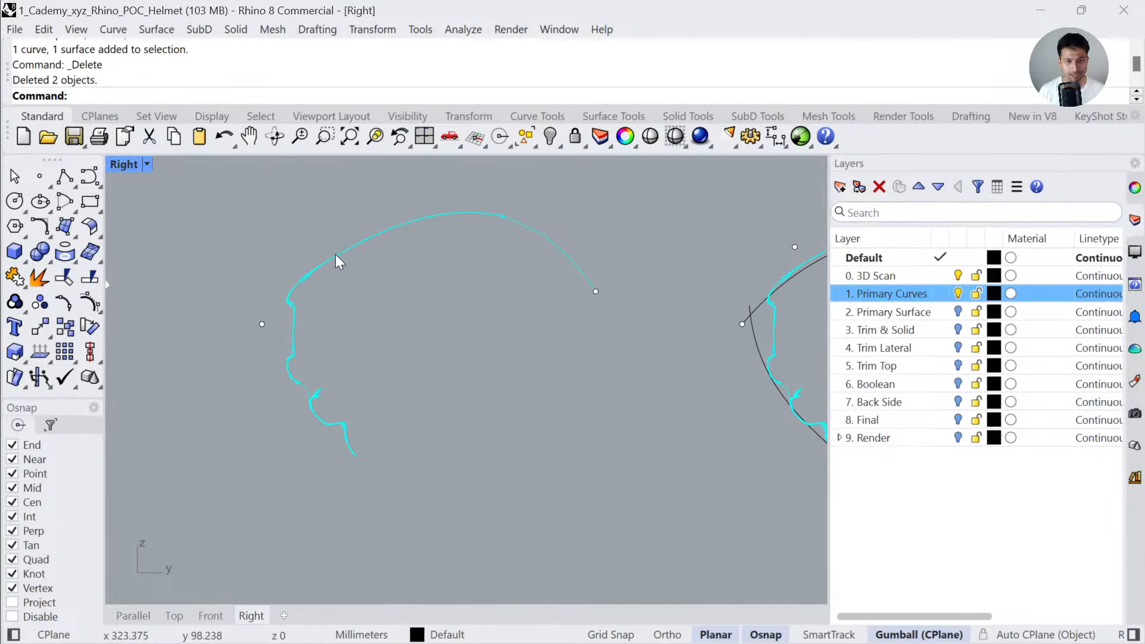
click(327, 250)
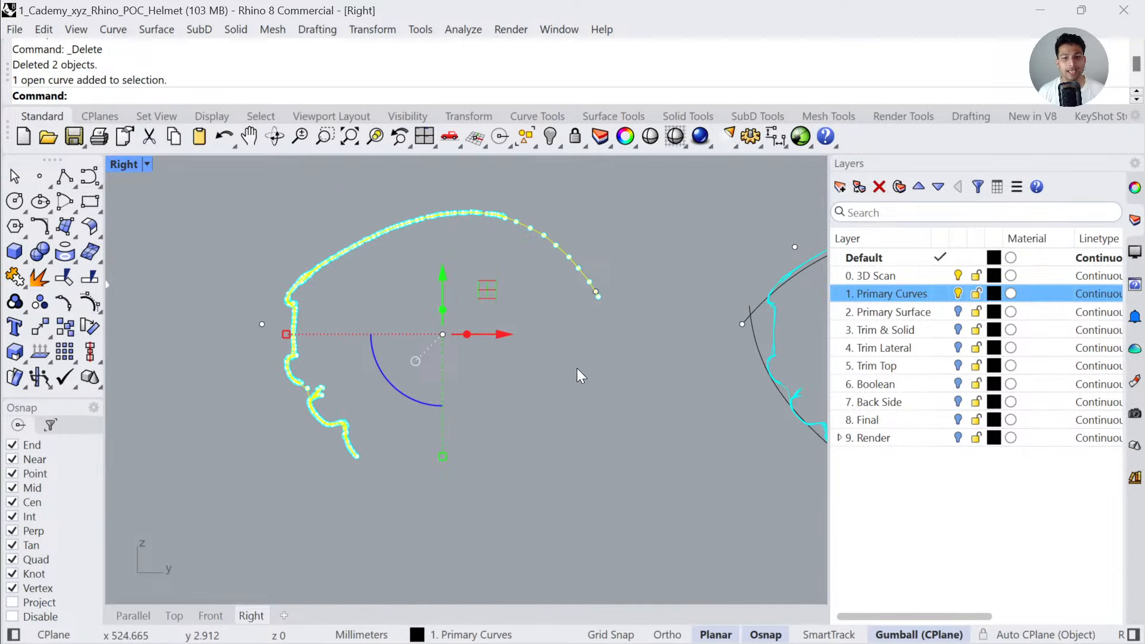
right_drag(577, 368, 581, 404)
click(579, 403)
scroll(428, 360, up, 2)
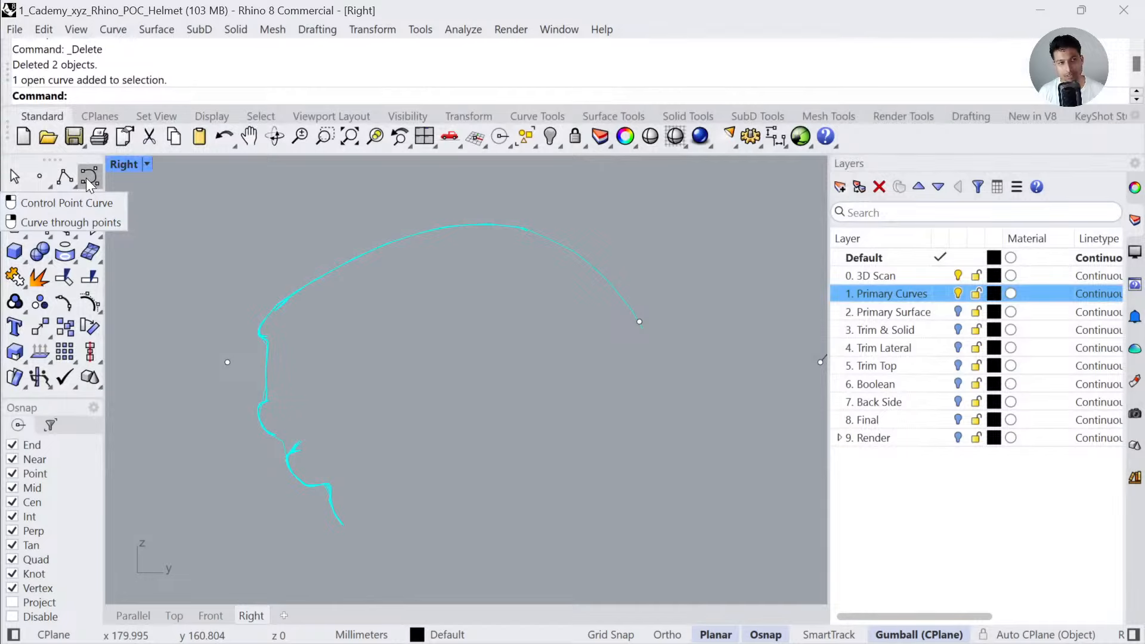
- Draw a degree 2 control point curve over the silhouette's upper arc, using one middle point between its front and rear end points
click(88, 177)
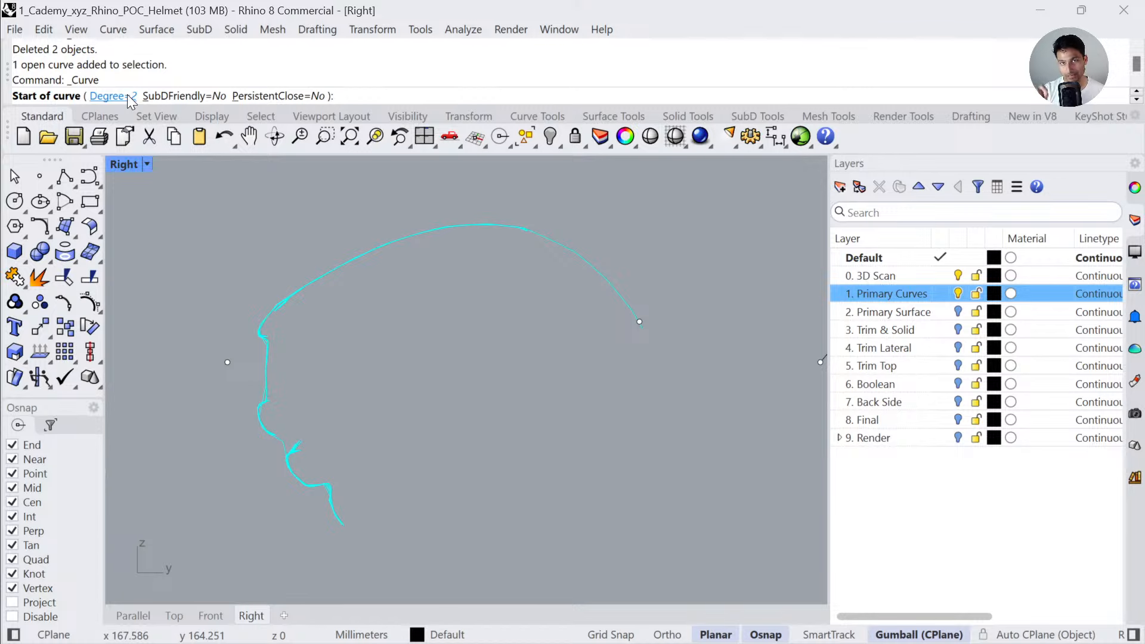
click(226, 369)
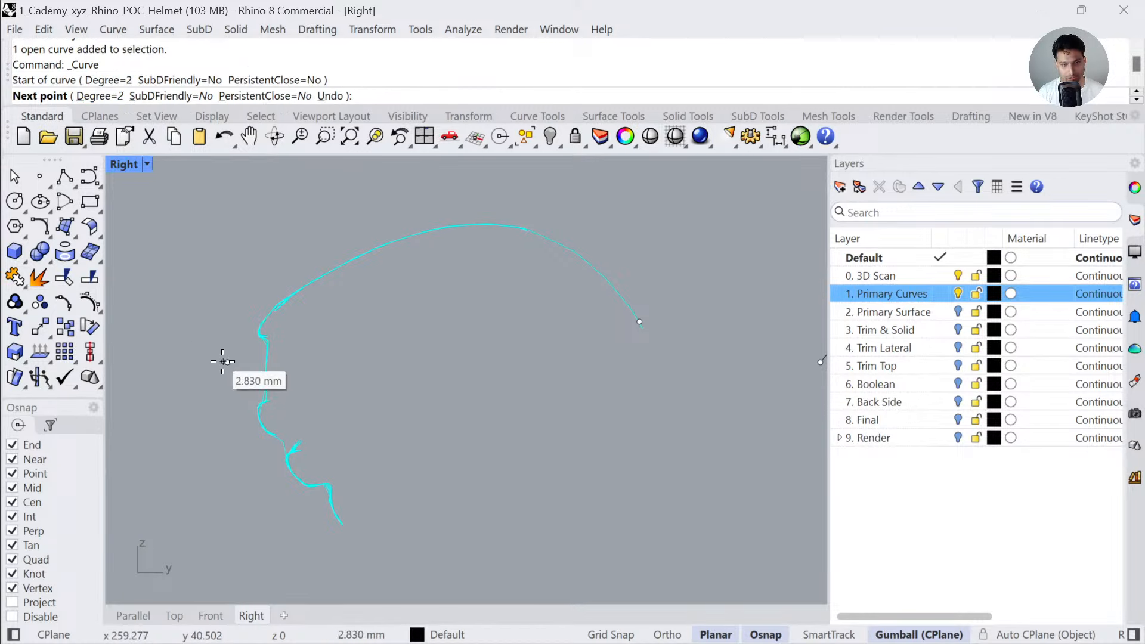
click(384, 181)
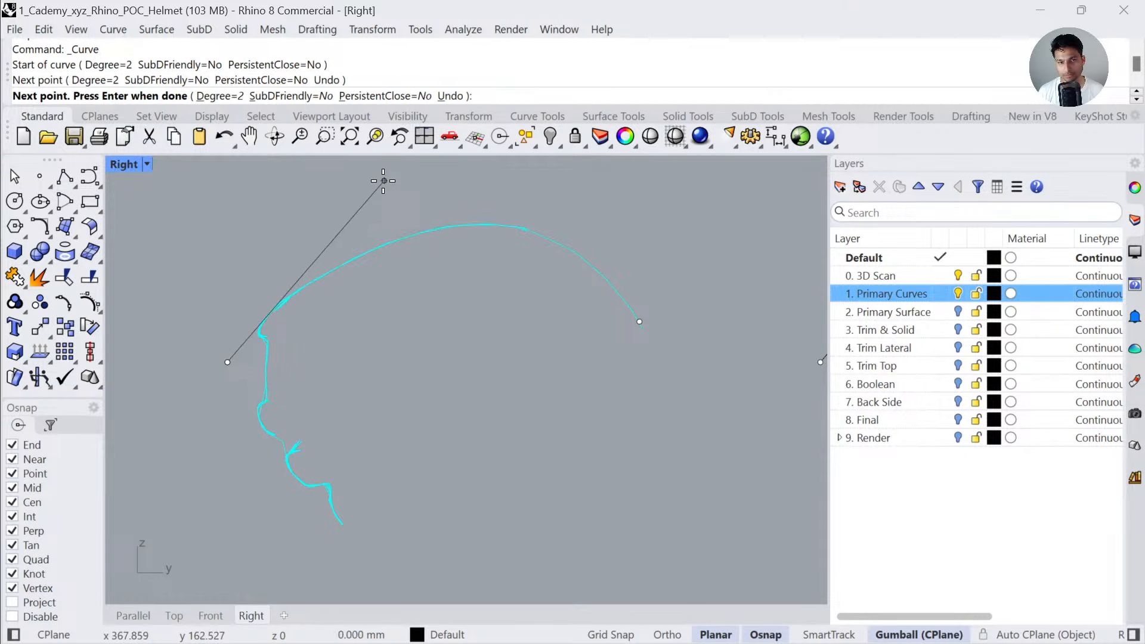
click(639, 320)
key(Return)
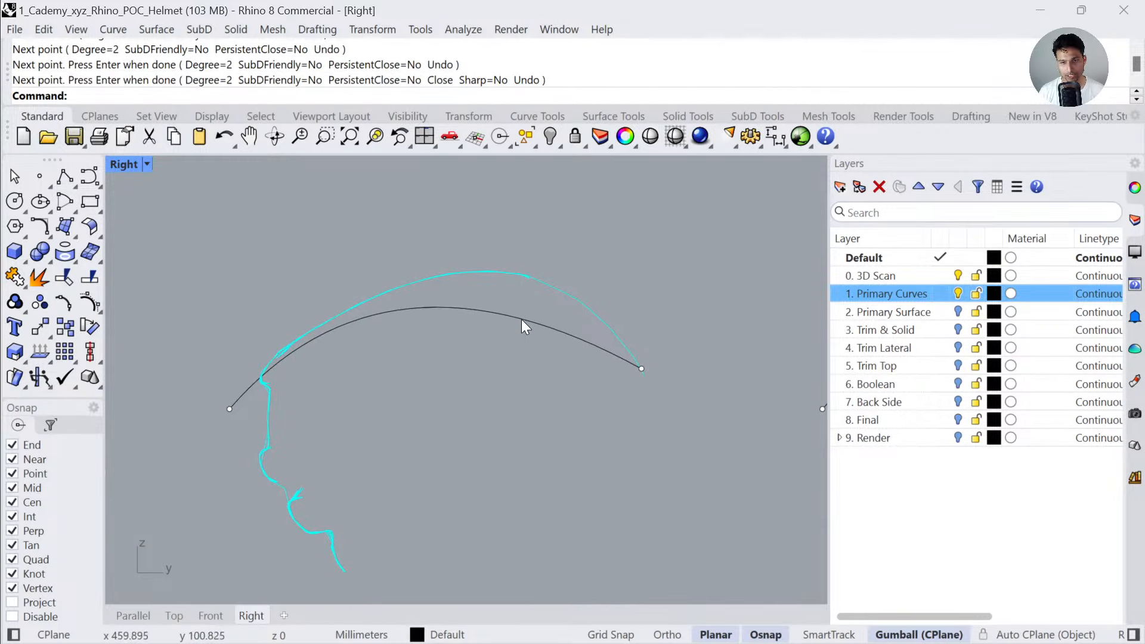
- Turn on the curvature graph for the new degree 2 curve, keeping its settings window clear of the curve
click(525, 323)
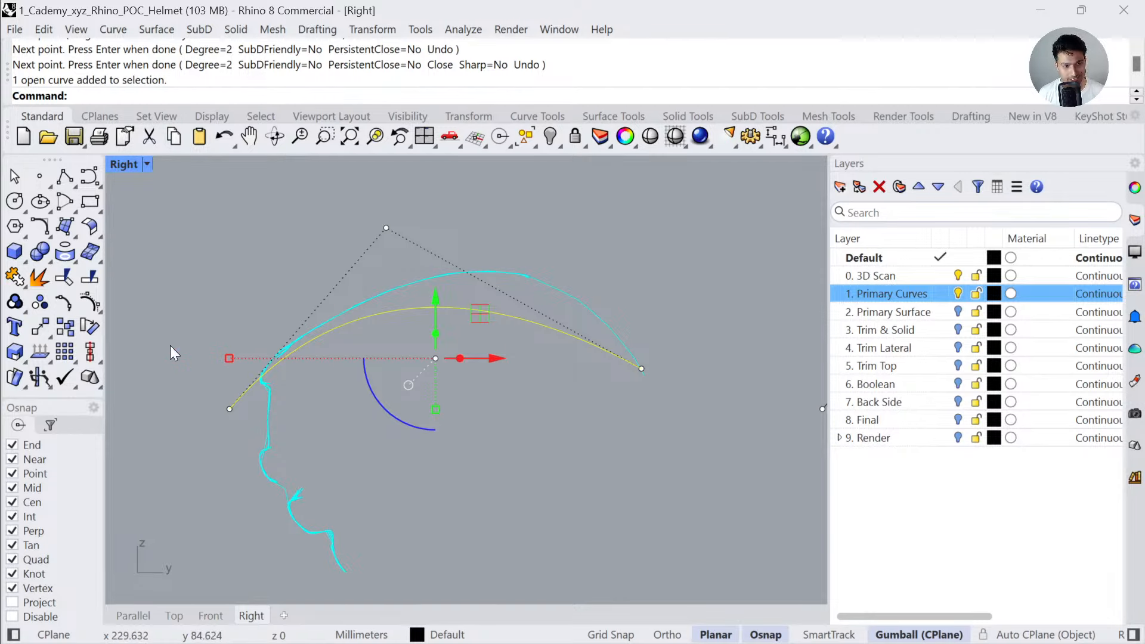
click(51, 363)
click(143, 397)
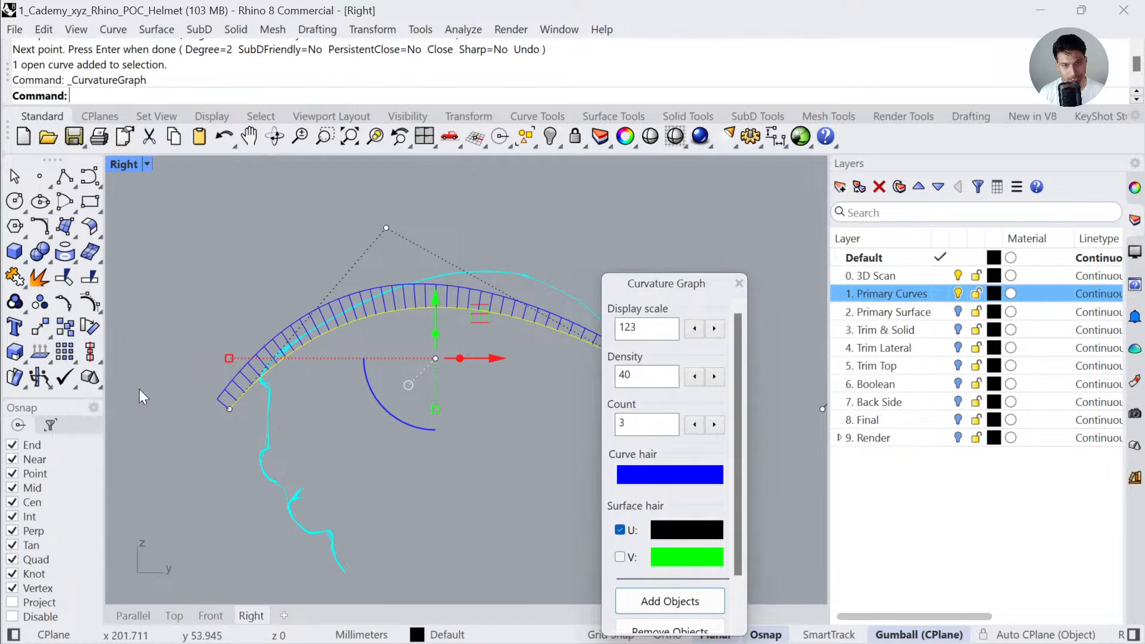
drag(659, 282, 736, 354)
scroll(529, 407, down, 2)
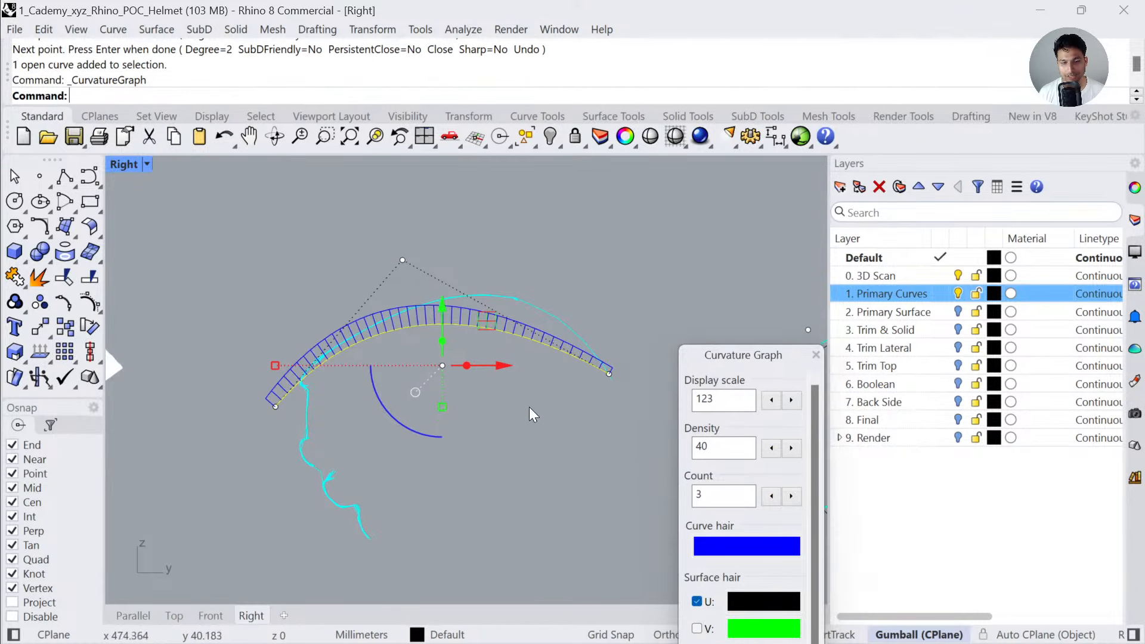
- Move the degree 2 curve's middle control point upward and rearward to fit the curve to the silhouette's upper arc
key(Escape)
click(390, 328)
click(354, 263)
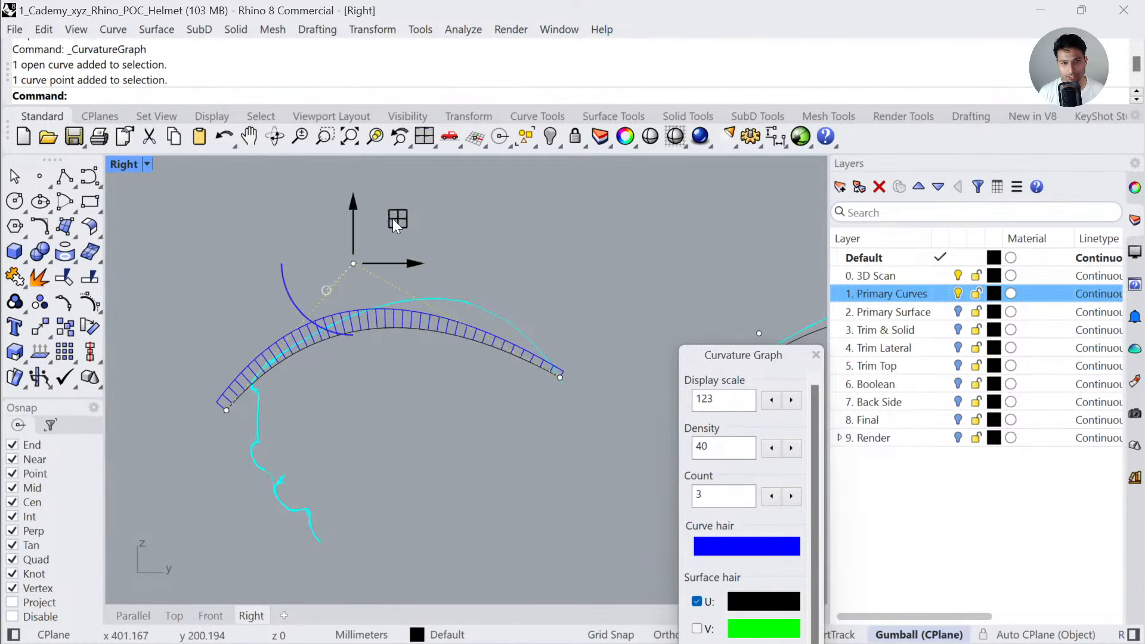
drag(396, 218, 459, 181)
right_drag(532, 272, 530, 315)
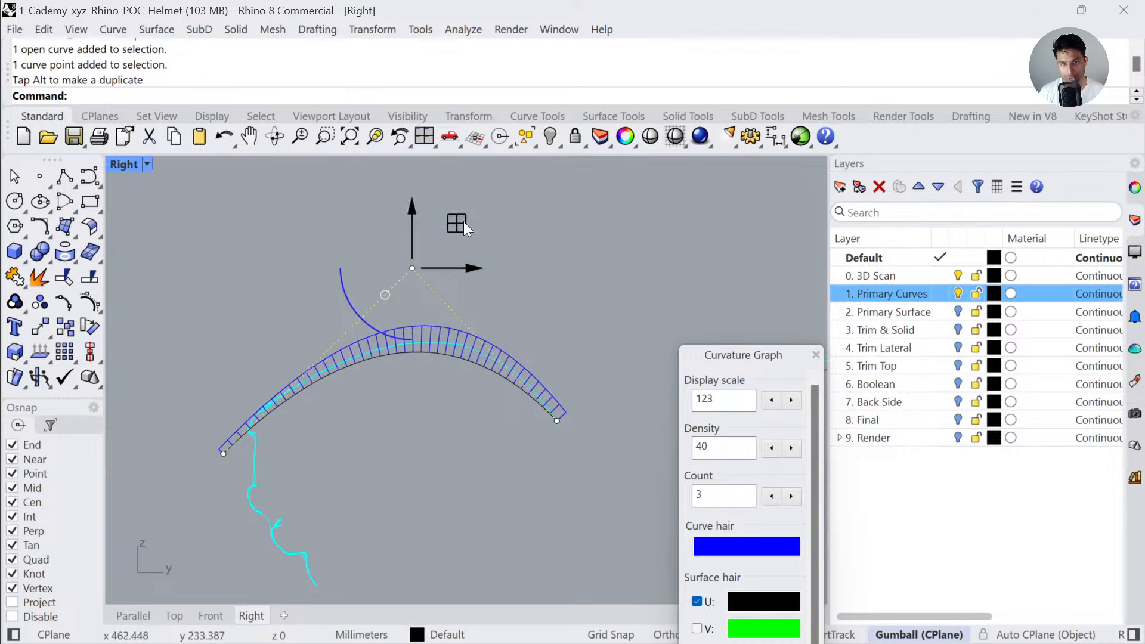
drag(463, 221, 487, 201)
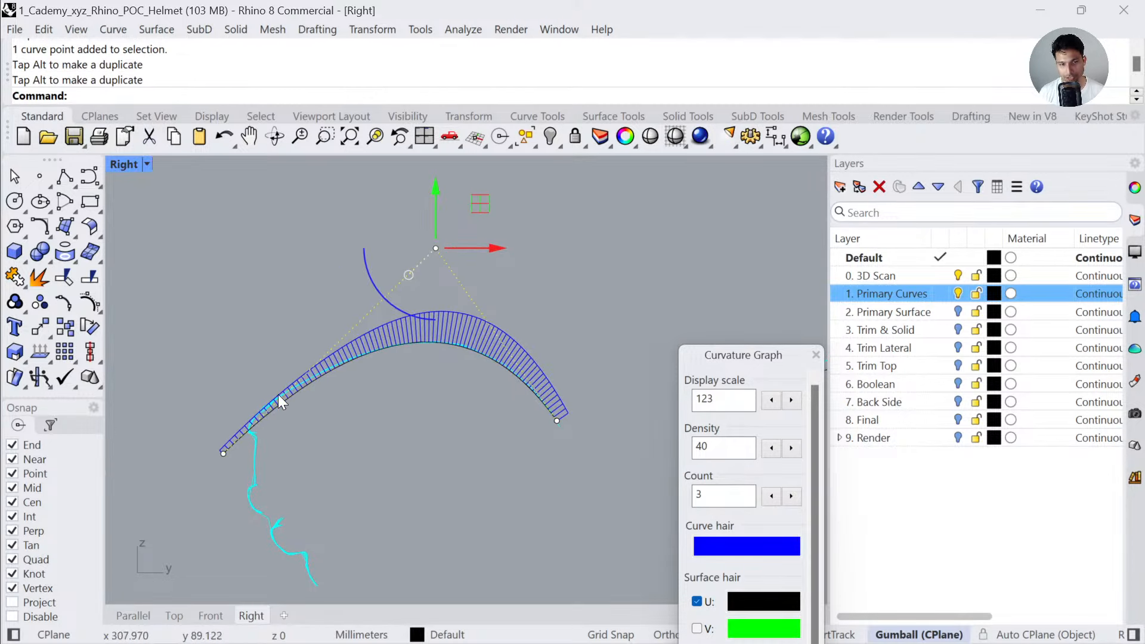
click(434, 463)
right_drag(366, 439, 400, 419)
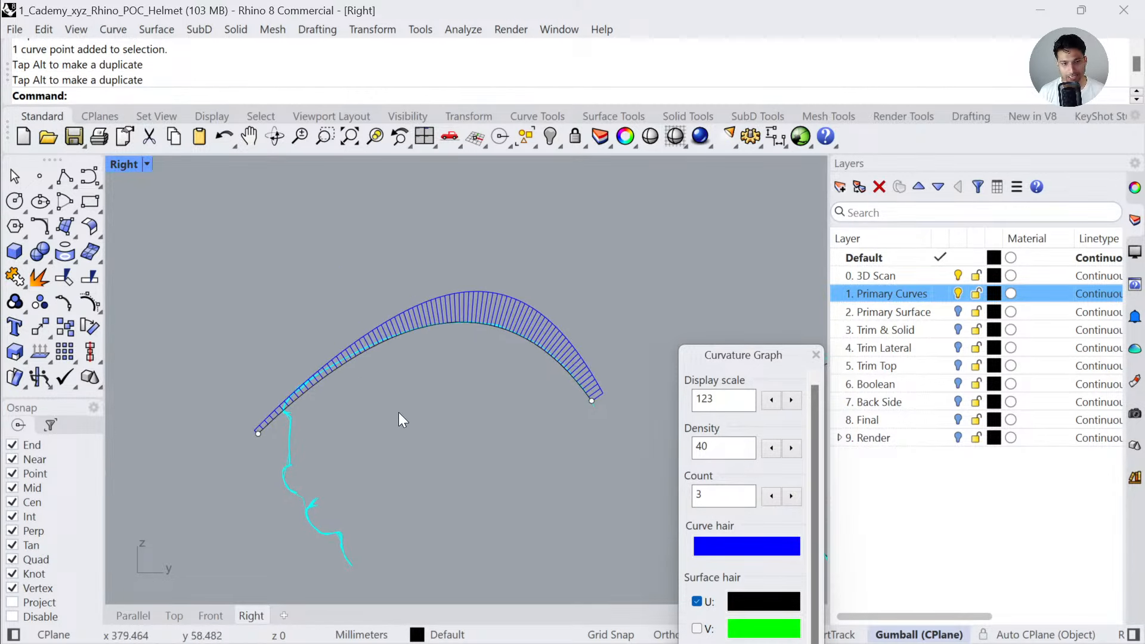
- Fine-tune the height of the degree 2 curve's middle control point against the silhouette
click(334, 366)
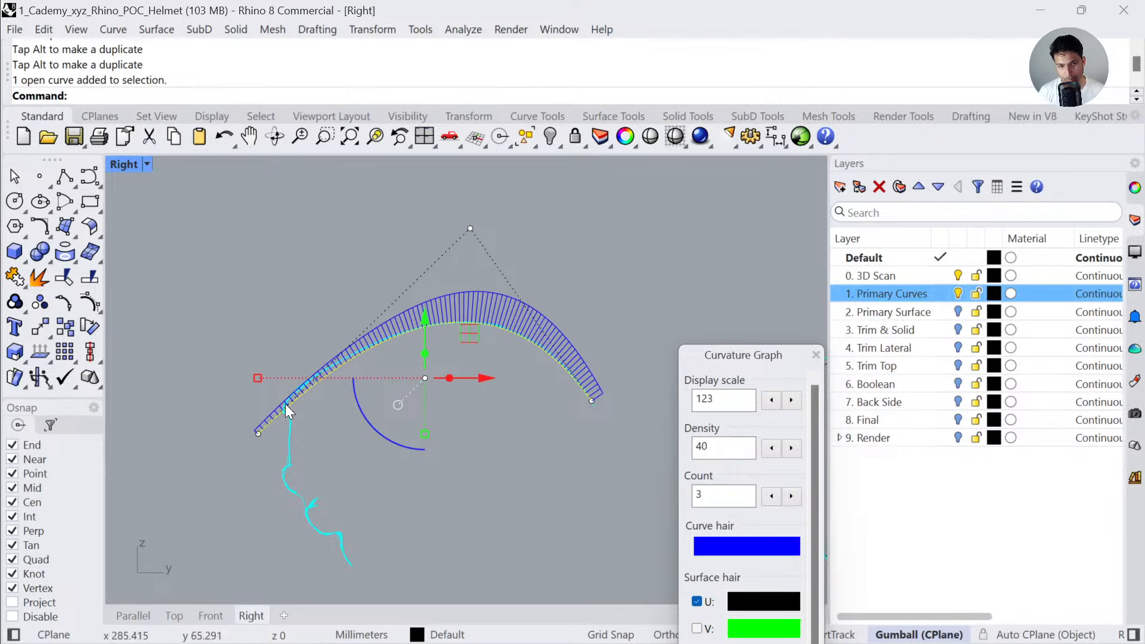
click(471, 230)
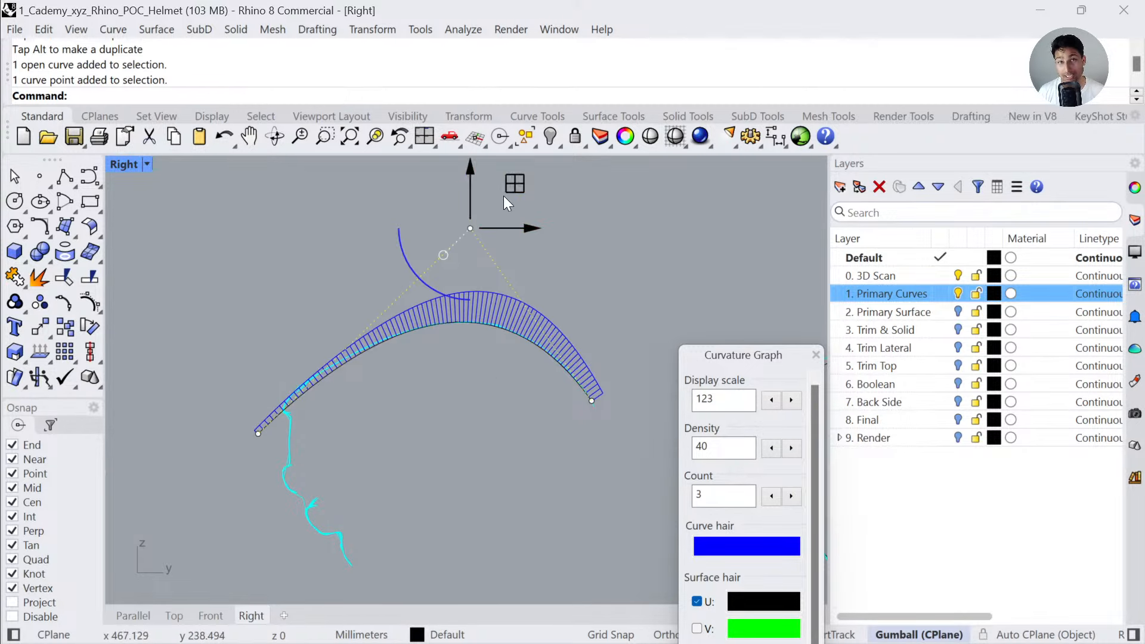
mouse_move(504, 194)
mouse_down()
mouse_move(527, 202)
mouse_move(506, 193)
mouse_up()
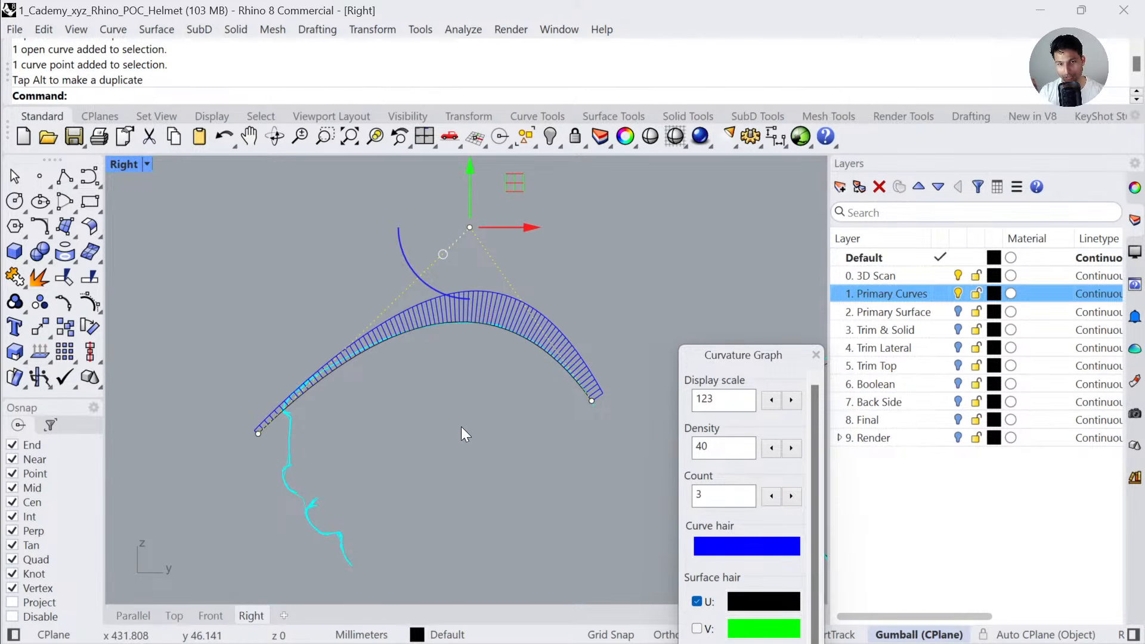
mouse_move(514, 183)
mouse_down()
mouse_move(435, 209)
mouse_move(567, 217)
mouse_move(520, 197)
mouse_move(516, 177)
mouse_up()
click(601, 281)
- Change the fitted curve's degree from 2 to 3 with Deformable set to No
click(335, 374)
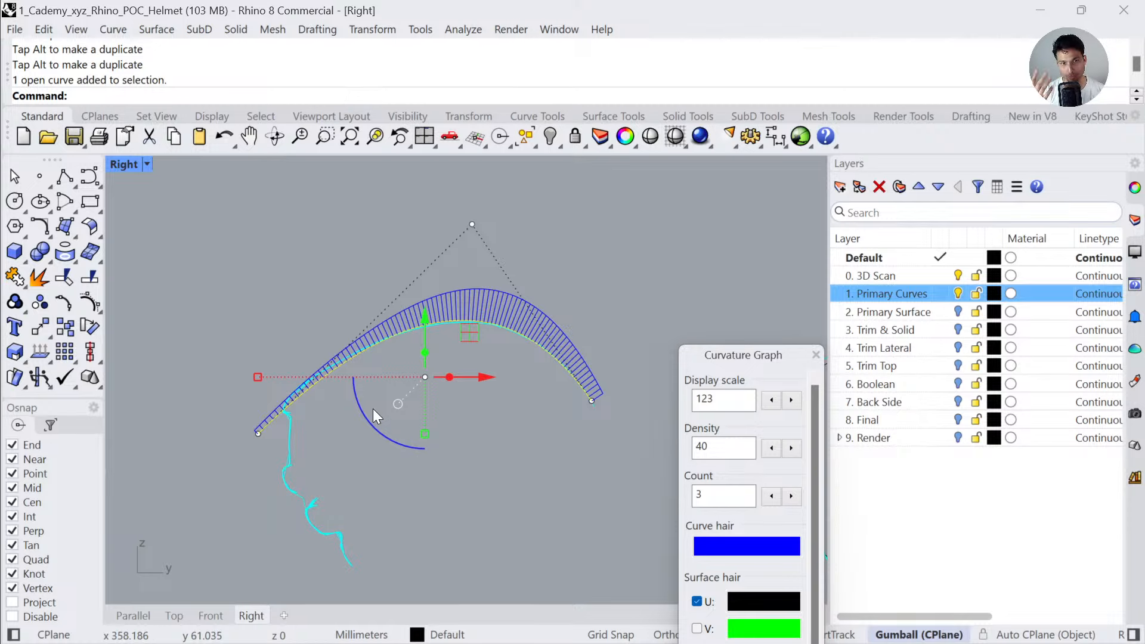
click(45, 235)
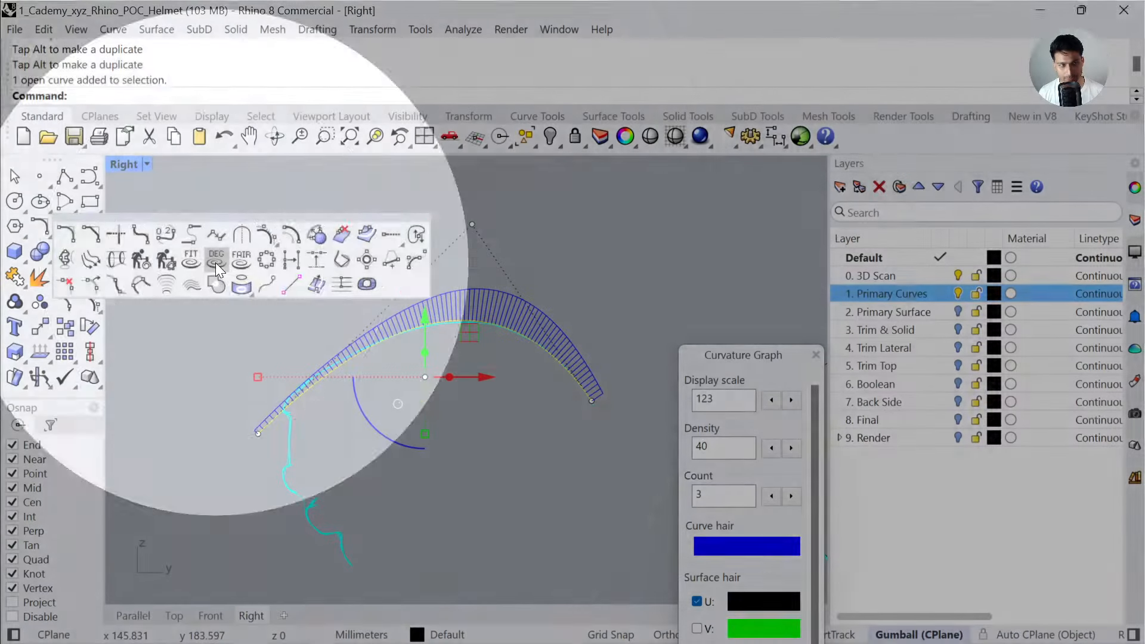
click(216, 261)
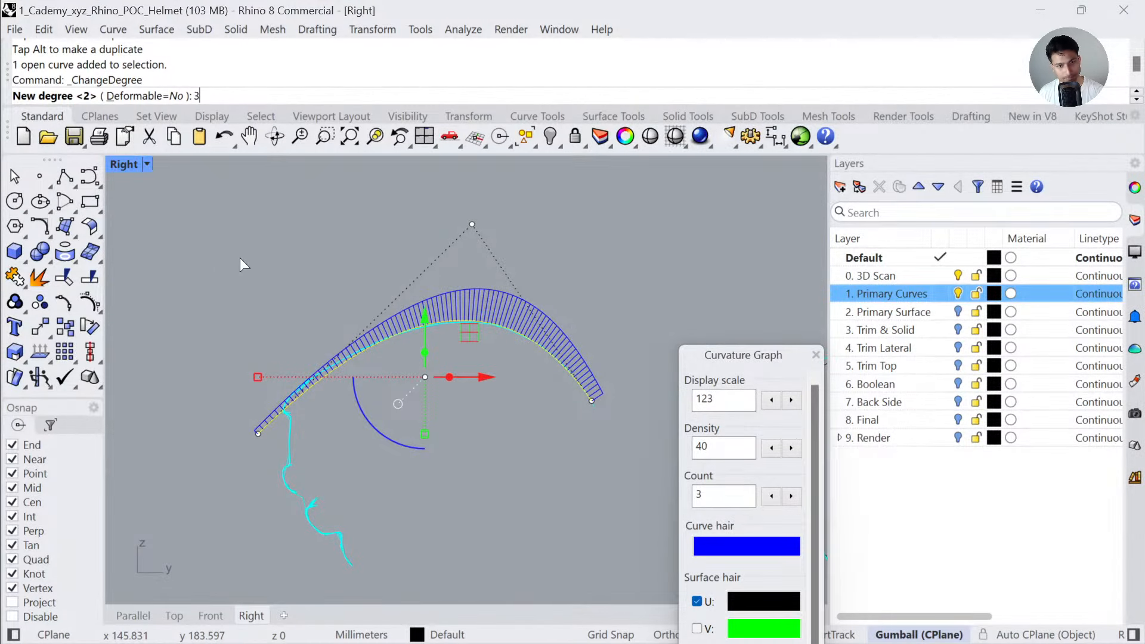
text(3)
key(Return)
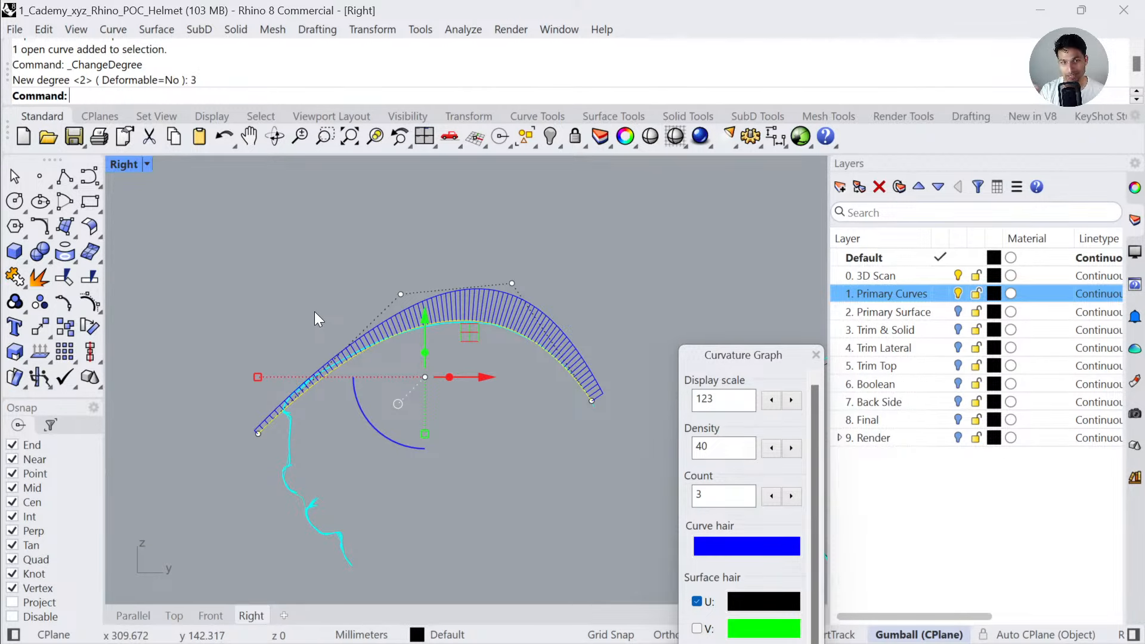
- Shift the degree 3 curve's two inner control points outward, the front one forward and the rear one rearward, to even out the curvature graph
drag(380, 272, 417, 315)
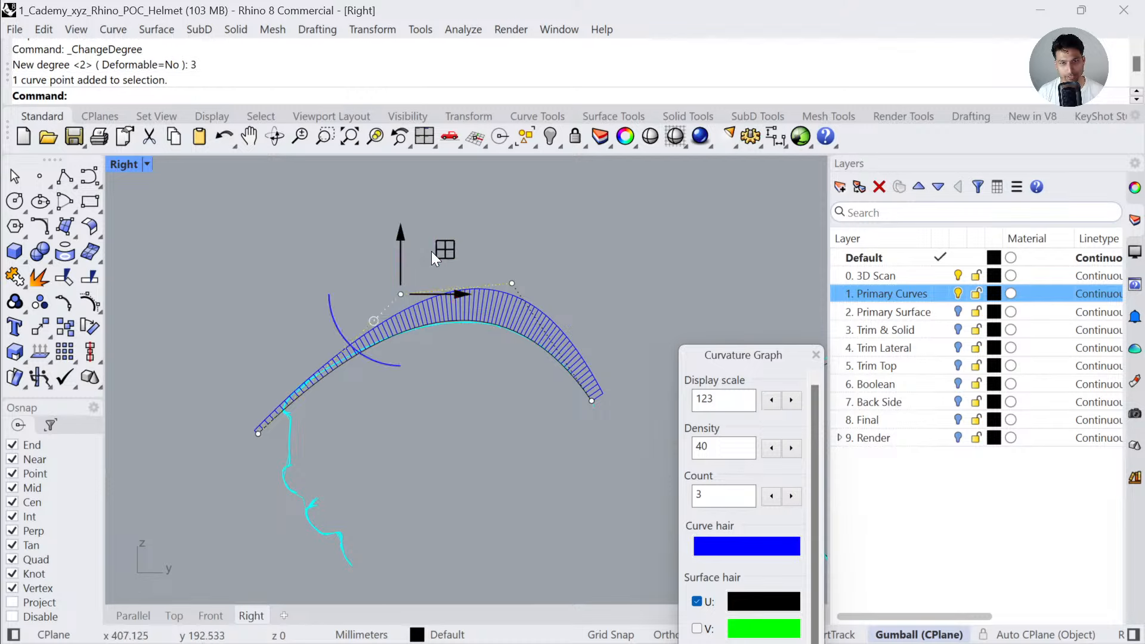
drag(431, 252, 416, 253)
click(511, 283)
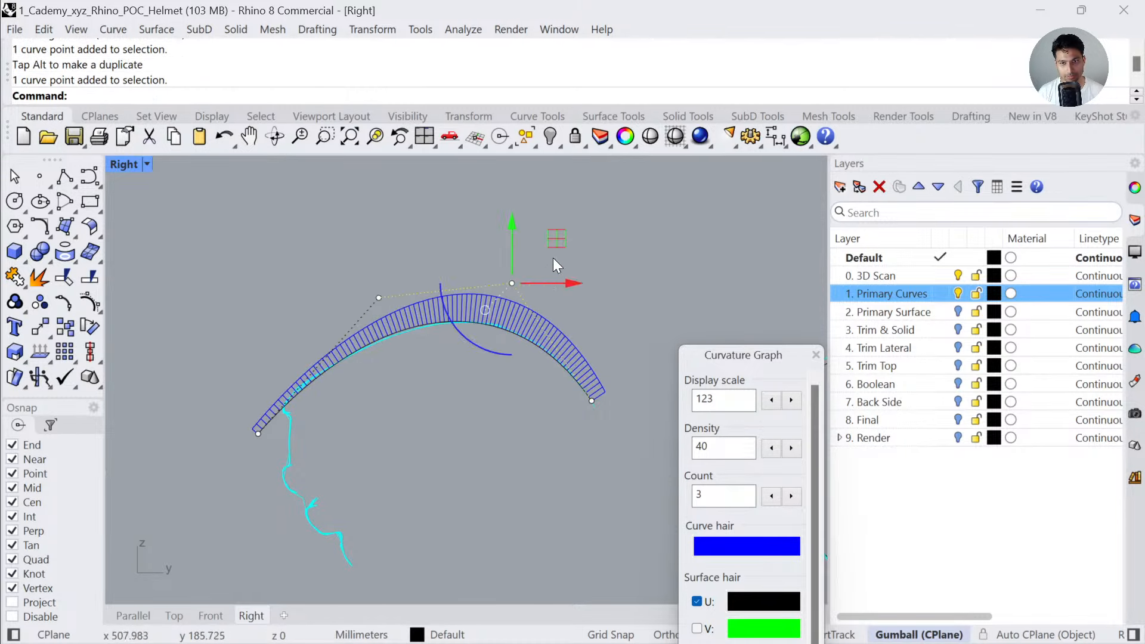
drag(554, 237, 563, 244)
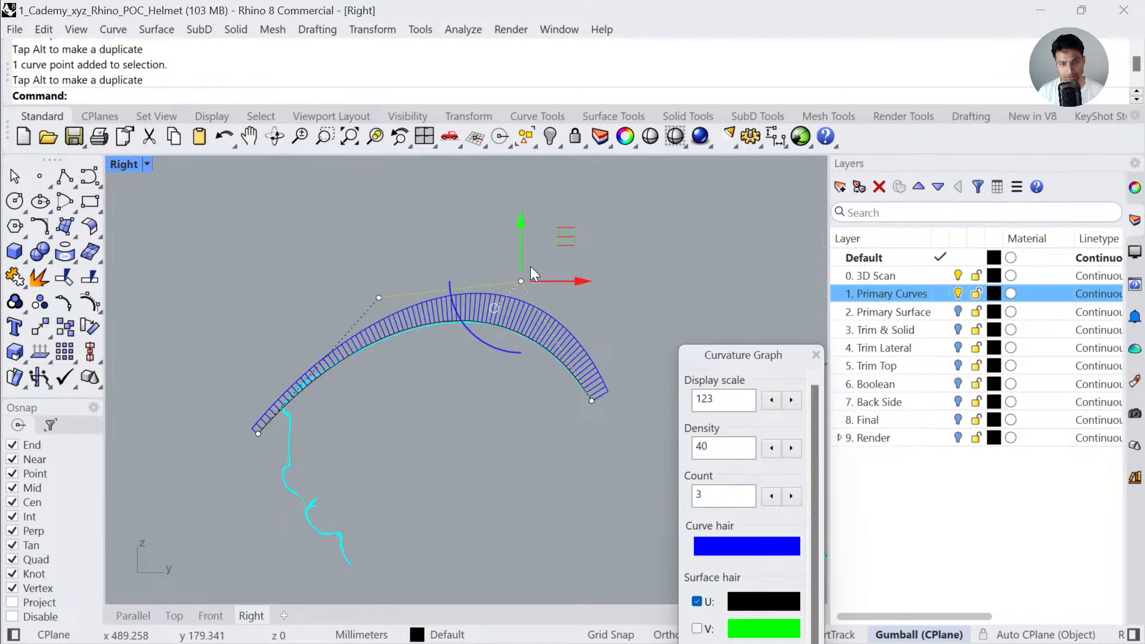
- Raise the curve's degree to 4 with the ChangeDegree command, keeping Deformable at No
click(314, 382)
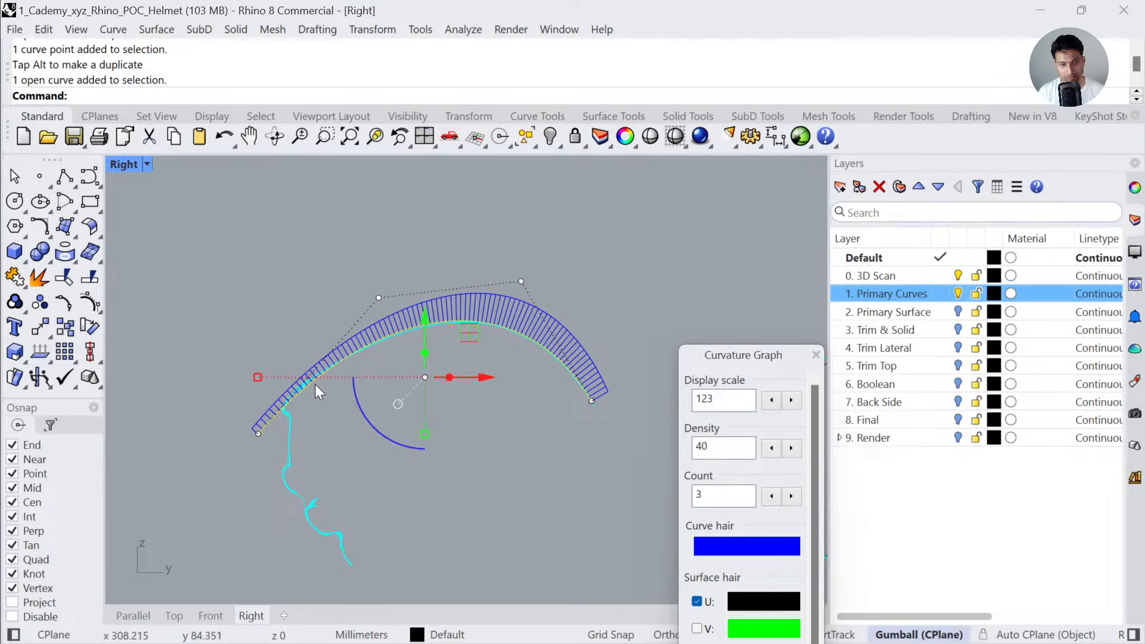
text(ChangeDegree)
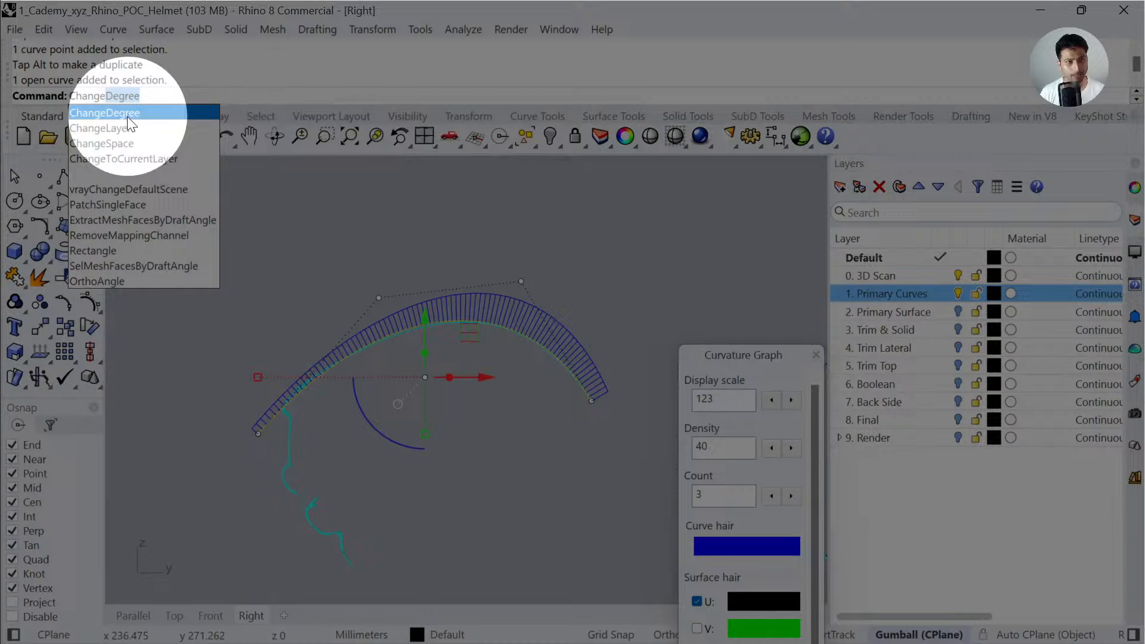
click(105, 112)
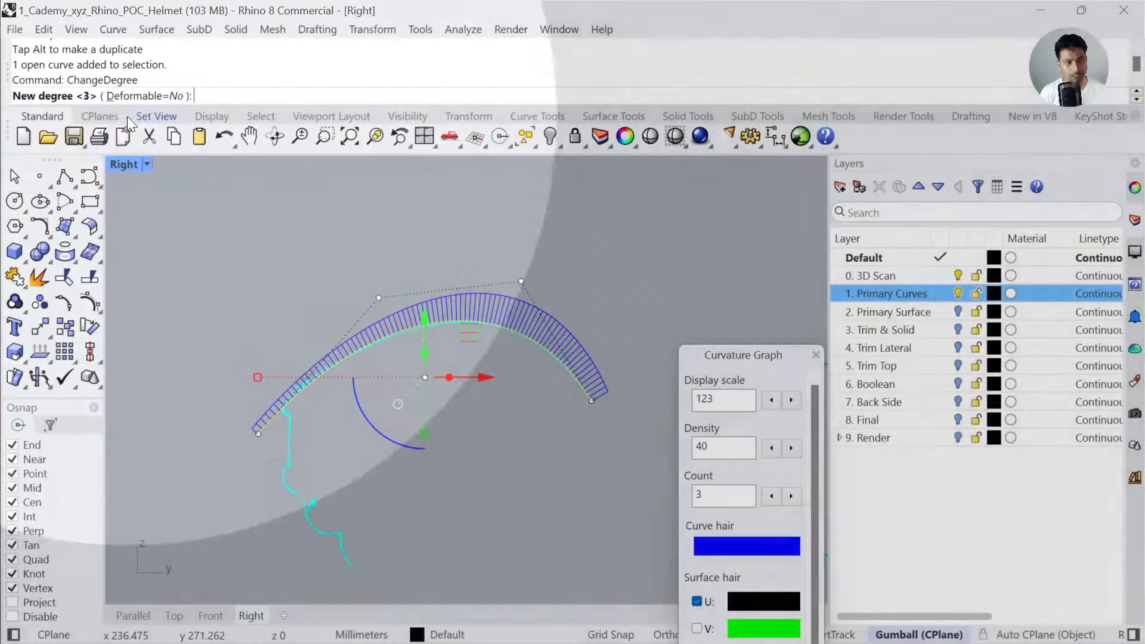
text(4)
key(Return)
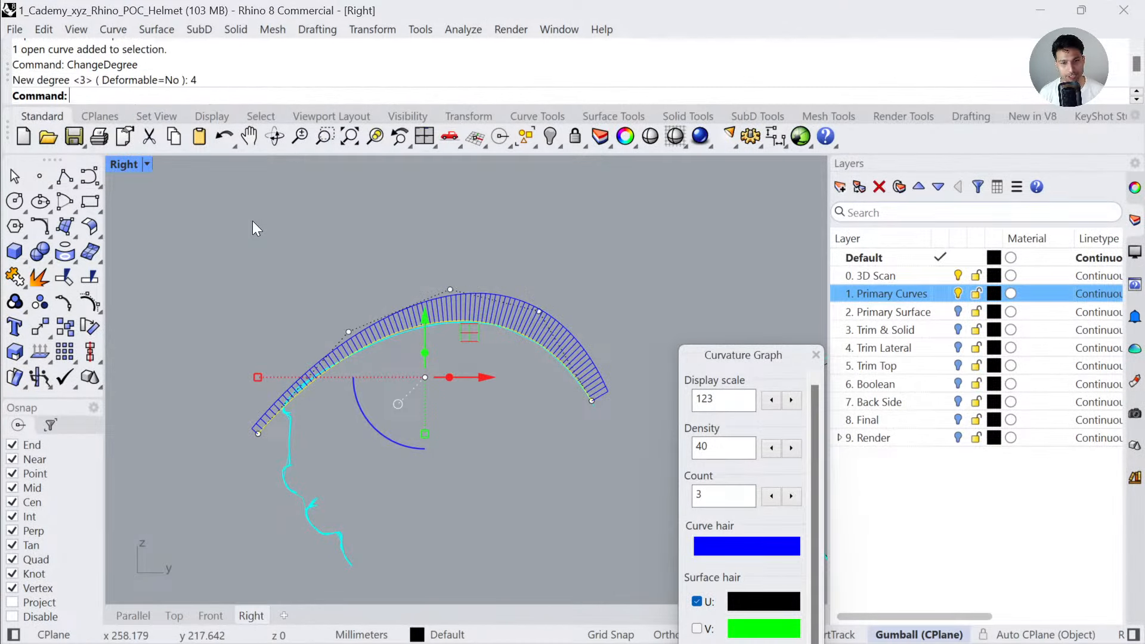
- Nudge the degree 4 curve's three inner control points to smooth its curvature graph while following the silhouette
click(348, 332)
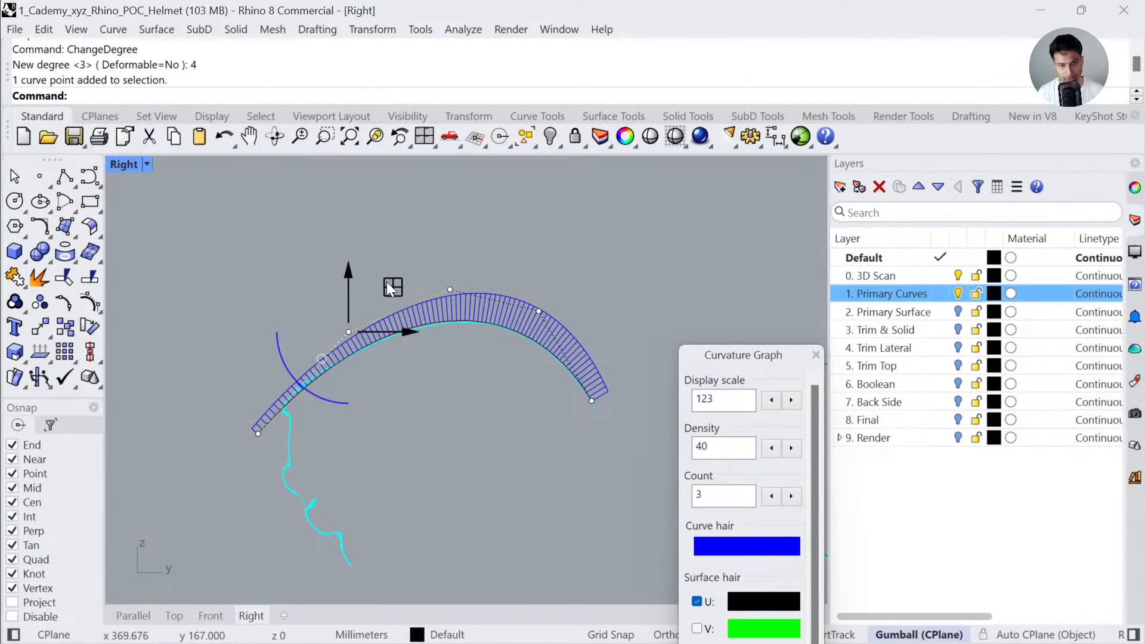
drag(387, 282, 364, 289)
click(493, 242)
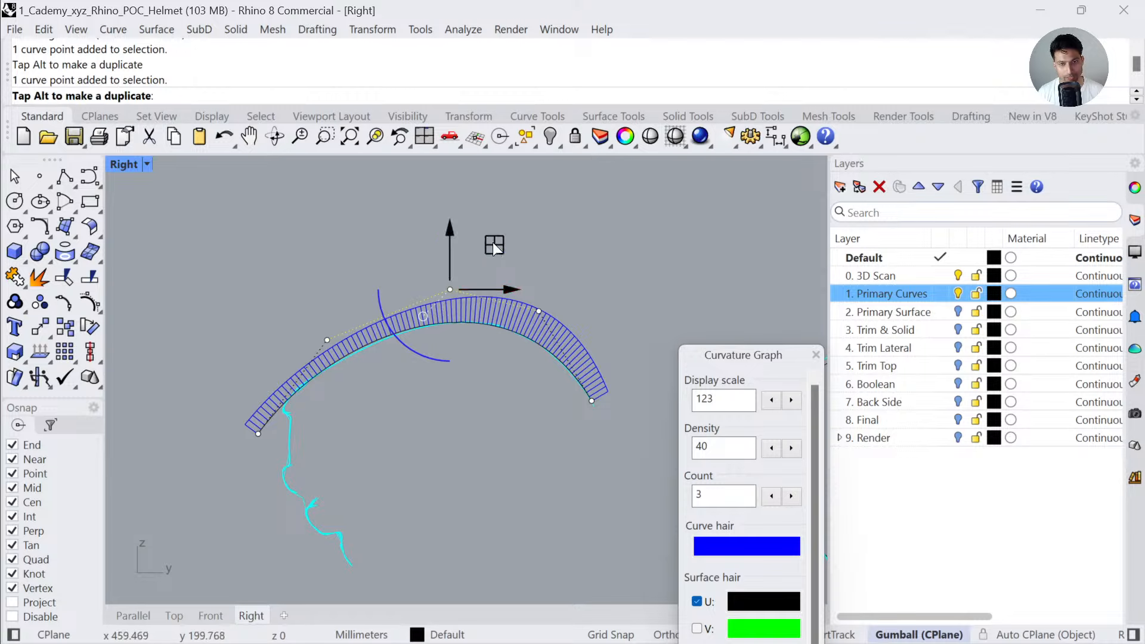
drag(493, 242, 488, 247)
click(539, 311)
drag(578, 269, 581, 265)
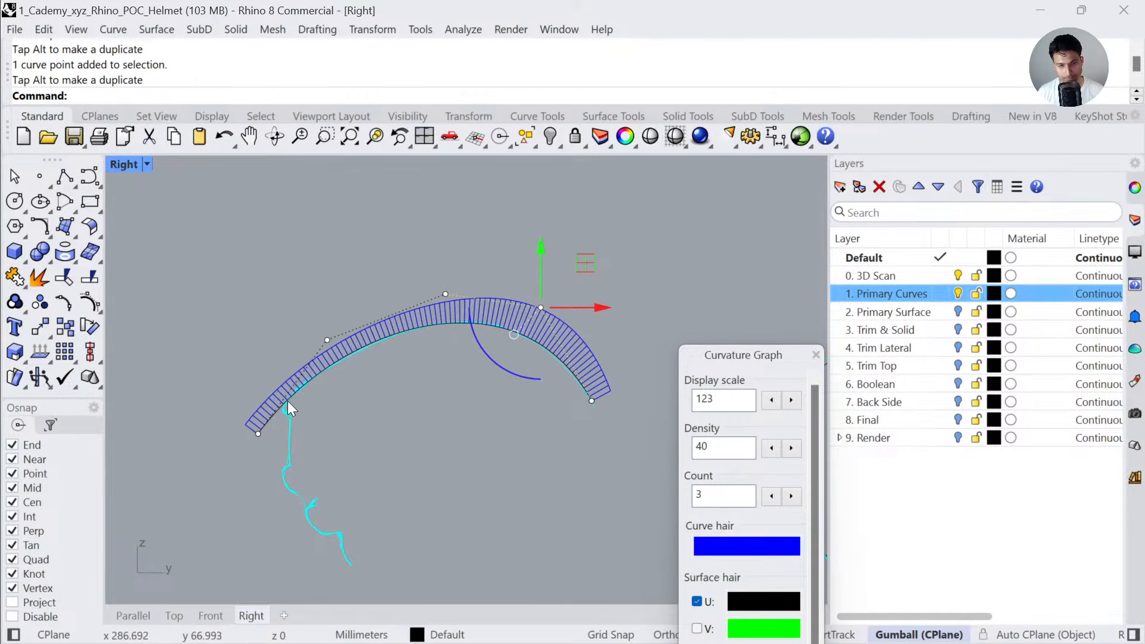
- Move the three inner control points of the neighbouring primary curve onto the loose reference points above its silhouette
key(Escape)
right_drag(366, 410, 386, 436)
scroll(414, 372, up, 2)
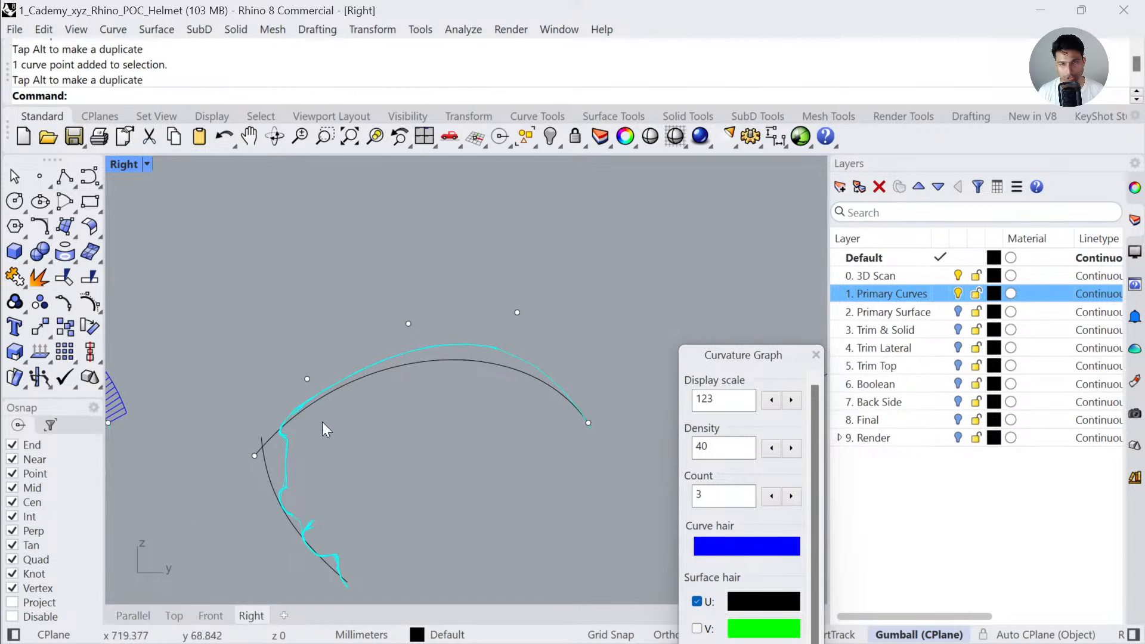
click(472, 362)
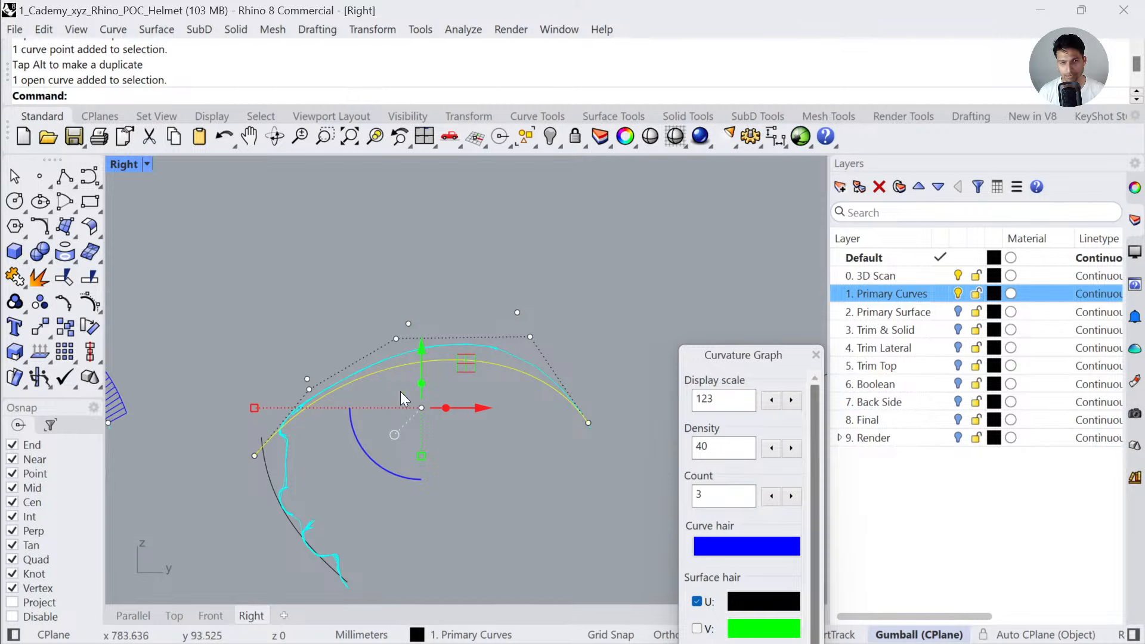
click(309, 390)
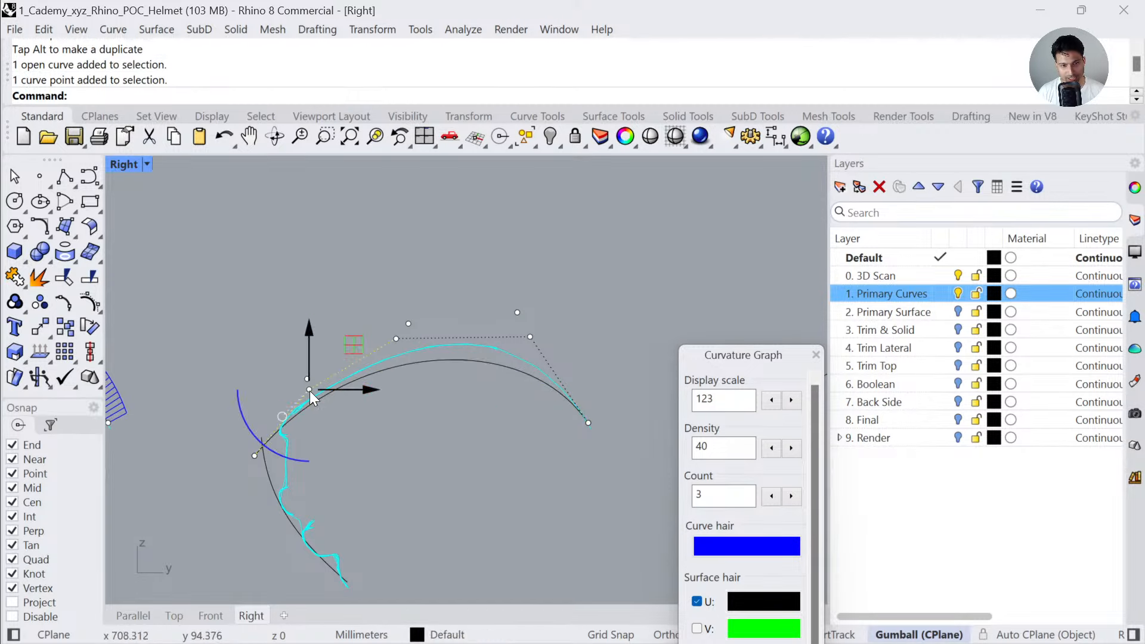
mouse_move(310, 389)
mouse_down()
mouse_move(304, 323)
mouse_move(307, 378)
mouse_up()
mouse_move(393, 340)
mouse_down()
mouse_move(423, 322)
mouse_move(408, 323)
mouse_up()
drag(530, 339, 518, 313)
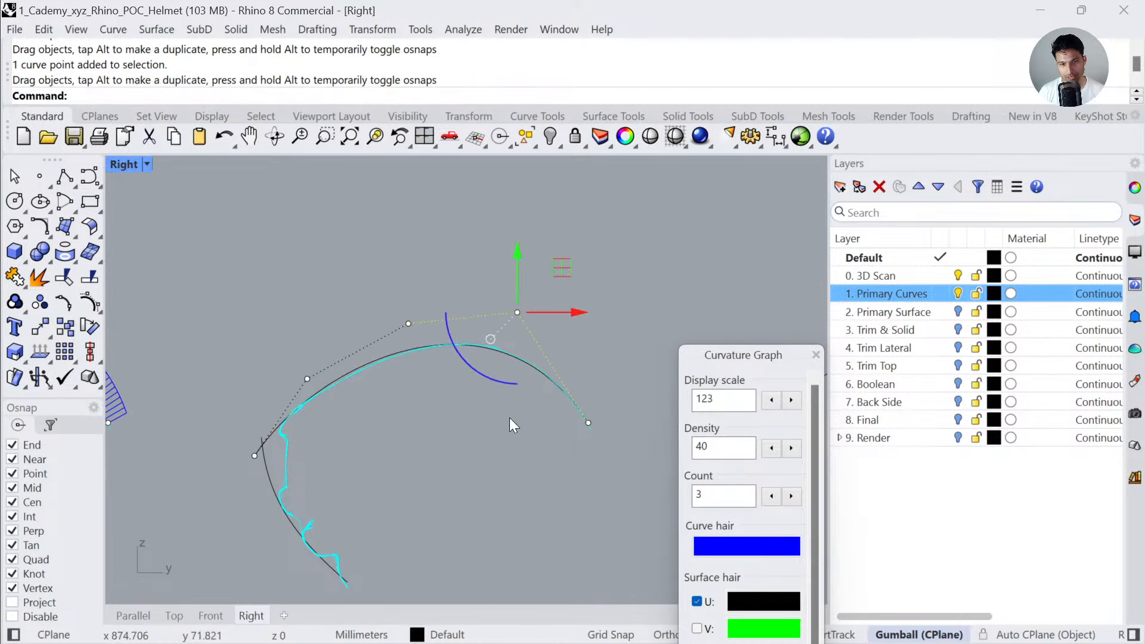
- Add the refitted primary curve to the curvature graph, moving the graph settings window to reach its options
click(375, 360)
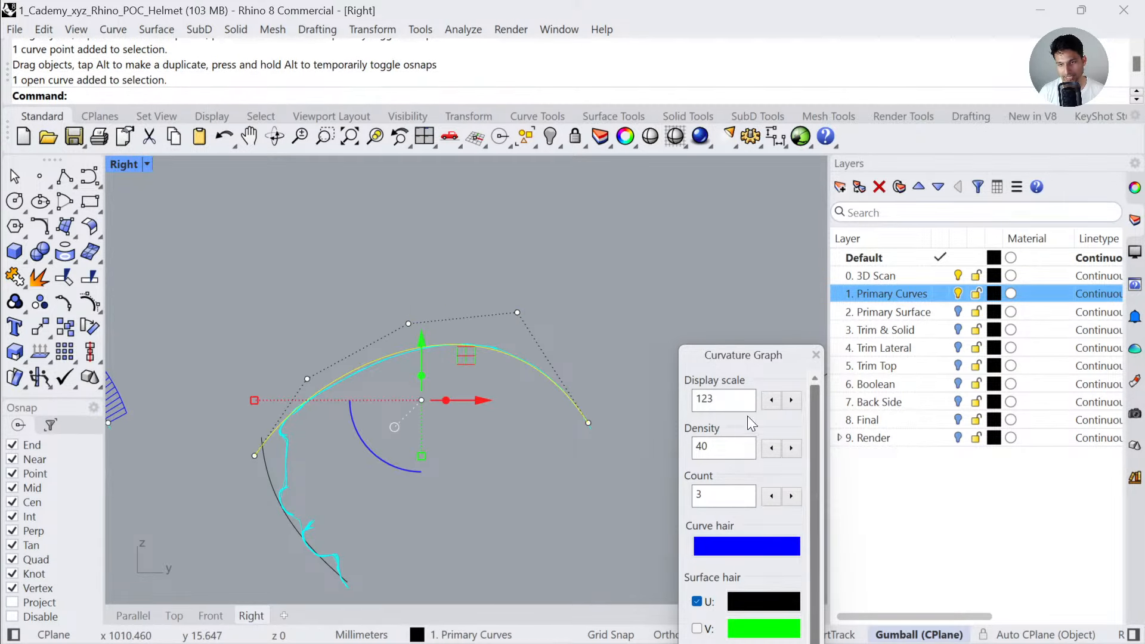
drag(724, 354, 664, 243)
click(686, 562)
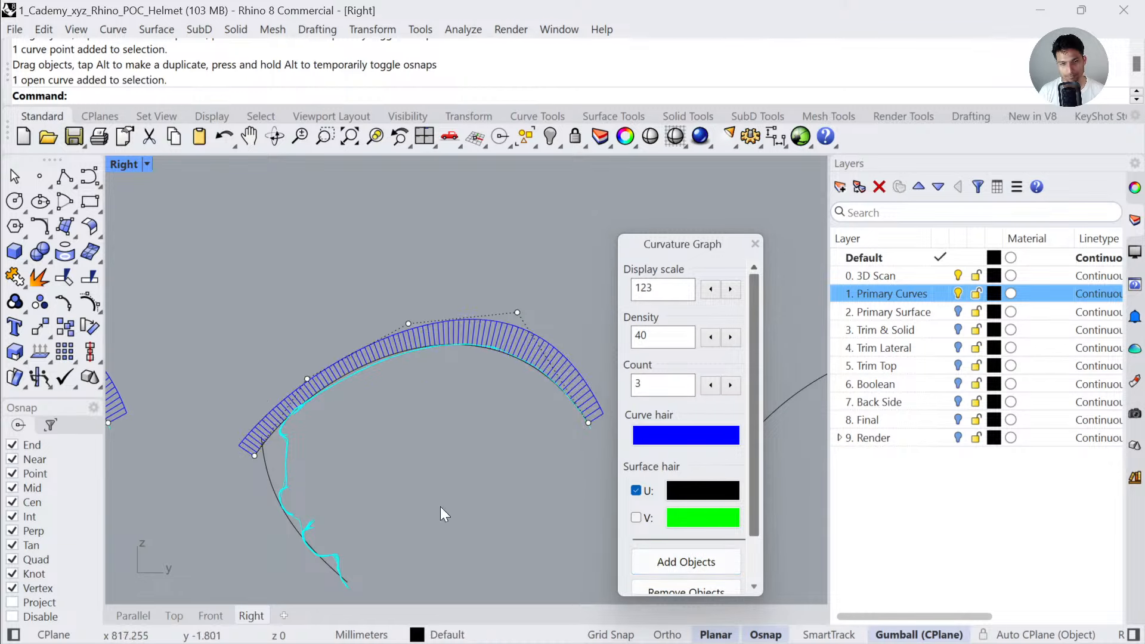
- Examine the separate copy of the primary curve with its control points, and the scan beside it
scroll(412, 382, down, 2)
right_drag(435, 394, 404, 388)
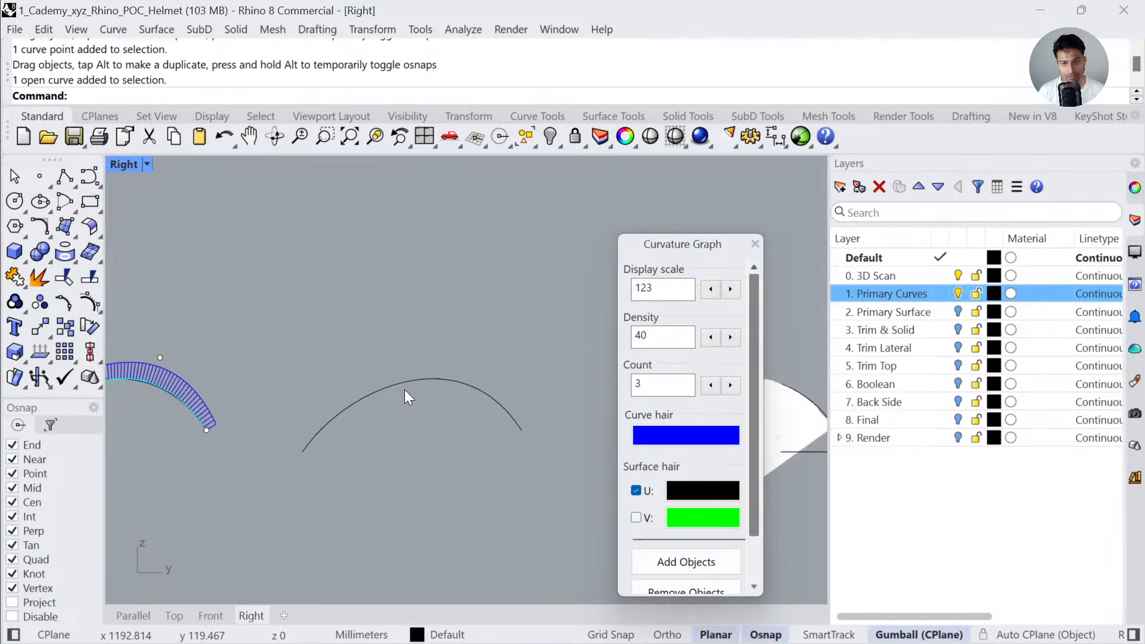
click(414, 382)
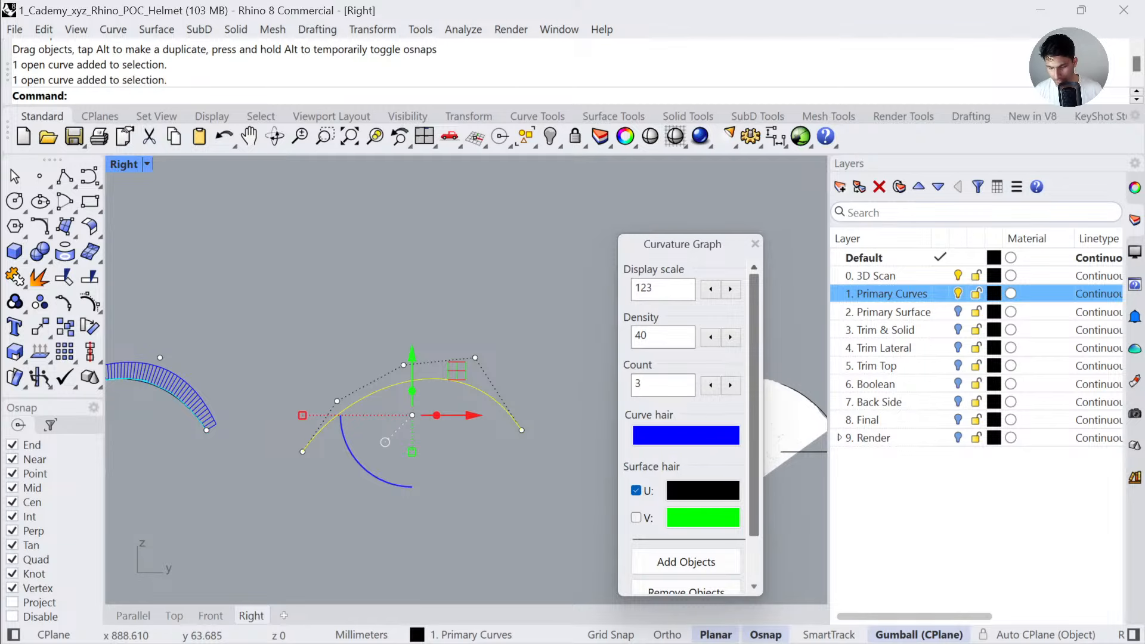
right_drag(599, 472, 368, 430)
scroll(369, 431, up, 4)
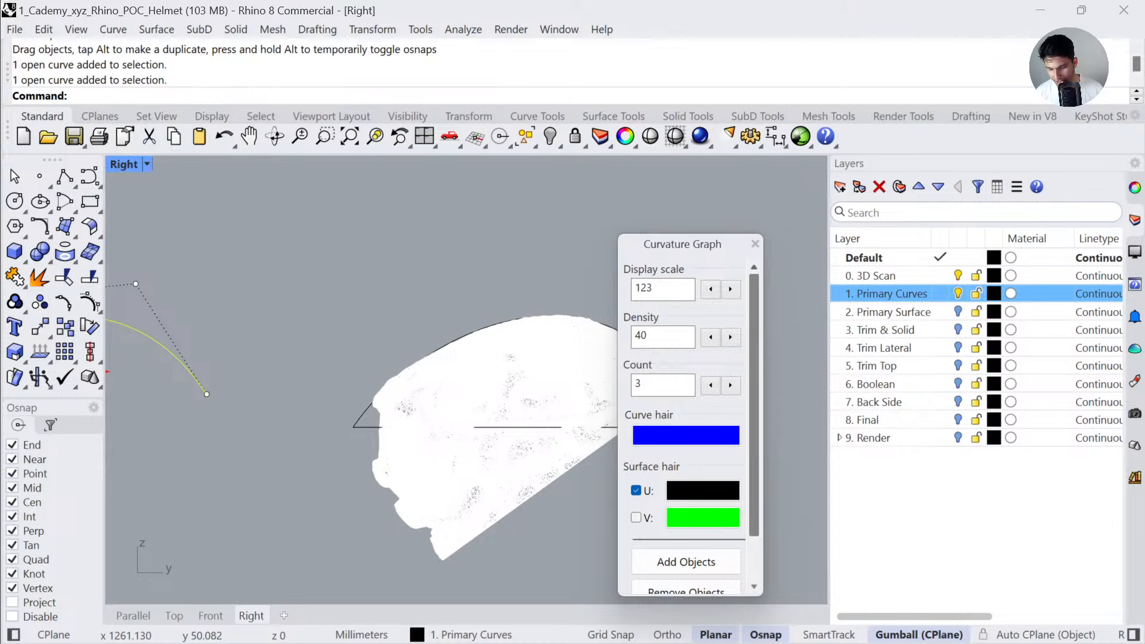
scroll(537, 432, down, 8)
right_drag(280, 411, 402, 391)
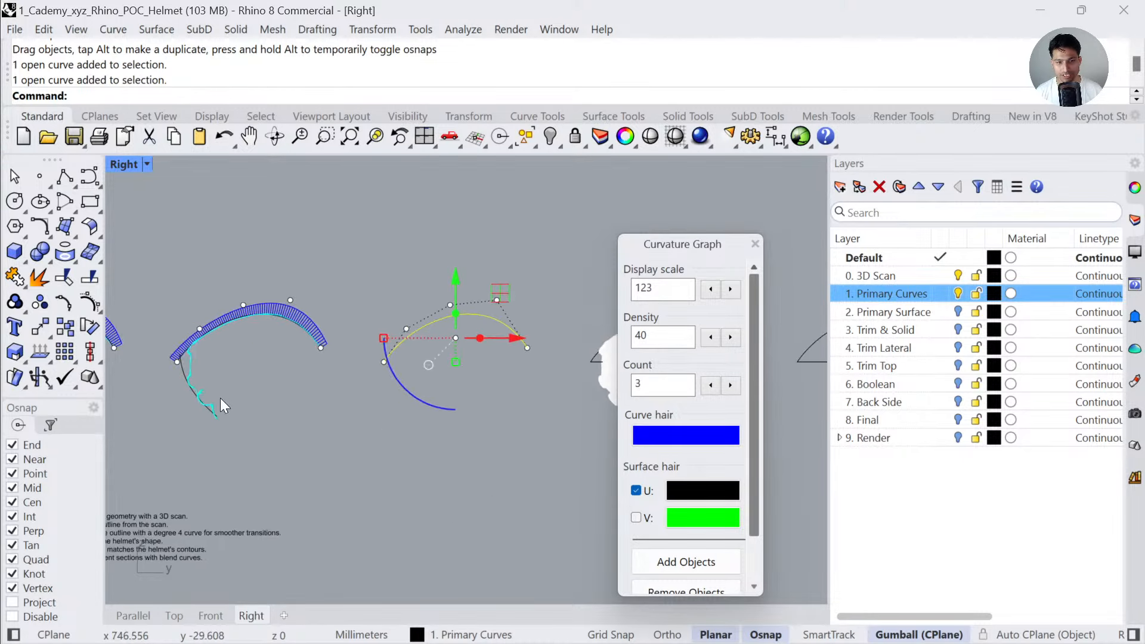
- Select the 3D scan block, undo its last gumball move and zoom to it
right_drag(220, 398, 397, 390)
right_drag(210, 409, 374, 406)
click(209, 360)
text(zs)
key(Return)
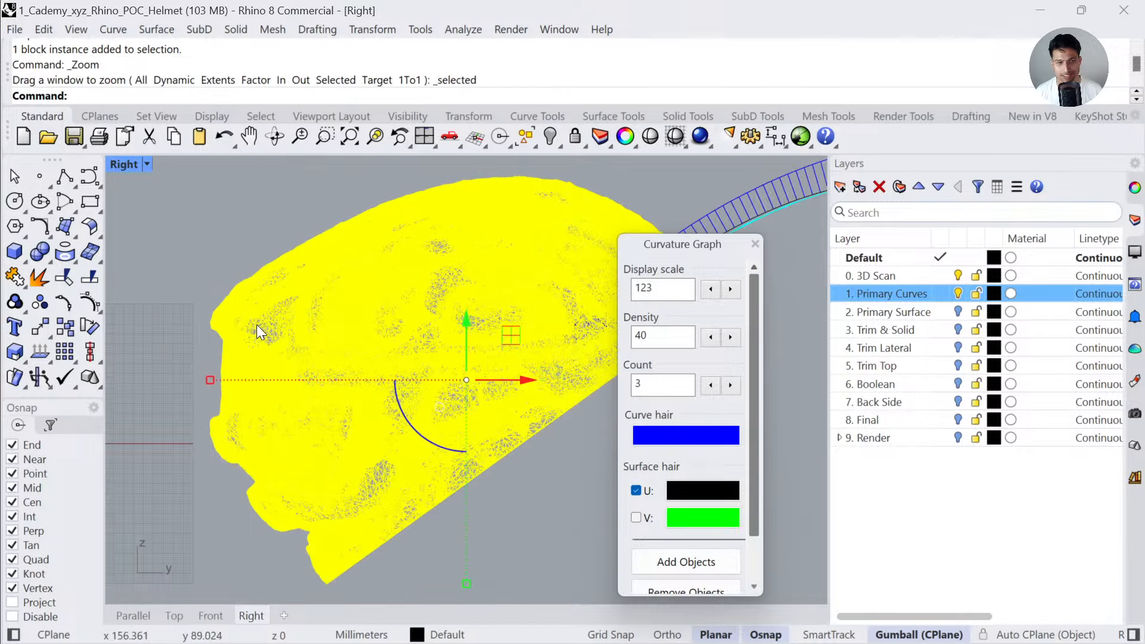
key(ctrl+z)
text(zs)
key(Return)
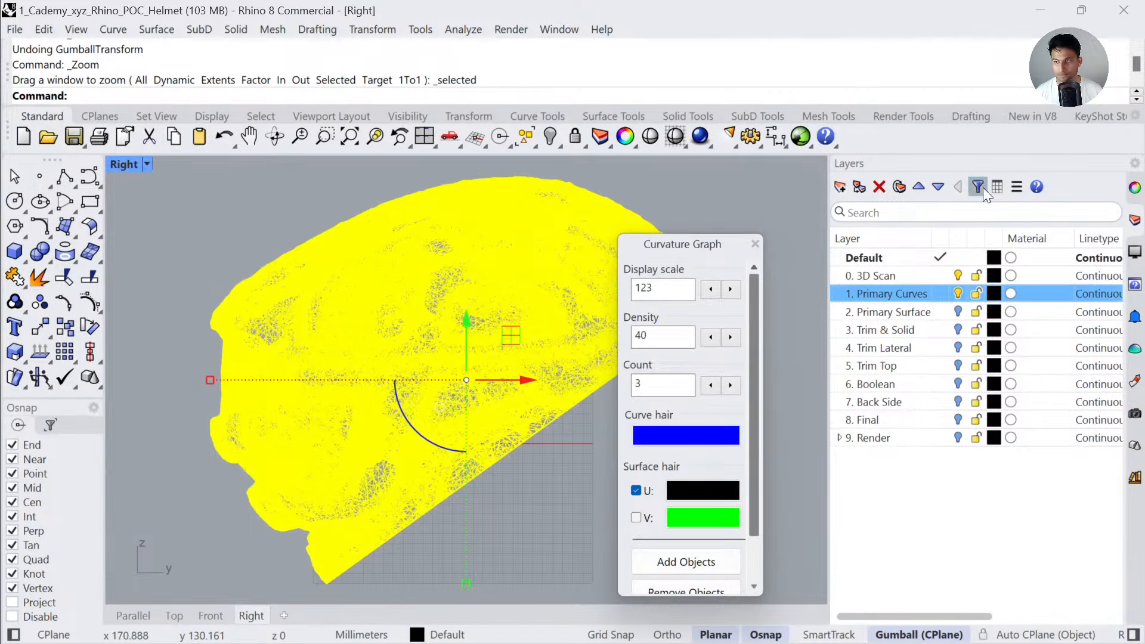
- Show the object properties, and select and zoom to the primary curve running over the scan's upper arc
click(1136, 190)
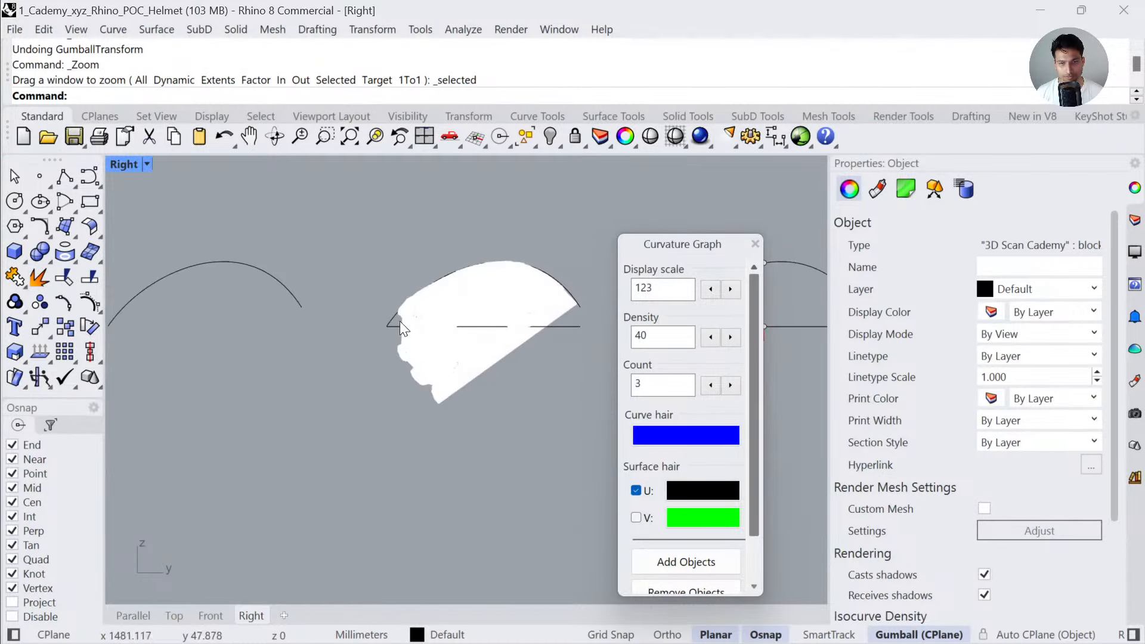
click(390, 316)
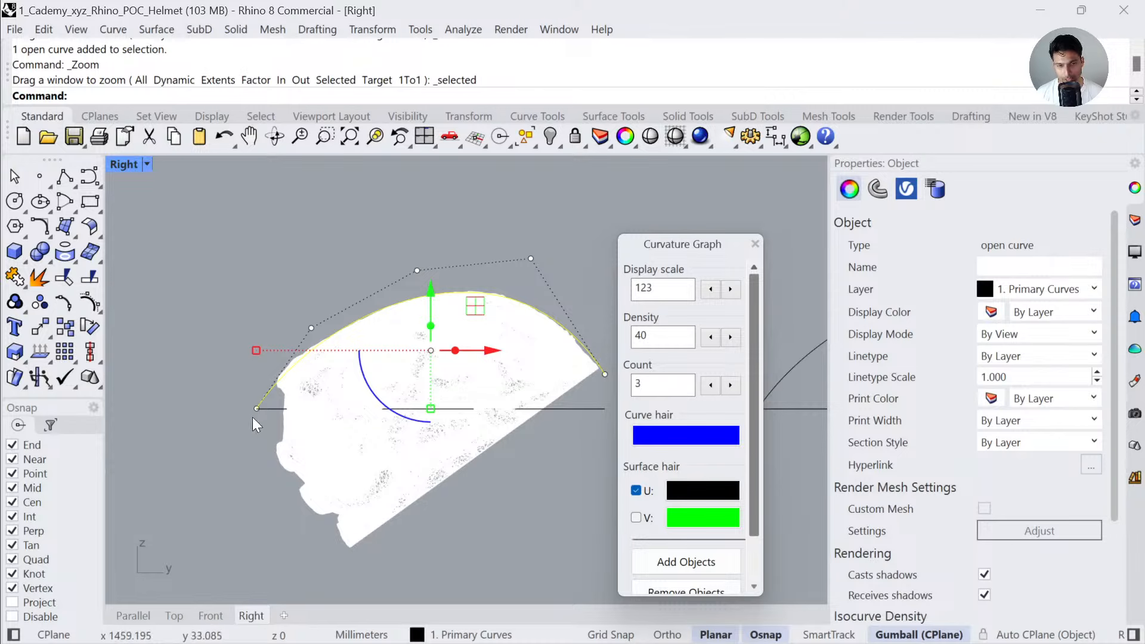
- Select the 3D scan block and zoom to it in the Top view
click(543, 383)
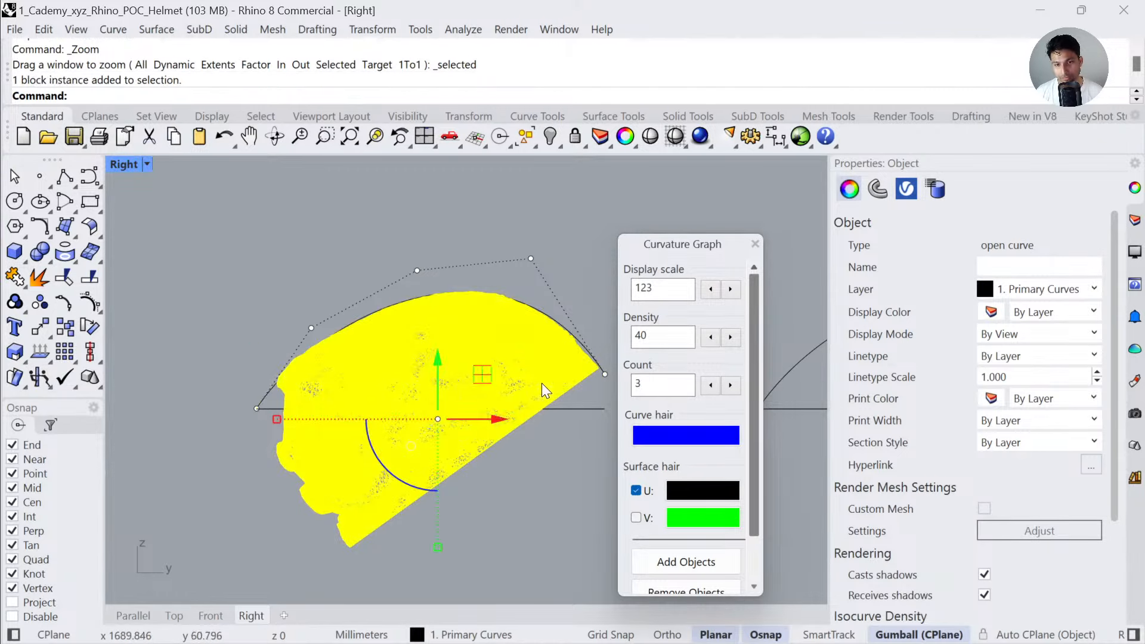
click(173, 614)
key(z)
key(s)
key(Return)
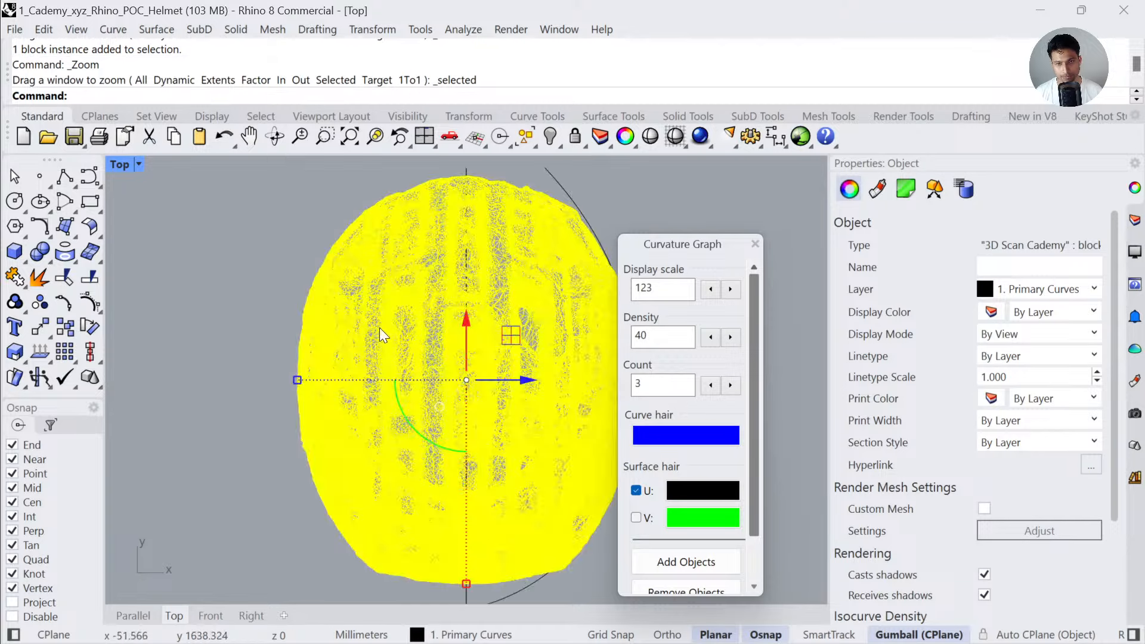
- Inspect the curvature of the primary curve along the scan's side in the Top view, and close the curvature graph
scroll(380, 328, down, 4)
click(529, 470)
scroll(528, 470, up, 2)
right_drag(516, 472, 457, 516)
click(400, 549)
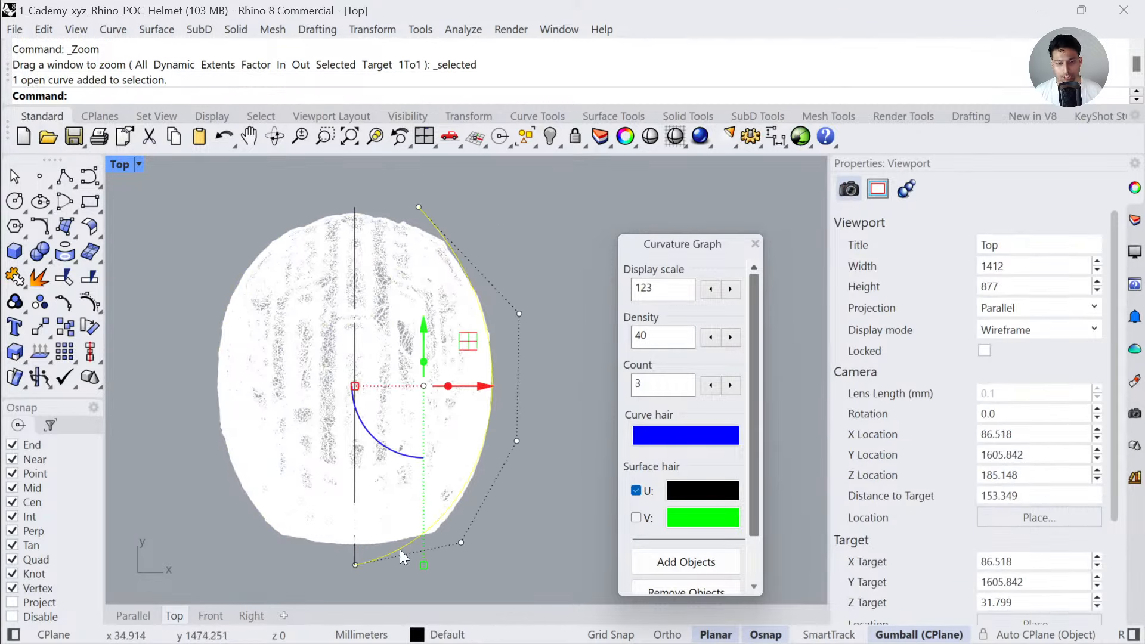
click(671, 558)
click(755, 243)
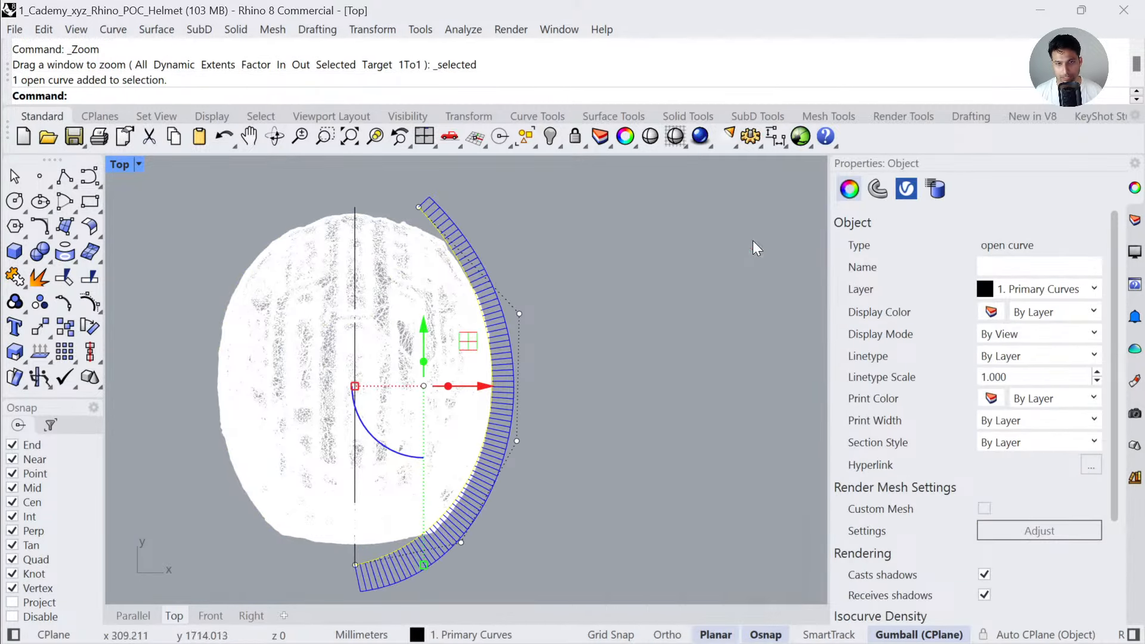
- Move the primary curve 200 mm along X, away from the side of the scan
key(Escape)
click(442, 234)
click(486, 391)
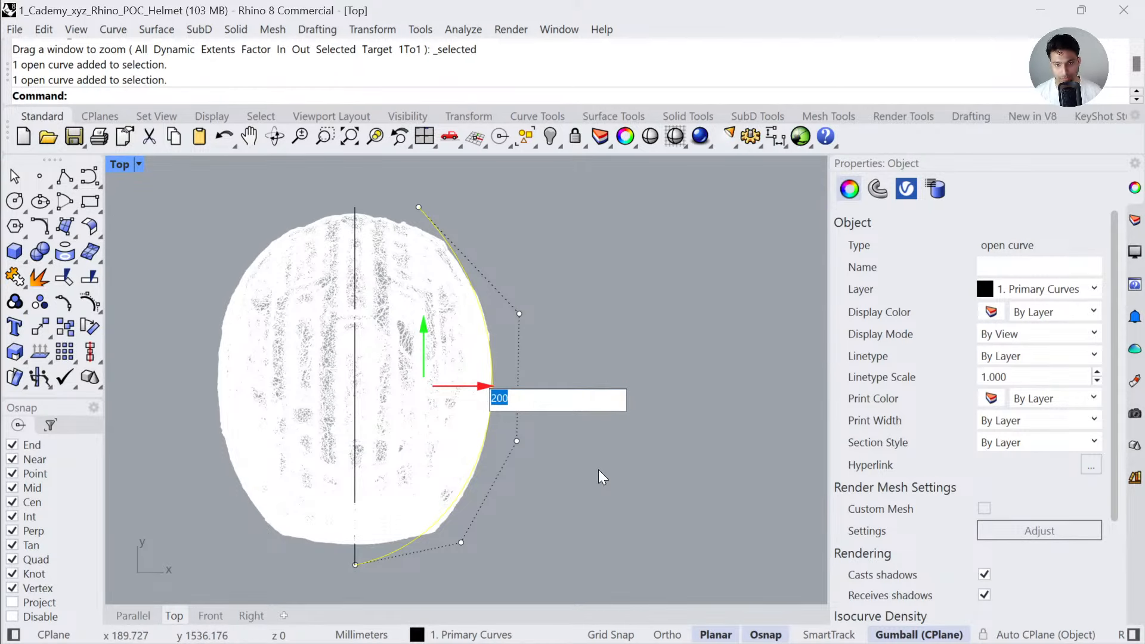
key(Return)
key(Escape)
- Draw a three-point, degree 2 control point curve from the centre line's lower end around the side of the scan
click(90, 176)
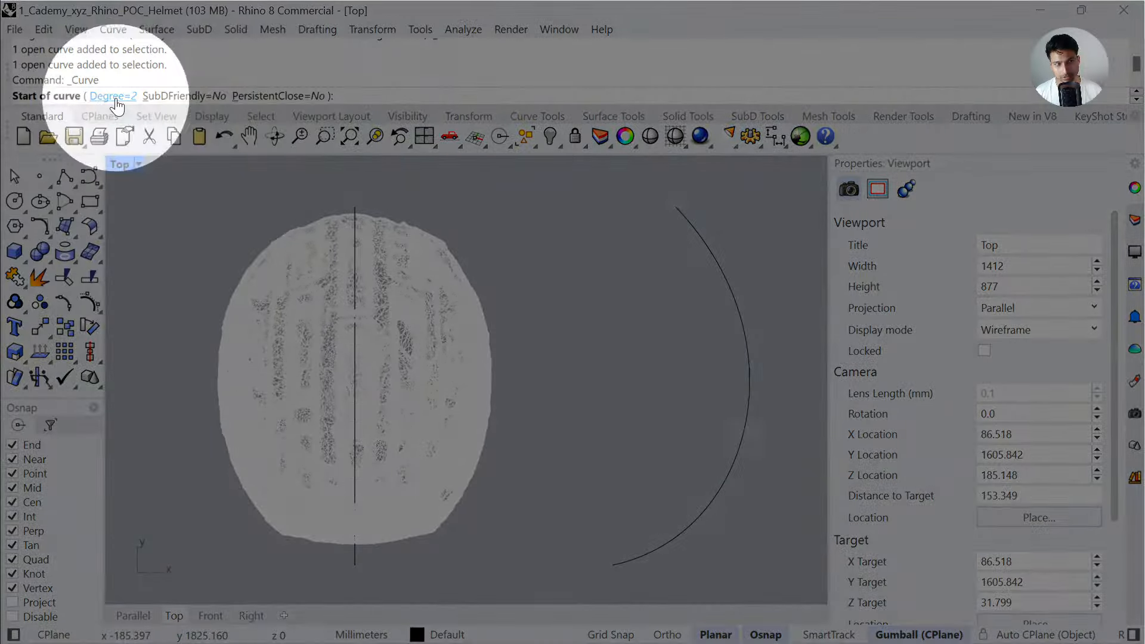
click(356, 567)
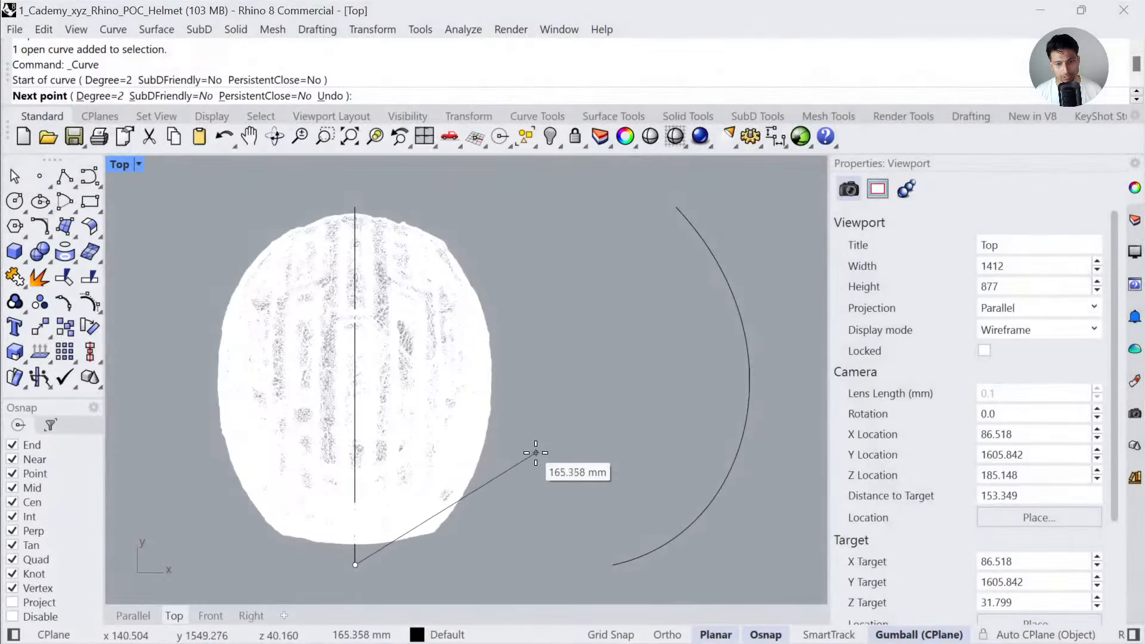
click(525, 440)
click(501, 227)
key(Return)
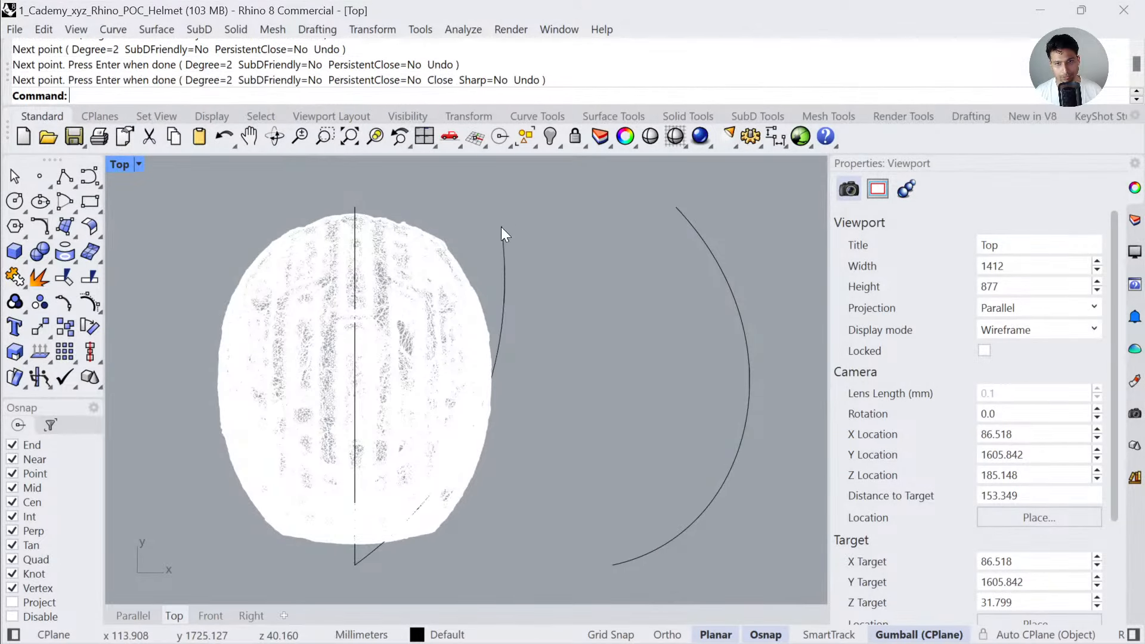
- Show the new curve's curvature graph and move its middle control point down to follow the scan's lower corner
click(502, 242)
click(53, 358)
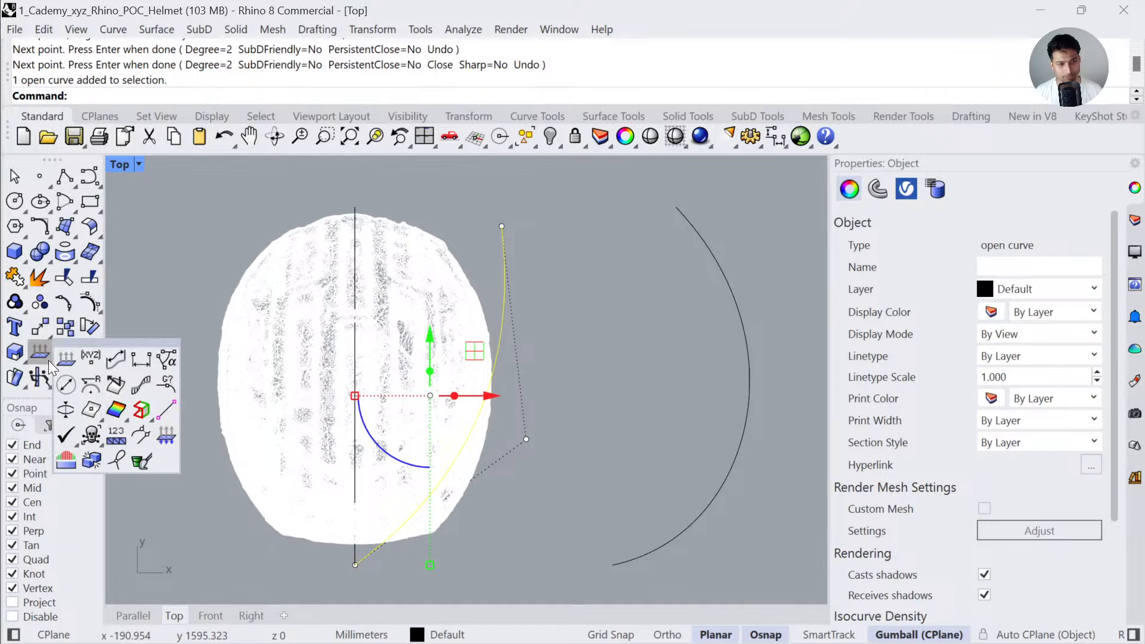
click(142, 386)
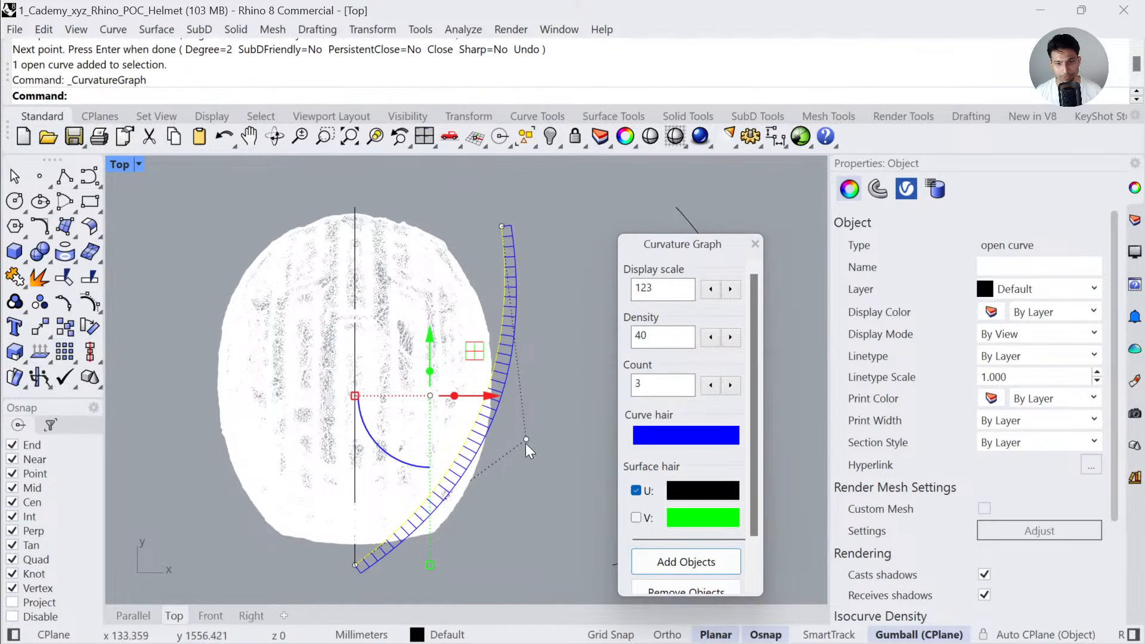
click(526, 440)
drag(577, 397, 570, 502)
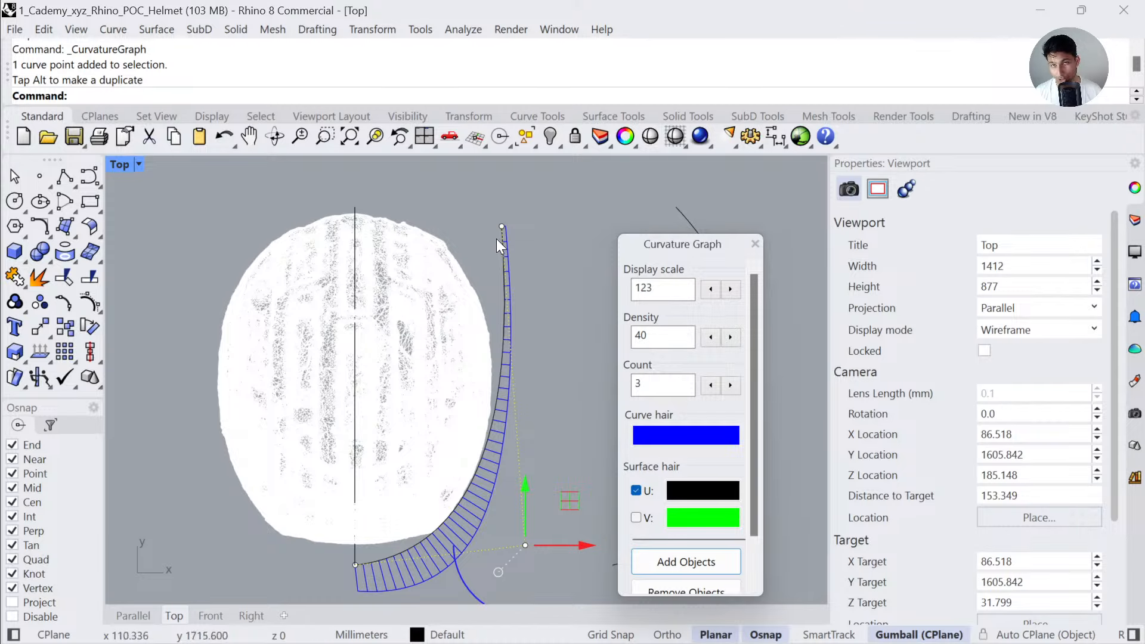
- Change the new side curve's degree to 3 with ChangeDegree, keeping Deformable at No
click(507, 312)
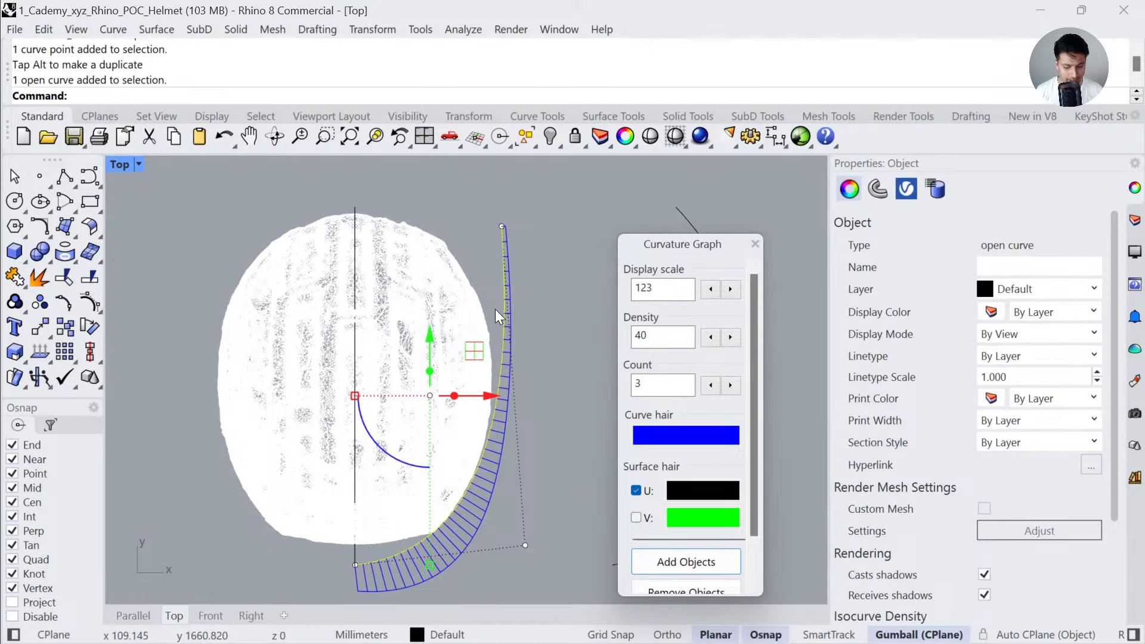
text(ChangeDegree)
key(Return)
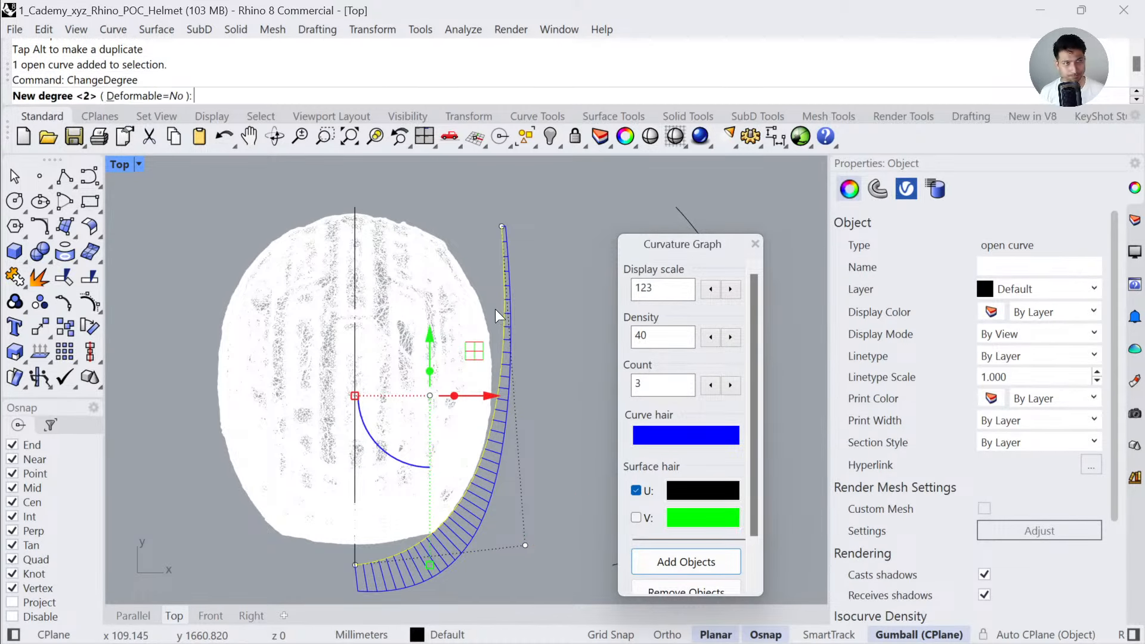
text(3)
key(Return)
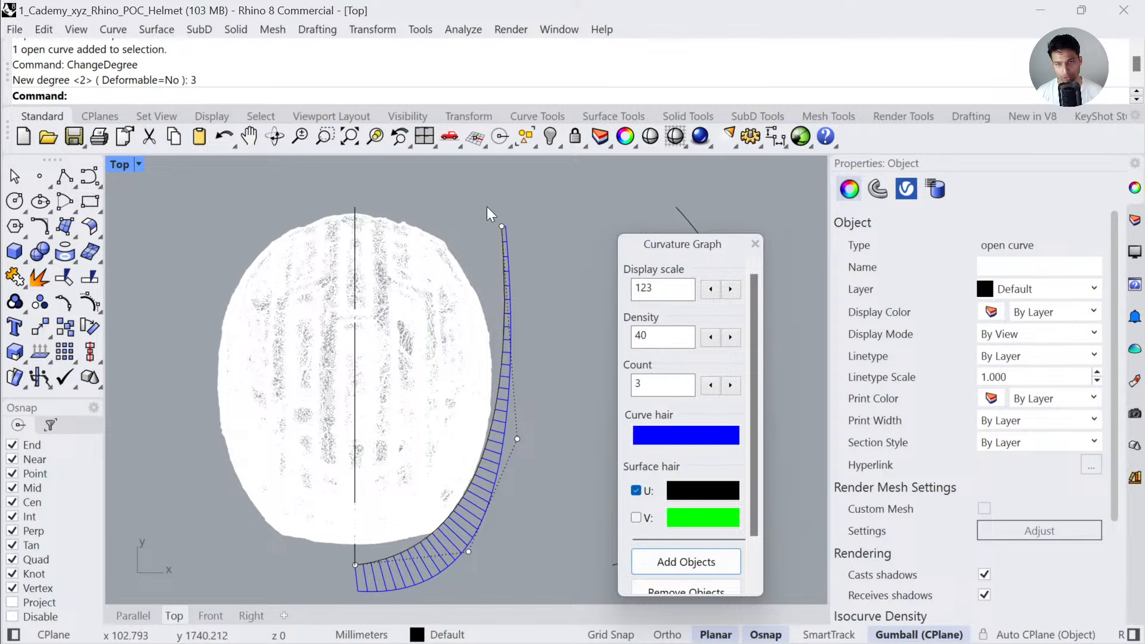
- Move the degree 3 curve's upper end point inward and its side control point slightly outward to fit the scan
click(502, 227)
drag(548, 230, 521, 227)
click(517, 439)
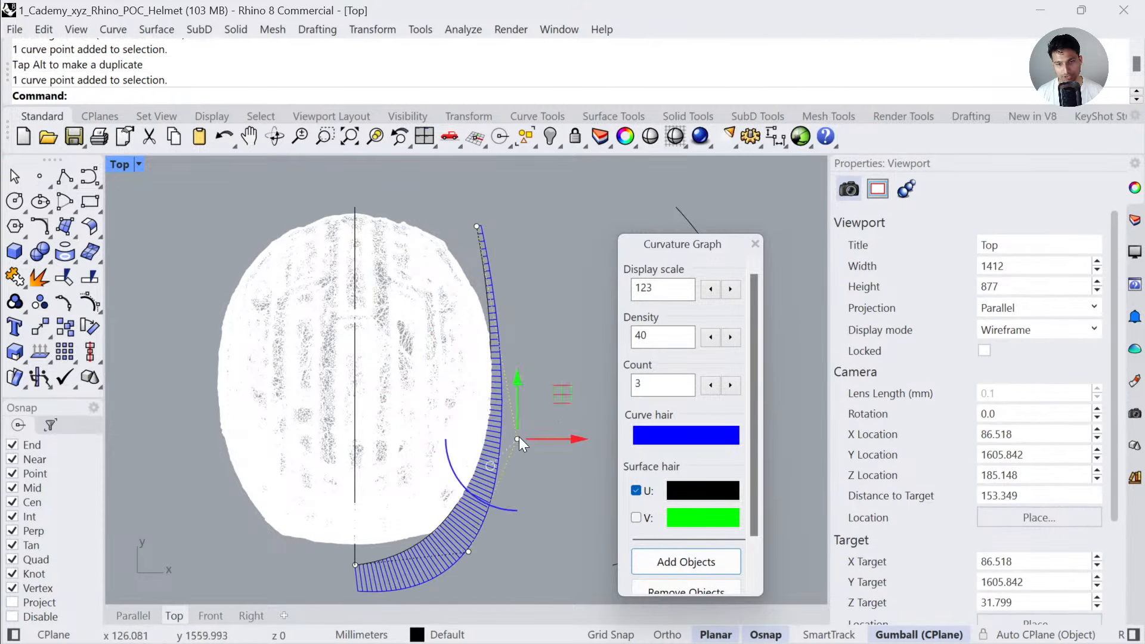
drag(567, 394, 572, 397)
click(545, 467)
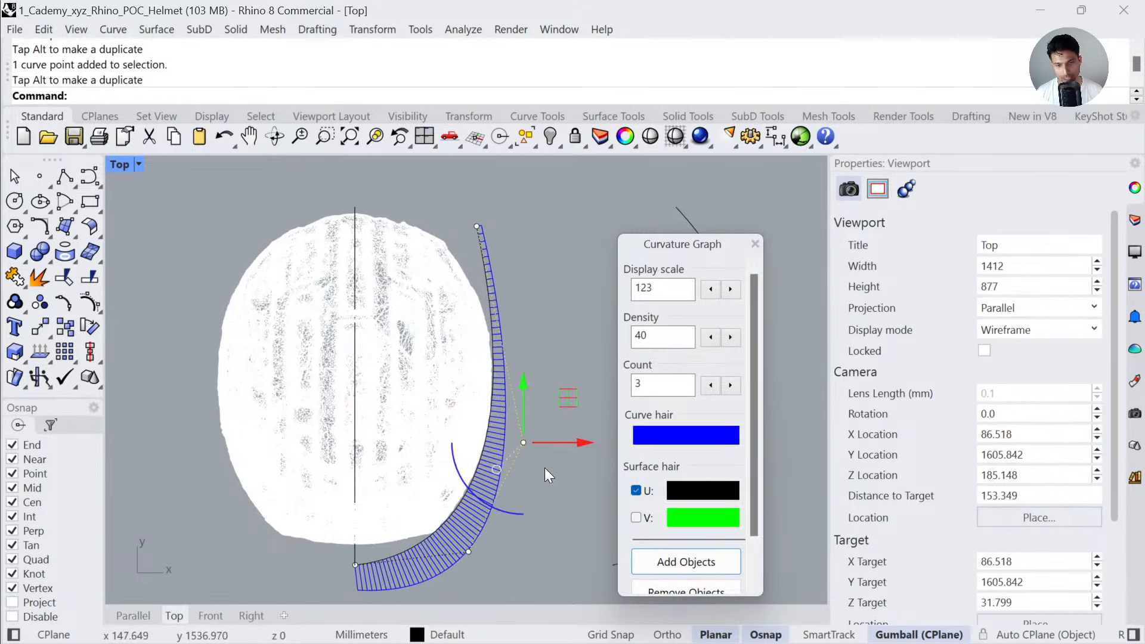
- Raise the side curve to degree 4 with ChangeDegree, keeping Deformable at No
click(495, 333)
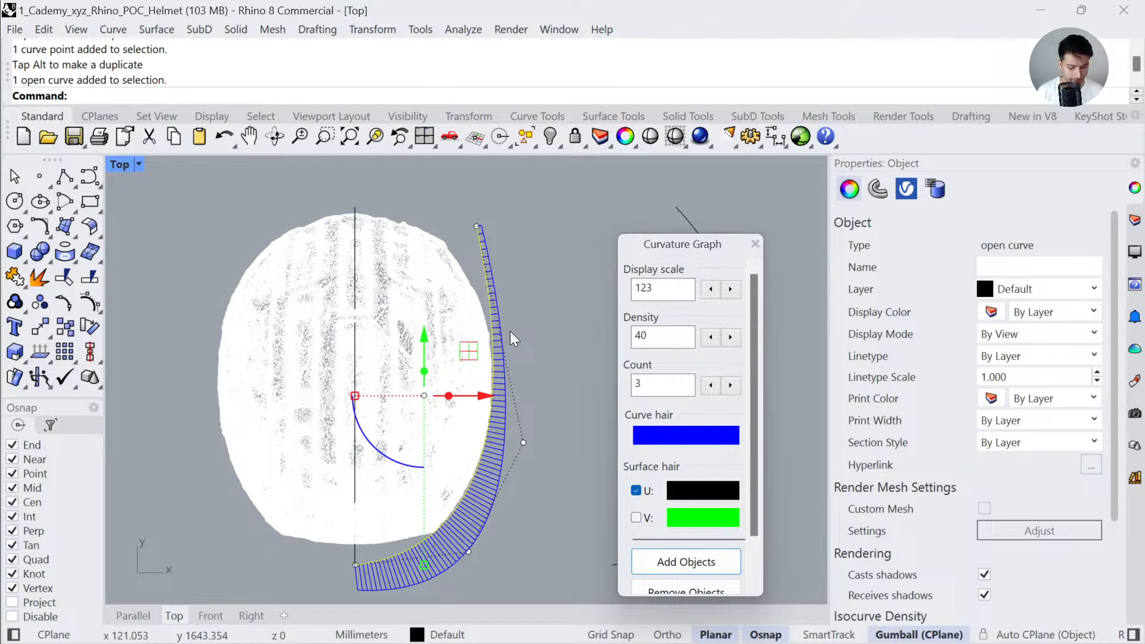
text(ChangeDegree)
key(Return)
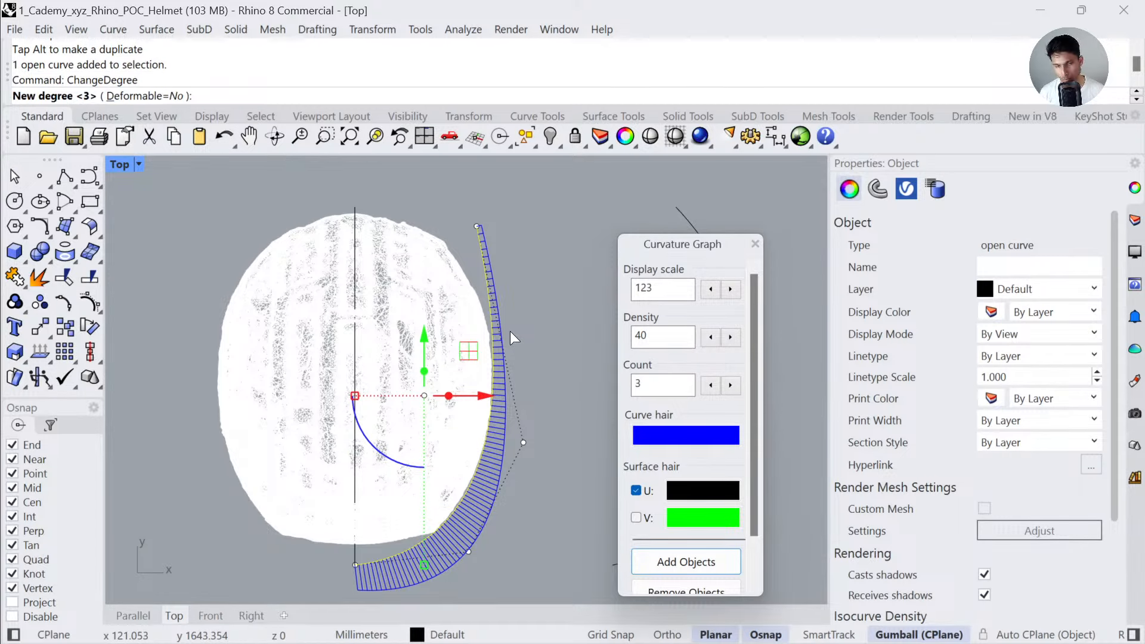
text(4)
key(Return)
- Move the degree 4 curve's side control point slightly outward and its upper end point inward and up towards the scan
click(512, 388)
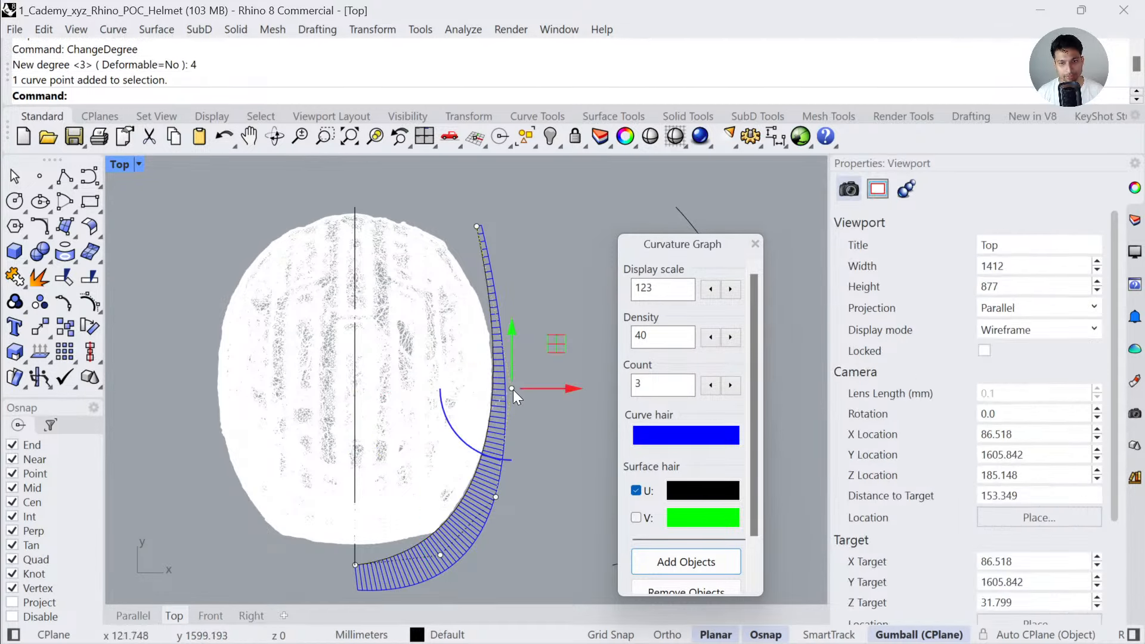
drag(513, 389, 520, 388)
click(477, 226)
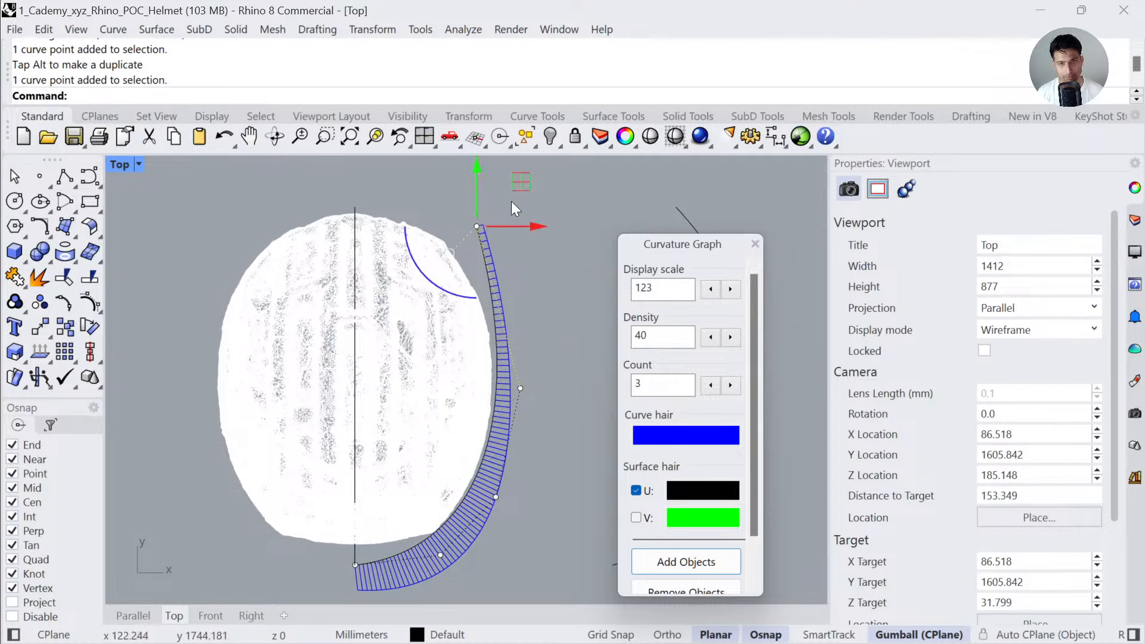
drag(525, 182, 508, 173)
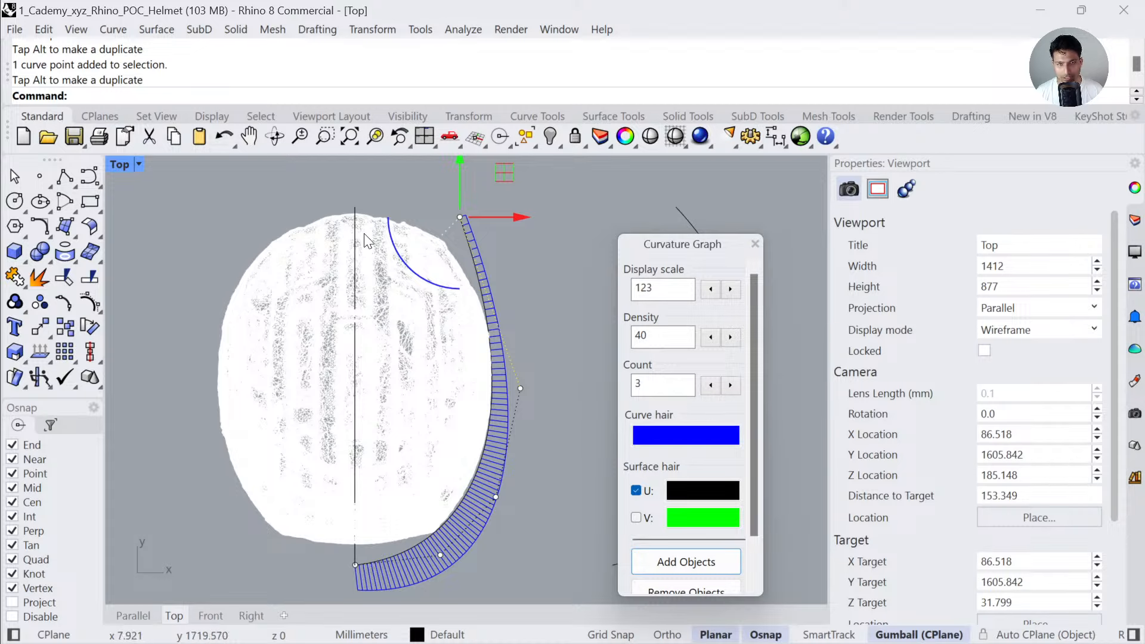
- Draw a horizontal guide line from the centre line's upper end out past the side curve's end
click(64, 175)
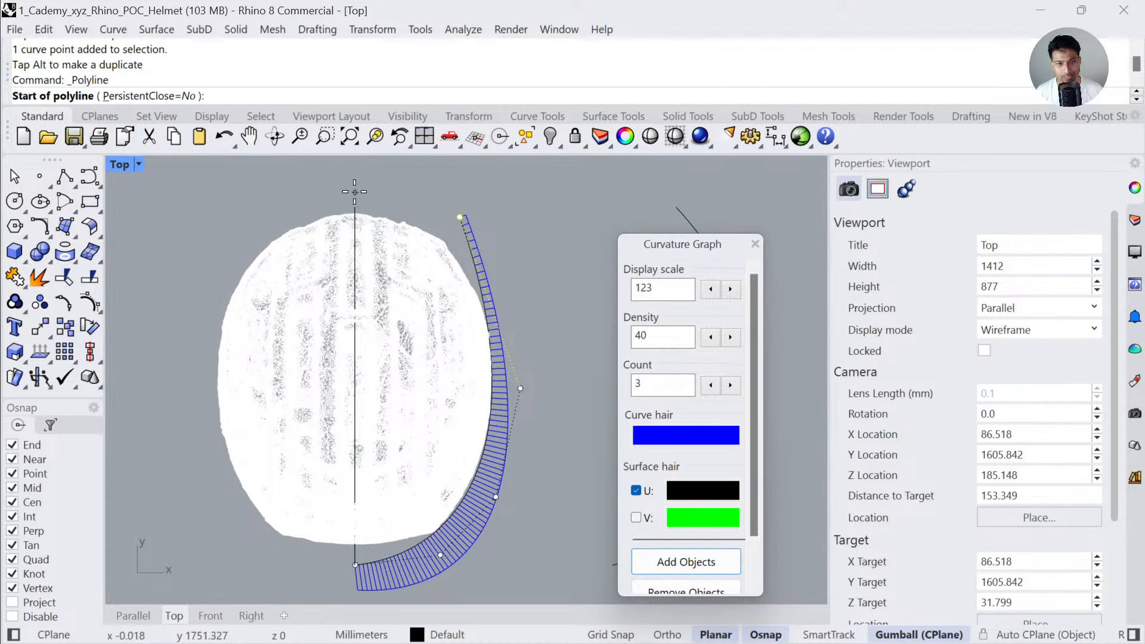
click(355, 207)
shift+click(527, 194)
right_click(528, 195)
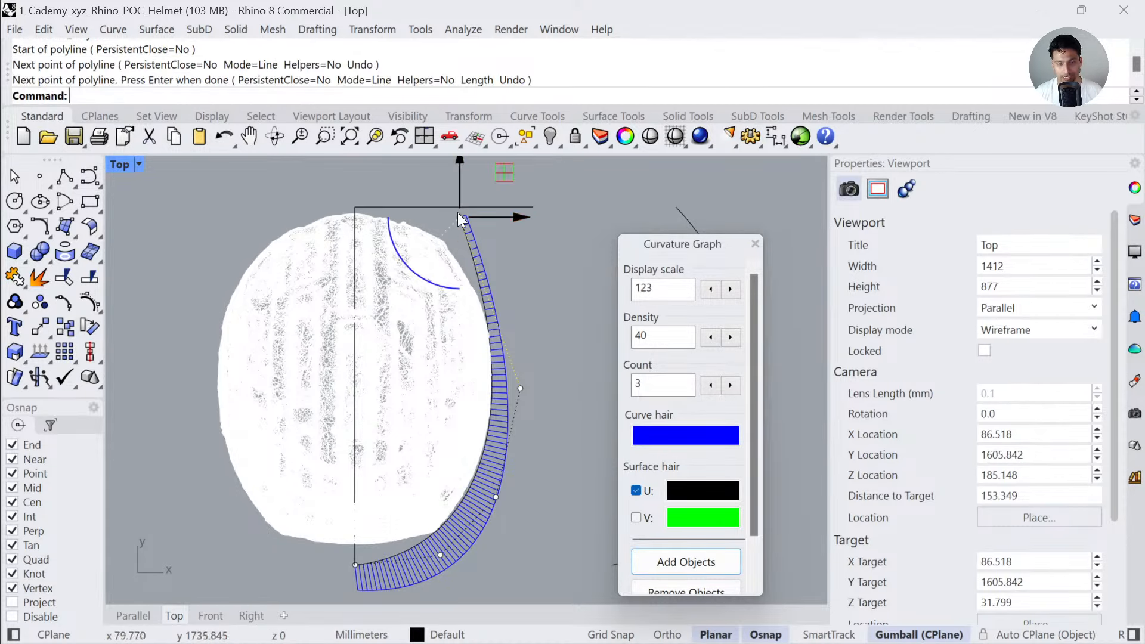
- Try to move the side curve's upper end point up to the guide line by eye, and undo the move
drag(459, 200, 460, 191)
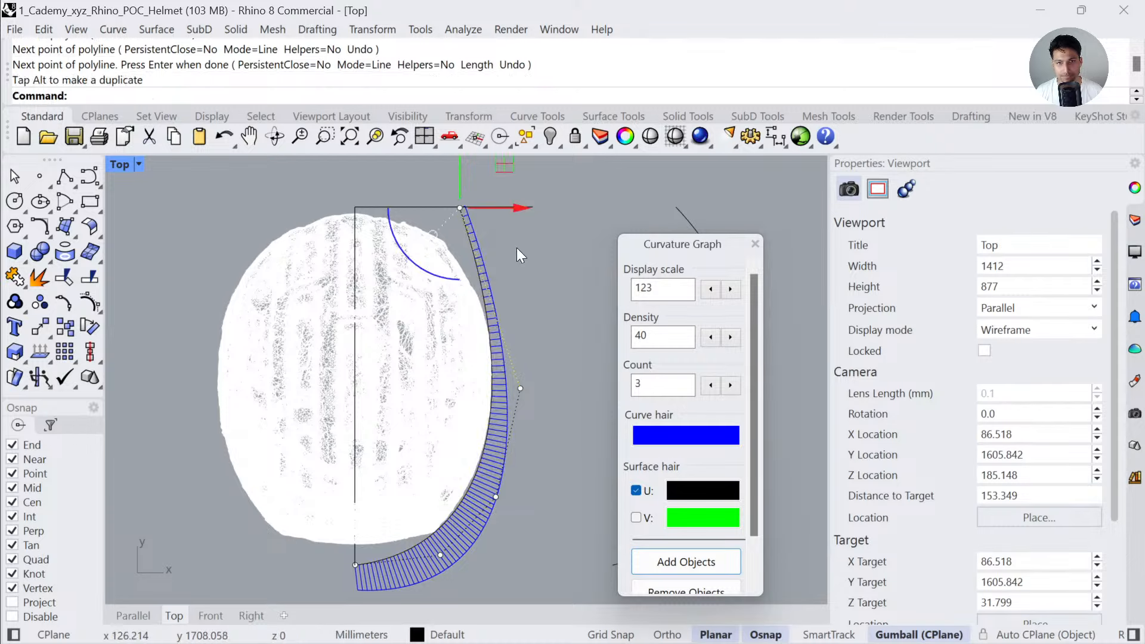
key(ctrl+z)
scroll(518, 248, up, 4)
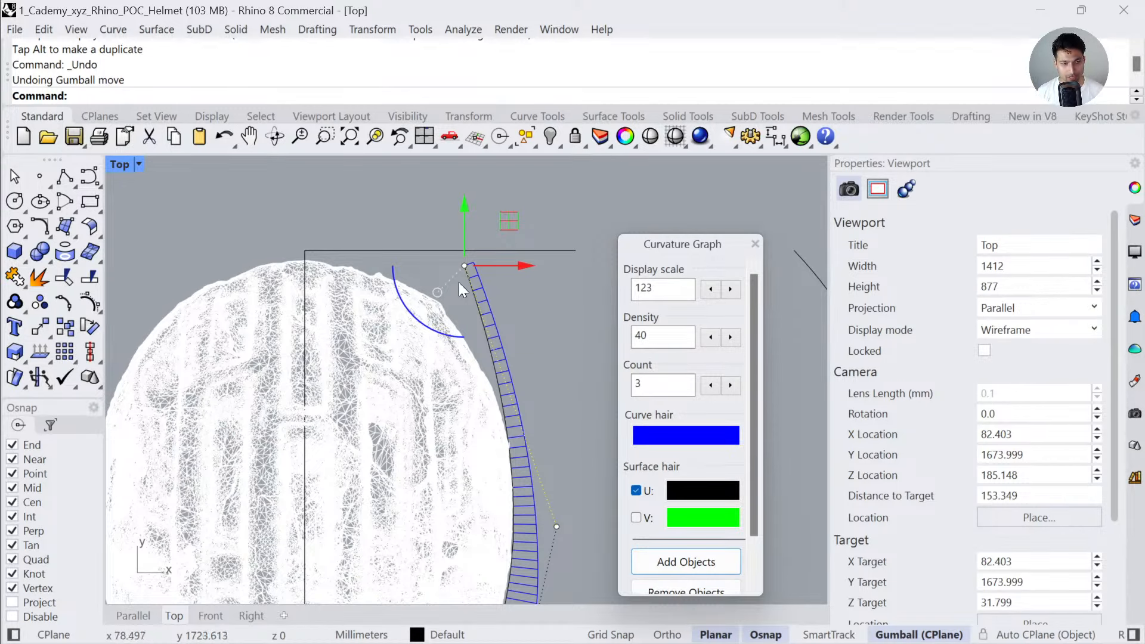
- Close the curvature graph and float the Transform tools beside the side curve
click(755, 243)
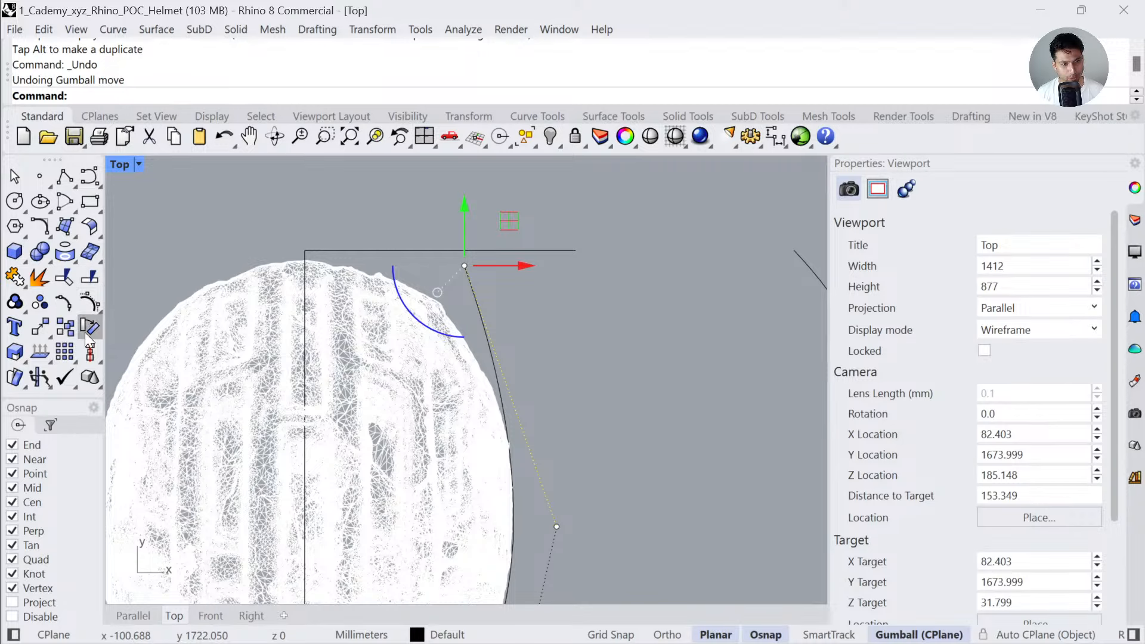
click(47, 335)
drag(95, 313, 590, 278)
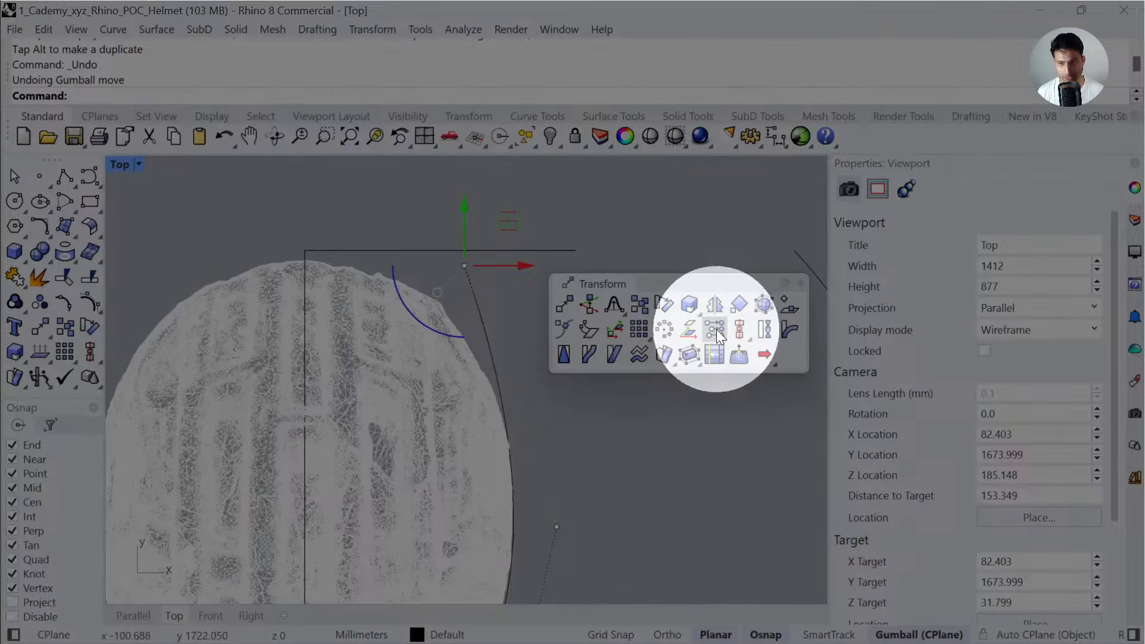
- Align the curve's upper end point to the horizontal guide line using Set Points with only world Y set
click(717, 329)
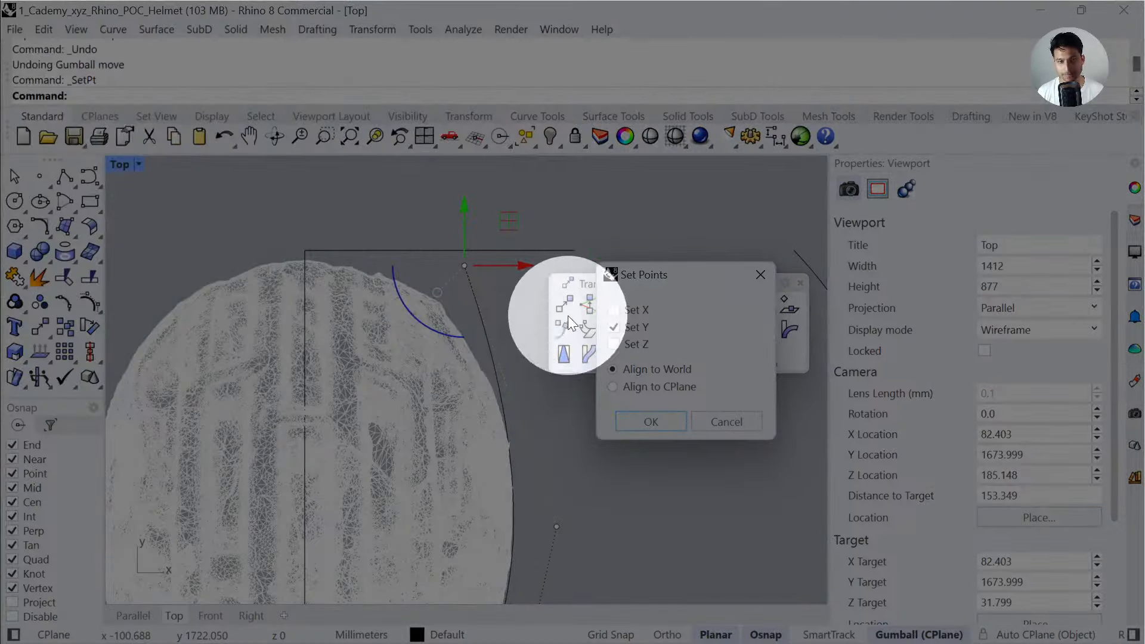
click(679, 421)
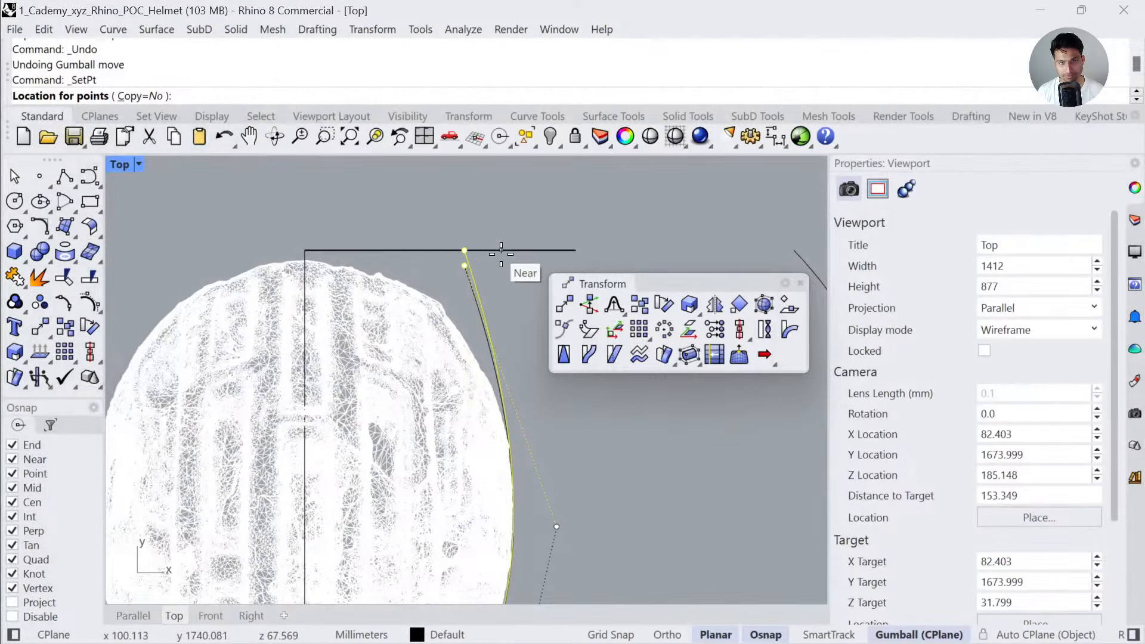
click(501, 253)
key(Escape)
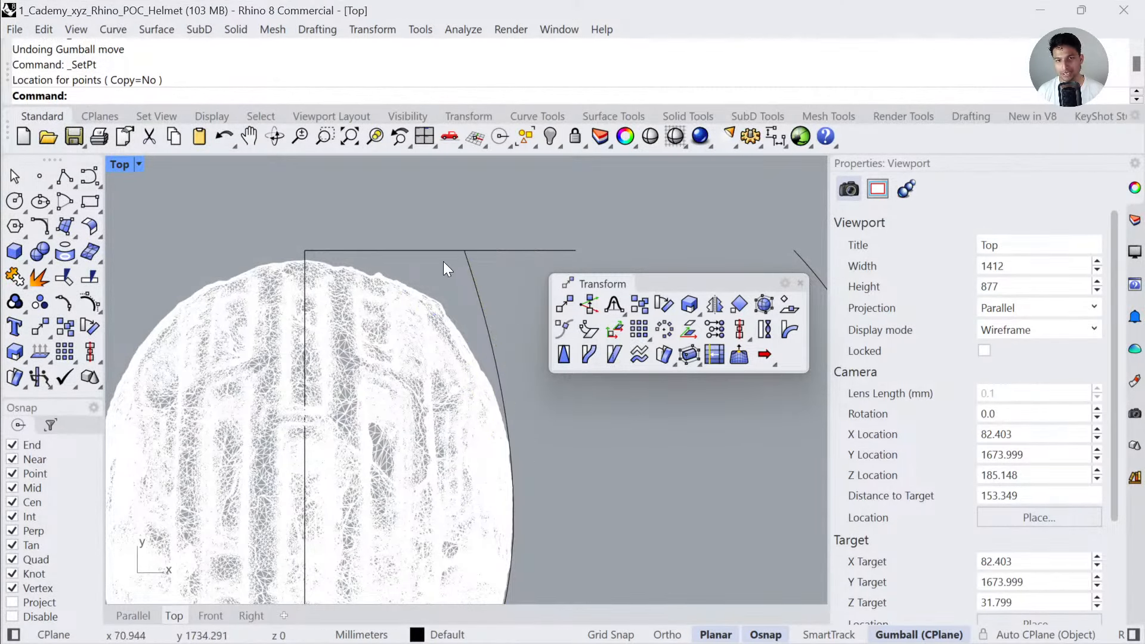
- Delete the horizontal guide line above the scan
click(468, 262)
click(327, 251)
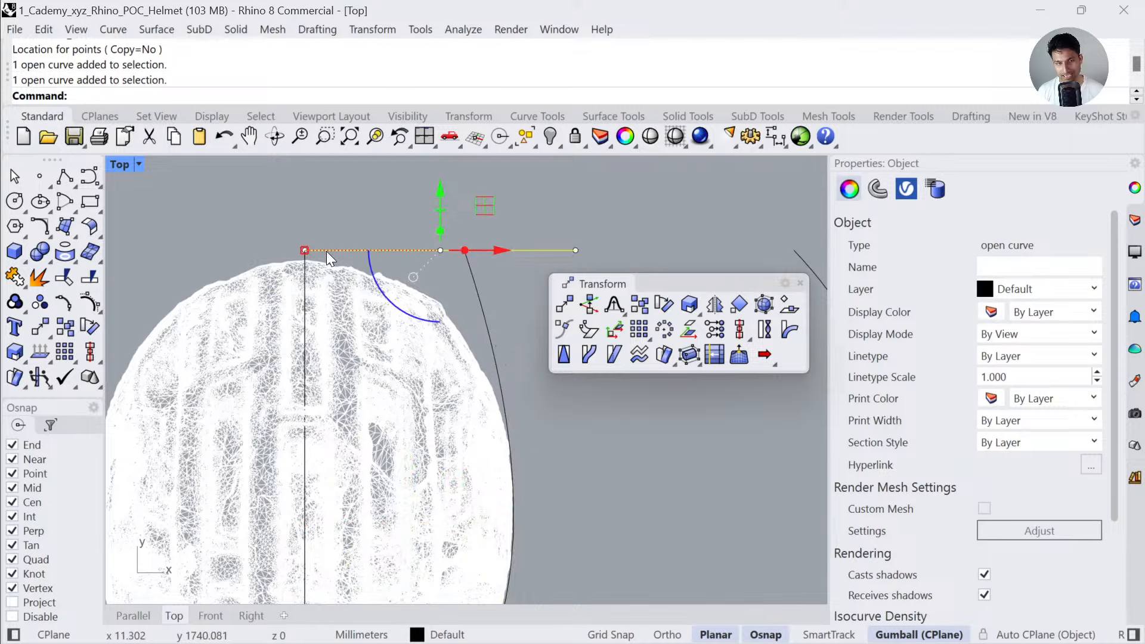
key(Delete)
- Move the curve's upper end point outward and down, and align its Y to the centre line's upper end with Set Points
click(468, 262)
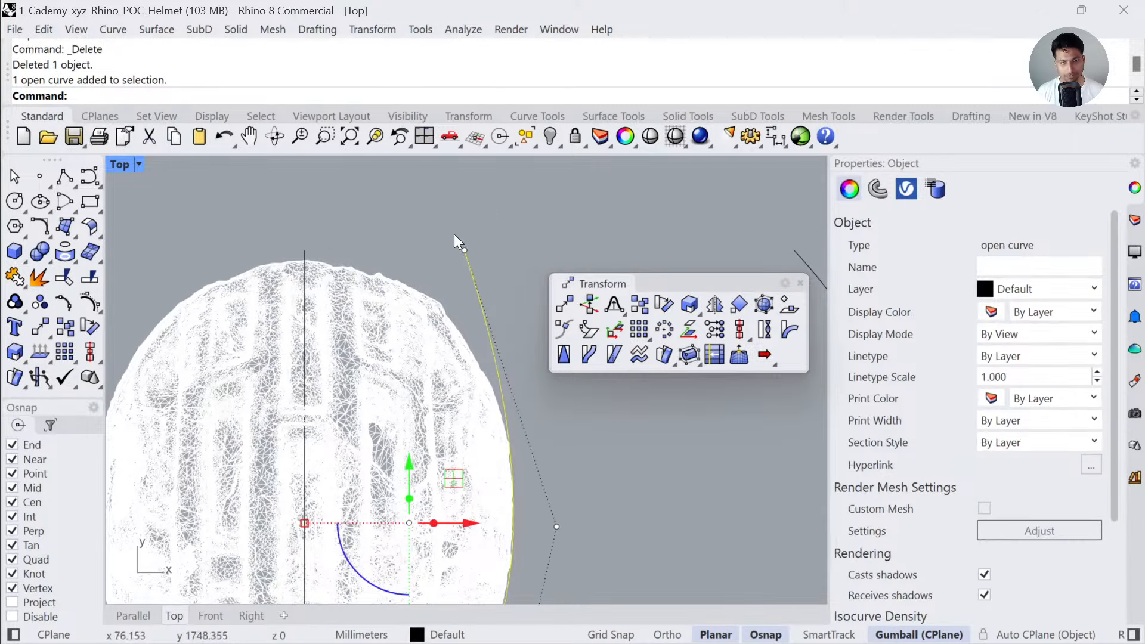
click(464, 250)
drag(508, 206, 535, 247)
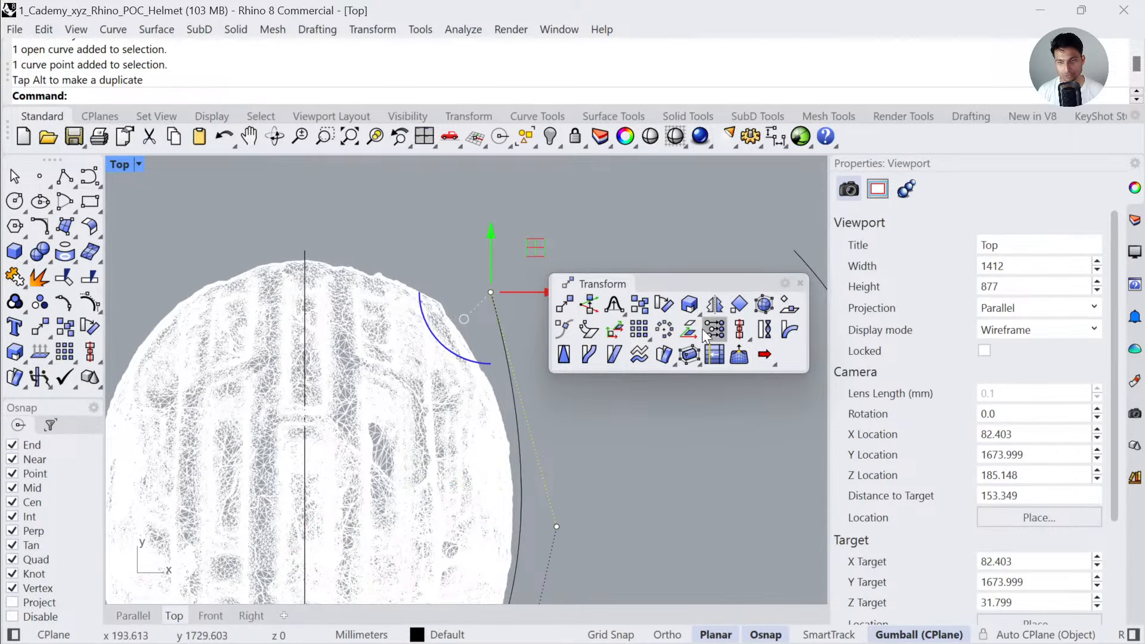
click(720, 333)
click(650, 413)
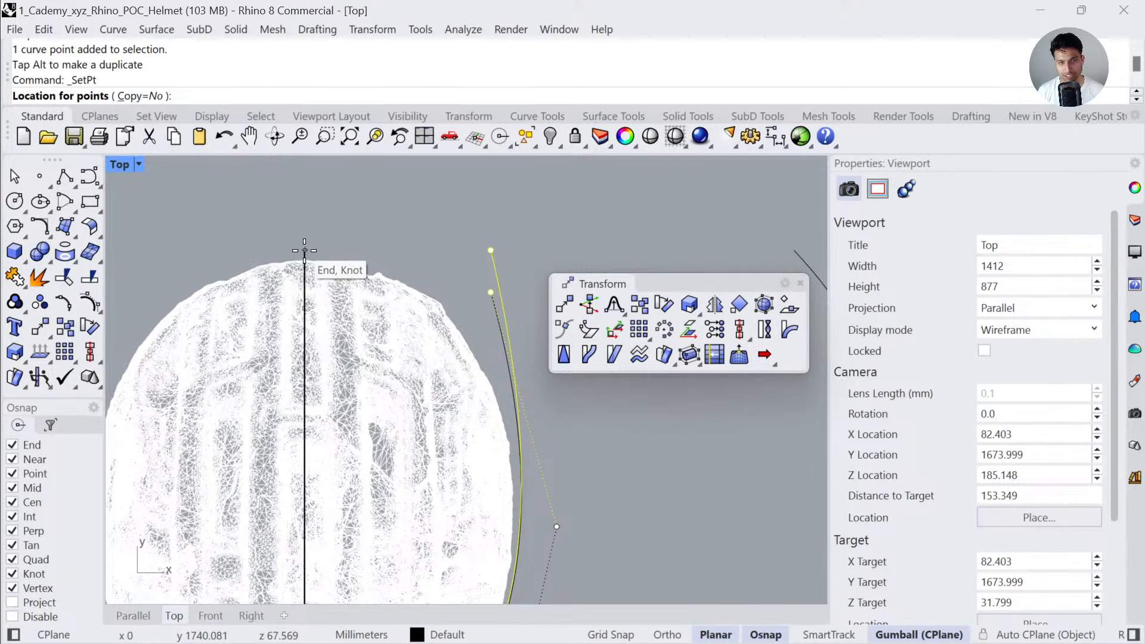
click(294, 281)
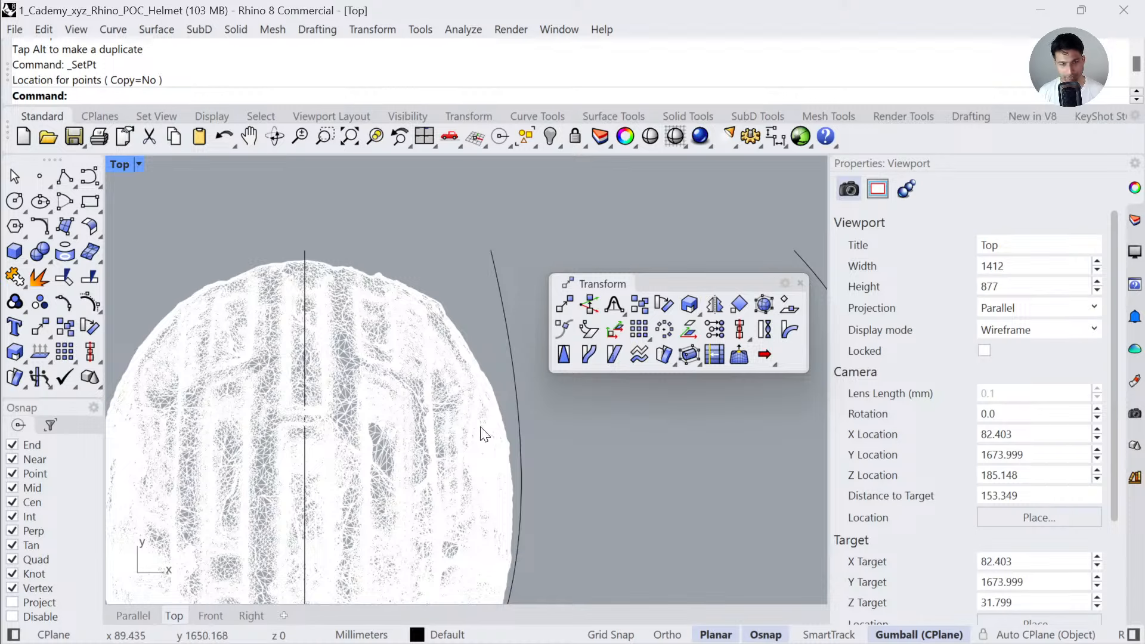
- Move the upper end point of the side curve beside the helmet scan outward in the Top view
click(492, 260)
click(491, 250)
drag(529, 251, 507, 246)
click(528, 235)
scroll(489, 319, down, 6)
right_drag(496, 336, 489, 365)
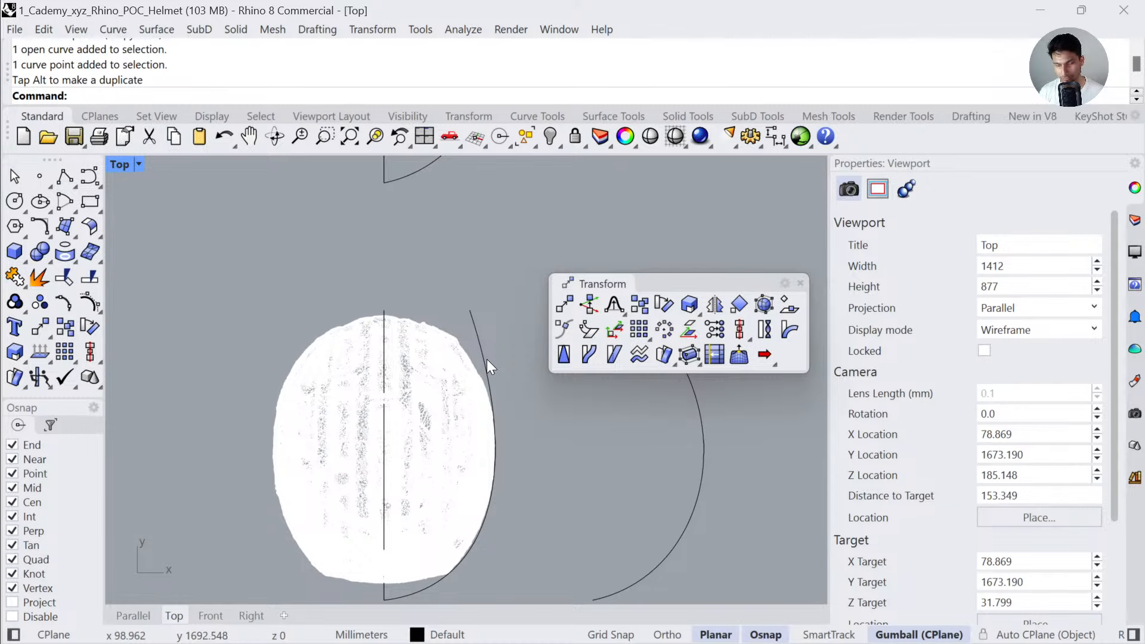
key(Up)
click(472, 365)
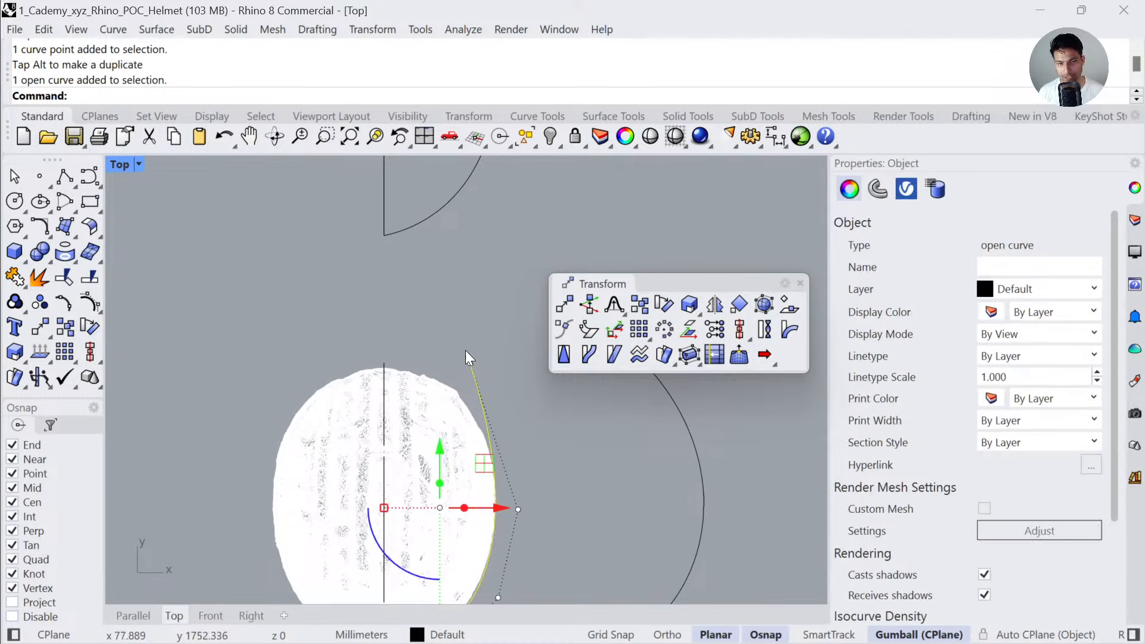
drag(465, 350, 500, 364)
click(505, 289)
right_drag(504, 260, 482, 374)
- Switch to the Parallel view and zoom to the silhouette curves with short red guide lines at their ends
click(149, 616)
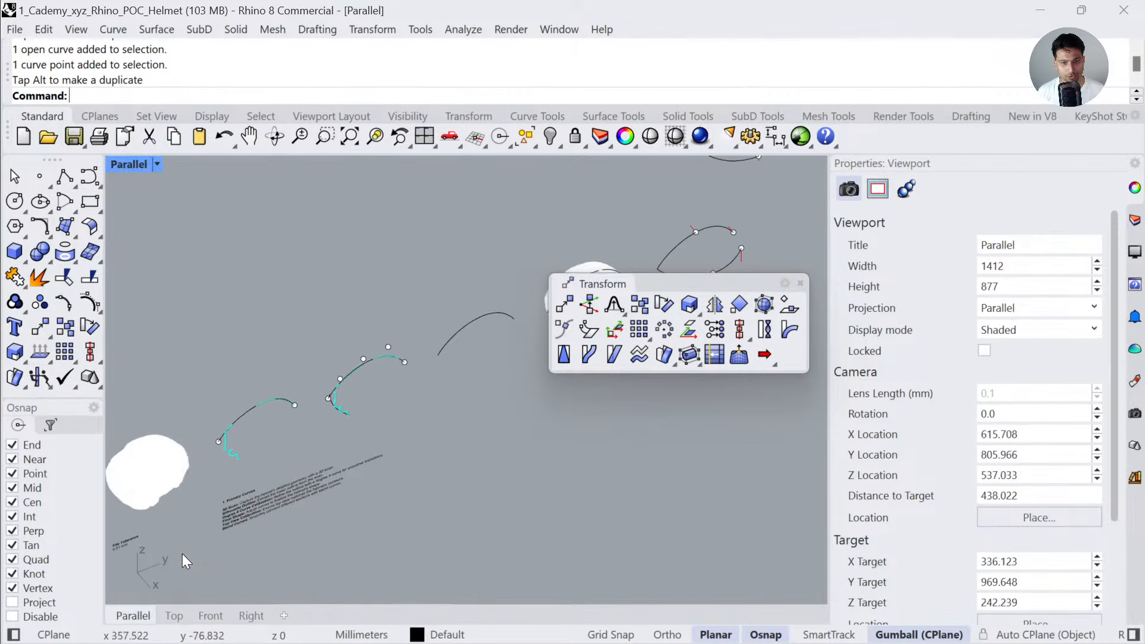
shift+right_drag(484, 379, 352, 377)
scroll(352, 377, up, 8)
click(335, 342)
click(381, 385)
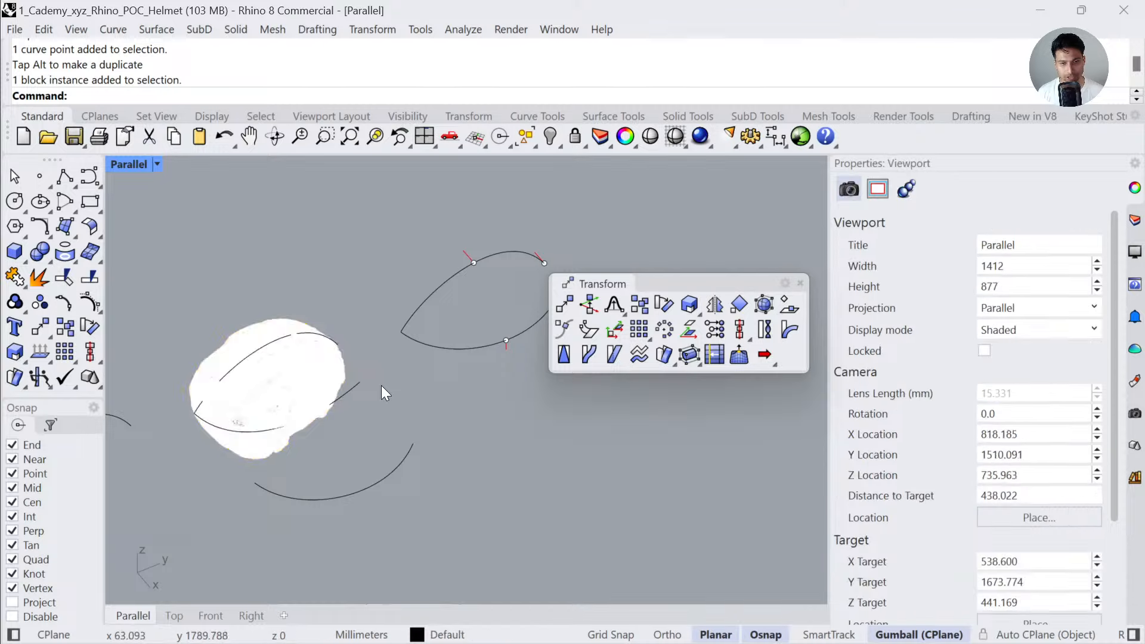
right_drag(381, 413, 424, 423)
shift+right_drag(425, 496, 341, 435)
drag(276, 348, 485, 519)
text(zs)
key(Return)
scroll(485, 512, down, 6)
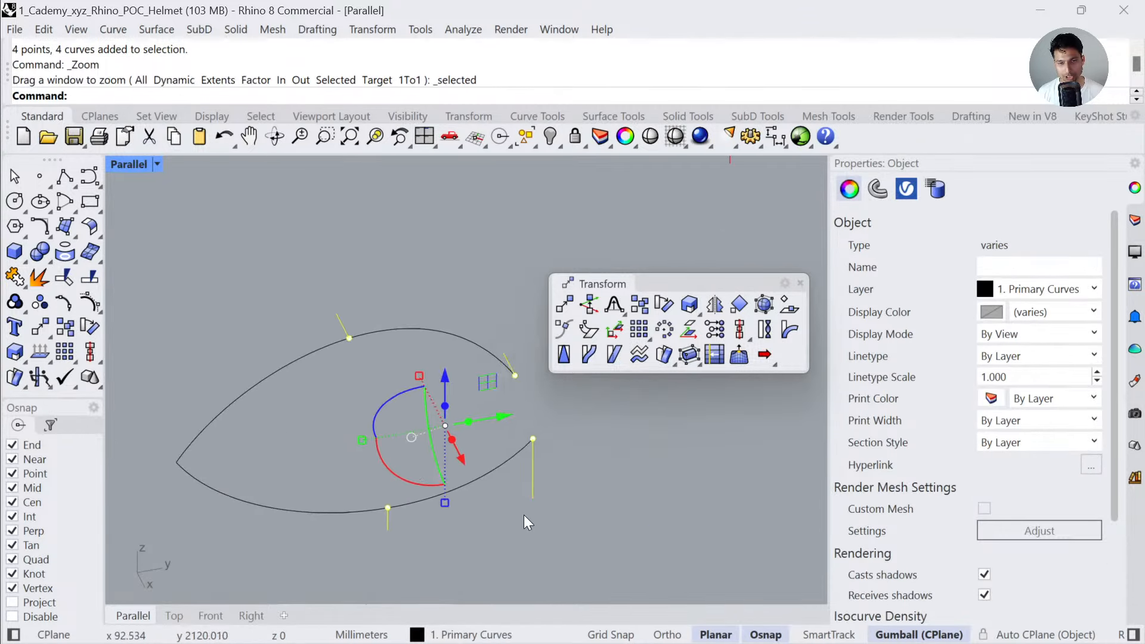
- Highlight the two silhouette curves to examine the gap between their open ends, and close the floating Transform tools
click(523, 514)
right_drag(523, 514, 400, 461)
click(391, 425)
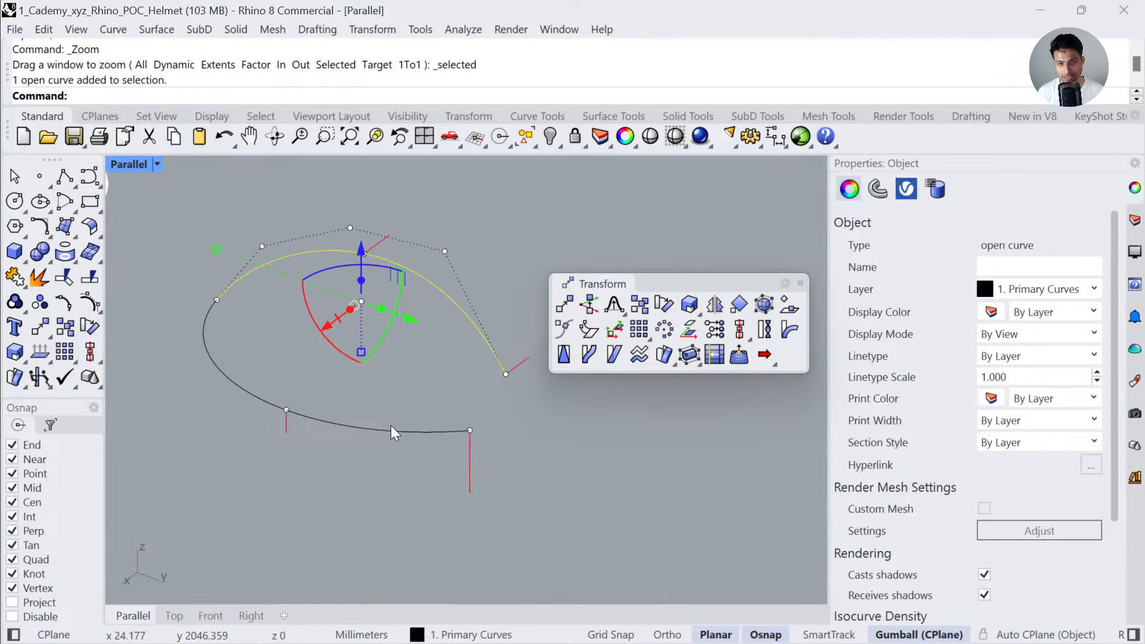
shift+click(375, 247)
key(Escape)
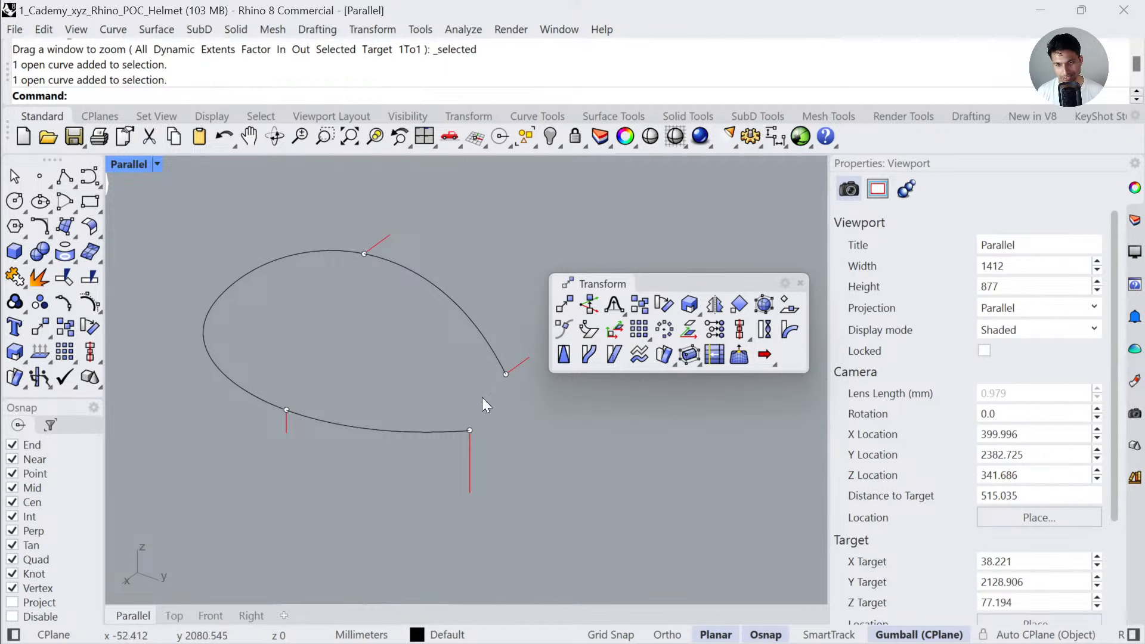
scroll(528, 444, up, 4)
scroll(496, 478, down, 3)
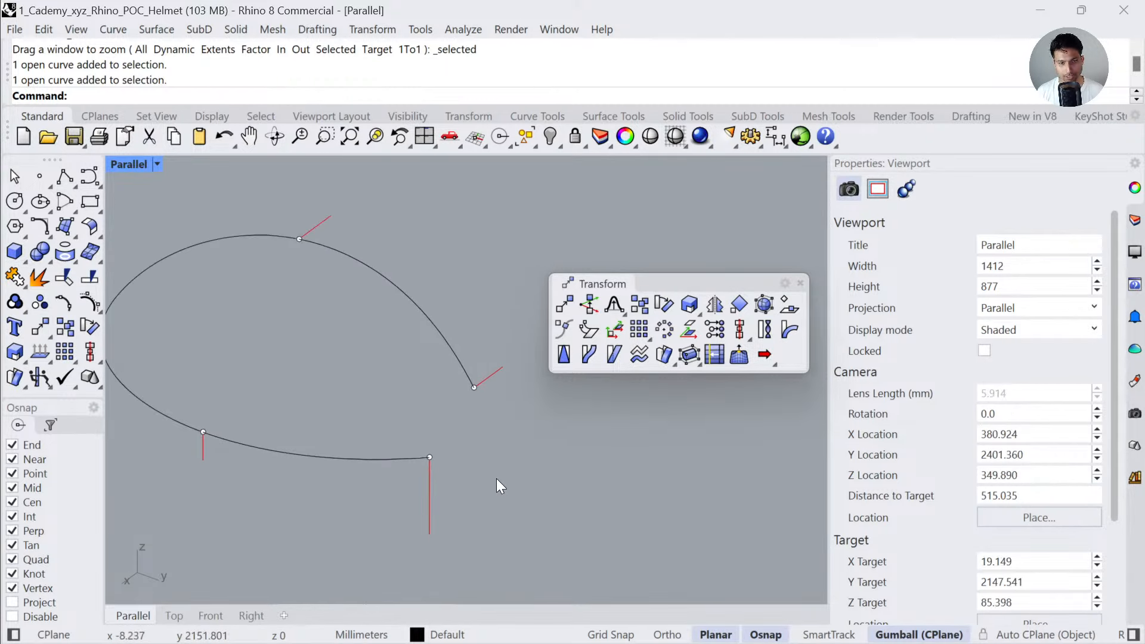
click(800, 283)
scroll(650, 438, up, 3)
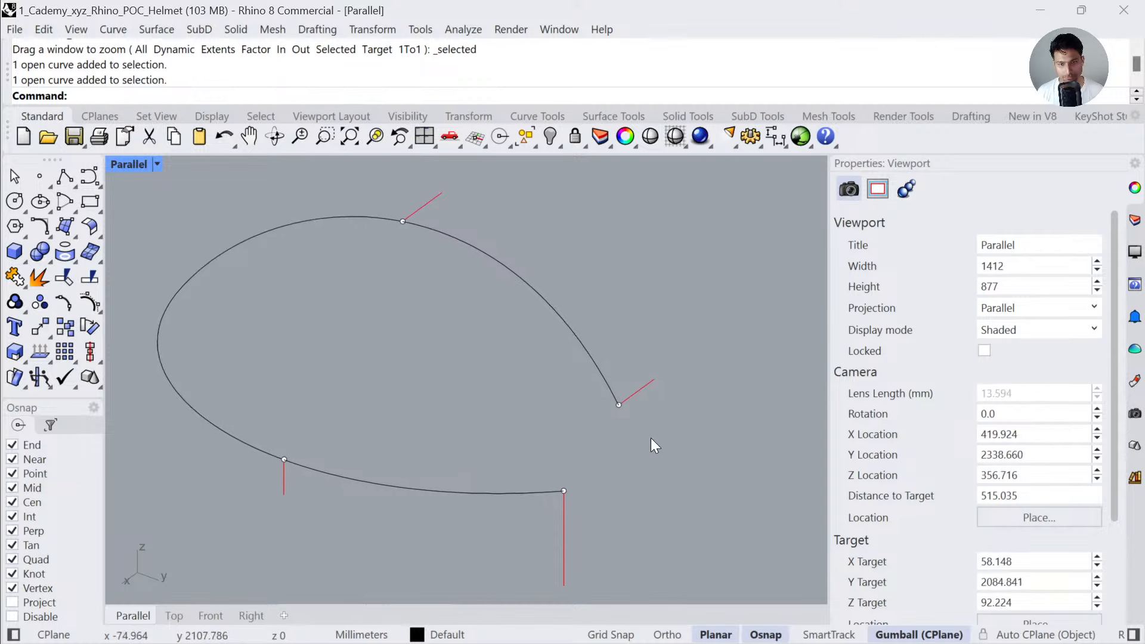
- Start an adjustable curve blend between the guide lines at the open ends of the lower and upper silhouette curves
text(BlendCrv)
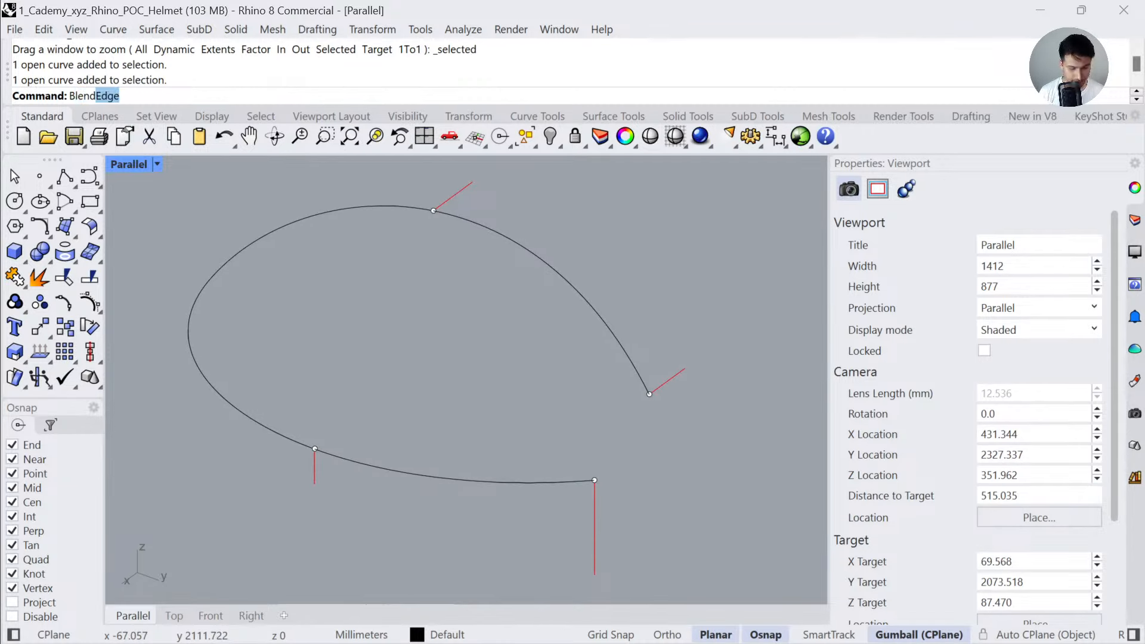
key(Return)
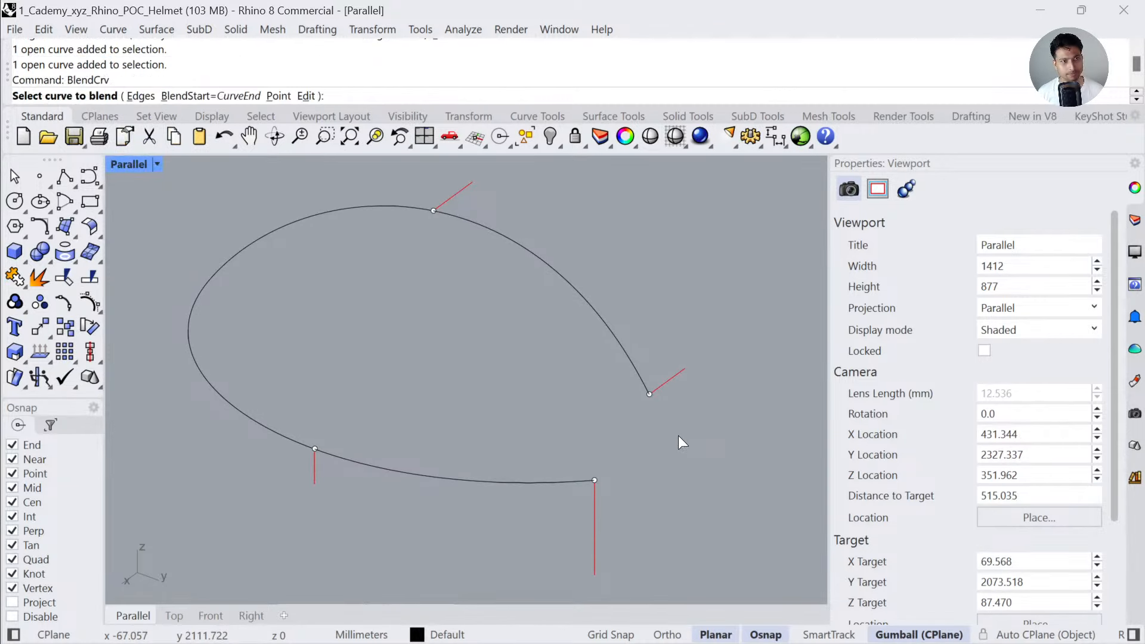
click(47, 232)
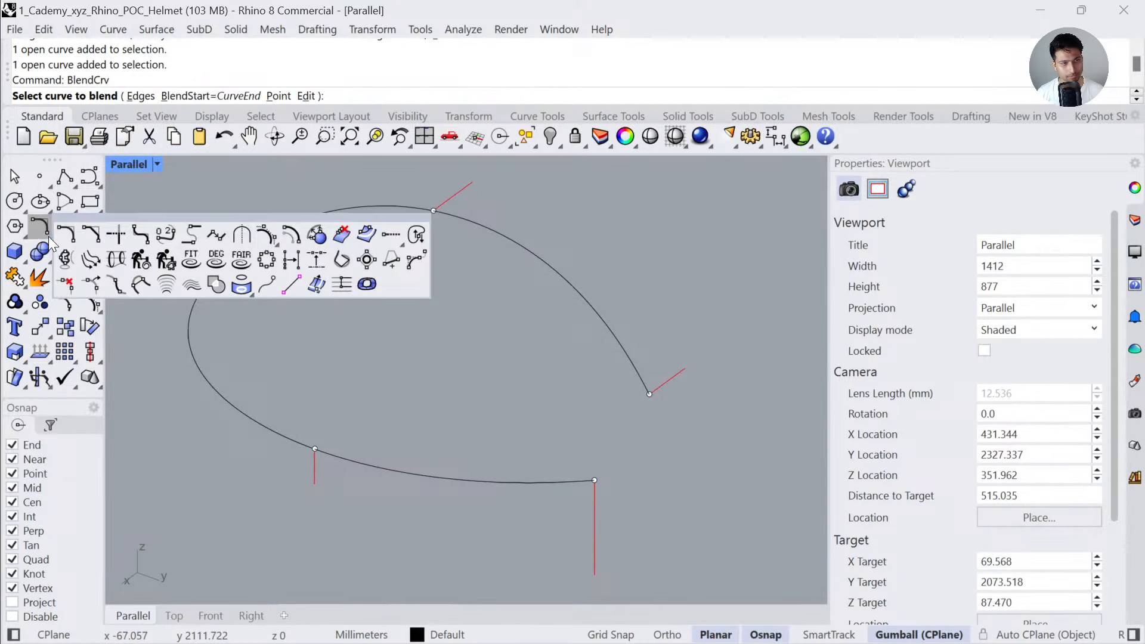
click(161, 239)
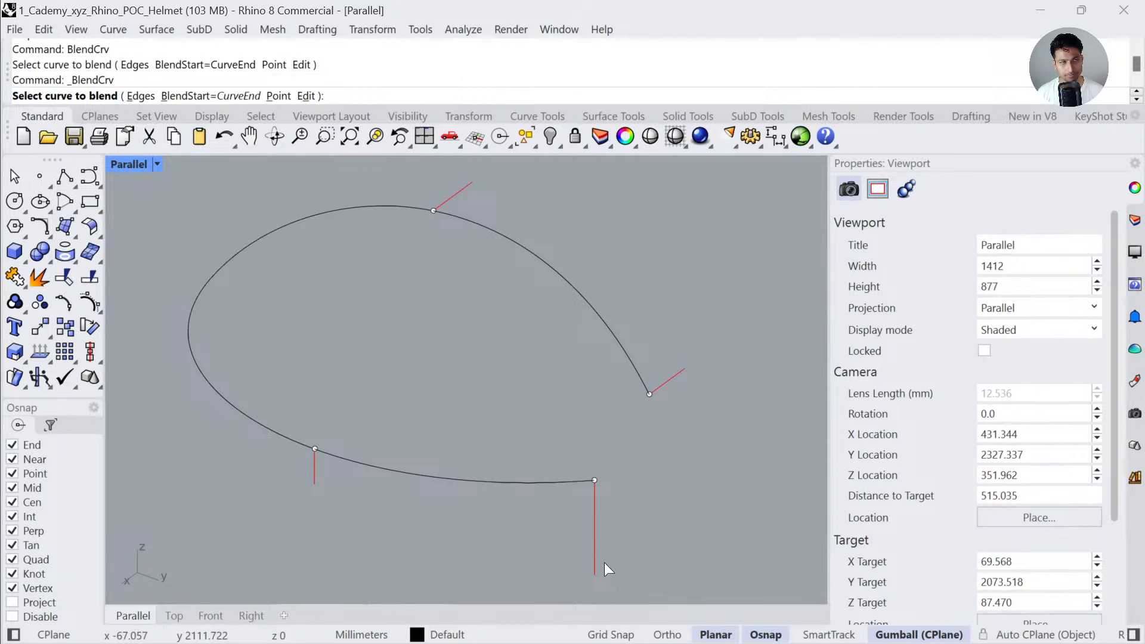
click(596, 495)
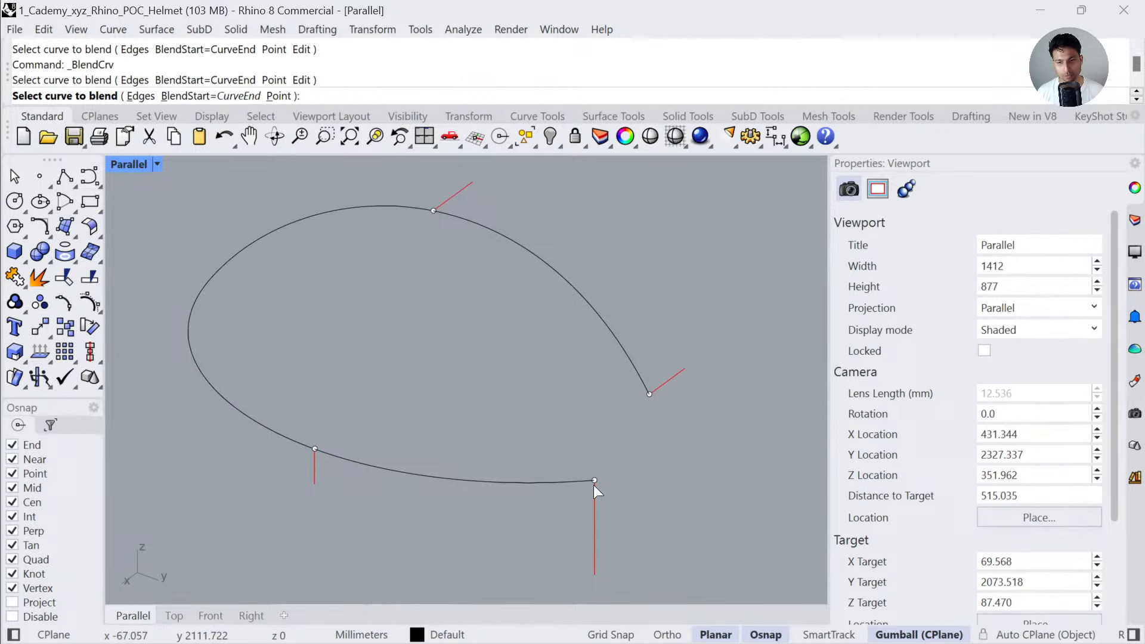
click(662, 389)
scroll(535, 431, up, 5)
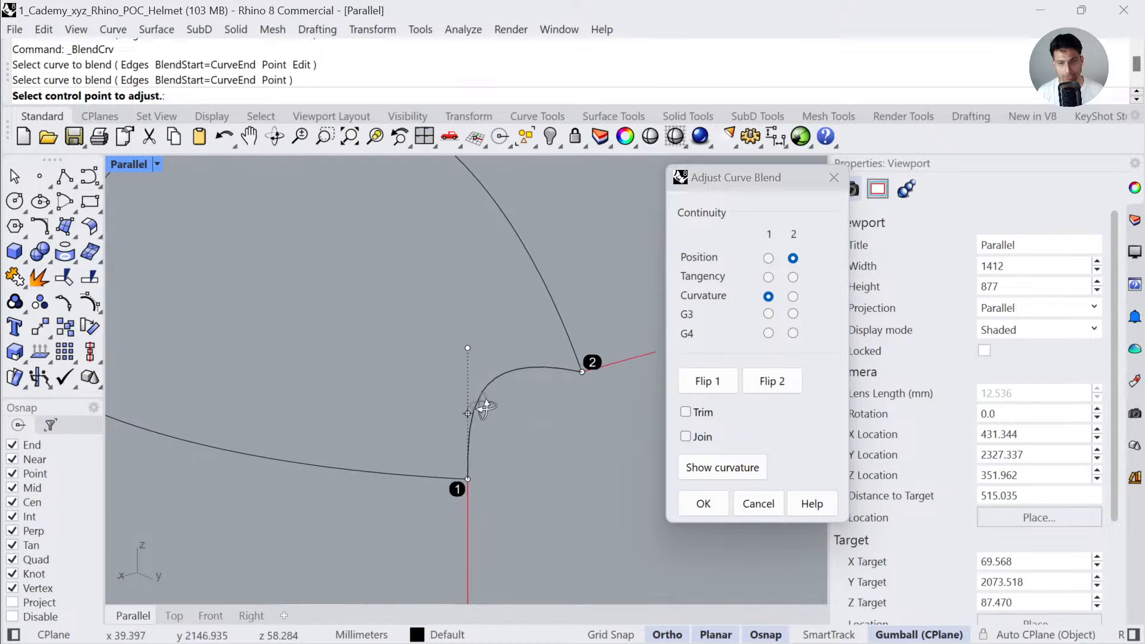
- Try Tangency continuity at both ends of the blend and settle on Curvature for ends 1 and 2
click(768, 277)
click(792, 277)
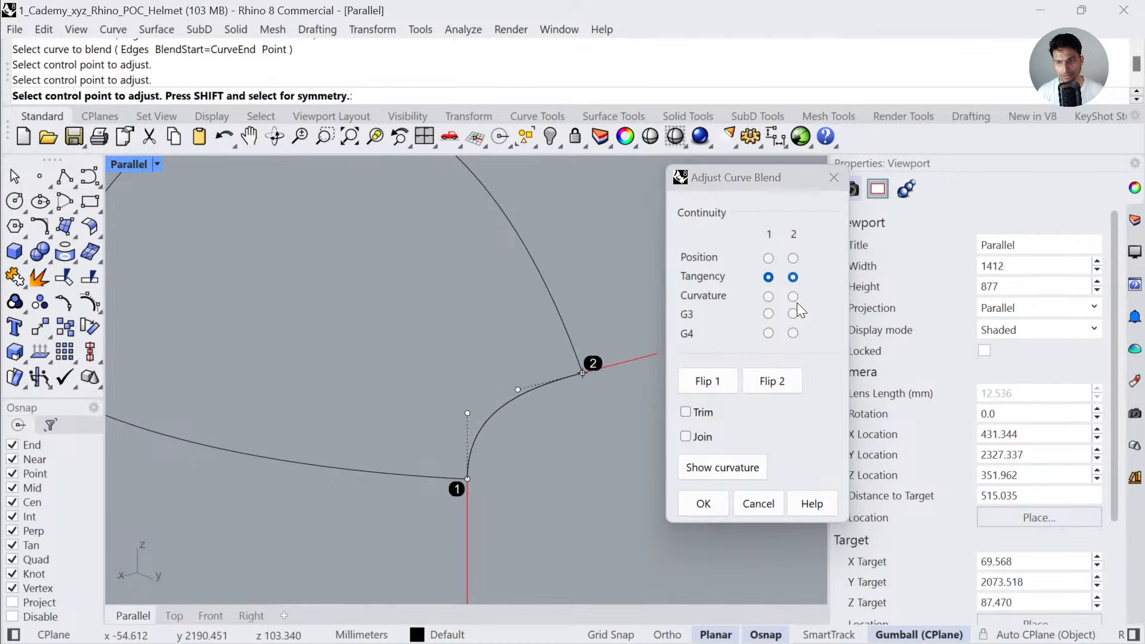
click(793, 297)
click(768, 297)
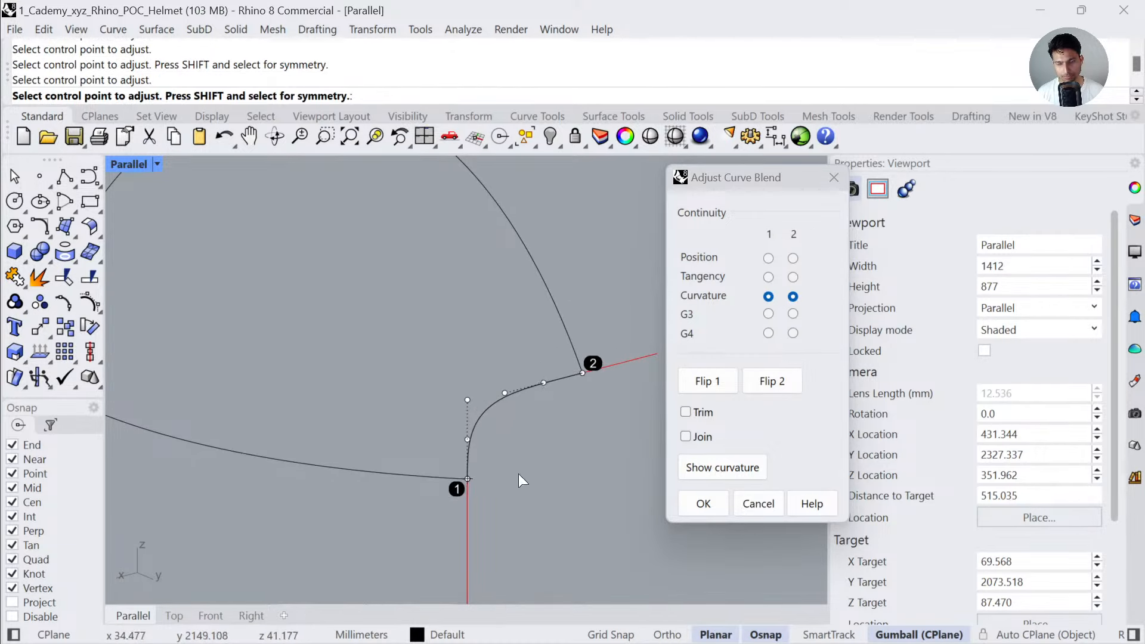
- Fine-tune the blend's control points near both ends and accept the blend curve
right_drag(519, 474, 475, 467)
drag(453, 440, 470, 447)
drag(546, 395, 555, 395)
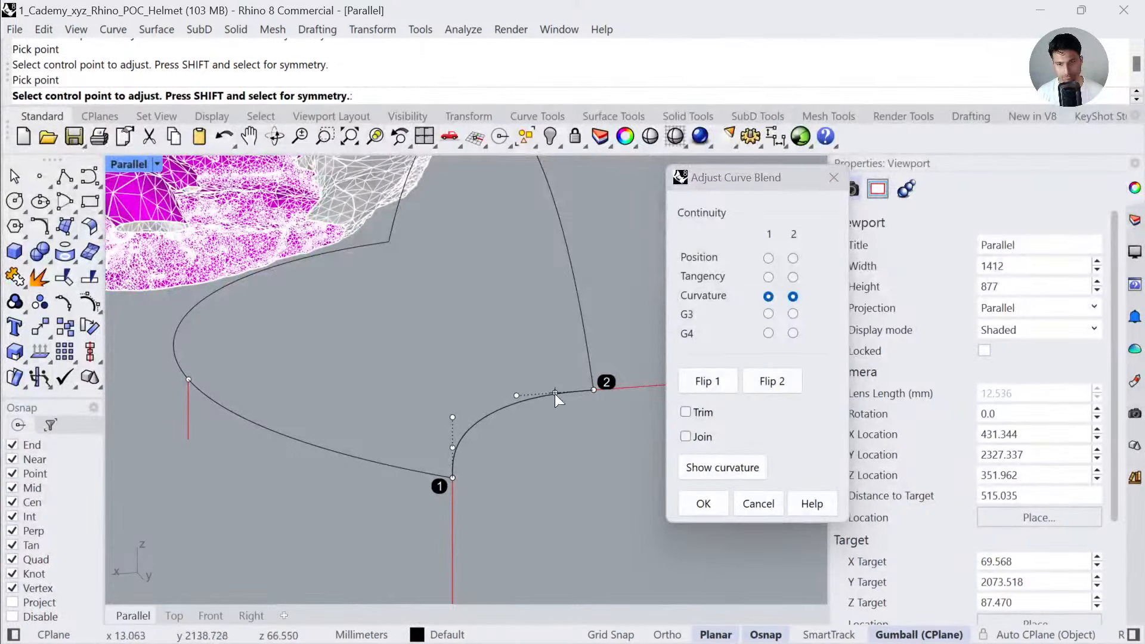
right_drag(518, 472, 343, 301)
right_click(539, 477)
- Show the Parallel viewport in Rendered display mode and frame the helmet scan with its curves
scroll(548, 496, down, 6)
scroll(577, 256, down, 12)
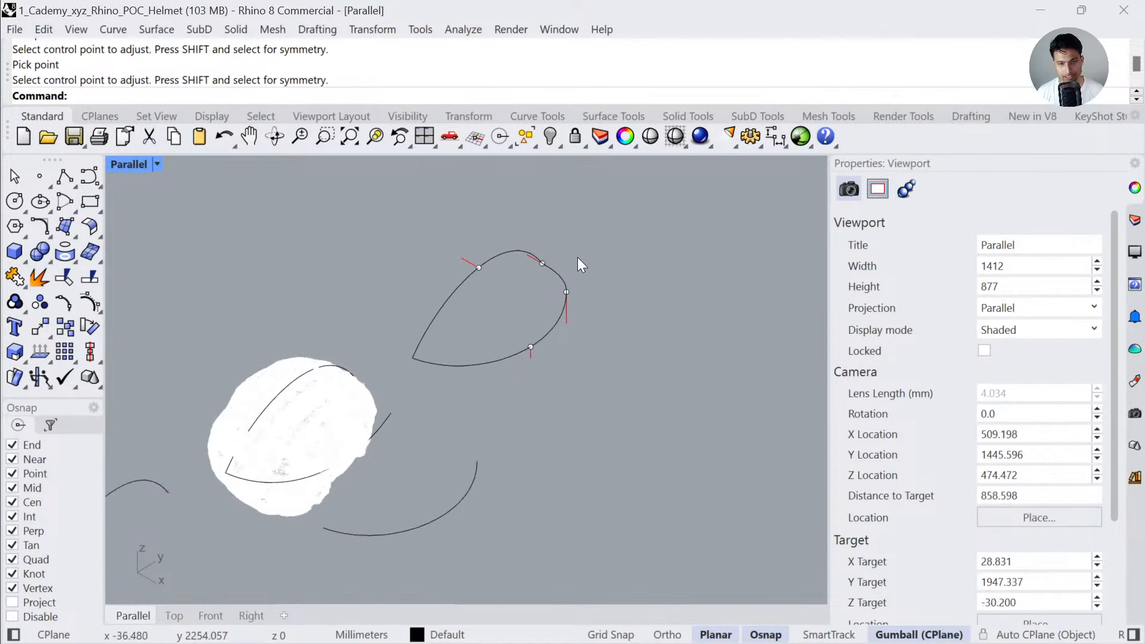
scroll(401, 381, up, 6)
click(138, 163)
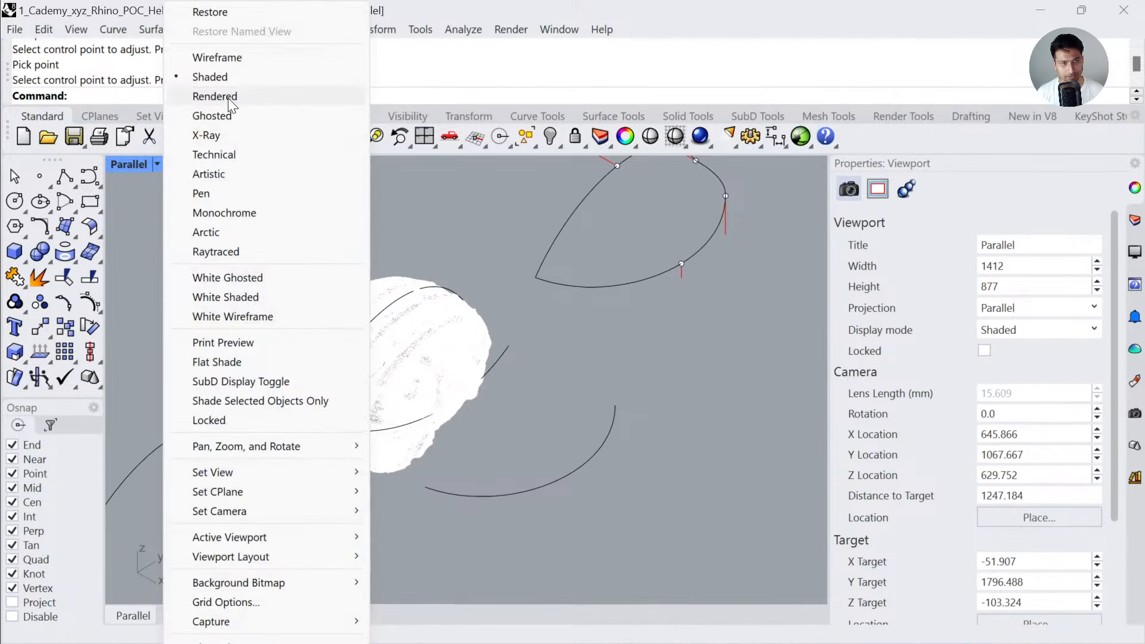
click(227, 98)
scroll(391, 409, up, 5)
right_drag(391, 409, 488, 296)
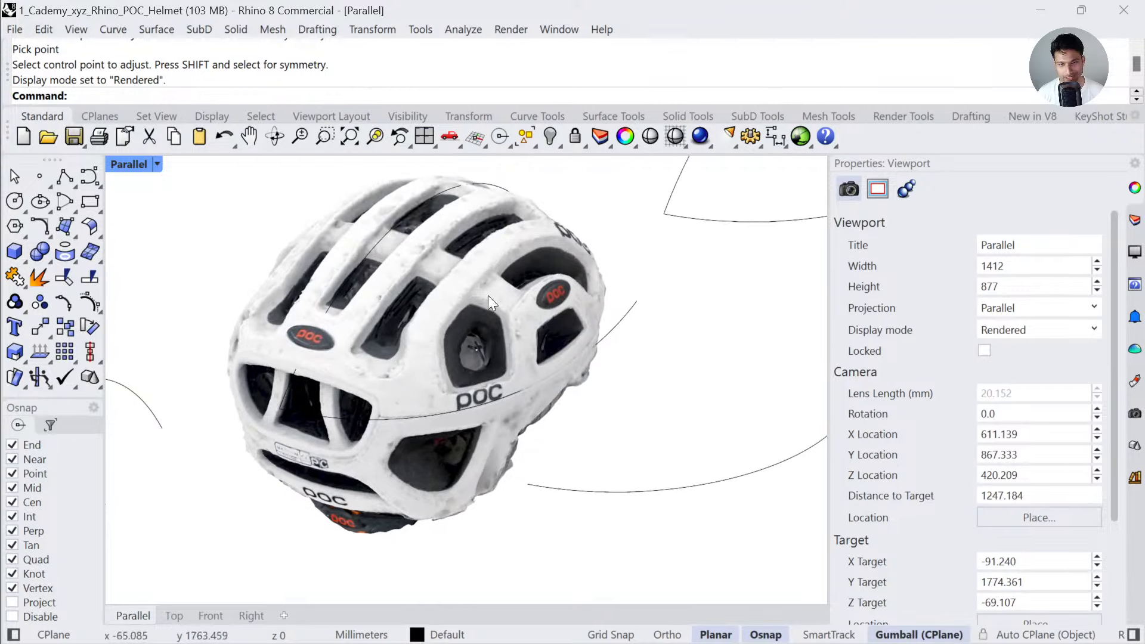
- Examine the textured helmet from the rear, side and top to compare its surface with the silhouette curves
scroll(561, 374, up, 7)
right_drag(560, 375, 584, 430)
right_drag(584, 429, 621, 365)
shift+right_drag(662, 298, 628, 434)
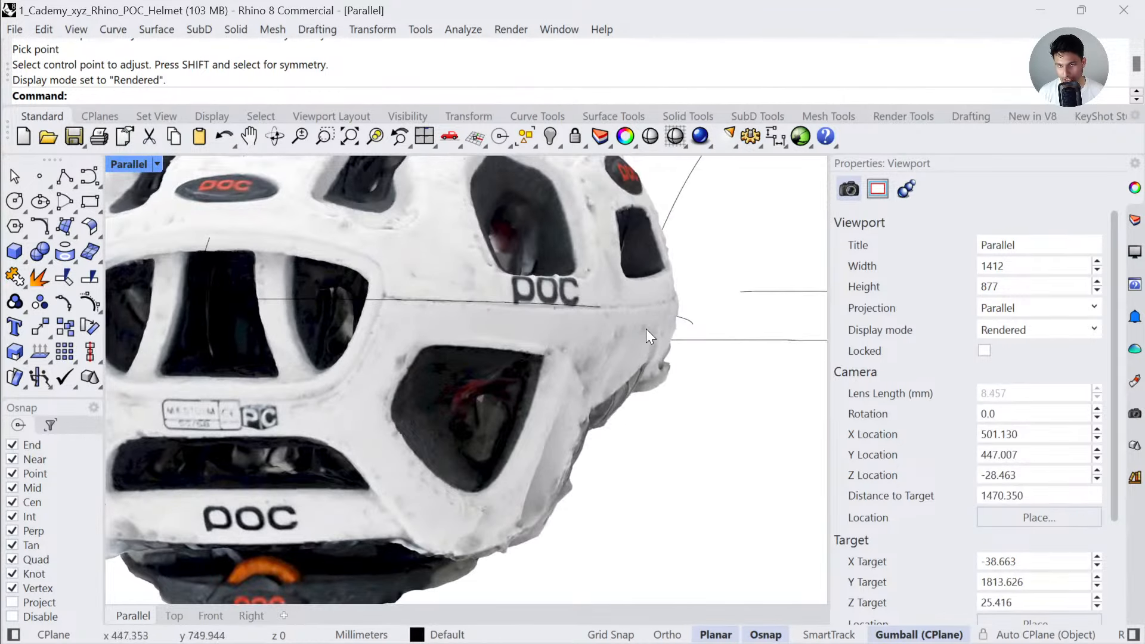
right_drag(645, 327, 764, 325)
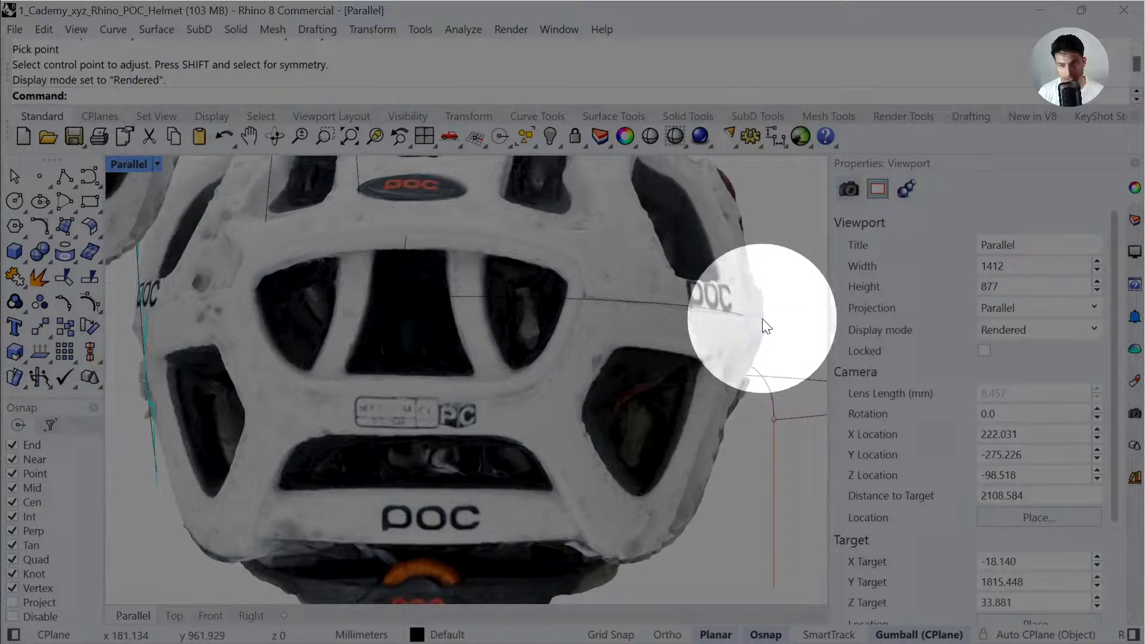
right_drag(762, 318, 738, 517)
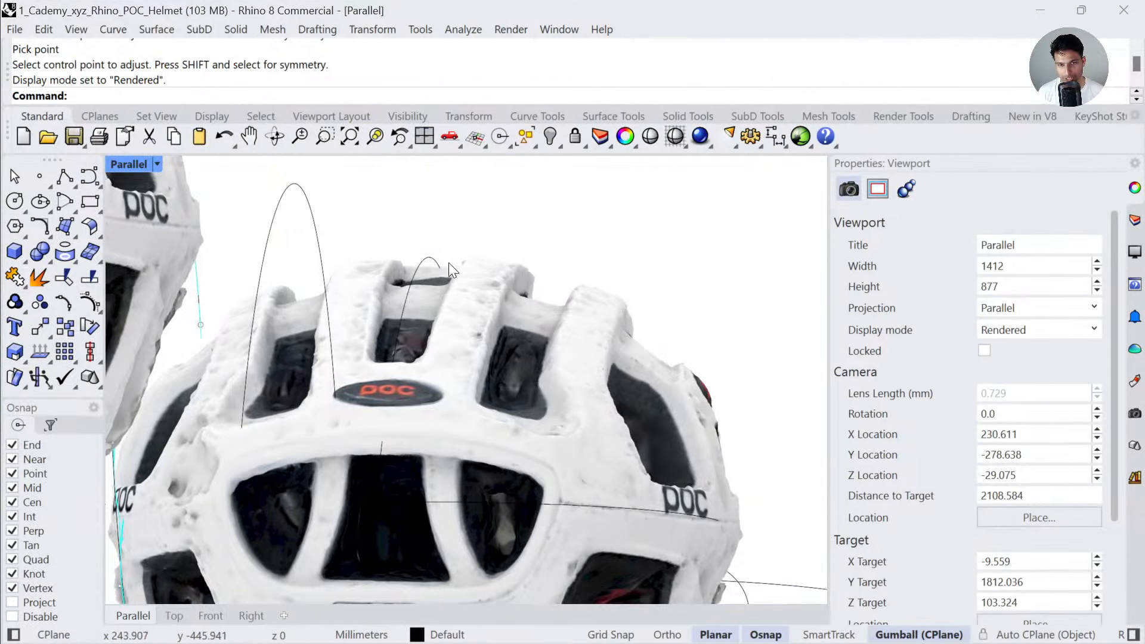
scroll(448, 274, down, 4)
right_drag(528, 346, 452, 394)
scroll(461, 382, down, 6)
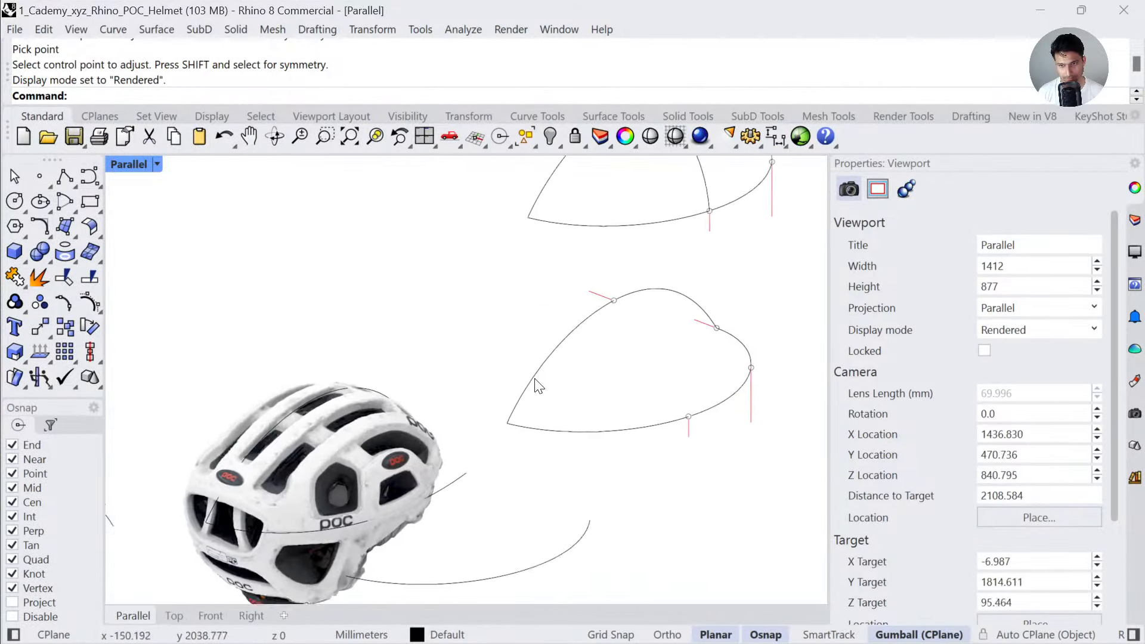
shift+right_drag(537, 387, 495, 424)
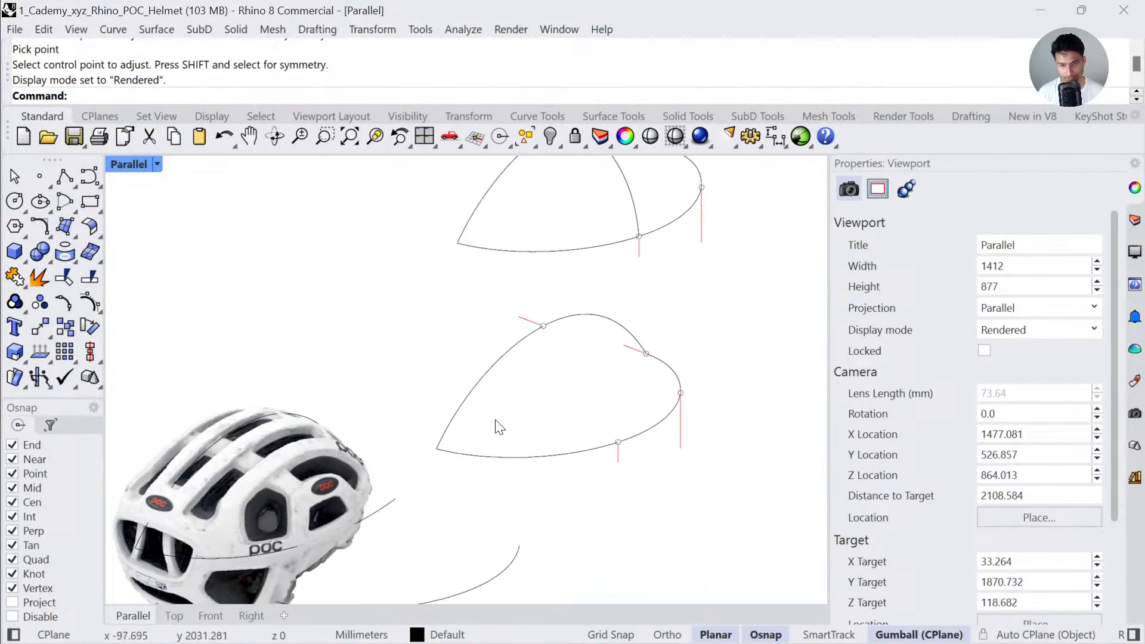
- Set the Parallel viewport back to Shaded display and frame the closed outline of silhouette curves
click(146, 170)
click(214, 77)
scroll(677, 365, up, 2)
shift+right_drag(678, 365, 512, 399)
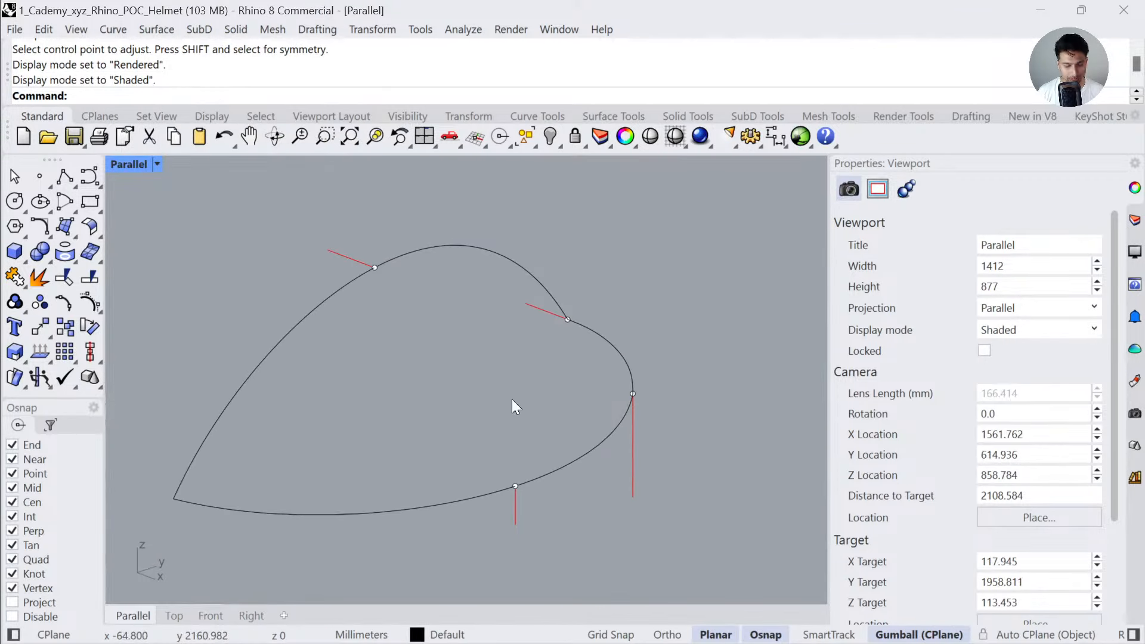
- Blend the upper curve's middle guide line to the lower curve's, with Tangency at end 1 and Position at end 2
text(blend)
key(Return)
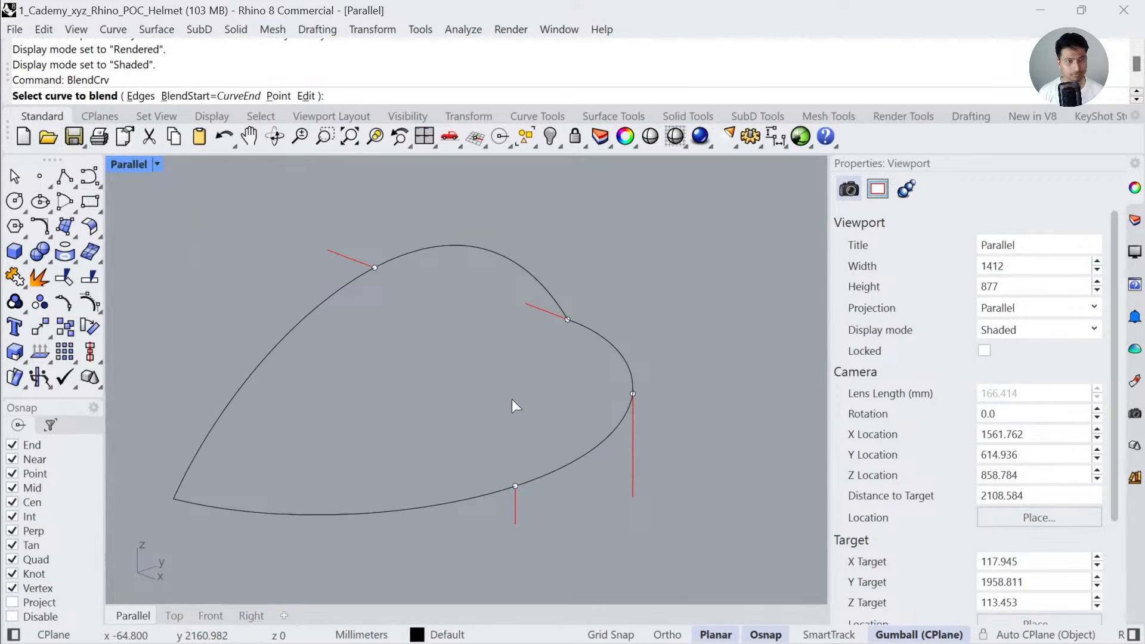
click(377, 273)
click(514, 495)
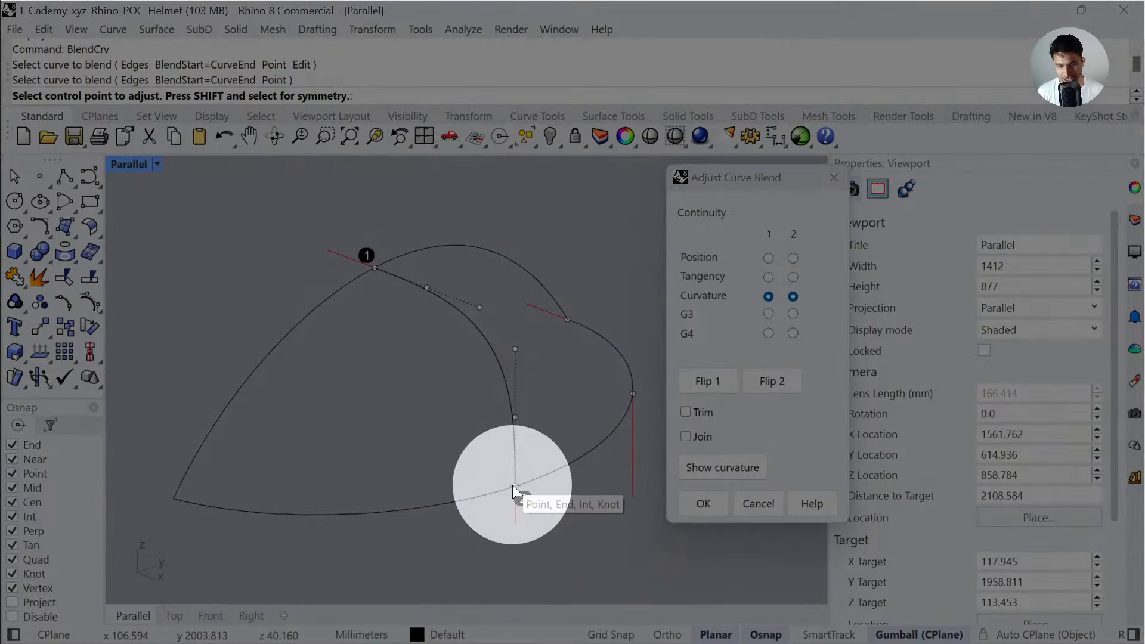
click(793, 258)
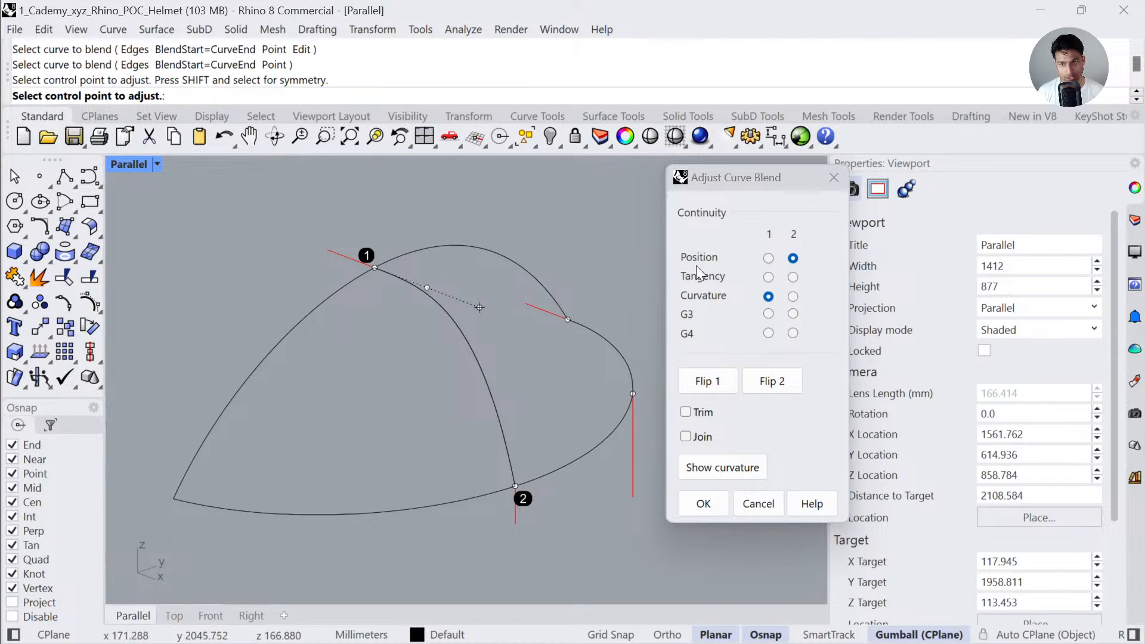
click(768, 277)
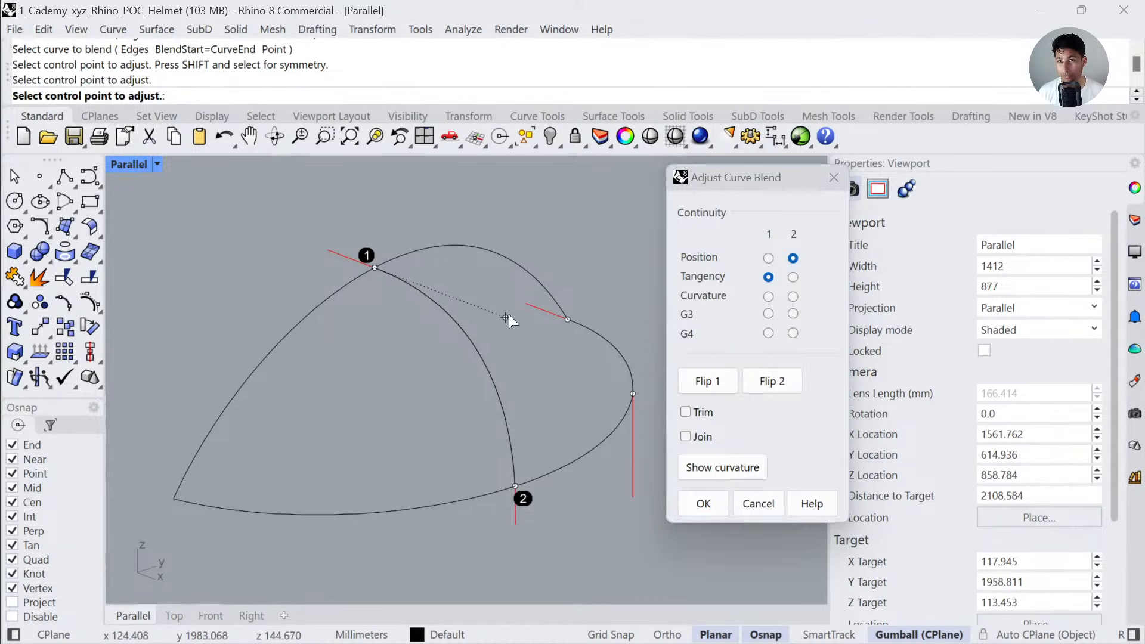
- Adjust the end 1 handle of the middle curve blend to follow the helmet scan in the Front viewport and accept the blend
click(506, 315)
click(502, 313)
mouse_move(483, 396)
right_down()
mouse_move(506, 383)
mouse_move(474, 393)
right_up()
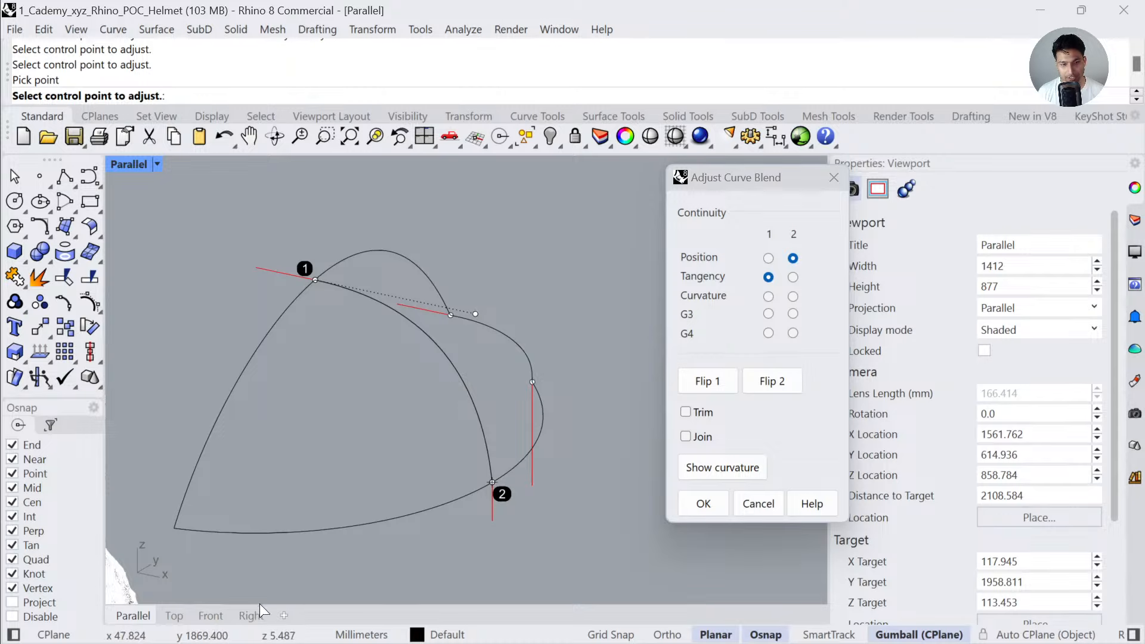
click(210, 615)
scroll(581, 233, up, 5)
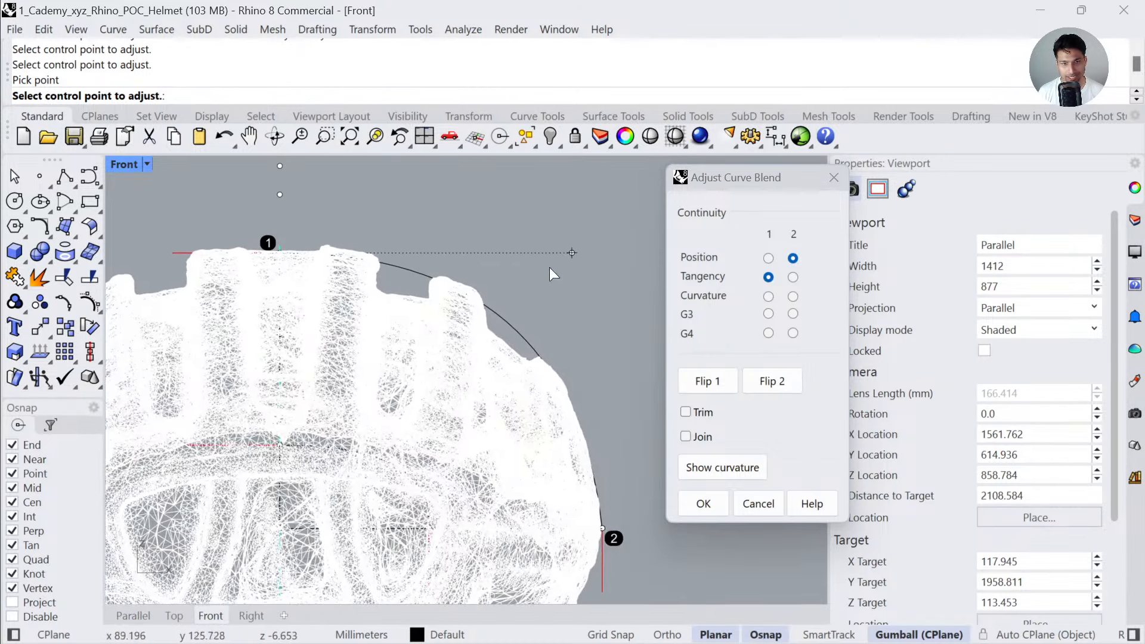
click(572, 253)
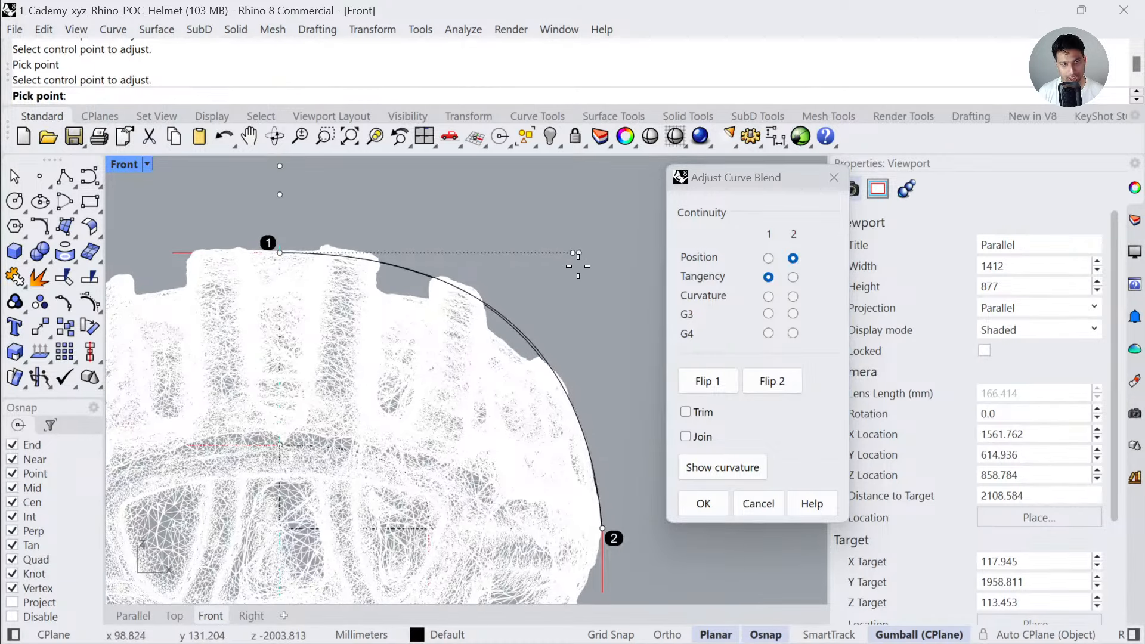
click(577, 274)
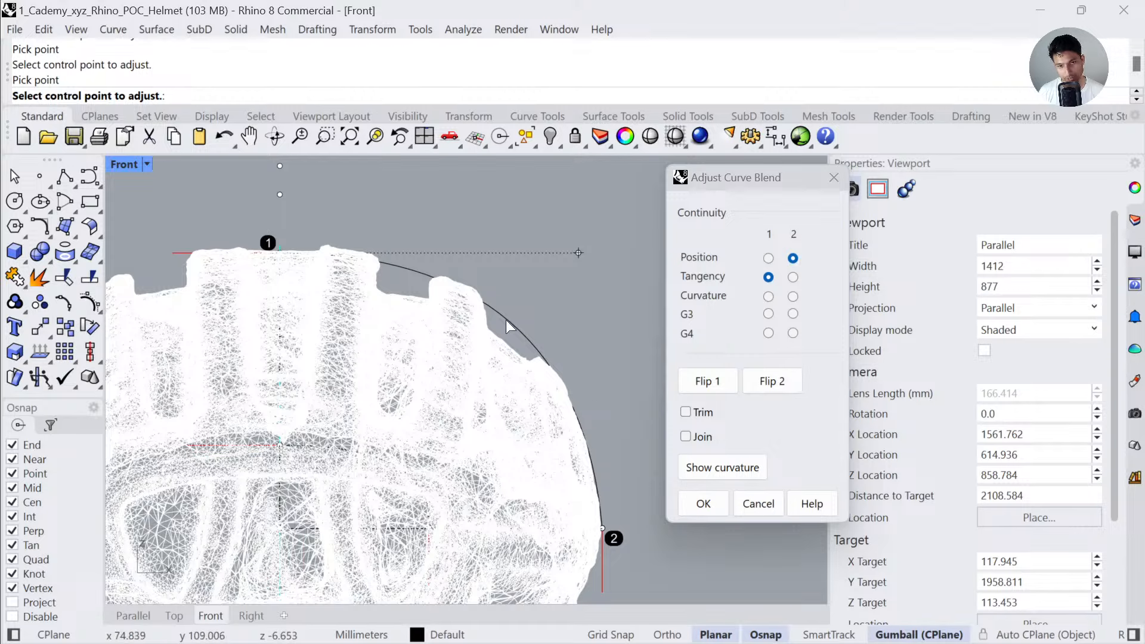
click(578, 253)
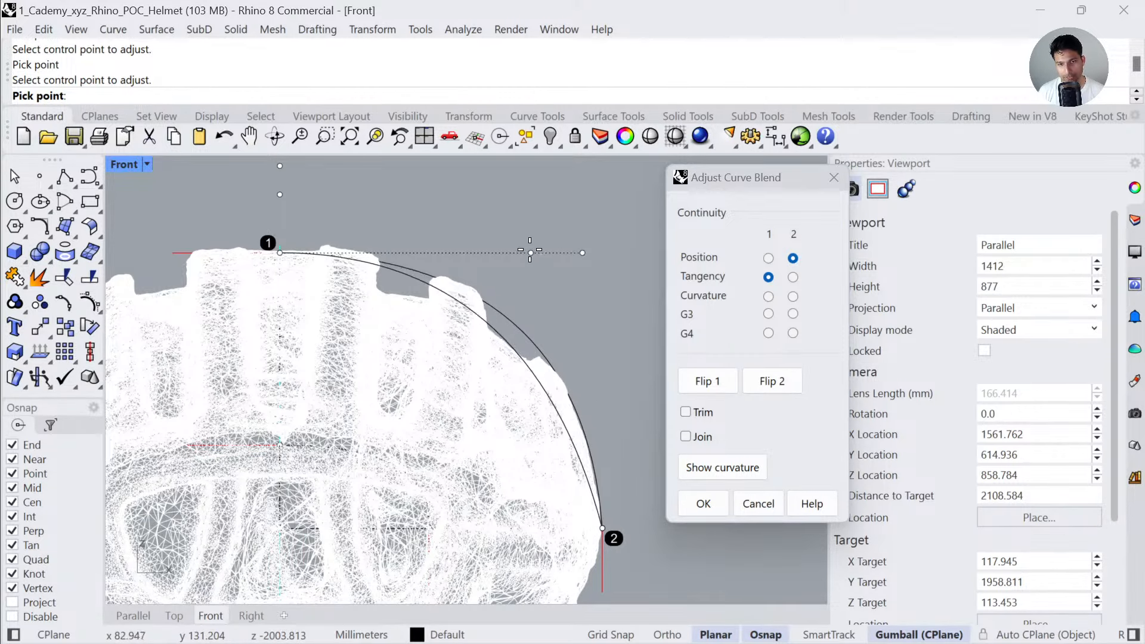
click(540, 253)
key(Return)
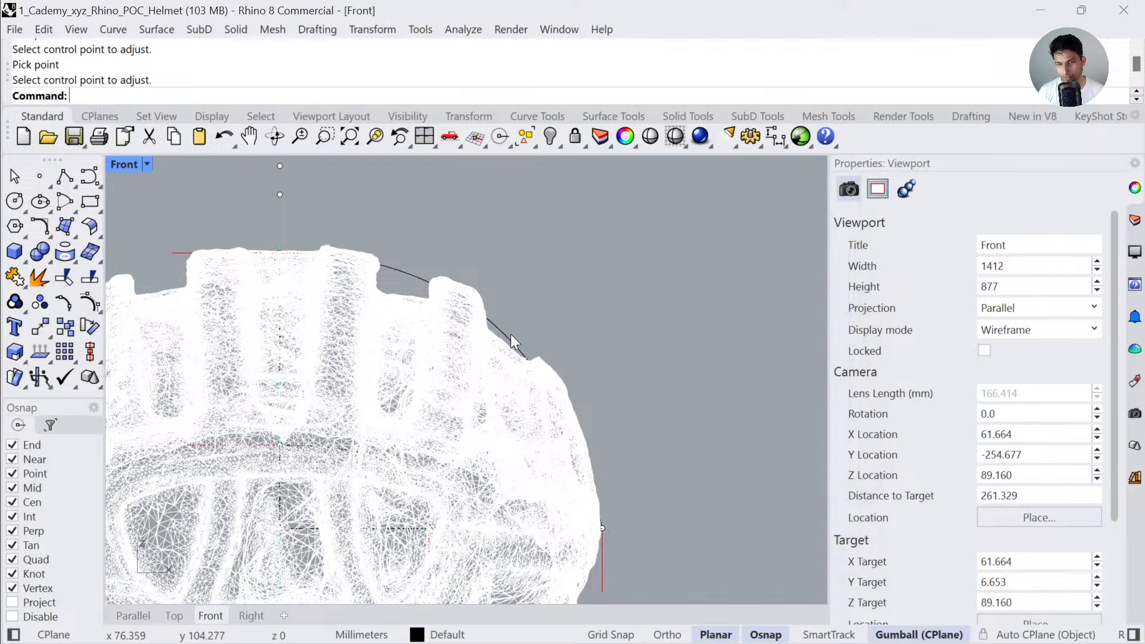
- Change the degree of the middle blend curve to 3
click(510, 334)
text(ChangeDegree)
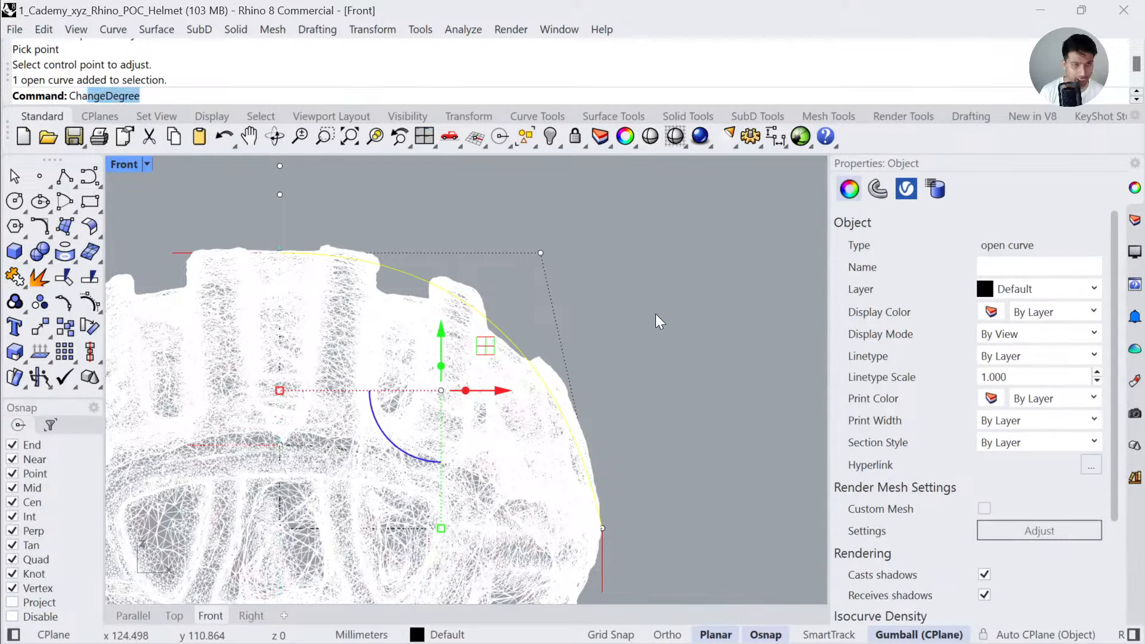
key(Return)
text(3)
key(Return)
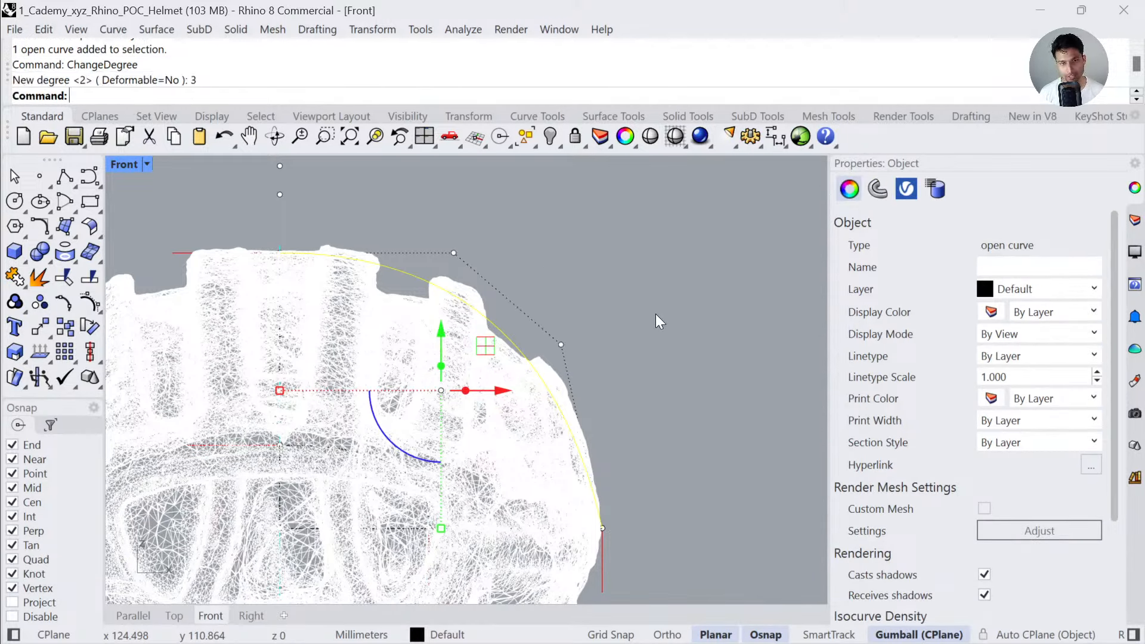
- Reposition the two inner control points of the degree 3 middle curve to fit the scan's upper side contour
click(561, 345)
drag(612, 344, 633, 342)
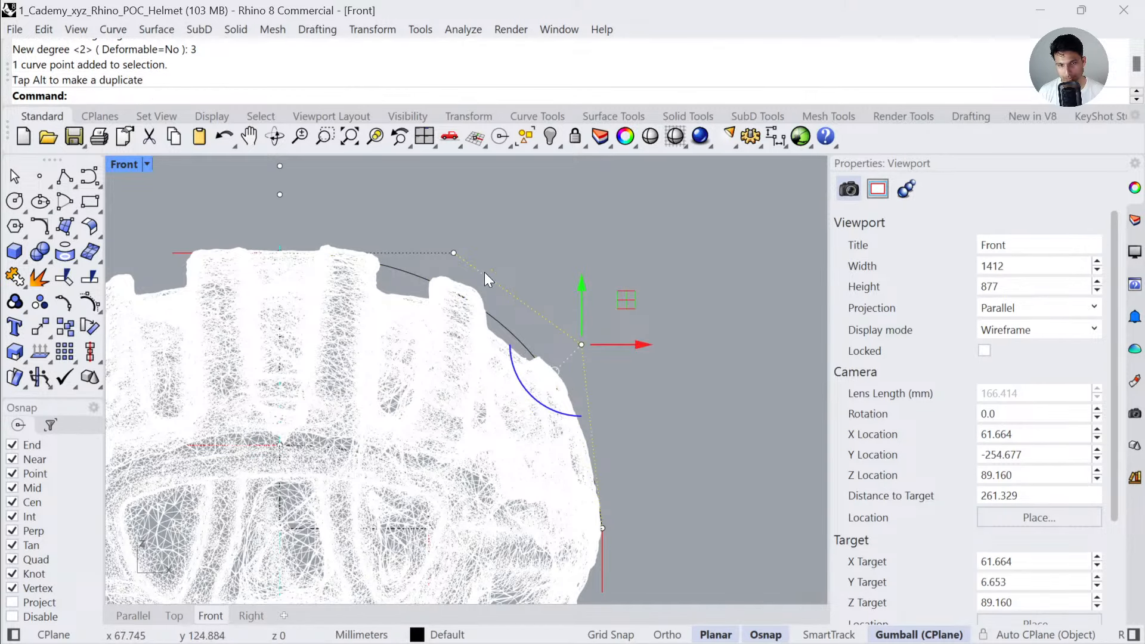
drag(625, 299, 642, 302)
click(454, 253)
drag(510, 253, 480, 254)
click(366, 264)
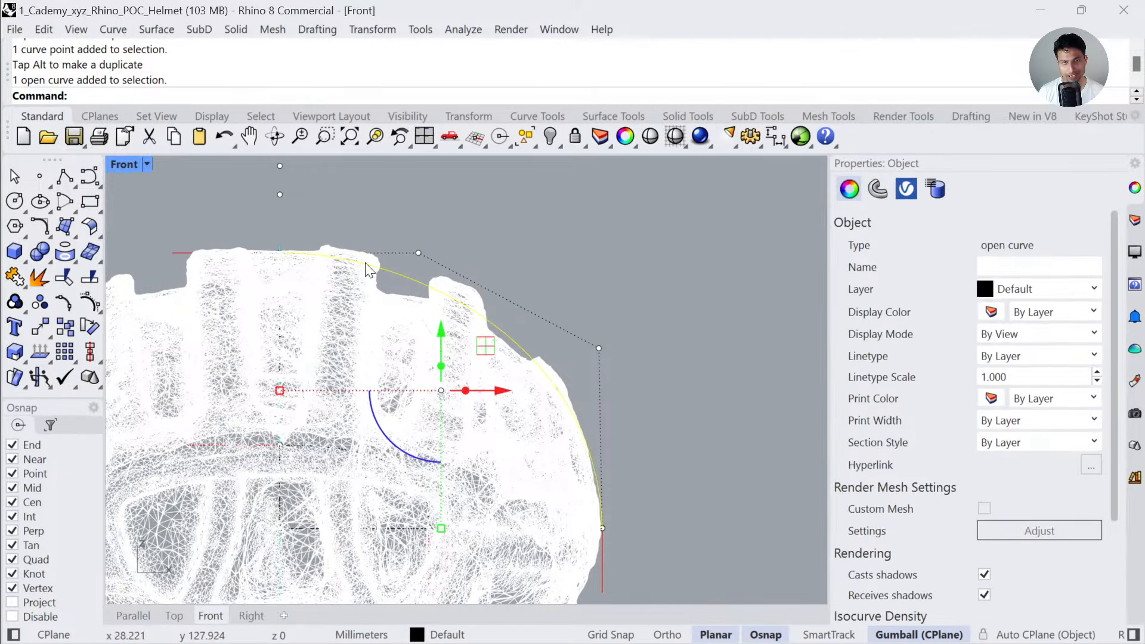
drag(483, 229, 657, 391)
drag(645, 303, 624, 249)
click(640, 363)
- Raise the middle blend curve's degree to 4 for an extra control point
click(527, 341)
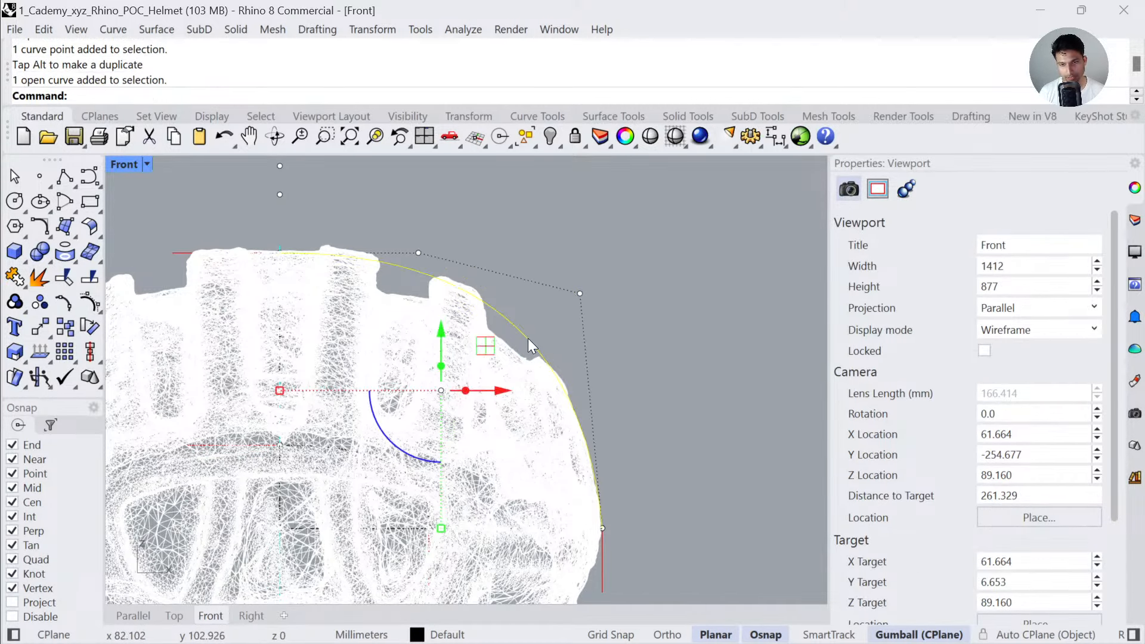
text(ChangeDegree)
key(Return)
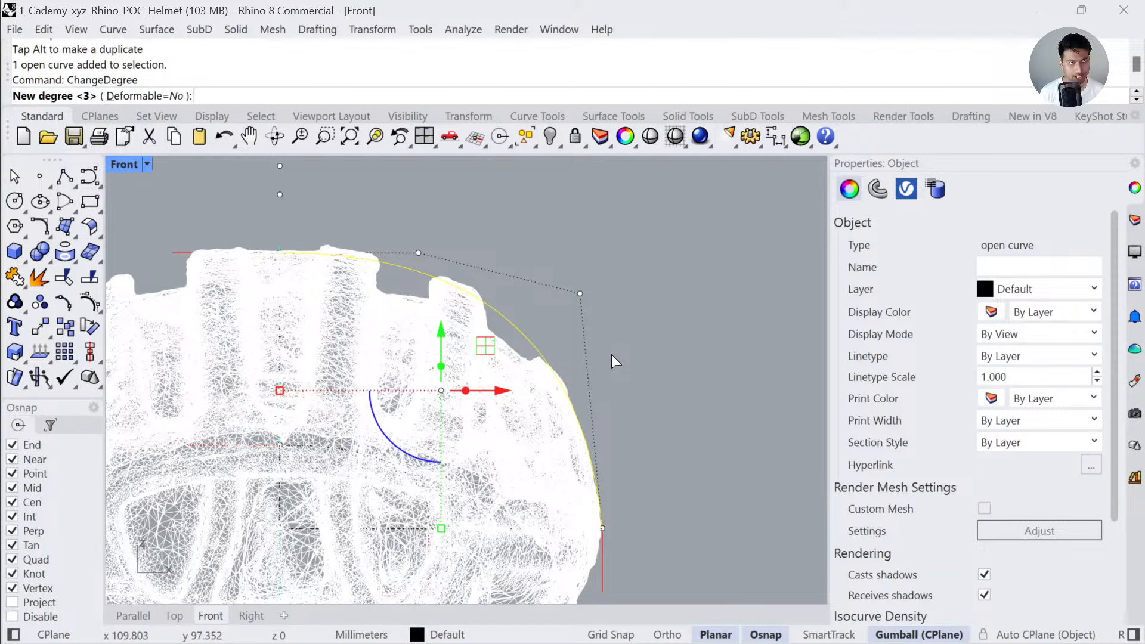
text(4)
key(Return)
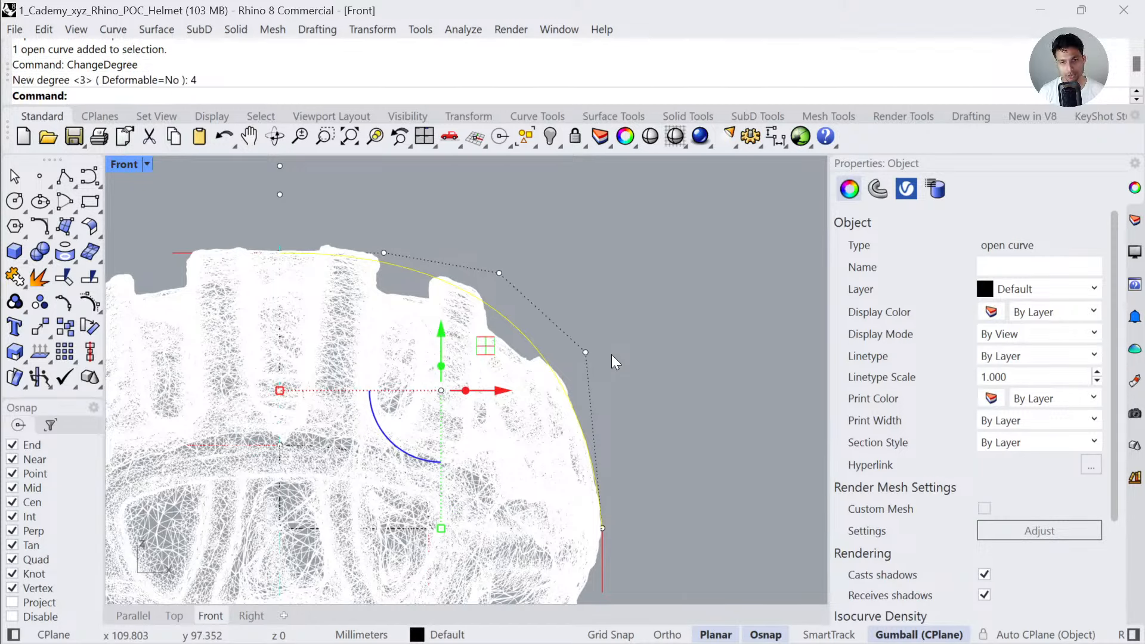
- Fine-tune the two control points along the degree 4 curve's shoulder to match the helmet scan outline
click(586, 352)
drag(626, 298, 633, 310)
click(499, 273)
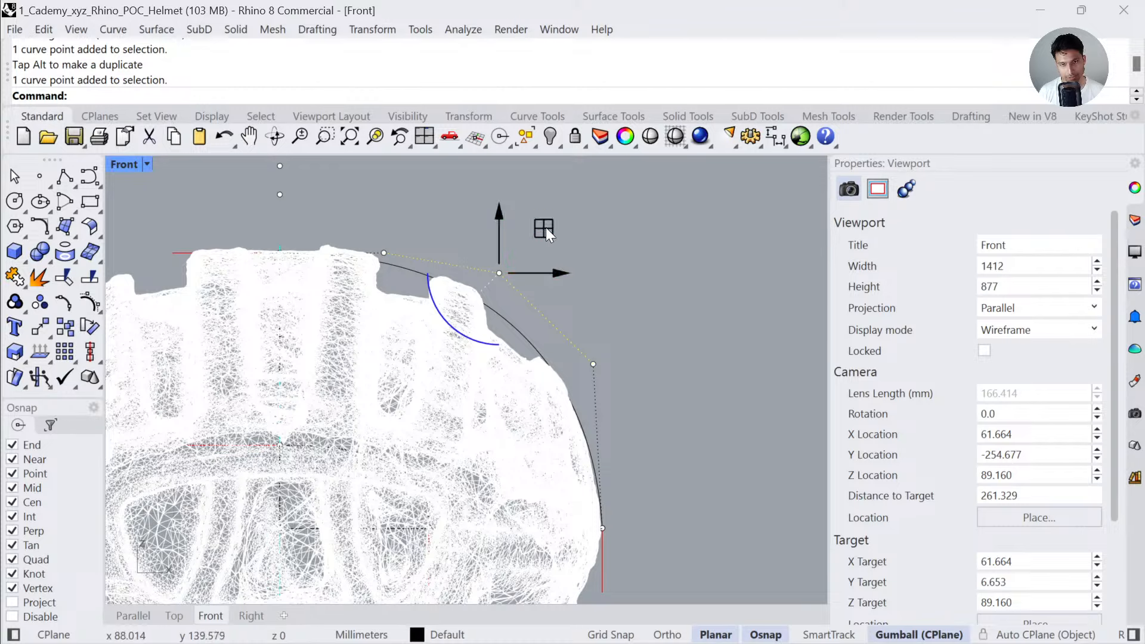
drag(546, 228, 537, 230)
click(593, 364)
drag(636, 320, 633, 316)
click(384, 252)
key(Escape)
key(Escape)
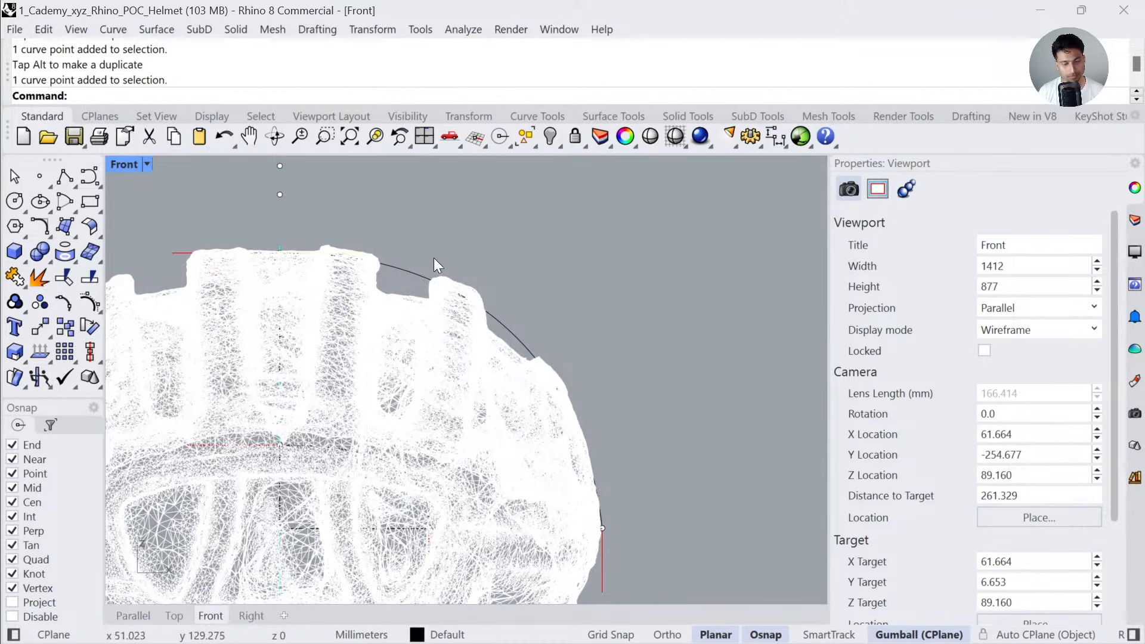
- Compare the fitted middle curve with the scan in Front view and examine the helmet curve sets together in the Parallel viewport
click(406, 271)
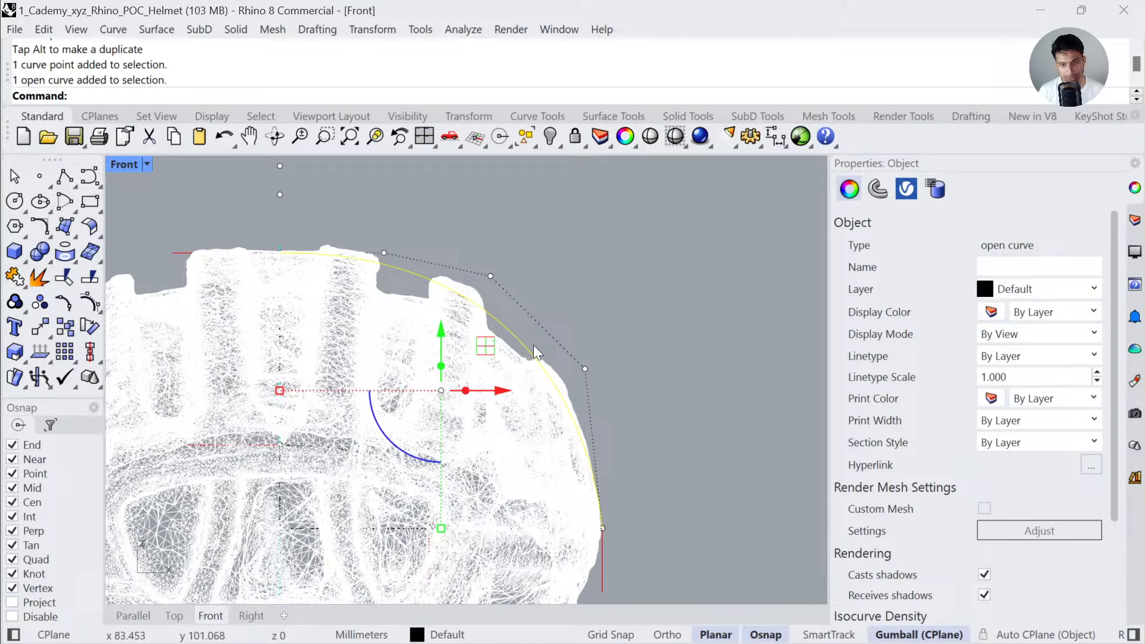
right_drag(586, 449, 448, 425)
scroll(449, 425, down, 4)
drag(501, 282, 692, 380)
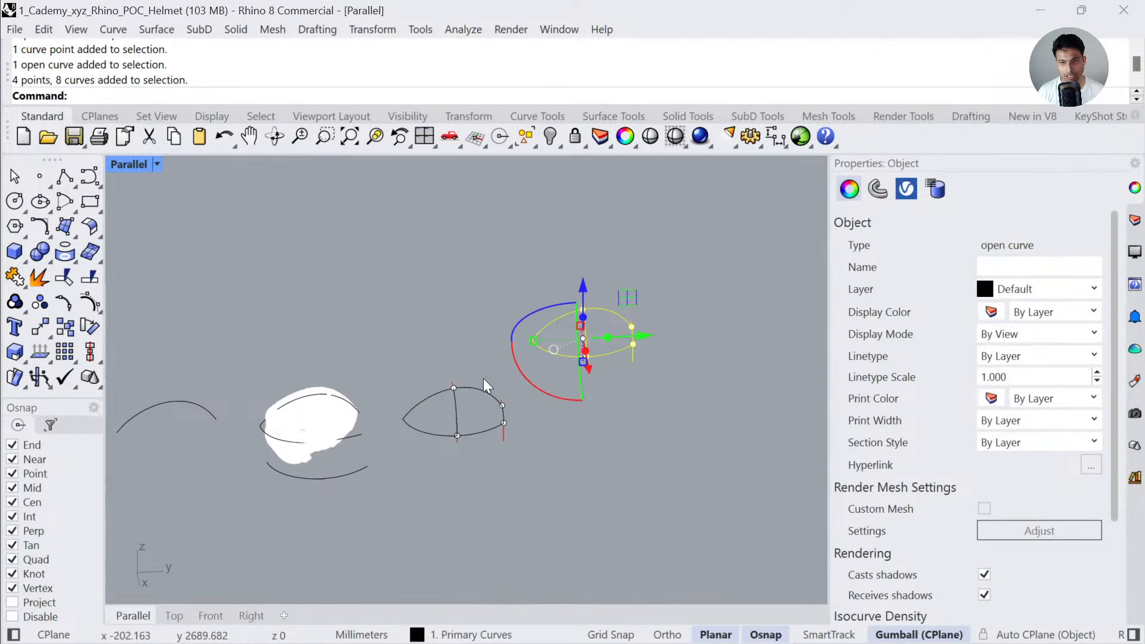
text(zs)
key(Return)
right_drag(483, 378, 549, 370)
scroll(552, 370, down, 3)
key(Escape)
right_drag(619, 414, 593, 402)
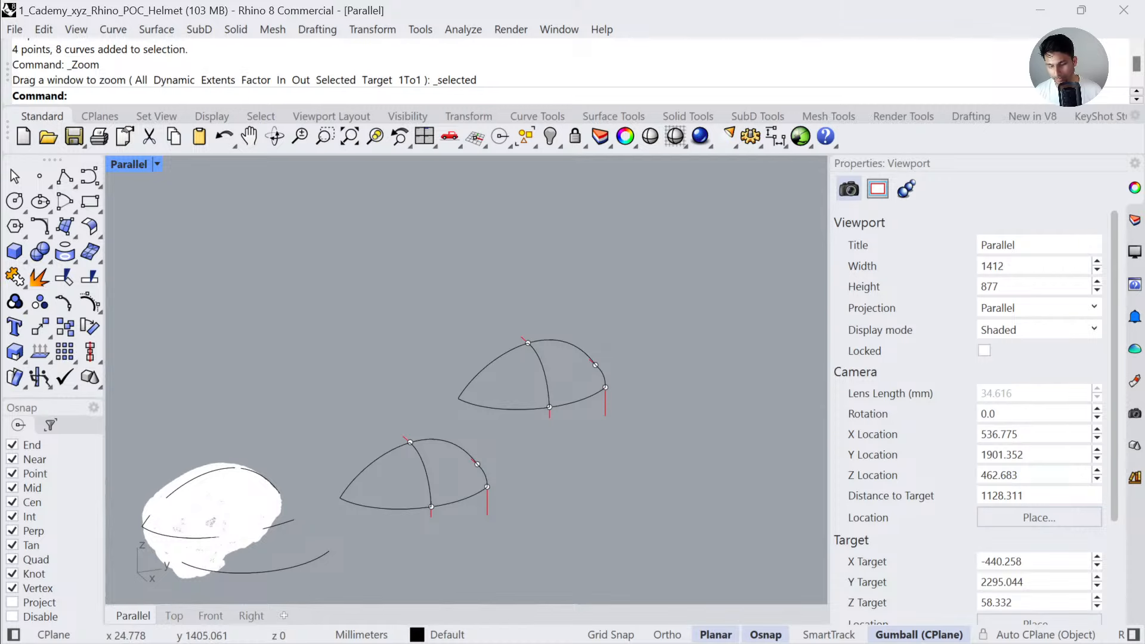
- Draw a degree 2 control point curve with four points in the empty space beside the helmet curve sets
click(90, 176)
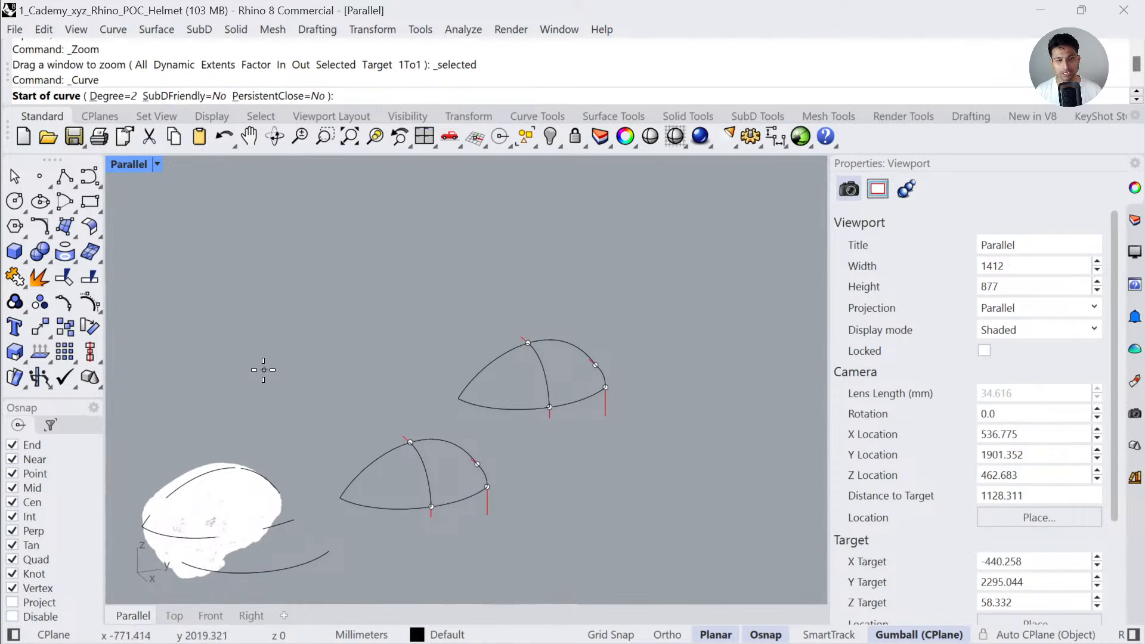
right_drag(292, 360, 264, 374)
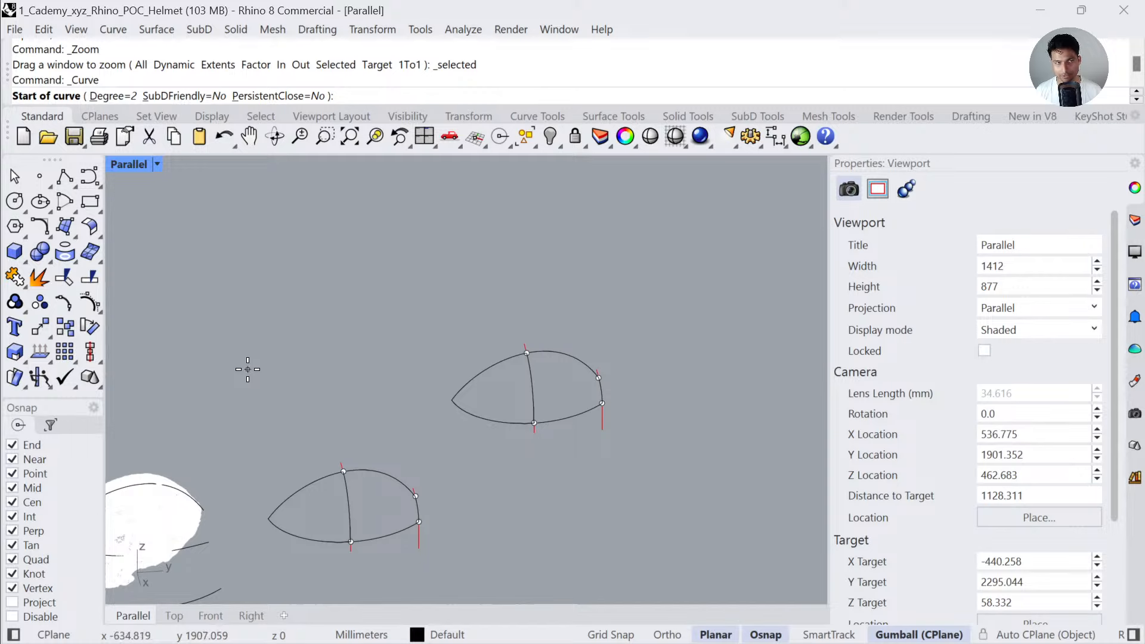
click(226, 410)
click(249, 343)
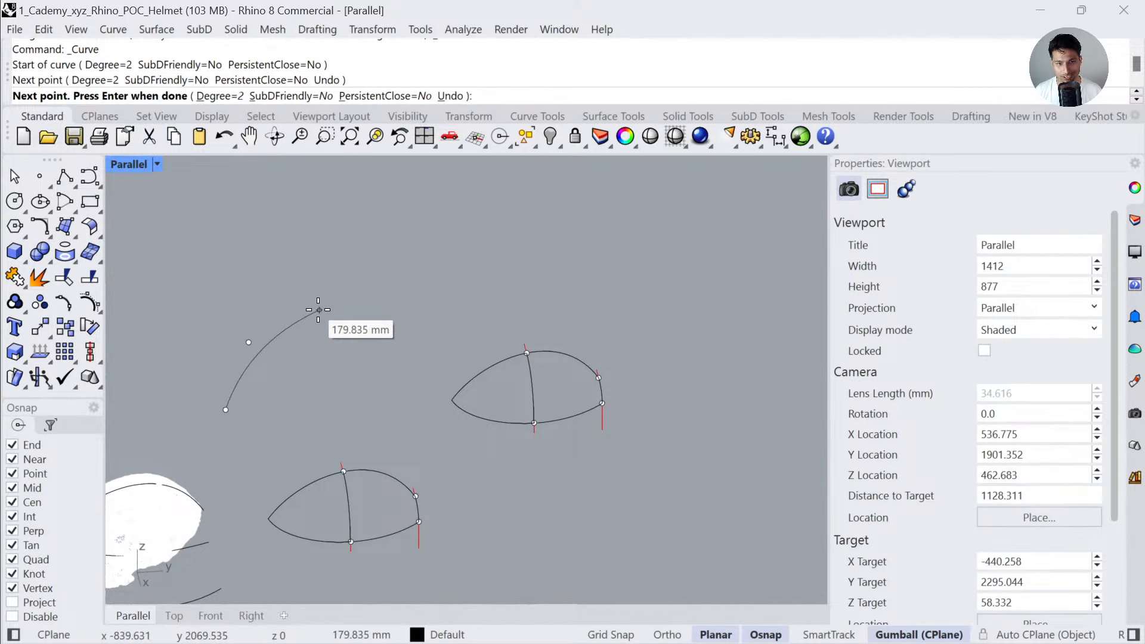
click(319, 310)
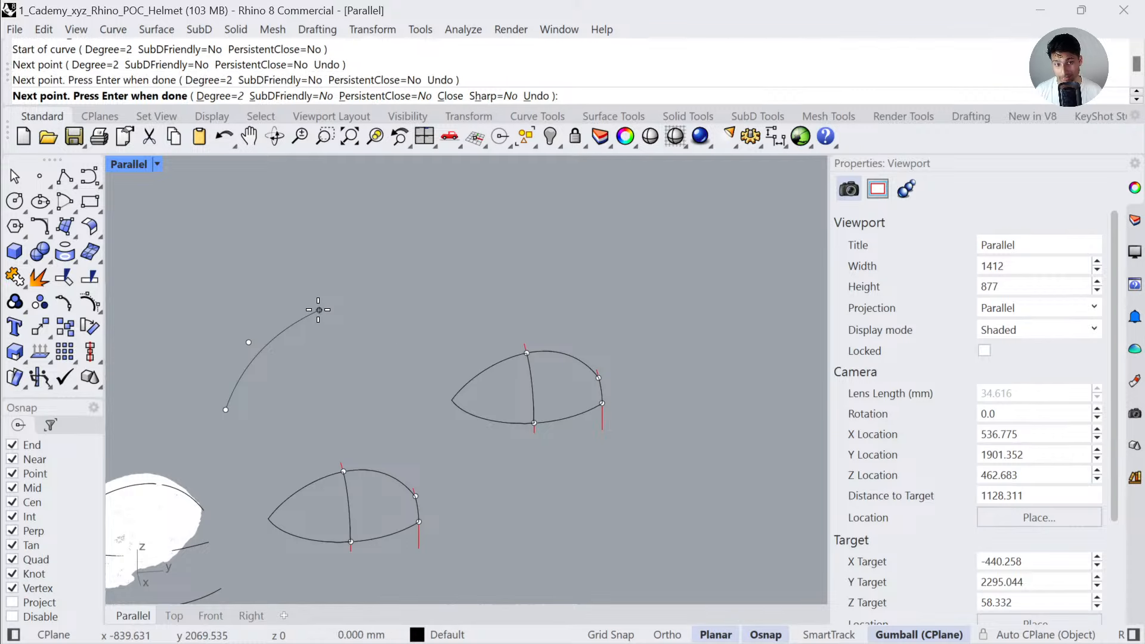
click(364, 317)
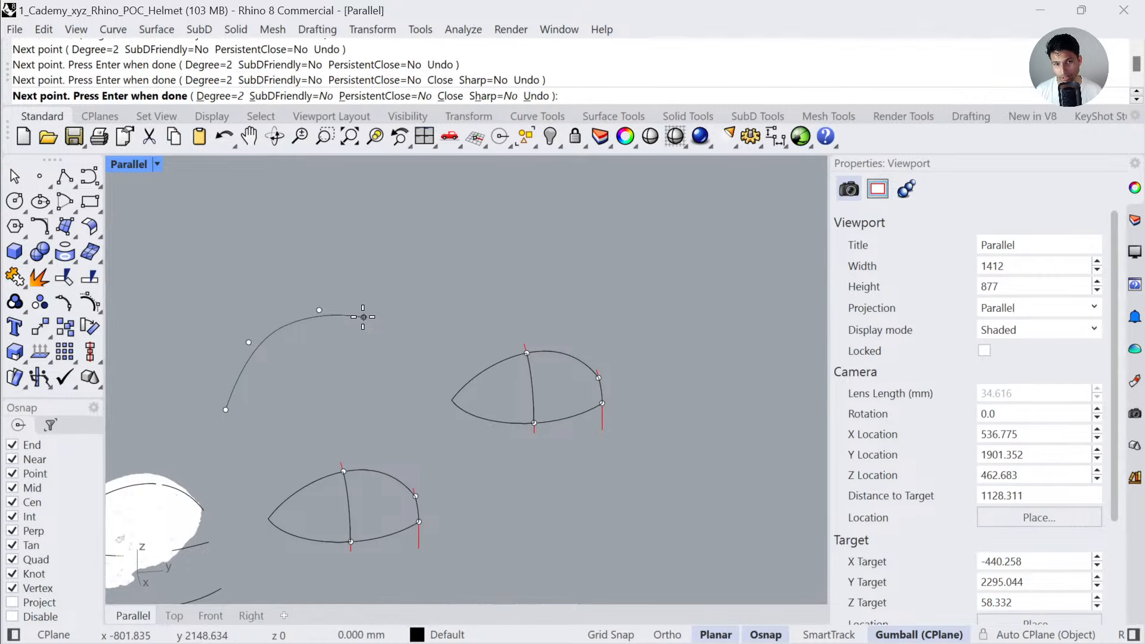
key(Return)
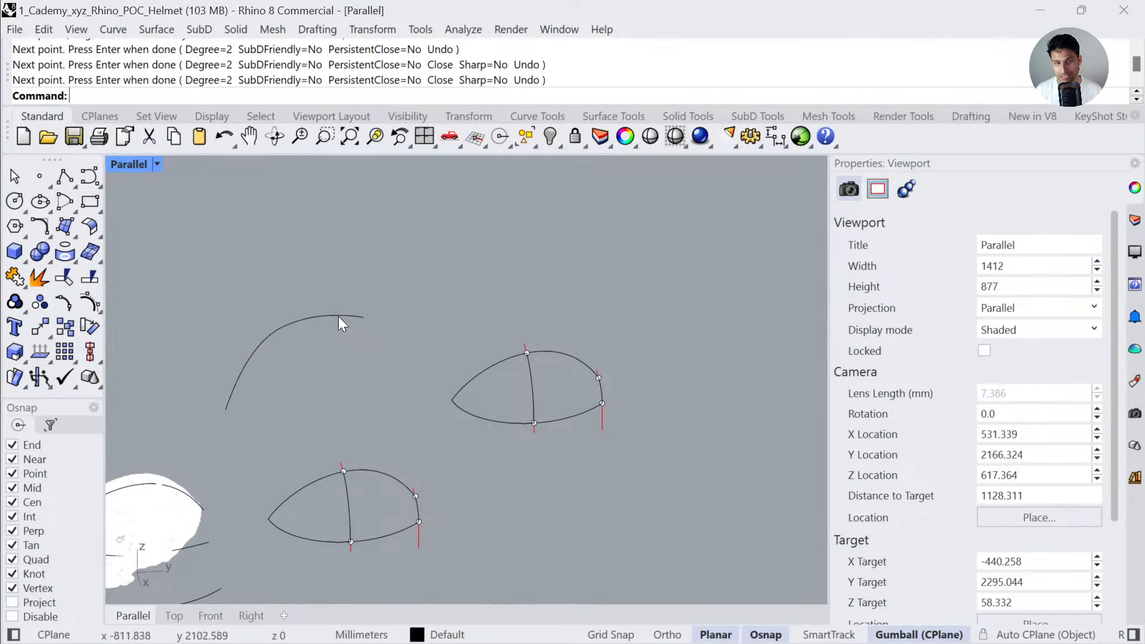
- Display the curvature graph on the four-point test curve
click(335, 315)
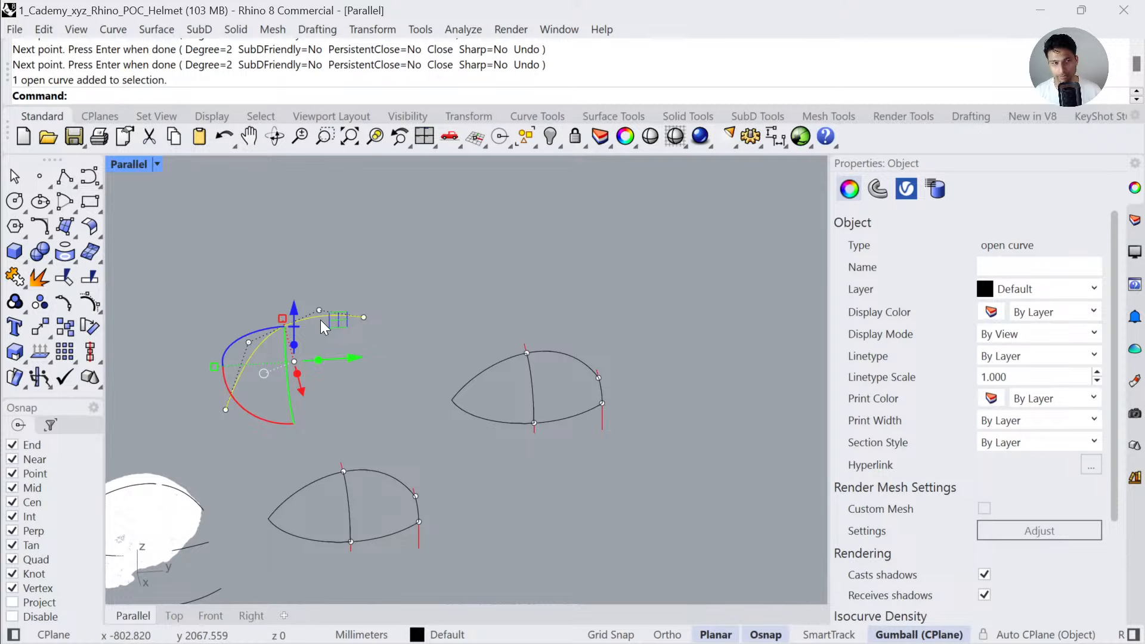
click(463, 29)
mouse_move(481, 66)
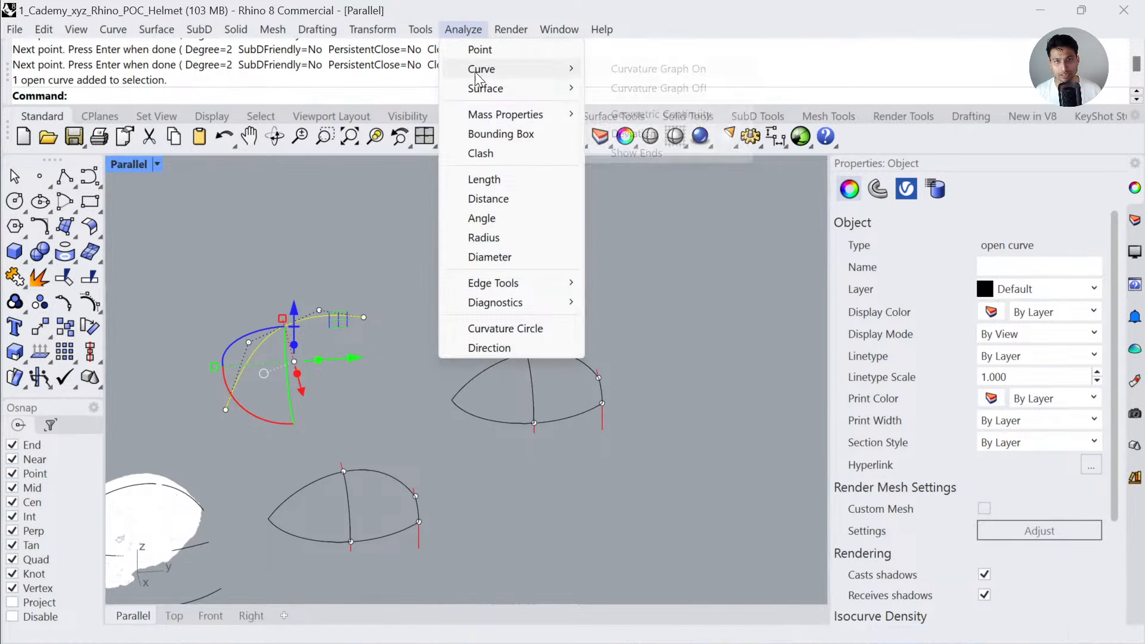
click(653, 66)
click(445, 357)
right_drag(444, 356, 391, 362)
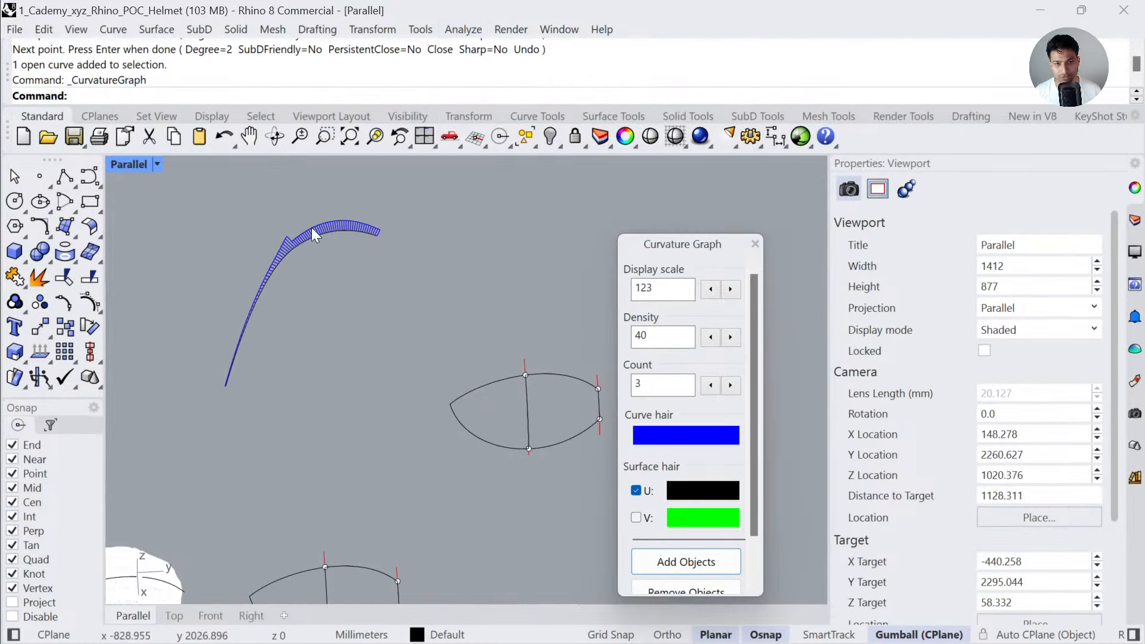
- Move and rotate the test curve to inspect its curvature graph
drag(318, 233, 359, 297)
click(321, 405)
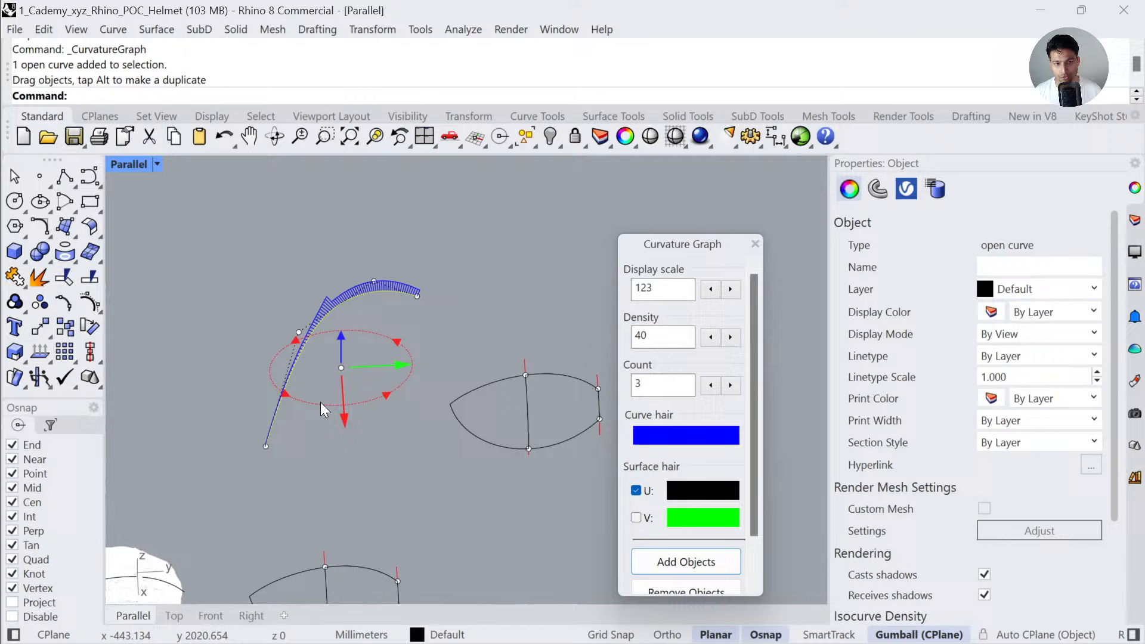
click(323, 435)
drag(287, 330, 306, 310)
click(434, 353)
click(409, 303)
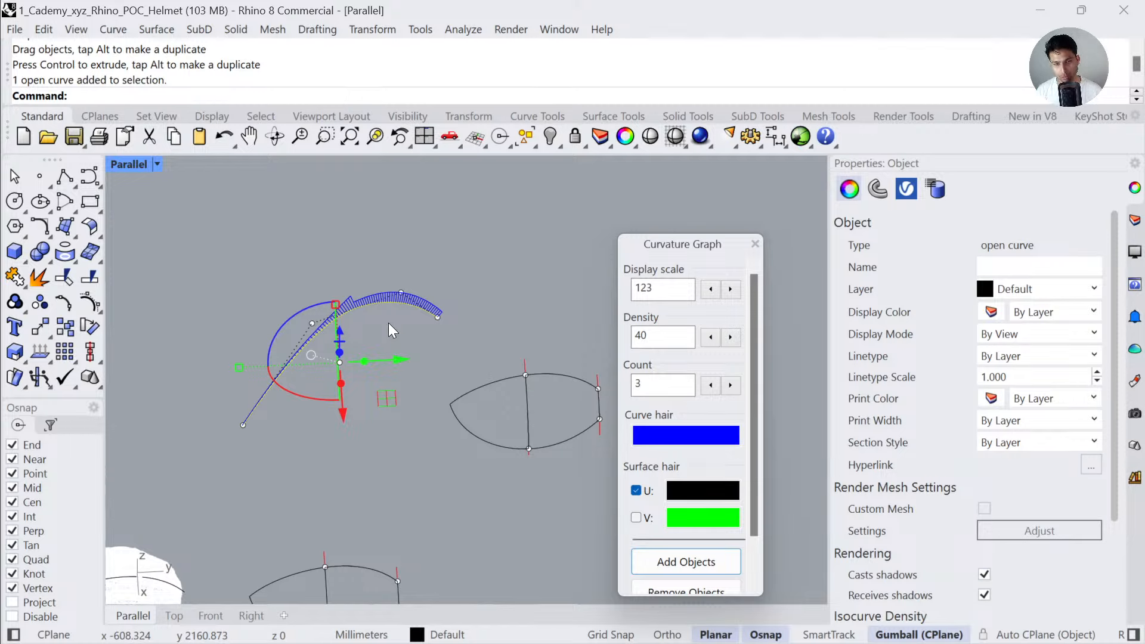
key(Escape)
- Delete the test curve and close the curvature graph settings
click(377, 303)
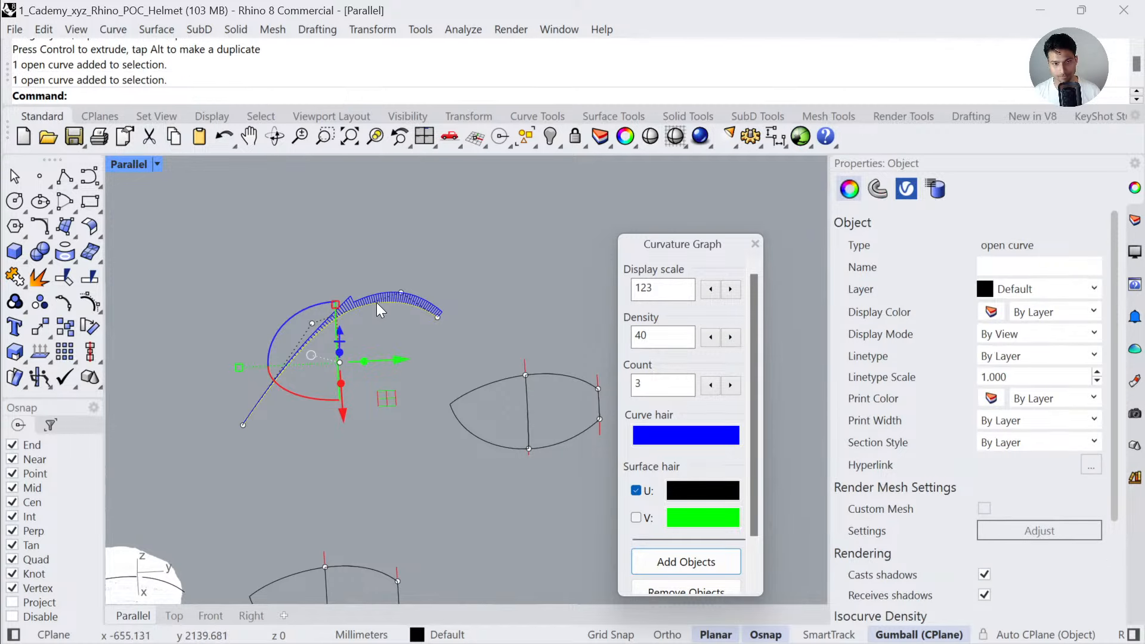
key(Delete)
scroll(371, 334, down, 3)
right_drag(371, 335, 493, 367)
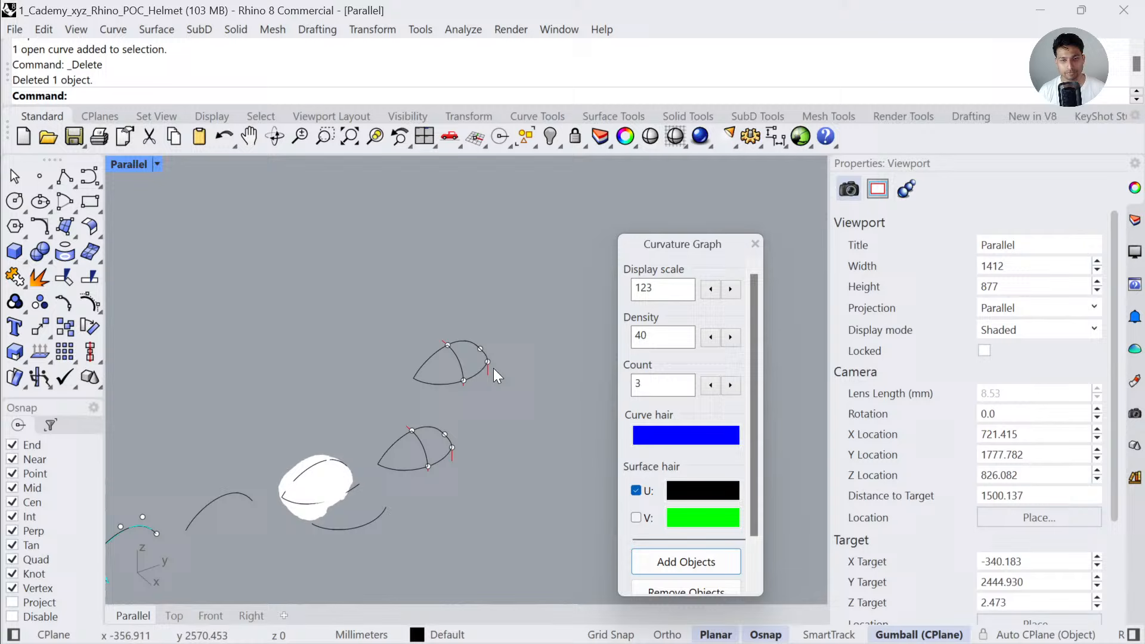
click(754, 245)
- Turn on the 2. Primary Surfaces layer and frame its first helmet curve set and the notes below it
click(1136, 222)
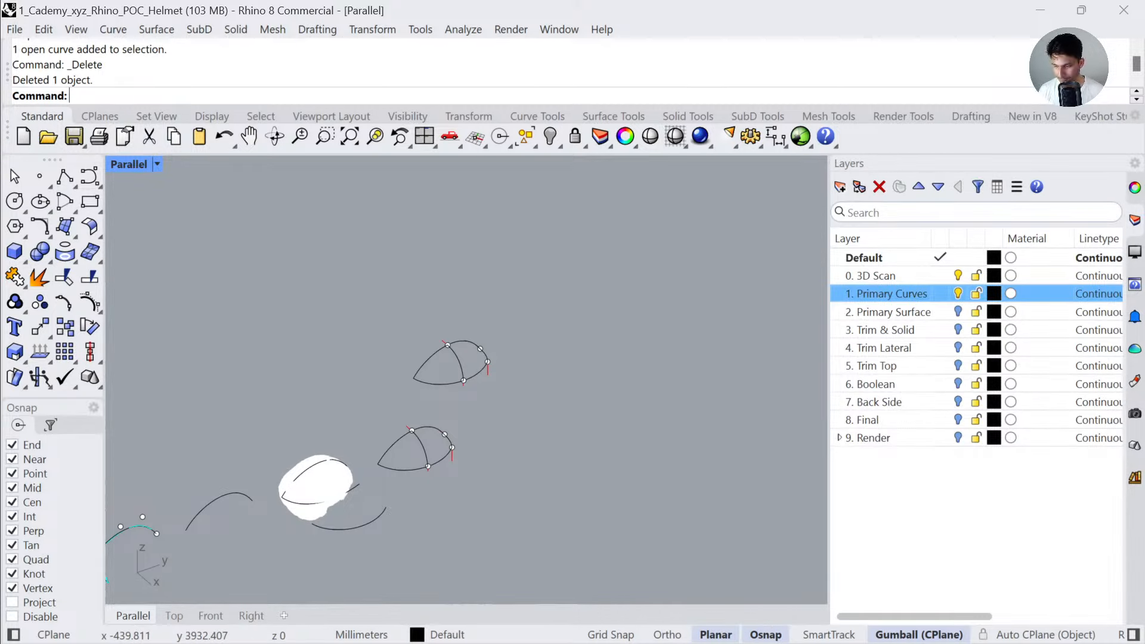
click(889, 312)
click(958, 312)
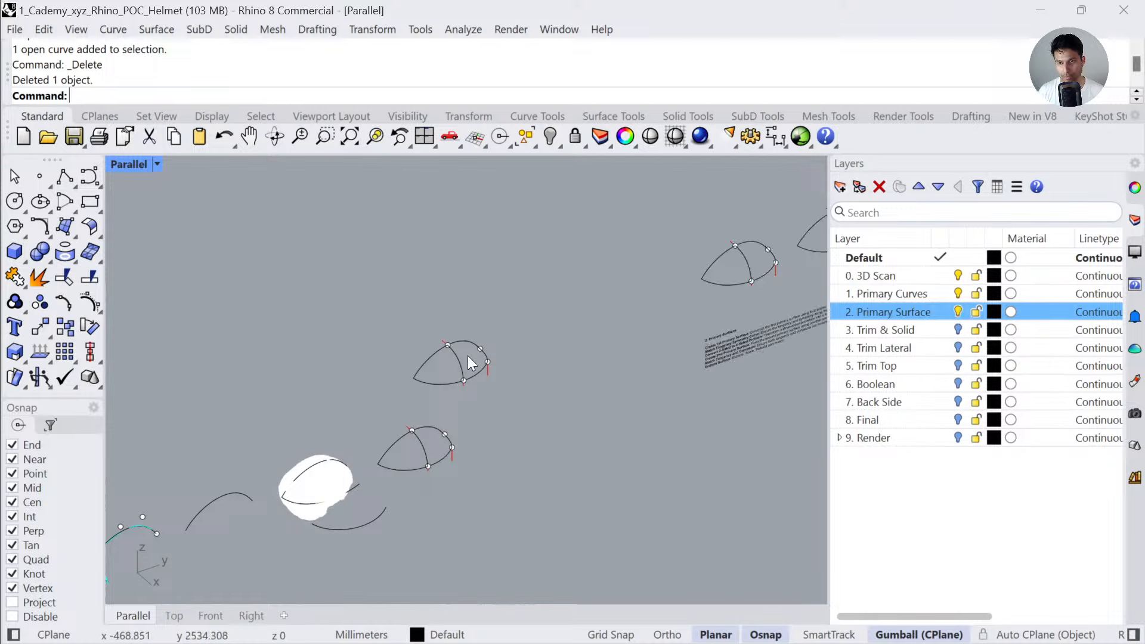
shift+right_drag(753, 302, 404, 439)
scroll(418, 398, up, 6)
drag(438, 452, 364, 370)
key(F4)
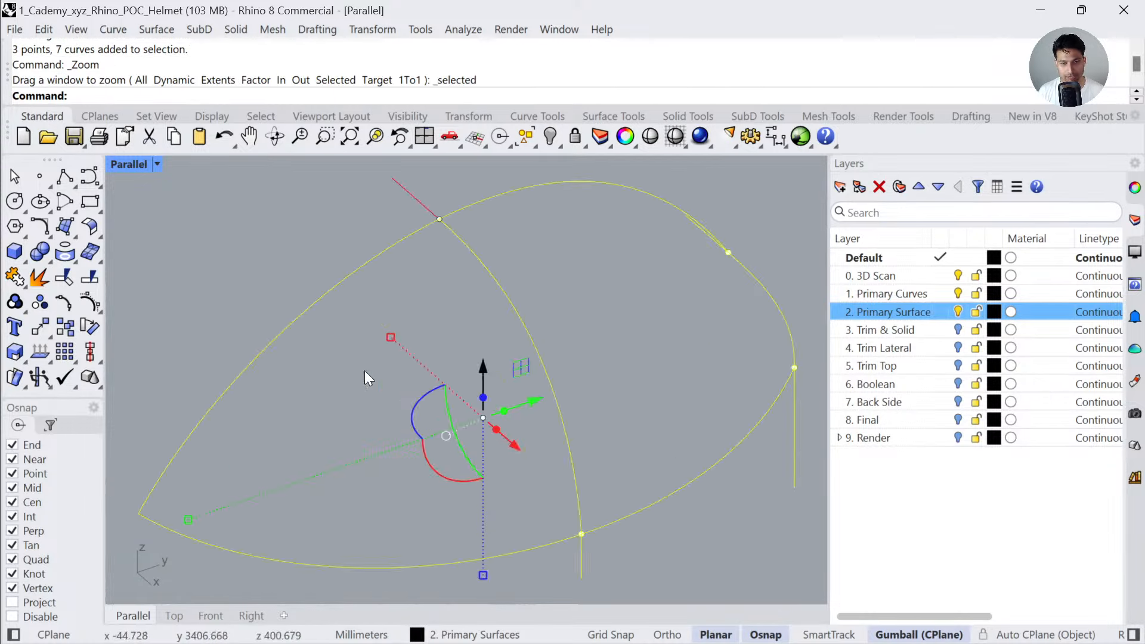
scroll(366, 378, down, 5)
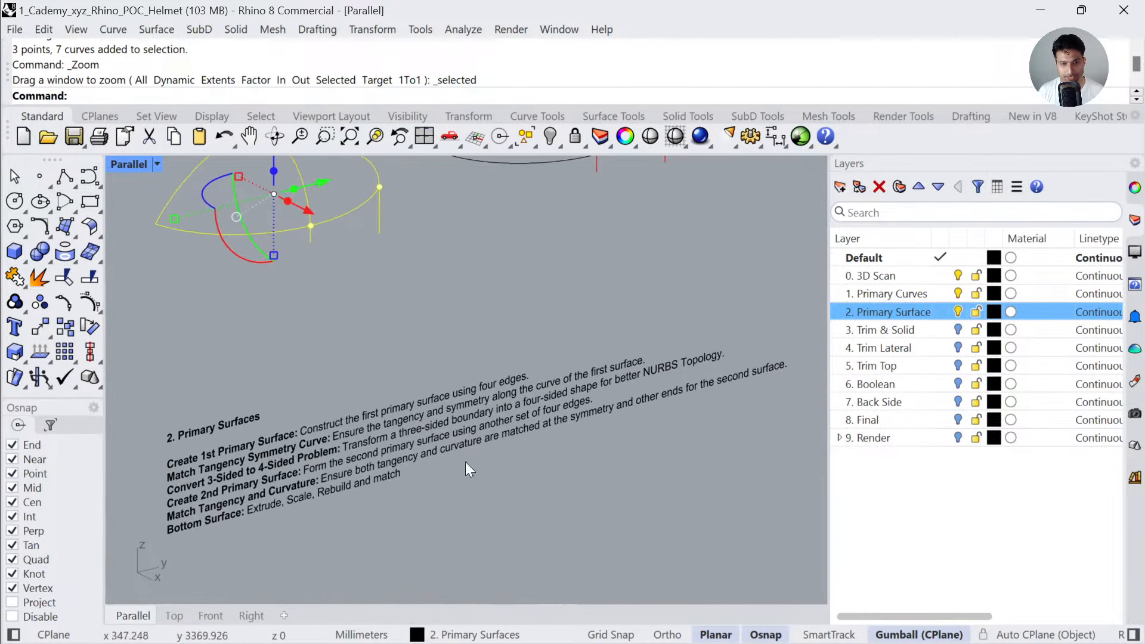
- Examine the first helmet curve set and its 2. Primary Surfaces notes, selecting the outline curves to inspect their control points
key(Escape)
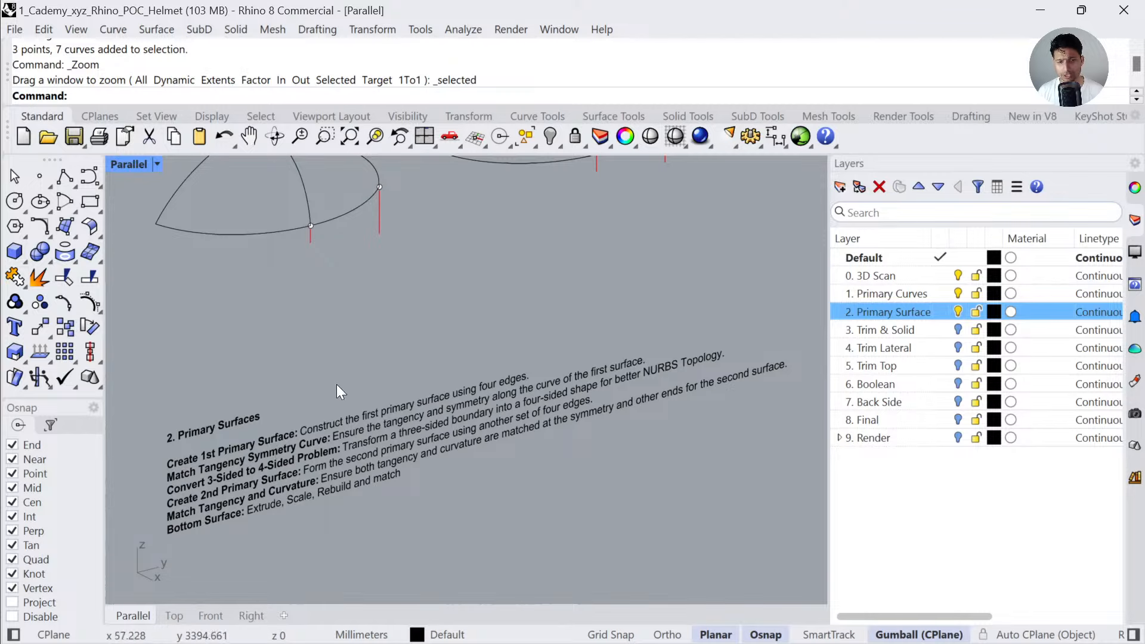
shift+right_drag(336, 392, 406, 394)
click(334, 169)
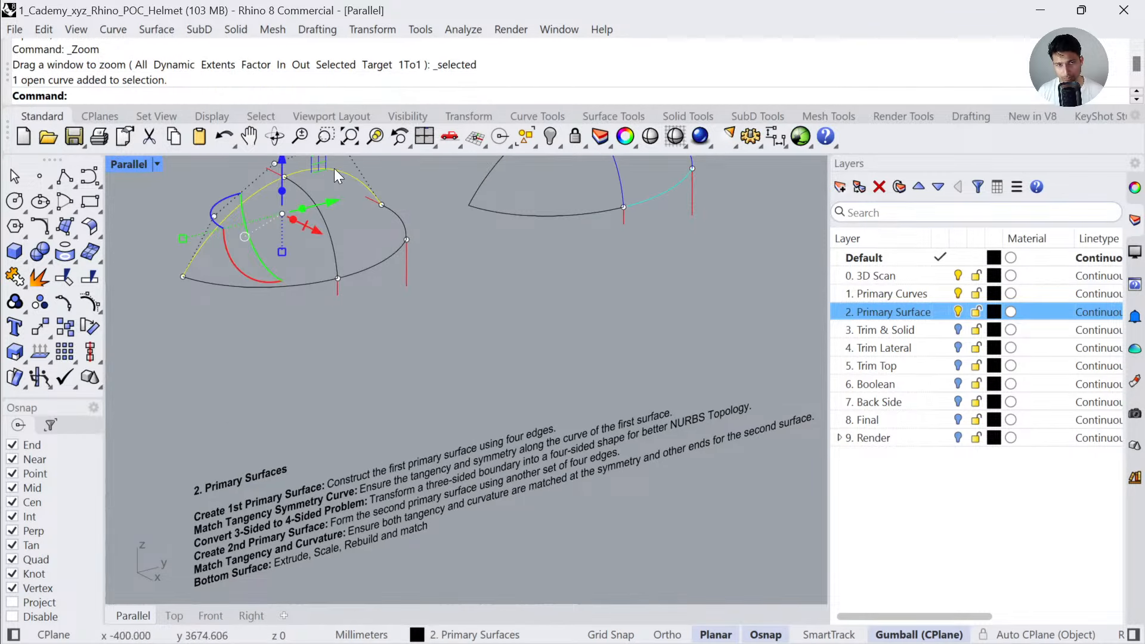
click(366, 279)
key(Escape)
shift+right_drag(337, 196, 347, 241)
click(338, 216)
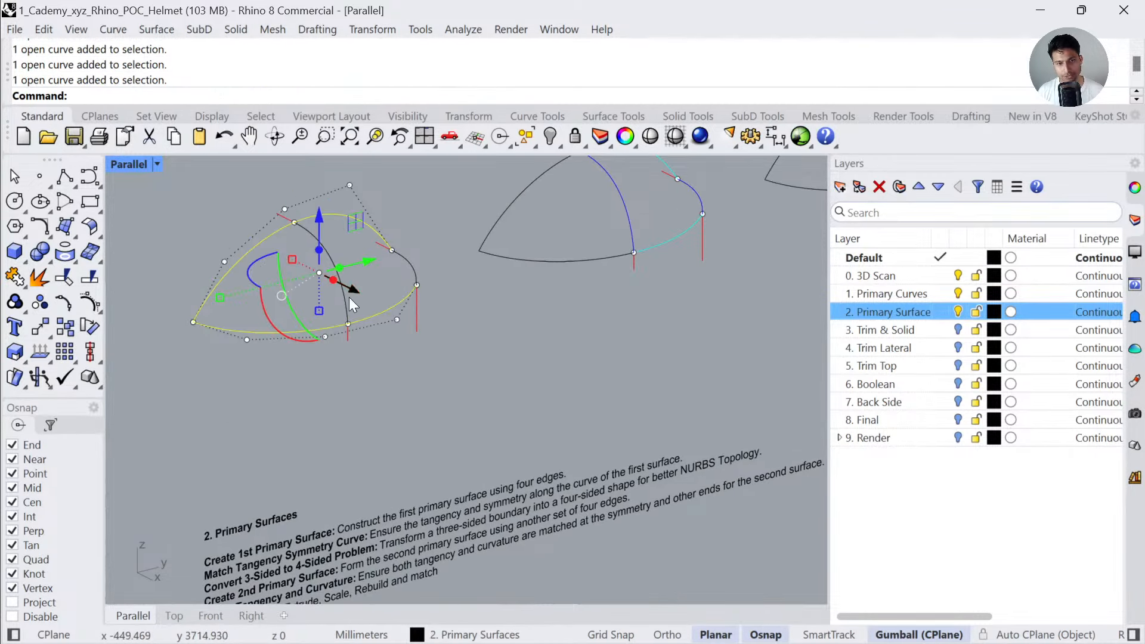
shift+right_drag(379, 538, 377, 462)
key(Escape)
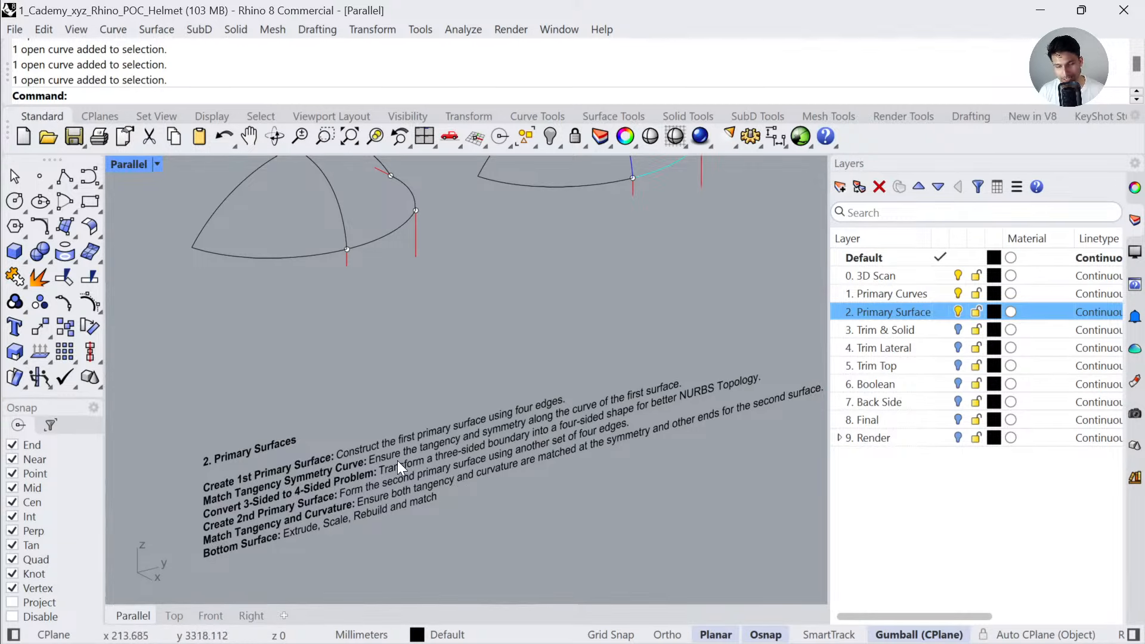
- Compare the written surfacing notes with the example stages showing the four coloured edges, first surface and sphere
scroll(397, 460, down, 5)
shift+right_drag(490, 347, 607, 342)
click(660, 271)
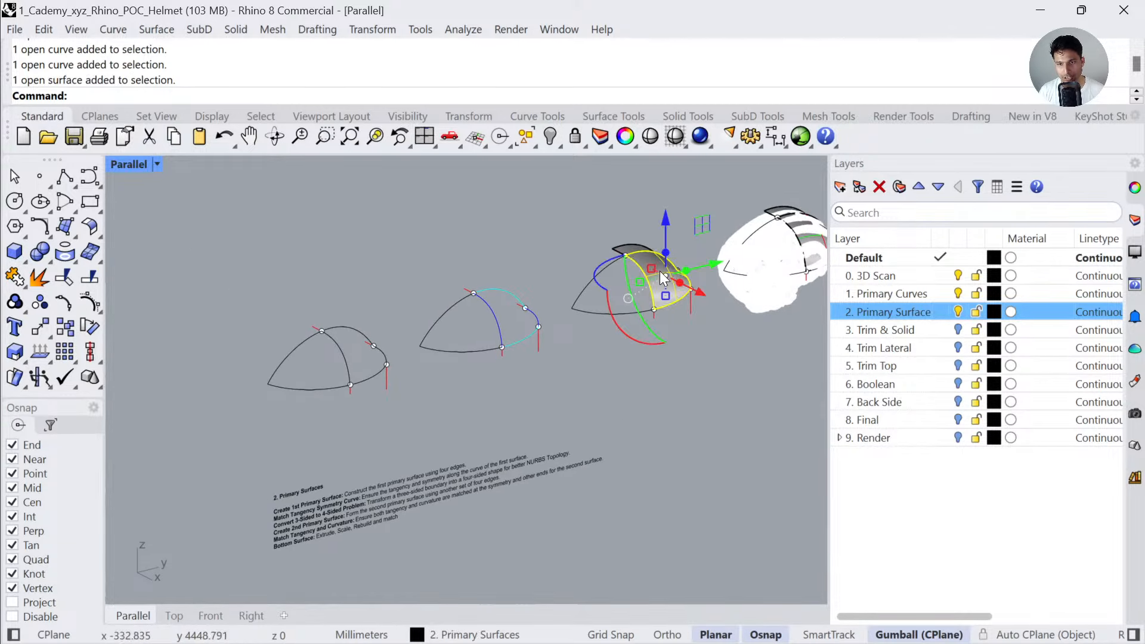
click(624, 245)
key(Escape)
scroll(441, 454, up, 4)
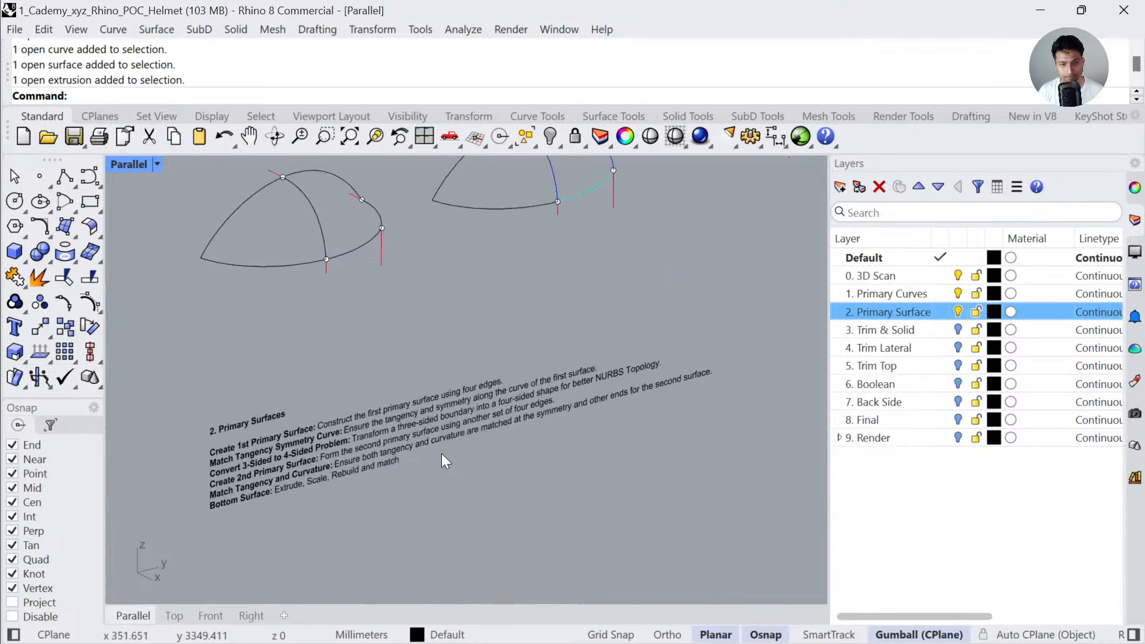
scroll(270, 477, down, 6)
shift+right_drag(613, 355, 524, 404)
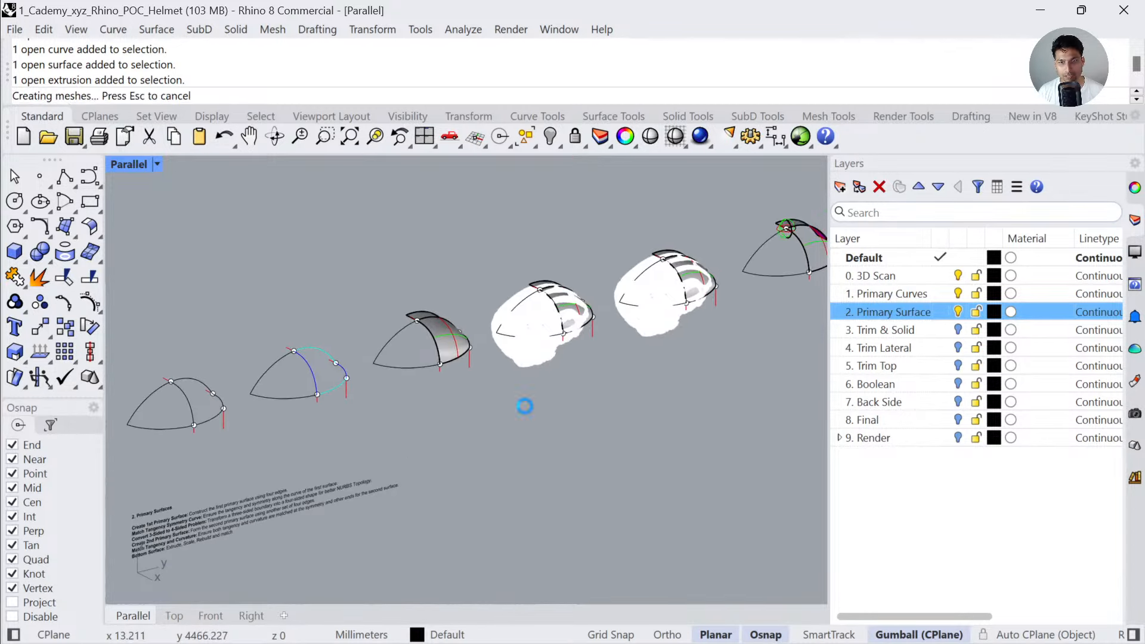
shift+right_drag(819, 249, 720, 292)
click(724, 278)
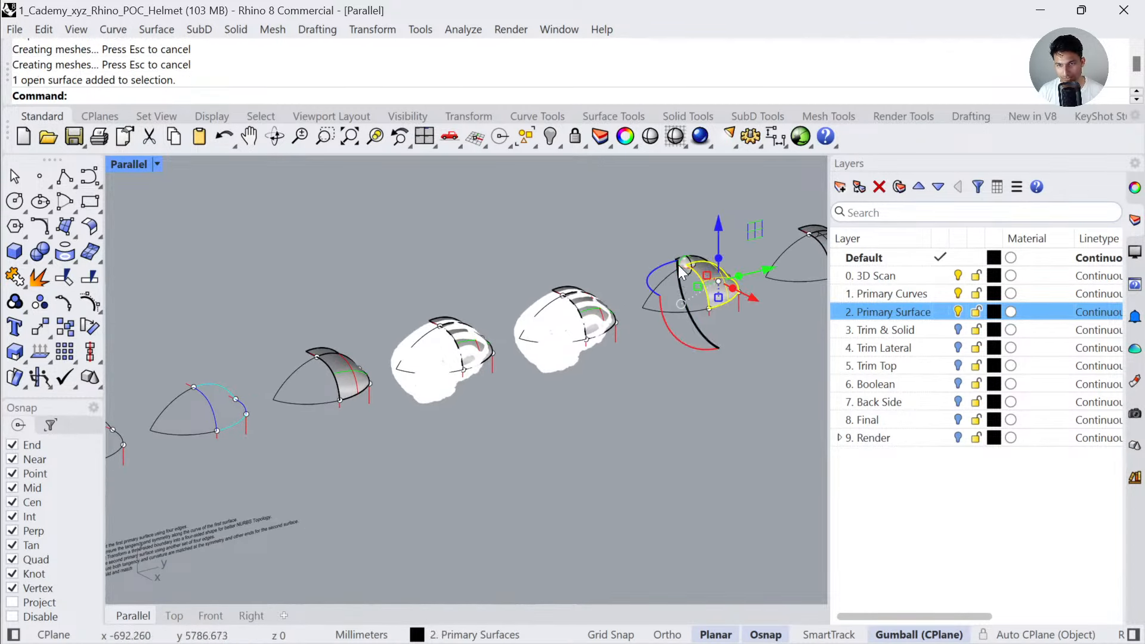
scroll(680, 275, up, 4)
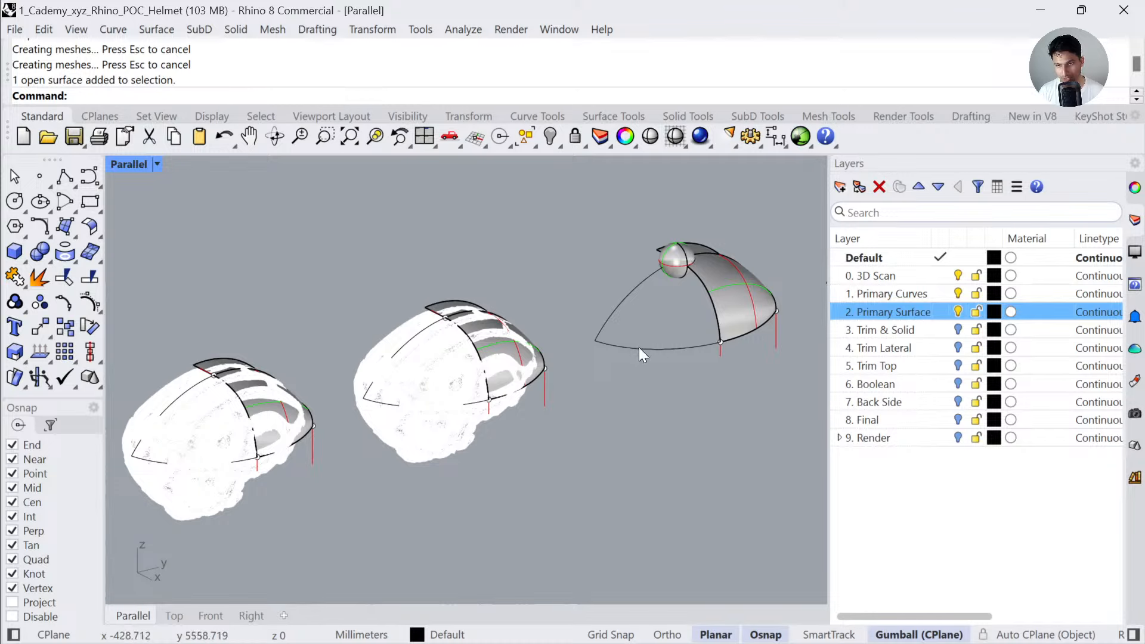
scroll(607, 313, down, 6)
scroll(384, 402, up, 6)
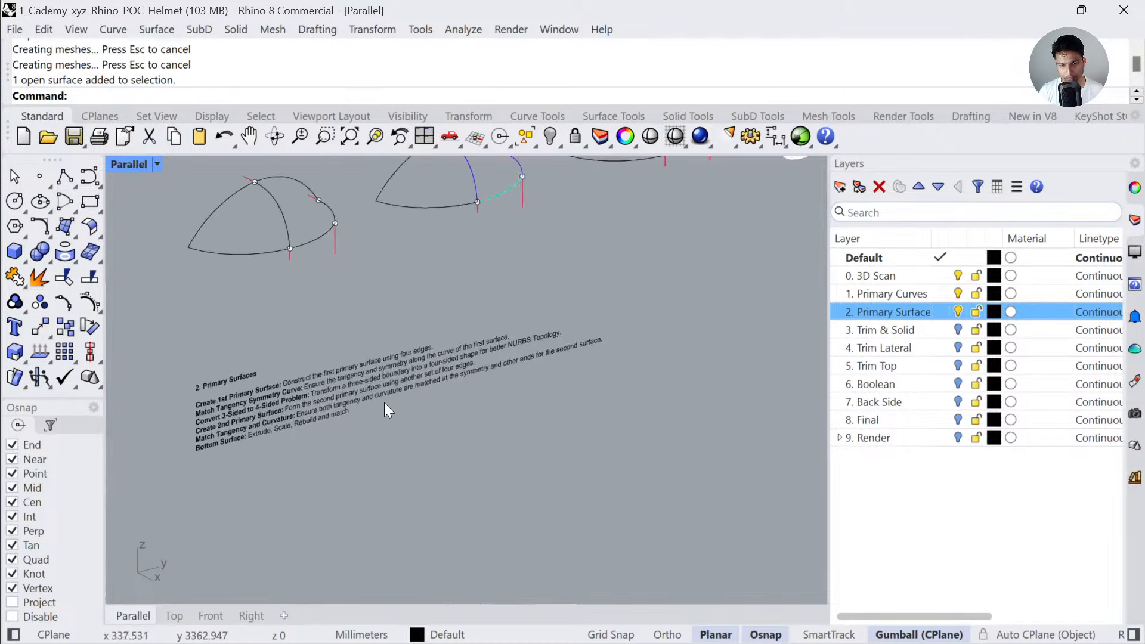
shift+right_drag(257, 434, 310, 432)
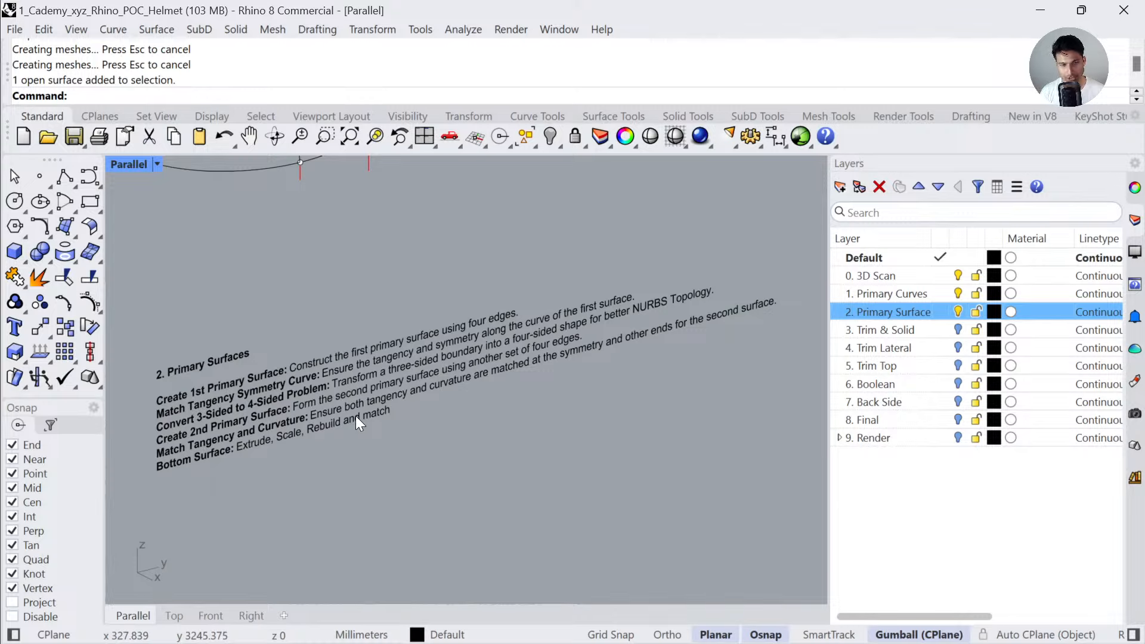
- Review the remaining primary surface stages along the row, from the notes through to the bottom surfaces
scroll(357, 417, down, 4)
shift+right_drag(374, 426, 294, 479)
scroll(294, 480, down, 6)
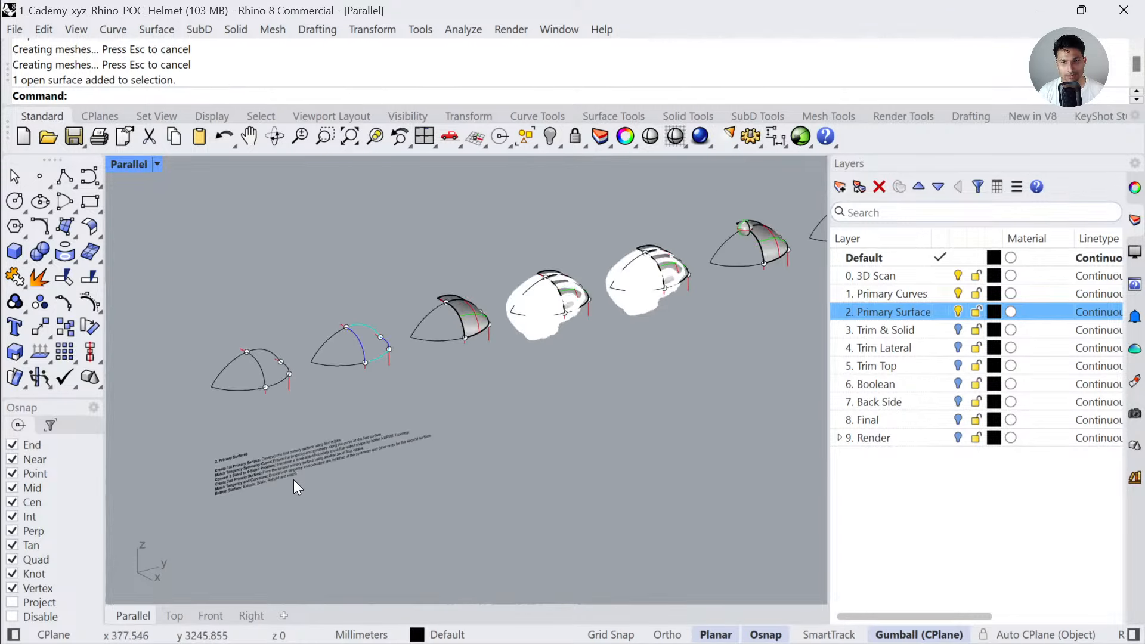
shift+right_drag(582, 404, 214, 528)
shift+right_drag(660, 373, 358, 447)
shift+right_drag(721, 364, 374, 458)
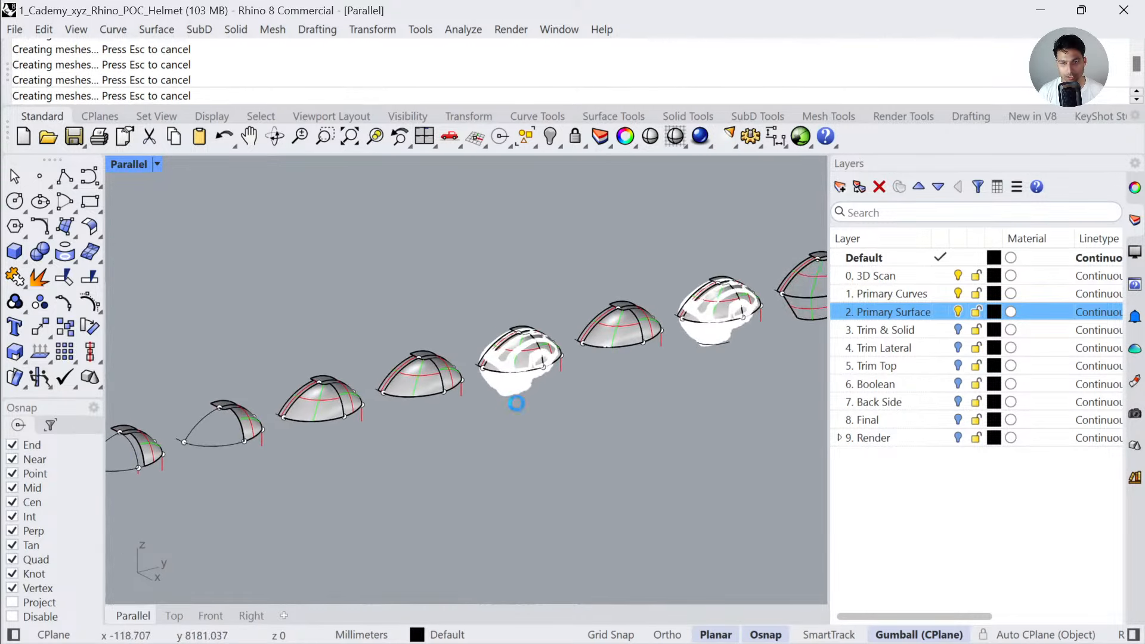
shift+right_drag(672, 348, 490, 416)
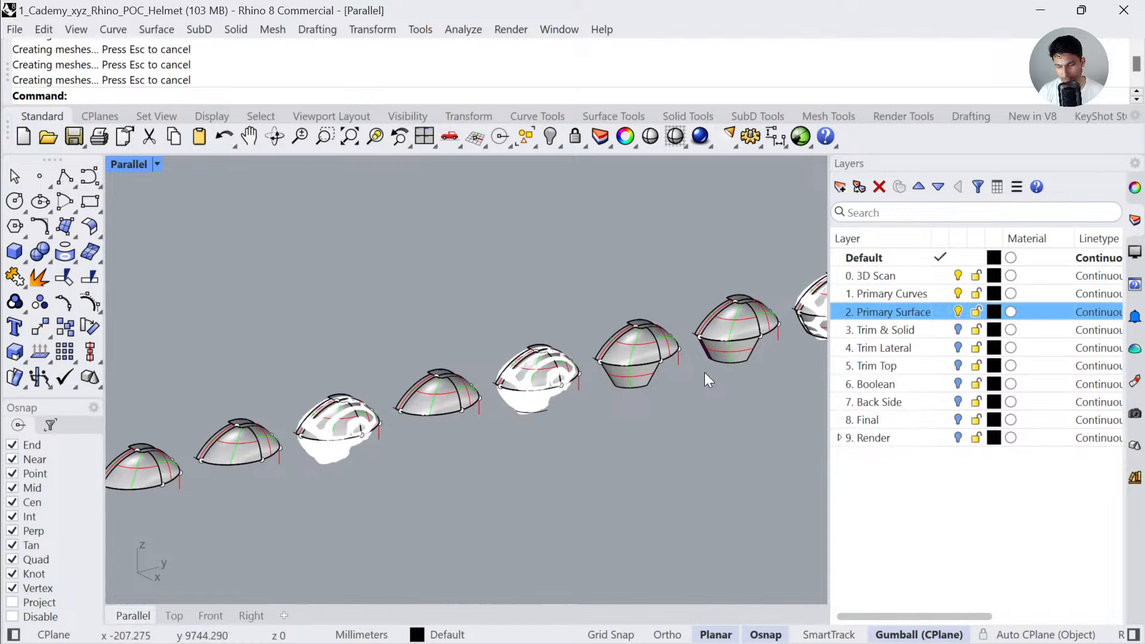
scroll(704, 372, down, 6)
shift+right_drag(358, 461, 604, 383)
shift+right_drag(232, 446, 436, 404)
scroll(345, 423, up, 12)
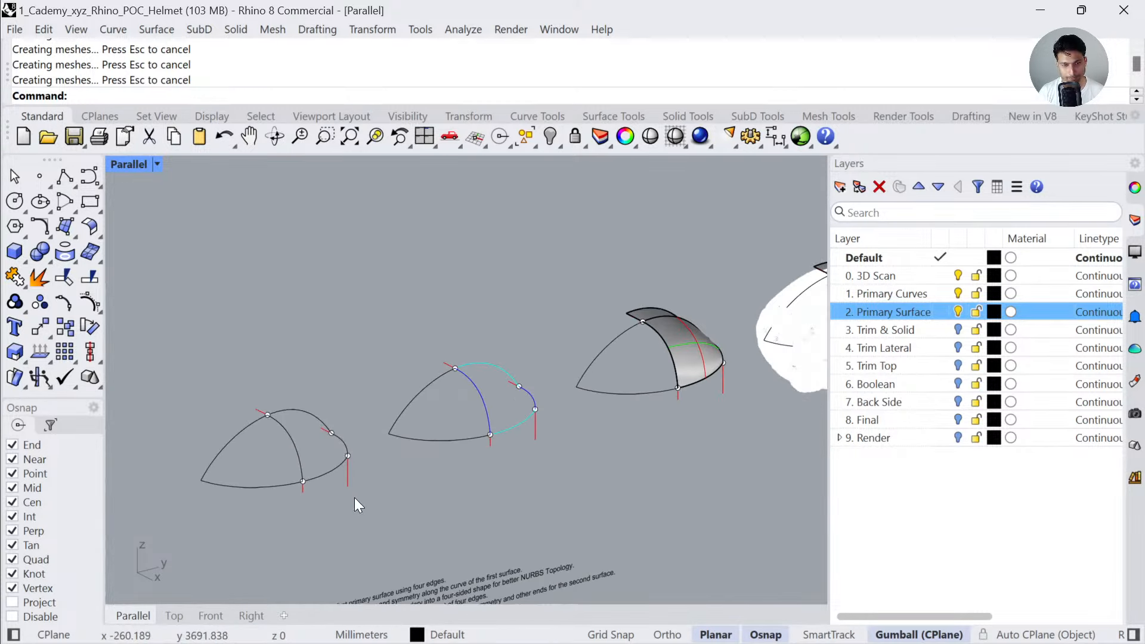
- Split the first set's upper outline curve, using the middle arc as the cutting object
drag(354, 497, 266, 402)
text(zs)
key(Return)
right_drag(266, 402, 508, 450)
scroll(508, 450, down, 6)
click(557, 430)
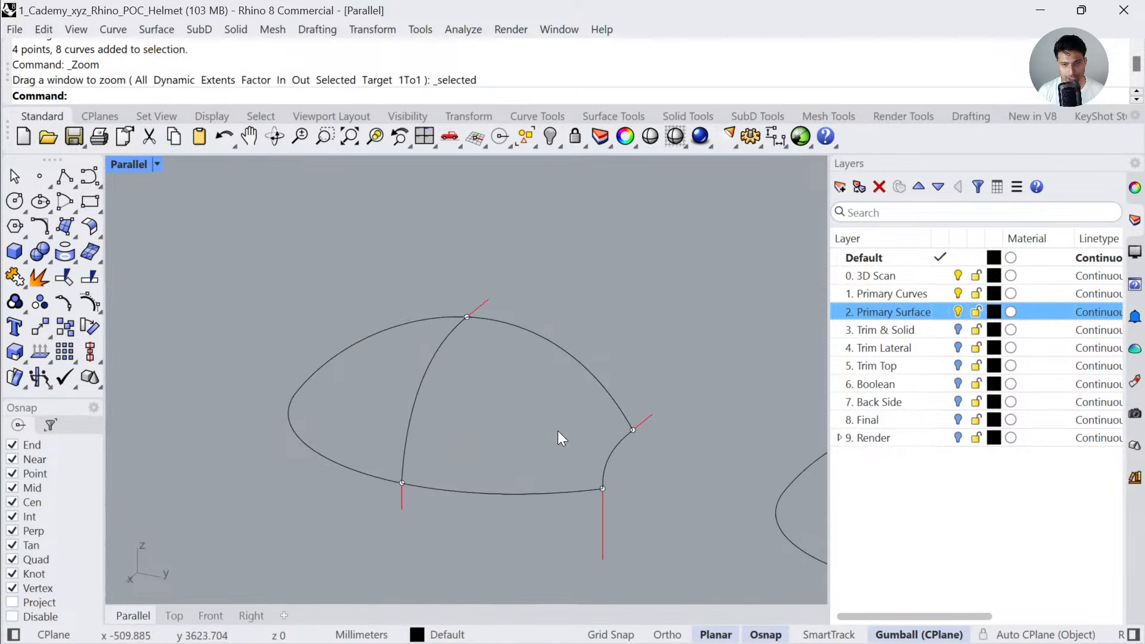
click(553, 347)
click(505, 499)
click(546, 423)
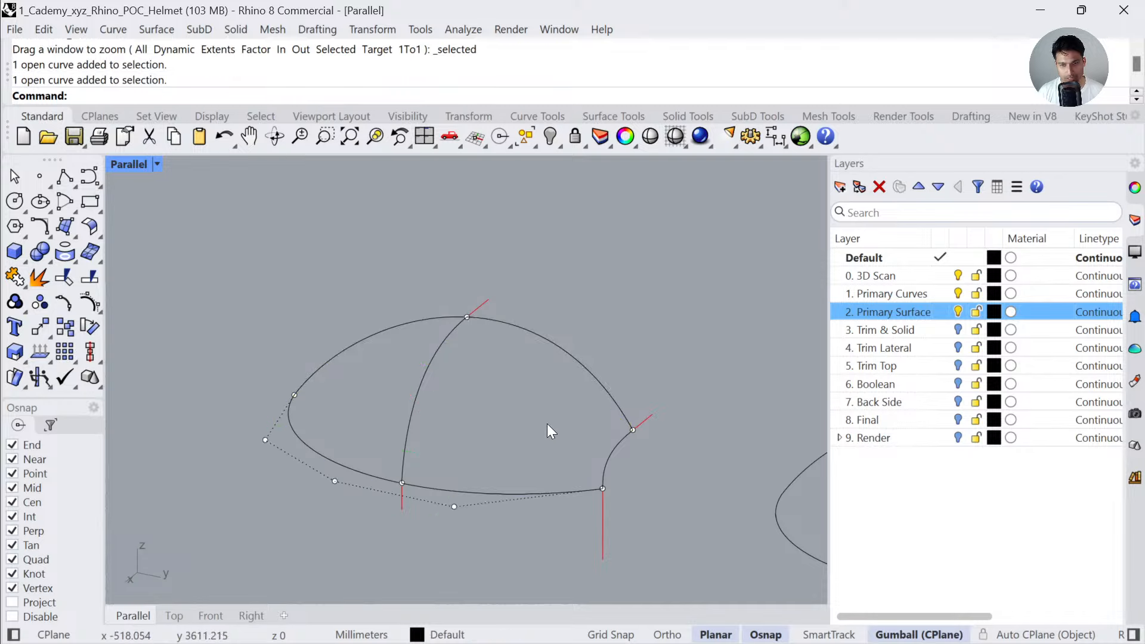
click(96, 276)
click(537, 339)
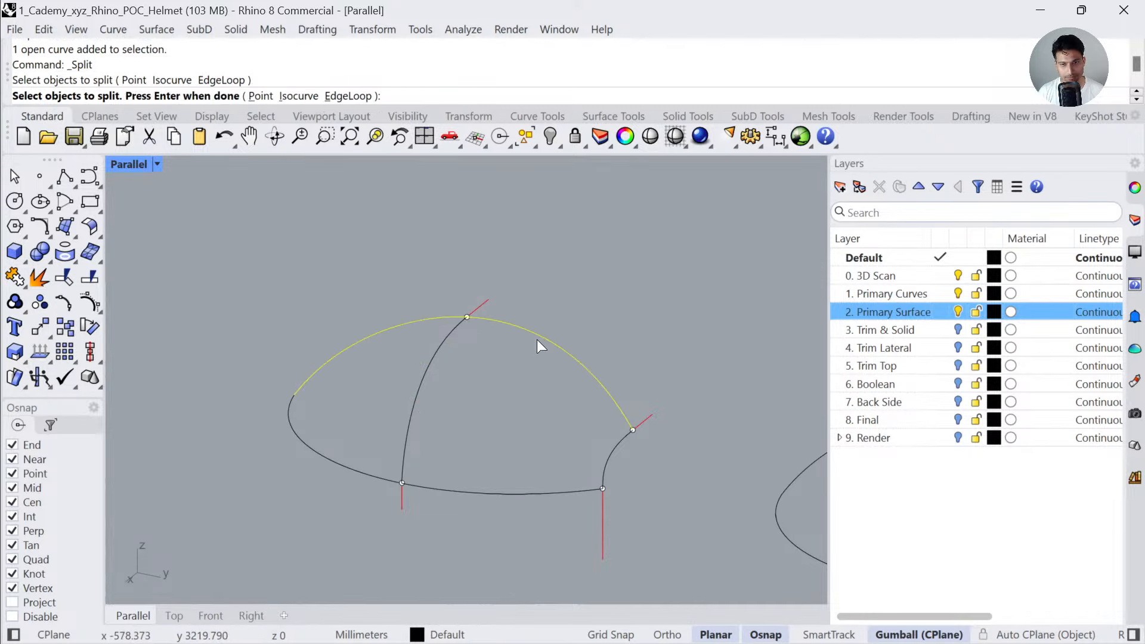
key(Return)
click(440, 349)
key(Return)
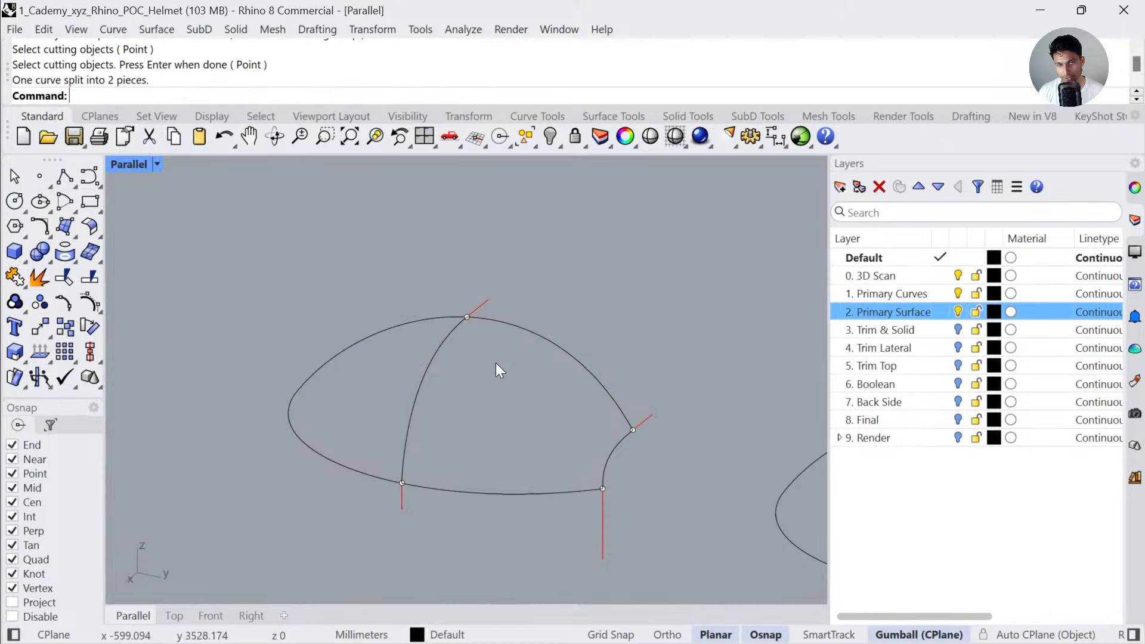
- Split the first set's lower outline curve with the same middle arc and select the resulting pieces to check them
click(525, 329)
click(447, 463)
click(445, 488)
key(Return)
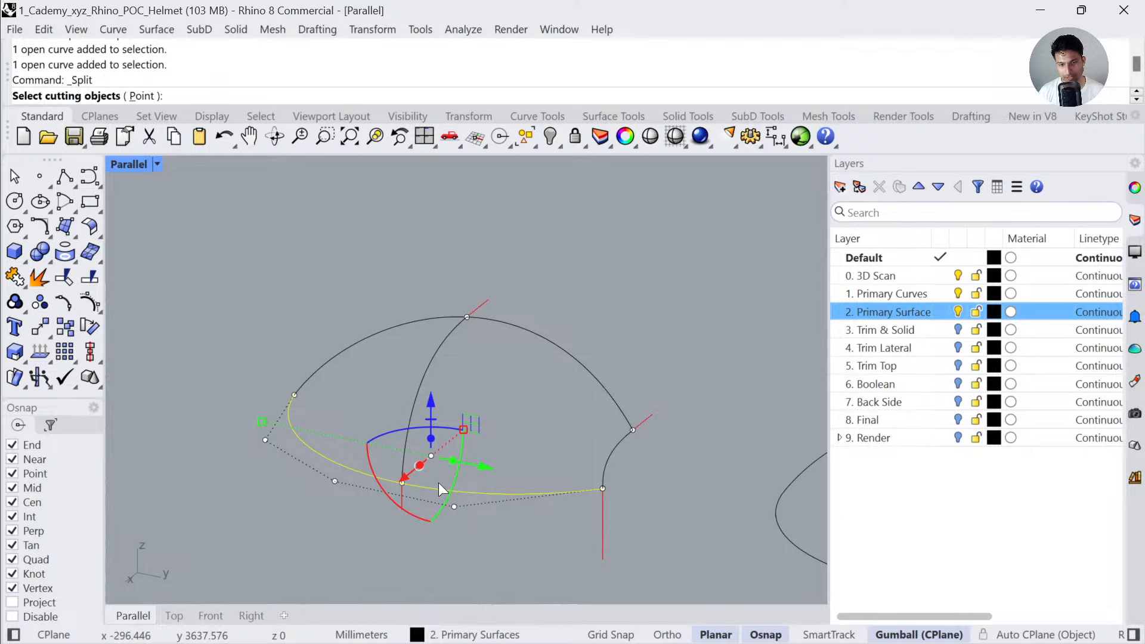
click(428, 377)
key(Return)
key(Escape)
click(467, 493)
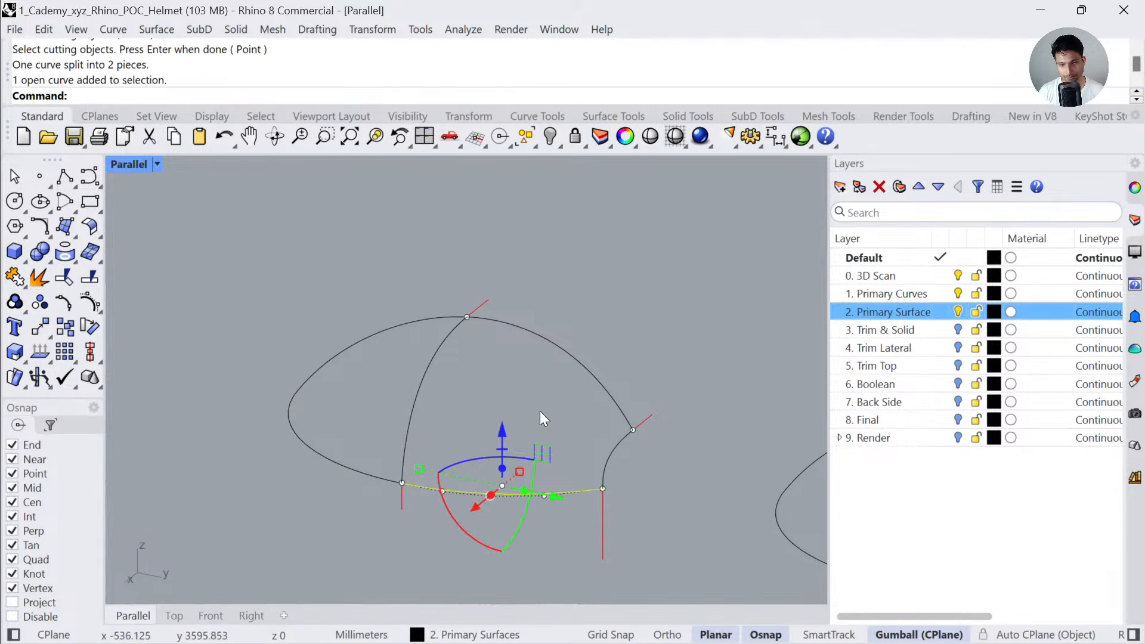
shift+click(571, 356)
scroll(573, 345, down, 8)
key(Escape)
- Try to shift the whole first curve set 400 mm along the Y axis
right_drag(607, 338, 585, 379)
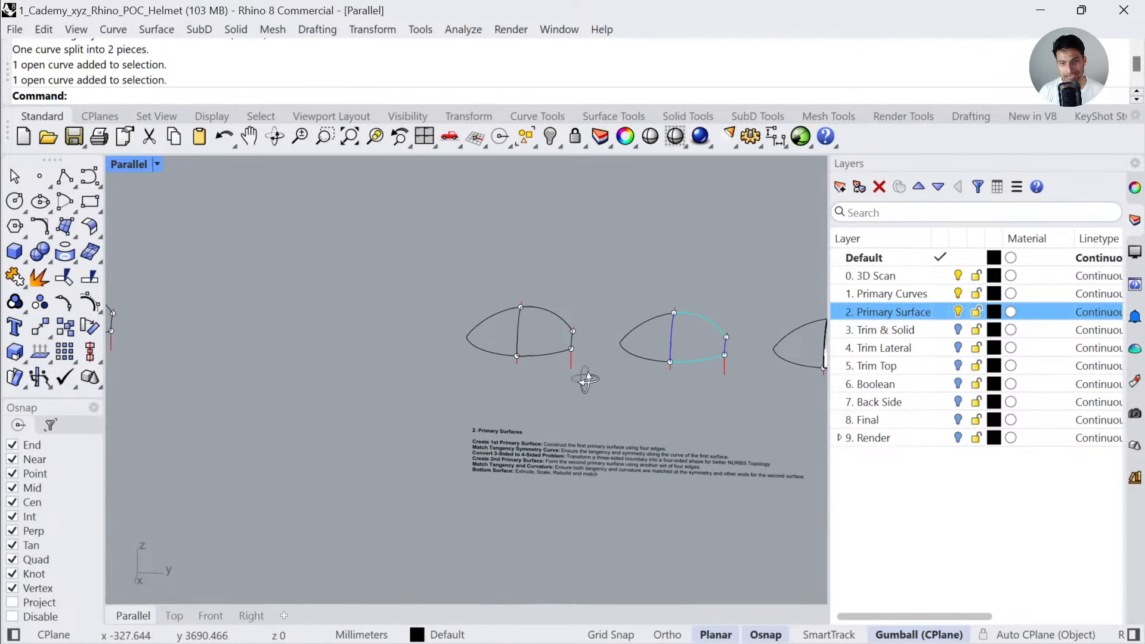
drag(466, 381, 467, 380)
scroll(570, 357, up, 2)
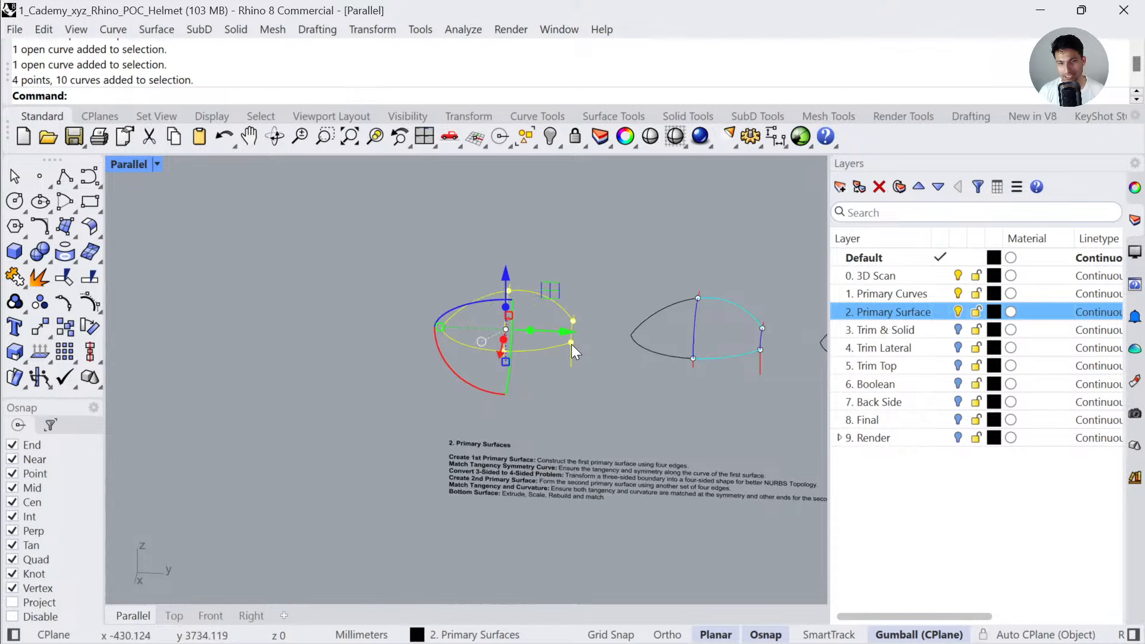
click(568, 333)
text(400)
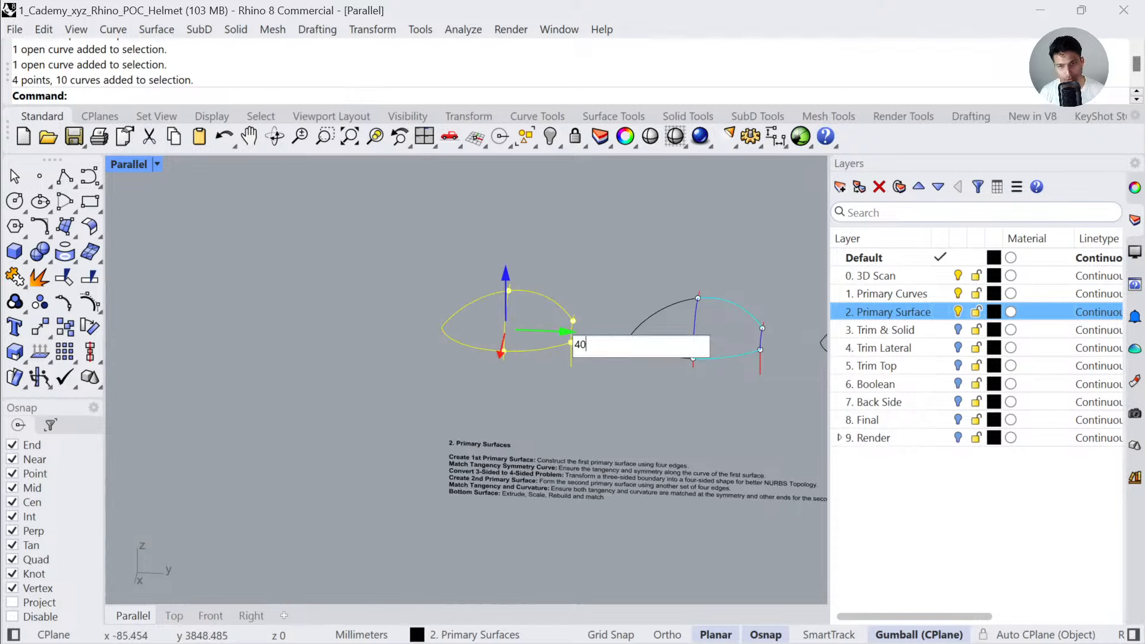
key(Return)
key(ctrl+z)
- Try copying the whole first curve set in the negative Y direction, away from the coloured set
right_drag(610, 414, 506, 378)
text(zs)
key(Return)
scroll(506, 379, down, 10)
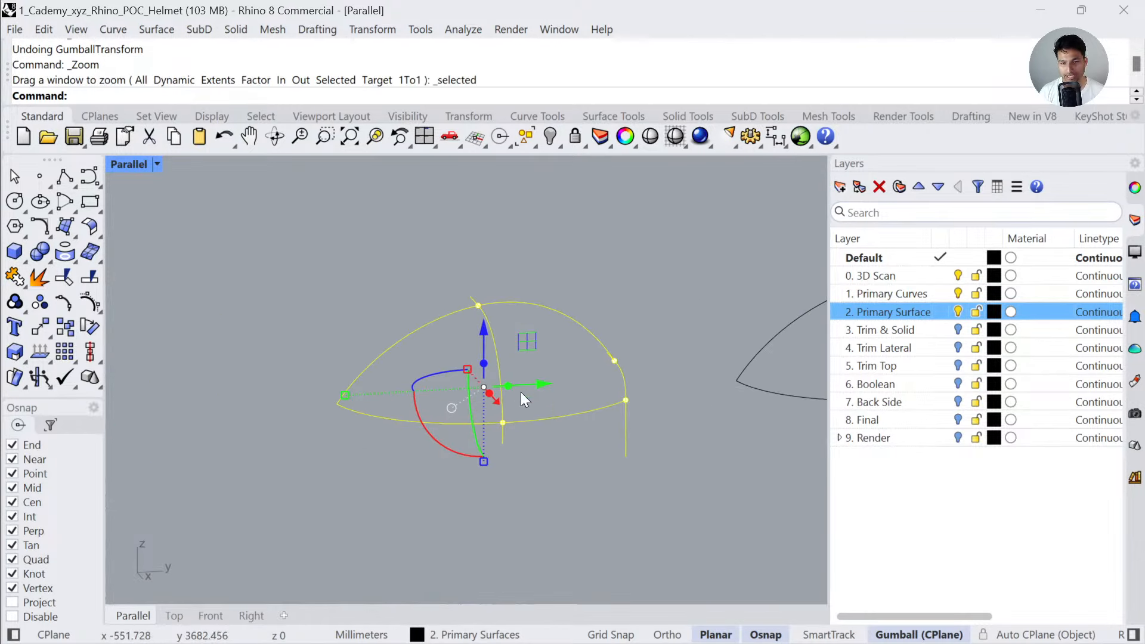
shift+right_drag(632, 404, 563, 439)
scroll(471, 392, down, 4)
click(480, 401)
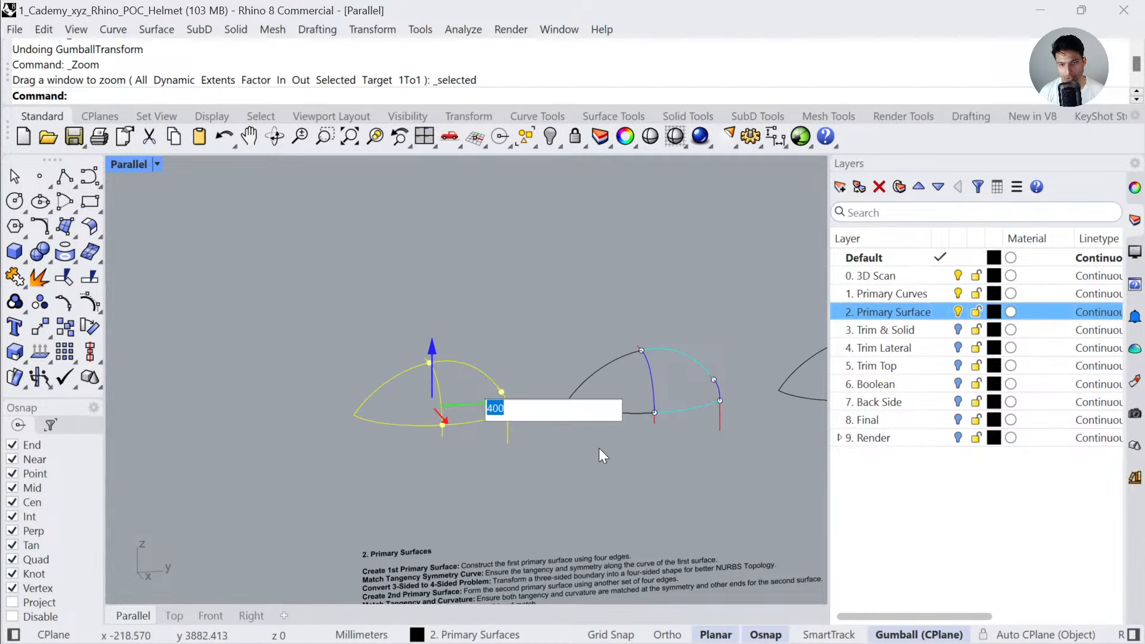
text(-4100)
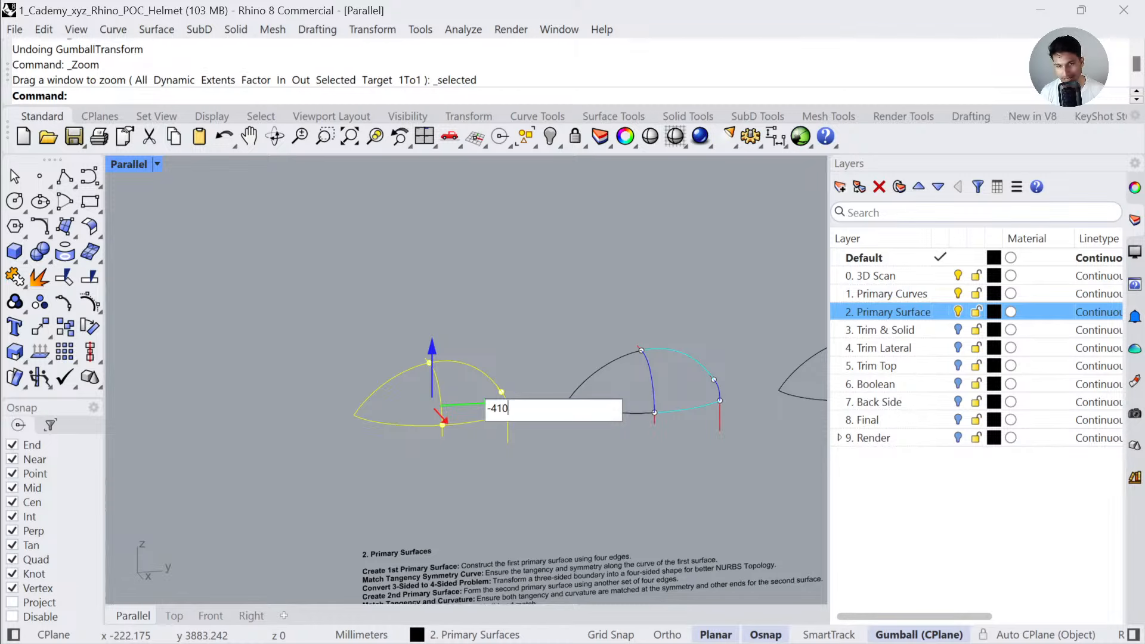
key(Return)
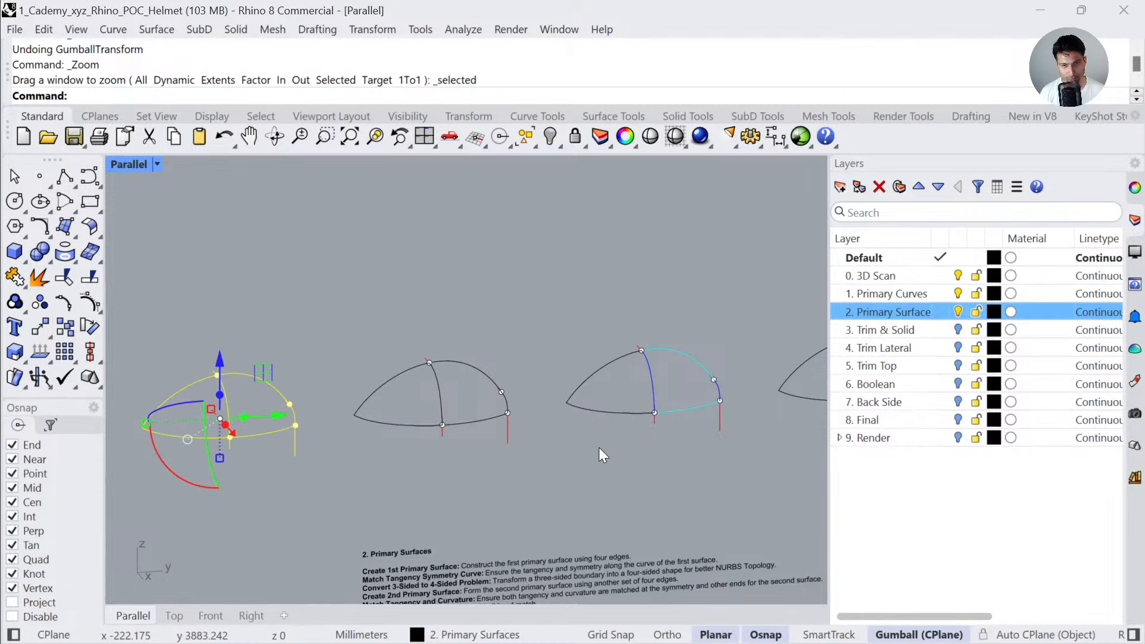
key(ctrl+z)
- Create the coloured set's first primary surface with Sweep 2 Rails, using the cyan curves as rails and blue curves as unchanged cross sections
drag(448, 356, 553, 475)
key(ctrl+alt+e)
key(Escape)
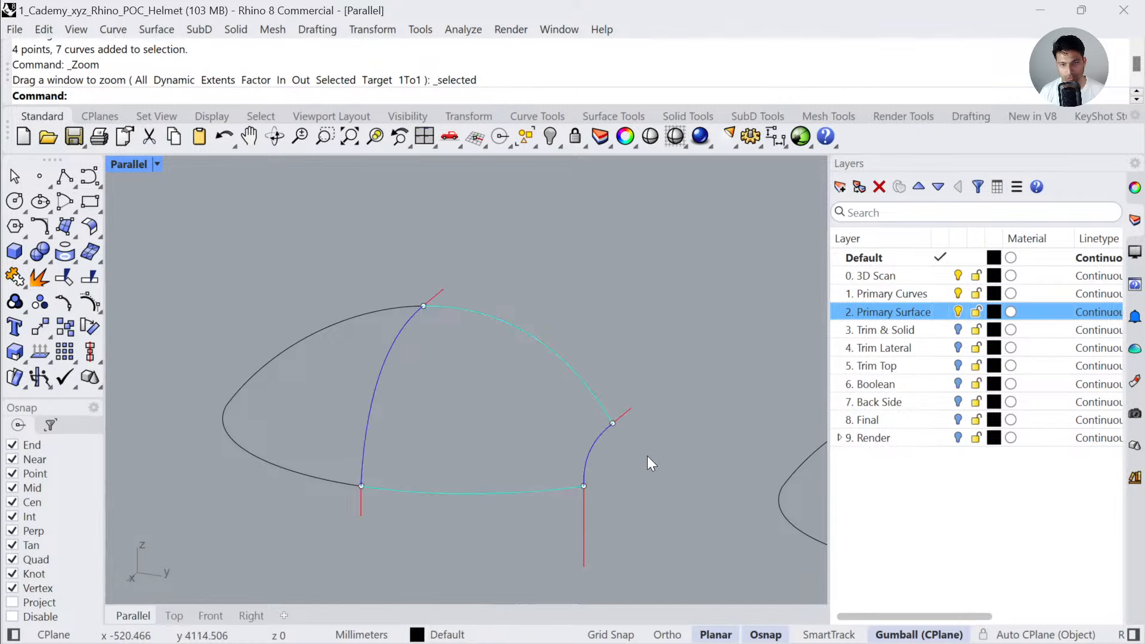
right_drag(647, 457, 632, 454)
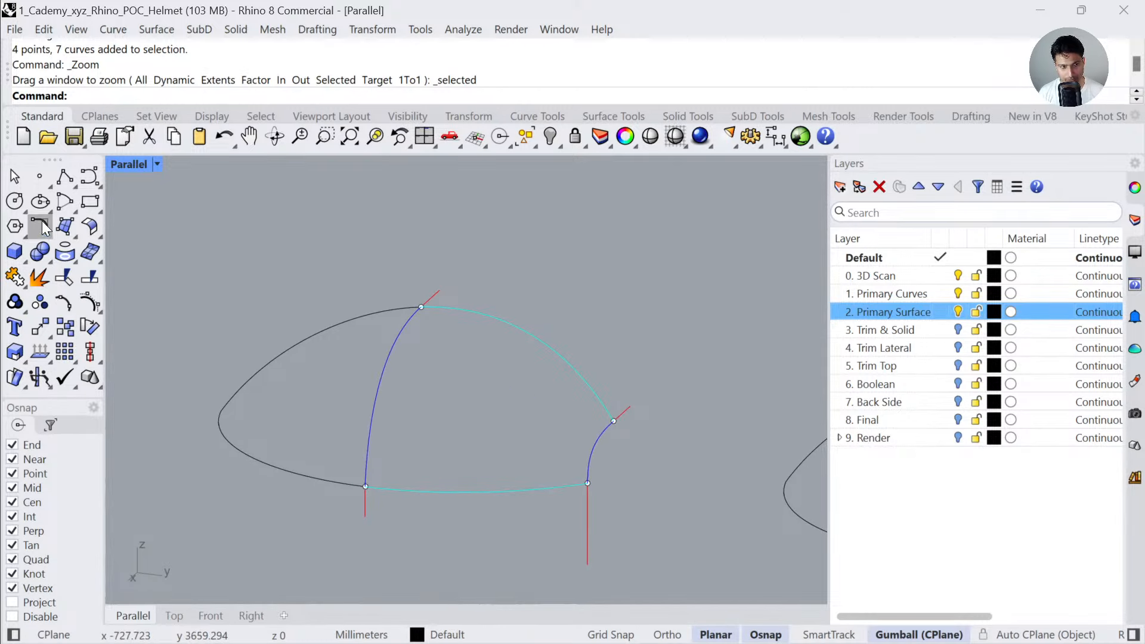
click(76, 235)
drag(169, 215, 242, 199)
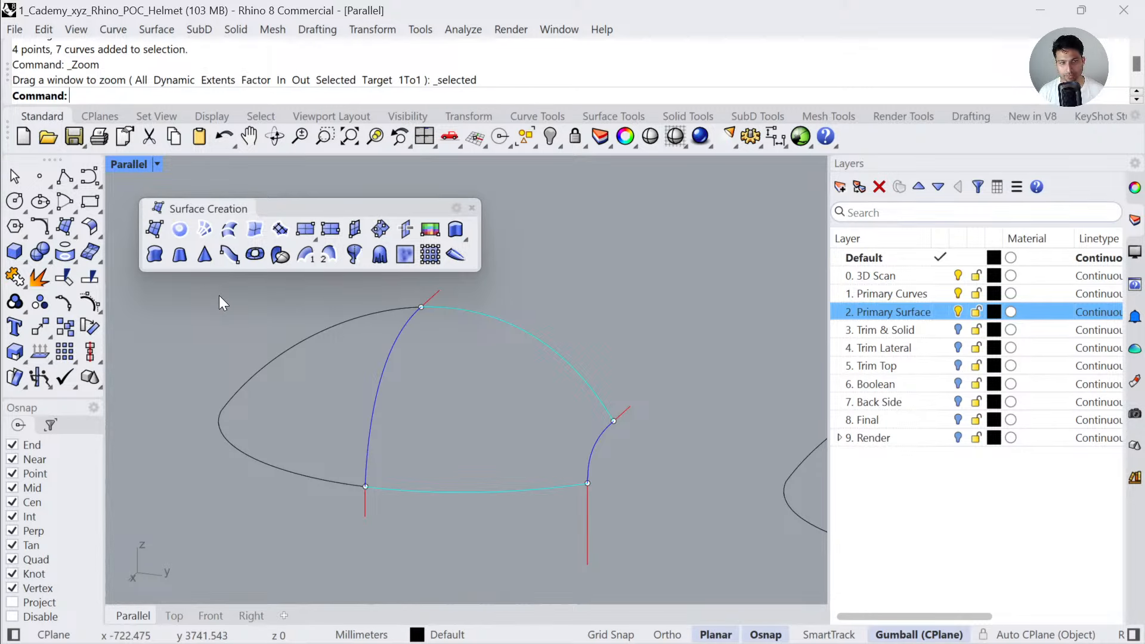
click(328, 257)
click(452, 308)
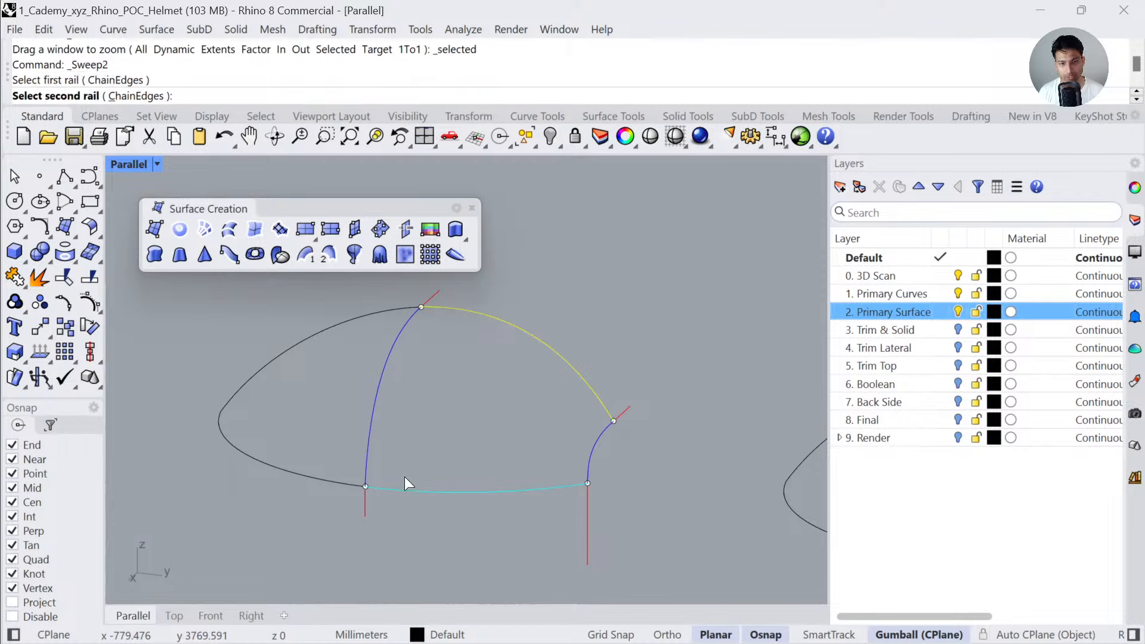
click(391, 491)
click(367, 470)
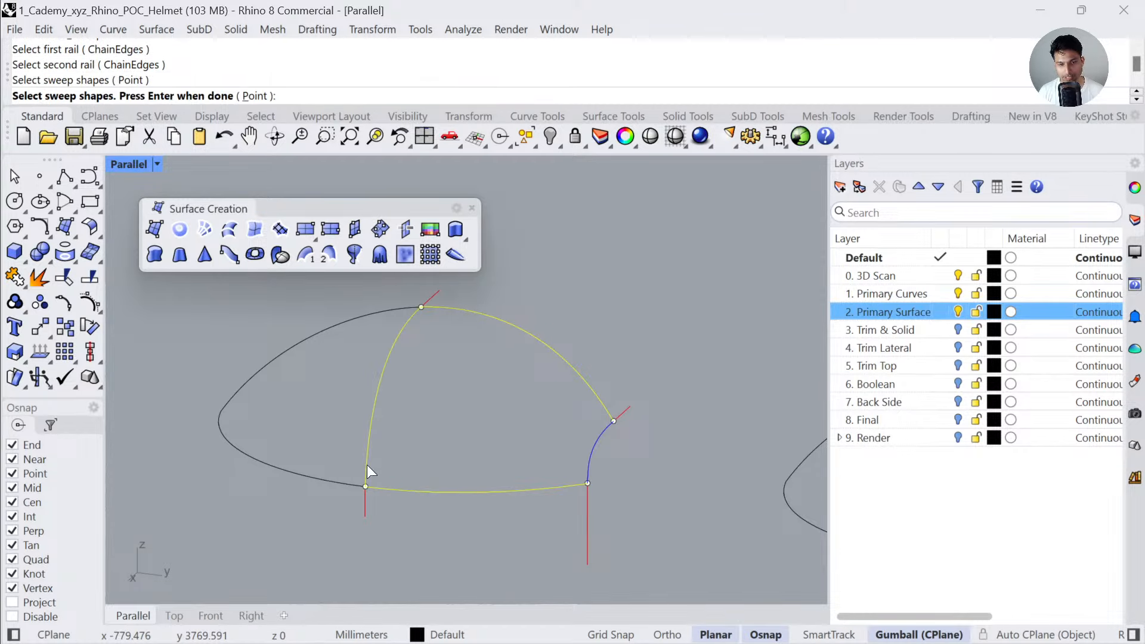
click(590, 471)
key(Return)
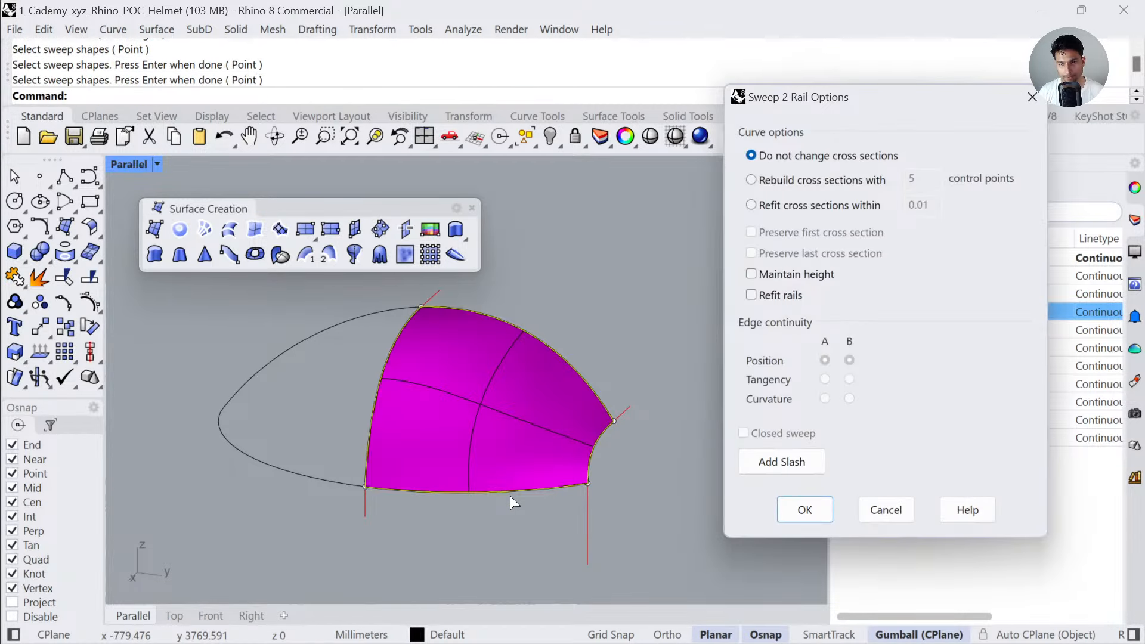
key(Return)
click(536, 535)
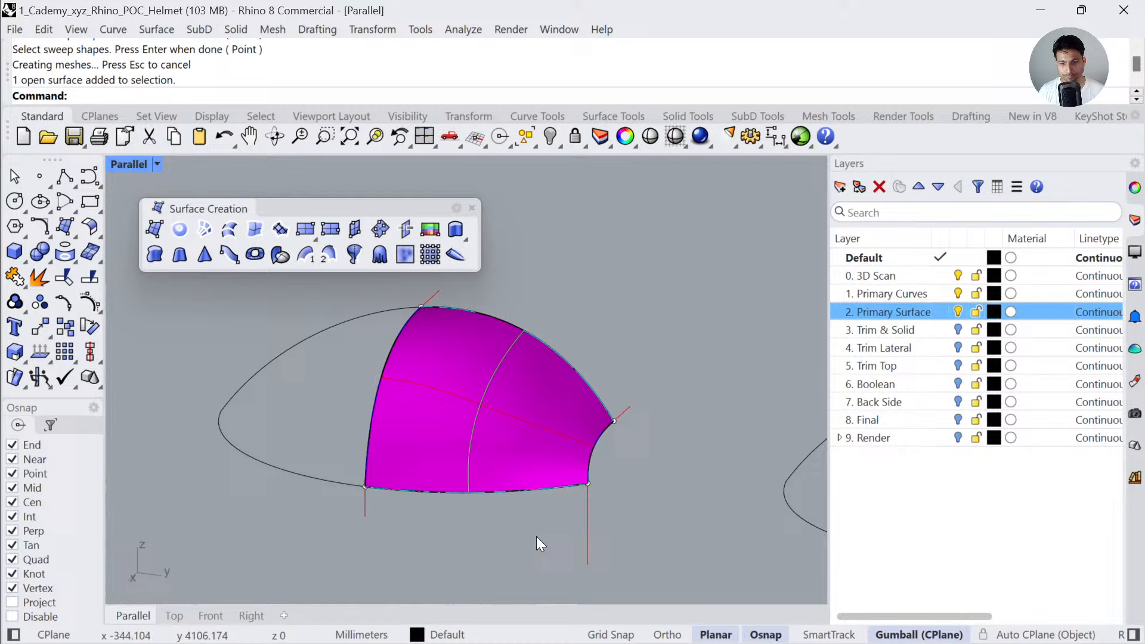
- Flip the swept surface's normal so that its grey front side faces outward
click(456, 405)
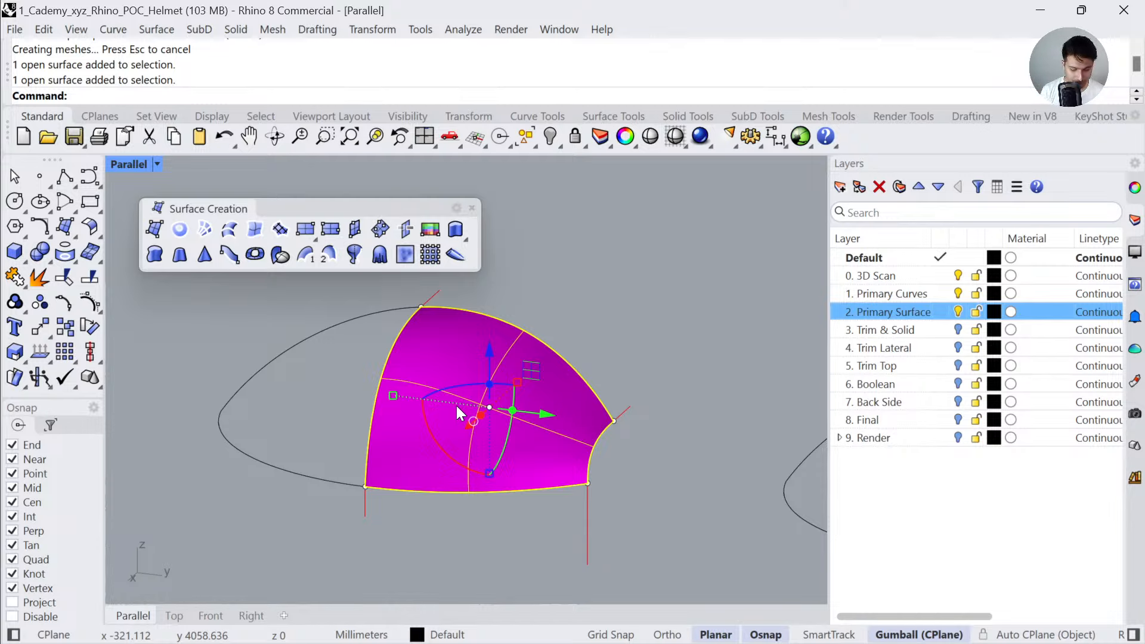
key(Return)
key(Return)
key(Return)
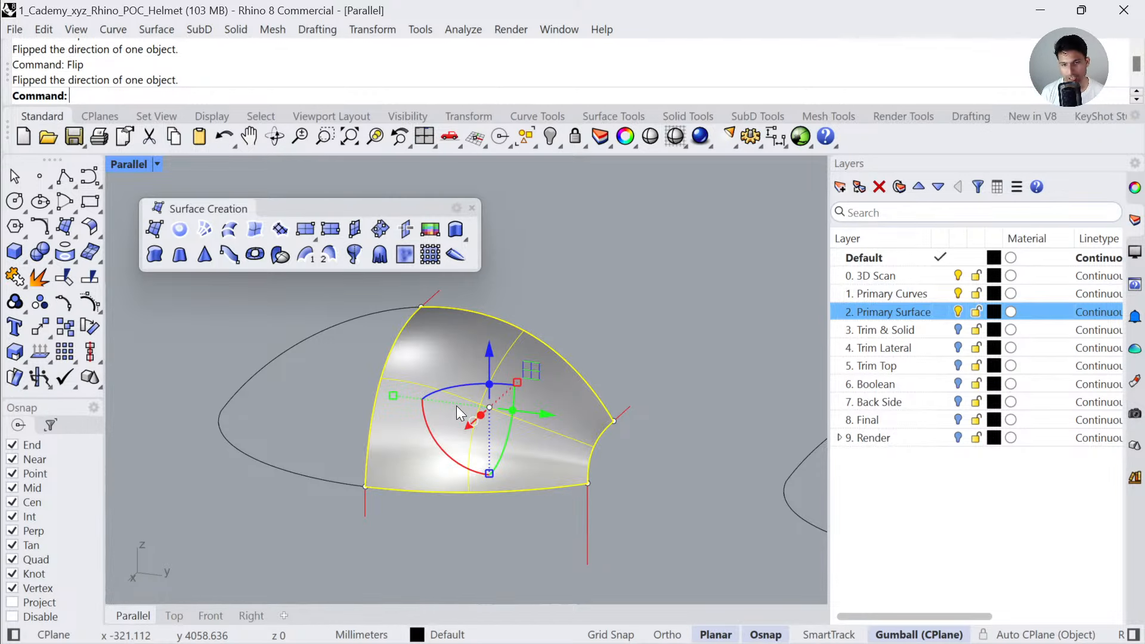
key(Return)
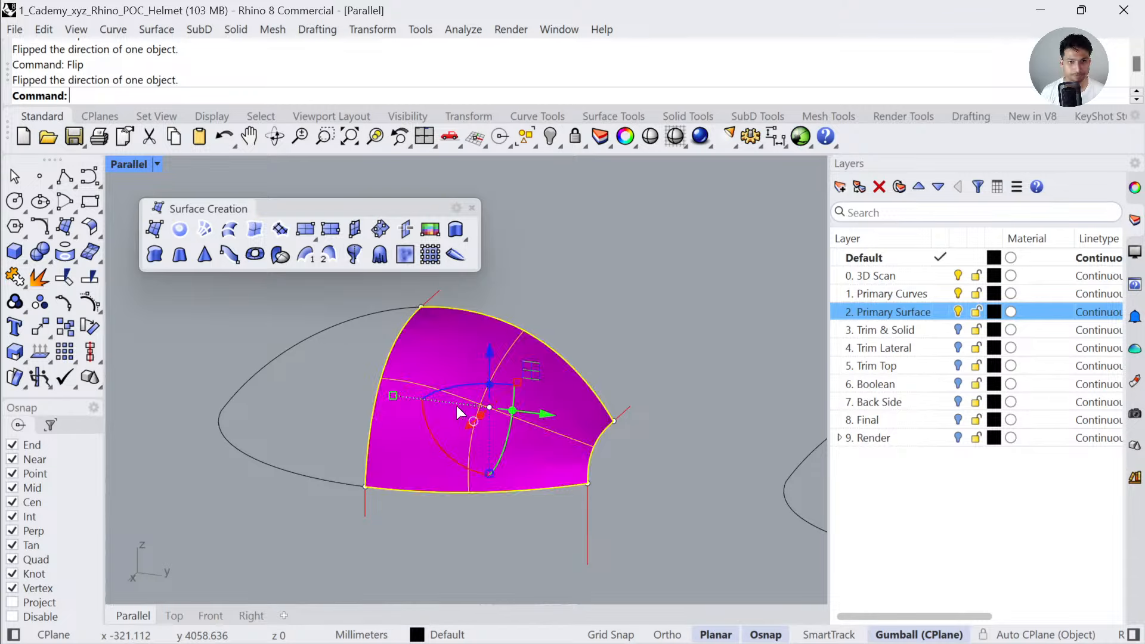
key(Return)
- Turn on the swept surface's control points and examine how its rows flow between the four boundary curves
click(627, 298)
click(473, 445)
text(zs)
key(Return)
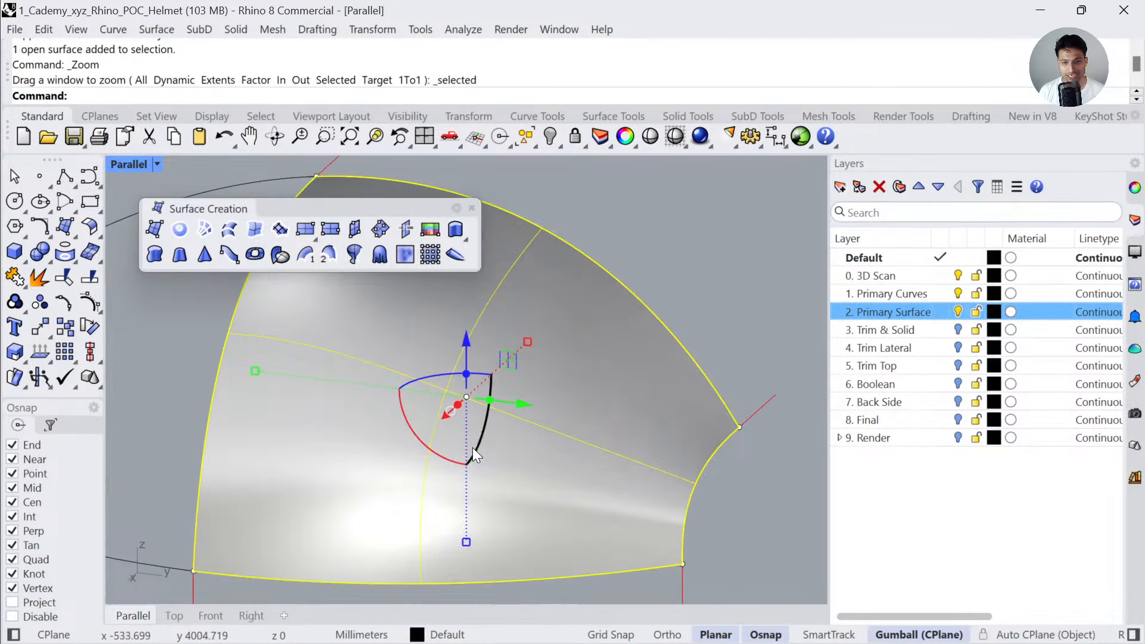
scroll(472, 447, down, 4)
right_drag(472, 448, 521, 457)
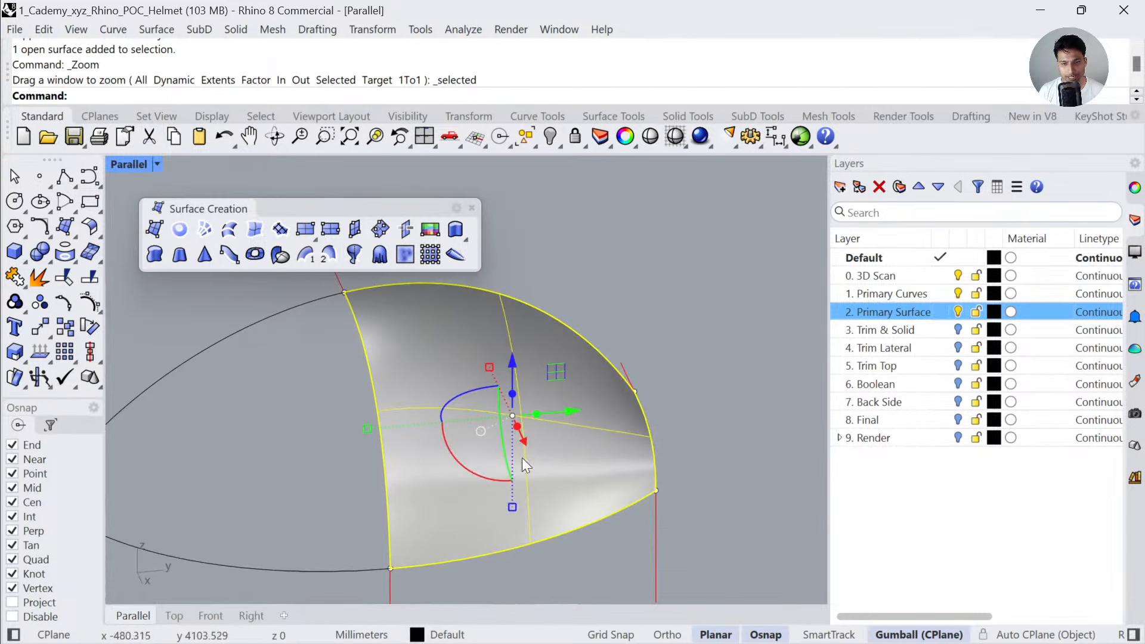
click(82, 296)
right_drag(483, 404, 511, 424)
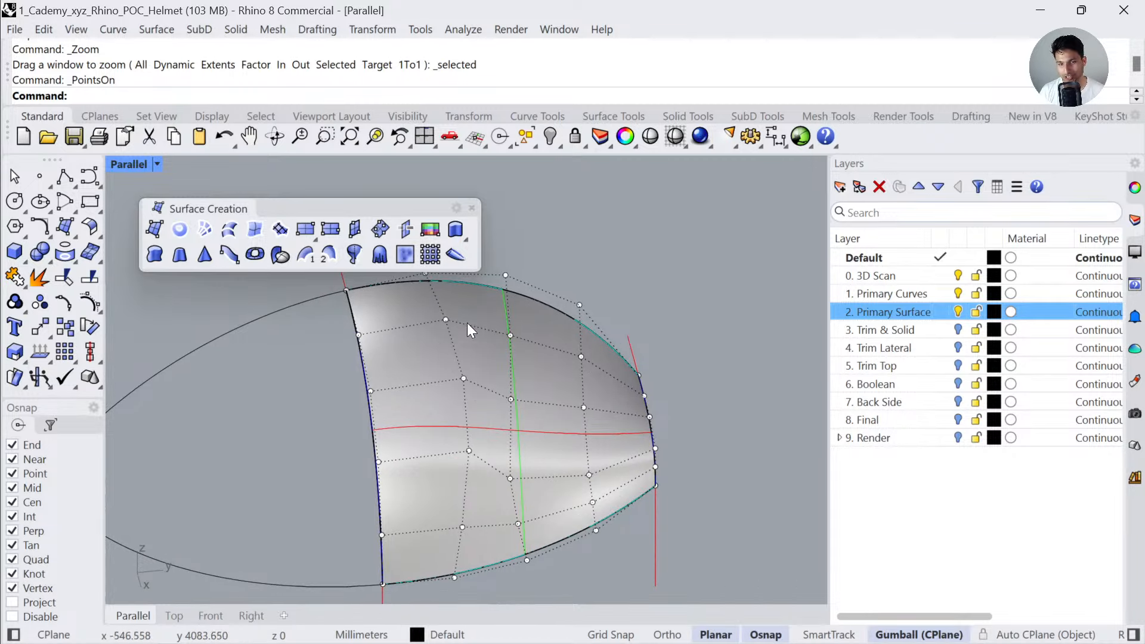
right_drag(556, 481, 524, 471)
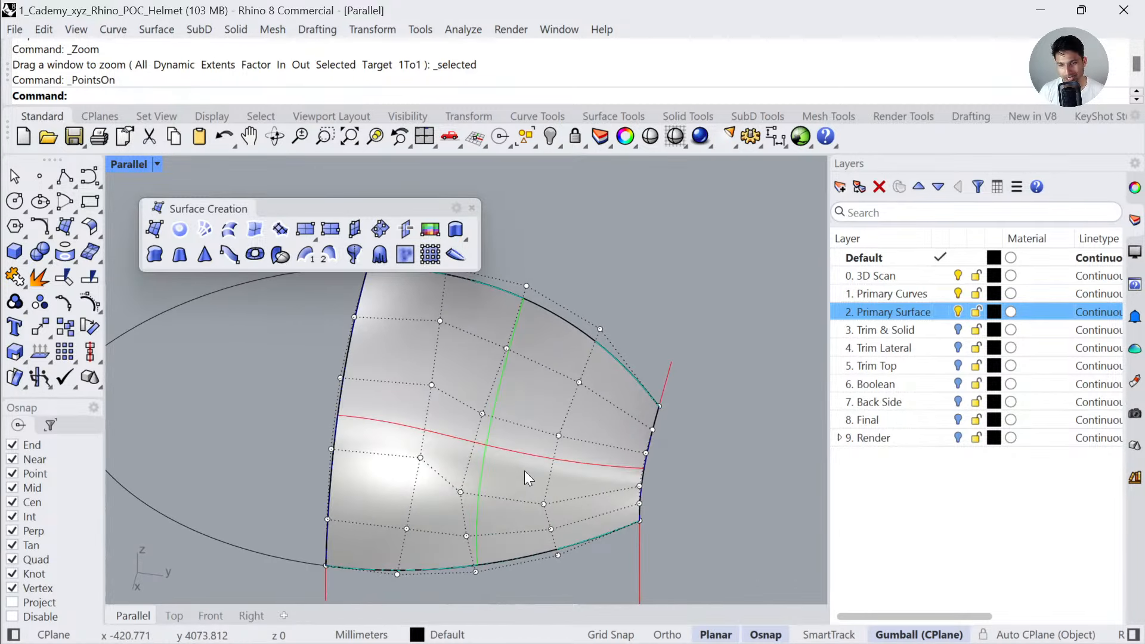
click(520, 466)
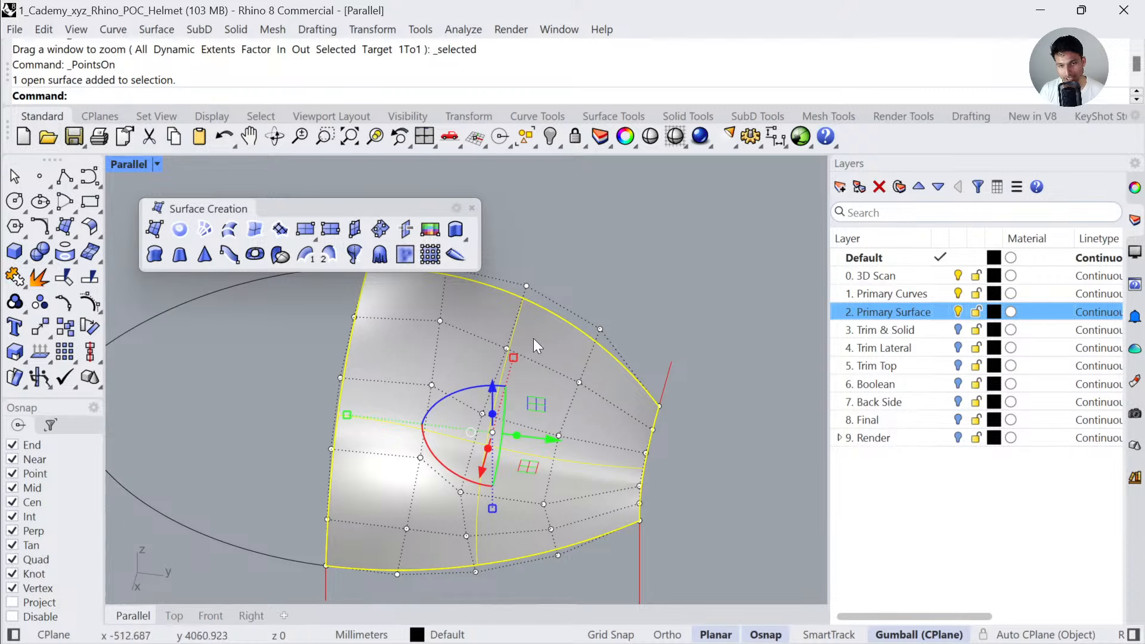
key(Escape)
- Move the swept surface upward, clear of the coloured boundary curves
scroll(491, 456, down, 3)
drag(498, 467, 542, 310)
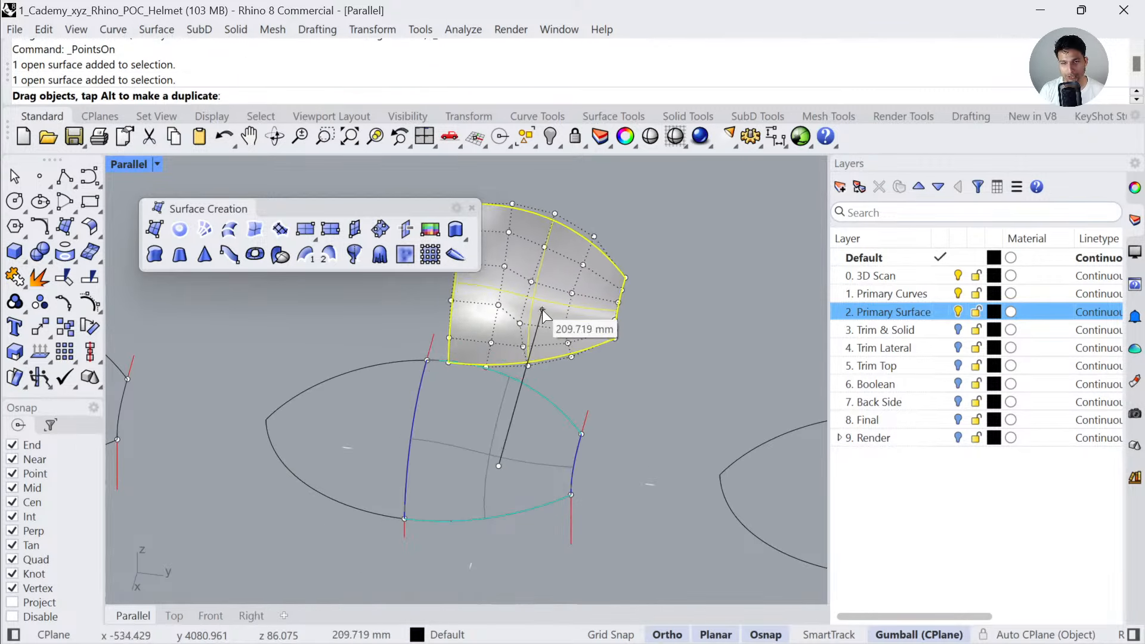
click(610, 327)
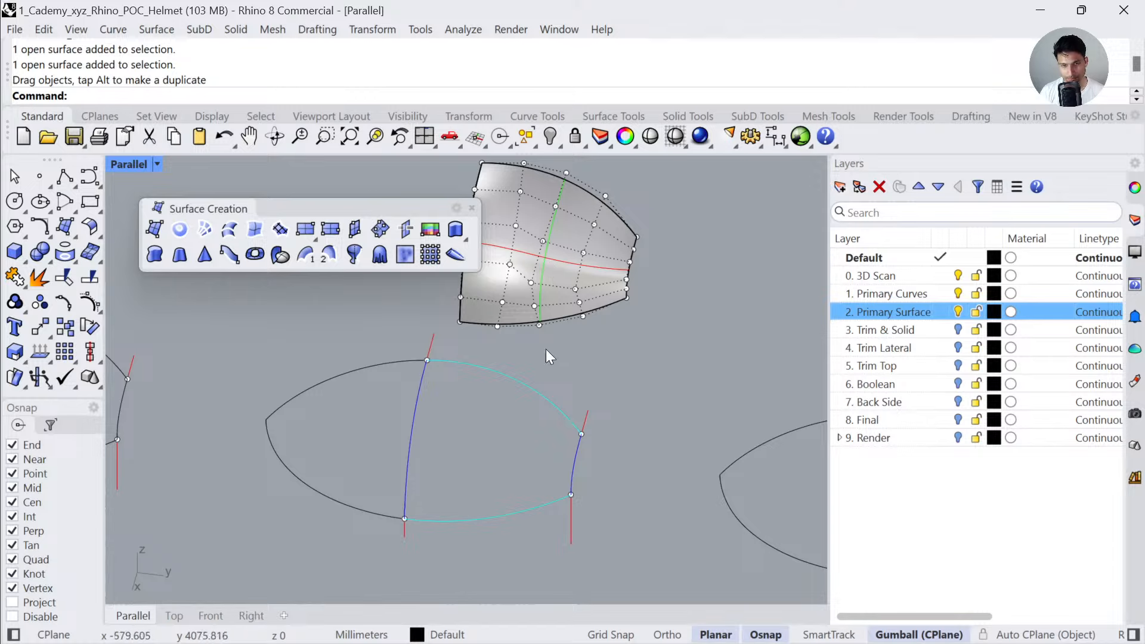
- Create a surface from the four coloured edge curves, the two cyan and two blue ones
right_drag(546, 352, 528, 405)
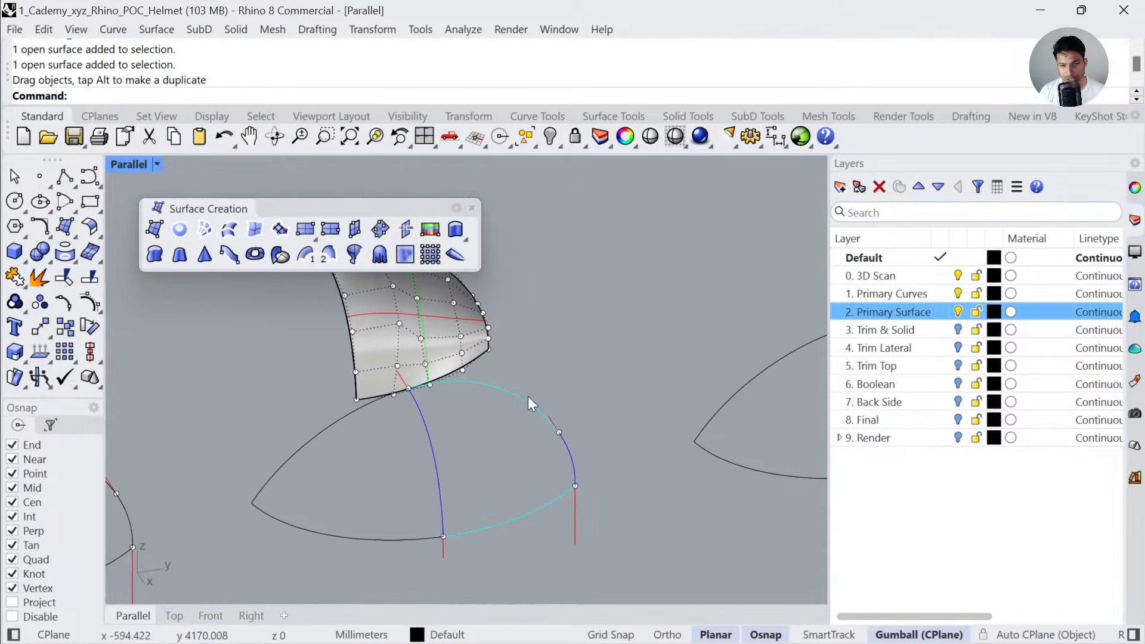
right_drag(467, 524, 481, 466)
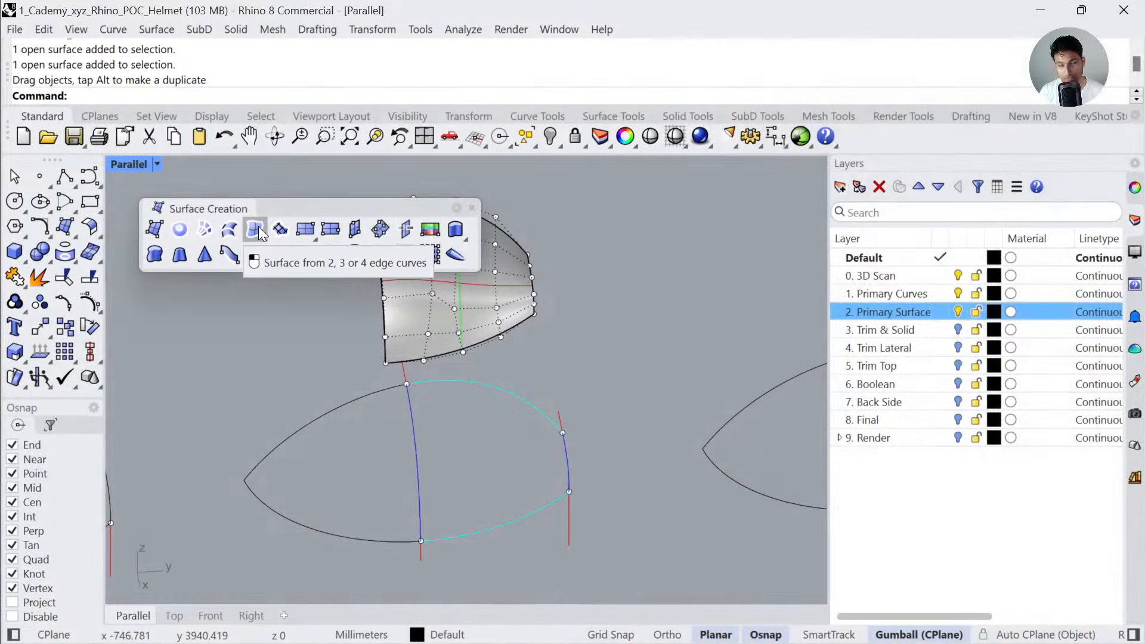
click(259, 233)
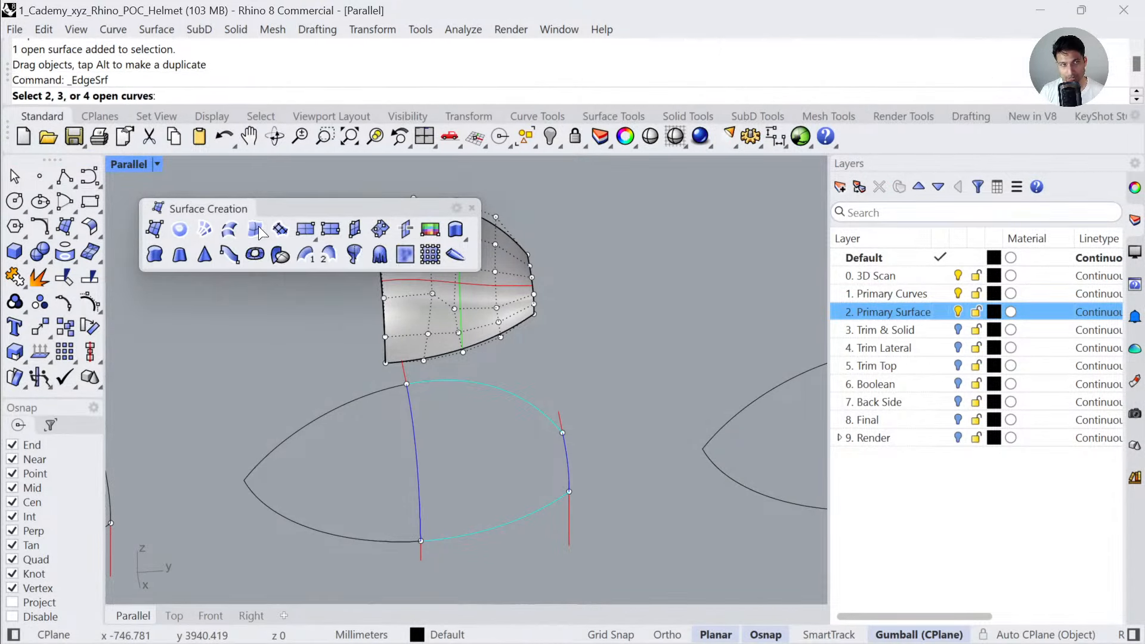
click(456, 383)
click(413, 425)
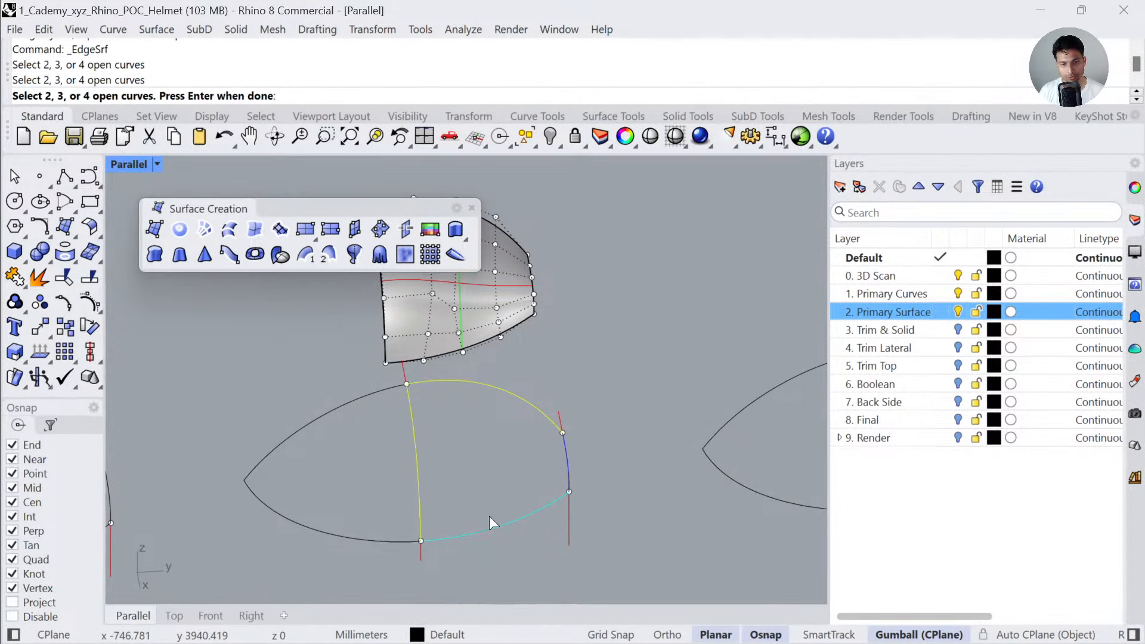
click(518, 505)
click(563, 468)
- Flip the four-edge surface's direction and turn on its control points
click(516, 473)
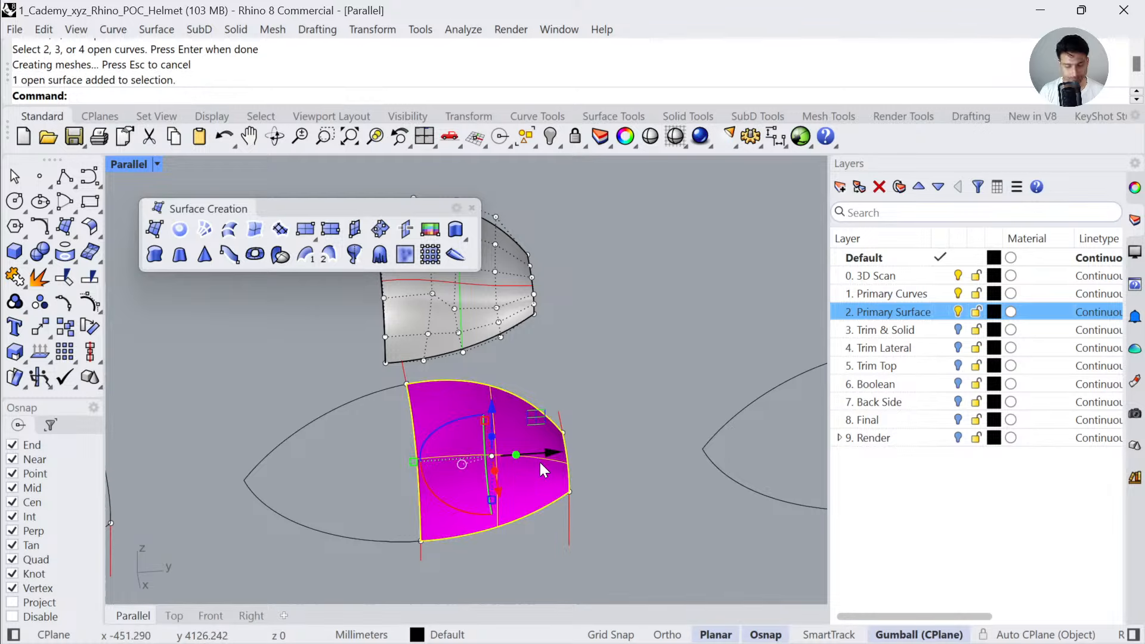
text(flip)
key(Return)
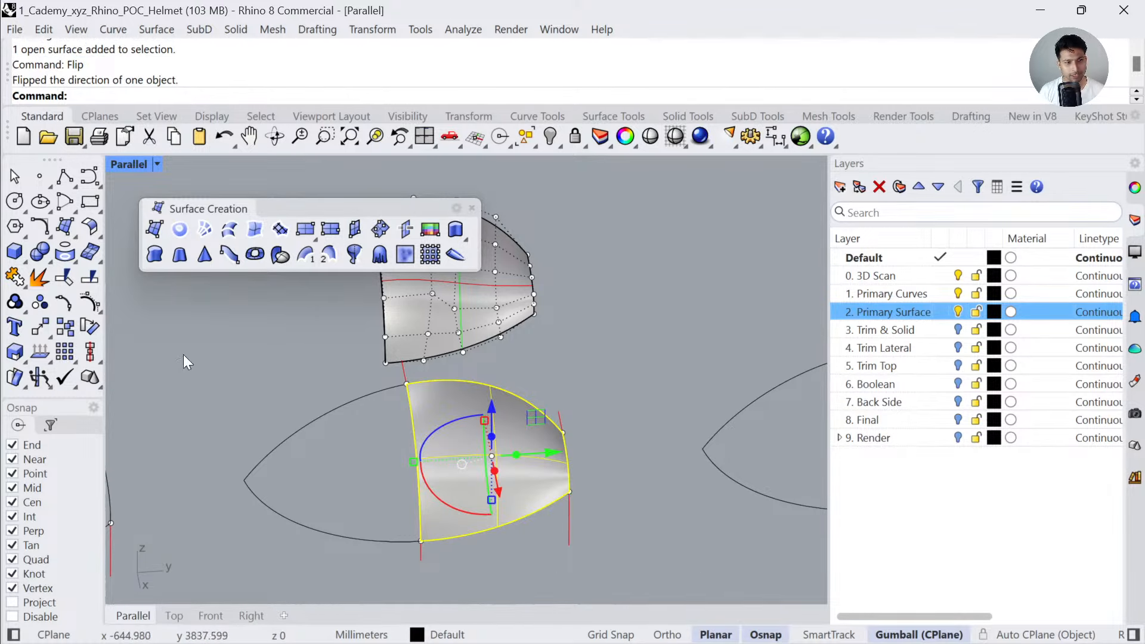
click(92, 301)
right_drag(535, 381, 574, 403)
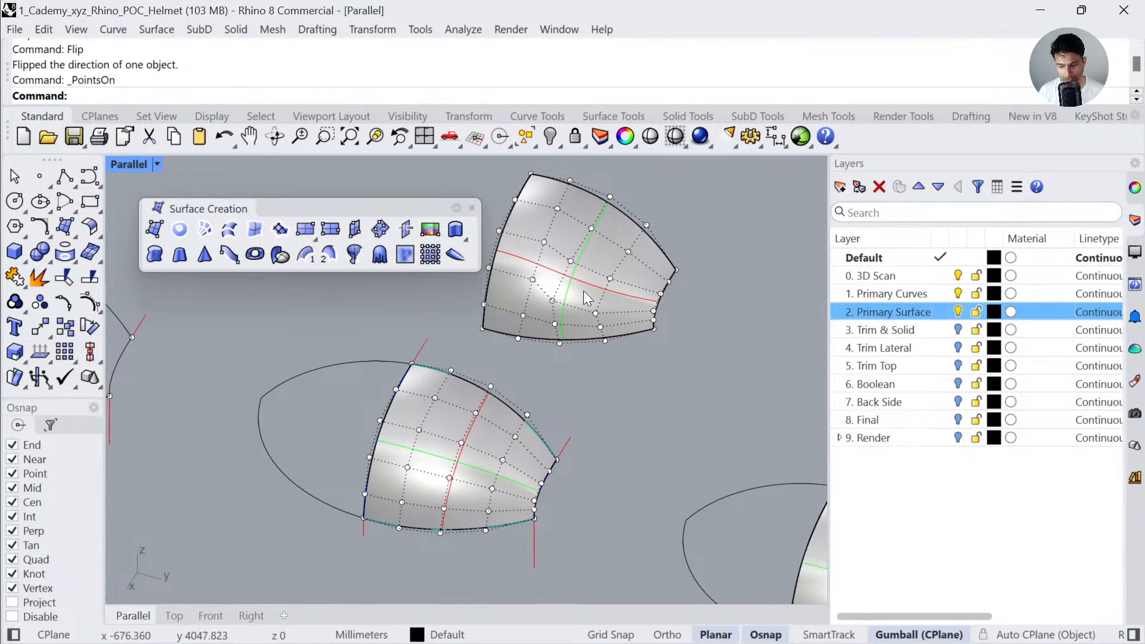
- Compare the surfaces' control-point layouts, then locate the finished example with its extruded centre-line strip
right_drag(556, 328, 421, 420)
scroll(485, 447, up, 4)
click(392, 438)
scroll(395, 466, down, 4)
click(482, 472)
scroll(421, 420, down, 4)
scroll(599, 481, up, 6)
click(603, 481)
shift+click(684, 428)
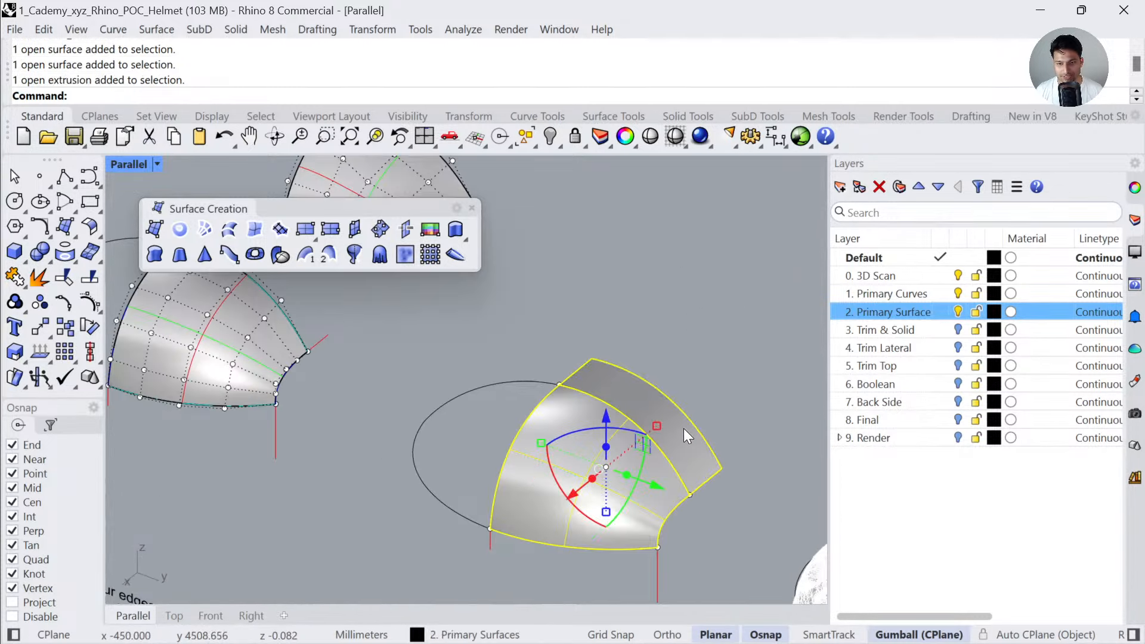
text(zs)
key(Return)
scroll(670, 431, down, 4)
click(704, 491)
scroll(515, 366, down, 8)
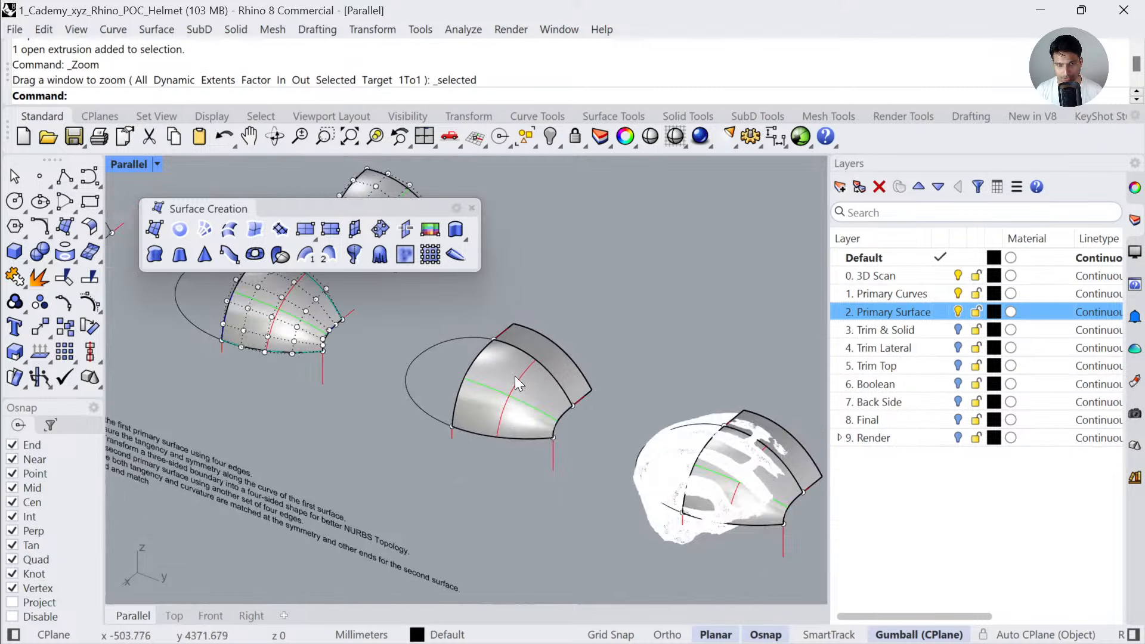
- Close the floating Surface Creation toolbar and inspect where the example surface meets the extruded strip along the symmetry edge
scroll(515, 381, up, 4)
click(474, 209)
right_drag(596, 355, 529, 403)
click(524, 403)
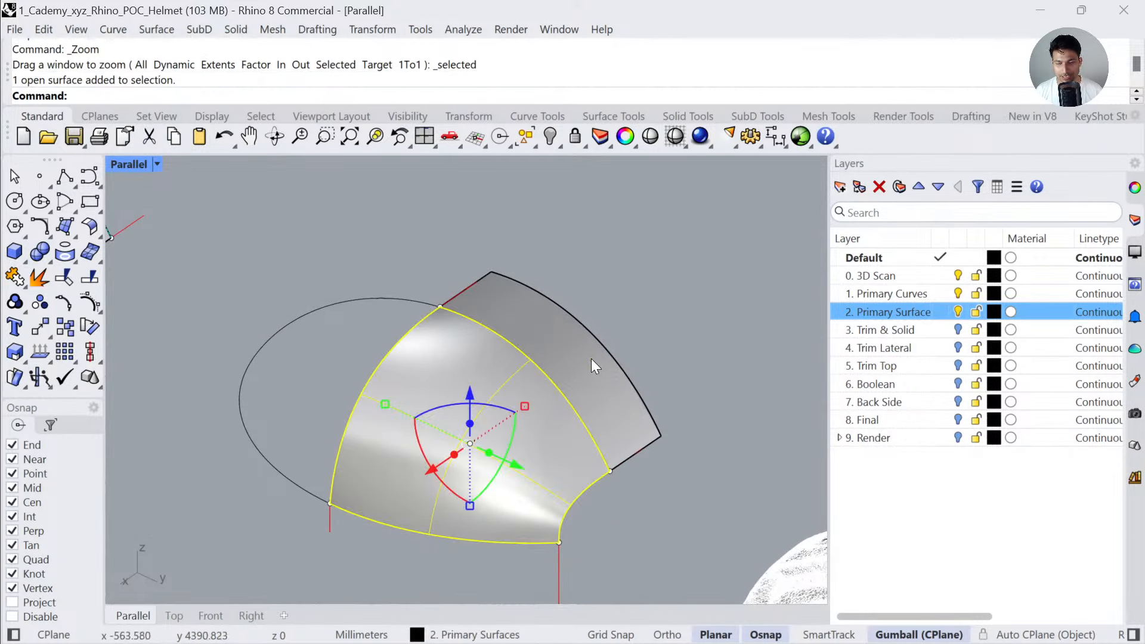
shift+click(611, 339)
click(643, 321)
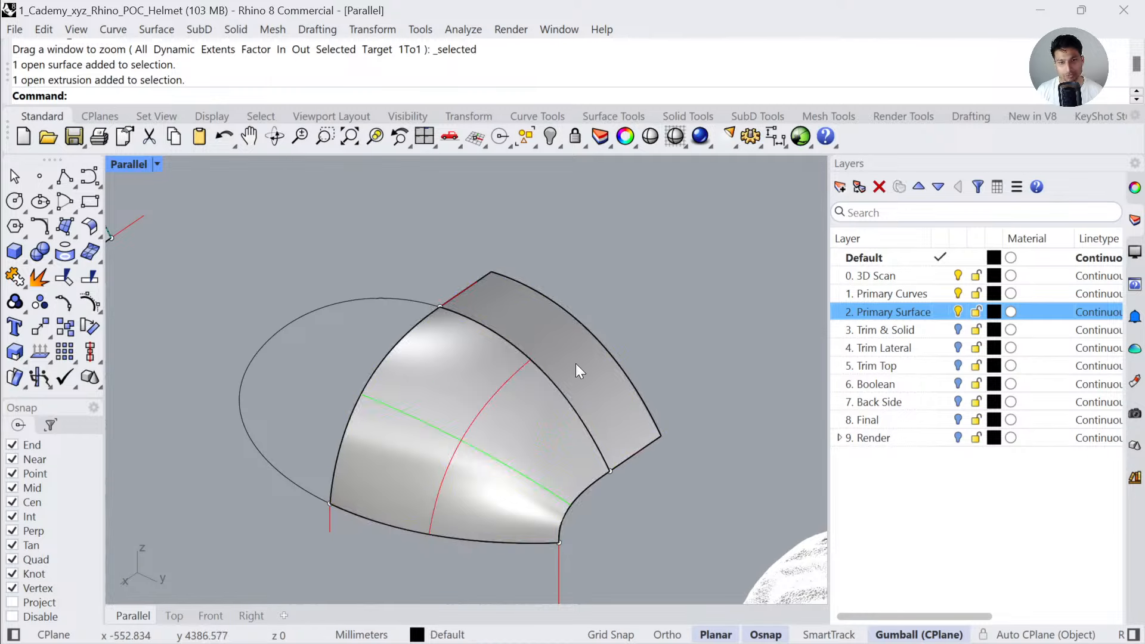
click(571, 380)
shift+click(586, 371)
click(669, 500)
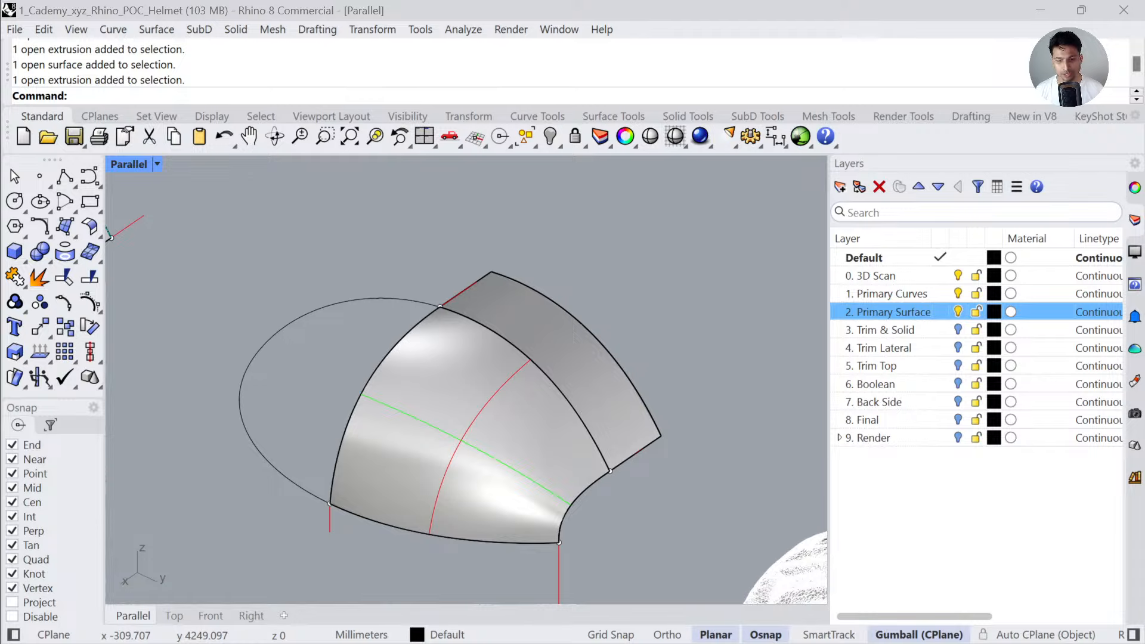
- Switch to the browser's Alias Golden Rules help page and read Rule 1 on creating a good flow of CVs
drag(0, 230, 724, 98)
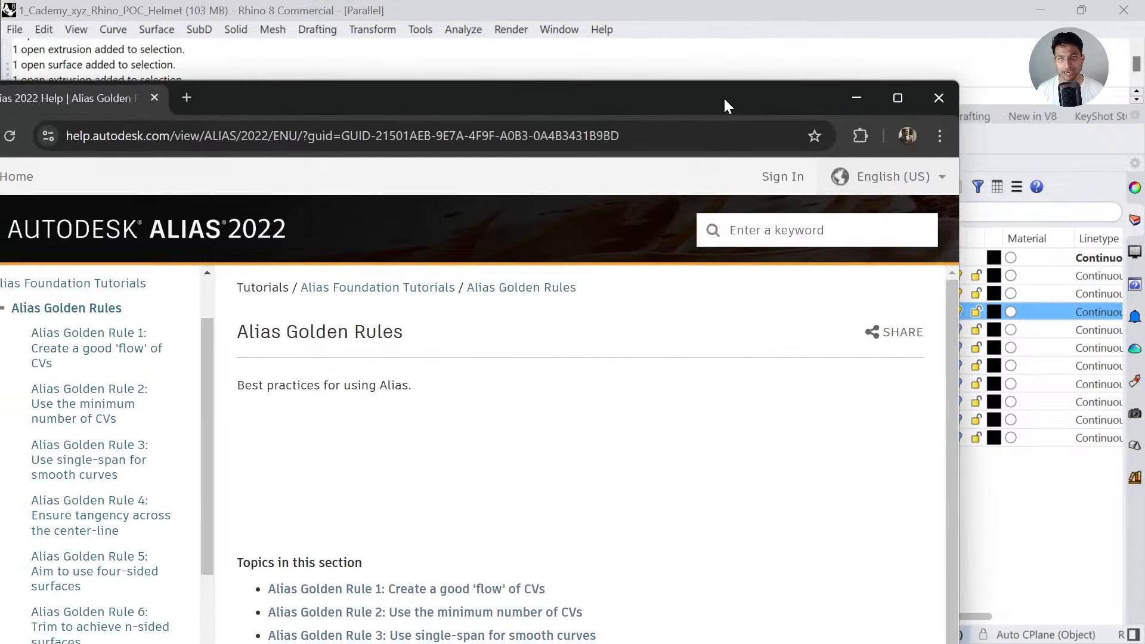
double_click(724, 98)
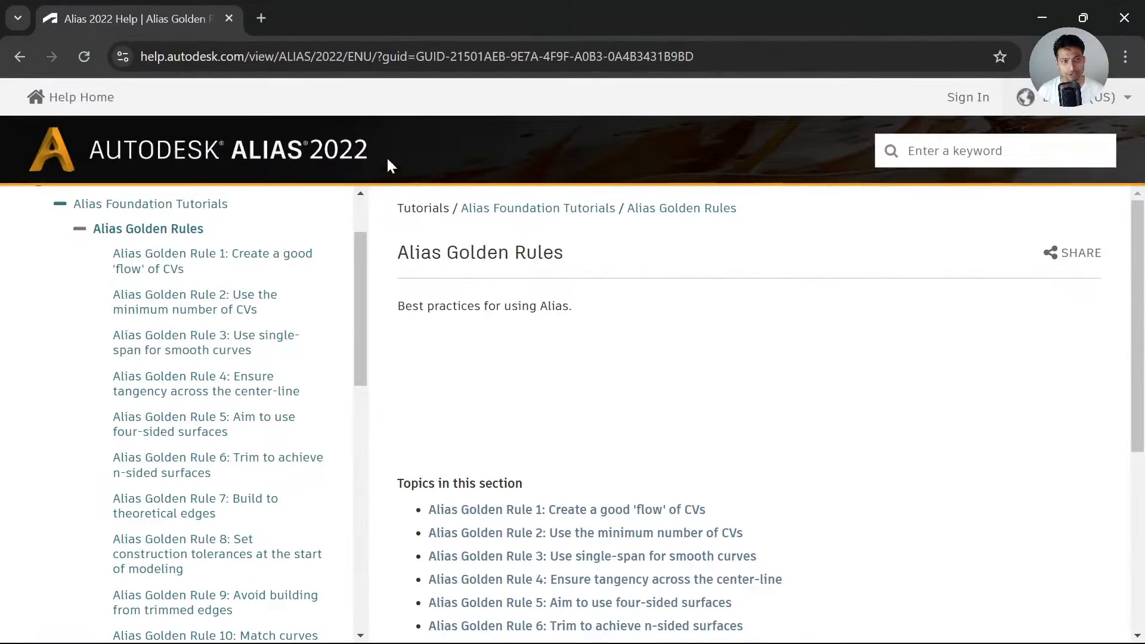
scroll(539, 298, down, 4)
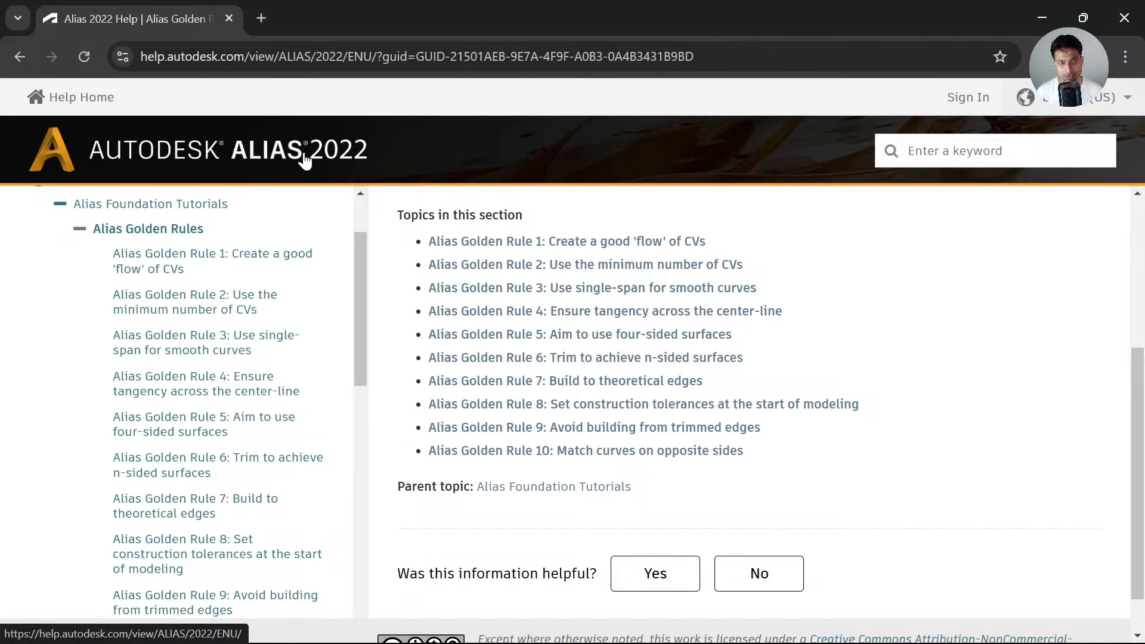
click(556, 245)
scroll(574, 378, down, 6)
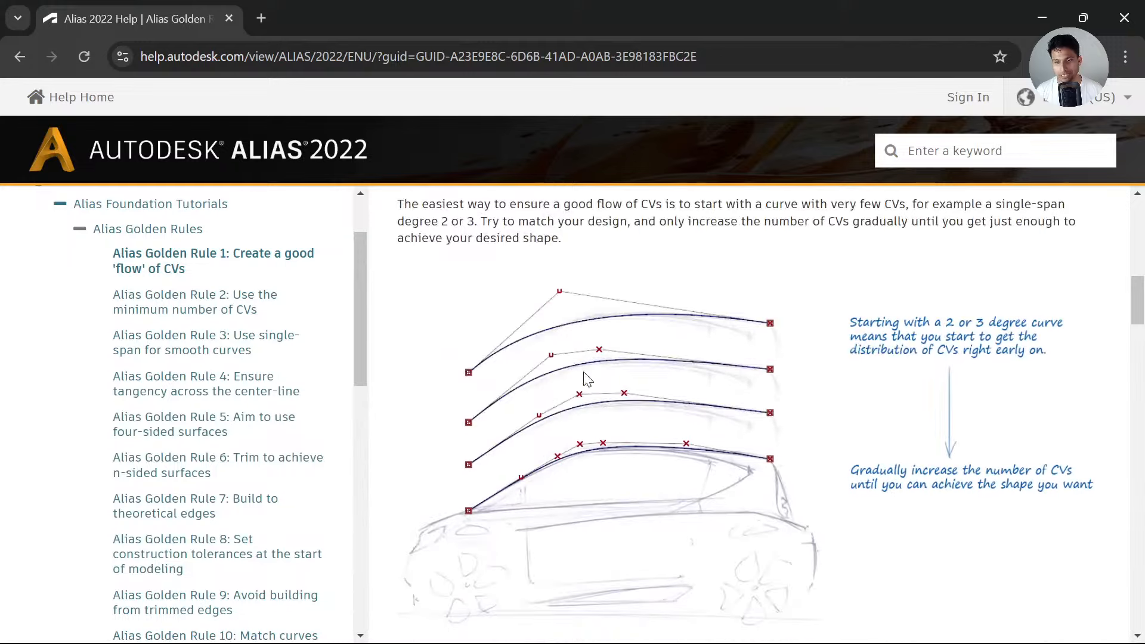
click(19, 57)
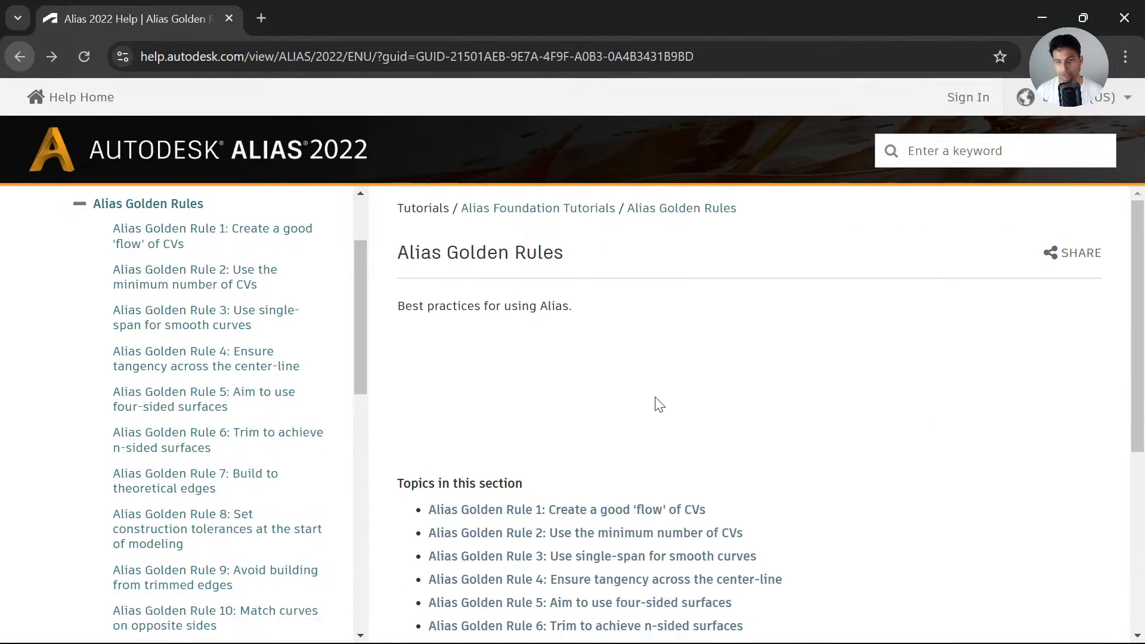
- Read Alias Golden Rule 4 on ensuring tangency across the center-line, then return to Rhino
scroll(648, 408, down, 3)
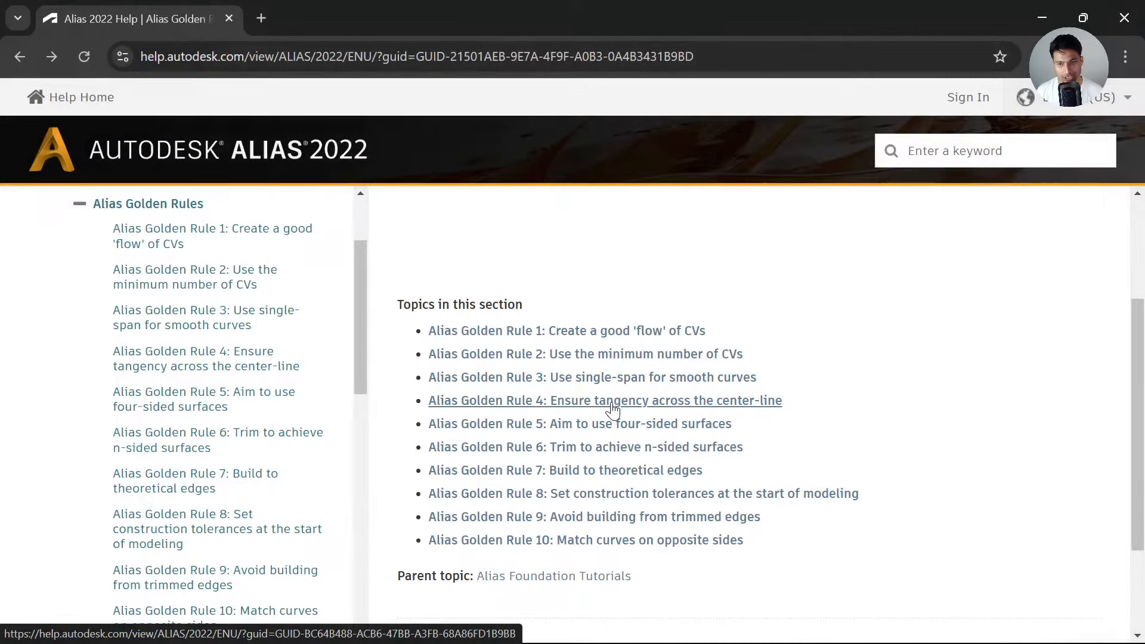
click(611, 404)
scroll(613, 406, down, 3)
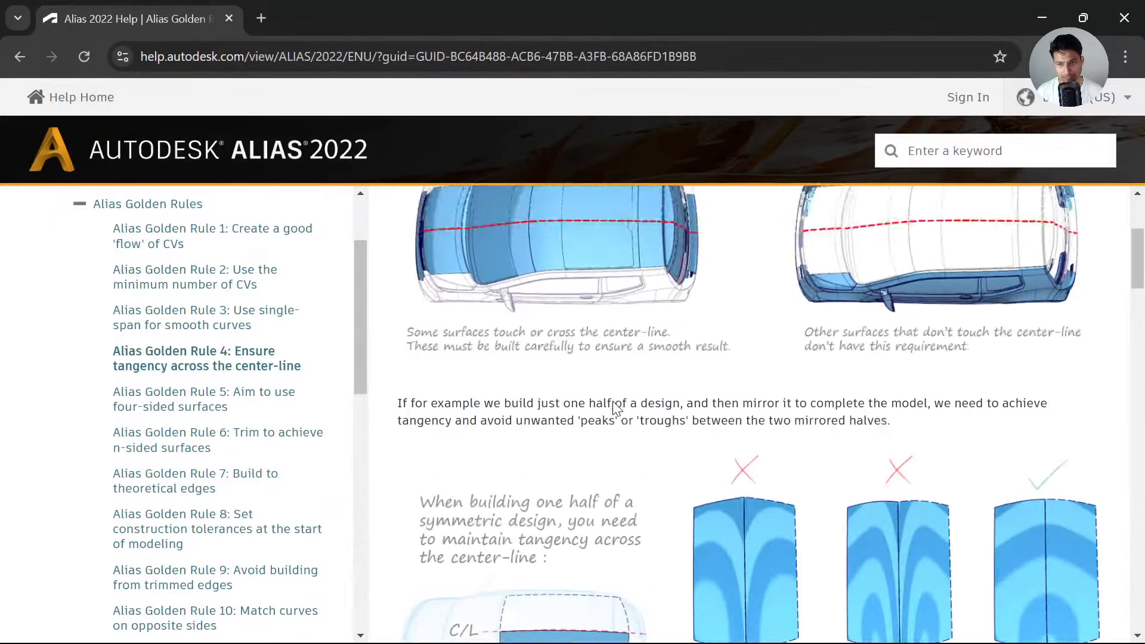
scroll(614, 402, down, 5)
click(1115, 23)
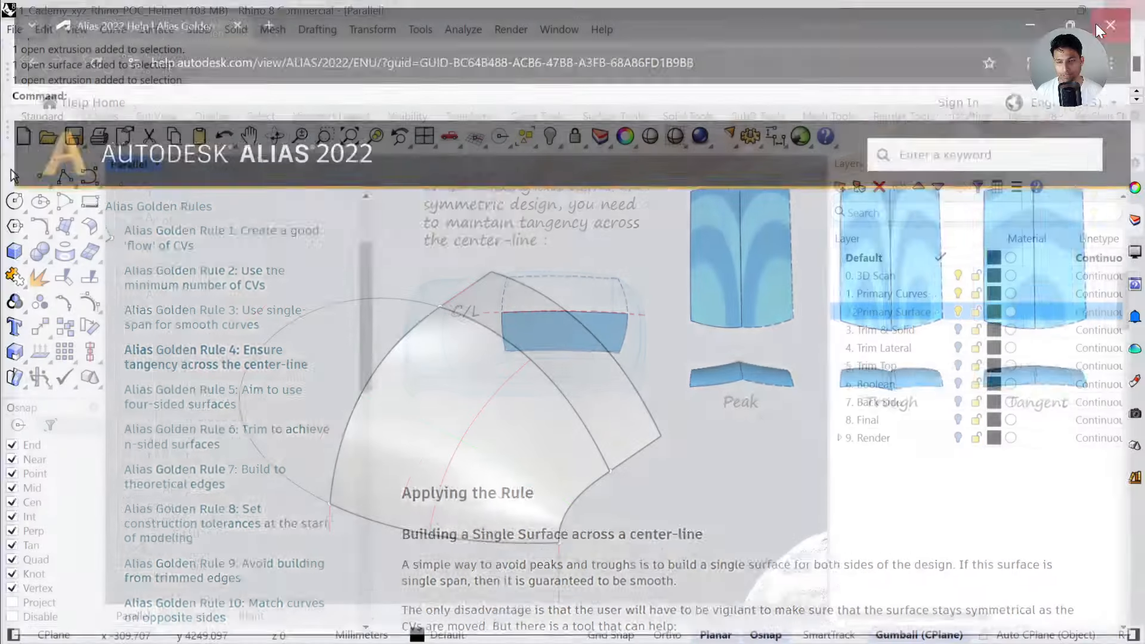
- In the Top view, draw a degree-3 four-point demonstration curve in empty space, keeping its first two points on one horizontal line
scroll(539, 337, down, 5)
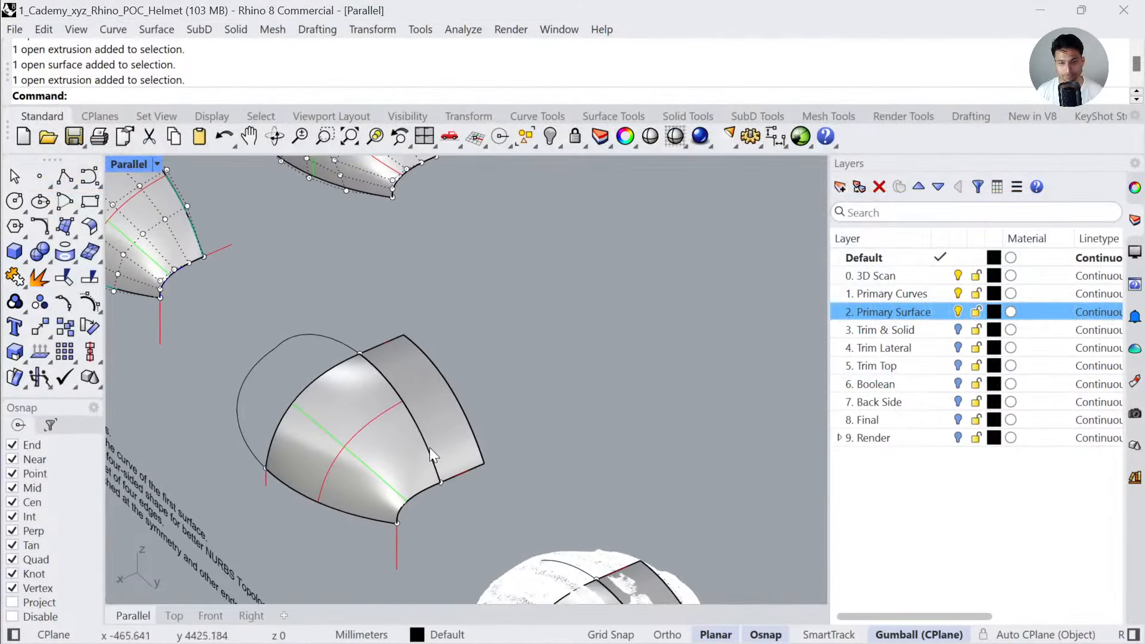
click(173, 615)
scroll(468, 395, down, 3)
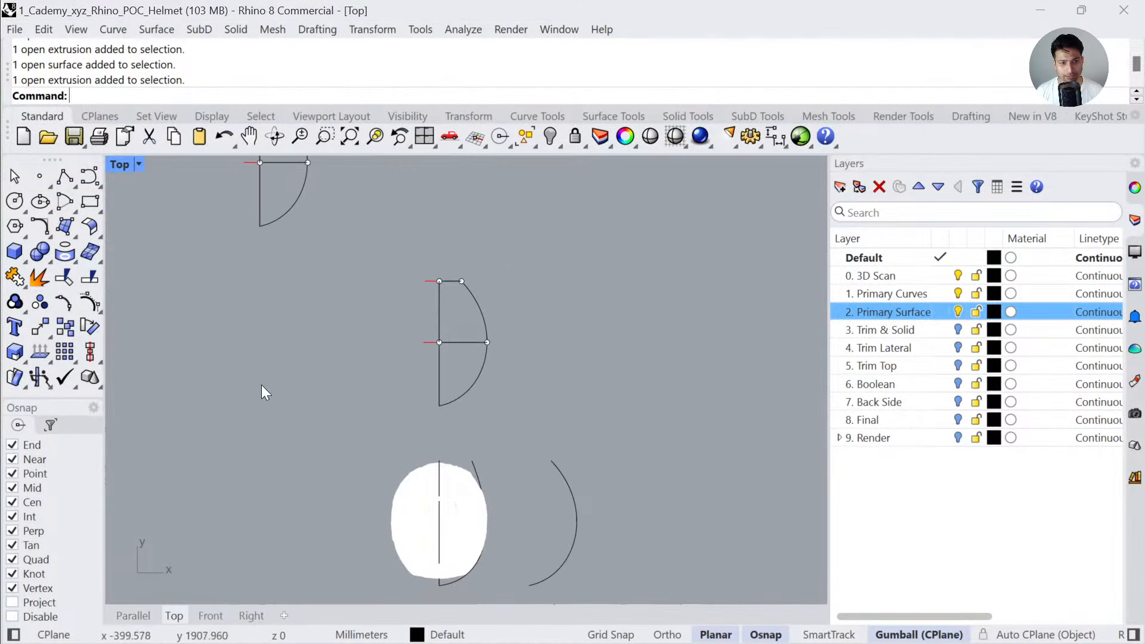
right_drag(261, 384, 338, 382)
click(89, 176)
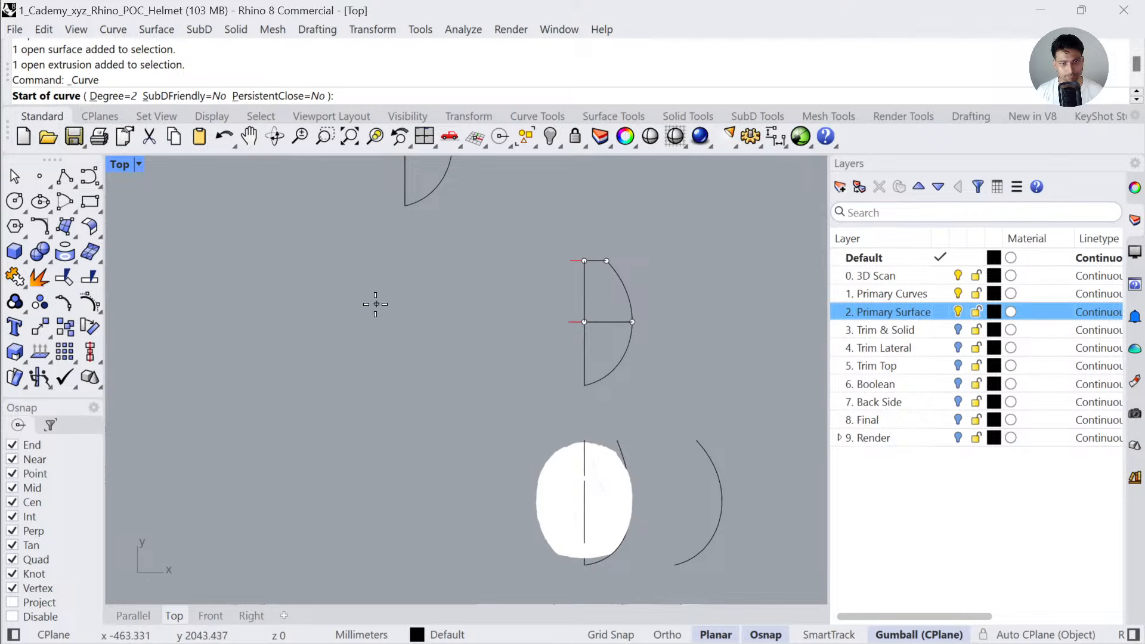
text(d)
key(Return)
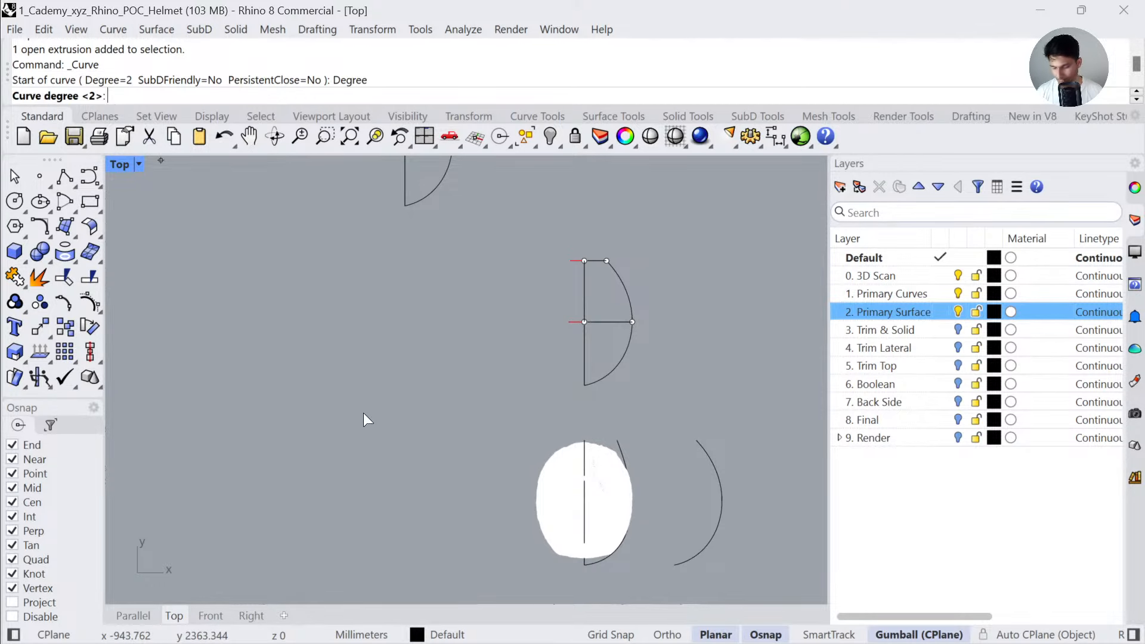
text(3)
key(Return)
click(307, 347)
click(275, 347)
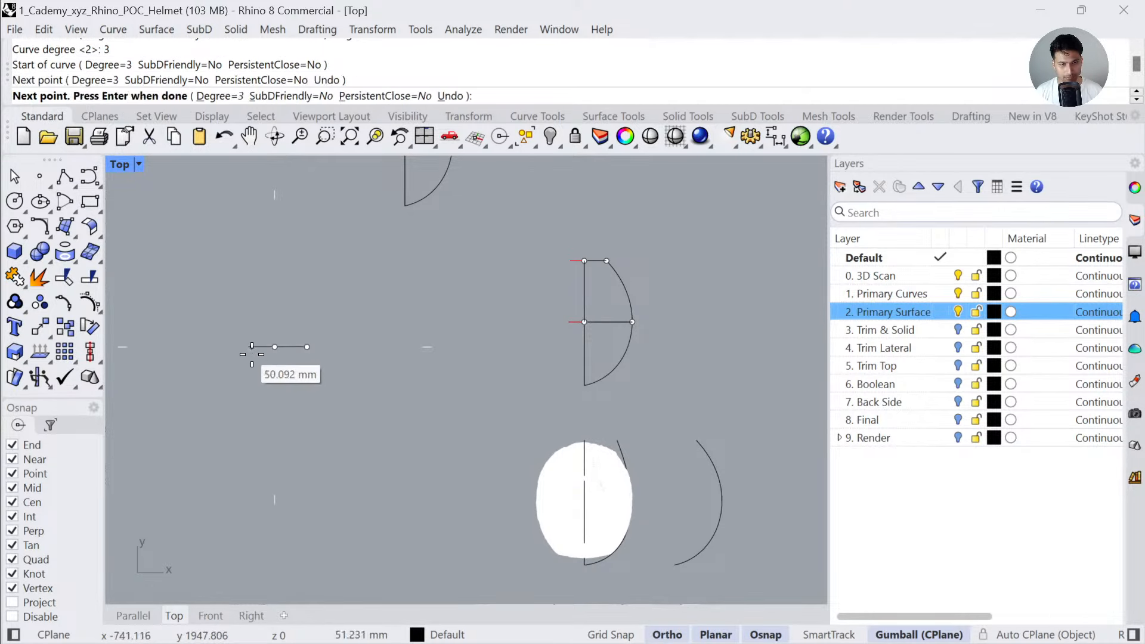
click(245, 366)
click(235, 398)
key(Return)
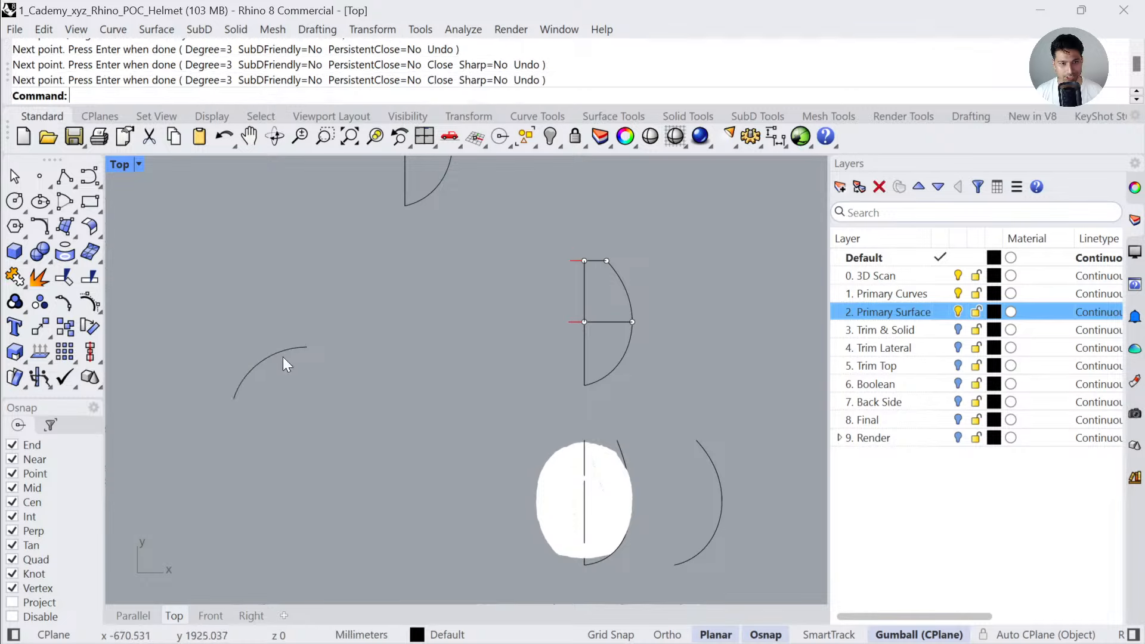
- Examine the new curve's control points, especially the alignment of the two nearest its upper end
click(283, 357)
scroll(293, 355, up, 3)
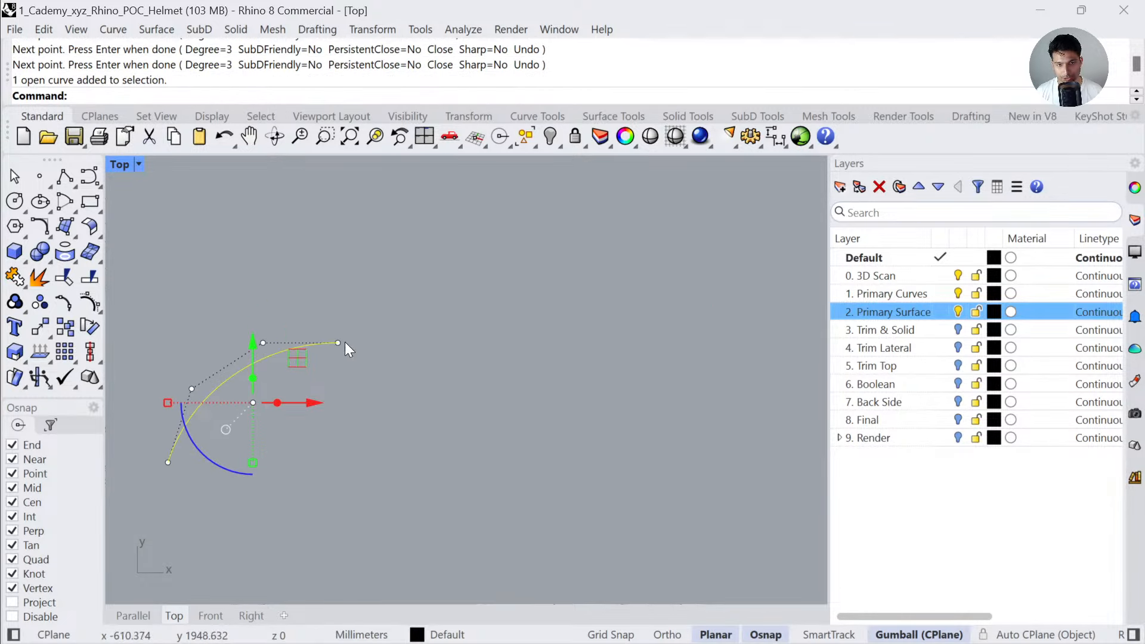
scroll(358, 352, up, 2)
click(398, 398)
scroll(513, 351, down, 2)
- Draw a second degree-3 four-point curve beside the first, placing its first three points on one horizontal line
key(Return)
click(613, 345)
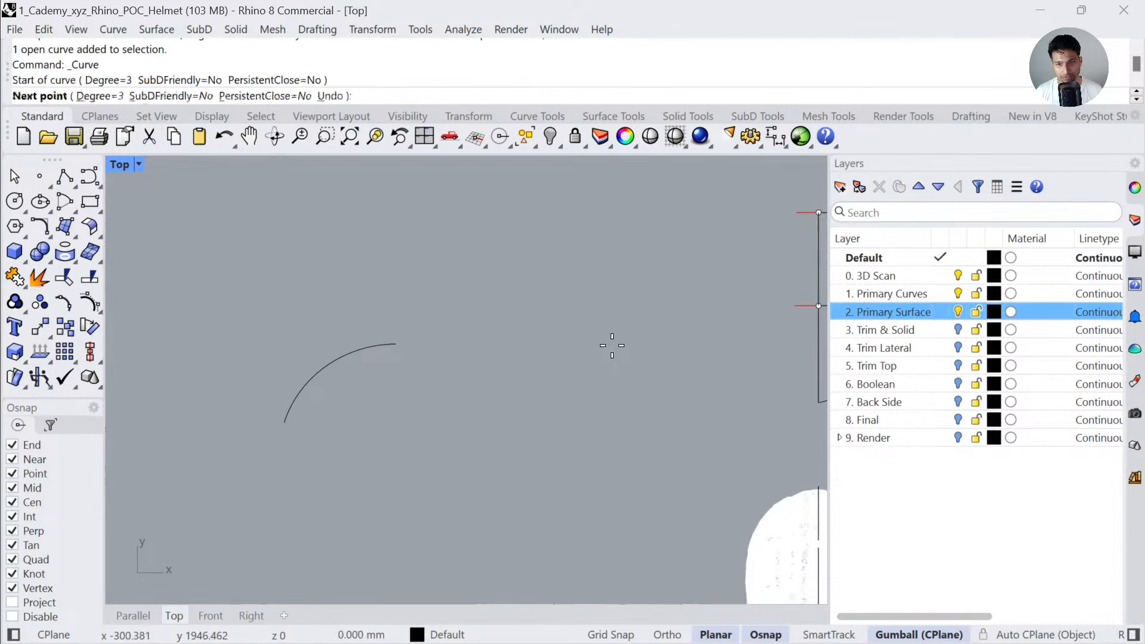
click(561, 345)
click(515, 345)
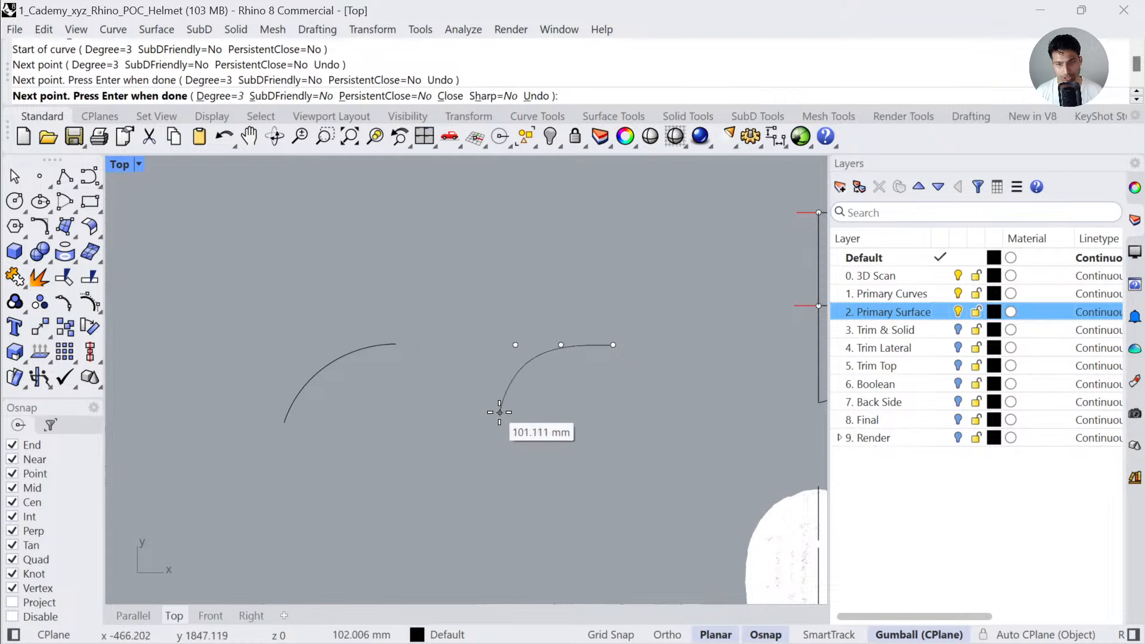
click(492, 419)
key(Return)
- Show the second curve's control points and shift its two middle points horizontally toward the upper end to refine the curvature
scroll(566, 346, up, 2)
click(564, 349)
key(F10)
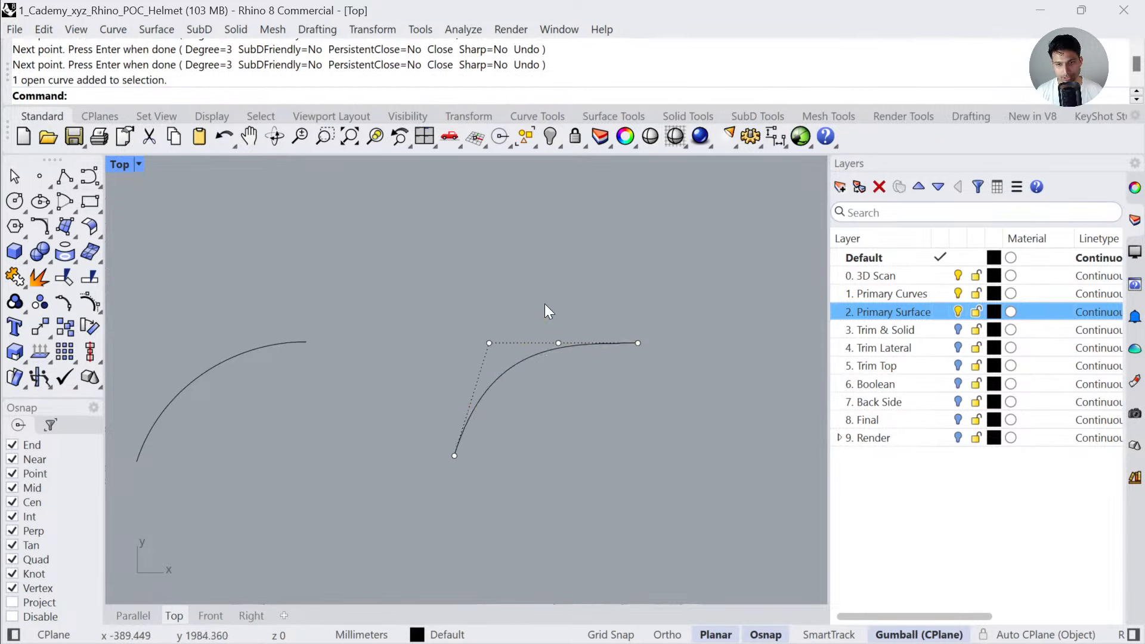
click(558, 343)
drag(589, 348, 614, 410)
scroll(591, 395, down, 2)
click(562, 363)
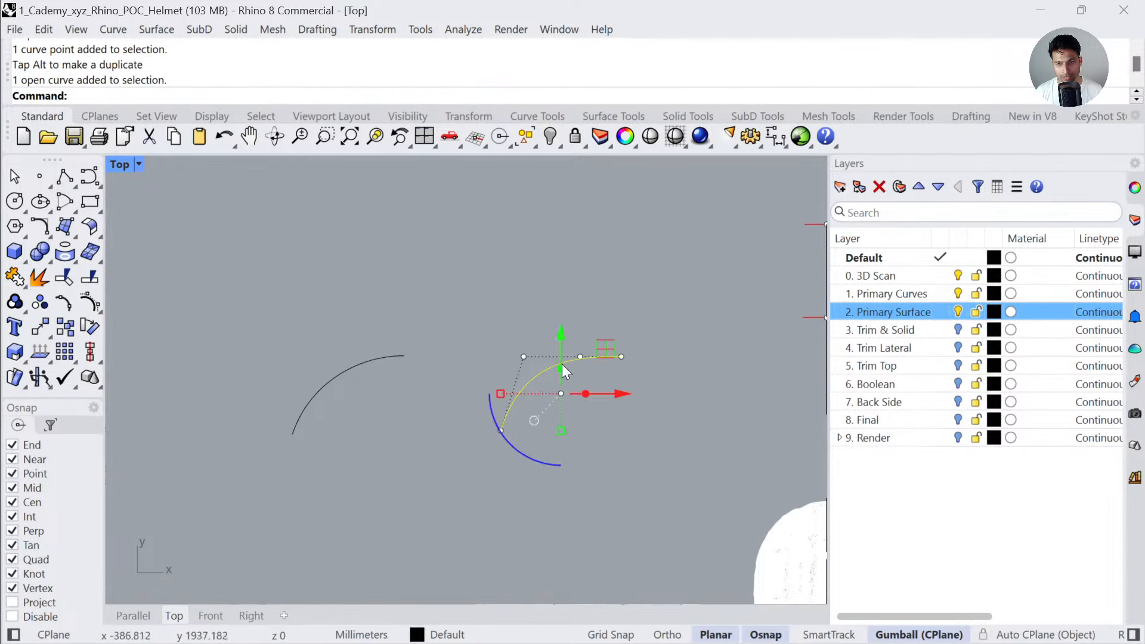
click(524, 356)
drag(557, 353, 606, 440)
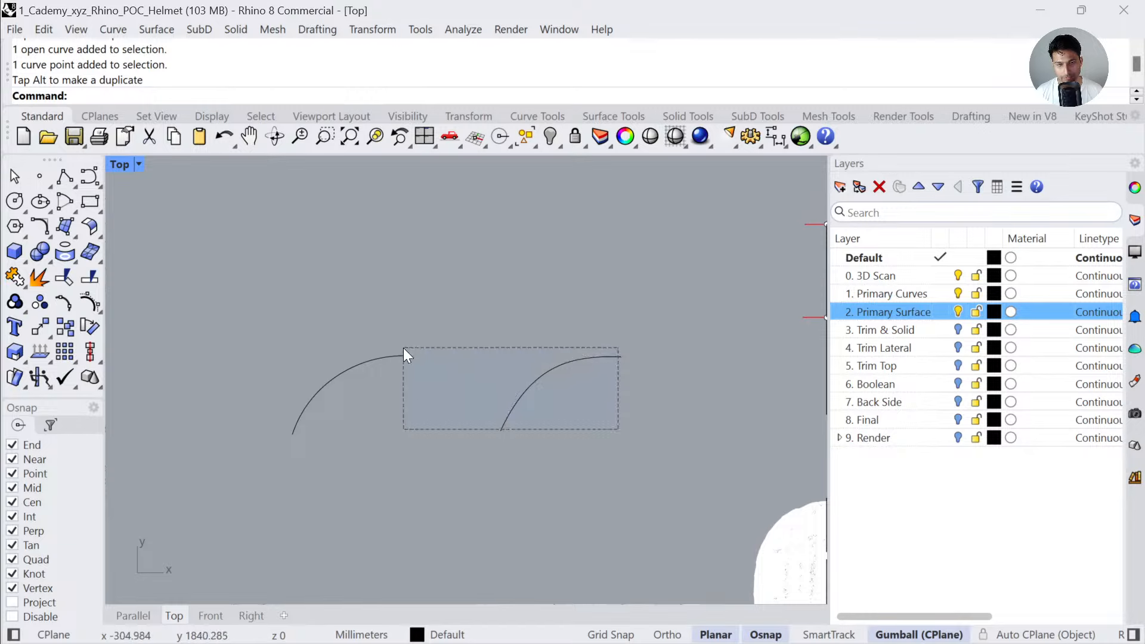
- Select both demonstration curves together
drag(404, 349, 403, 348)
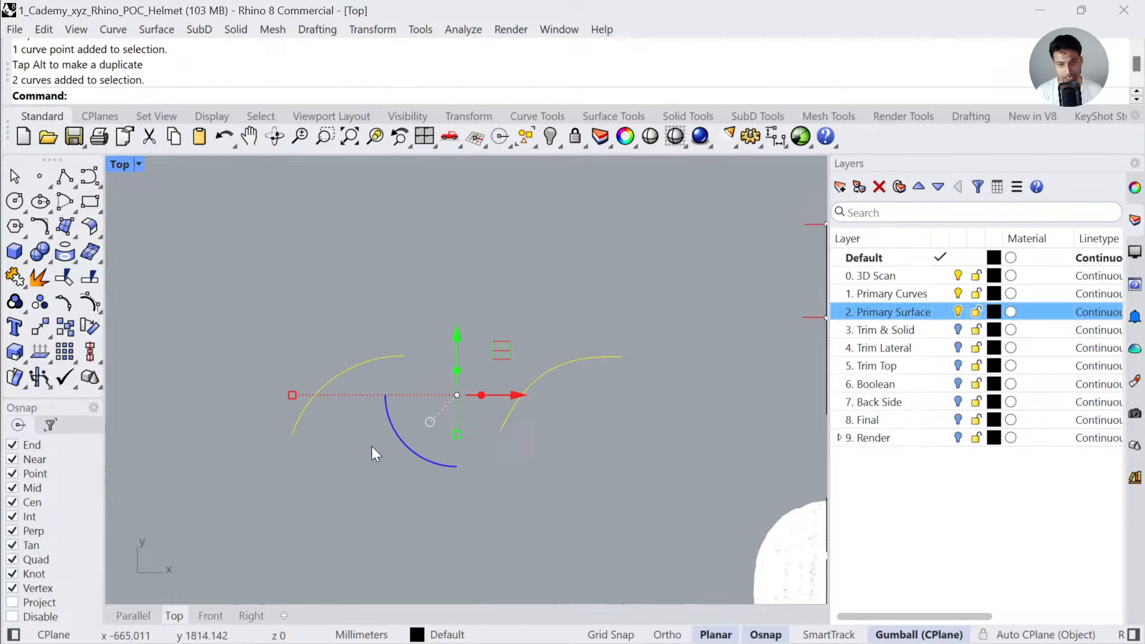
- Show the curvature graph on the two selected curves
click(51, 359)
click(137, 383)
scroll(459, 363, up, 2)
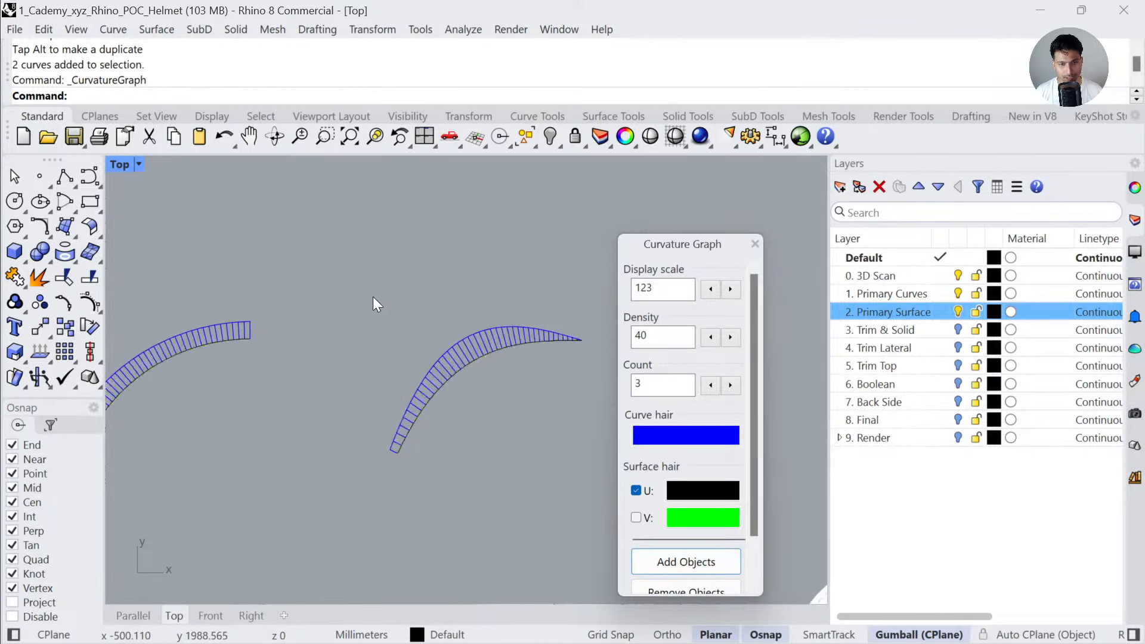
- Mirror the right-hand curve about a vertical line through its upper endpoint, keeping the original
scroll(402, 327, down, 4)
click(465, 348)
text(Mirror)
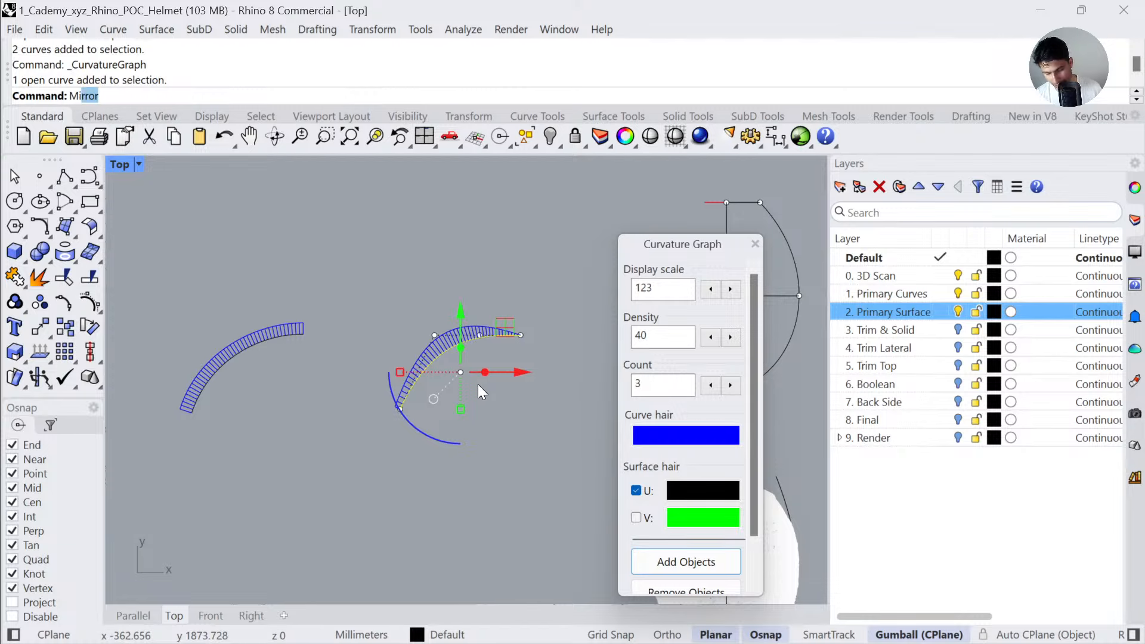
key(Return)
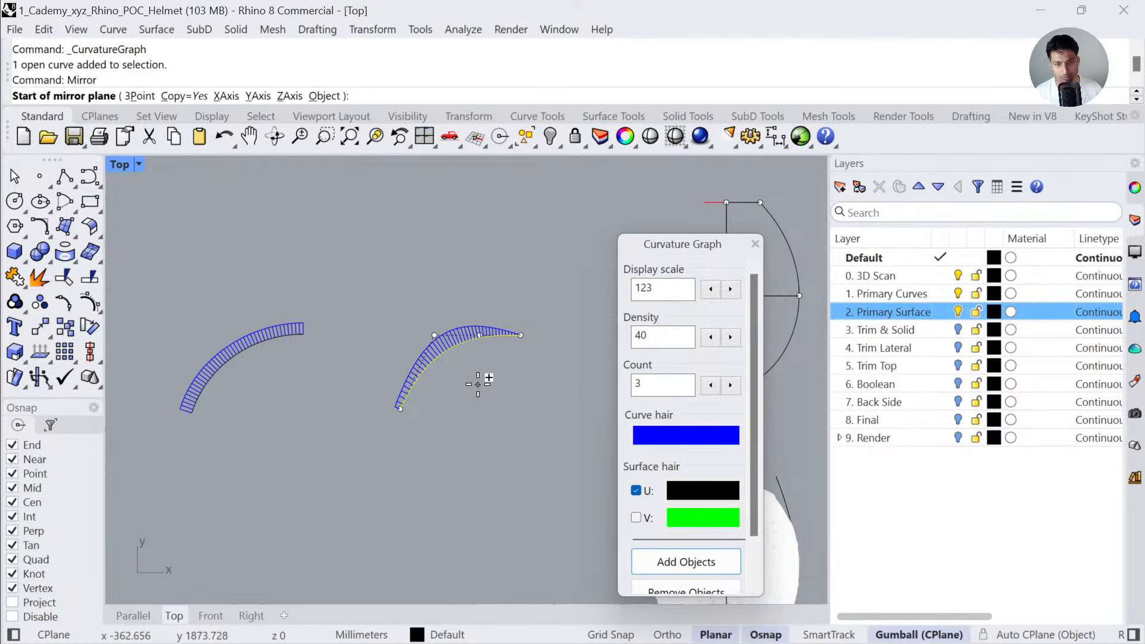
click(522, 336)
click(524, 374)
scroll(542, 356, up, 5)
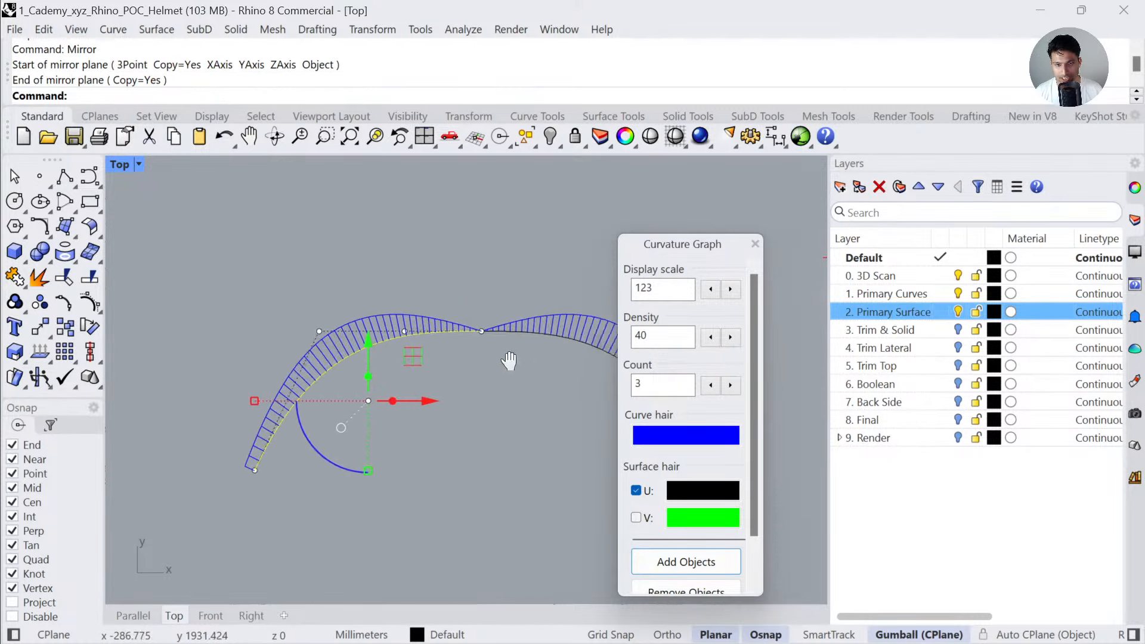
click(450, 332)
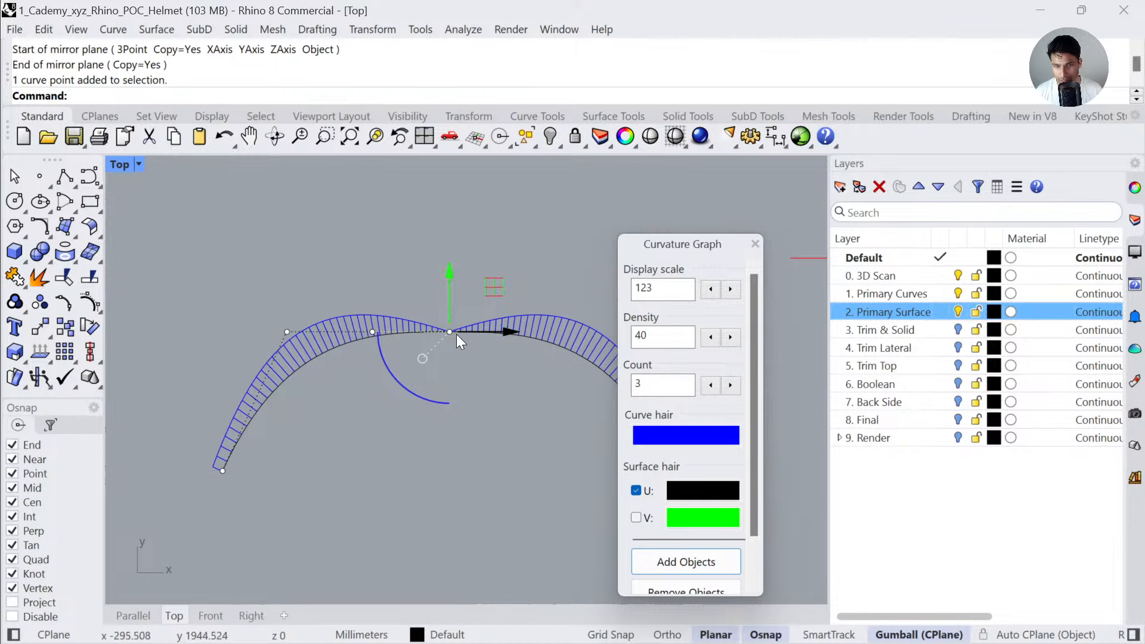
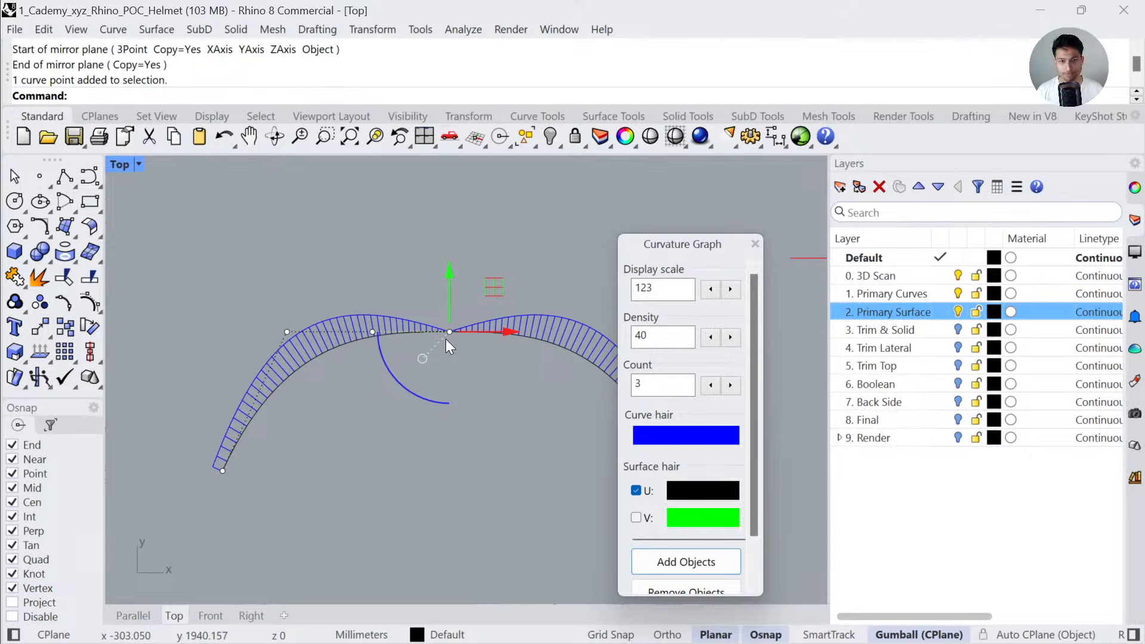
- Mirror the left-hand curve about a vertical line through its upper endpoint to complete the arch
scroll(582, 416, down, 2)
right_drag(272, 414, 463, 380)
click(323, 313)
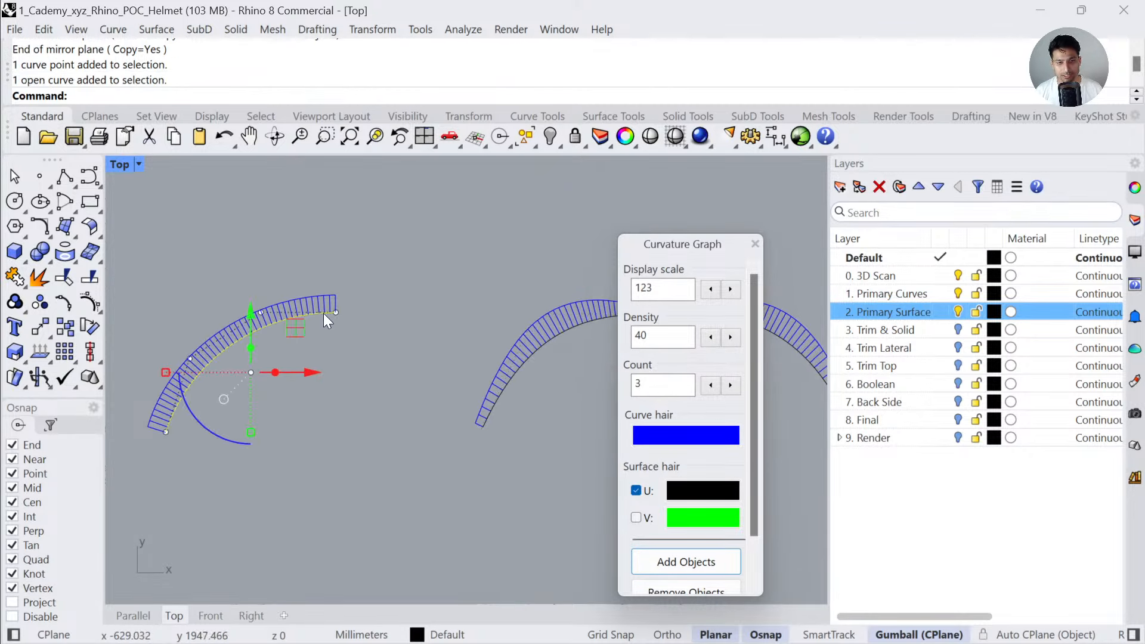
text(mirror)
key(Return)
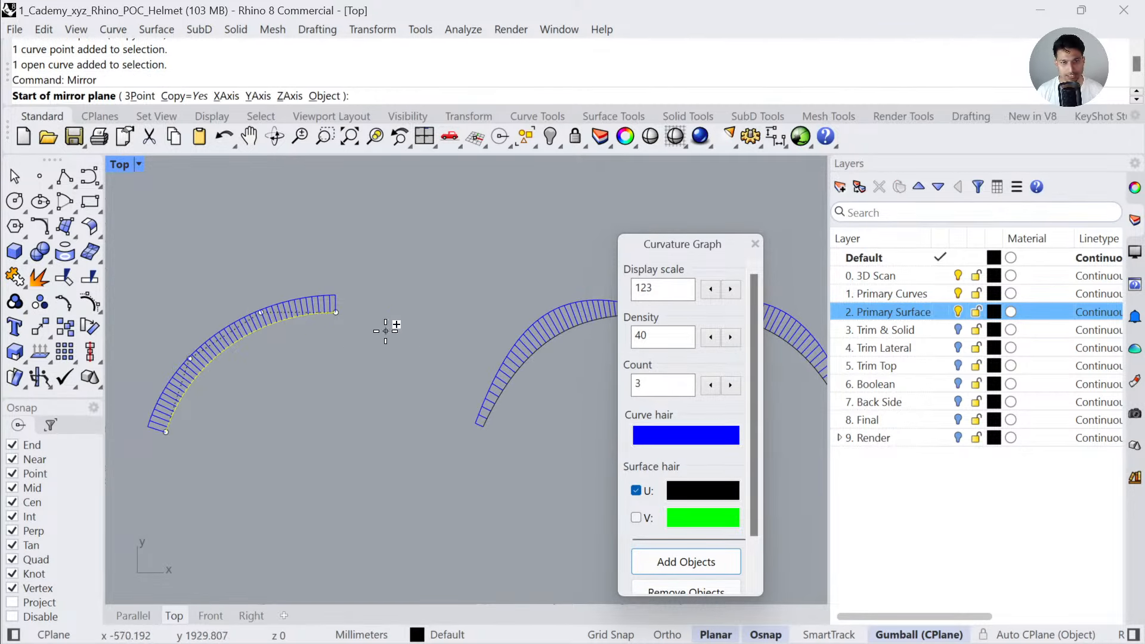
click(337, 312)
click(344, 327)
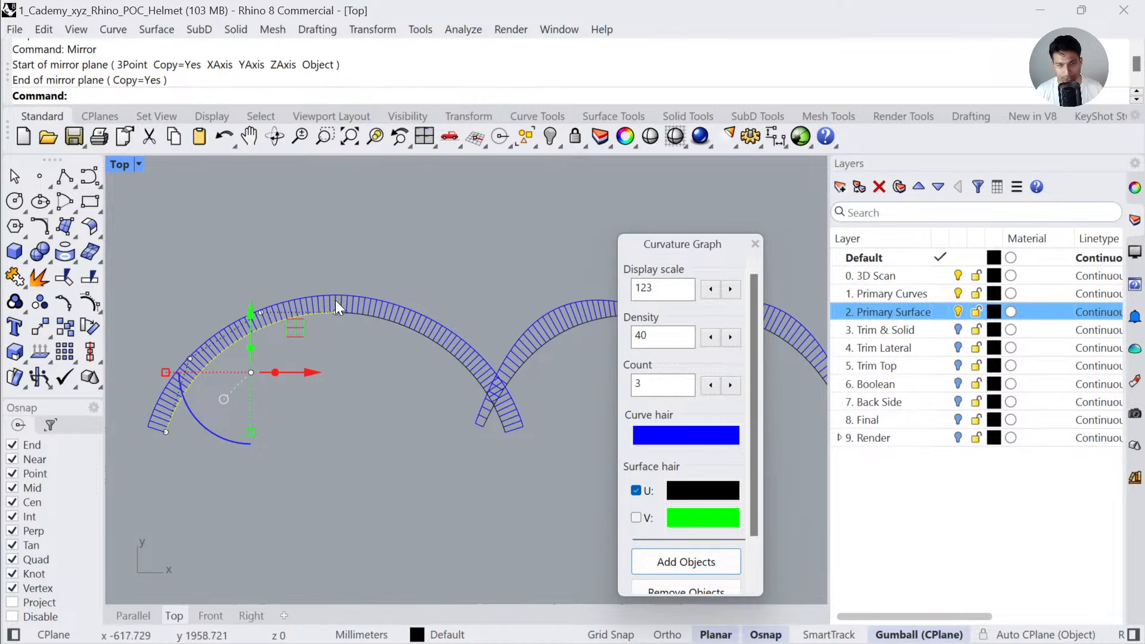
click(342, 313)
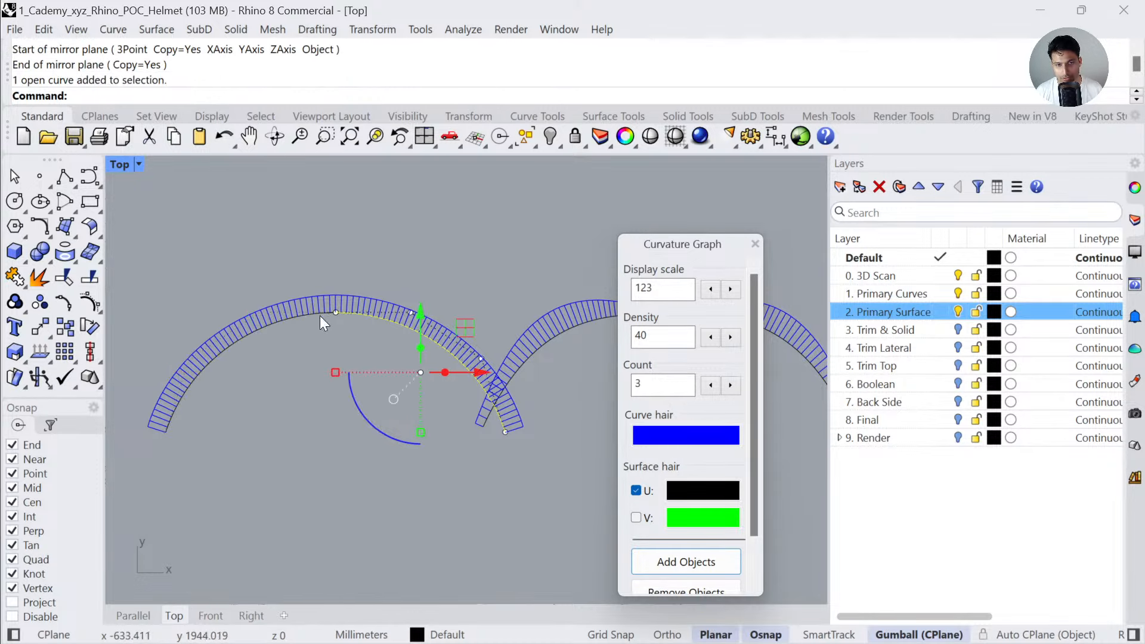
shift+click(320, 315)
key(Escape)
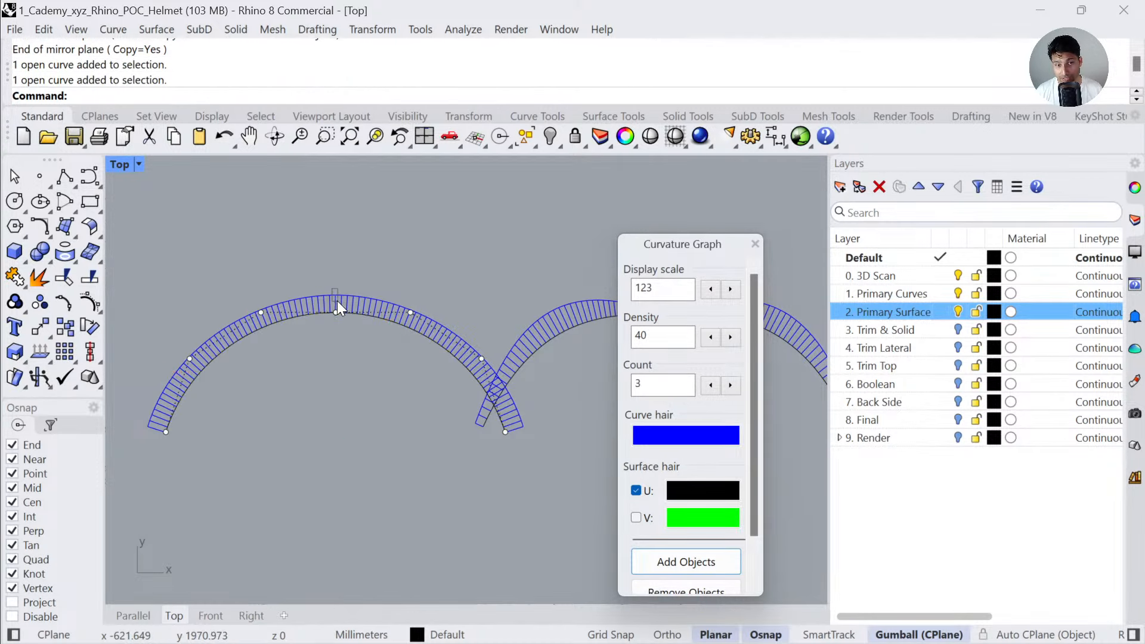
key(Escape)
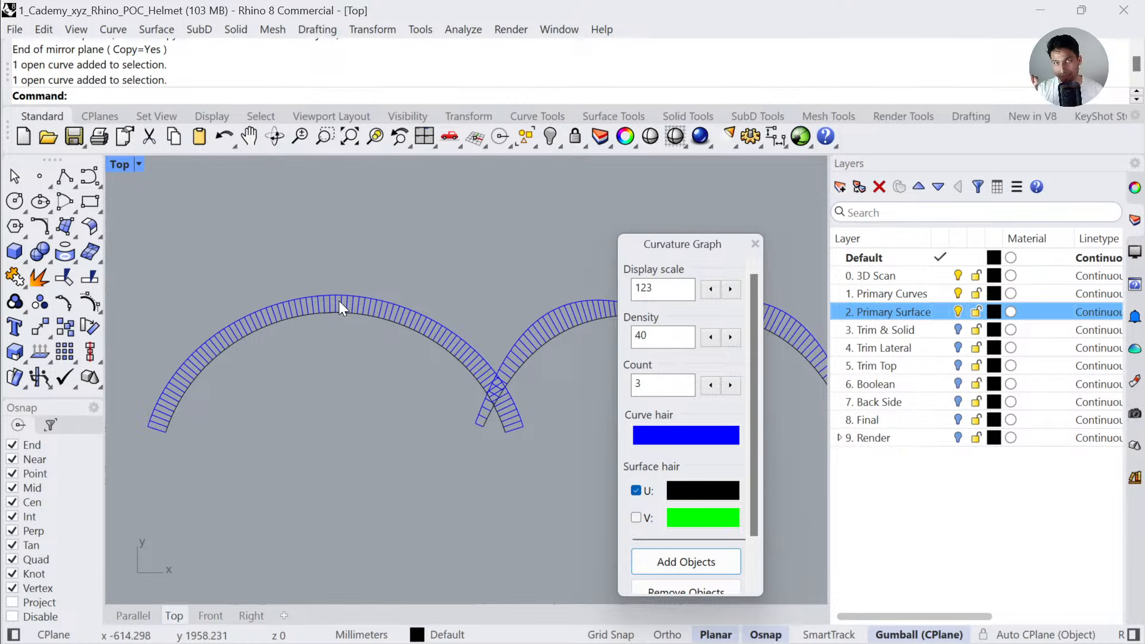
- Move both halves of the left arch sideways so it no longer overlaps the other arch
scroll(408, 267, down, 8)
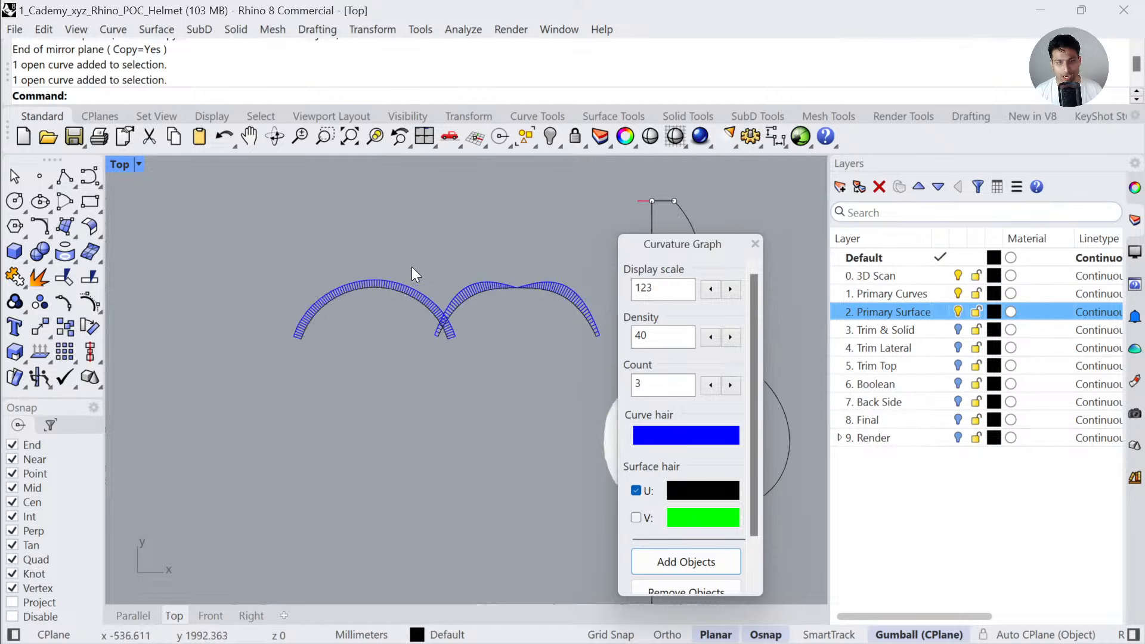
drag(412, 267, 360, 310)
drag(431, 313, 382, 317)
- Select all four arch curves and show them zoomed to the selection in the Parallel view
click(553, 383)
drag(554, 382, 292, 280)
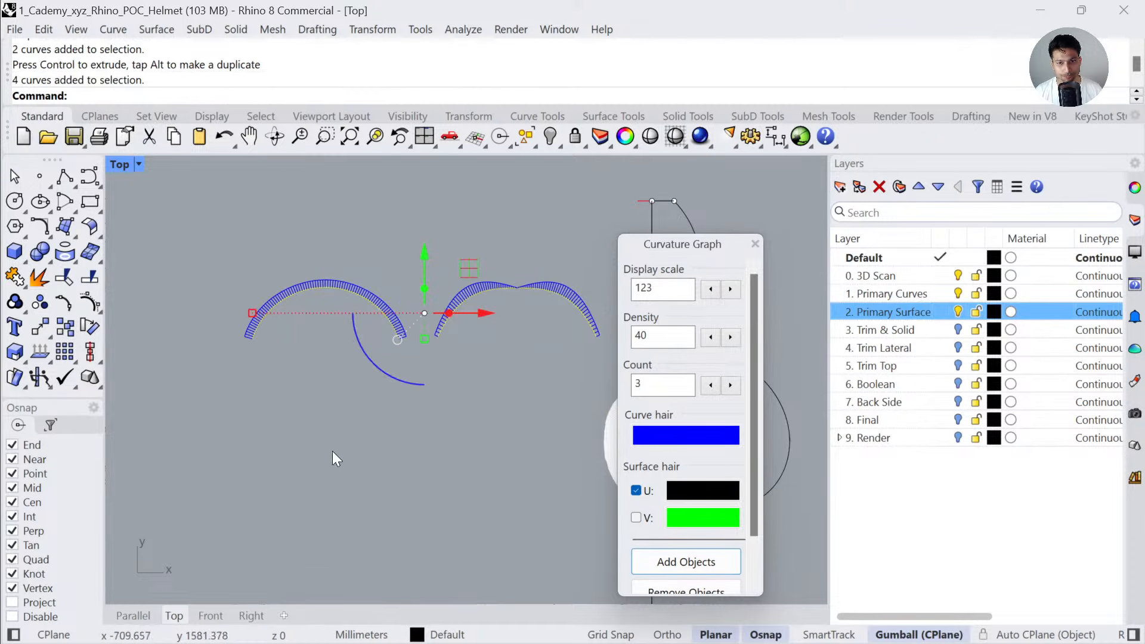
click(137, 616)
text(zs)
key(Return)
scroll(291, 432, down, 5)
right_drag(291, 432, 371, 448)
shift+drag(371, 447, 431, 469)
scroll(439, 398, down, 2)
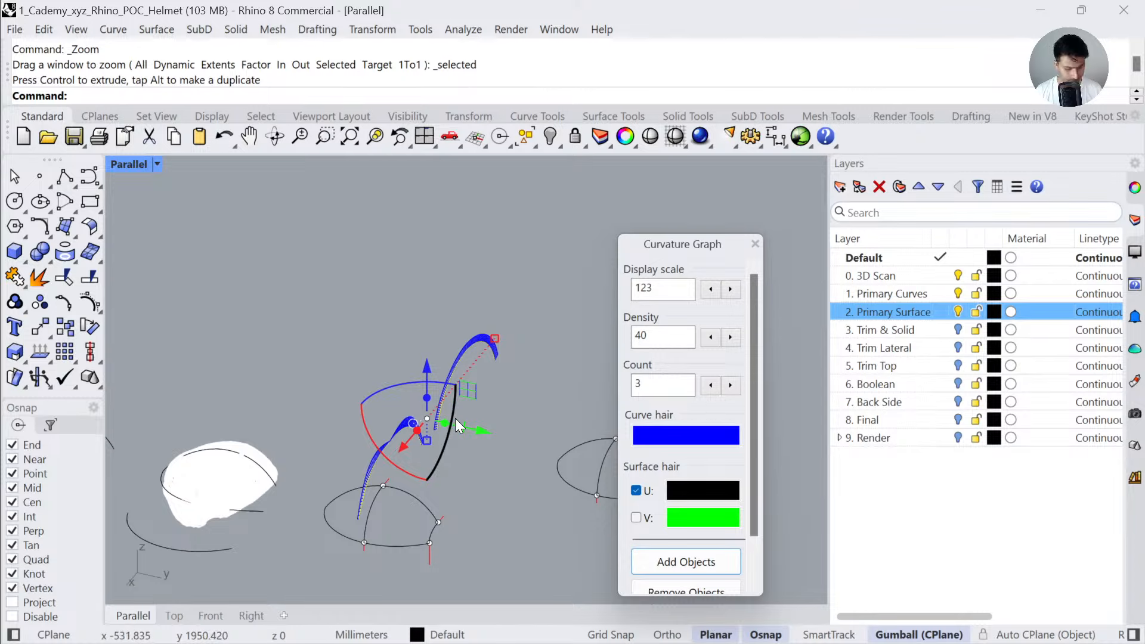
- Try to join the four curves into two arches and extrude both arches together into surfaces
key(ctrl+j)
drag(445, 423, 217, 329)
click(436, 247)
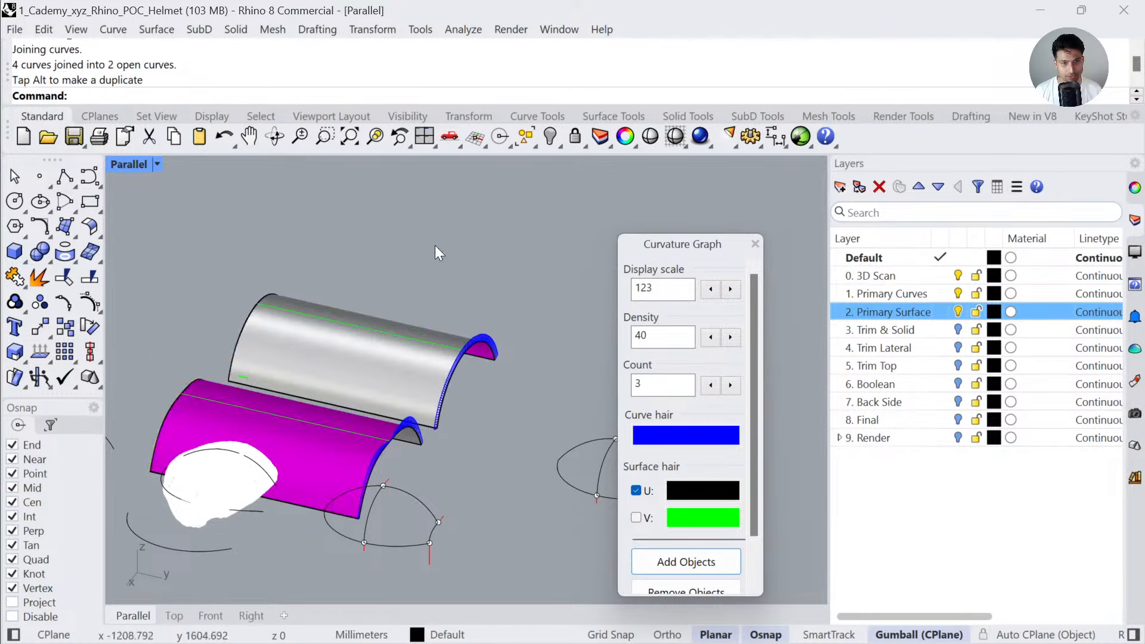
right_drag(436, 247, 315, 375)
click(315, 375)
key(ctrl+z)
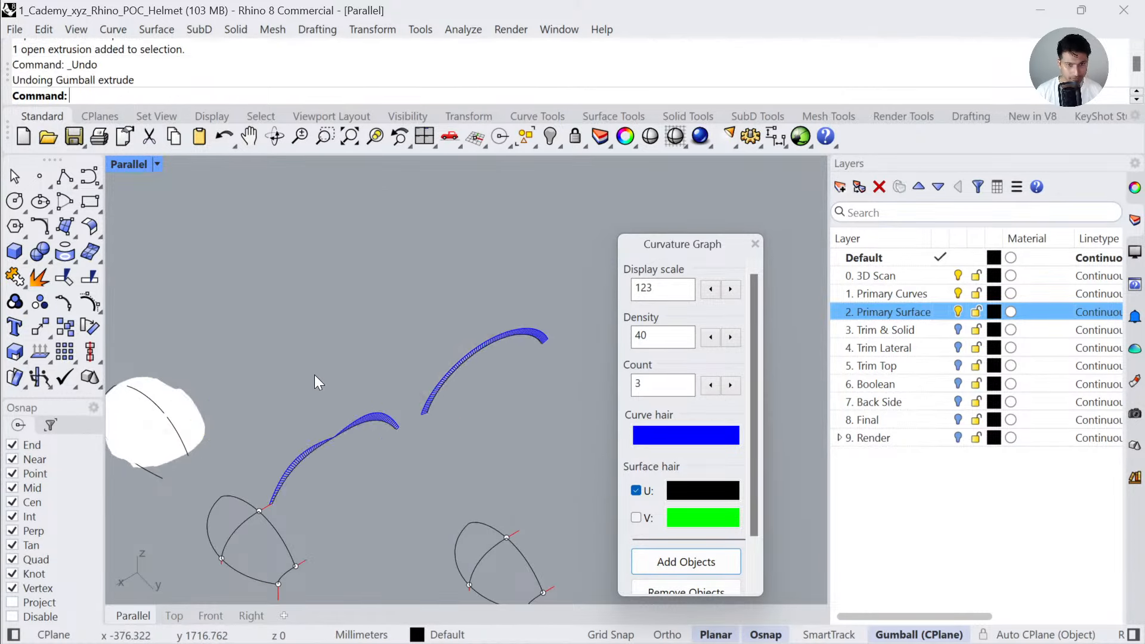
key(ctrl+z)
- Extrude the unjoined half curves of each arch into separate surfaces, one arch after the other
click(364, 424)
shift+click(307, 455)
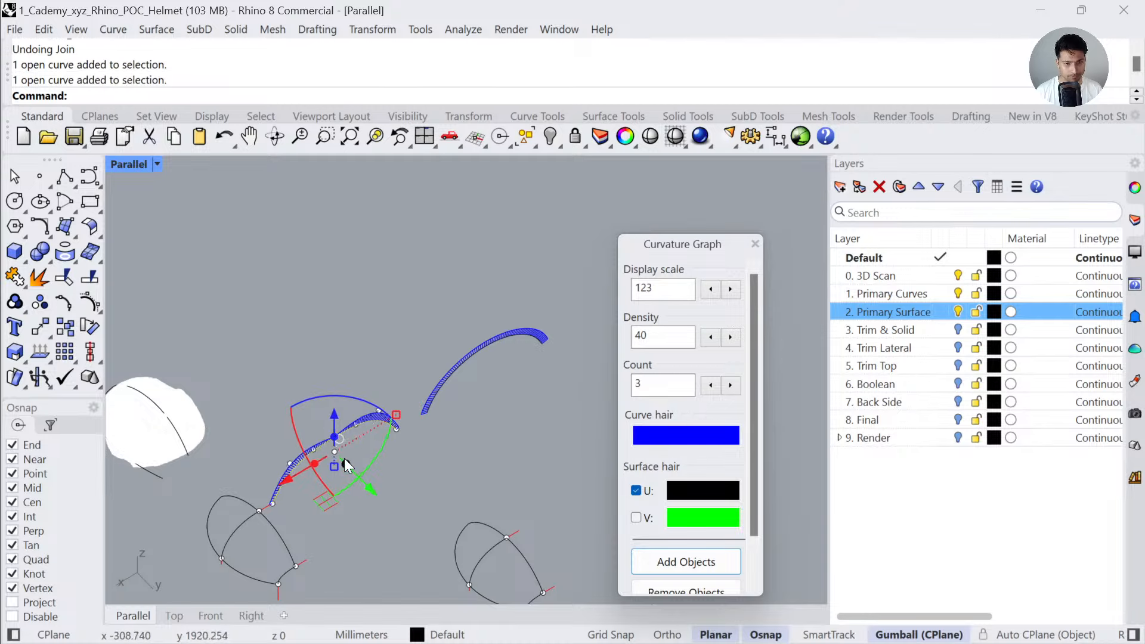
drag(347, 461, 286, 378)
click(480, 341)
click(481, 340)
drag(495, 374, 436, 307)
- Join the four extruded surfaces into one polysurface per arch
click(499, 313)
shift+click(420, 335)
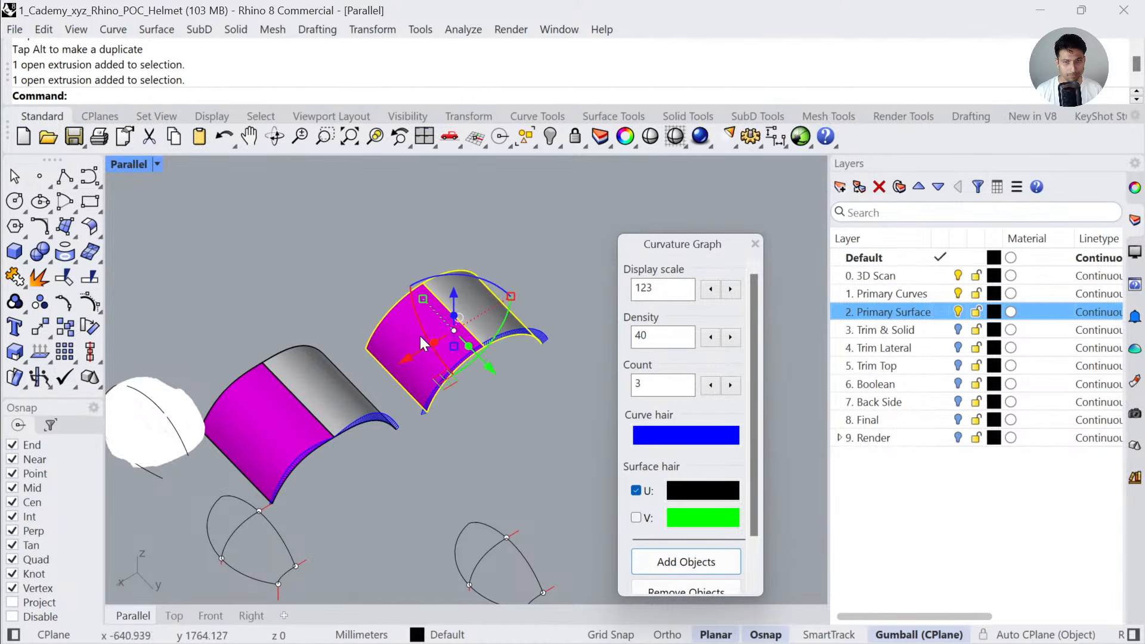
shift+click(298, 403)
shift+click(270, 421)
shift+click(327, 376)
key(ctrl+j)
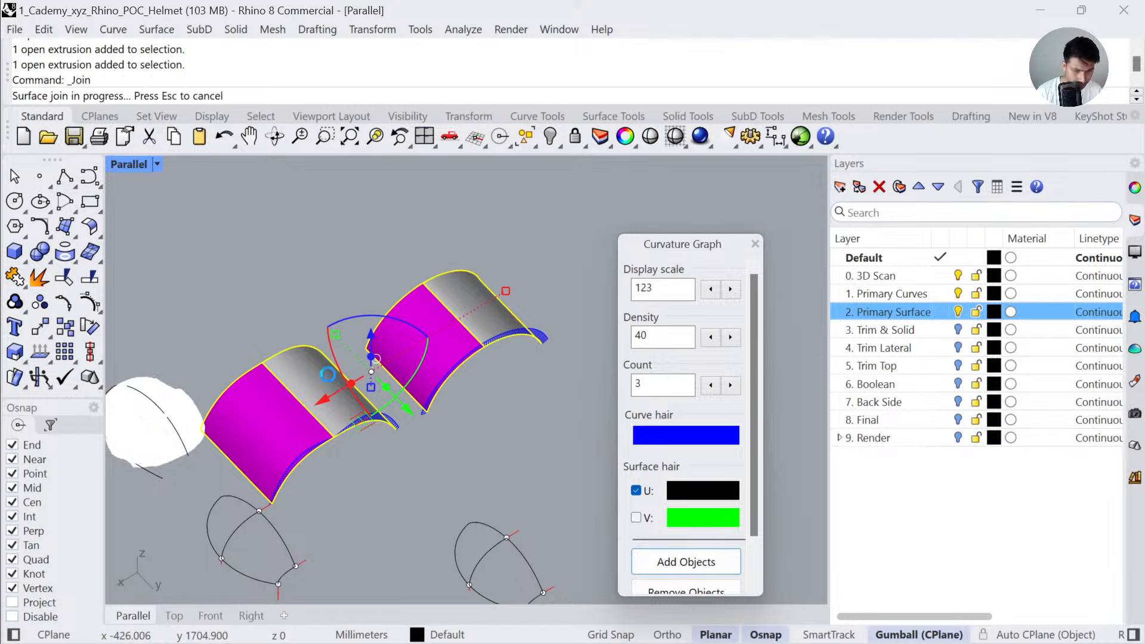
- Flip the surface direction of the joined arch whose back side faces outward
click(328, 373)
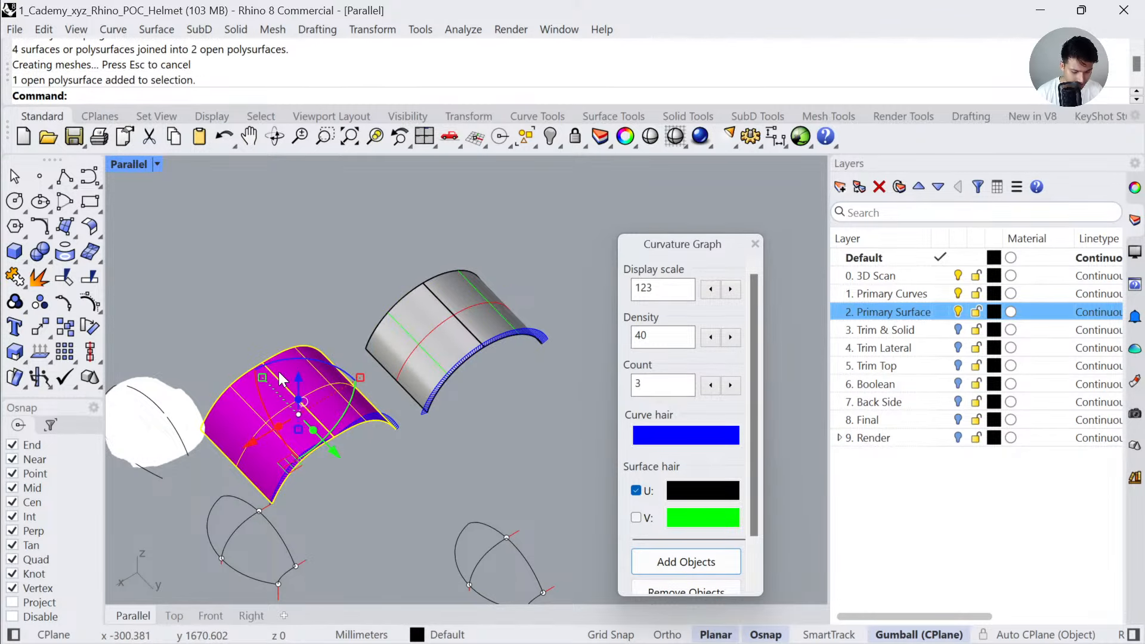
text(Flip)
key(Return)
- Run the Zebra analysis on both arch polysurfaces, comparing vertical stripes and returning to horizontal ones
shift+click(491, 314)
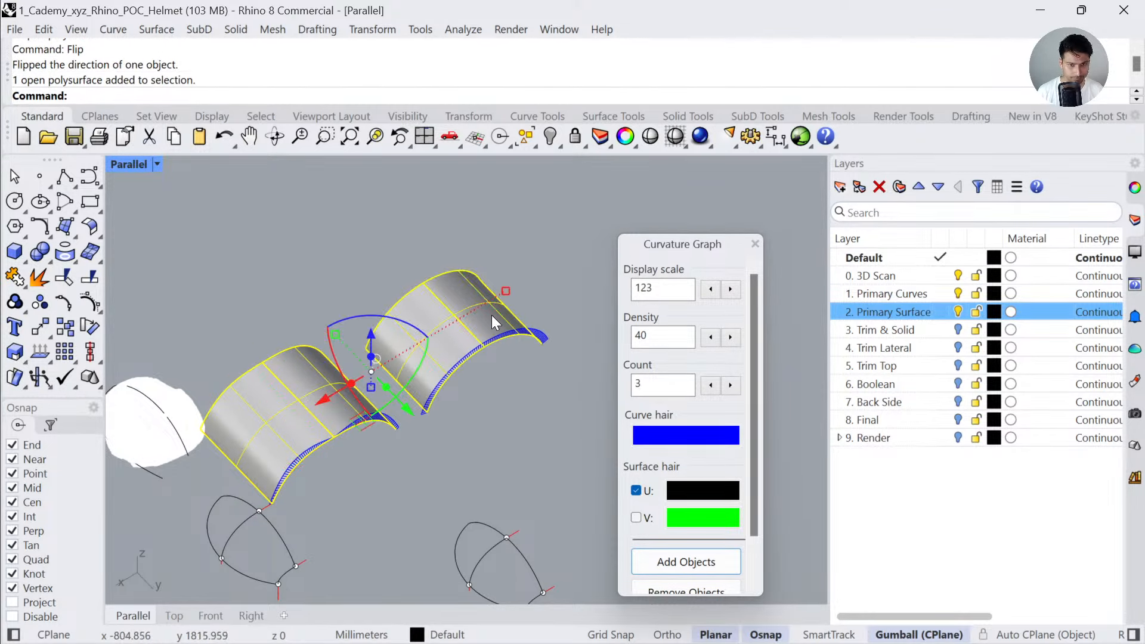
text(Zebra)
key(Return)
right_drag(521, 281, 324, 382)
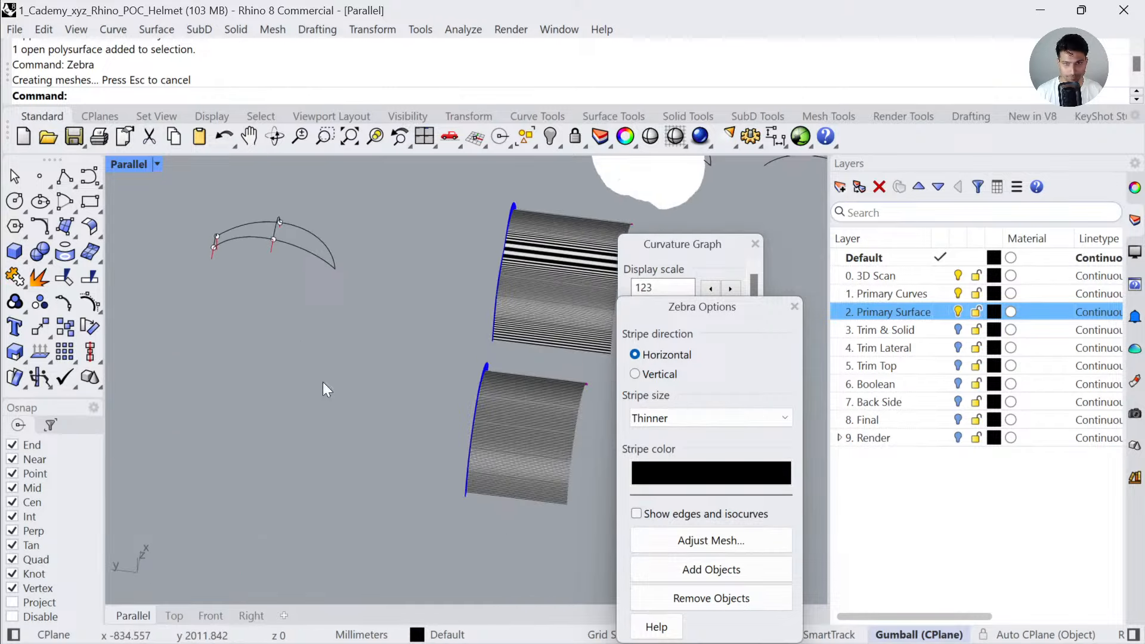
click(656, 373)
right_drag(439, 439, 483, 473)
click(686, 356)
right_drag(410, 403, 396, 337)
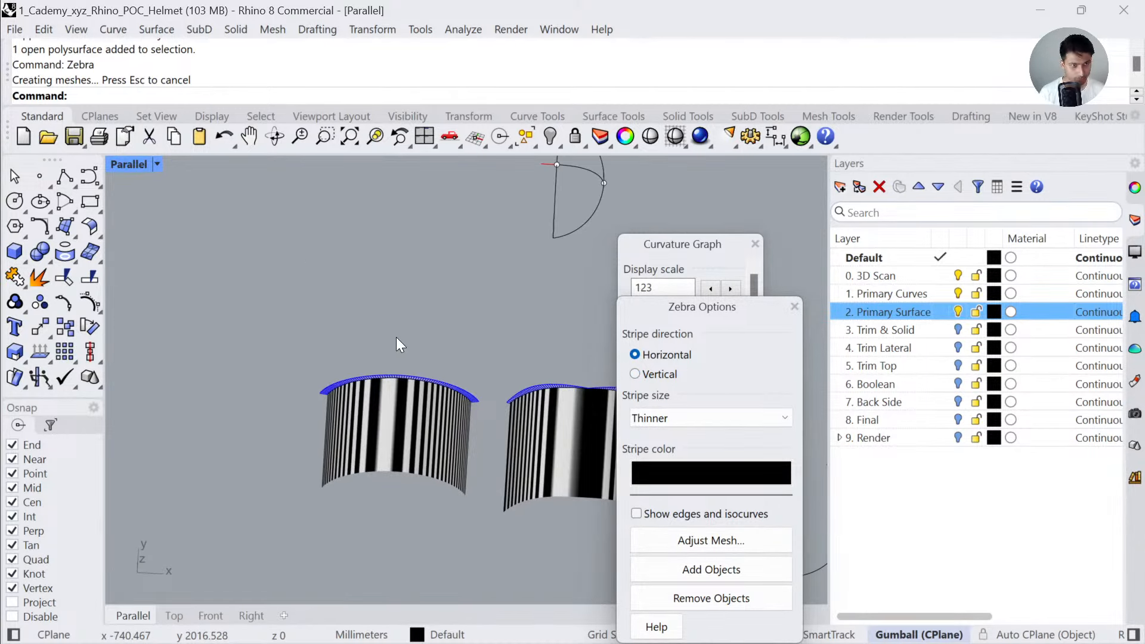
- Set the viewport to the Perspective view and frame the two zebra-striped arches closely
click(133, 164)
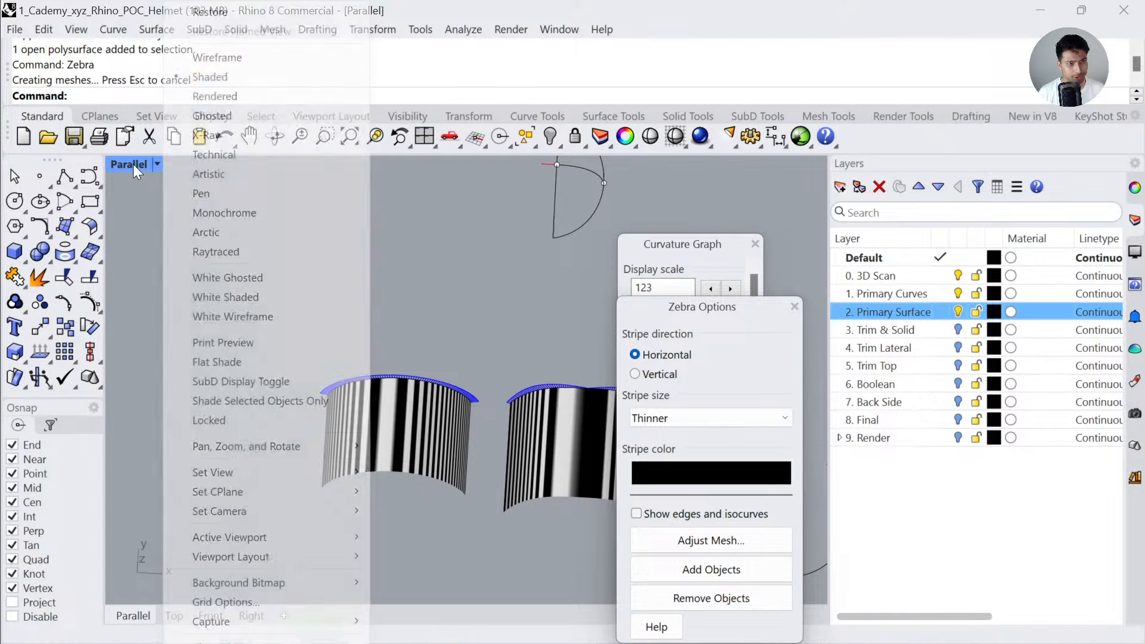
mouse_move(252, 475)
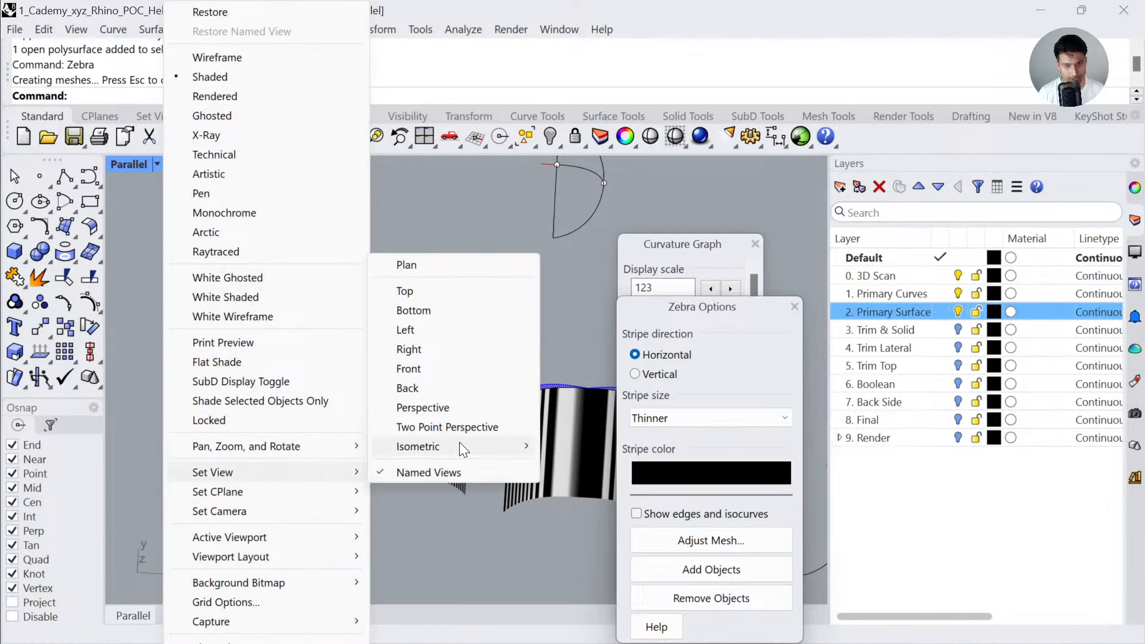
click(471, 407)
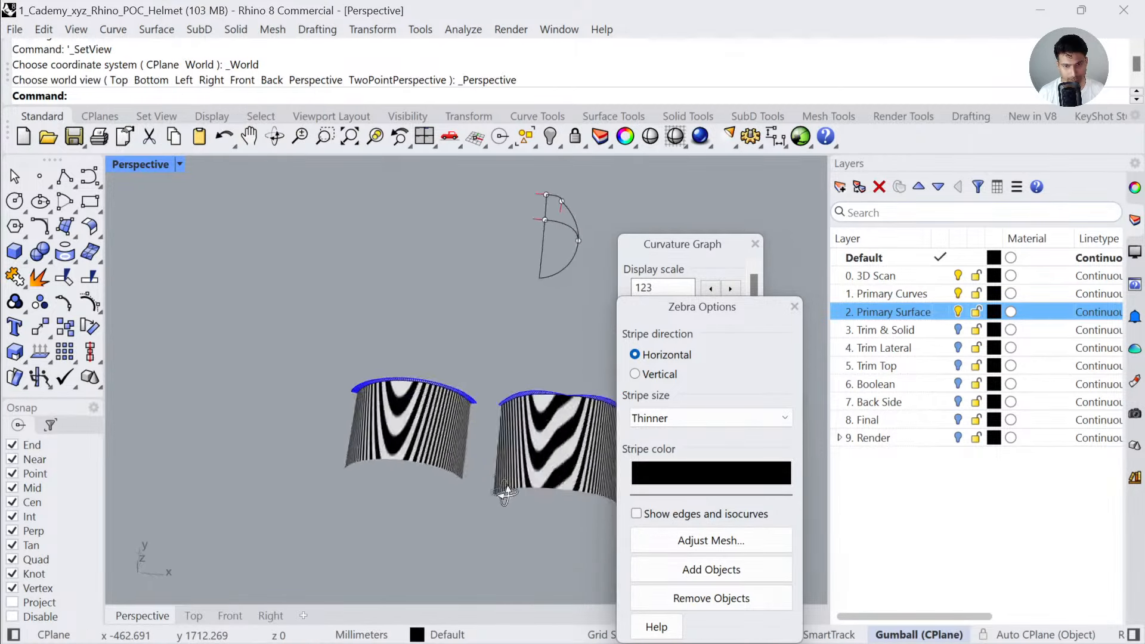
right_drag(559, 478, 511, 465)
scroll(495, 461, up, 4)
- Examine how the zebra stripes and curvature graphs flow across the centre seam of each arch
click(566, 399)
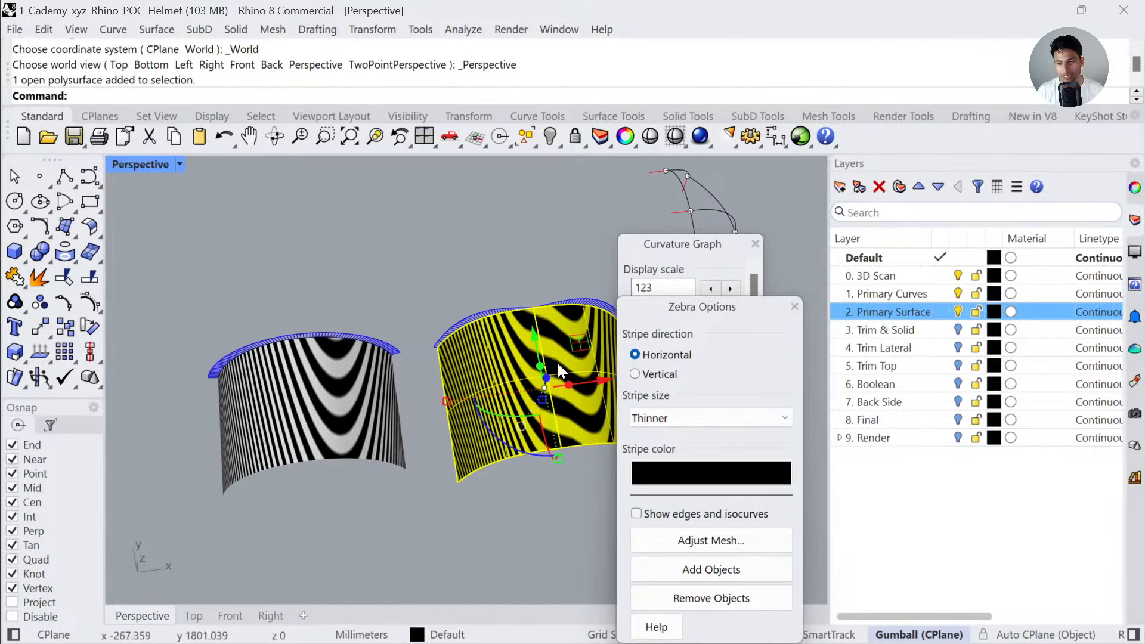
click(502, 310)
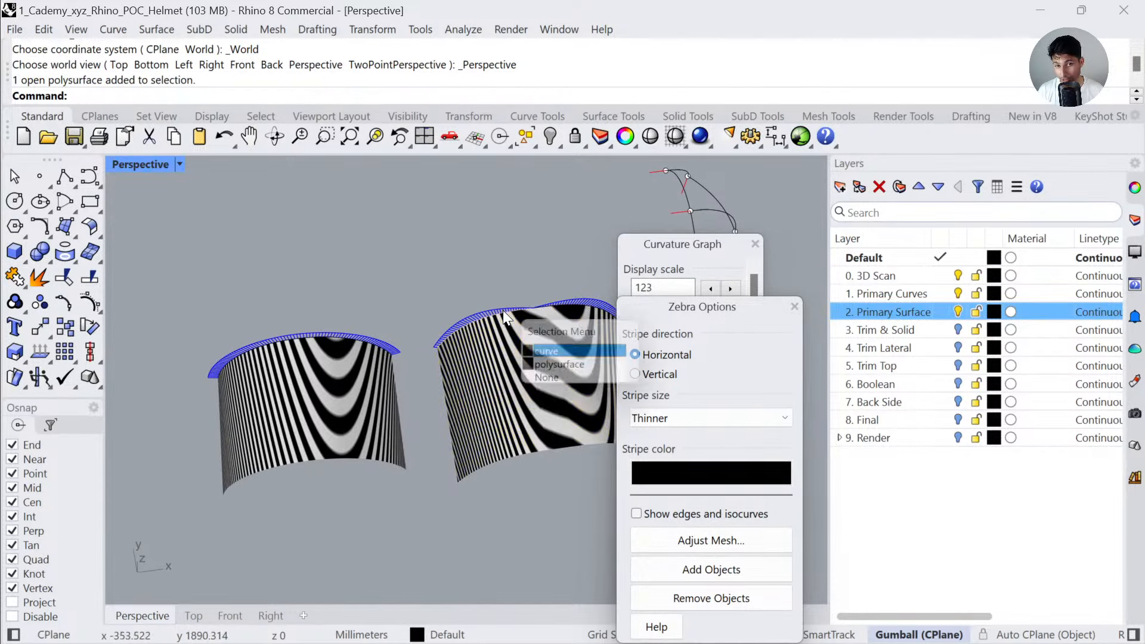
click(537, 355)
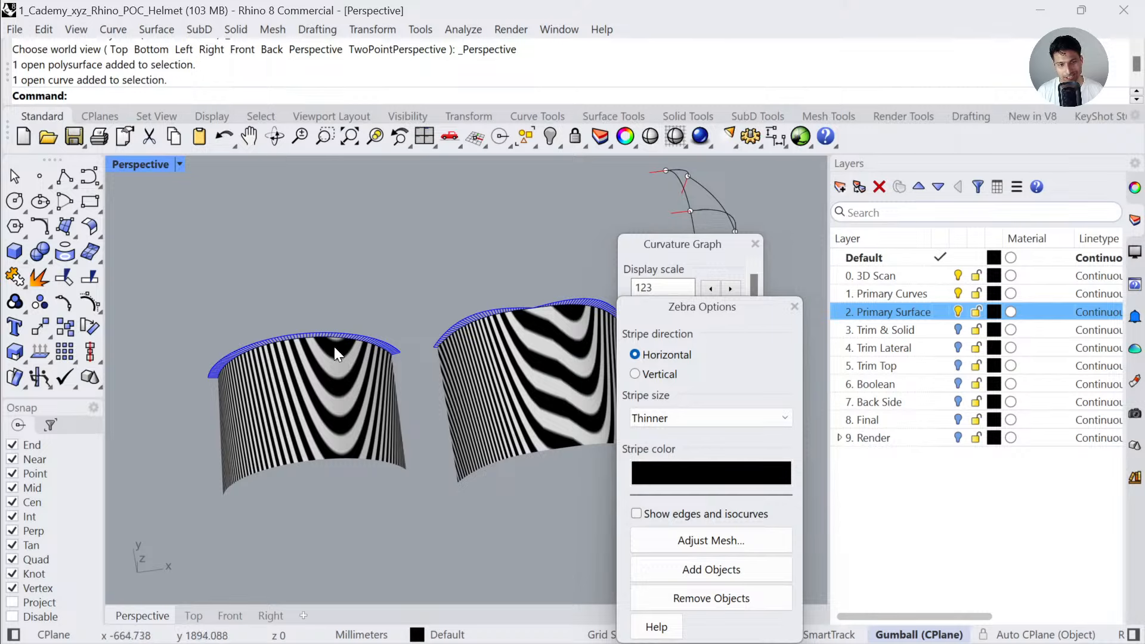
right_drag(335, 357, 412, 386)
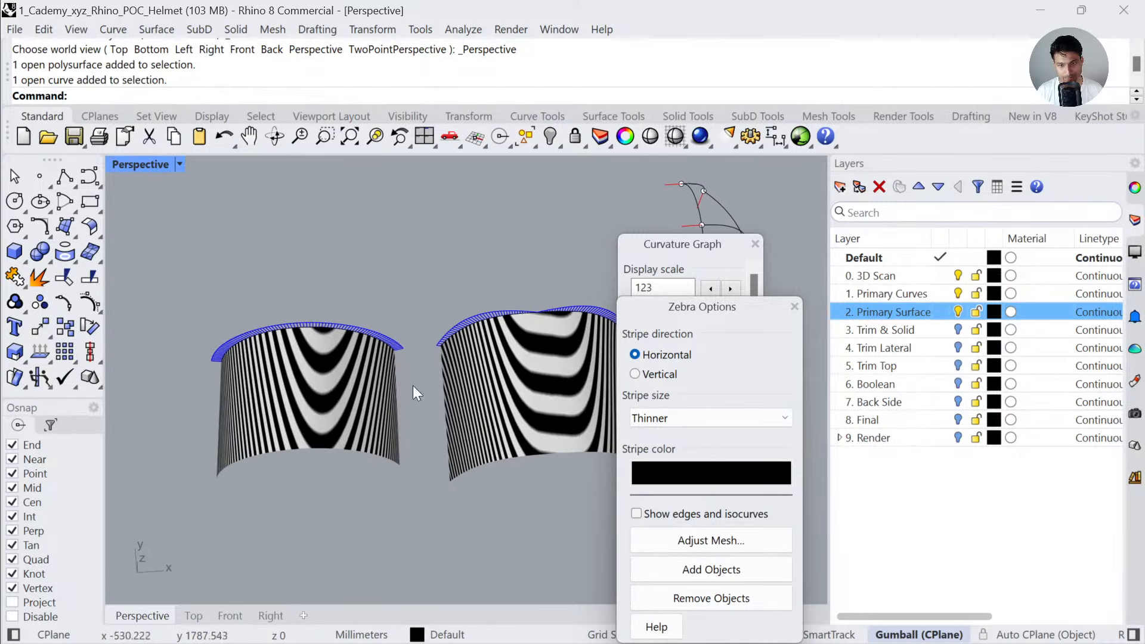
mouse_move(537, 381)
right_down()
mouse_move(514, 345)
mouse_move(529, 369)
right_up()
shift+right_drag(334, 438, 409, 386)
scroll(410, 384, up, 4)
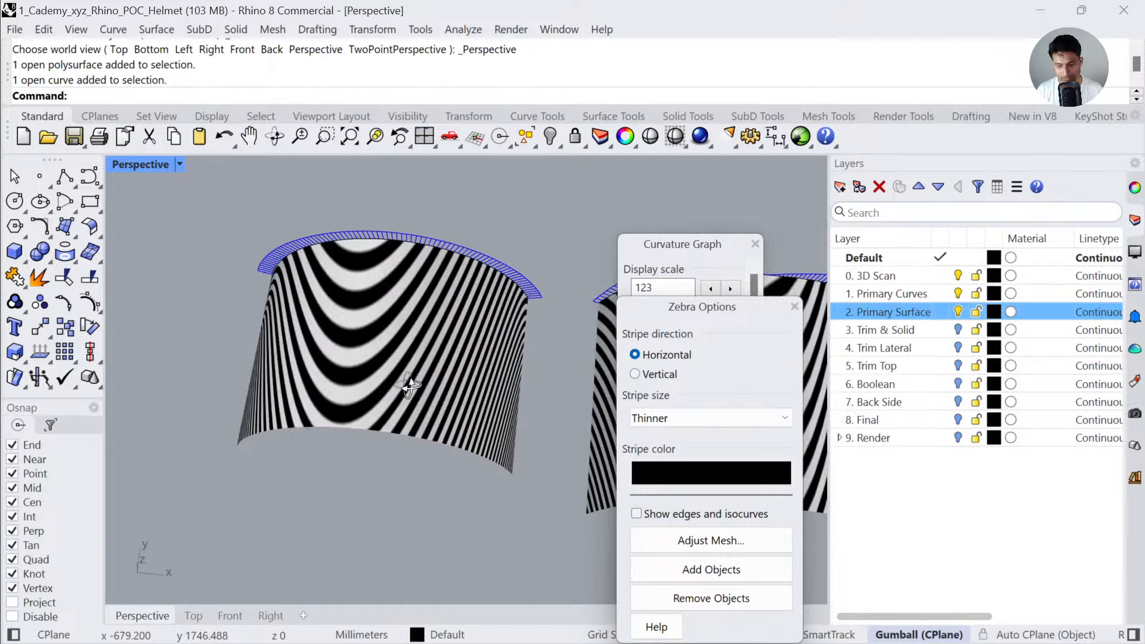
scroll(406, 385, down, 5)
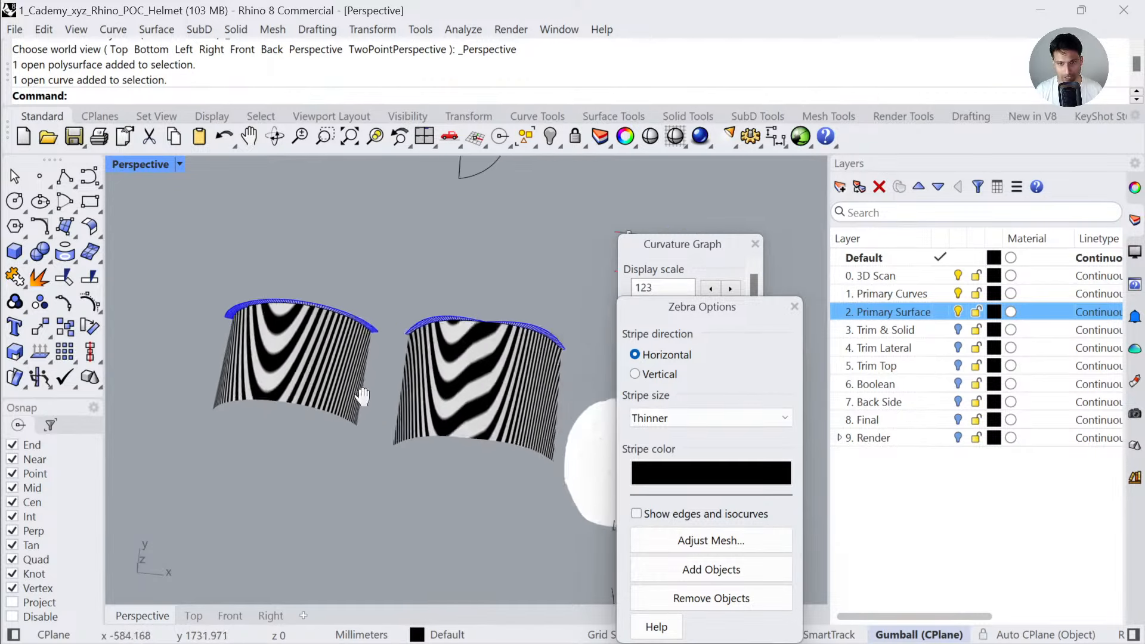
- Delete both arch surfaces and their curves, including the leftover curve, and bring the whole helmet layout into view
drag(520, 295, 237, 343)
key(Delete)
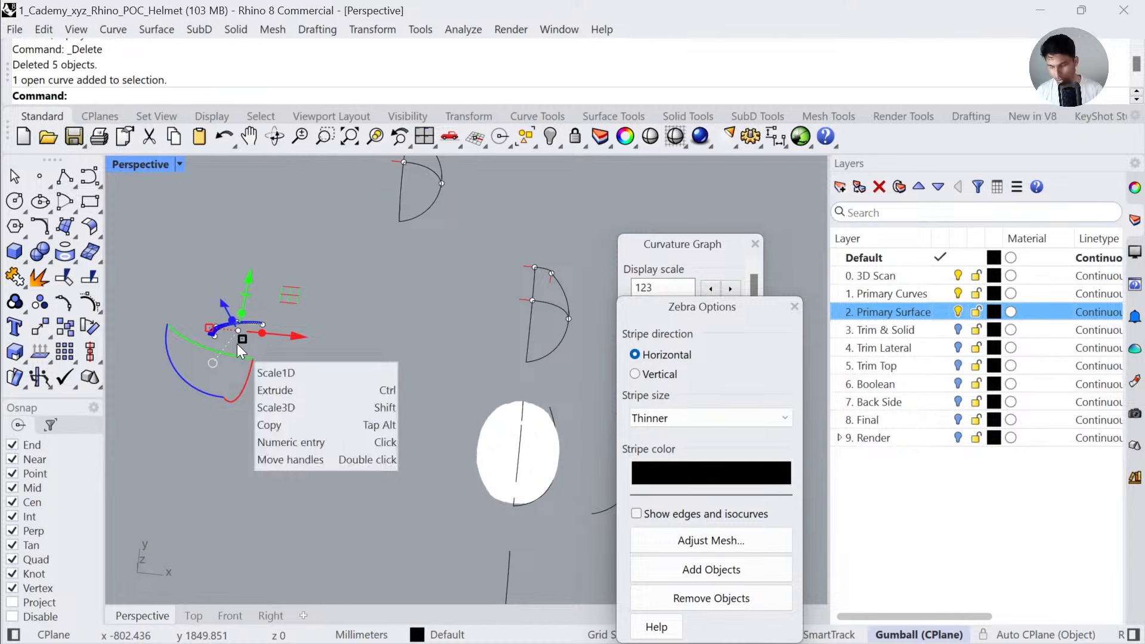
key(Delete)
scroll(237, 357, down, 4)
right_drag(331, 460, 247, 362)
scroll(247, 361, down, 5)
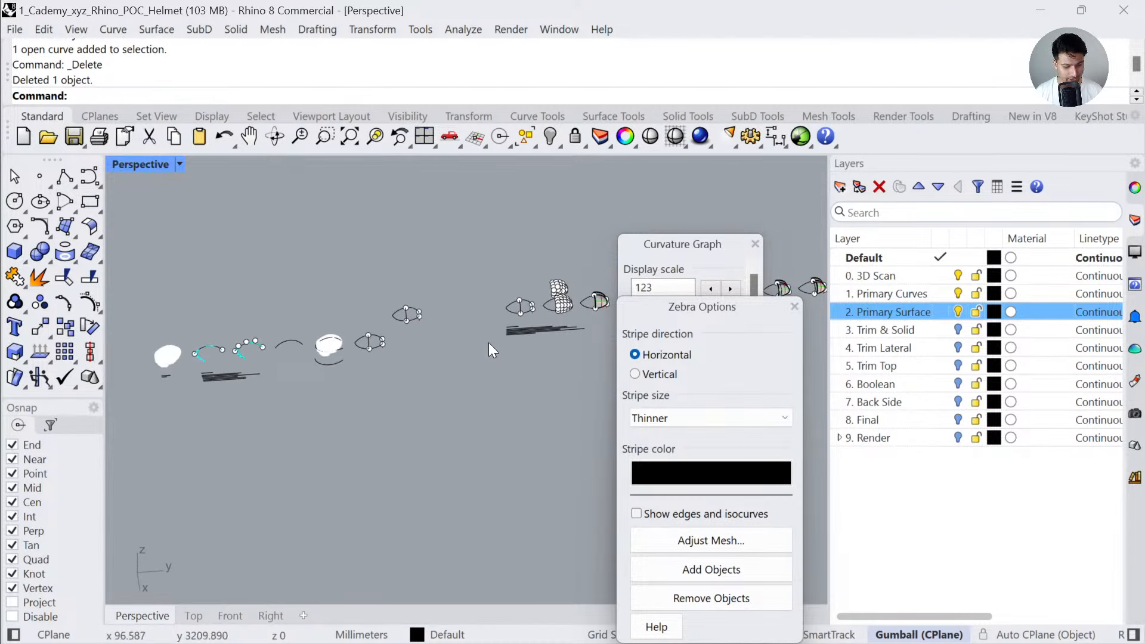
- Run the Zebra analysis with Thick stripes on the half-helmet primary surface and the extrusion adjoining its symmetry edge
shift+right_drag(488, 342, 279, 369)
drag(492, 302, 482, 329)
click(388, 295)
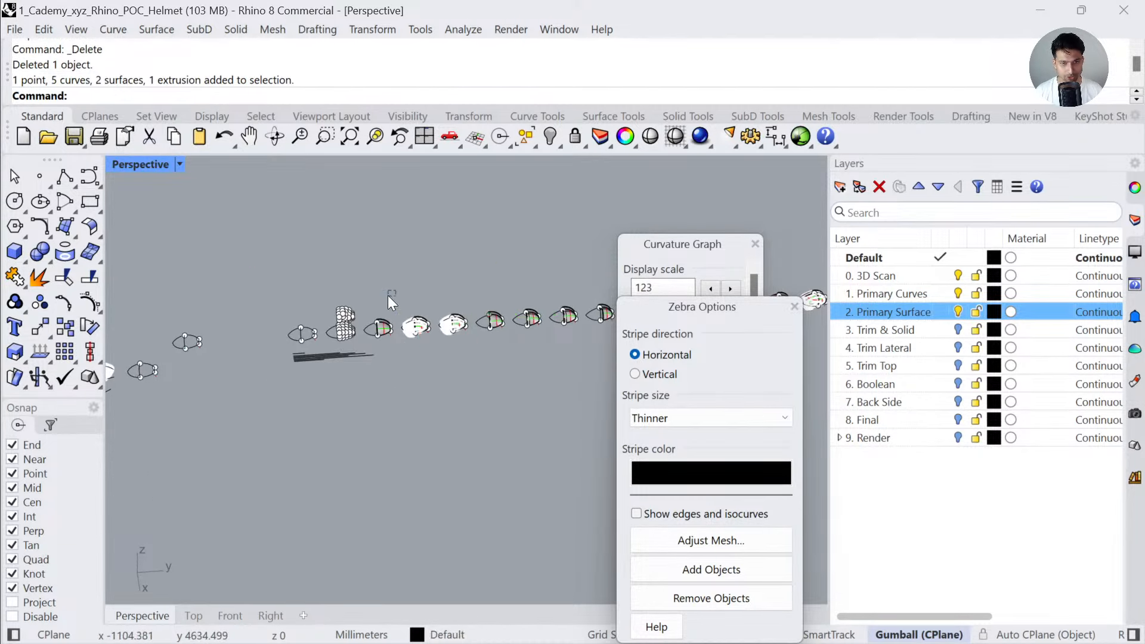
drag(387, 295, 371, 321)
key(F4)
right_drag(370, 320, 331, 334)
scroll(330, 334, down, 4)
click(484, 313)
shift+right_drag(350, 398, 414, 357)
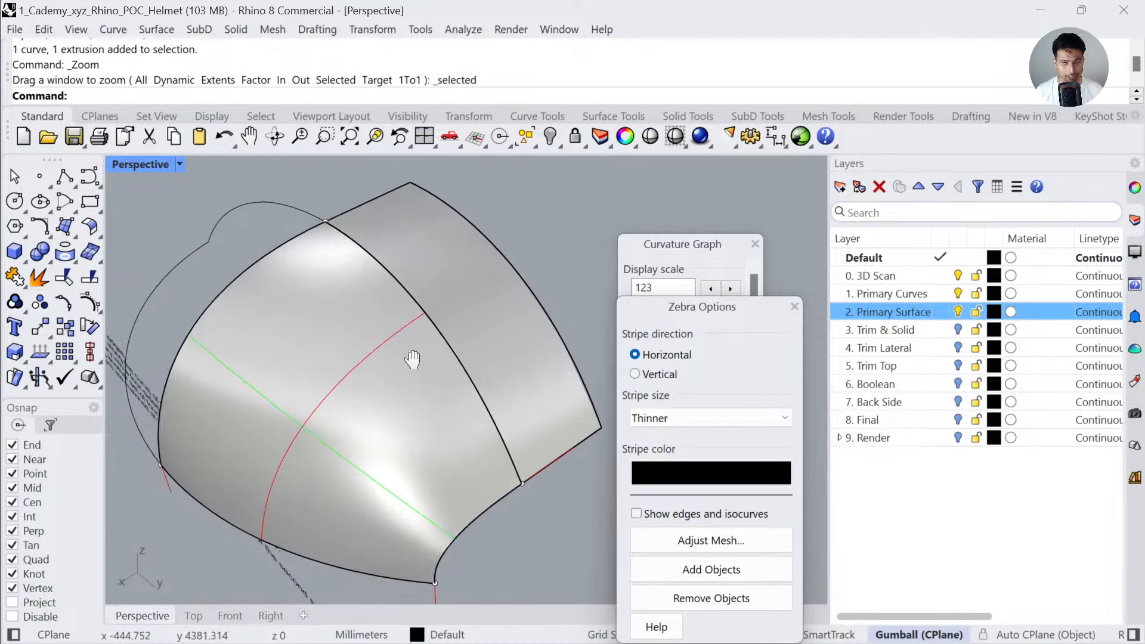
click(424, 371)
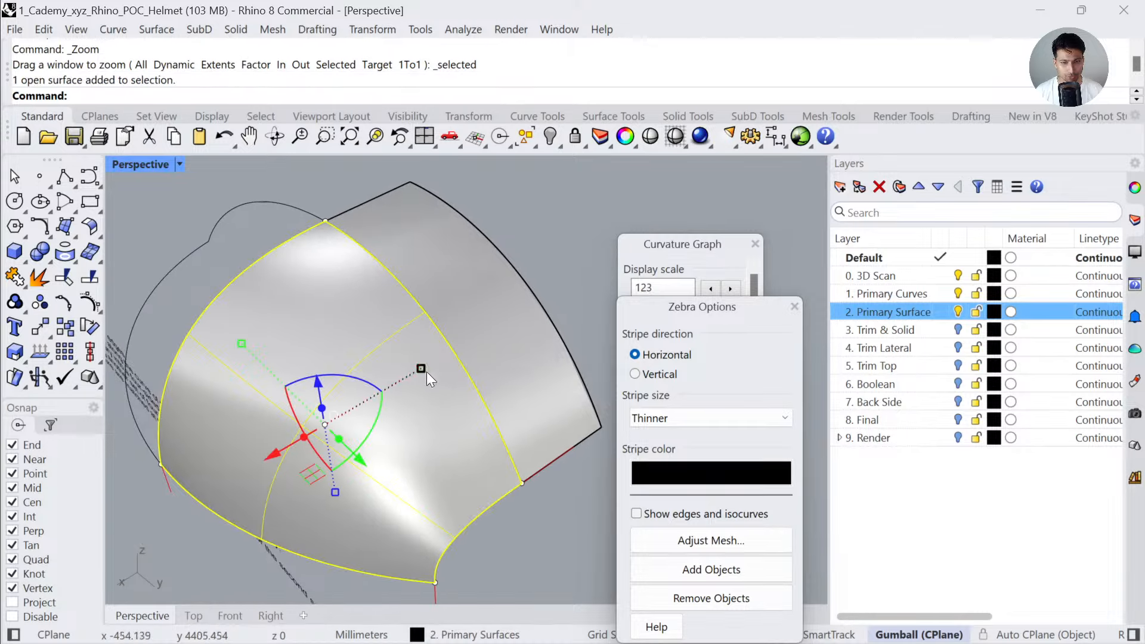
shift+click(463, 331)
click(733, 568)
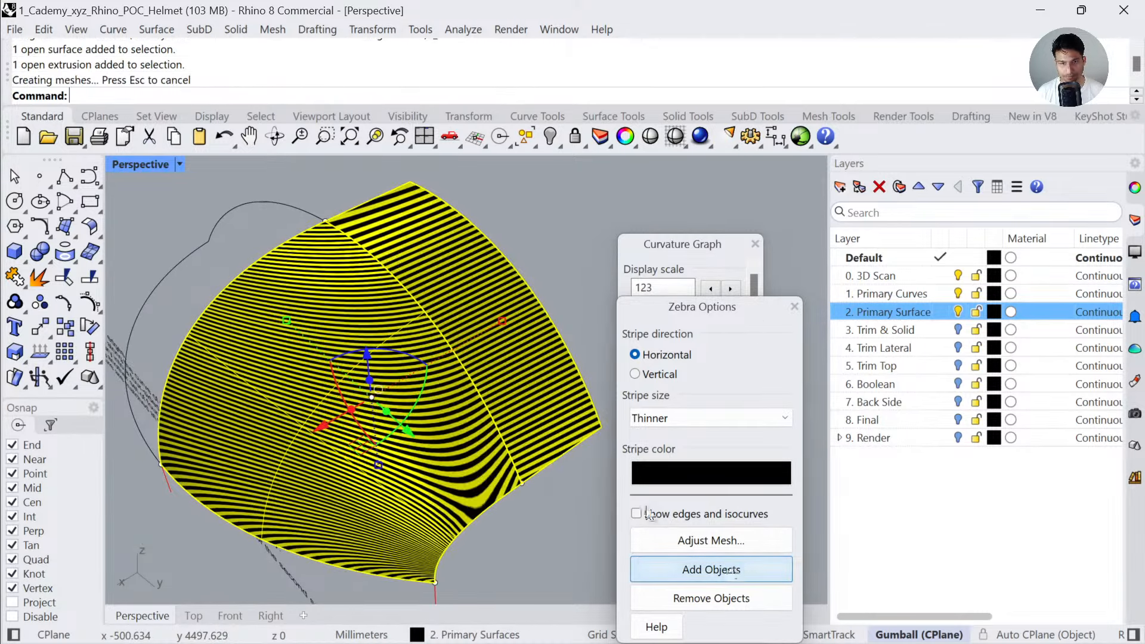
click(719, 419)
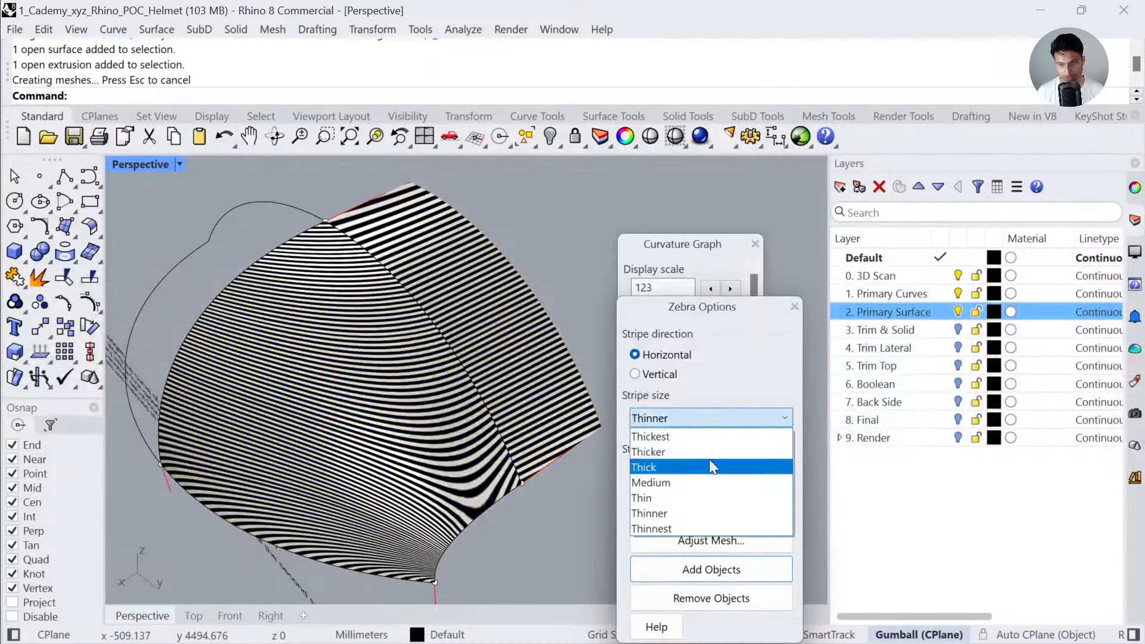
click(708, 461)
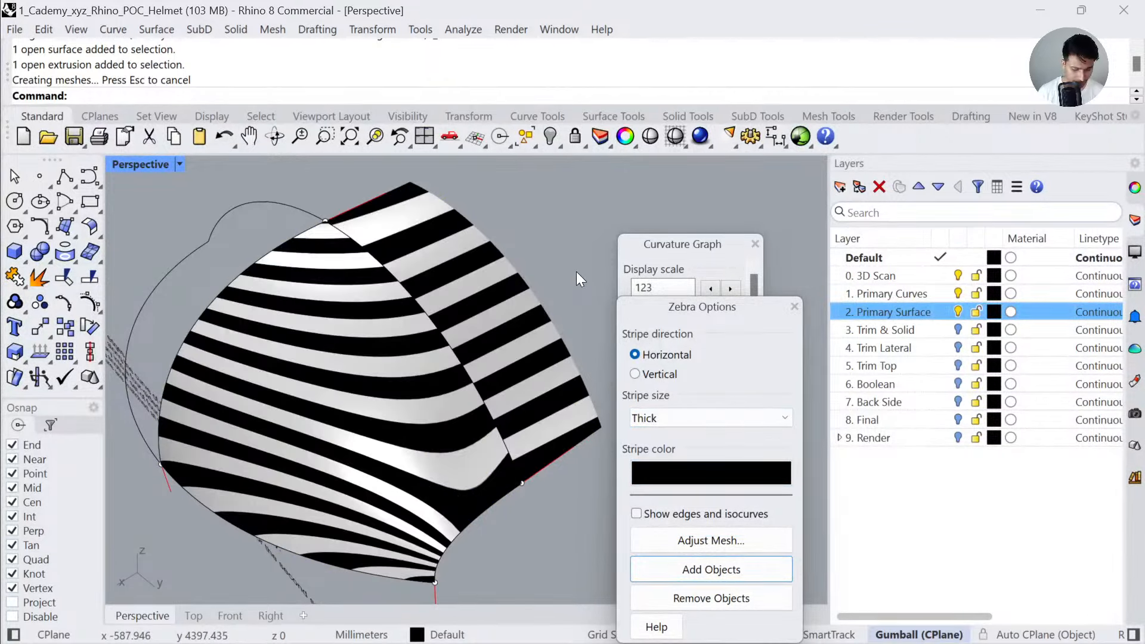
- Begin a MatchSrf of the primary surface's symmetry edge to the adjoining extrusion edge
text(MatchSrf)
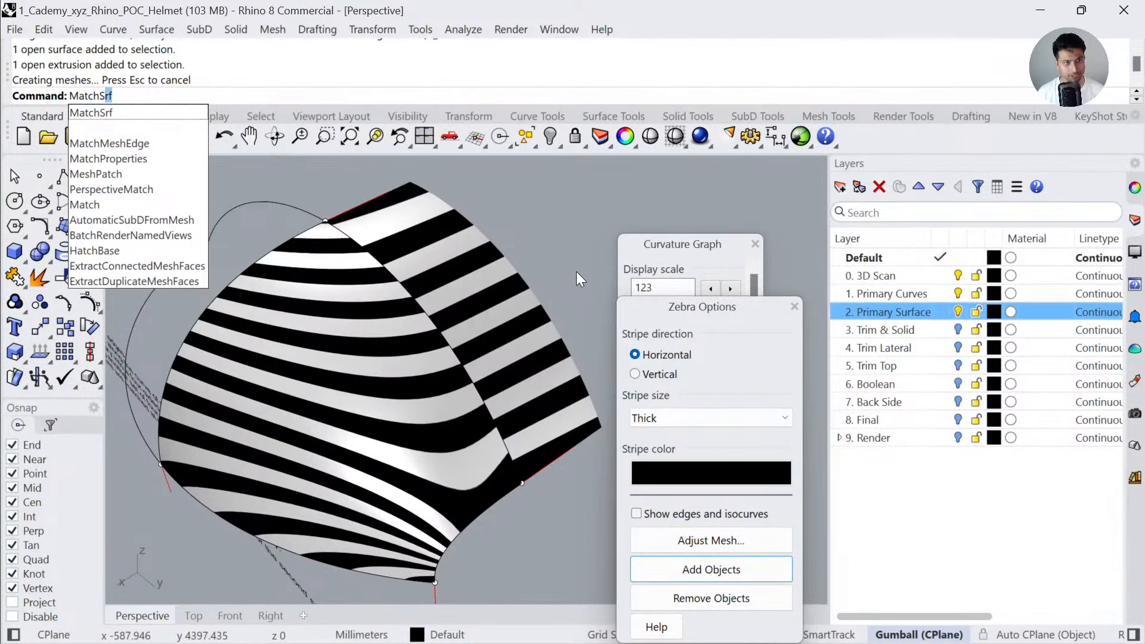
key(Return)
click(338, 235)
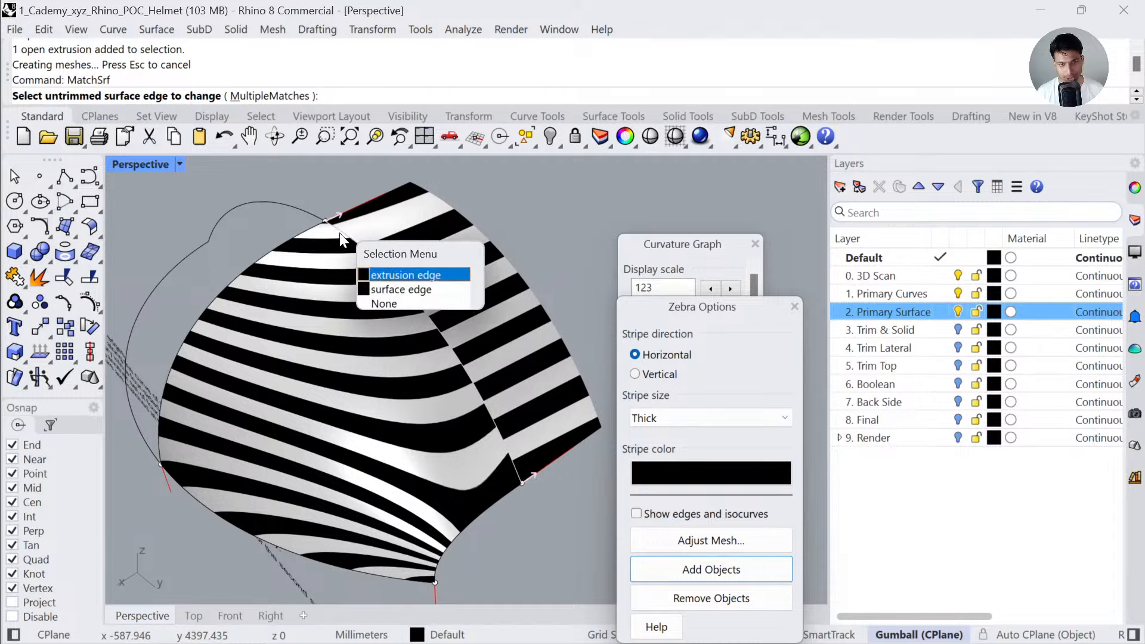
click(366, 287)
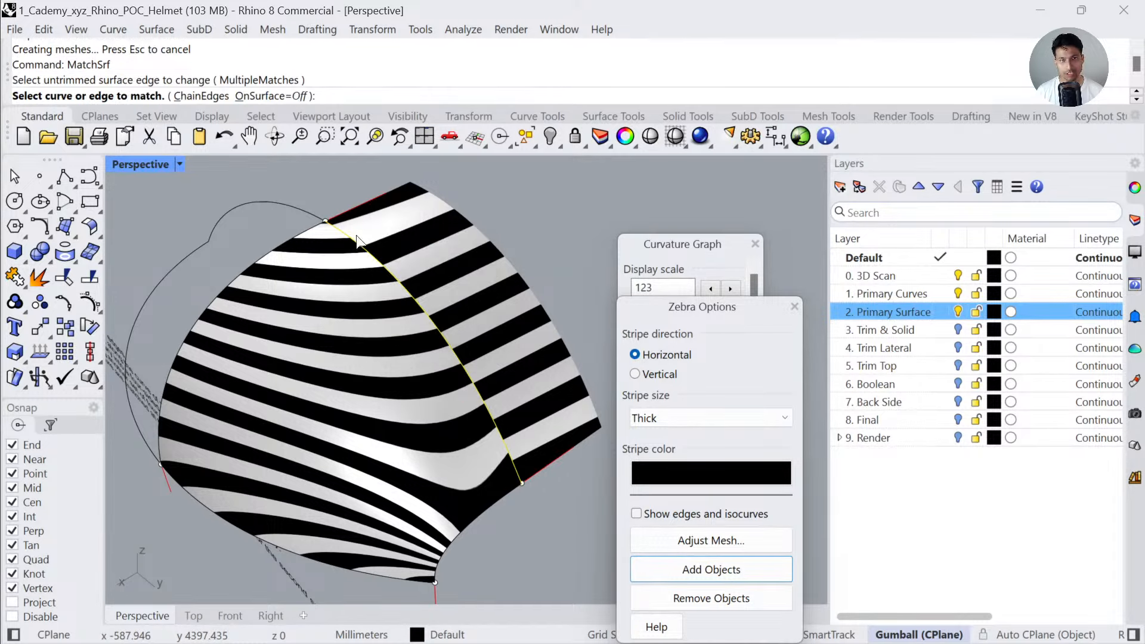
click(351, 243)
click(388, 297)
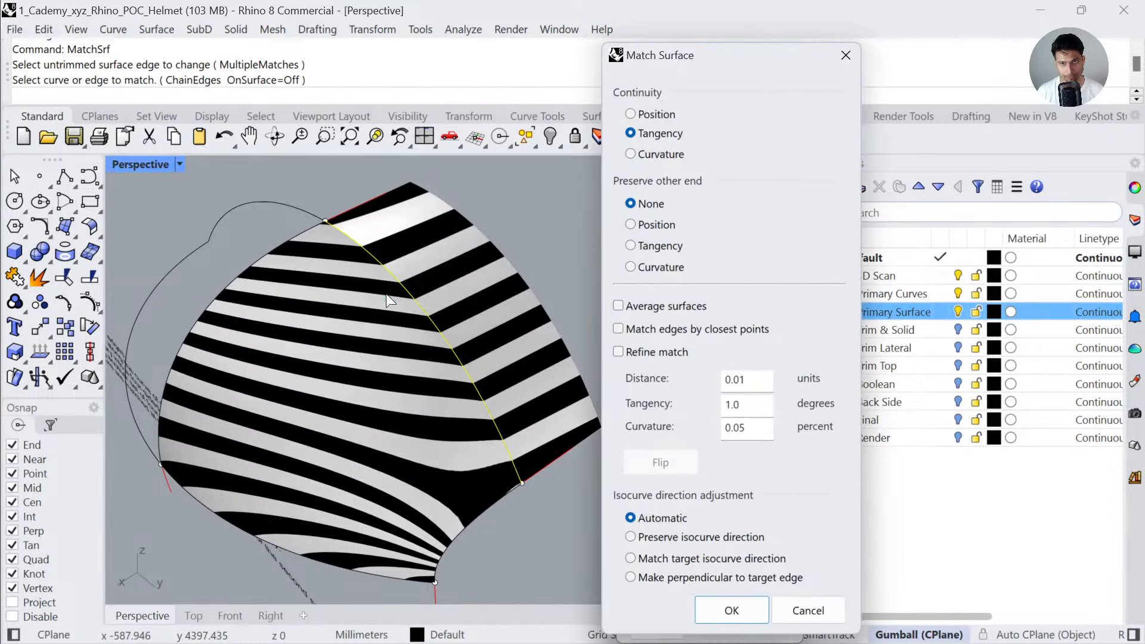
- Compare Position, Tangency and Curvature continuity in the surface match preview, ending on Tangency
click(649, 120)
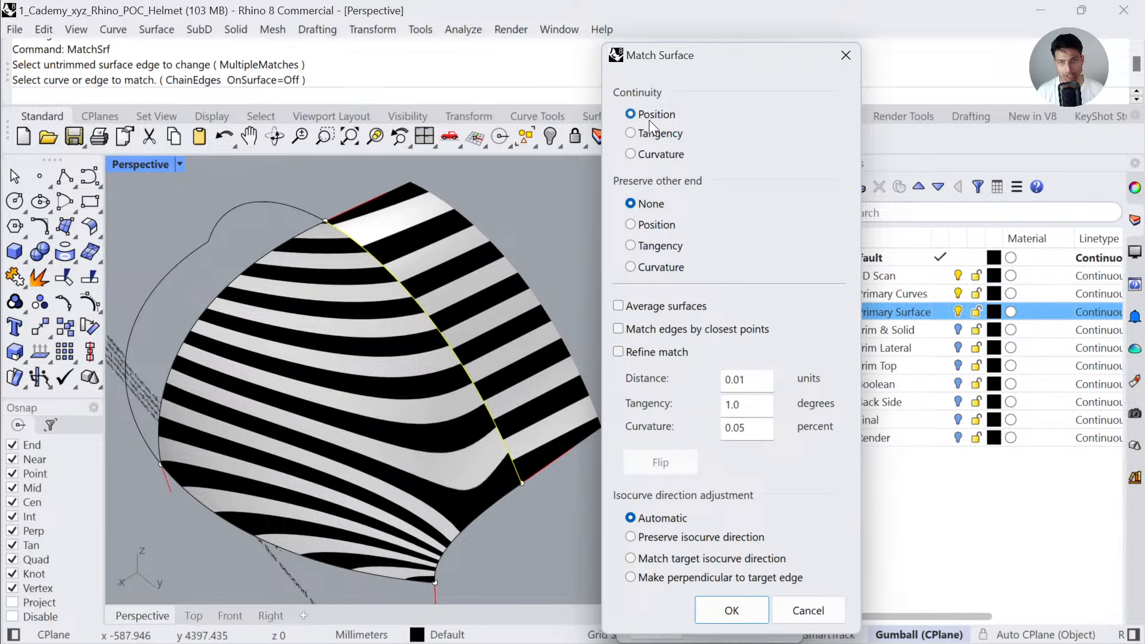
click(646, 136)
click(646, 156)
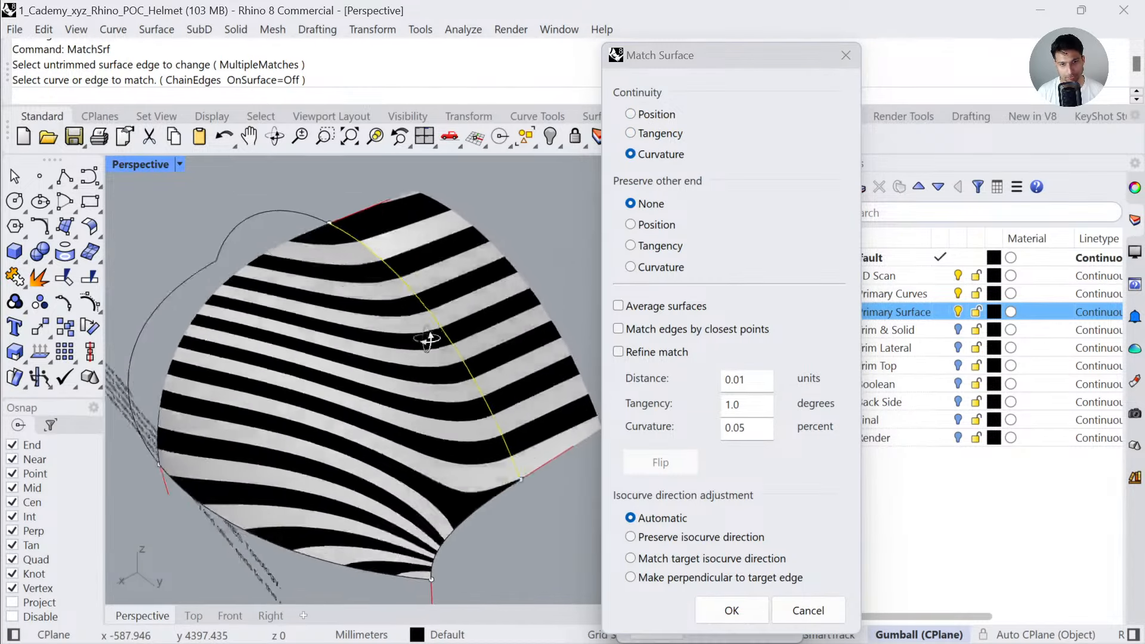
click(666, 139)
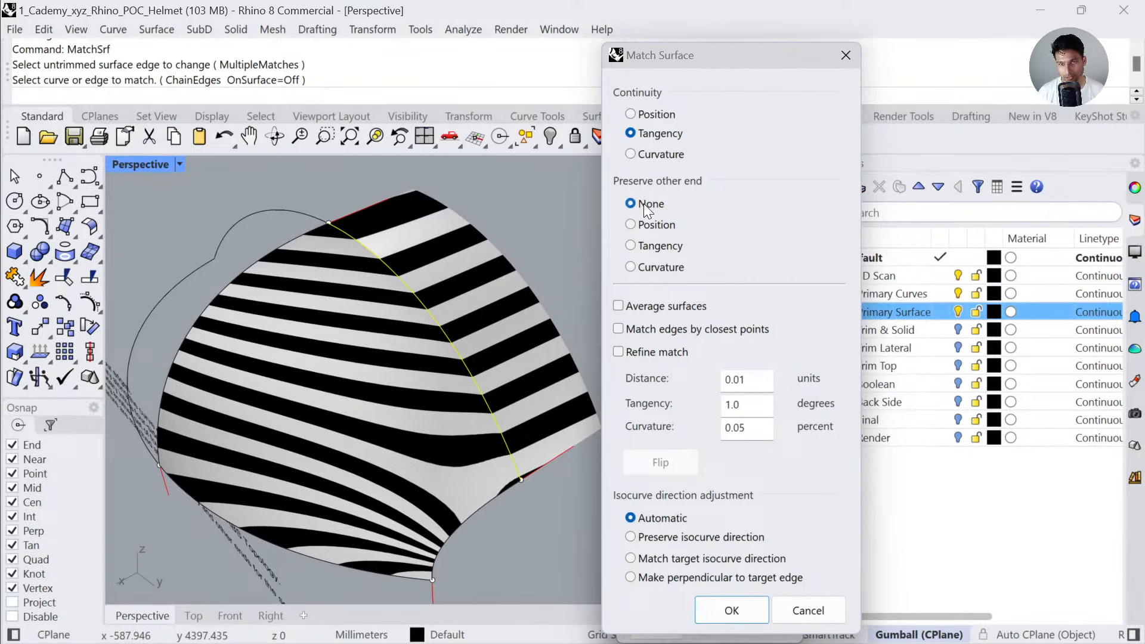
- Review the match's distance, tangency and curvature tolerances, and accept the surface match with Tangency continuity
drag(750, 381, 715, 382)
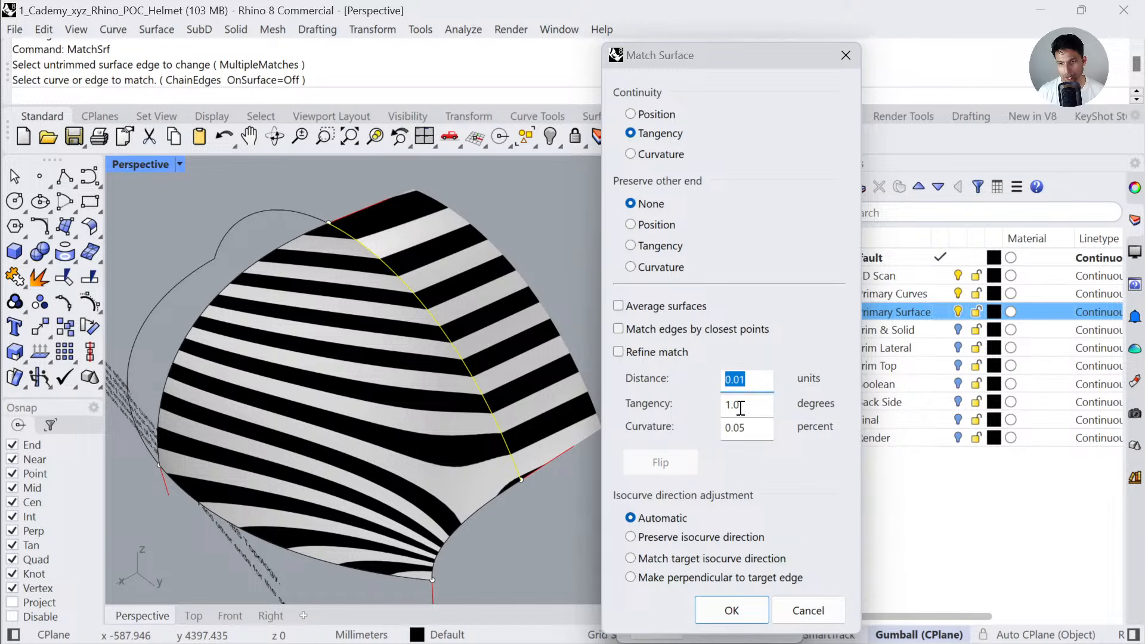
click(741, 408)
click(744, 431)
click(735, 405)
click(753, 384)
click(754, 429)
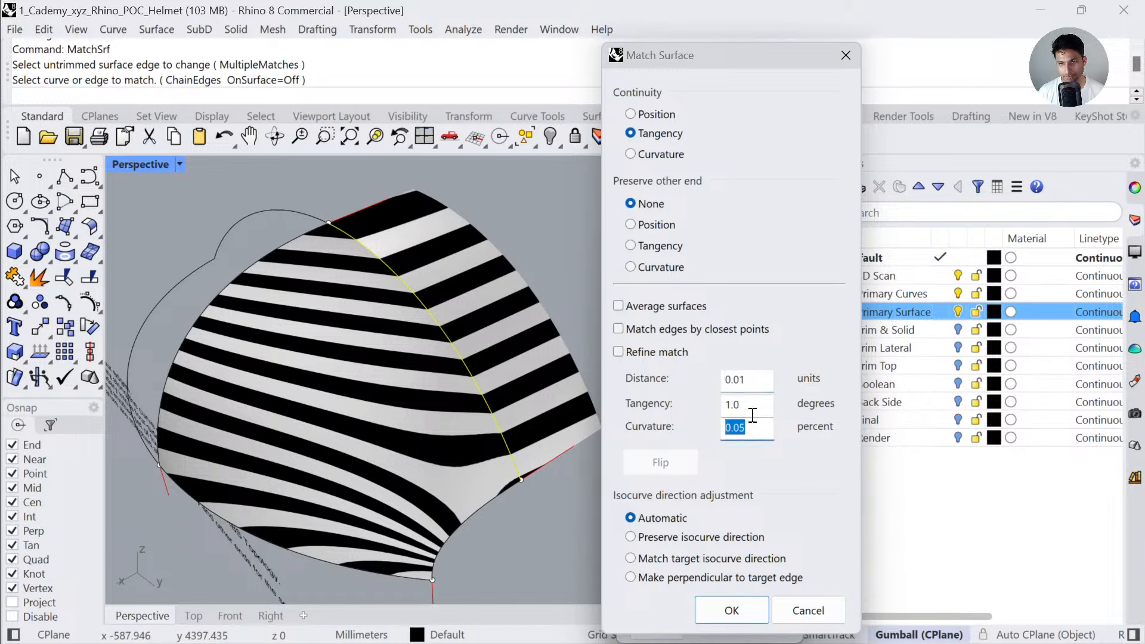
click(731, 611)
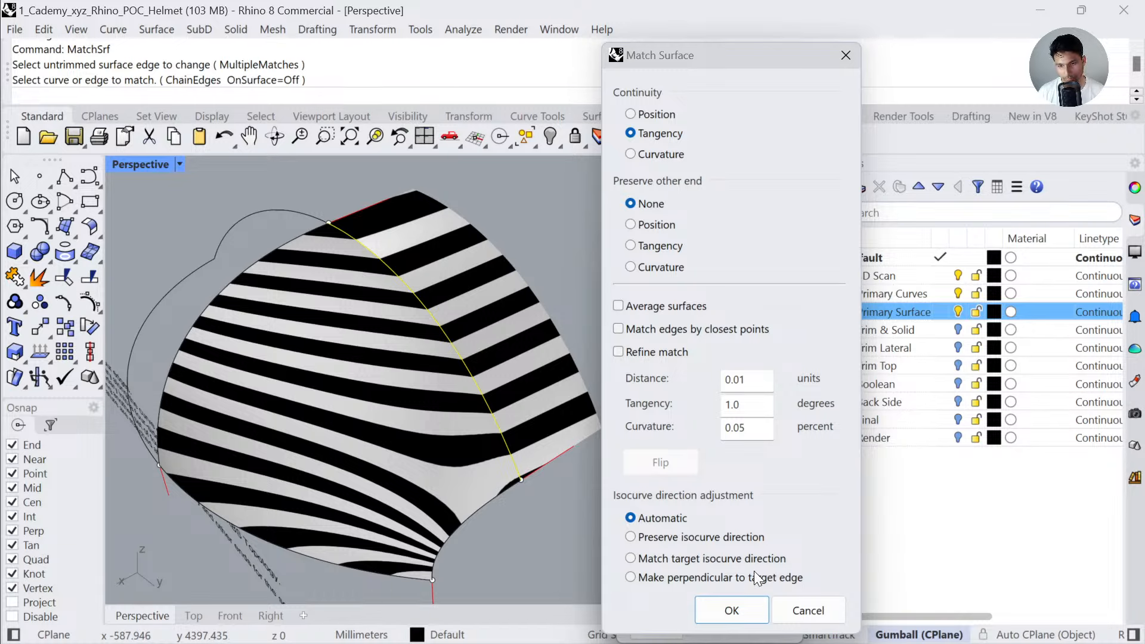
click(714, 559)
click(729, 610)
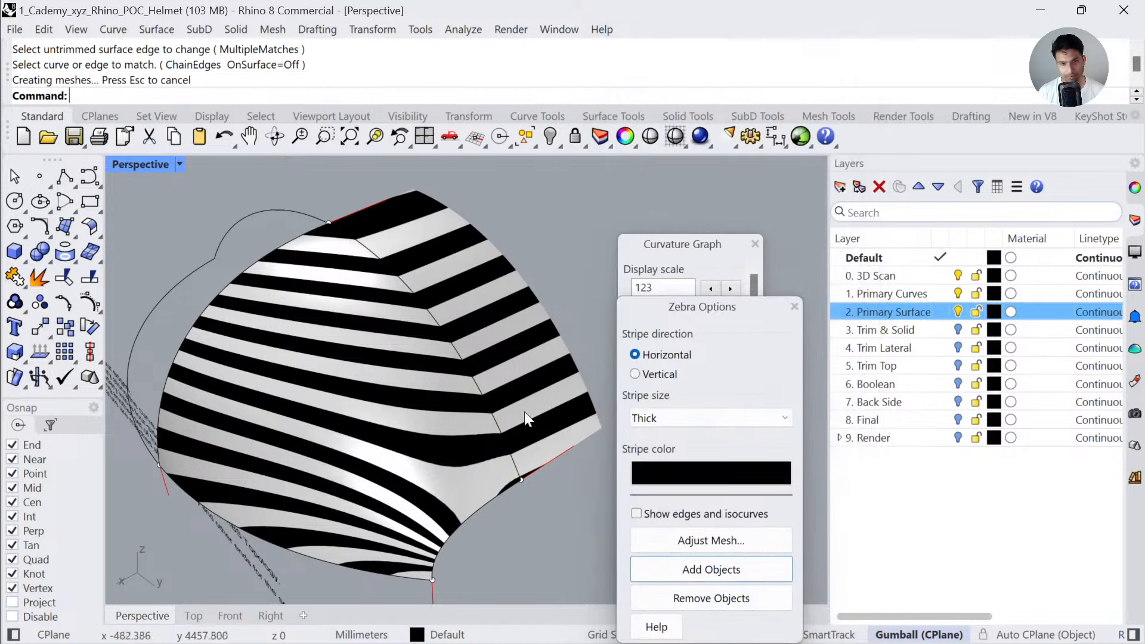
- Delete the helper extrusion and mirror the matched primary surface across the helmet's symmetry line
click(549, 345)
key(Delete)
click(410, 371)
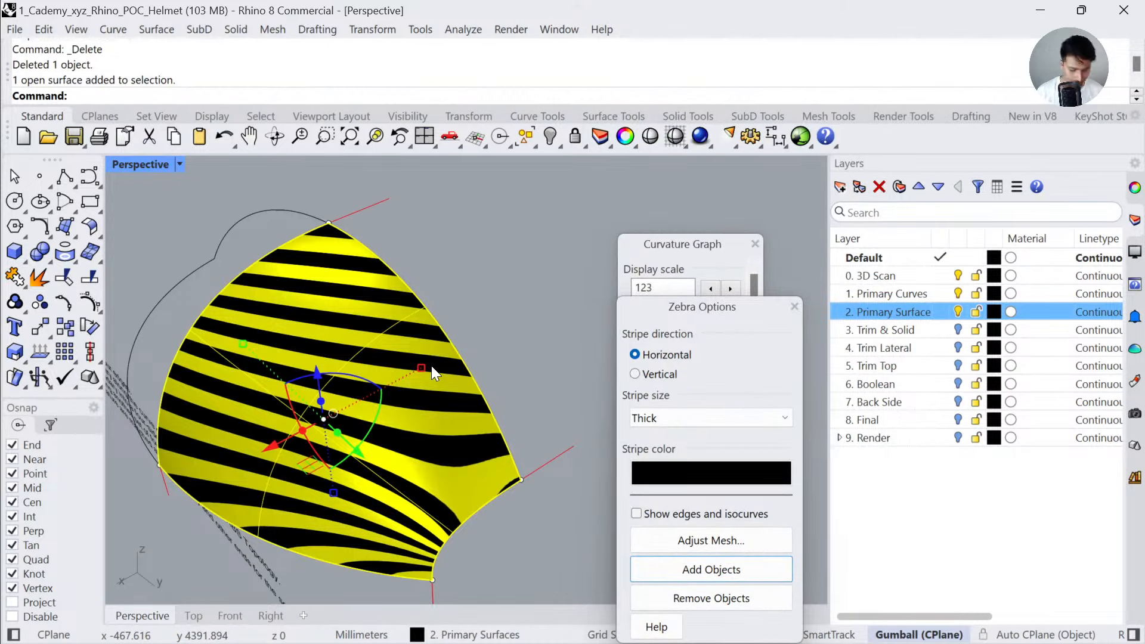
text(Mirror)
key(Return)
click(432, 366)
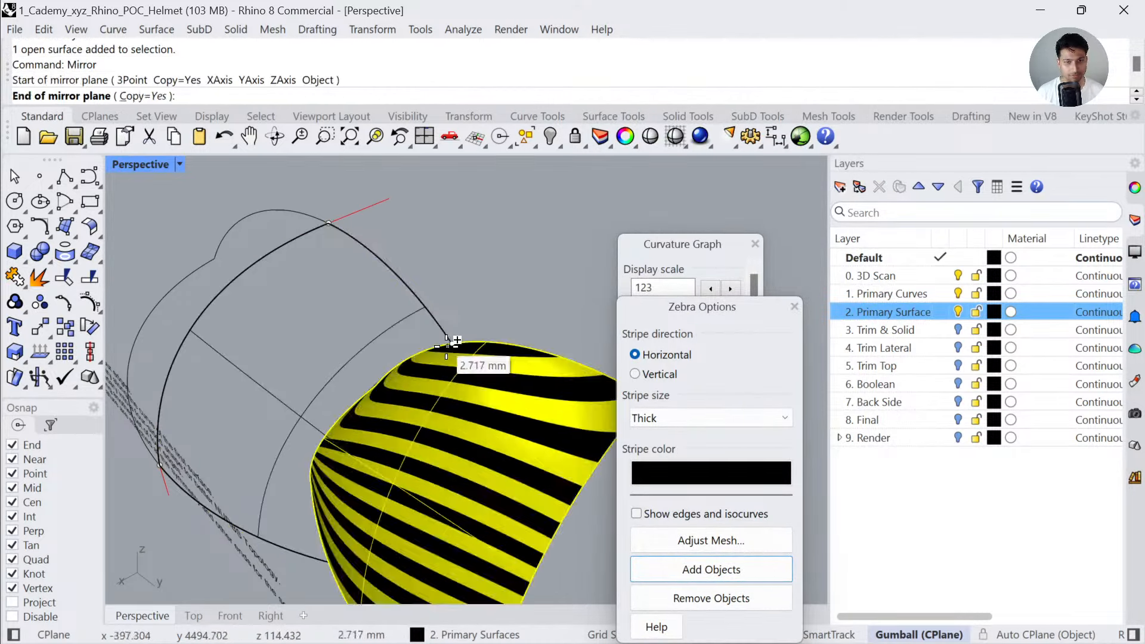
click(470, 378)
right_drag(470, 378, 549, 268)
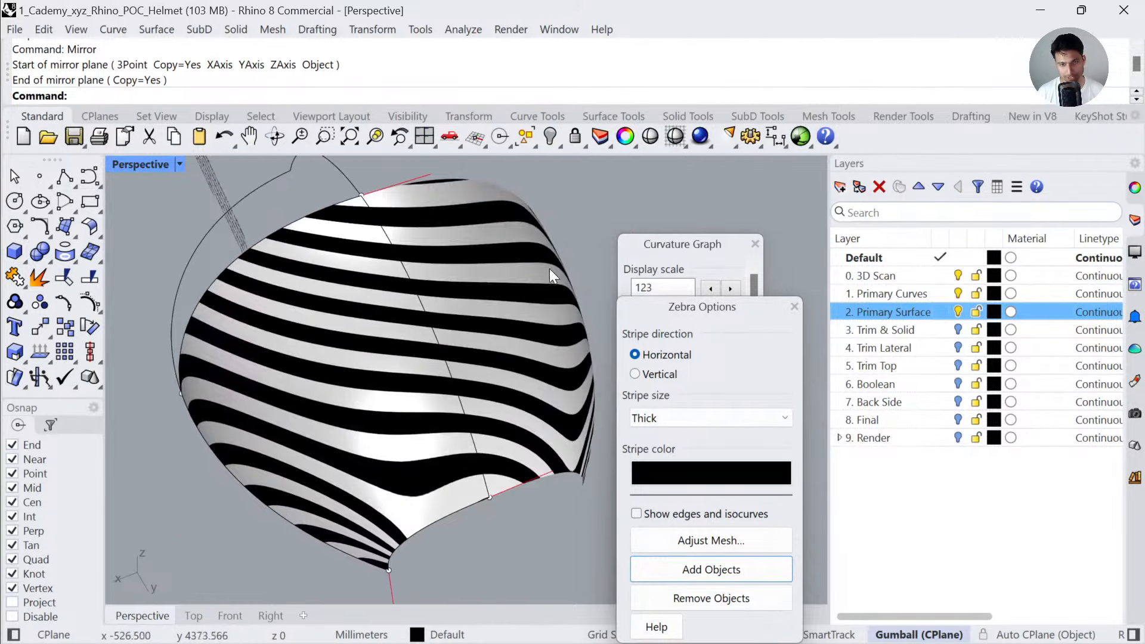
- End the Zebra analysis and examine both mirrored halves with the EMap analysis using the brushed_gold environment map
click(793, 306)
right_drag(528, 335, 471, 295)
click(469, 295)
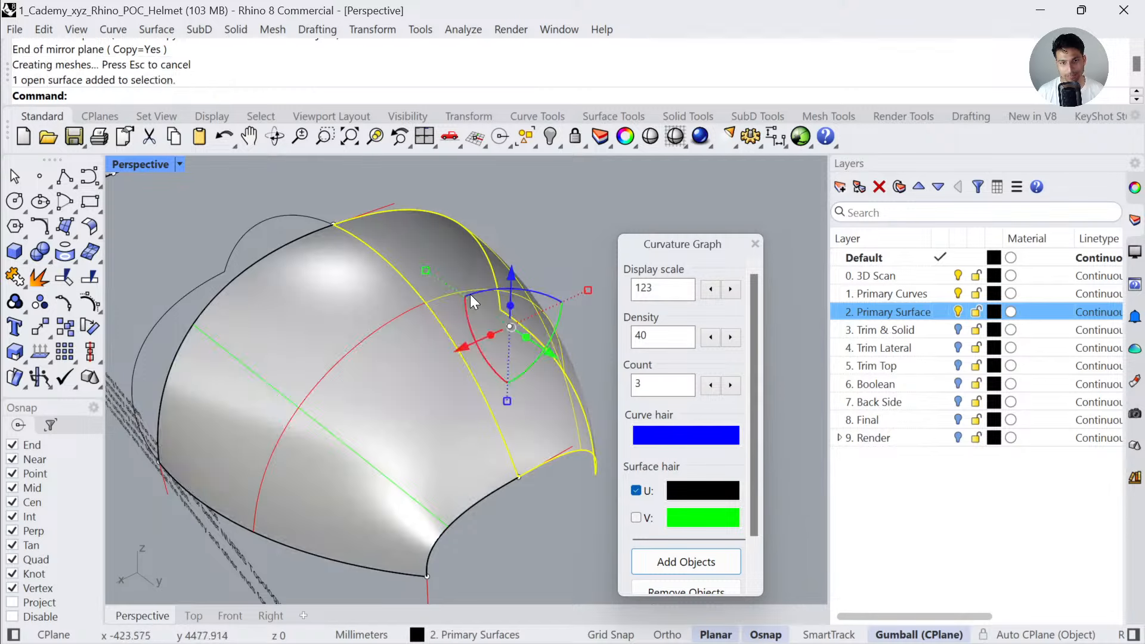
text(EMap)
key(Return)
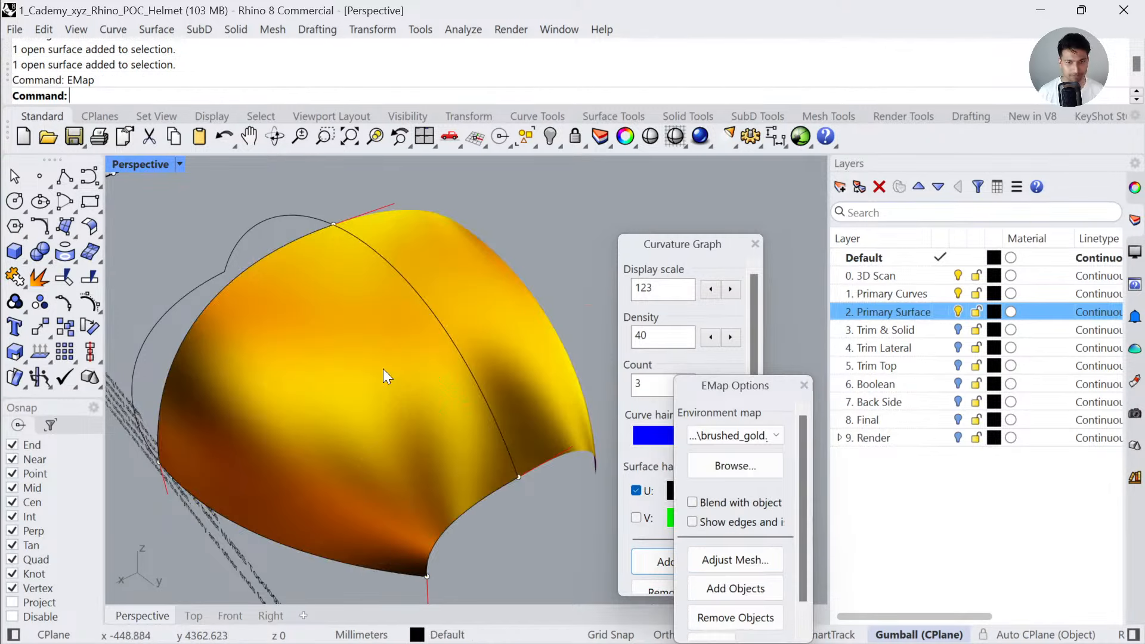
right_drag(382, 368, 531, 371)
- Turn on the control points of the primary surface overlaid on the neighbouring helmet's 3D scan
scroll(341, 360, down, 7)
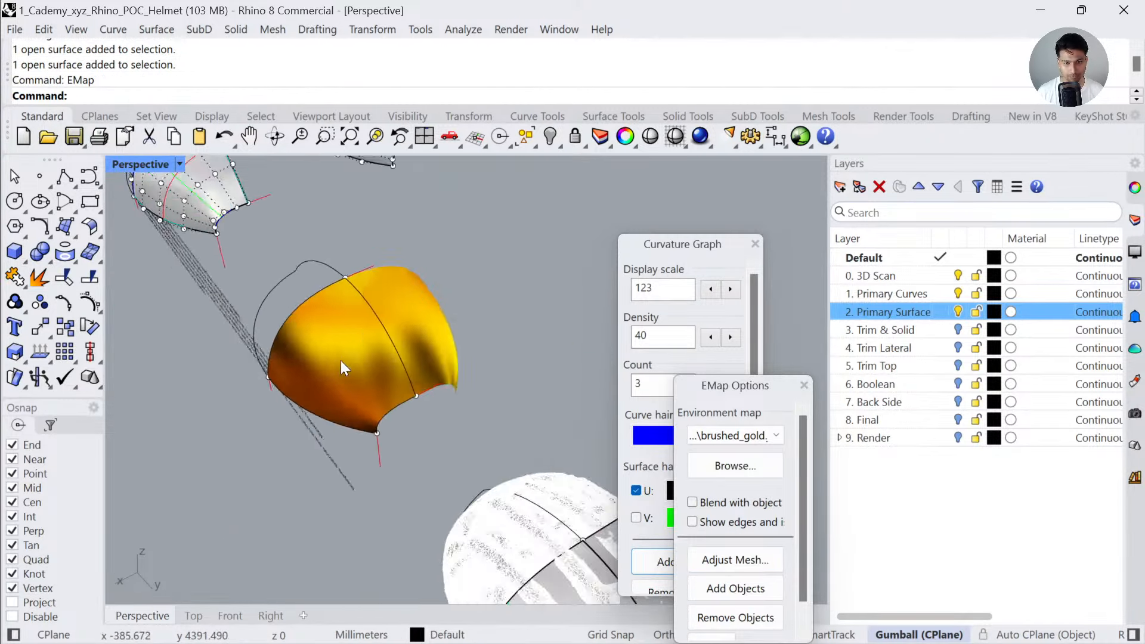
right_drag(341, 360, 264, 342)
scroll(388, 357, down, 4)
shift+right_drag(450, 382, 376, 361)
scroll(350, 384, up, 6)
scroll(377, 360, up, 3)
click(385, 345)
click(92, 307)
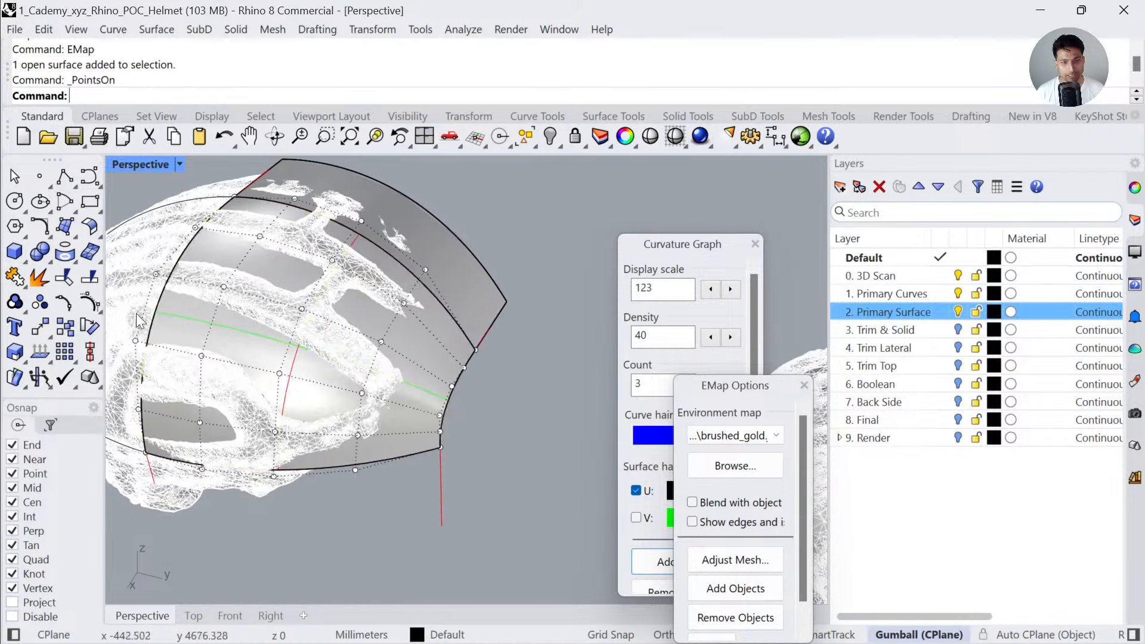
- Examine the control points against the scan mesh and close the curvature graph and environment map options
shift+right_drag(221, 325, 369, 346)
right_drag(370, 346, 793, 230)
scroll(413, 312, up, 6)
scroll(427, 332, down, 6)
click(755, 244)
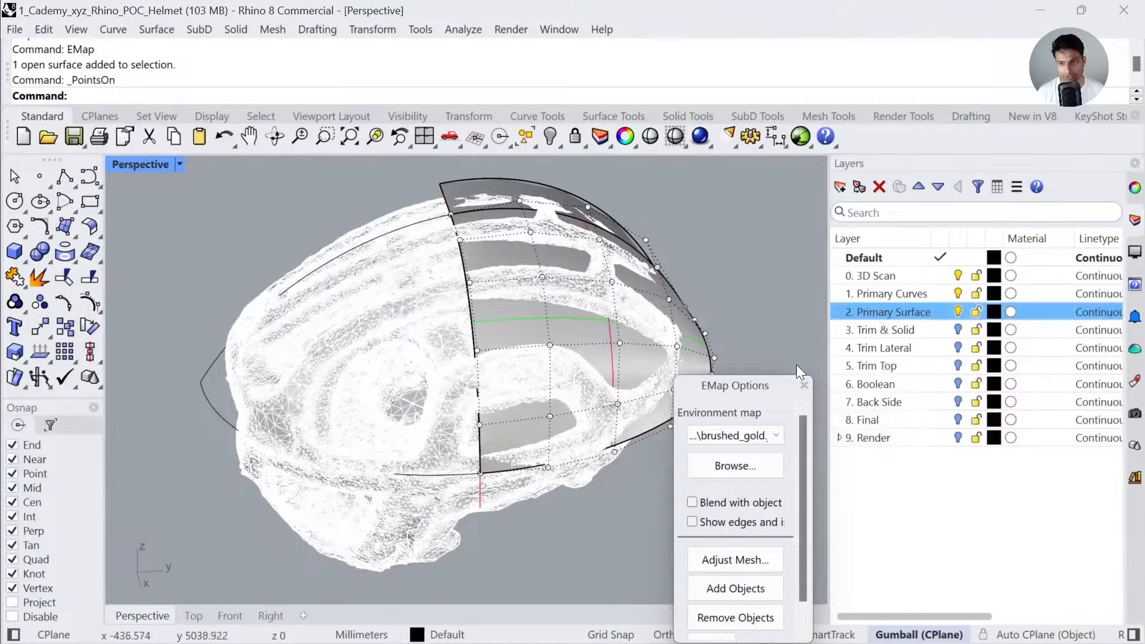
click(804, 385)
- Apply the EMap analysis to the primary surface over the scan, keeping the primary surface layer and its objects
scroll(452, 350, up, 3)
click(442, 383)
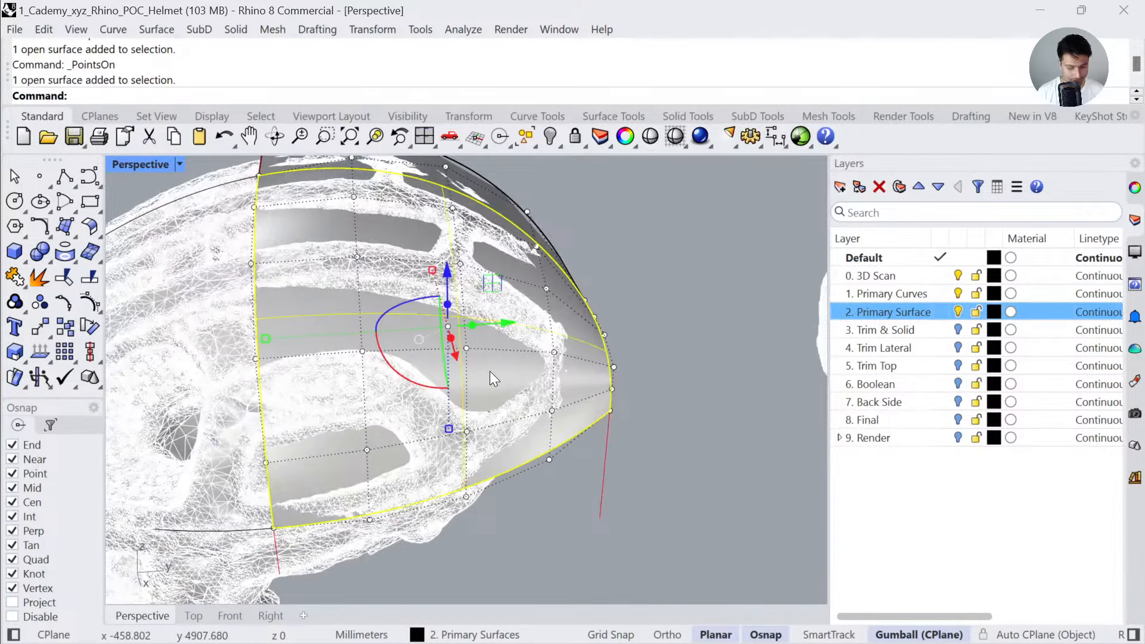
text(EMap)
key(Return)
click(874, 190)
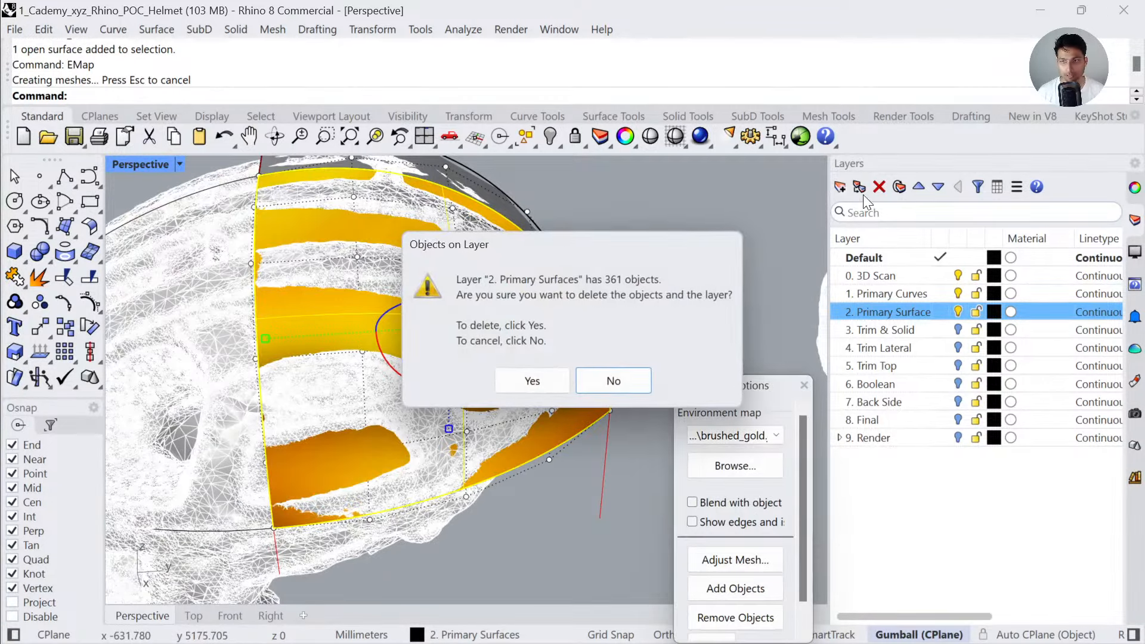
click(614, 380)
- Move a control point in the middle of the primary surface outward along its normal with MoveUVN
right_drag(620, 382, 553, 331)
click(435, 309)
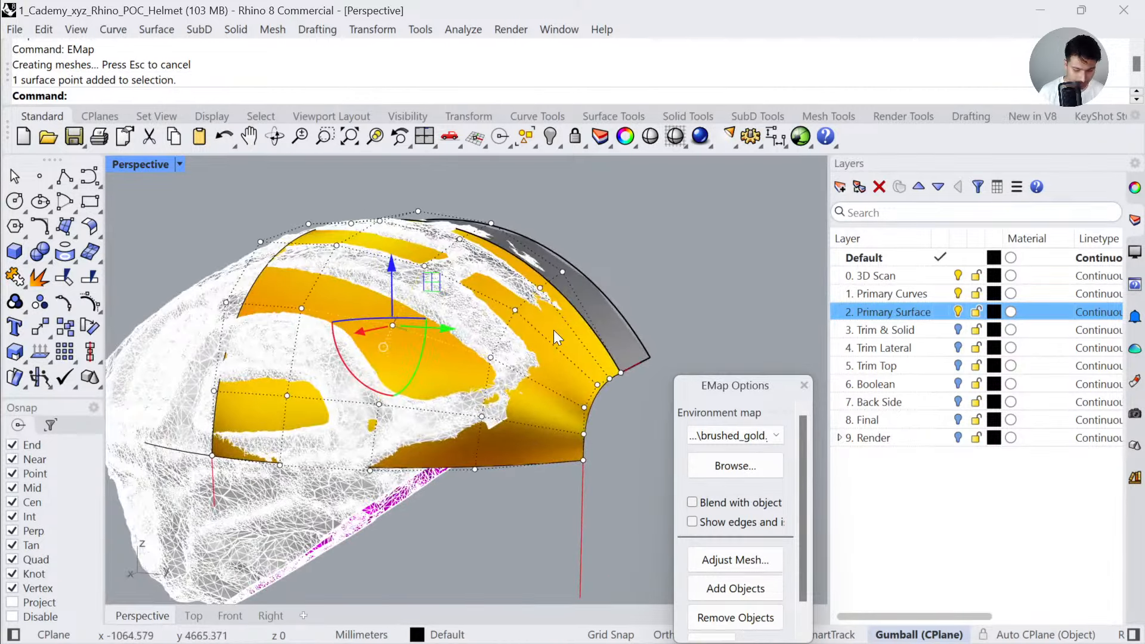
text(MoveUVN)
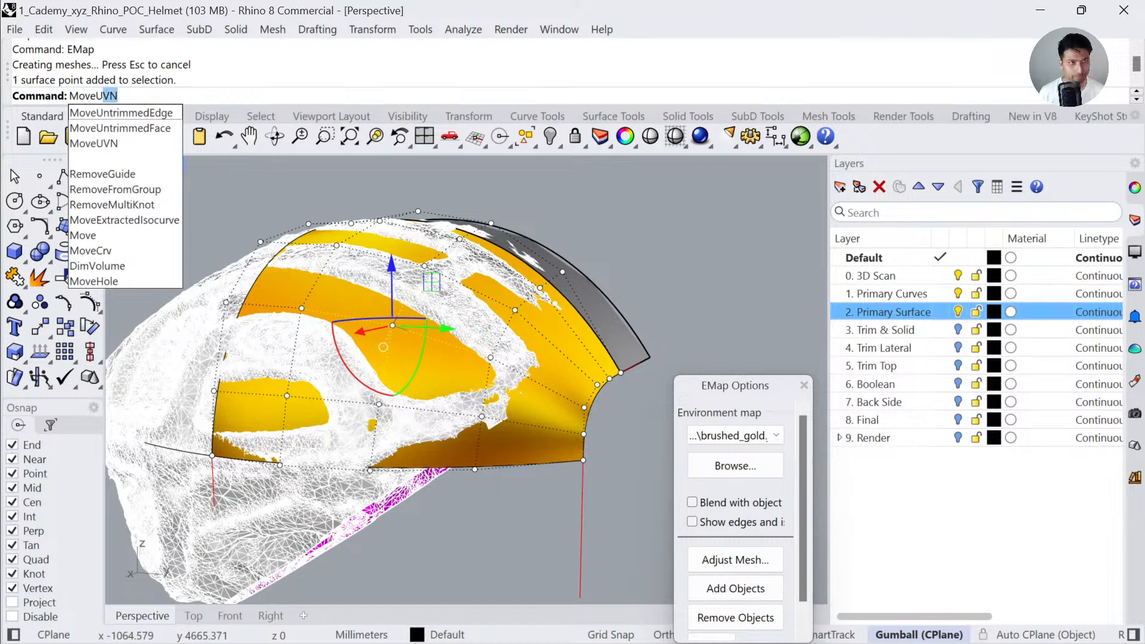
key(Return)
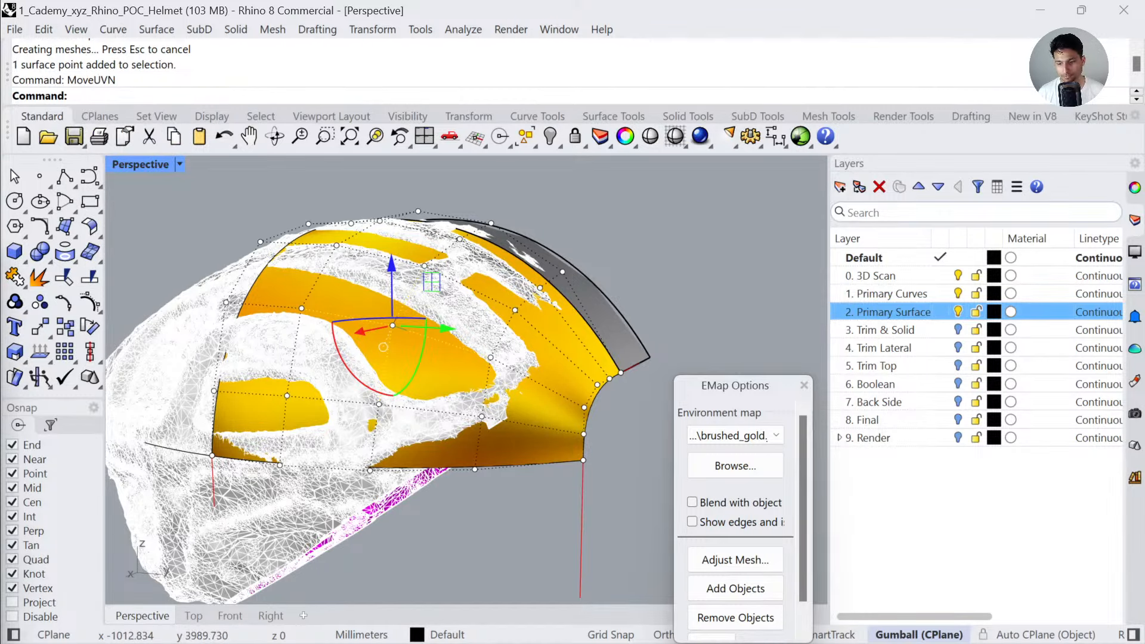
drag(759, 310, 849, 302)
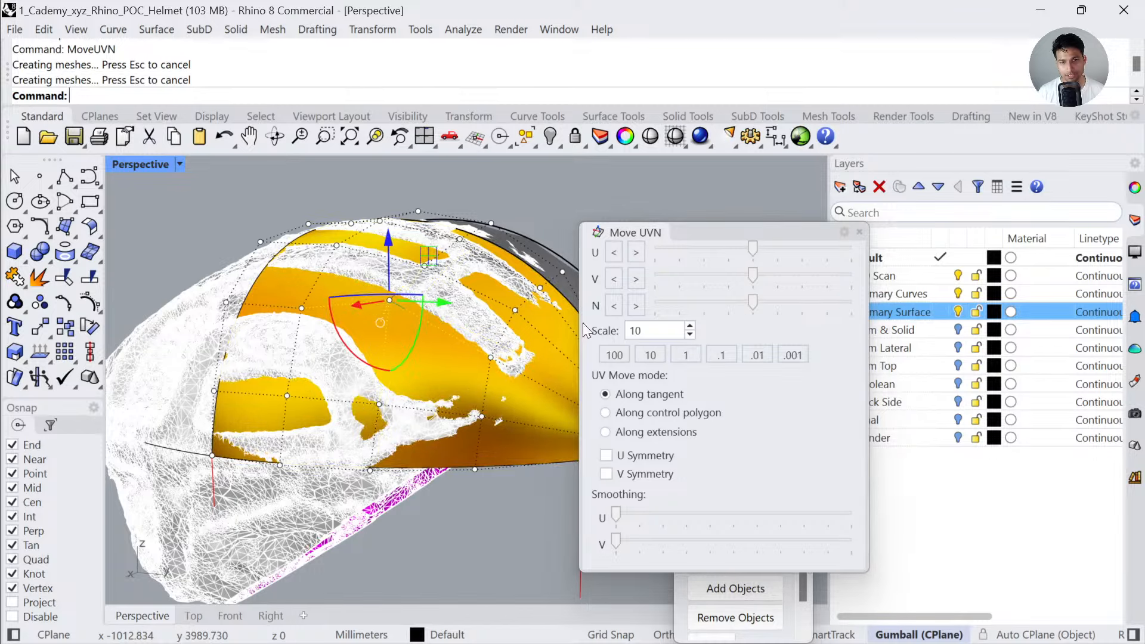
- Shift a neighbouring surface control point back and forth along the normal, and check the surface against the scan
right_drag(465, 376, 354, 337)
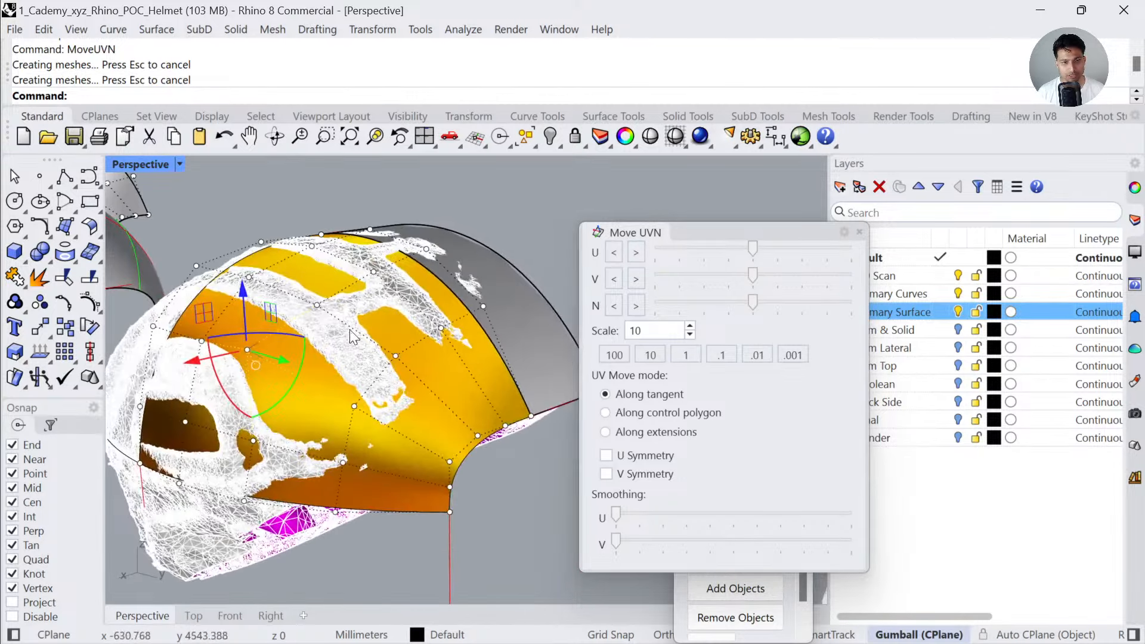
click(318, 305)
drag(755, 306, 835, 301)
drag(755, 306, 690, 298)
click(249, 352)
right_drag(293, 410, 471, 404)
shift+right_drag(471, 403, 353, 408)
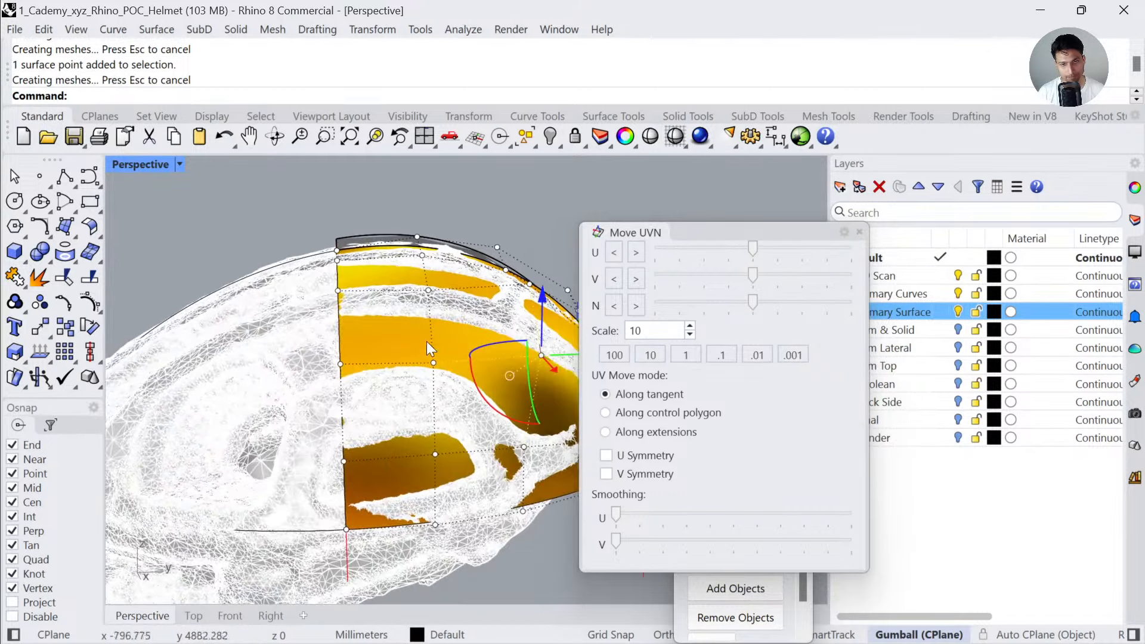
- Close the MoveUVN and environment map options and select the primary surface of the next helmet stage
click(859, 232)
scroll(382, 275, down, 5)
right_drag(603, 320, 526, 324)
click(525, 323)
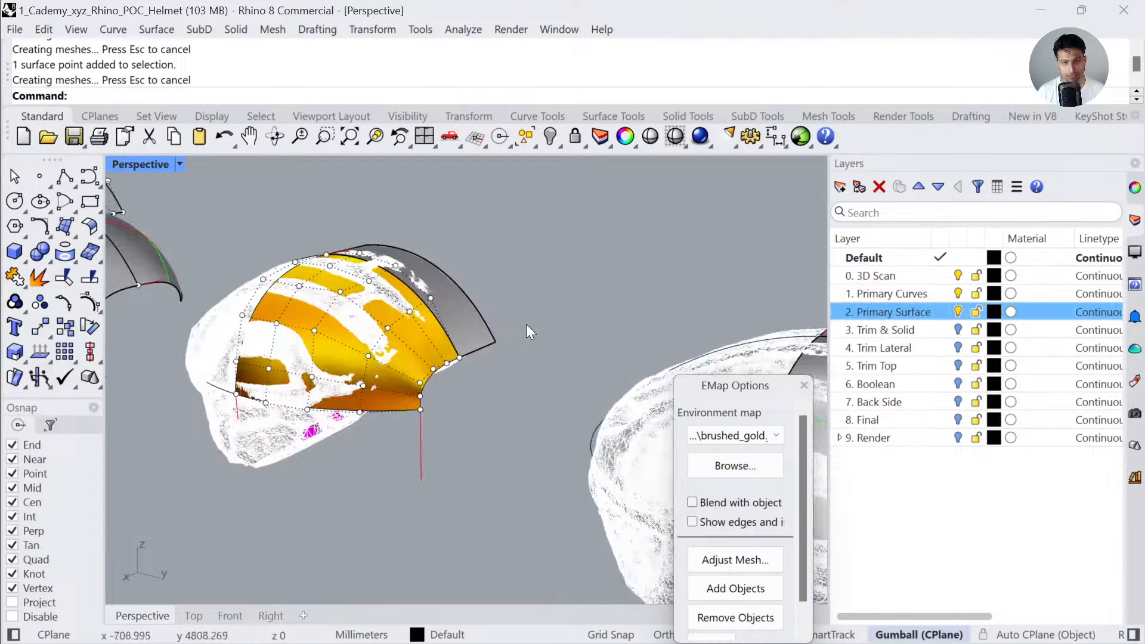
scroll(526, 323, down, 4)
shift+right_drag(596, 341, 475, 338)
click(802, 385)
key(Escape)
click(572, 388)
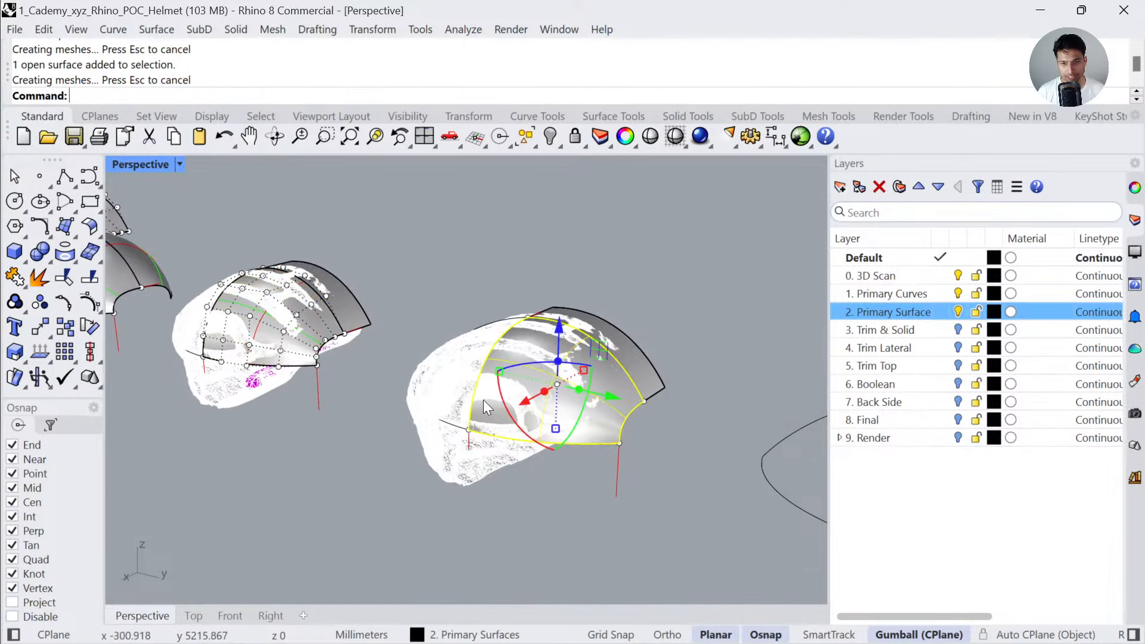
- Examine the selected primary surface over the scan together with its adjoining extruded surface
text(zs)
key(Return)
scroll(501, 365, down, 7)
click(599, 412)
scroll(482, 342, up, 4)
scroll(482, 342, up, 2)
click(482, 343)
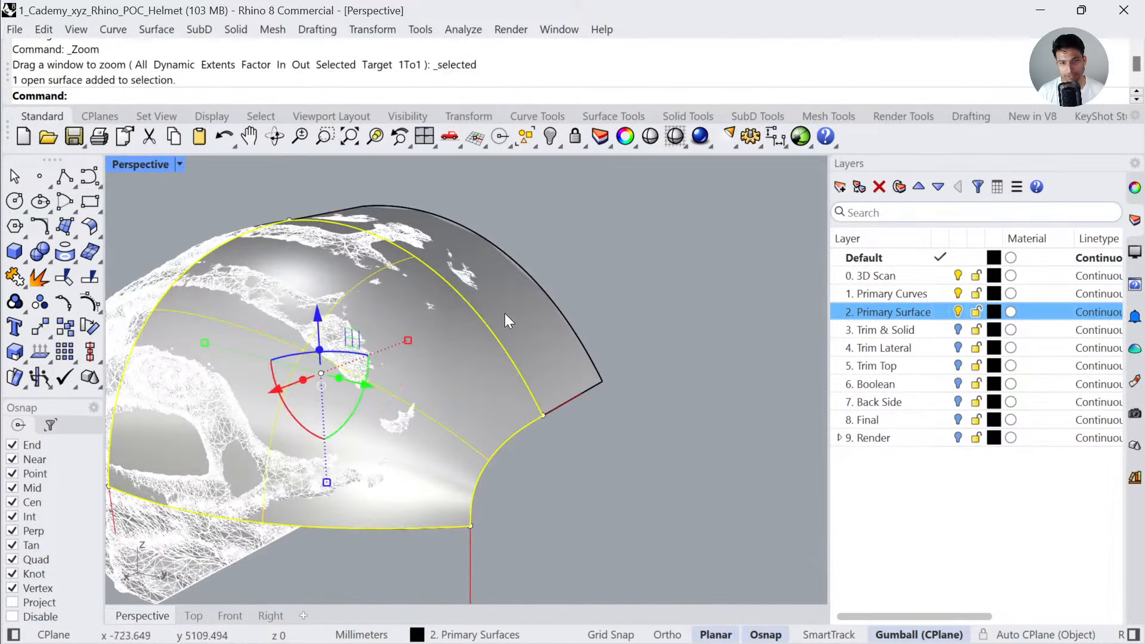
shift+click(505, 313)
scroll(504, 313, down, 4)
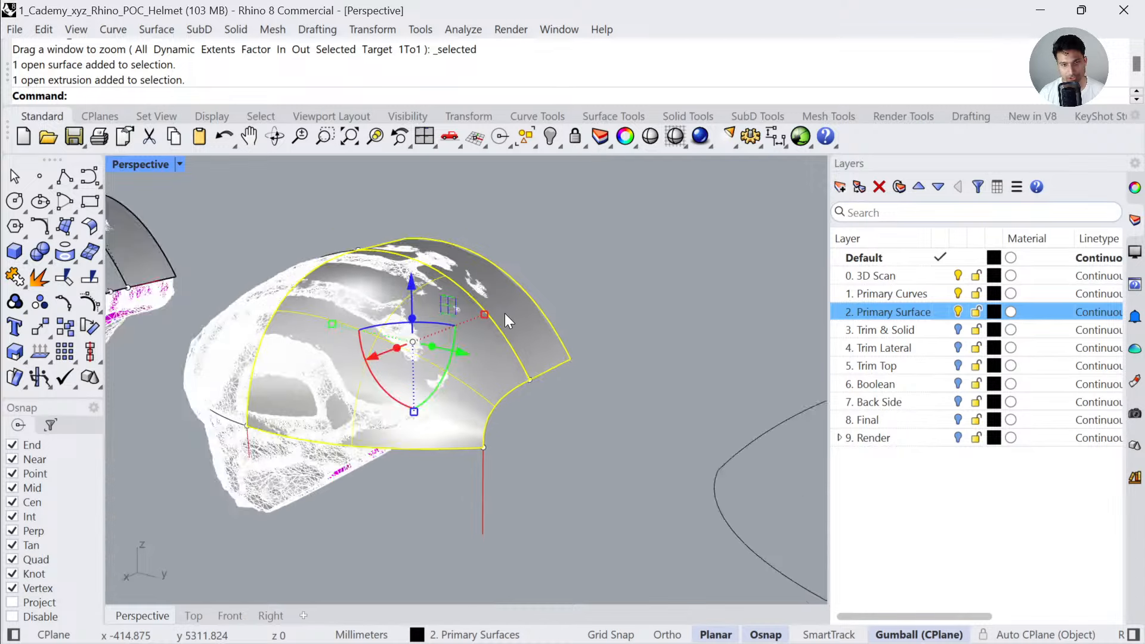
- Frame the next helmet stage with the sphere and inspect the U and V isocurves of its primary surface
shift+right_drag(671, 460, 413, 364)
scroll(358, 309, down, 3)
click(736, 316)
text(zs)
key(Return)
scroll(648, 322, down, 5)
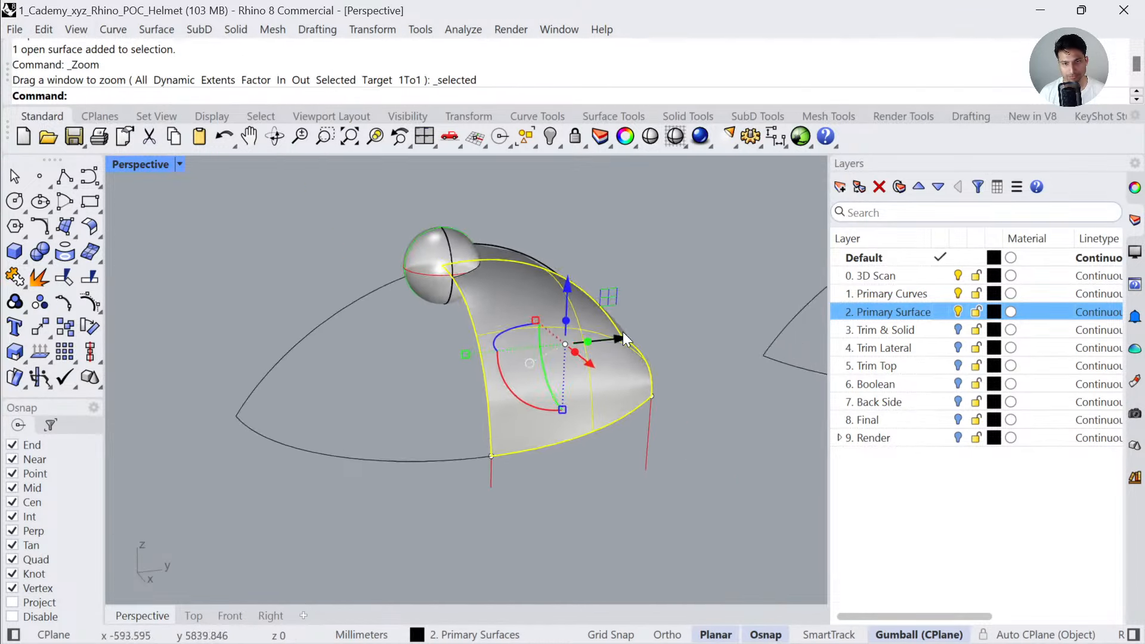
right_drag(623, 332, 663, 337)
click(675, 284)
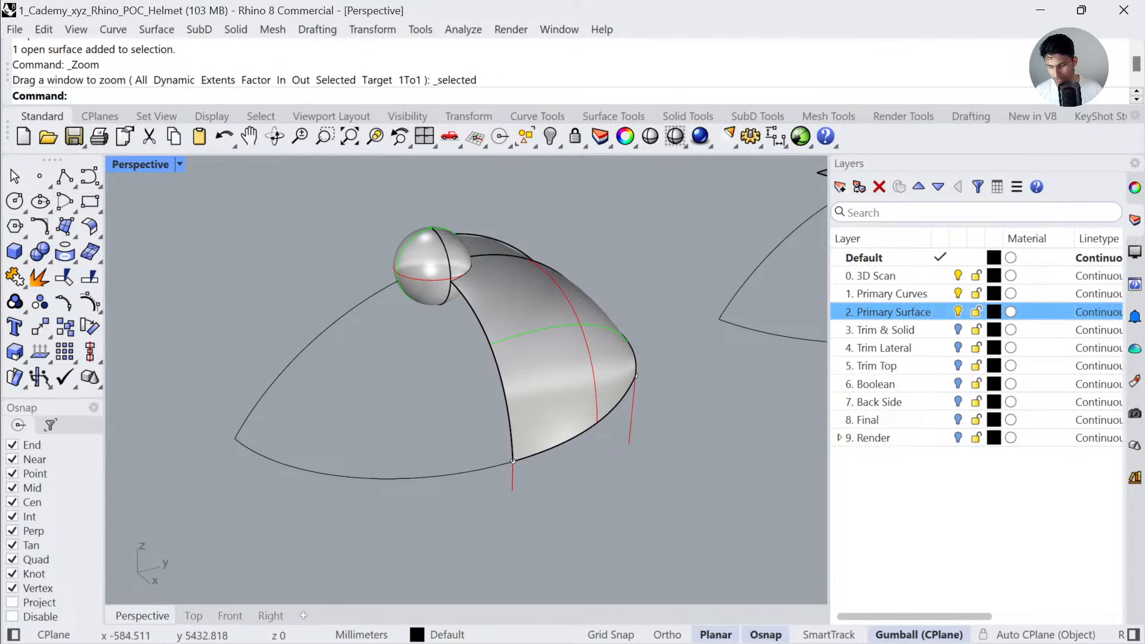
click(571, 349)
text(zs)
key(Return)
scroll(572, 349, down, 6)
click(600, 244)
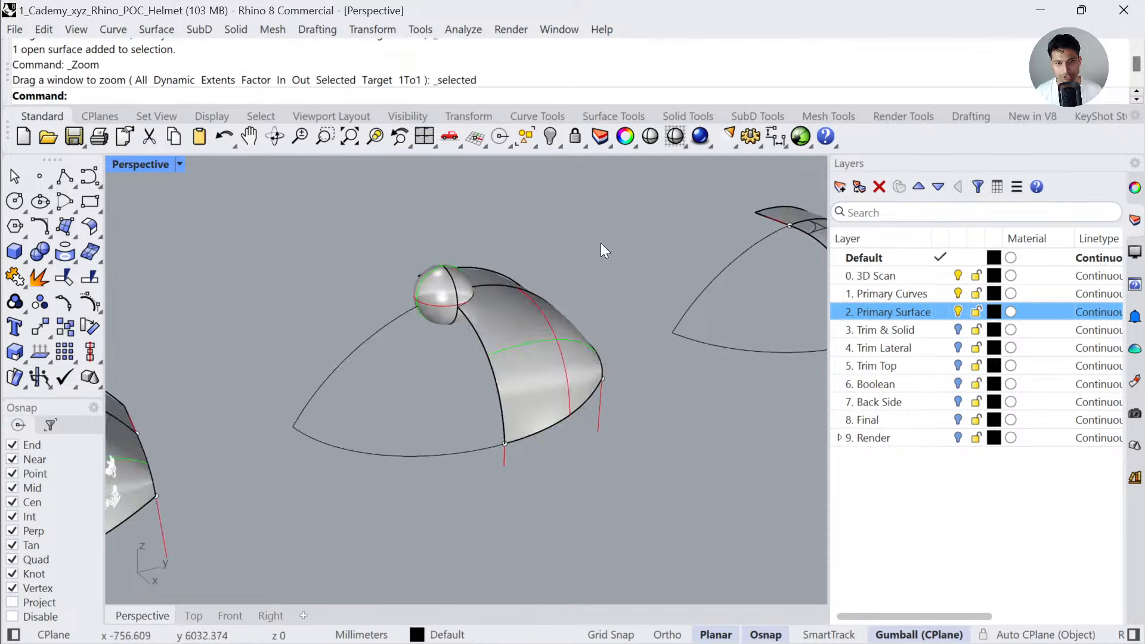
scroll(528, 353, up, 4)
- Open the document properties at the surface object settings of the Shaded display mode
text(docu)
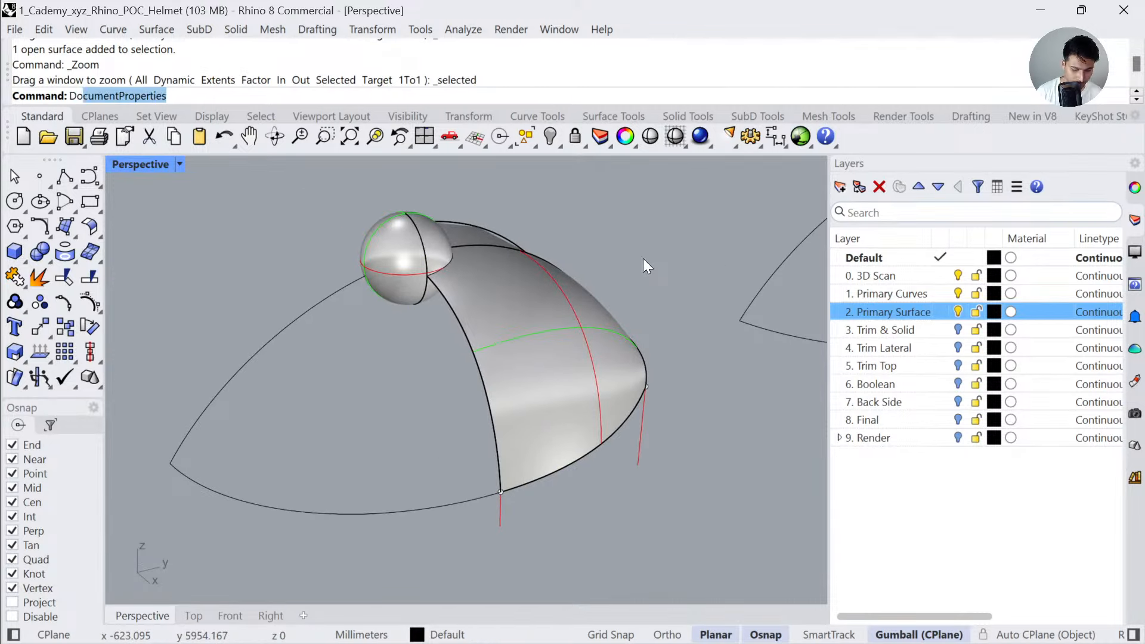
key(Return)
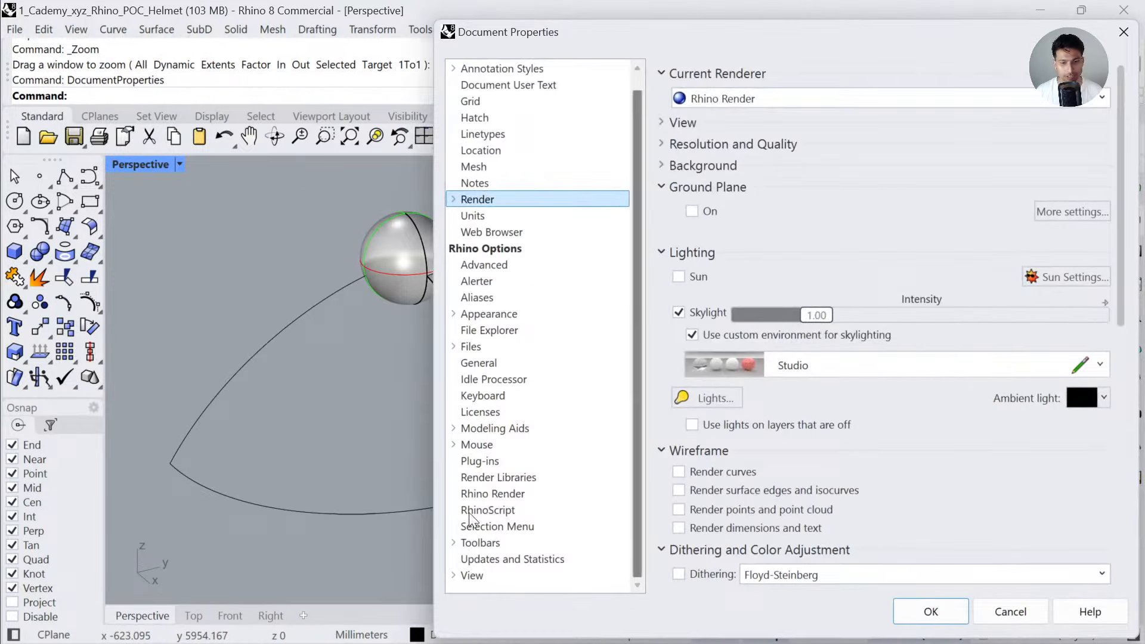
double_click(468, 575)
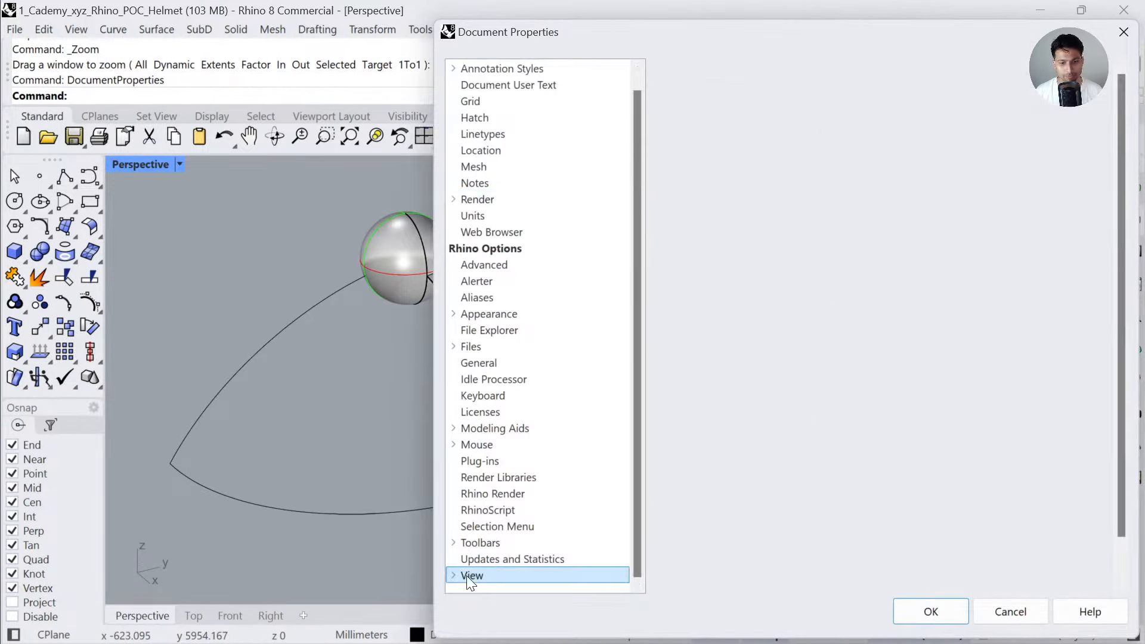
double_click(506, 554)
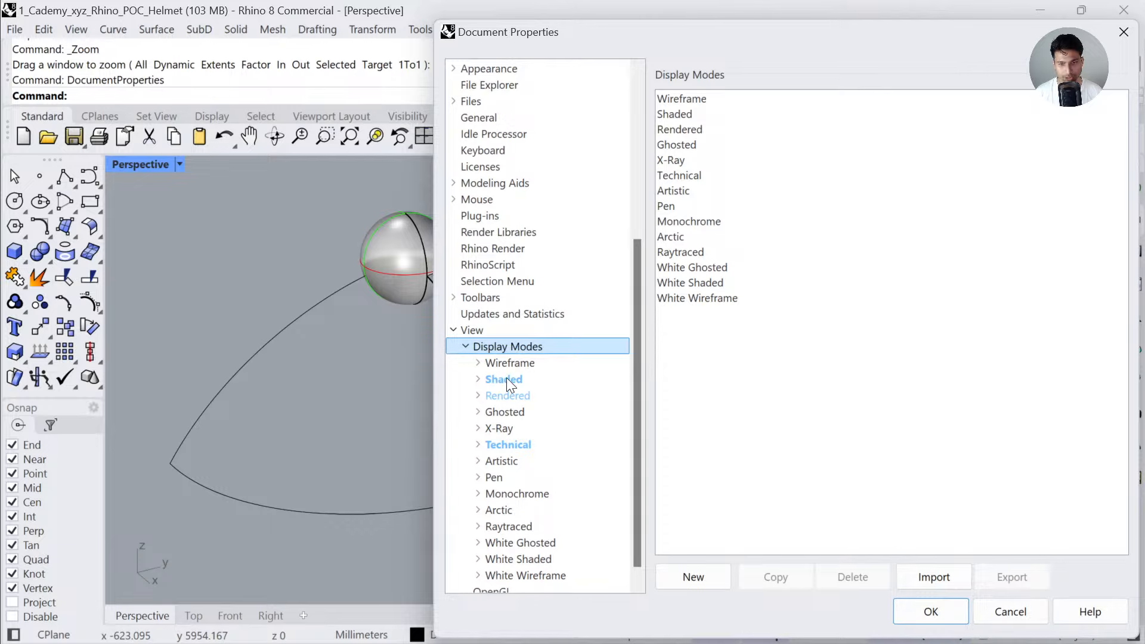
click(506, 380)
click(477, 379)
click(512, 412)
click(491, 412)
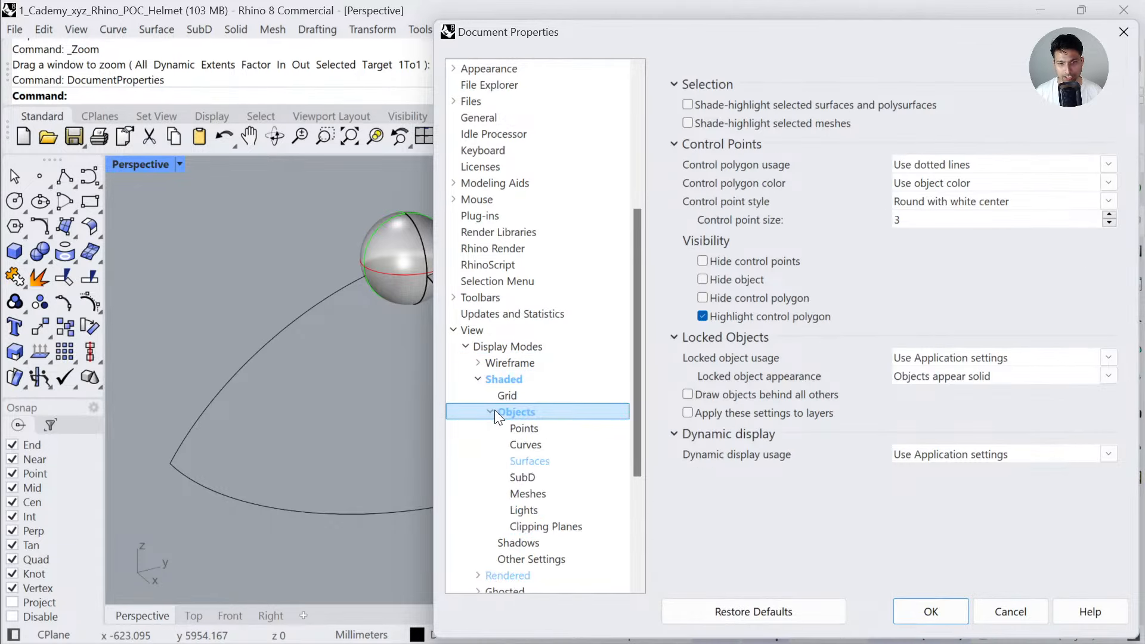
click(528, 461)
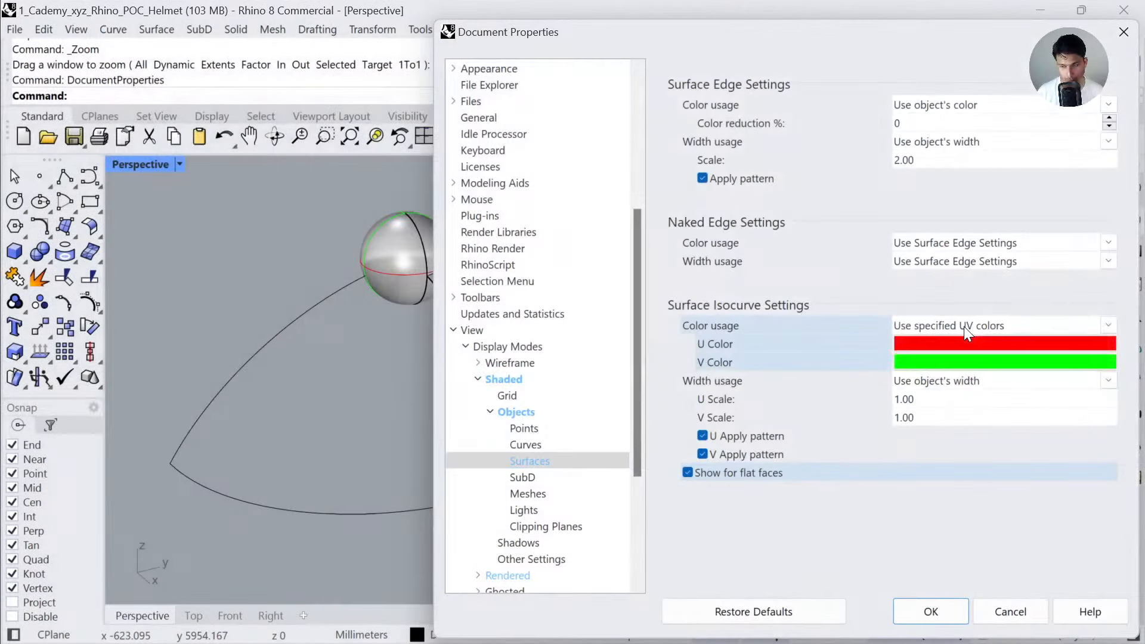
- Review the isocurve color usage options, leave Use specified UV colors chosen, and cancel the document properties
click(964, 327)
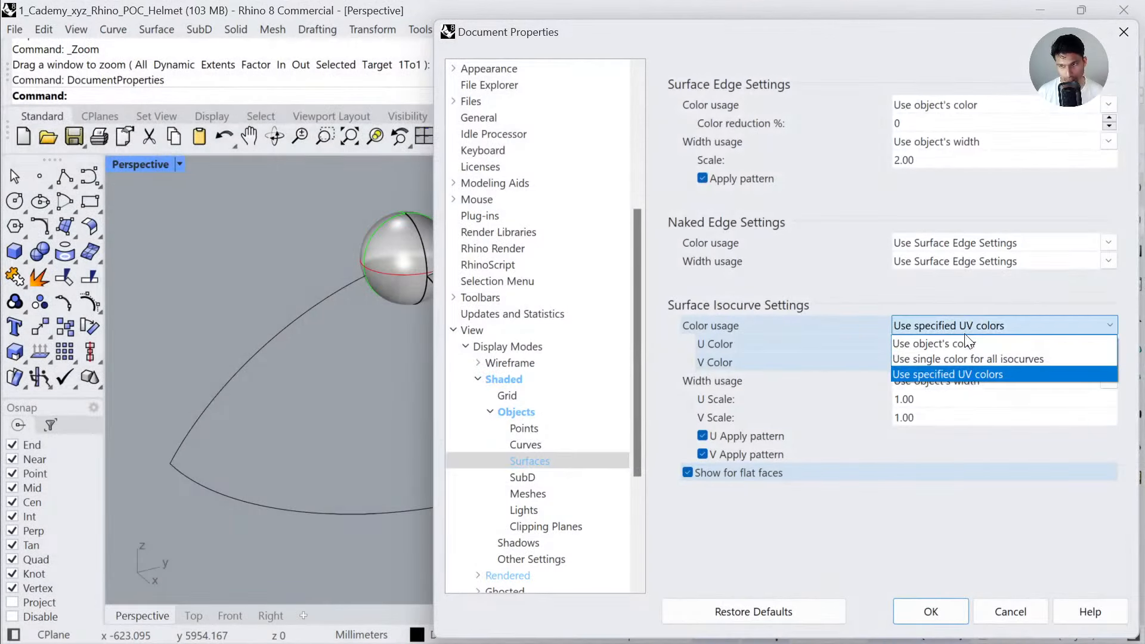
click(964, 373)
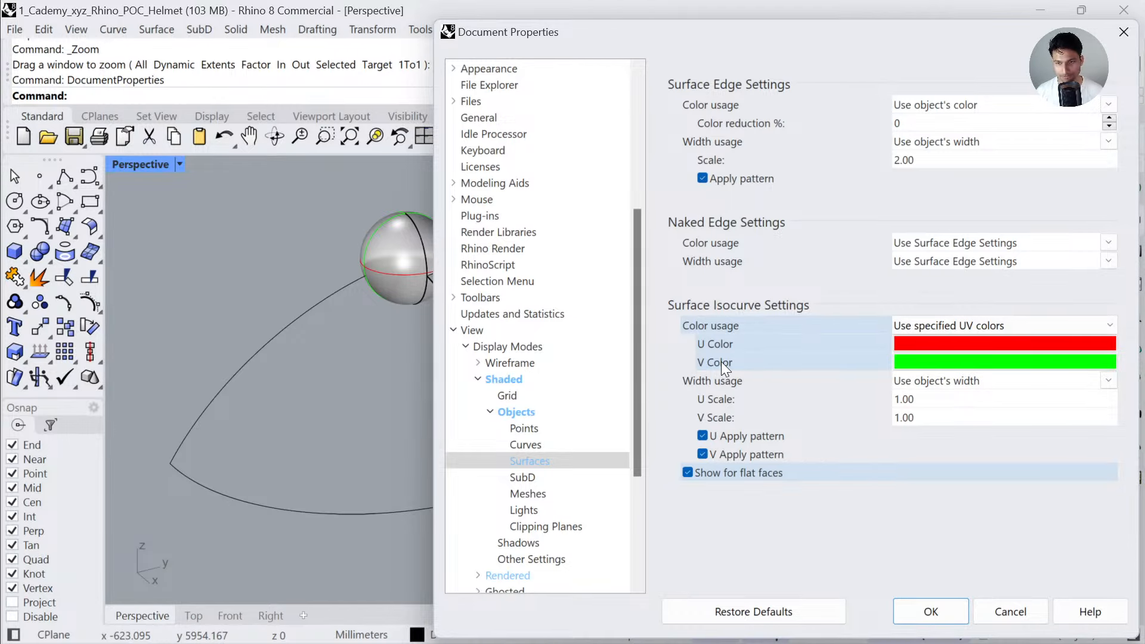
click(1010, 612)
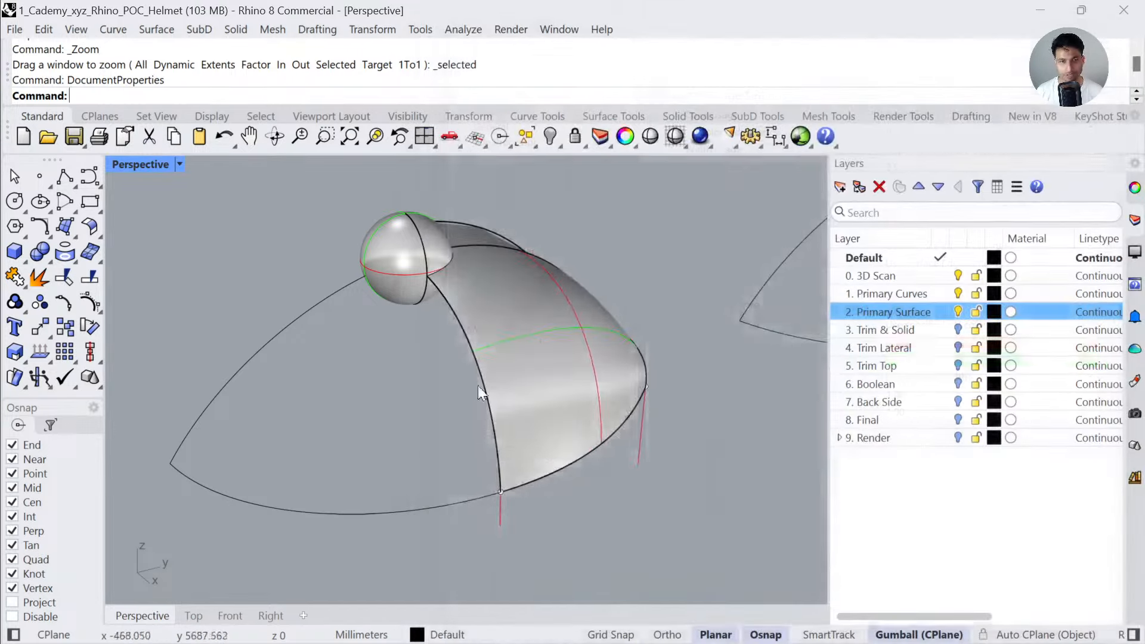
- Delete the sphere at the upper corner of the primary surface
right_drag(478, 385, 530, 394)
right_drag(472, 298, 413, 288)
click(413, 287)
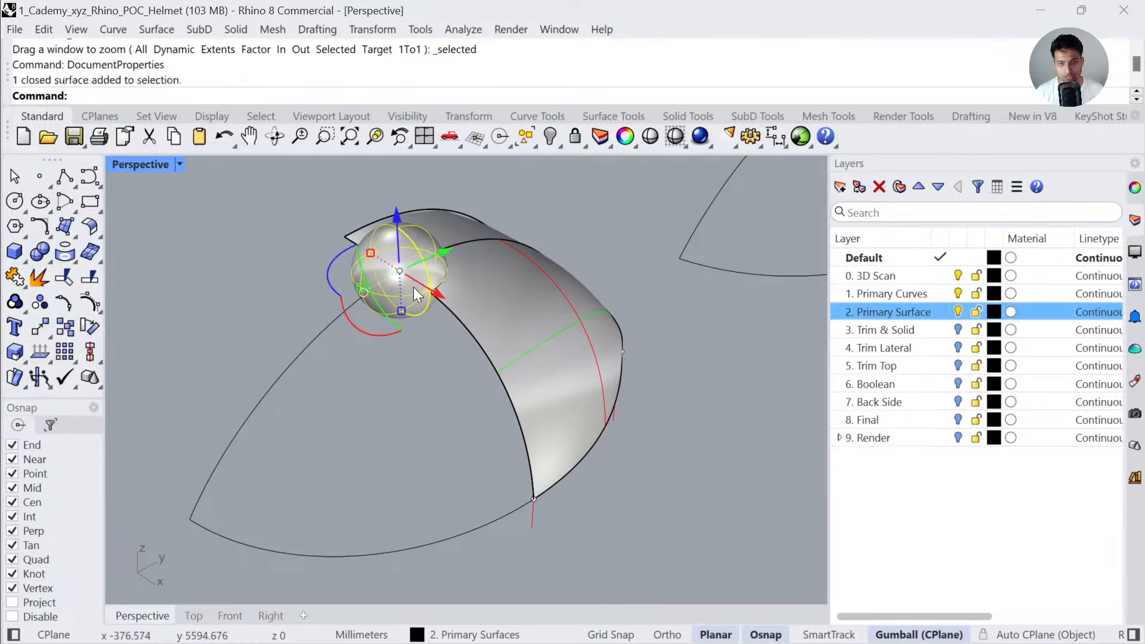
key(Delete)
- Try removing the corner point and curves to review the three curves bounding the open area, and undo that deletion
drag(297, 245, 507, 314)
key(Delete)
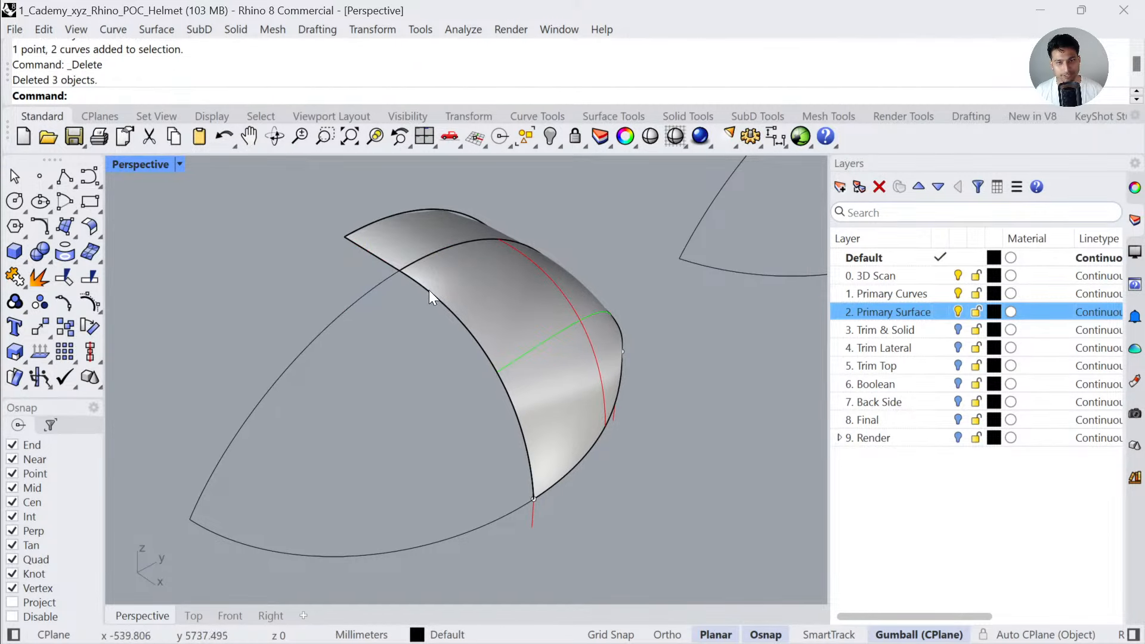
click(374, 288)
shift+click(489, 357)
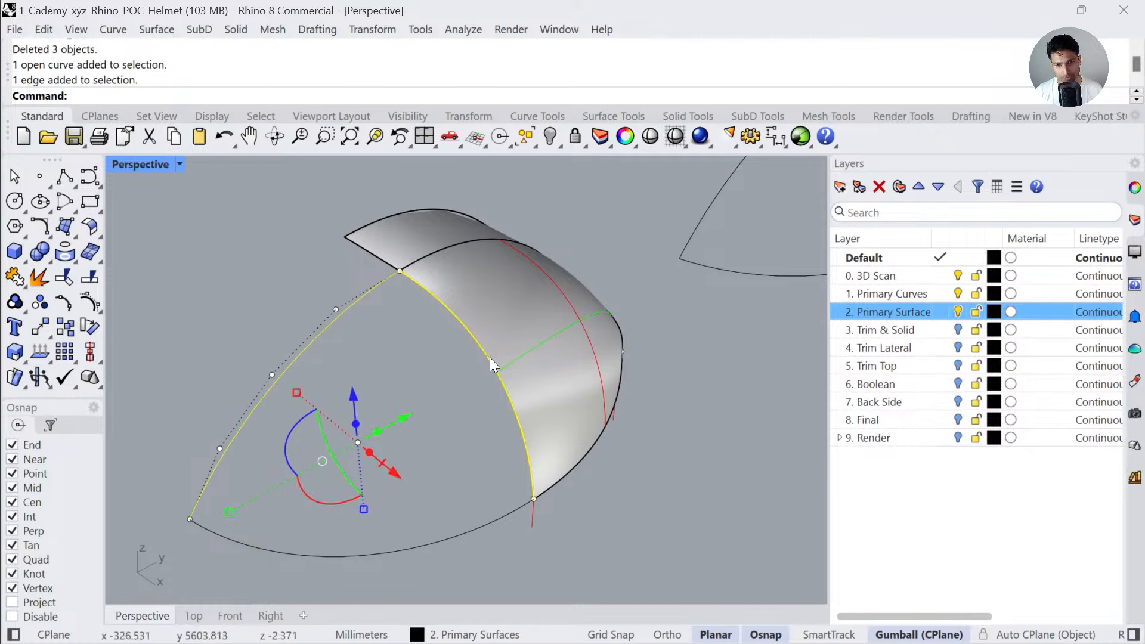
shift+click(477, 528)
click(513, 556)
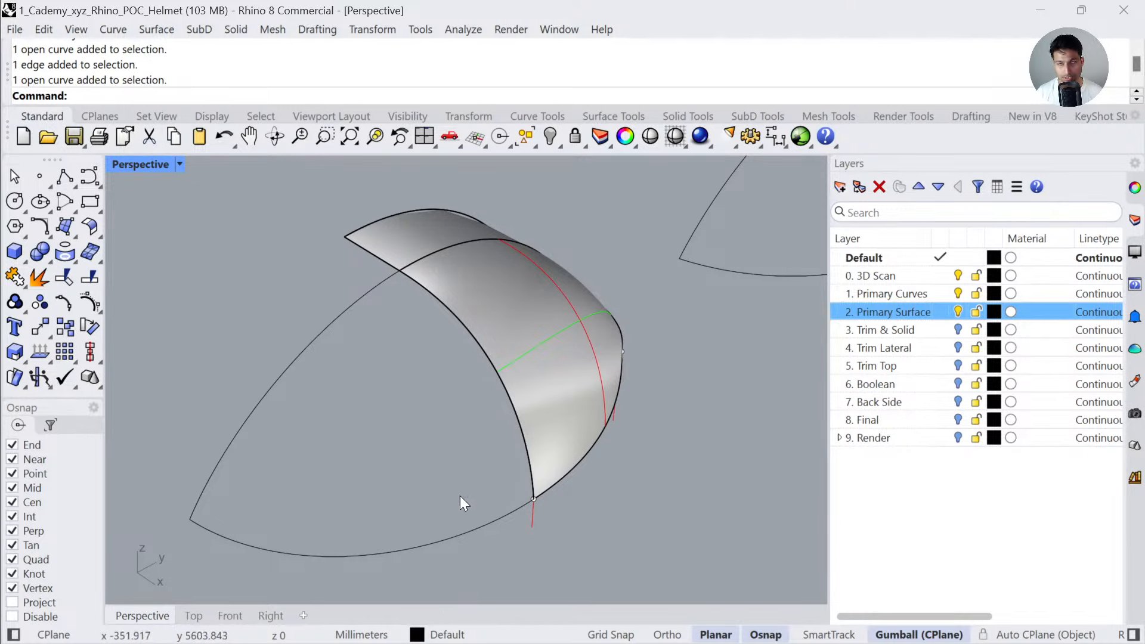
mouse_move(478, 427)
right_down()
mouse_move(465, 419)
mouse_move(489, 425)
right_up()
key(ctrl+z)
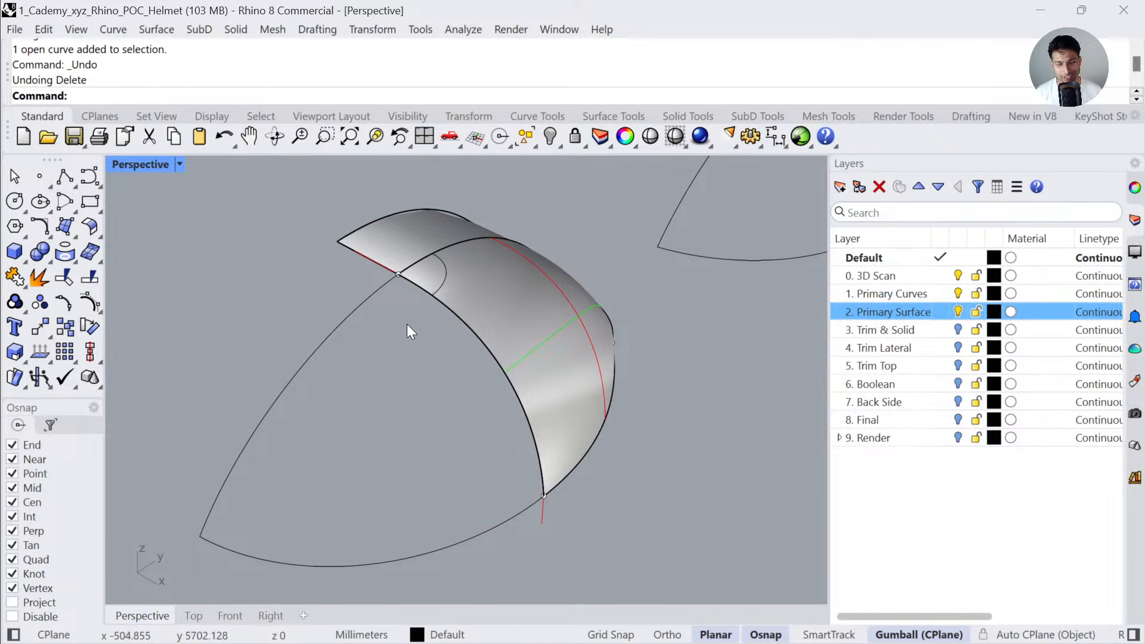
- Create a sphere with a radius of 25.5 mm centered on the corner point of the primary surface
scroll(399, 274, up, 4)
click(398, 275)
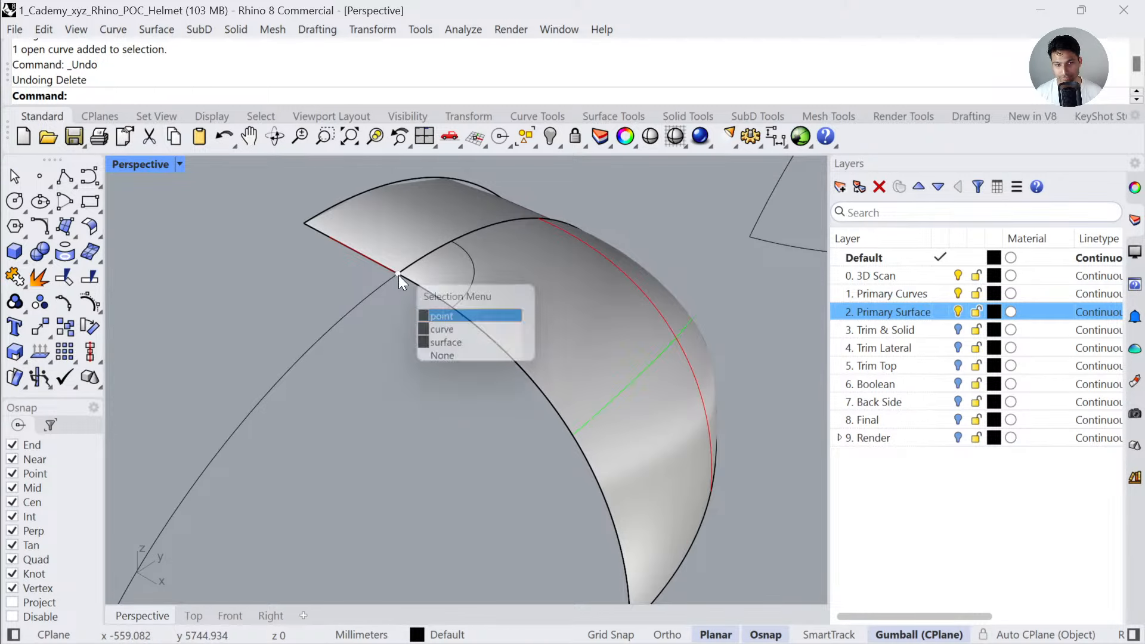
click(376, 352)
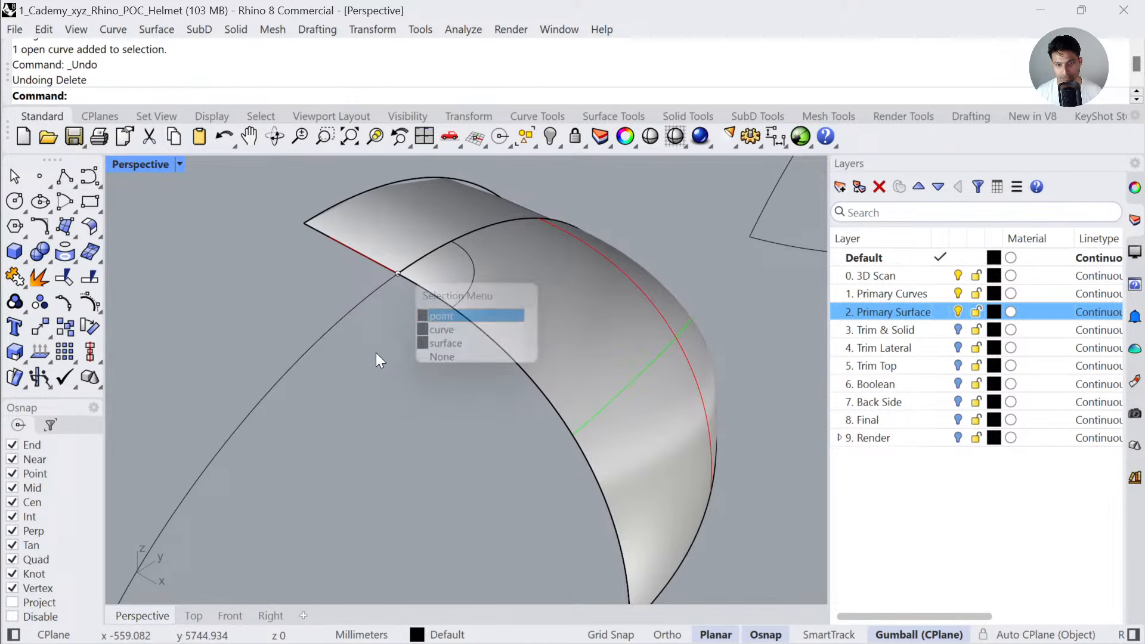
click(41, 260)
click(73, 259)
click(396, 276)
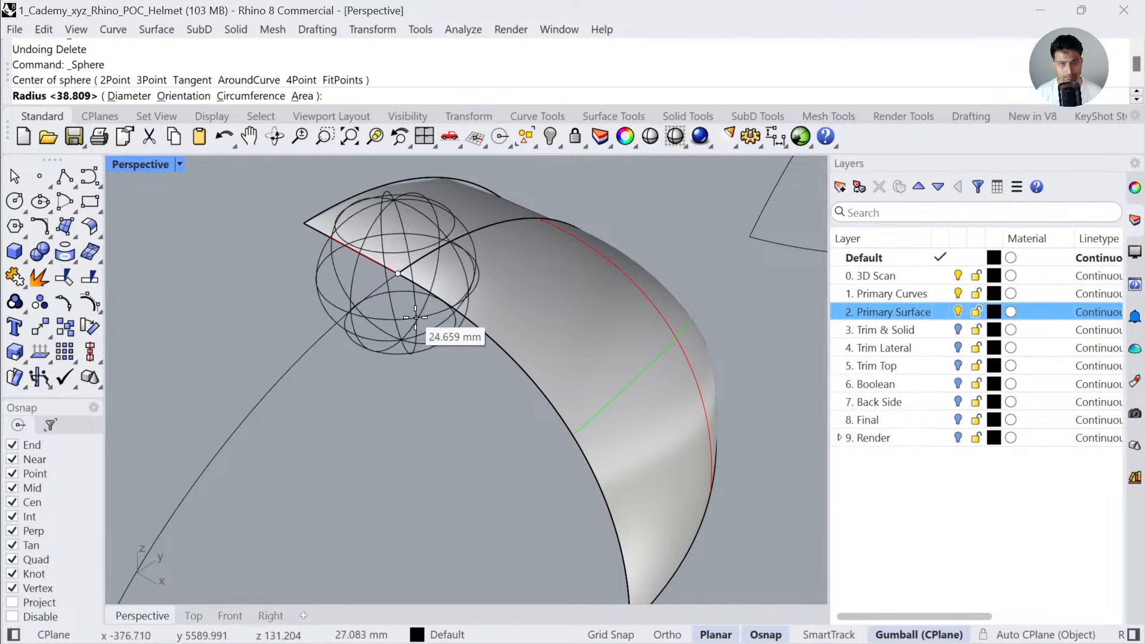
text(25.5)
key(Return)
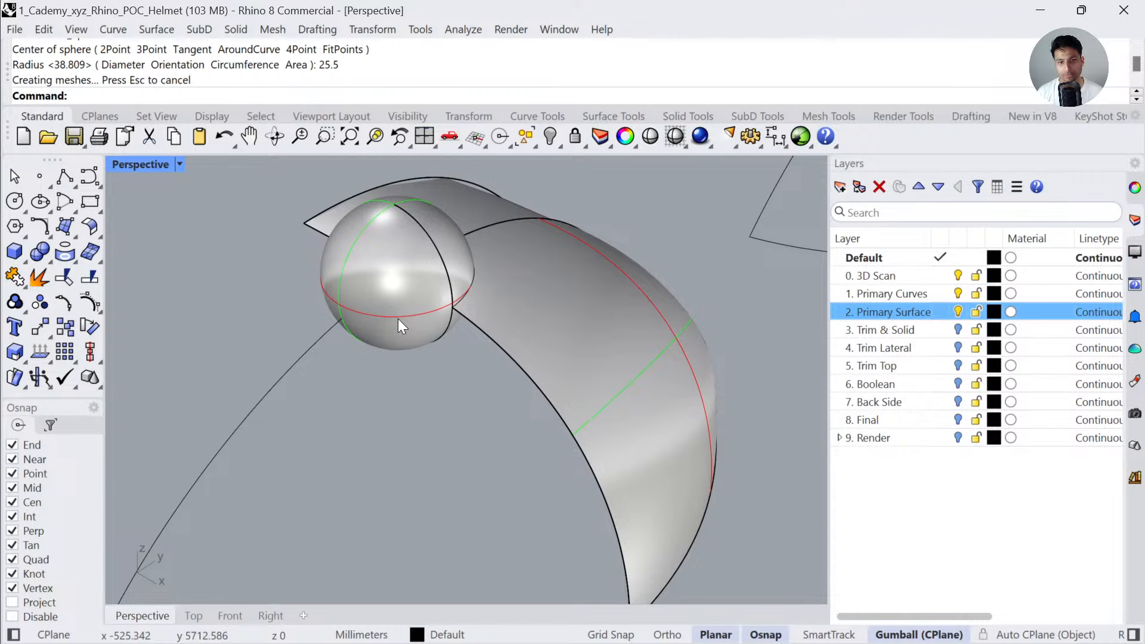
- Highlight the primary surface with the sphere crossing it, and delete the sphere
right_drag(430, 312, 432, 324)
click(509, 317)
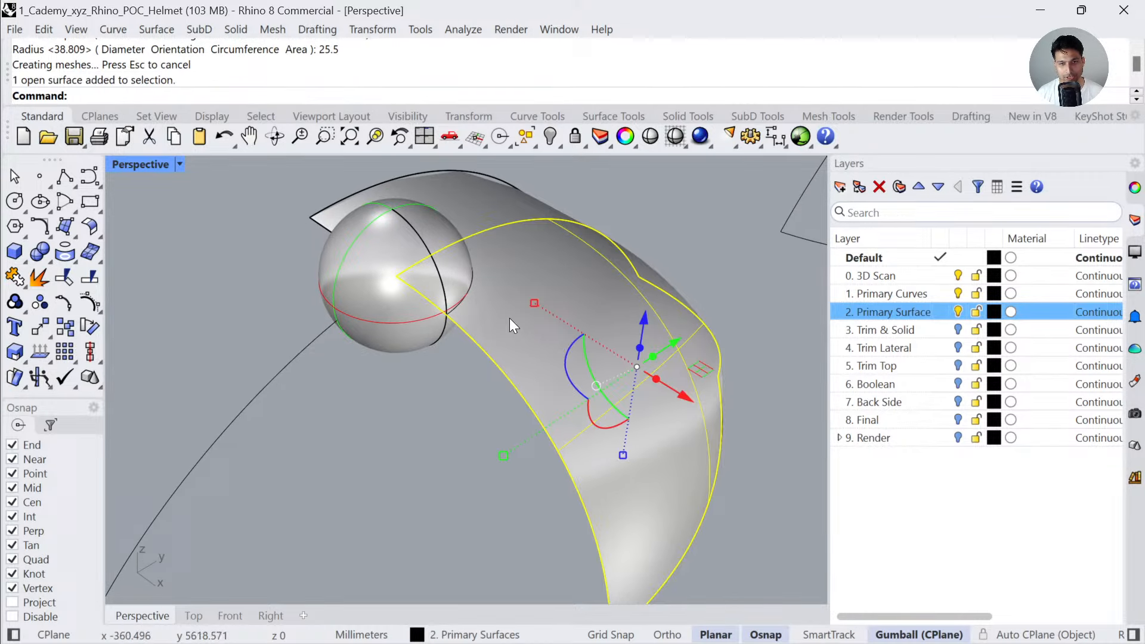
shift+click(410, 264)
click(409, 307)
key(Delete)
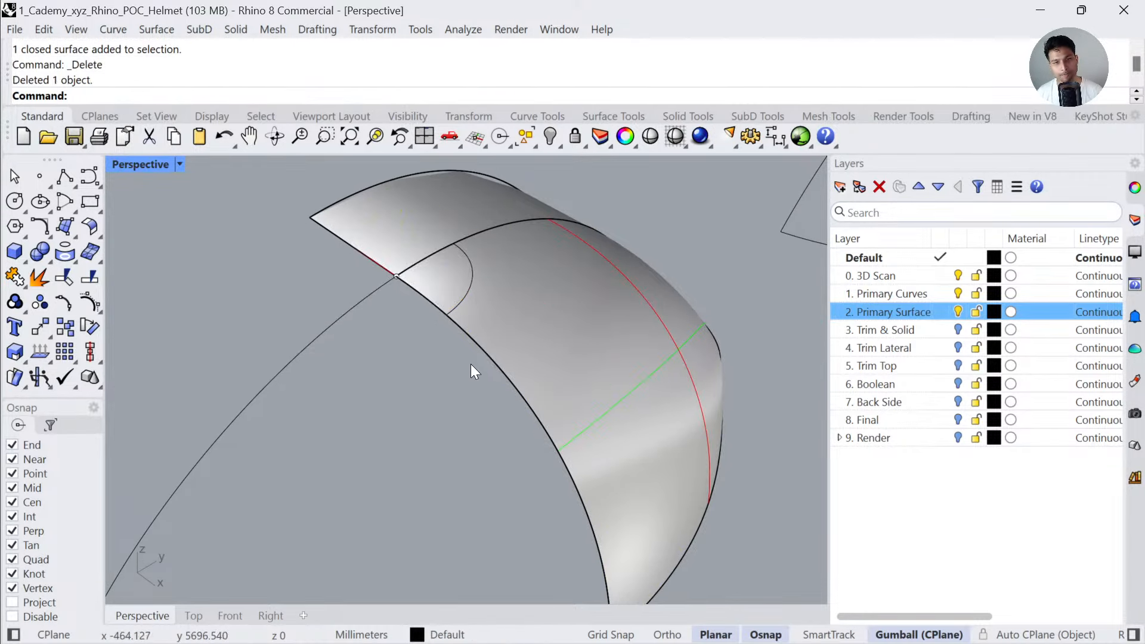
- Extract a U-direction isocurve from the primary surface at the arc's end on the upper edge
right_drag(471, 363, 491, 323)
click(461, 265)
key(Escape)
scroll(499, 328, up, 2)
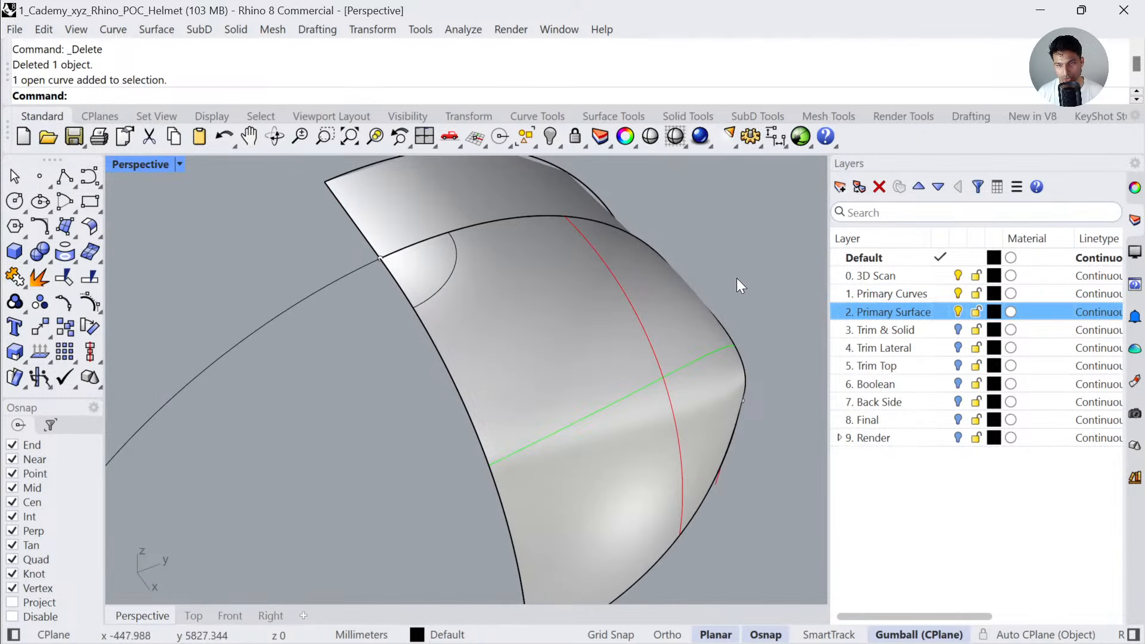
click(549, 434)
key(Escape)
text(E)
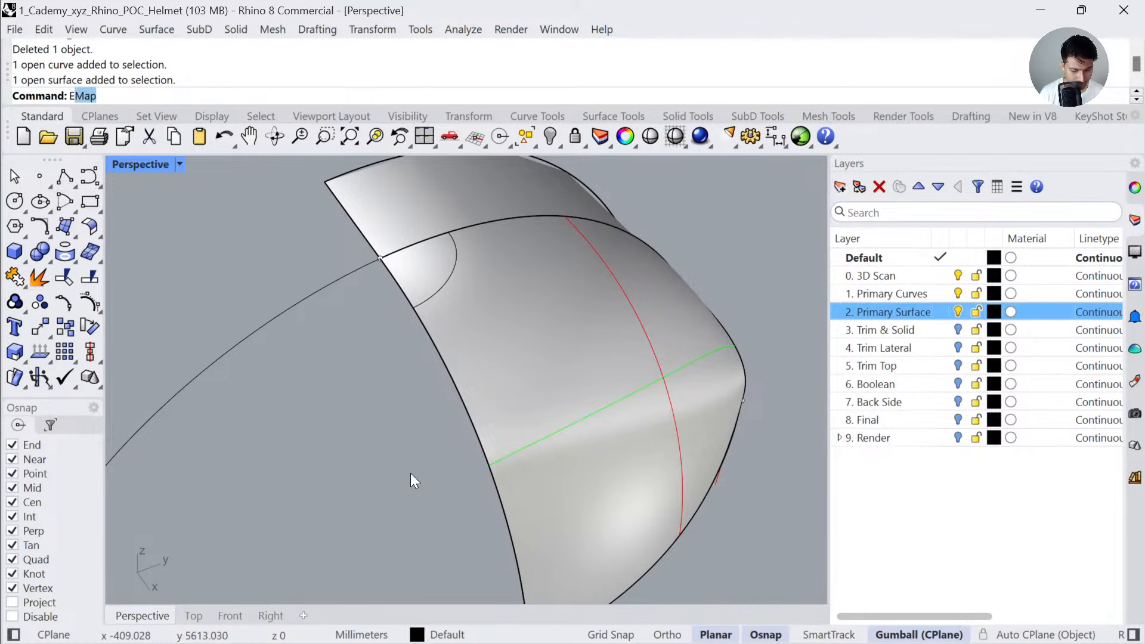
text(xtractIsocurve)
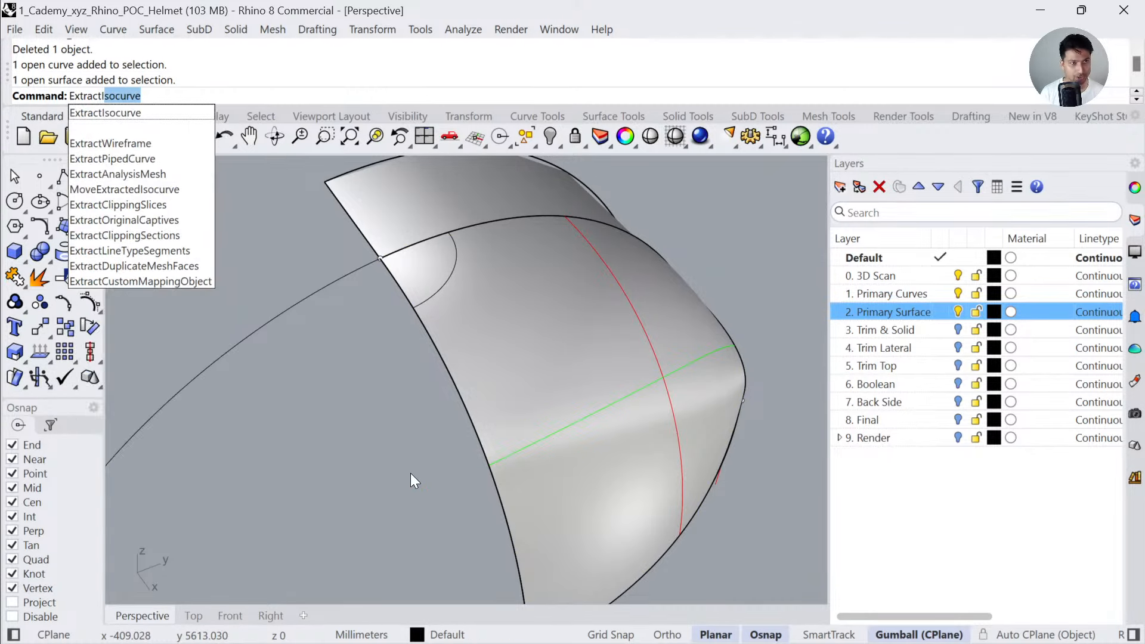
key(Return)
click(474, 395)
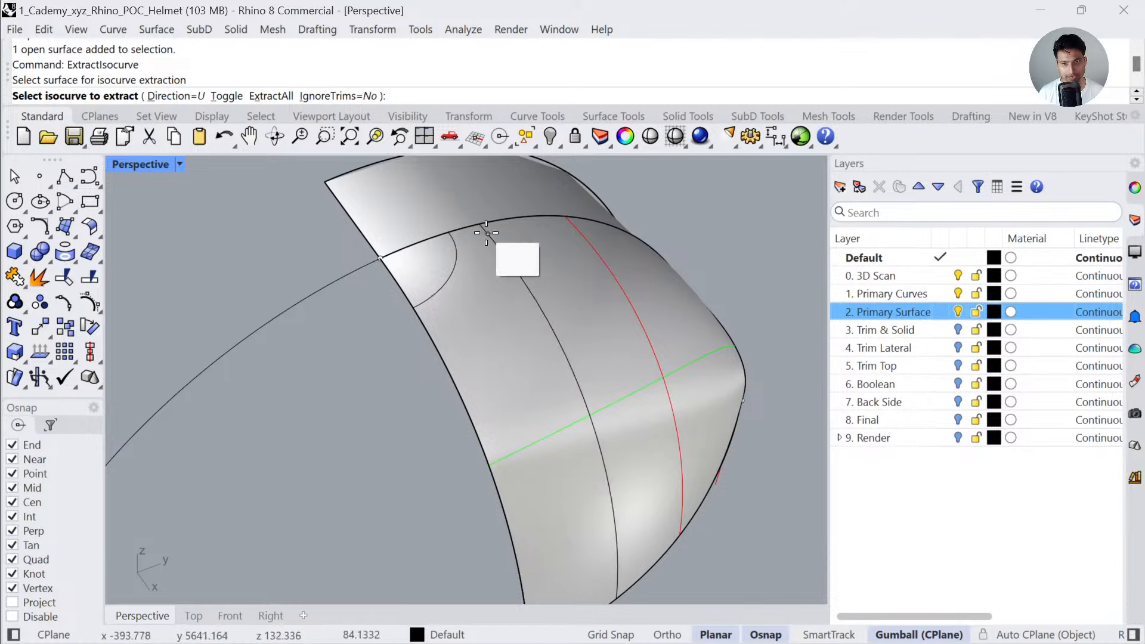
click(469, 263)
key(Return)
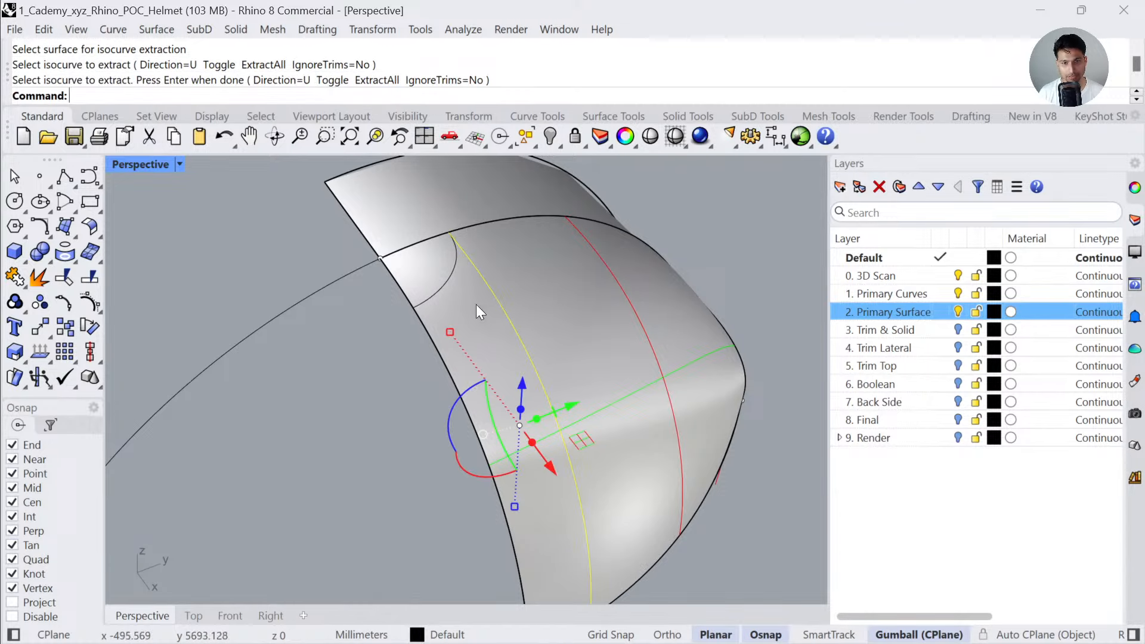
- Toggle isocurve extraction to the V direction and extract an isocurve at the arc's other end on the front edge
click(574, 303)
key(Return)
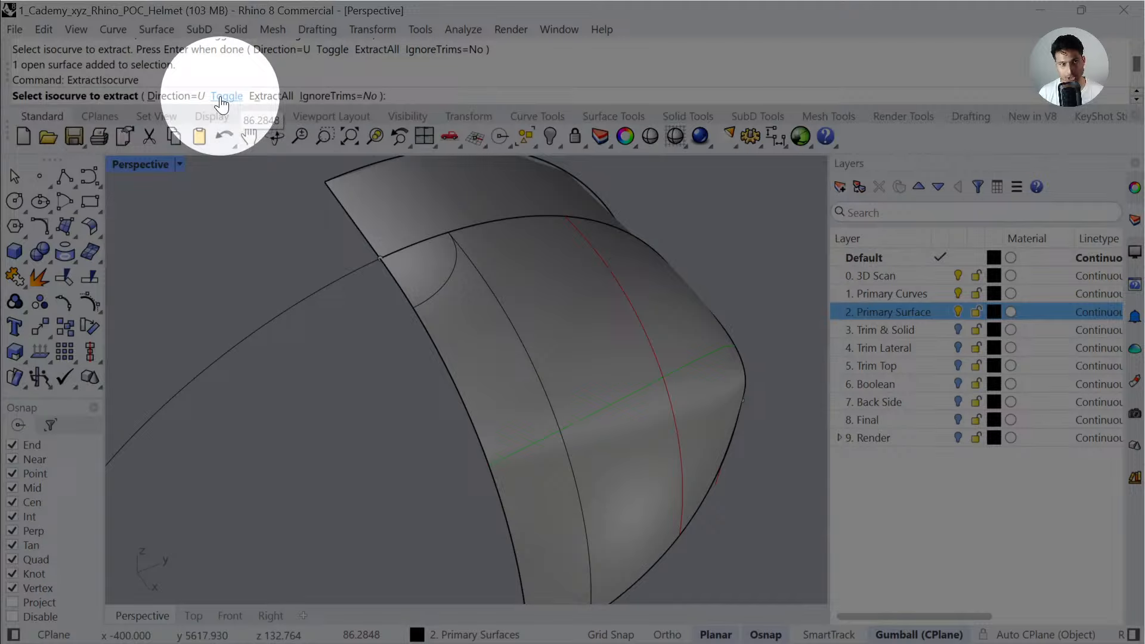
click(222, 97)
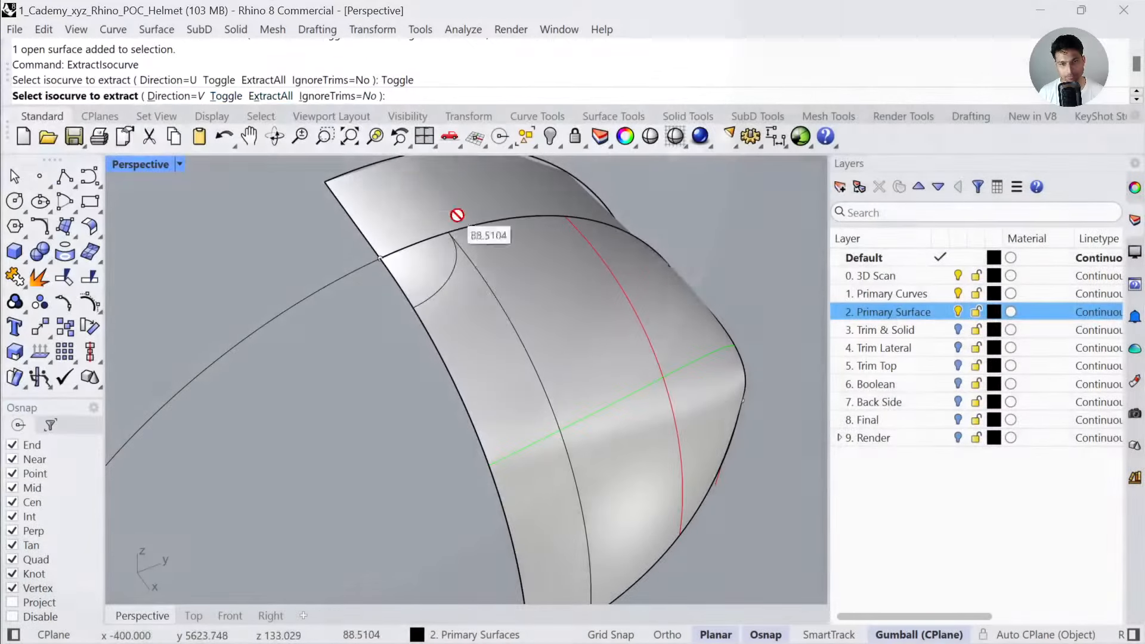
click(418, 313)
key(Return)
- Select the two extracted isocurves on the primary surface to inspect where they cross
scroll(418, 334, down, 5)
click(410, 397)
shift+right_drag(519, 335, 341, 402)
shift+right_drag(579, 346, 419, 415)
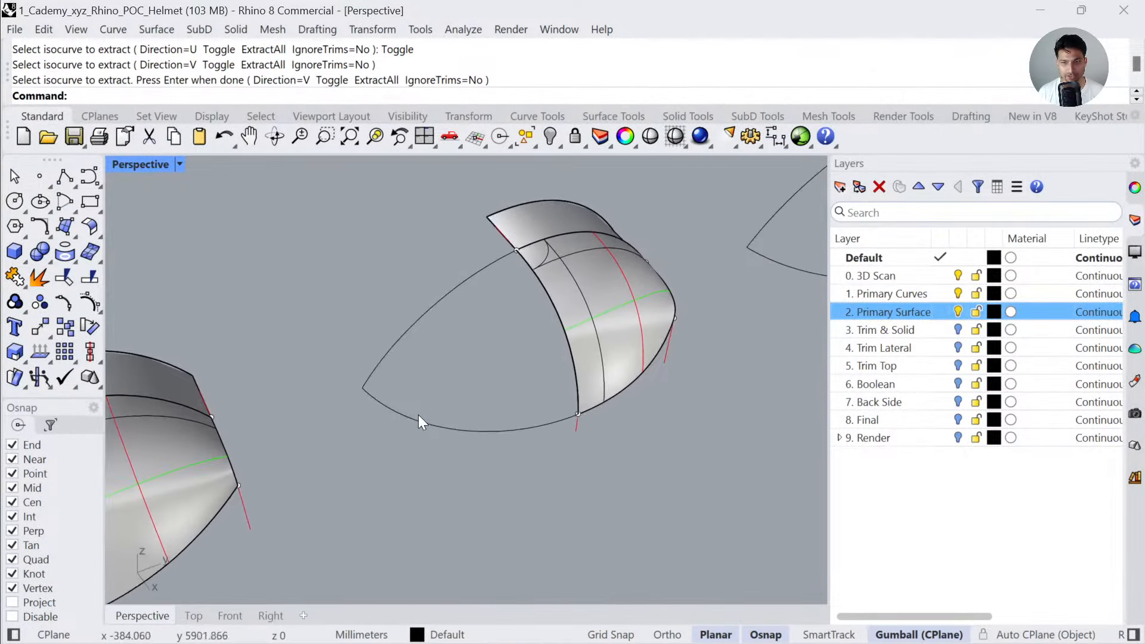
shift+right_drag(588, 313, 500, 359)
scroll(487, 328, up, 3)
click(477, 317)
click(500, 290)
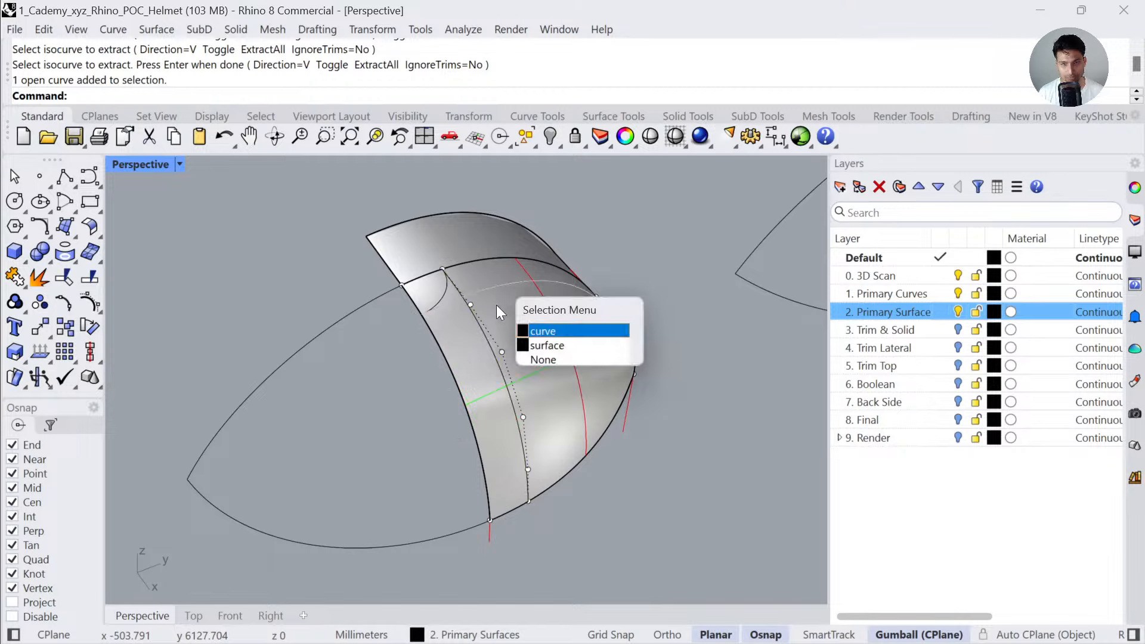
click(494, 303)
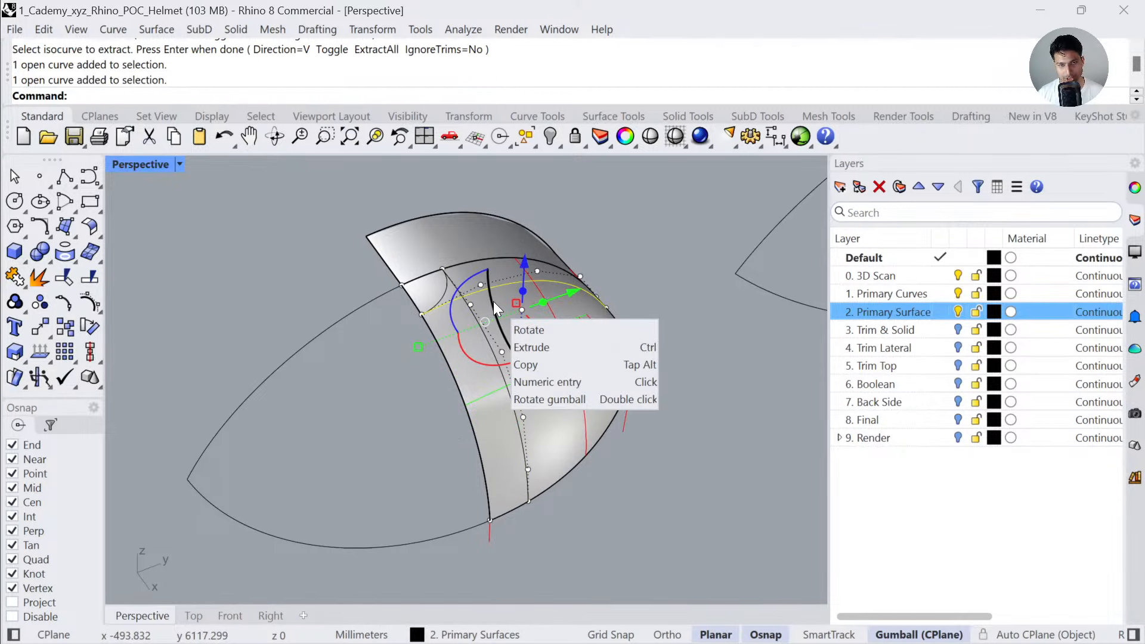
- Split the lengthwise isocurve where it crosses the other isocurve, and delete its short piece running to the upper edge
click(345, 210)
scroll(424, 322, up, 3)
scroll(435, 320, down, 4)
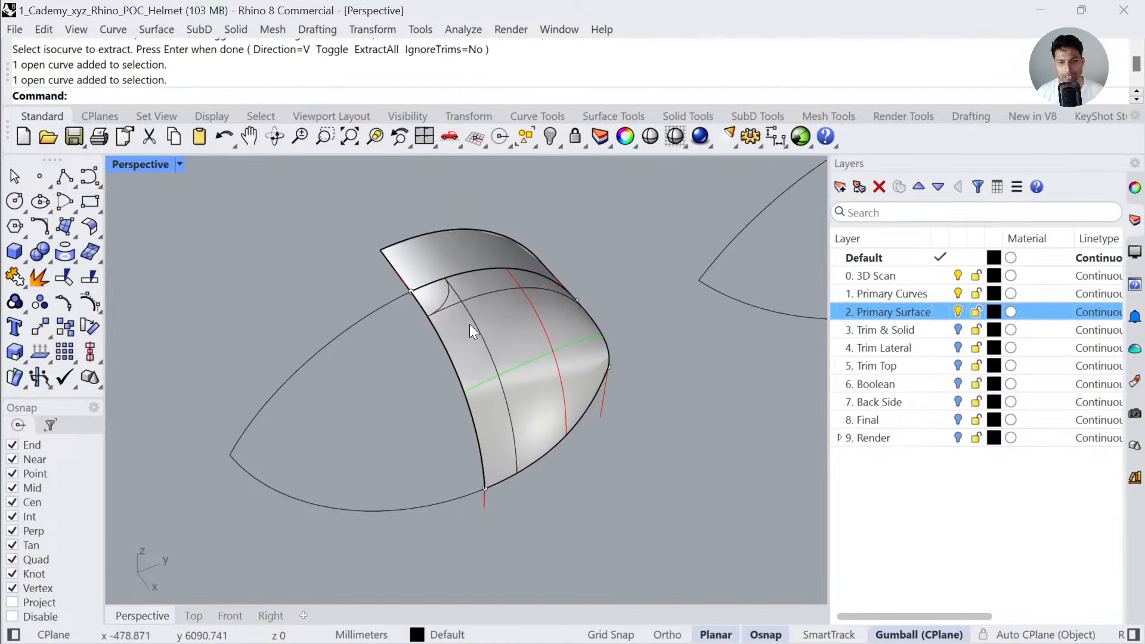
scroll(469, 329, up, 3)
click(480, 316)
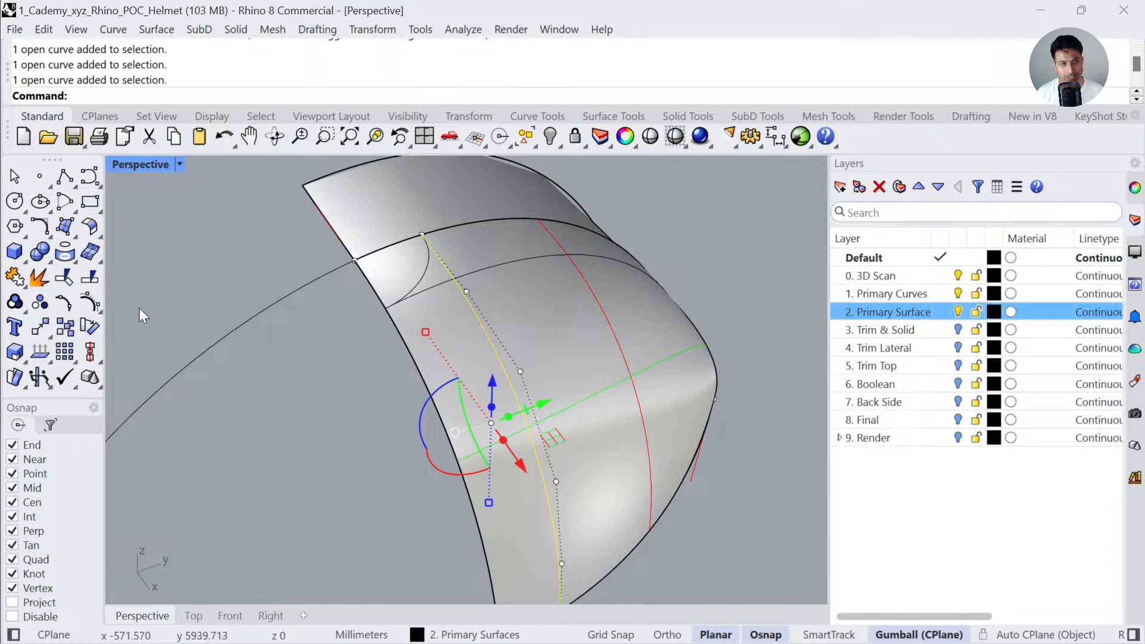
click(89, 276)
click(477, 267)
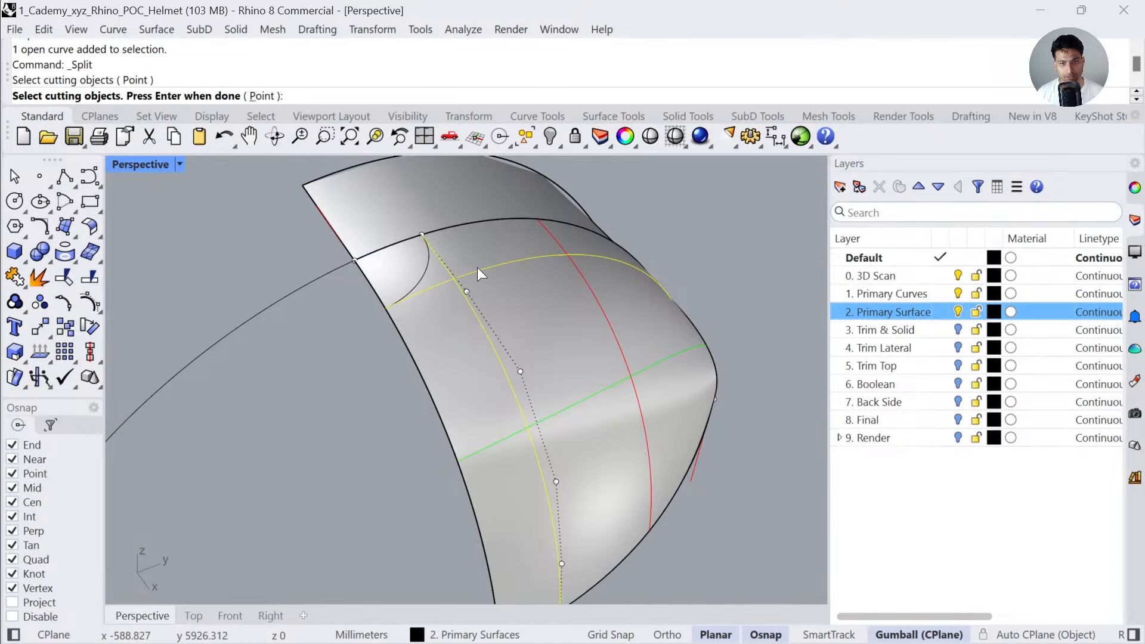
key(Return)
key(Escape)
click(441, 264)
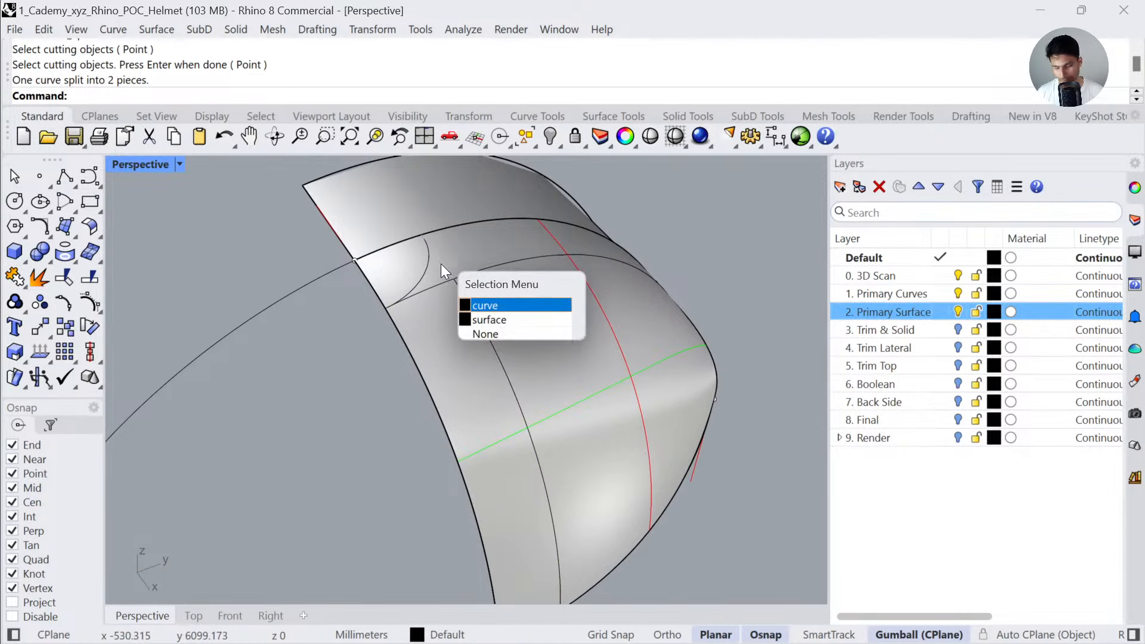
key(Return)
key(Delete)
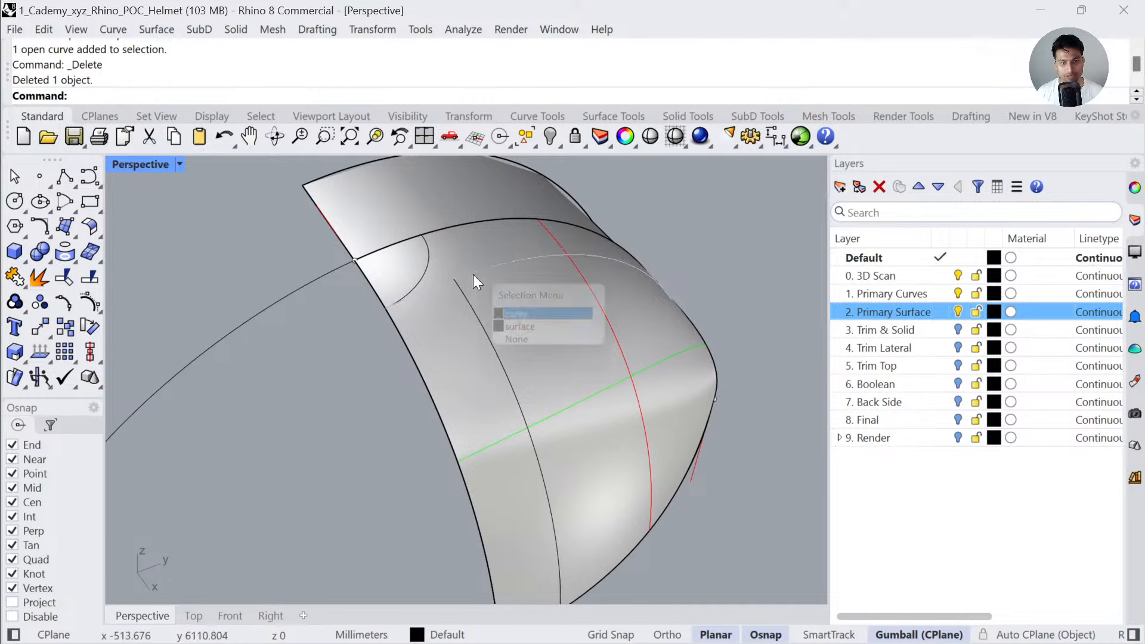
- Split the crosswise isocurve at the same crossing, and delete its short piece at the front edge and the corner arc
key(Return)
key(Return)
click(463, 296)
key(Return)
key(Return)
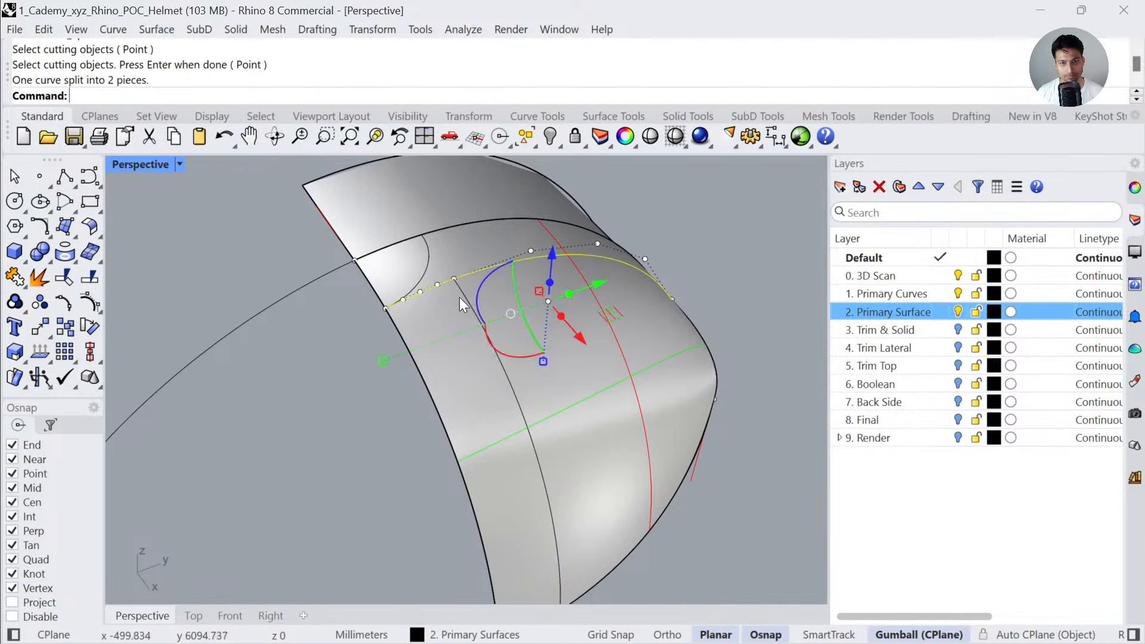
key(Escape)
click(440, 282)
key(Delete)
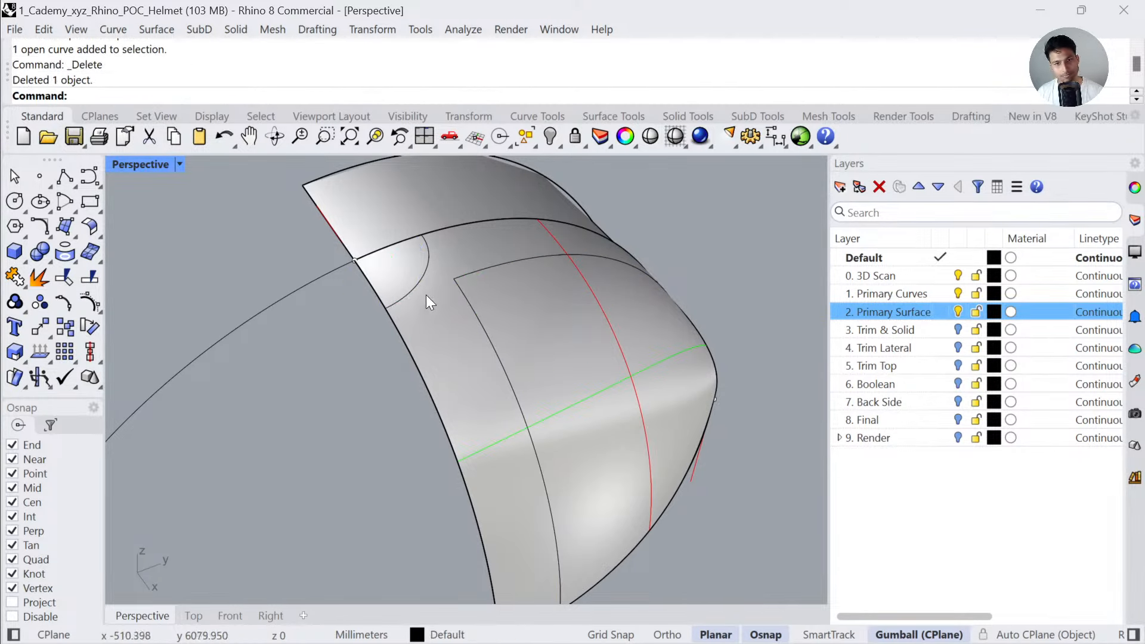
right_drag(442, 309, 405, 277)
scroll(357, 307, down, 3)
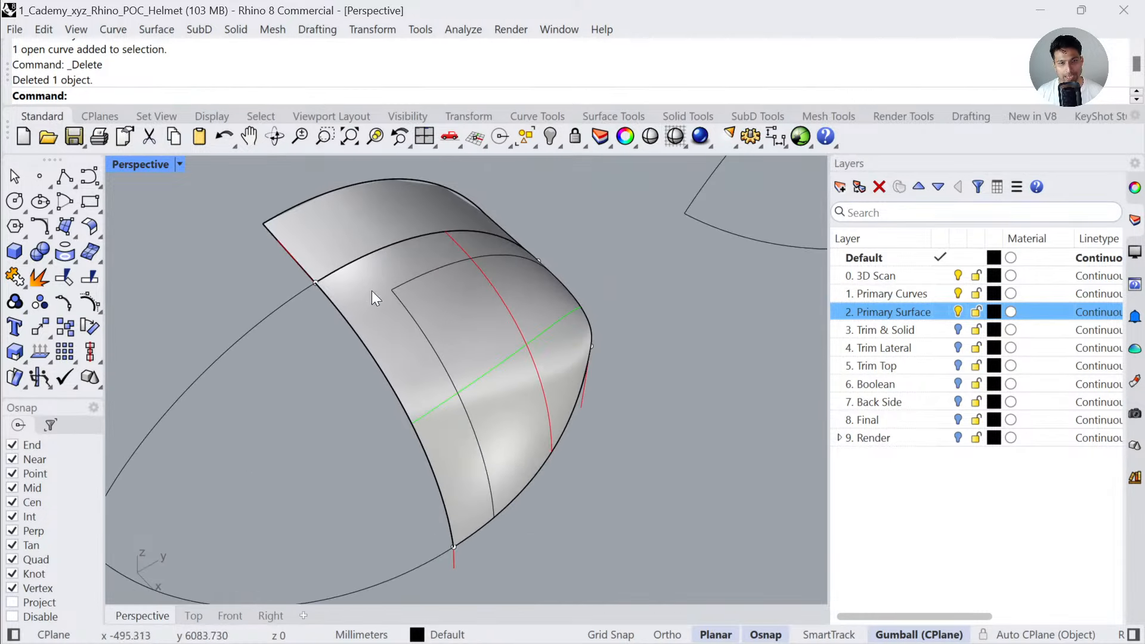
- Start a BlendCrv between the curve along the upper surface's front edge and the trimmed end of the crosswise isocurve
click(313, 272)
click(358, 311)
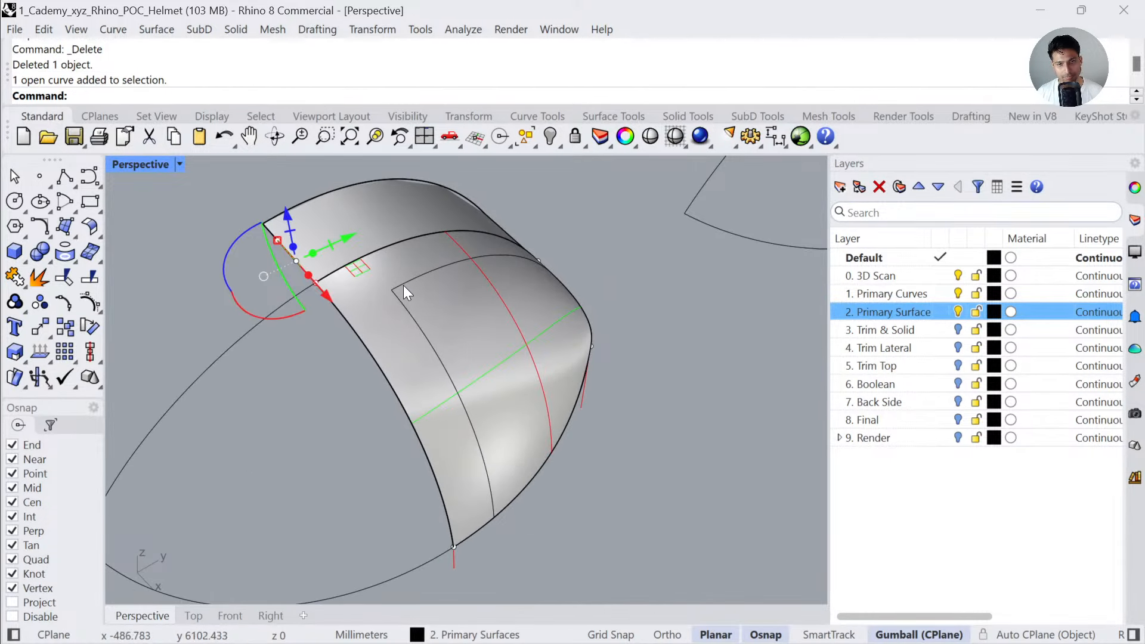
click(403, 285)
click(442, 325)
text(B)
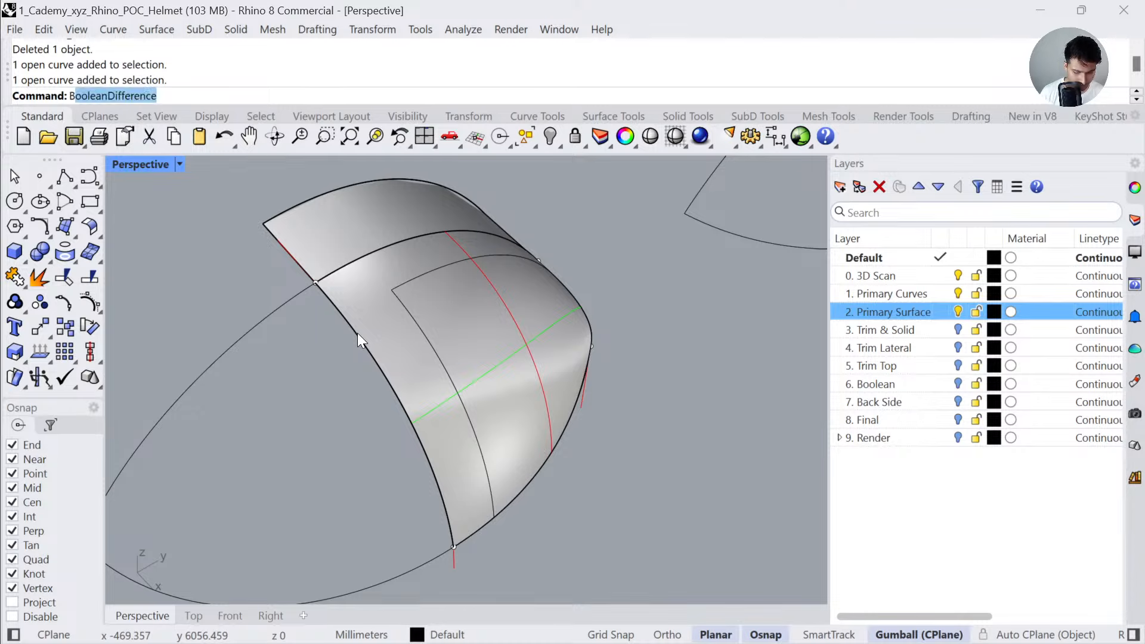
text(lendC)
key(Return)
scroll(291, 259, up, 2)
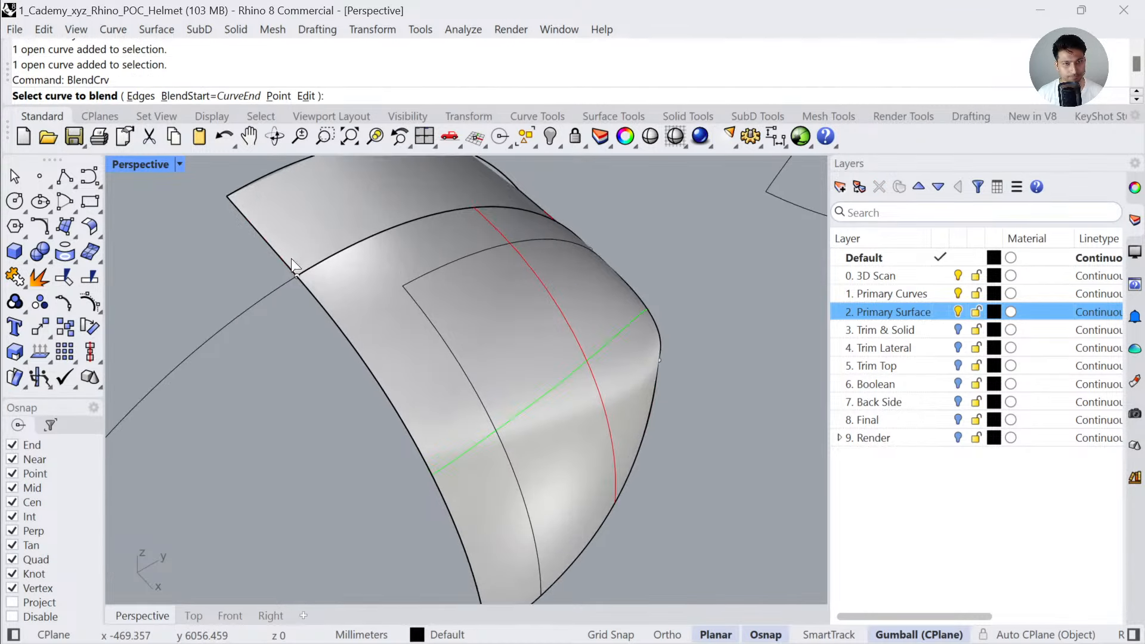
click(287, 267)
click(333, 305)
click(420, 283)
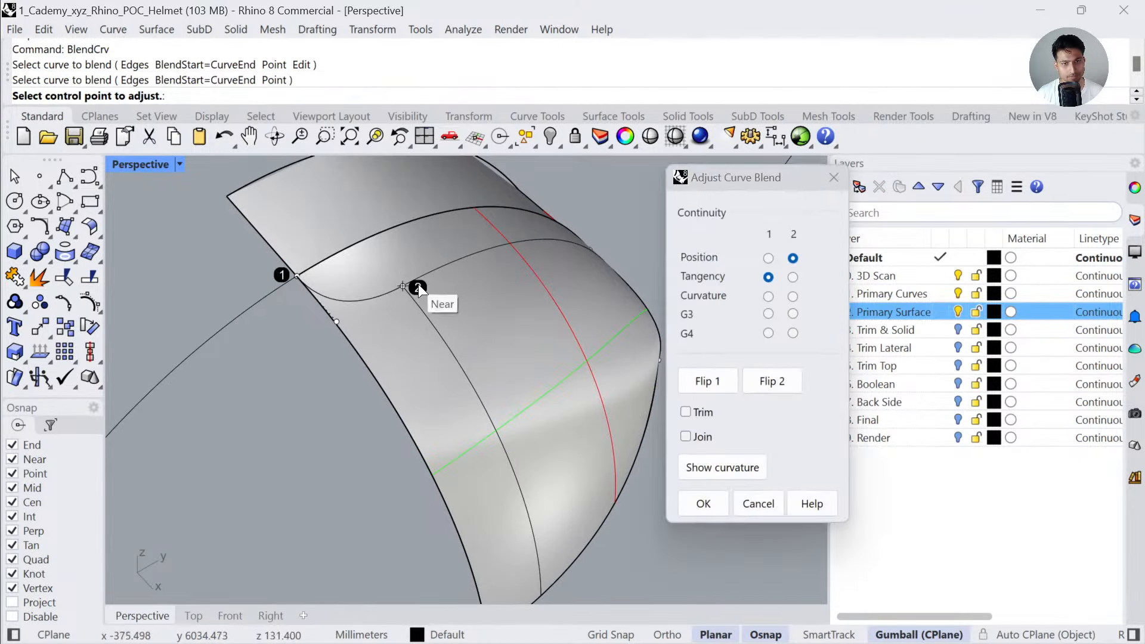
- Set the blend's continuity to Curvature at both ends, create the curve and check it on the surface
click(792, 277)
click(768, 296)
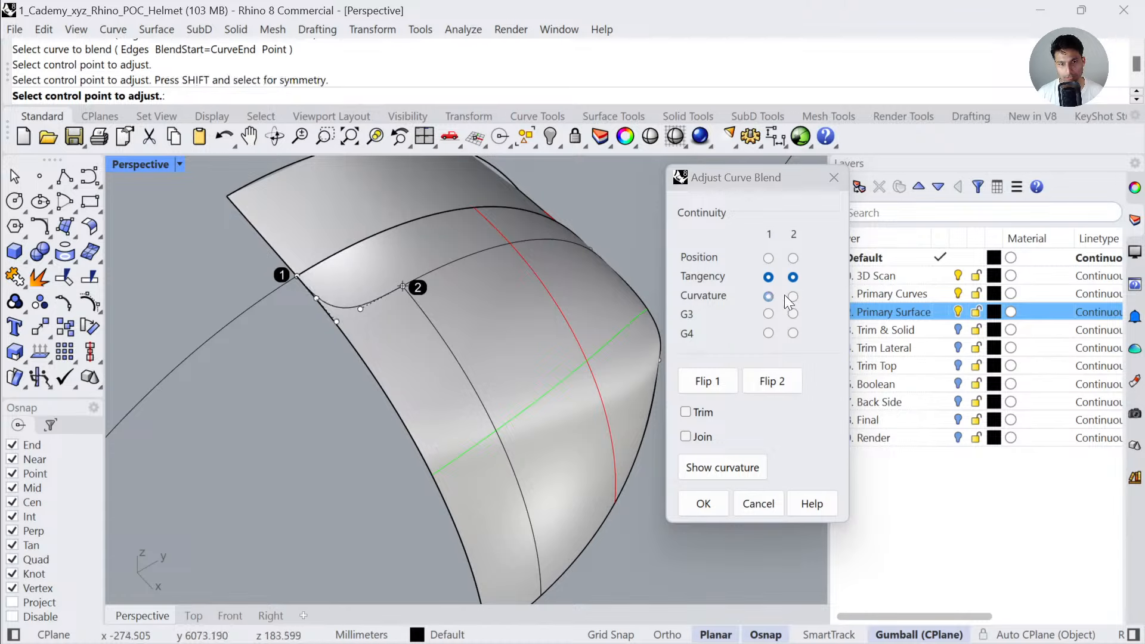
click(793, 295)
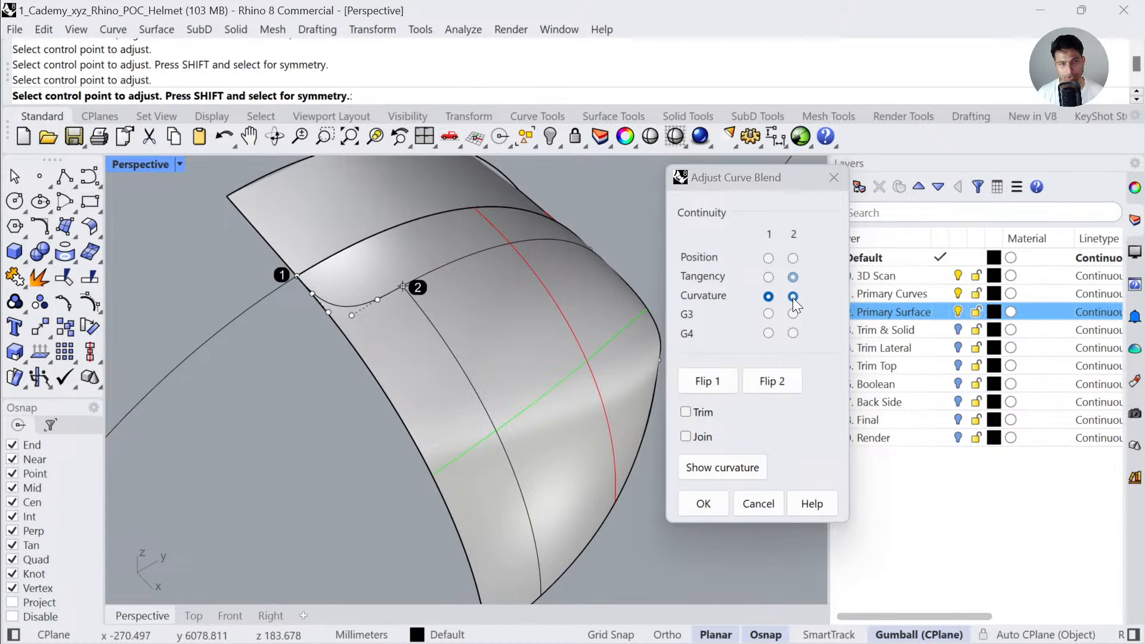
click(704, 502)
right_drag(370, 305, 424, 305)
click(392, 313)
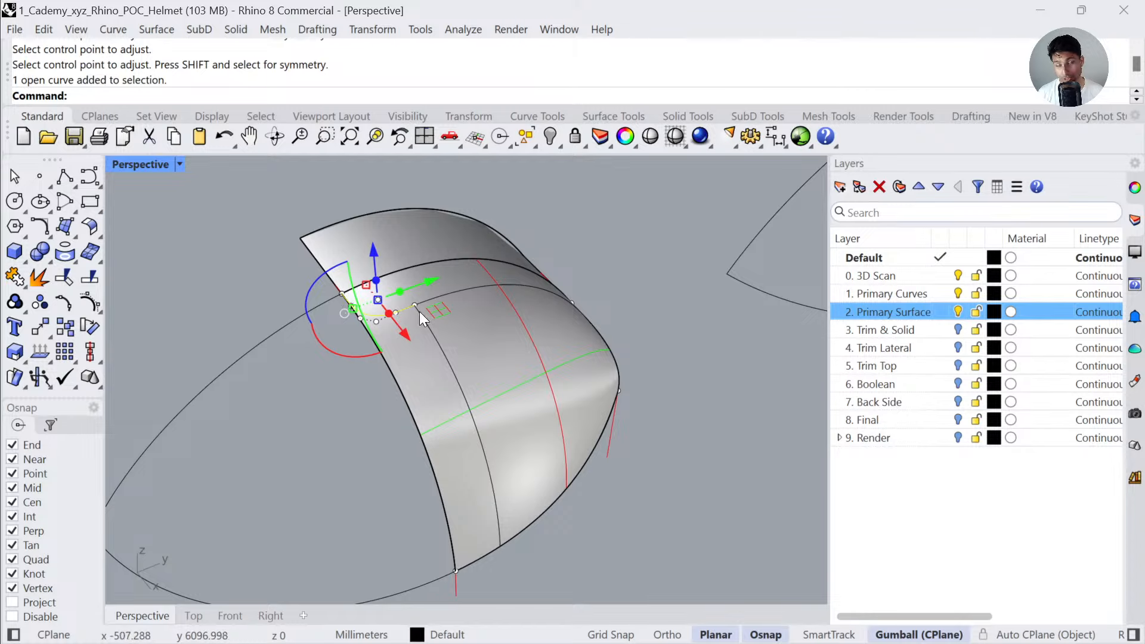
key(Escape)
- Split the lower primary surface using the lengthwise isocurve and the new blend curve as cutting objects
right_drag(356, 359, 398, 380)
click(378, 385)
click(413, 380)
text(zs)
key(Return)
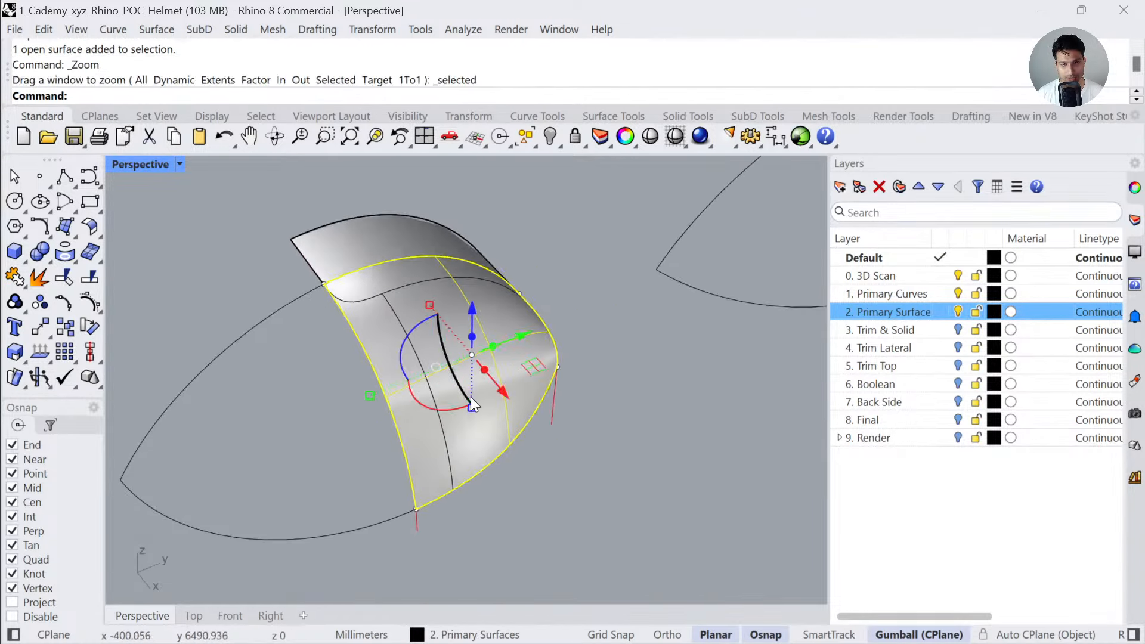
key(Escape)
right_drag(471, 396, 531, 409)
scroll(487, 369, up, 2)
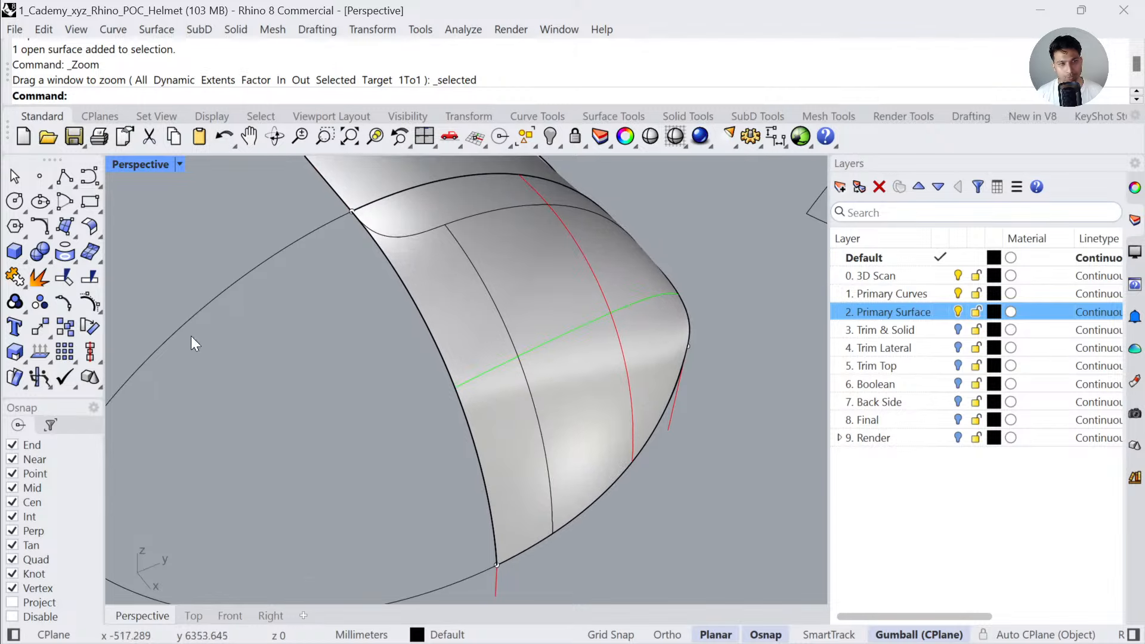
click(91, 281)
click(570, 287)
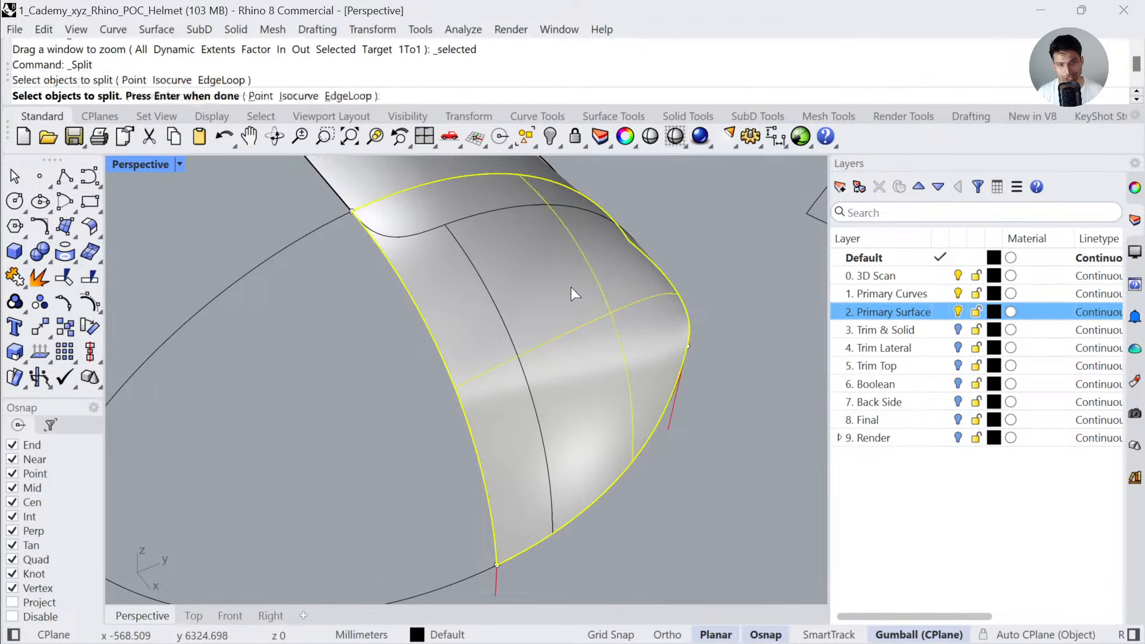
key(Return)
click(481, 270)
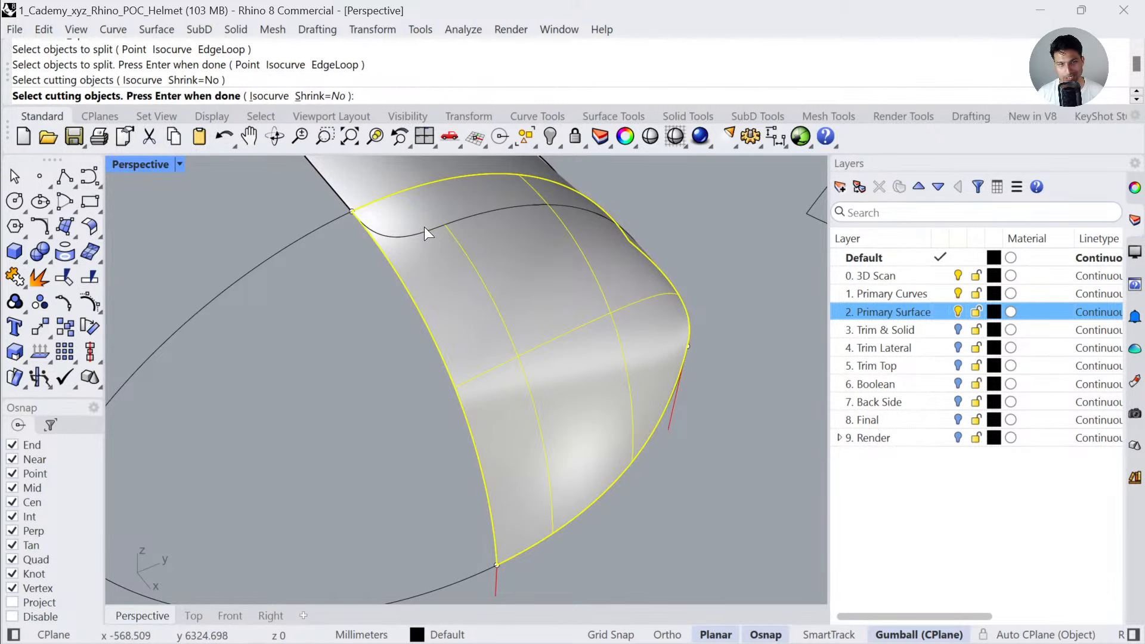
key(Return)
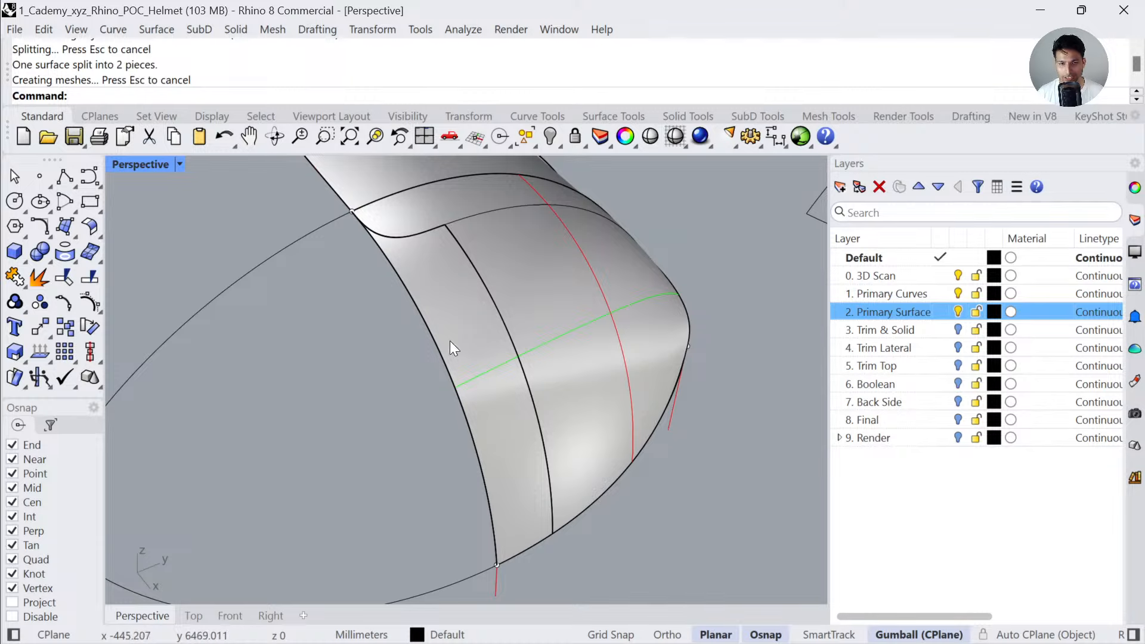
- Delete the split-off front strip of the primary surface and the old curve along its front edge
drag(451, 342, 403, 367)
key(Delete)
scroll(437, 362, down, 2)
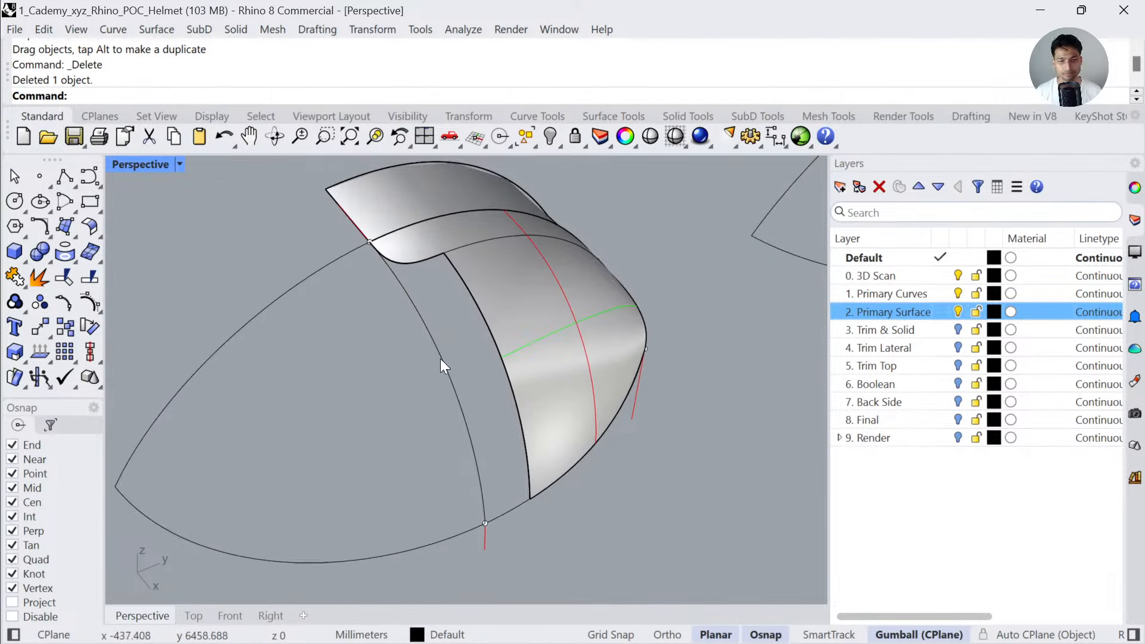
click(441, 359)
key(Delete)
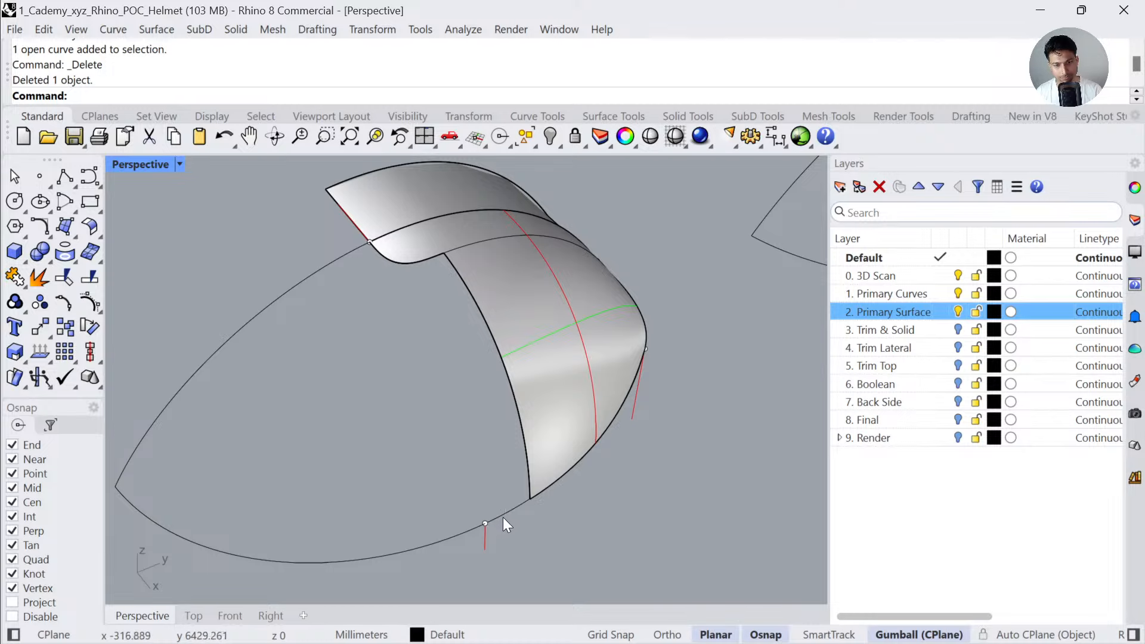
- Examine the trimmed helmet's bottom profile curves and compare them with the matching curves in the other helmet stages
scroll(490, 453, down, 2)
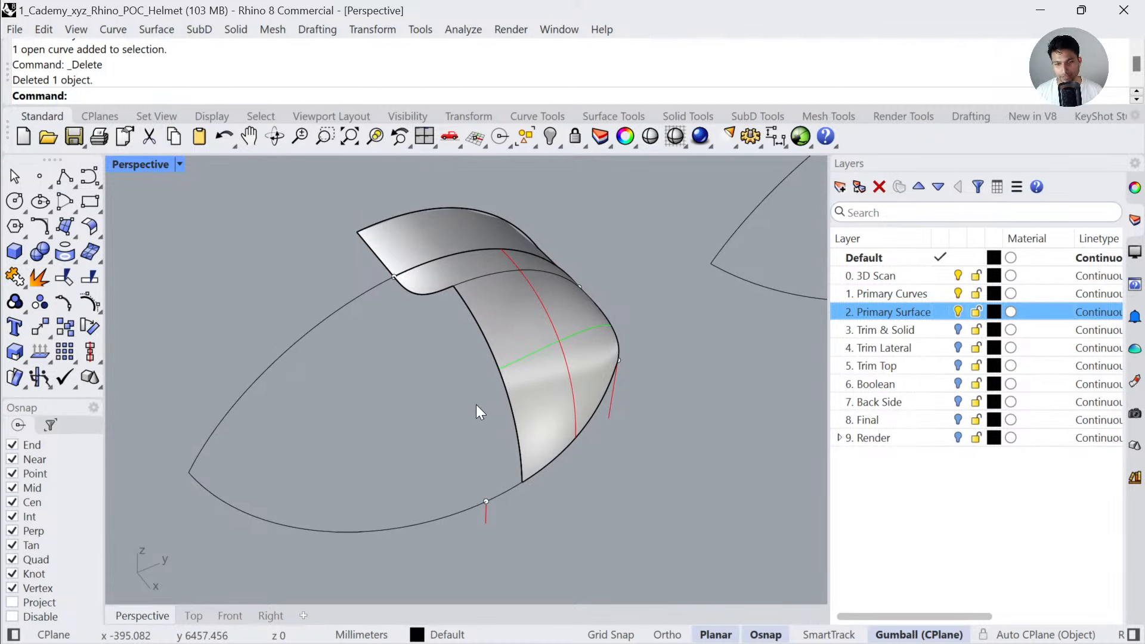
click(503, 495)
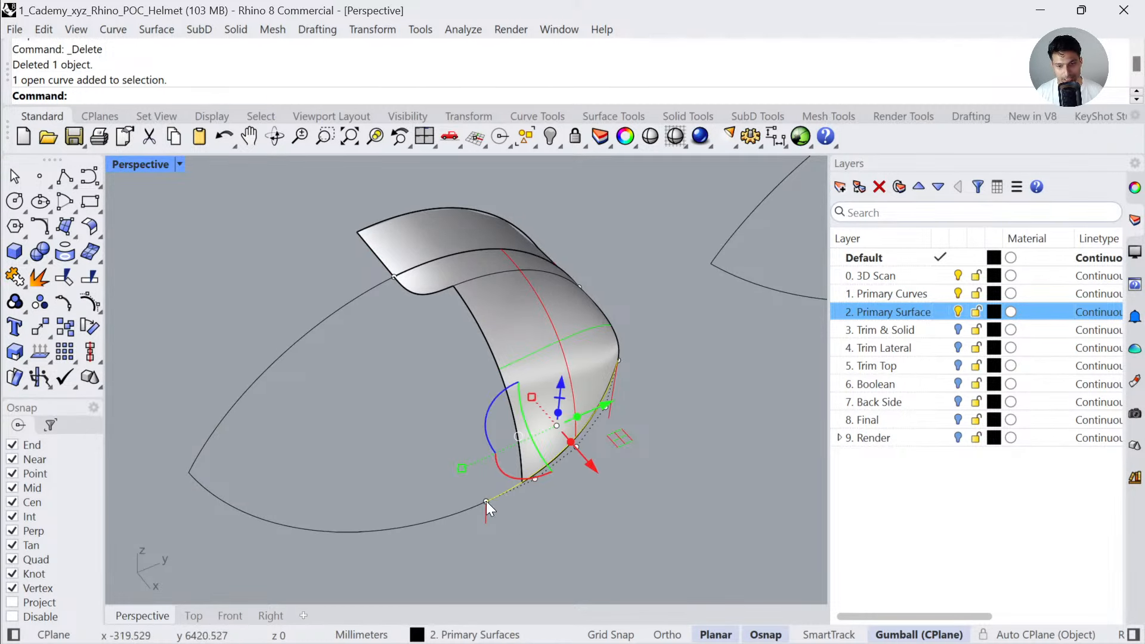
scroll(626, 293, down, 16)
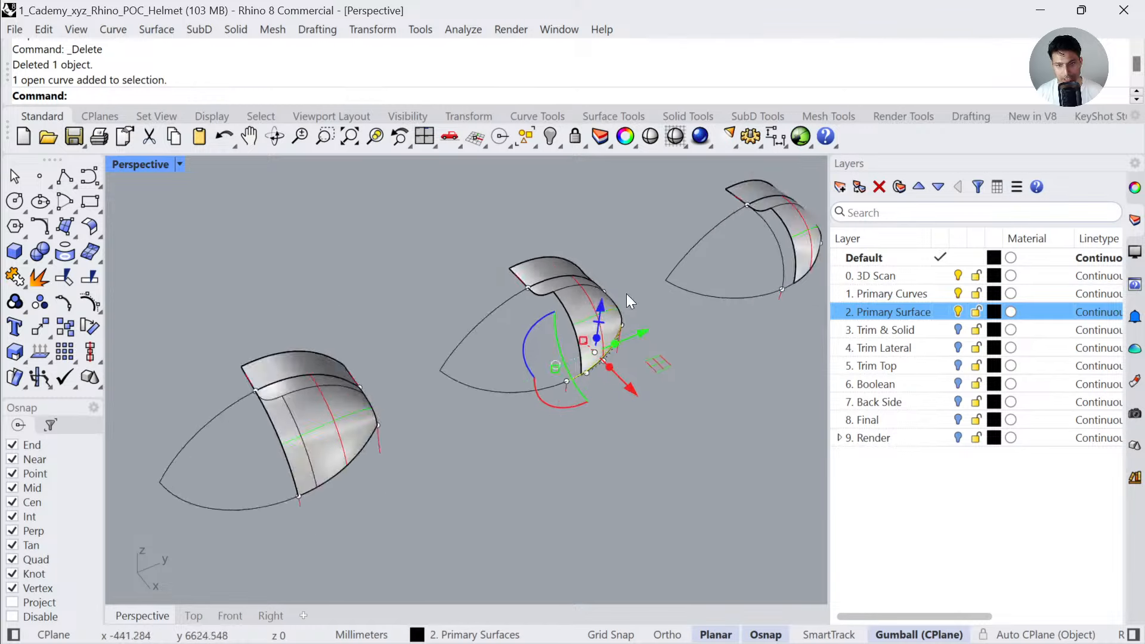
shift+right_drag(420, 360, 698, 239)
shift+right_drag(495, 368, 625, 291)
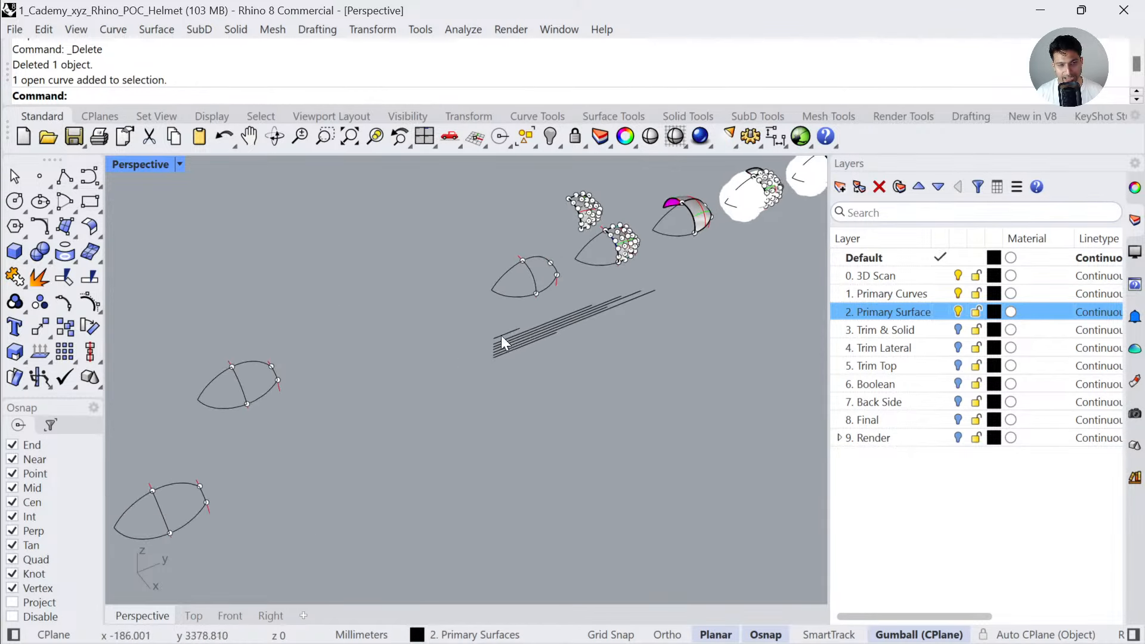
click(266, 400)
scroll(249, 414, down, 3)
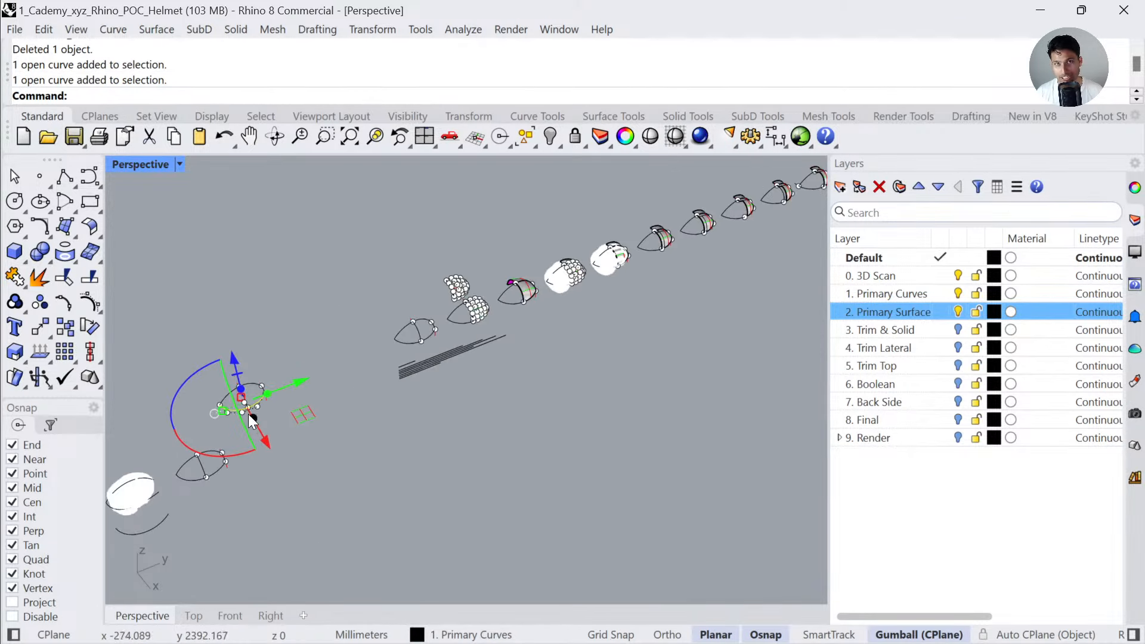
shift+right_drag(382, 384, 321, 422)
shift+right_drag(793, 255, 580, 338)
scroll(589, 286, up, 12)
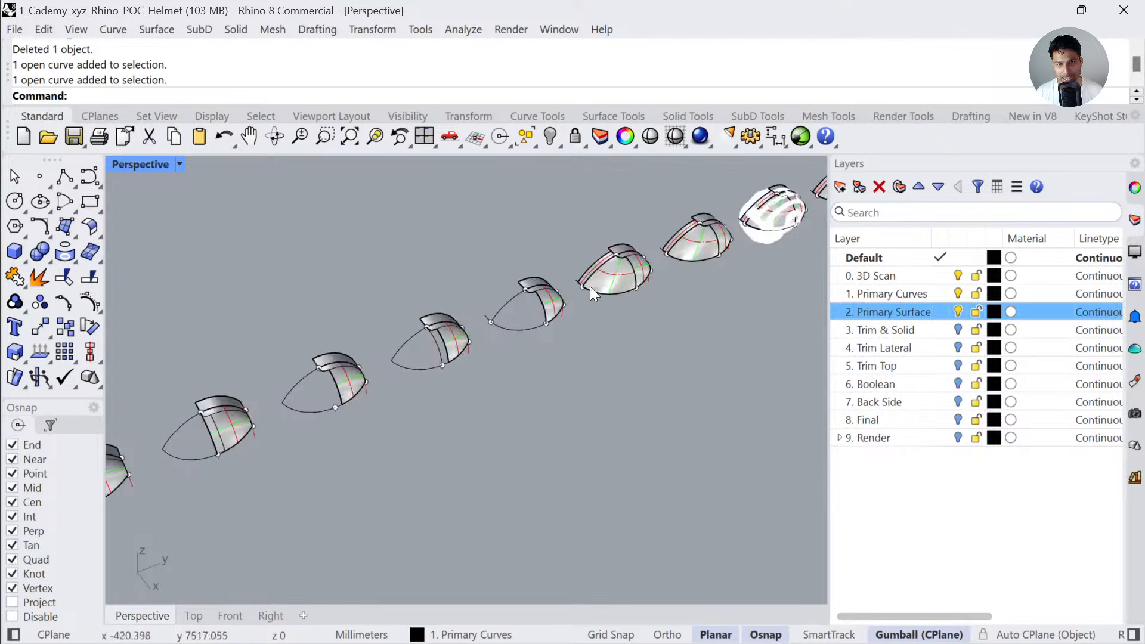
click(378, 396)
shift+right_drag(415, 441, 630, 367)
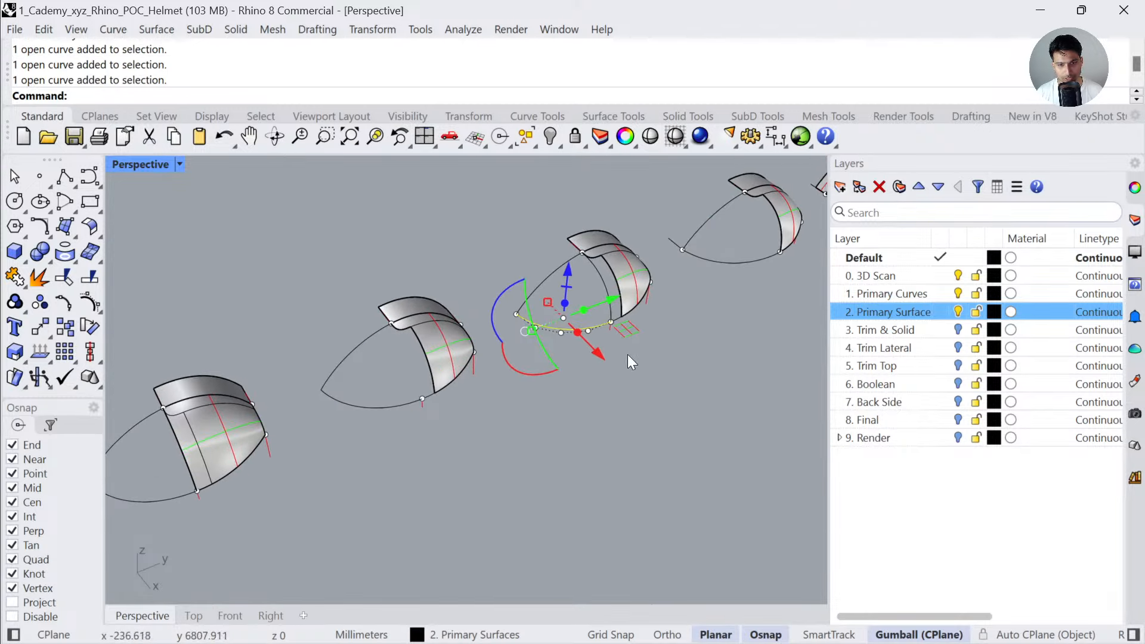
- Delete the trimmed helmet's bottom profile curve pieces together with their joining point and short tangent line
scroll(627, 354, down, 4)
click(552, 416)
scroll(551, 415, up, 4)
drag(513, 397, 480, 369)
click(485, 386)
click(474, 384)
click(506, 413)
key(Delete)
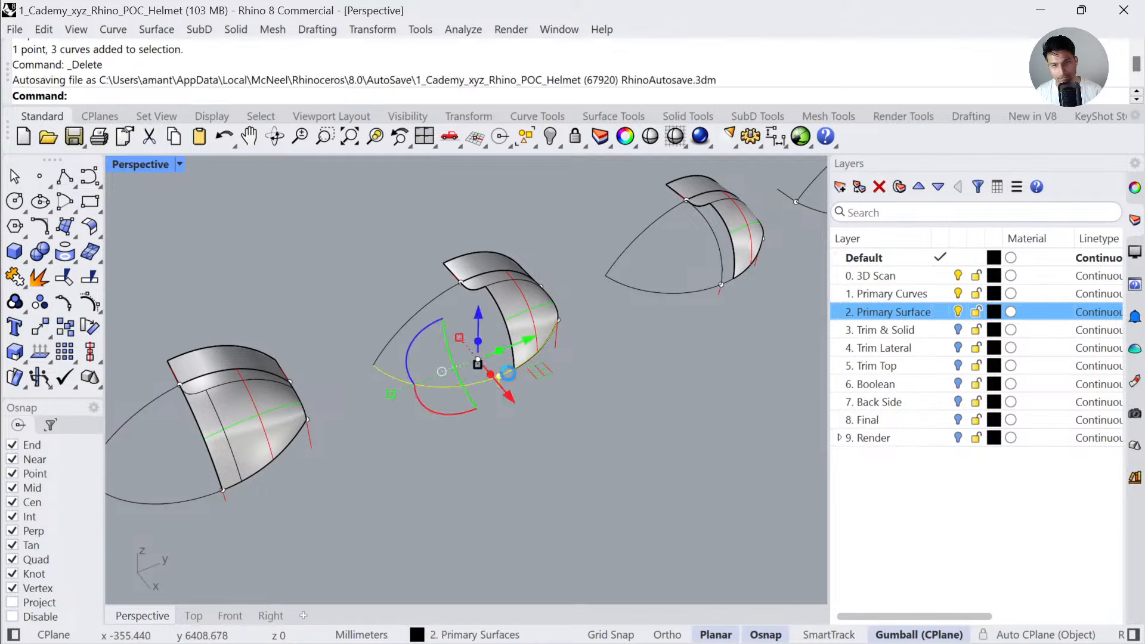
- Try to move the bottom profile curve of an early curve-only stage freehand along Y to the trimmed helmet, and undo it
scroll(560, 345, down, 8)
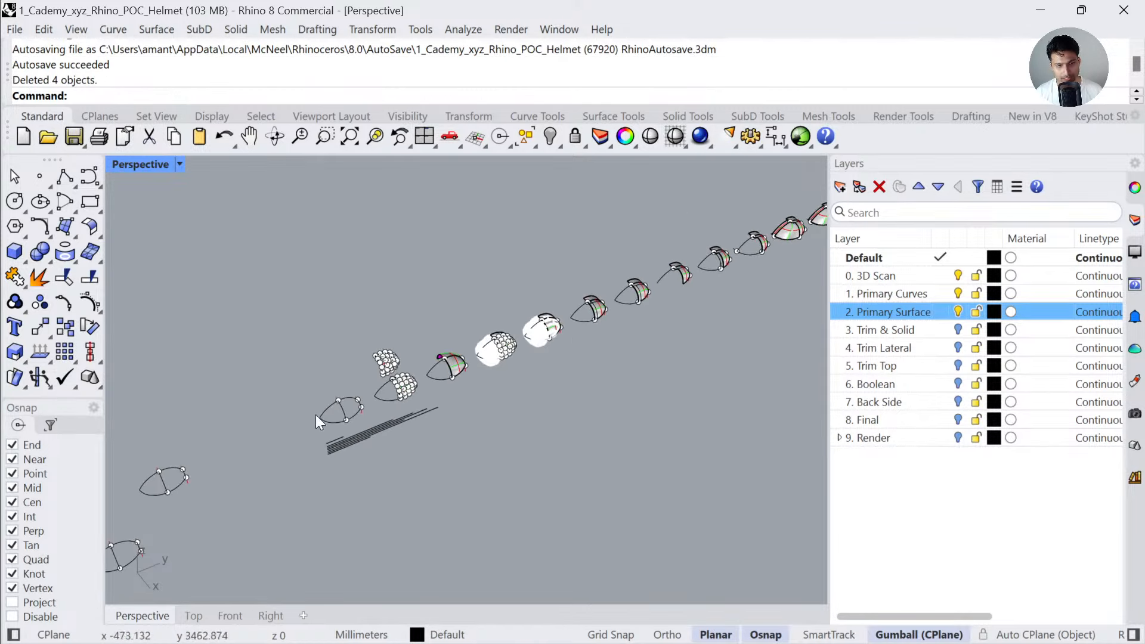
click(181, 491)
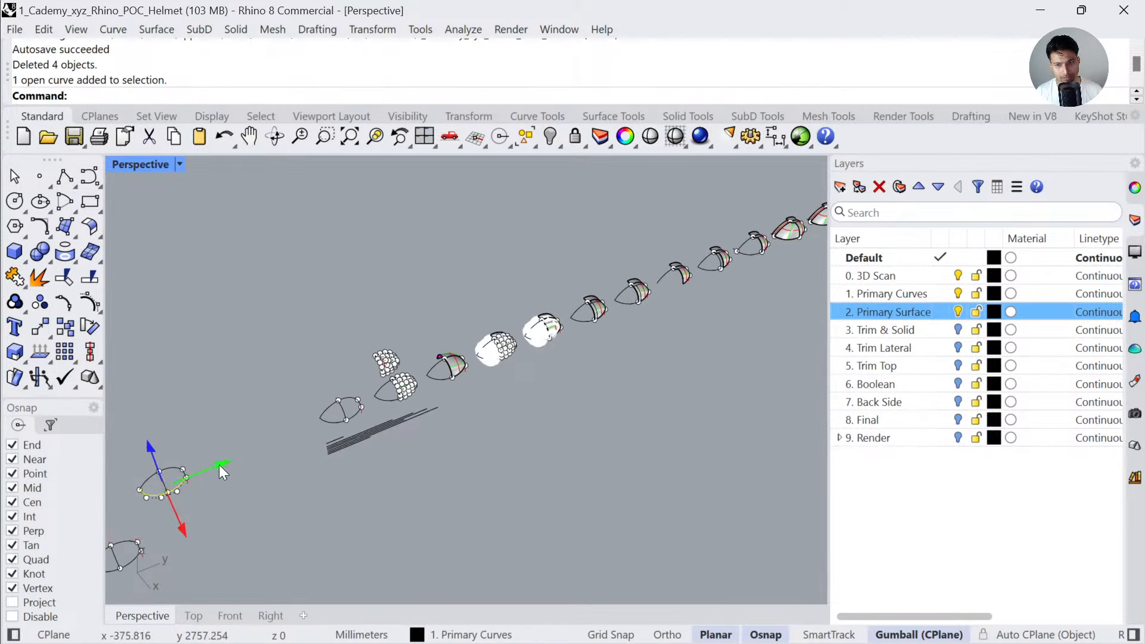
drag(220, 464, 722, 291)
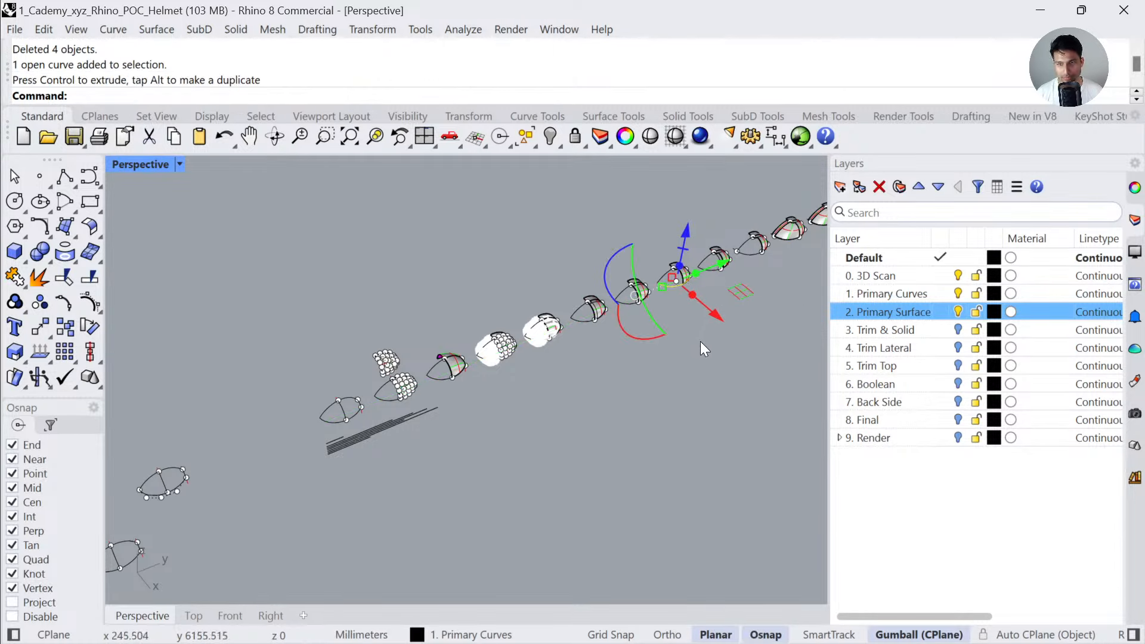
key(ctrl+z)
- Move the bottom profile curve of the early curve-only stage 4000 mm along Y onto the trimmed helmet
click(182, 490)
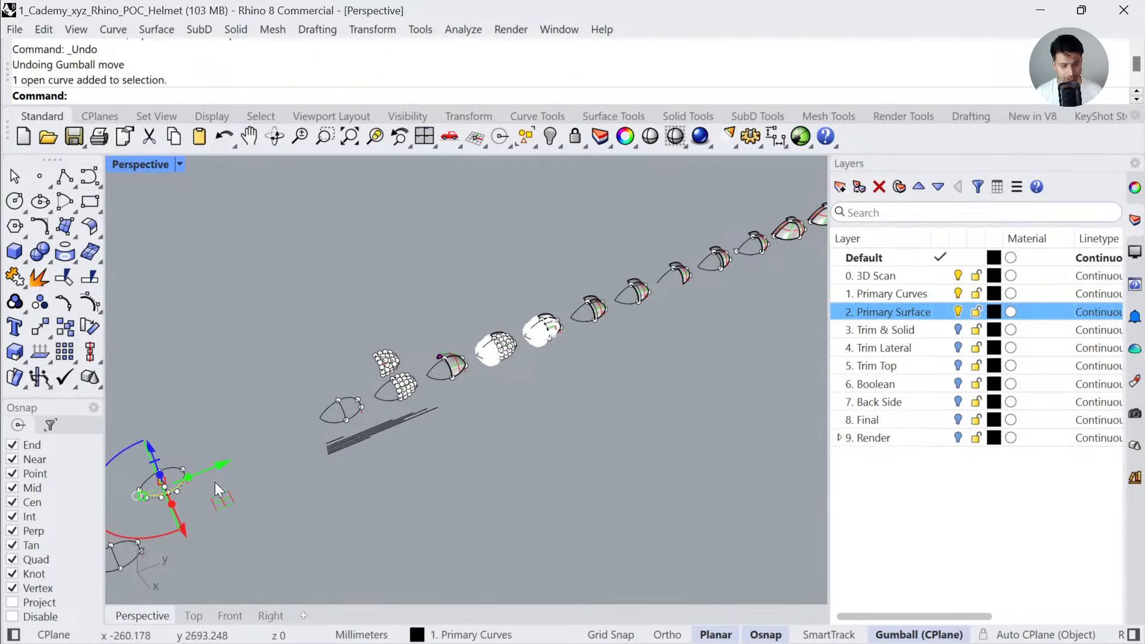
click(226, 464)
text(4000)
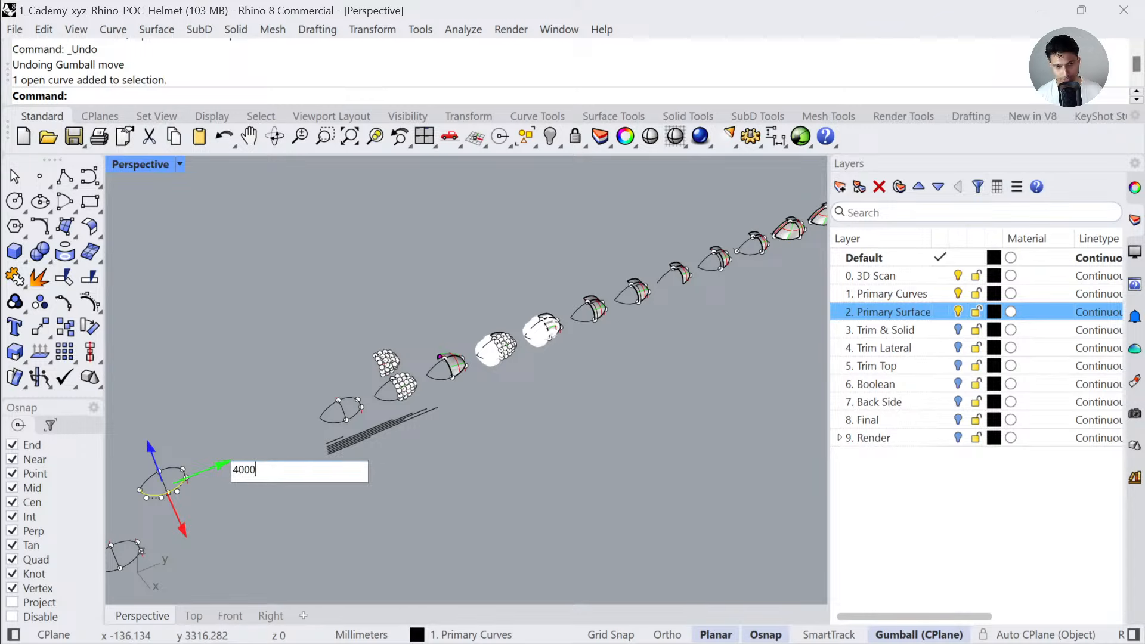
key(Return)
key(ctrl+shift+e)
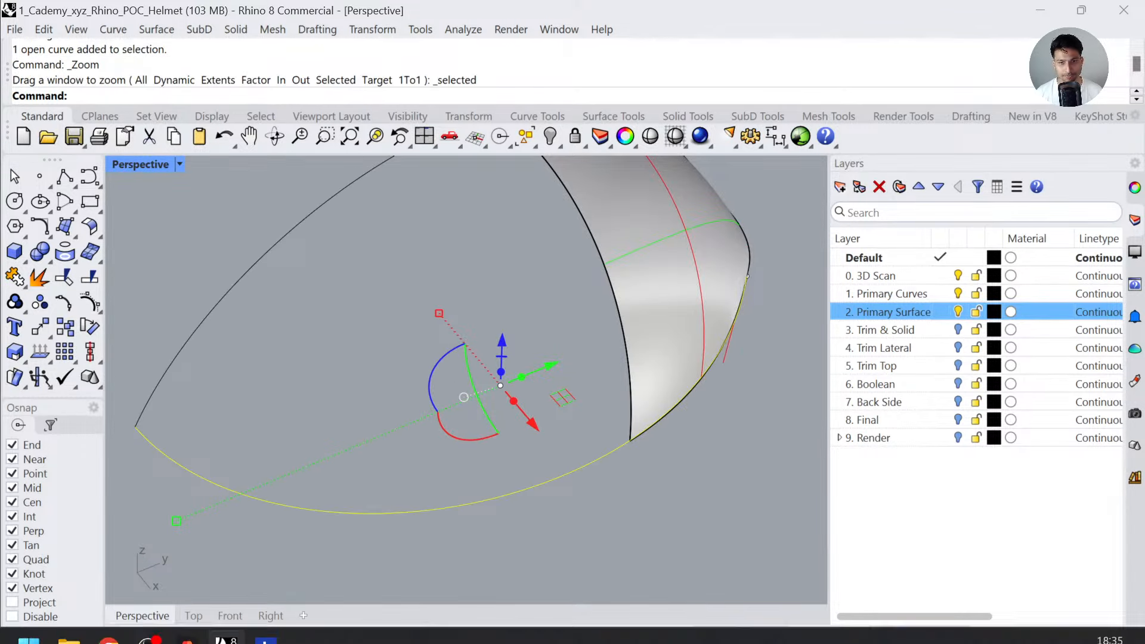
scroll(245, 417, down, 3)
scroll(427, 470, up, 2)
click(427, 470)
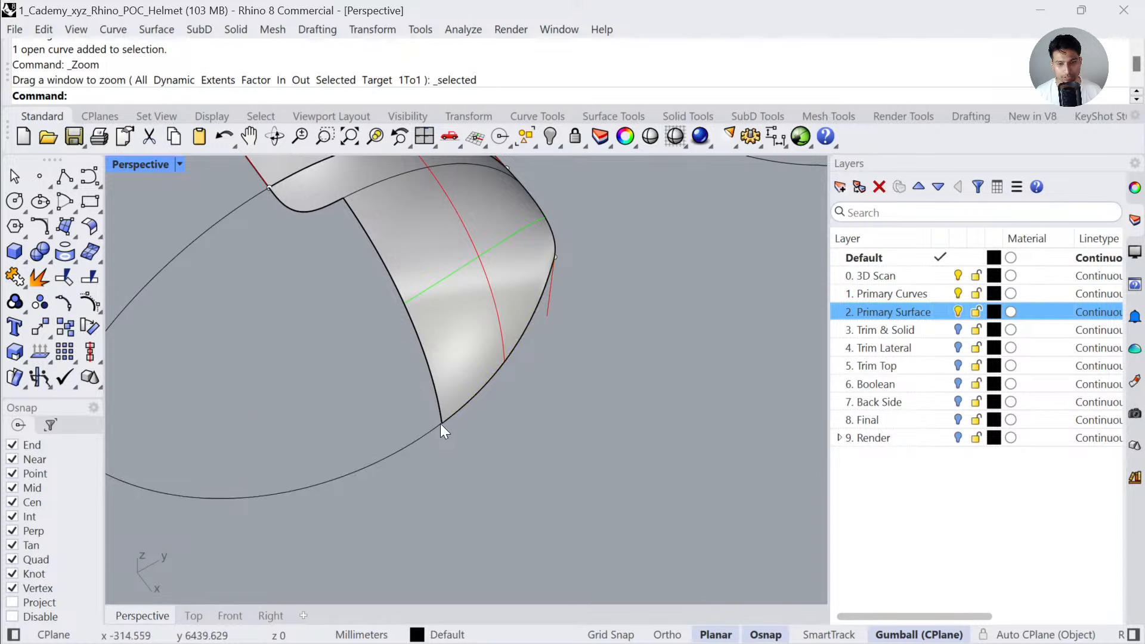
scroll(329, 485, down, 2)
shift+right_drag(329, 485, 428, 450)
- Draw a short straight line from the front end of the moved bottom profile curve, slanting up and outward
click(427, 450)
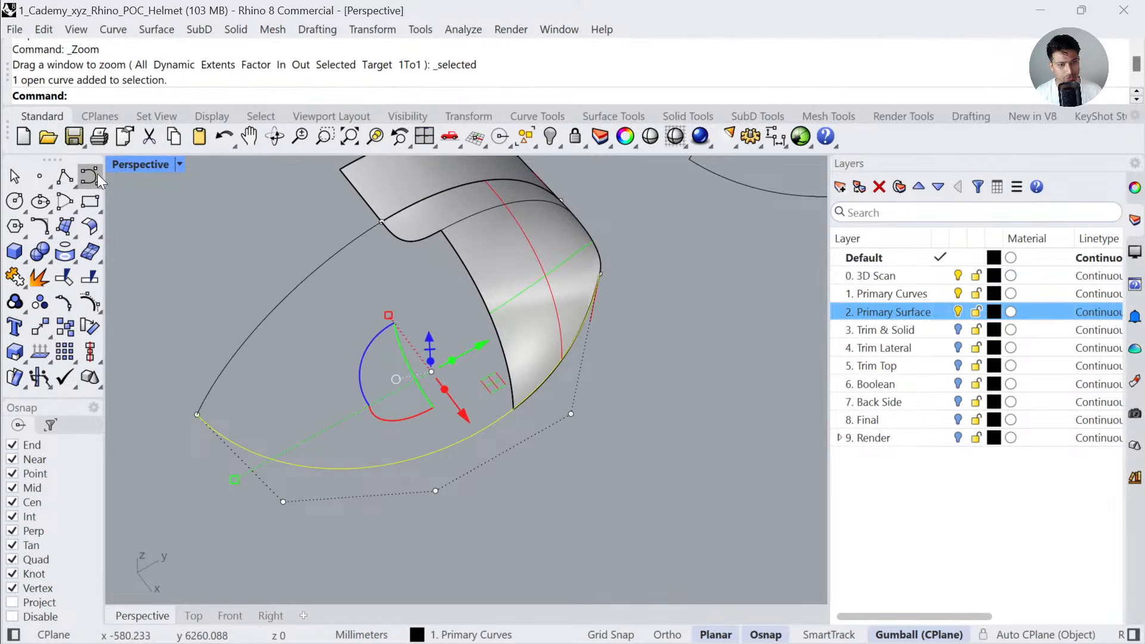
click(64, 176)
click(197, 414)
click(168, 364)
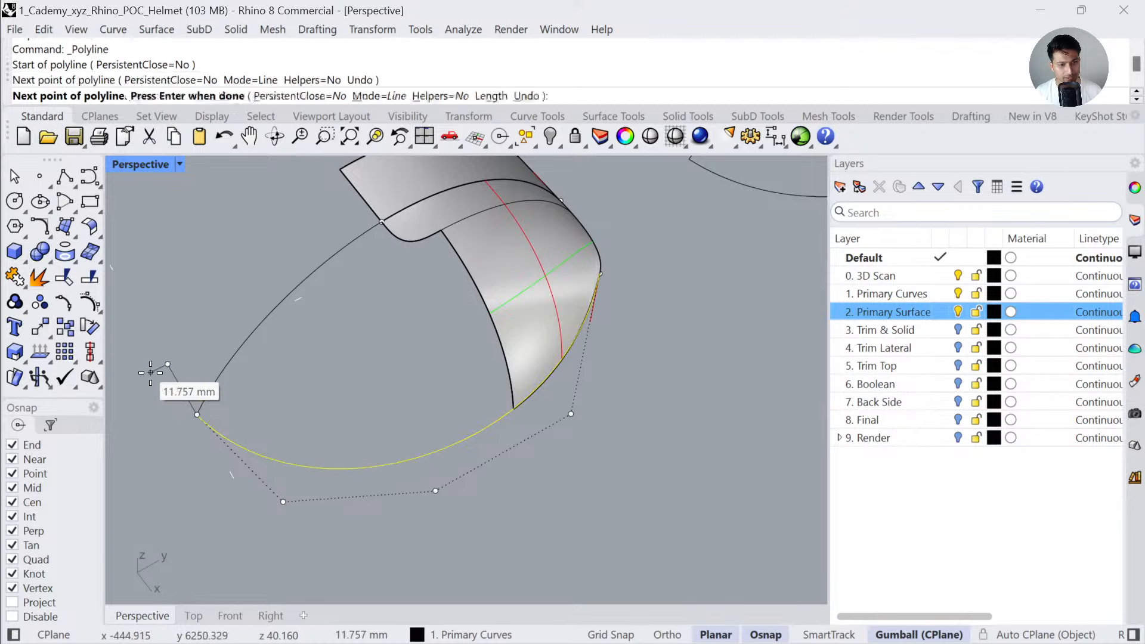
key(Return)
key(Escape)
- Start a BlendCrv from the trimmed surface's bottom curve to the short front line, using Tangency at both ends and pulling the handles inward
text(Ble)
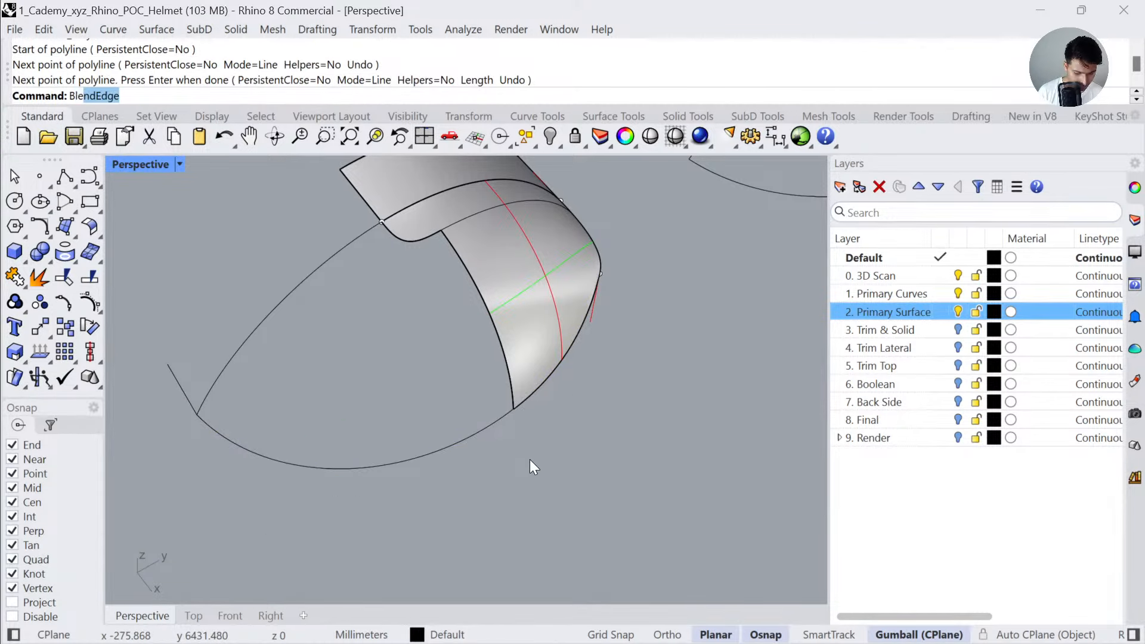
text(ndCrv)
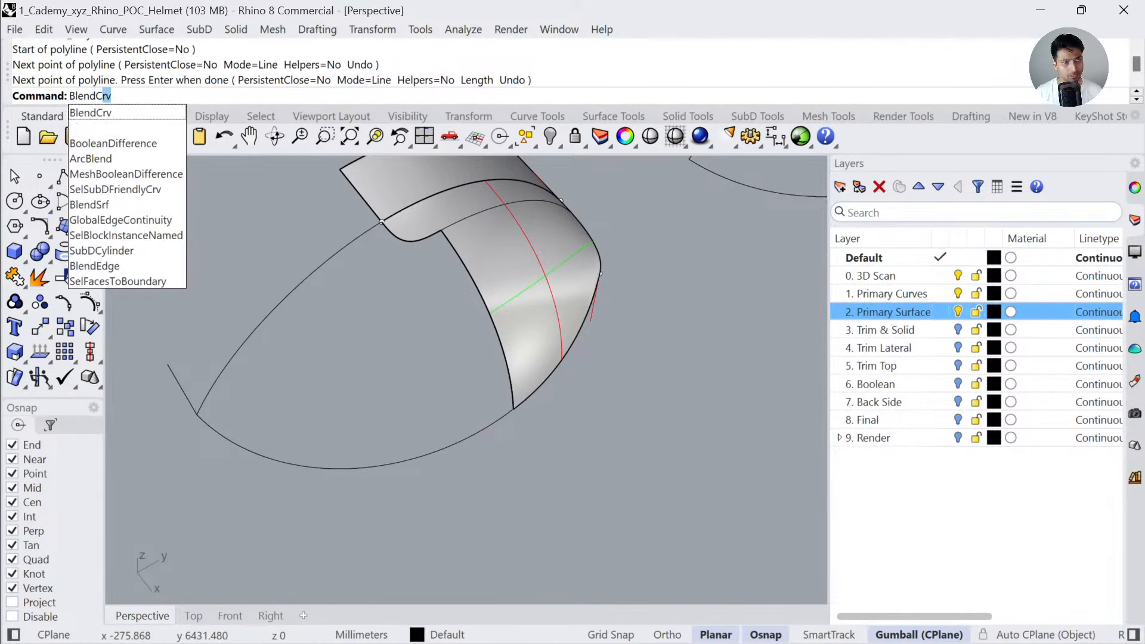
key(Return)
click(529, 404)
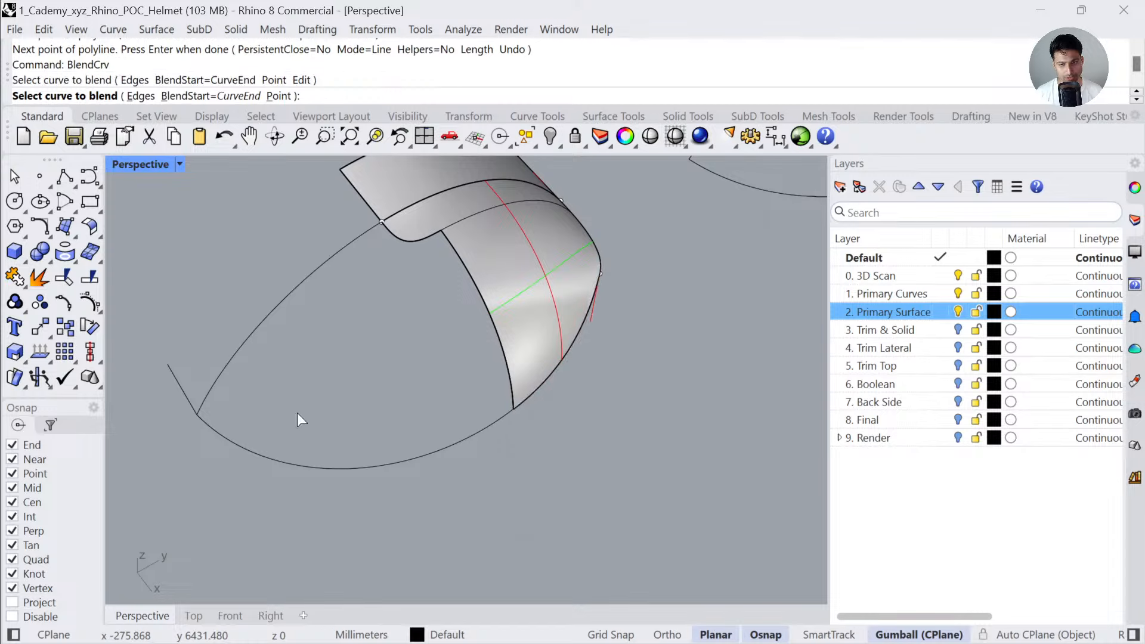
click(191, 411)
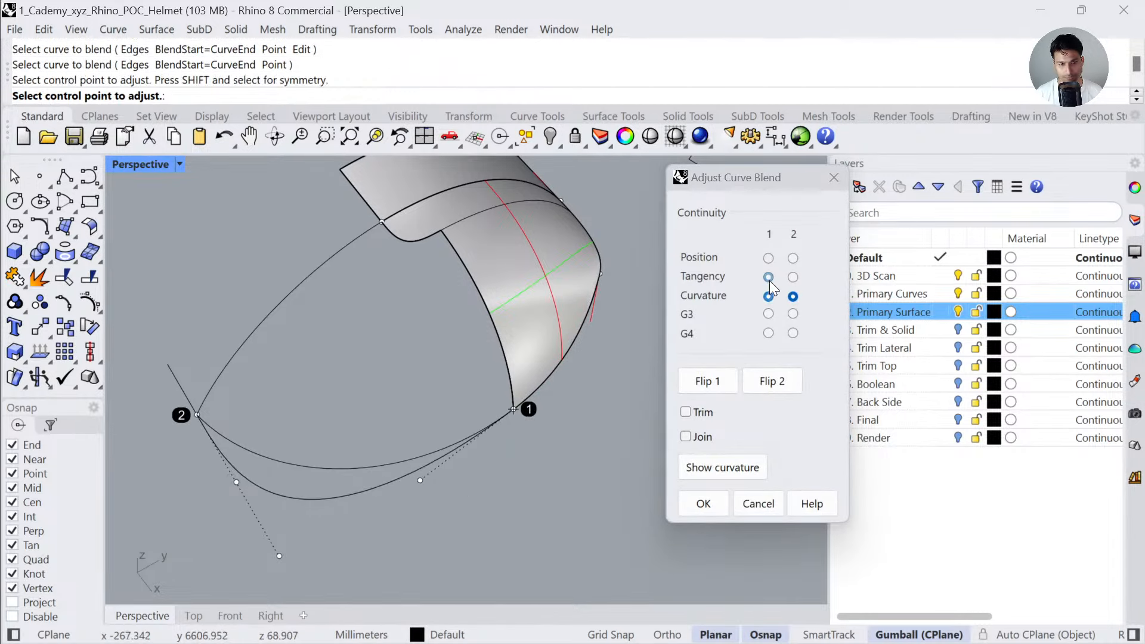
click(793, 277)
click(415, 484)
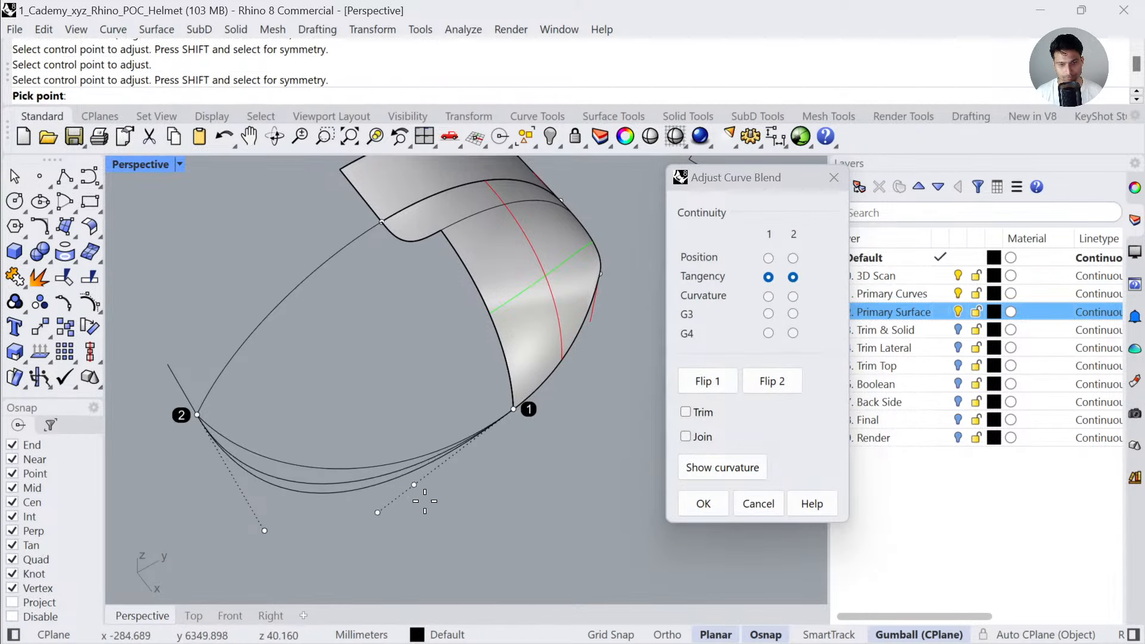
click(467, 477)
click(264, 530)
click(209, 495)
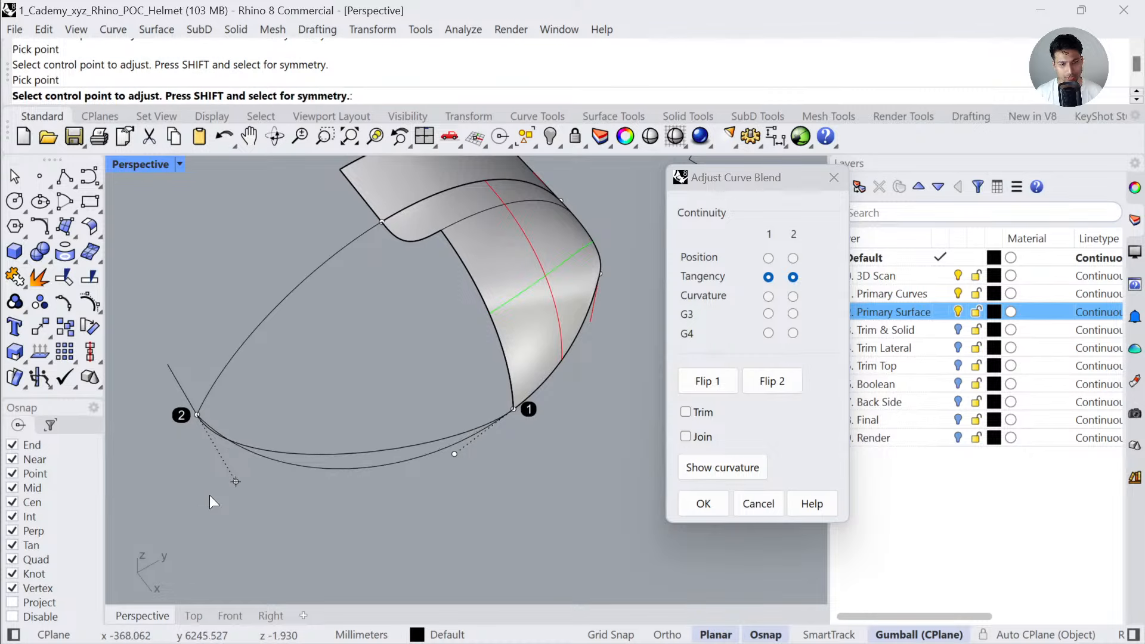
- Set the blend's continuity to Curvature at the surface end and Tangency at the front line
click(793, 296)
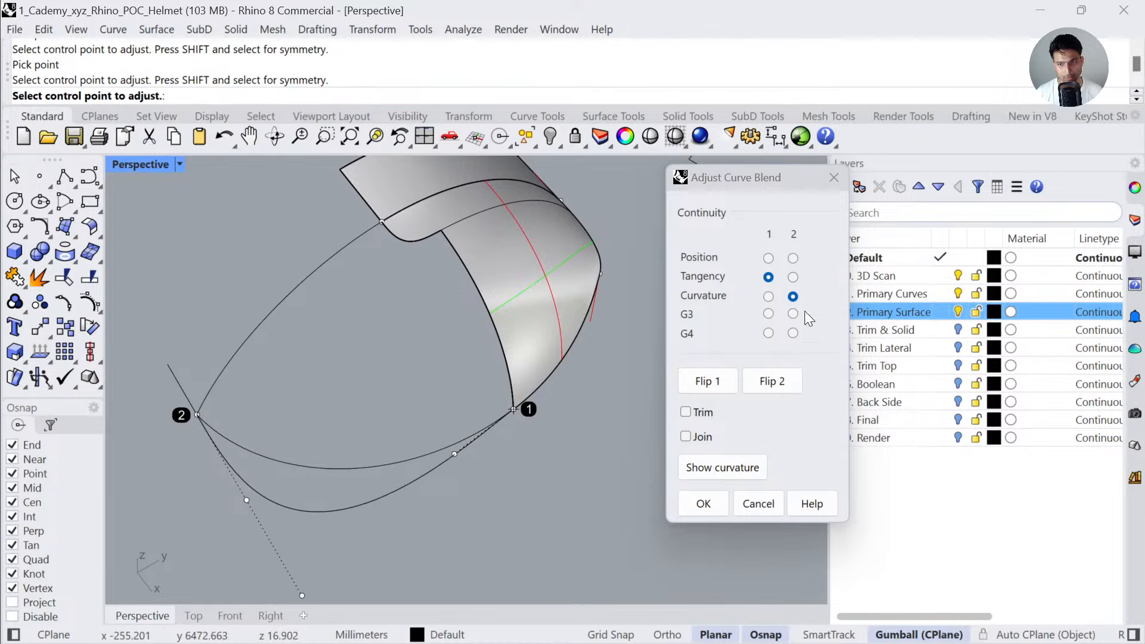
click(792, 277)
click(769, 296)
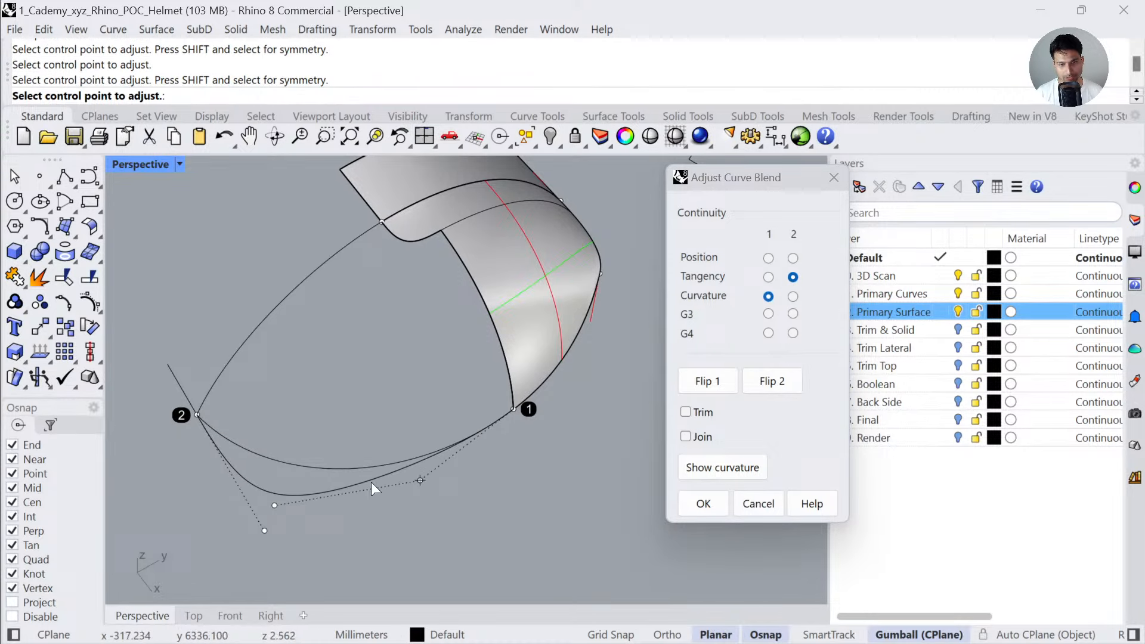
- Adjust the blend's handles at both ends to follow the bottom profile curve closely, and accept the blend
click(417, 483)
click(510, 465)
click(264, 530)
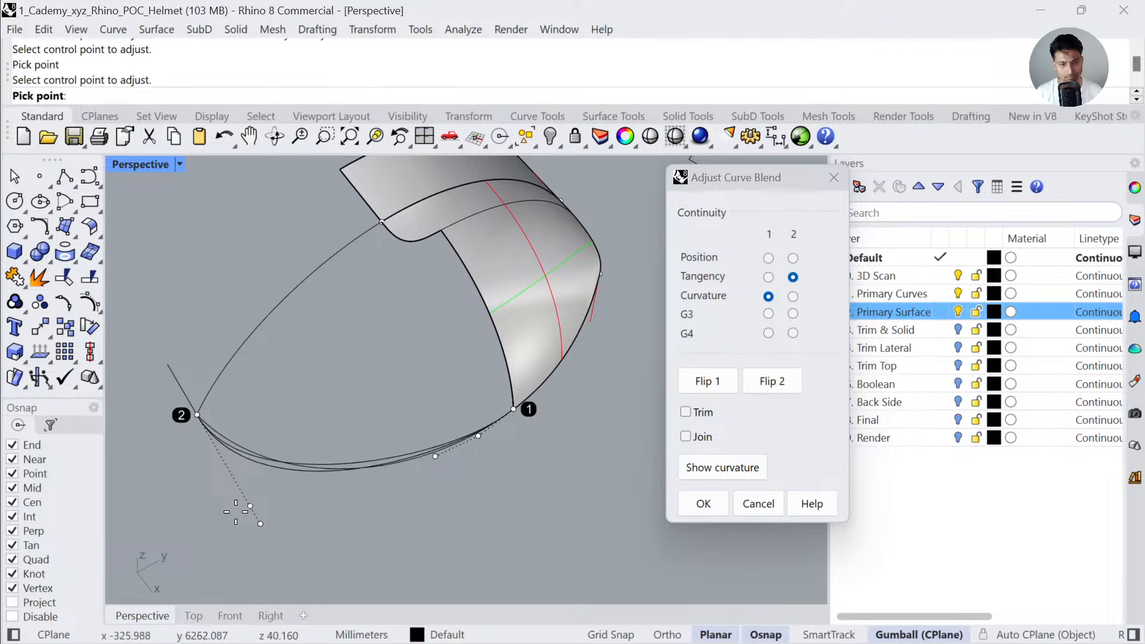
click(240, 496)
click(479, 436)
click(471, 473)
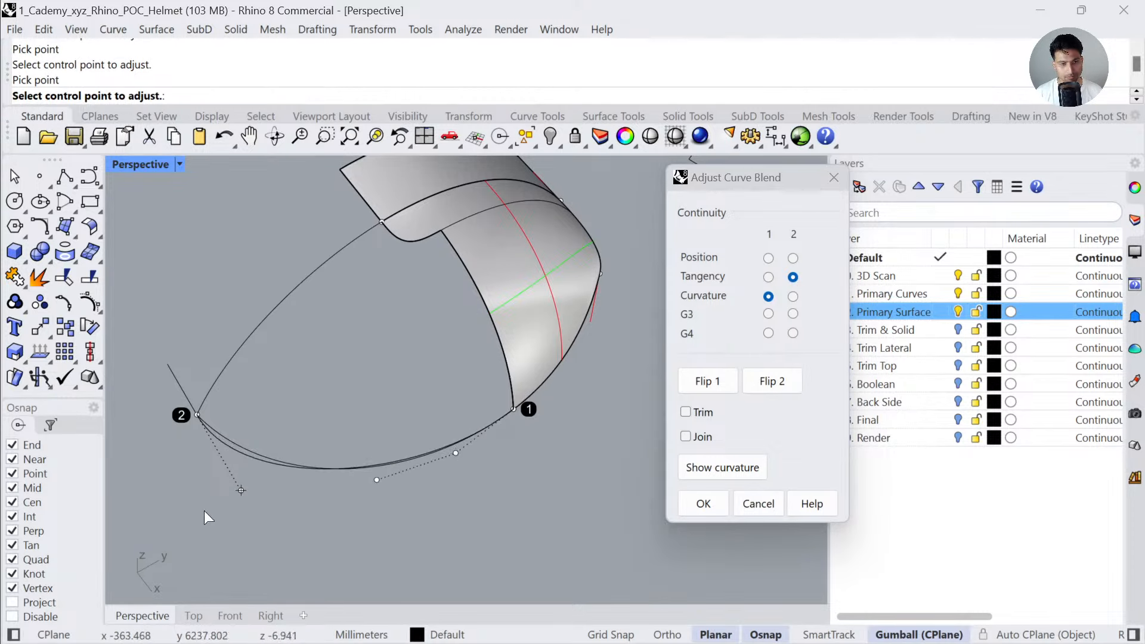
click(240, 489)
click(231, 473)
click(456, 452)
click(448, 459)
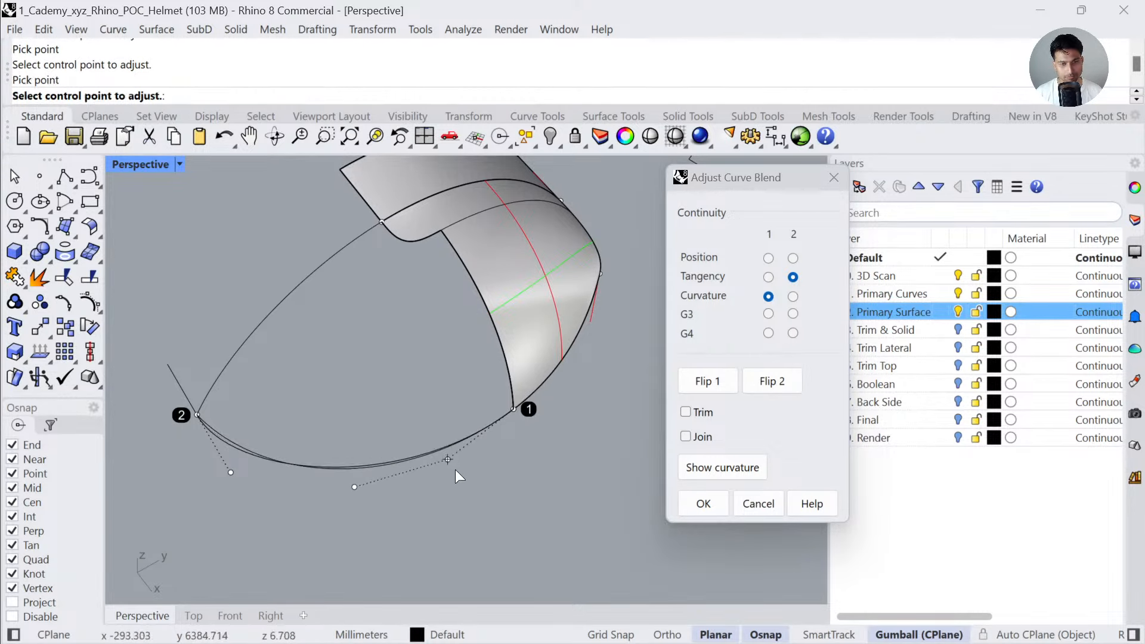
key(Return)
- Examine the following helmet stage whose bottom curve runs from the trimmed surface's corner to the short front line
scroll(417, 487, down, 8)
scroll(585, 414, up, 5)
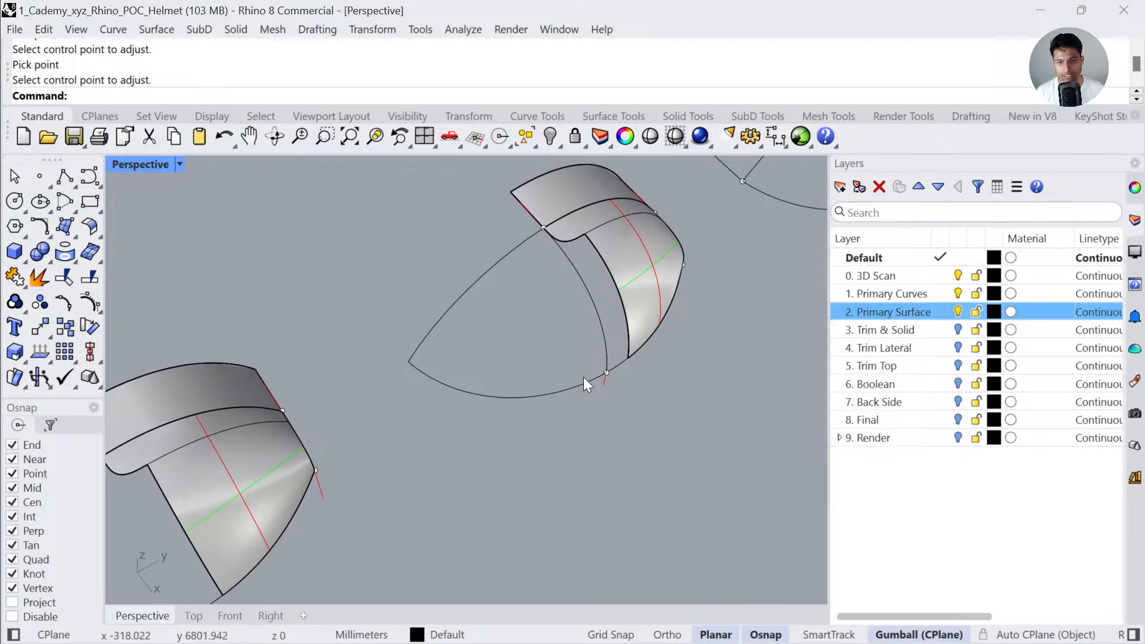
click(583, 378)
shift+right_drag(790, 280, 528, 446)
click(617, 363)
key(z)
key(s)
key(Return)
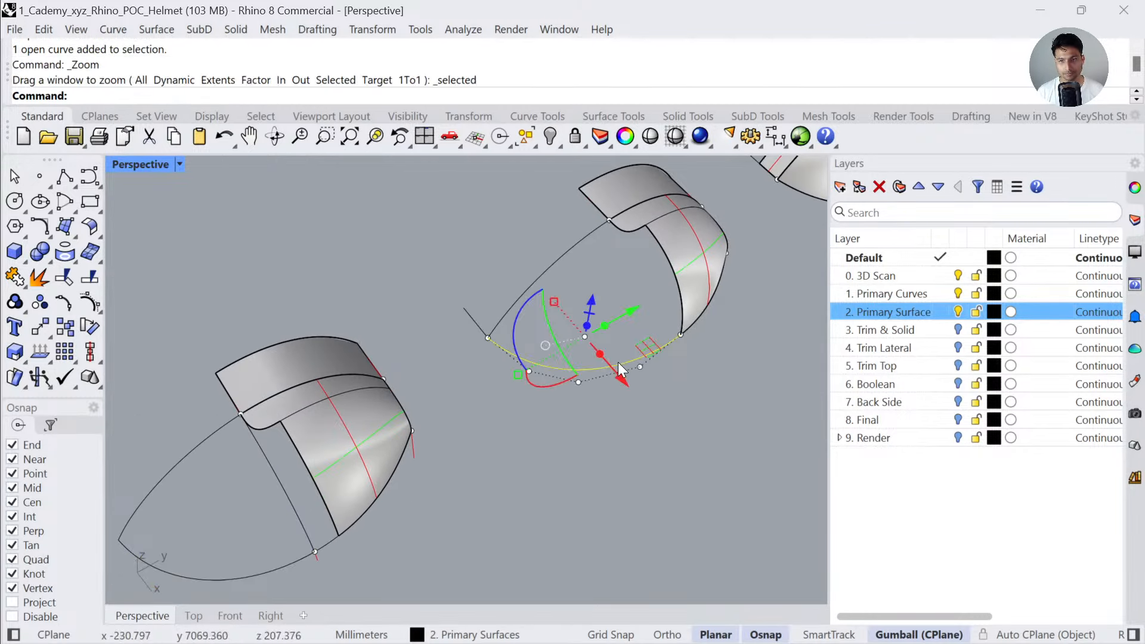
shift+right_drag(618, 362, 535, 442)
scroll(513, 450, up, 5)
key(Escape)
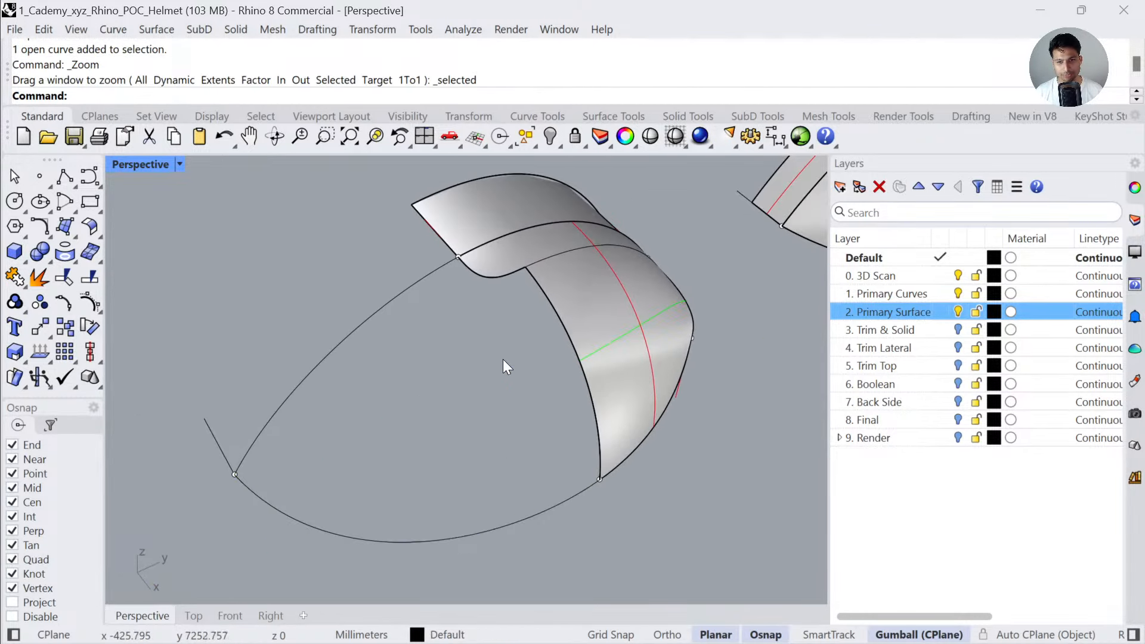
- Create an edge surface from the top profile curve, the corner blend curve, the trimmed surface's front edge curve and the bottom curve
click(390, 307)
click(481, 269)
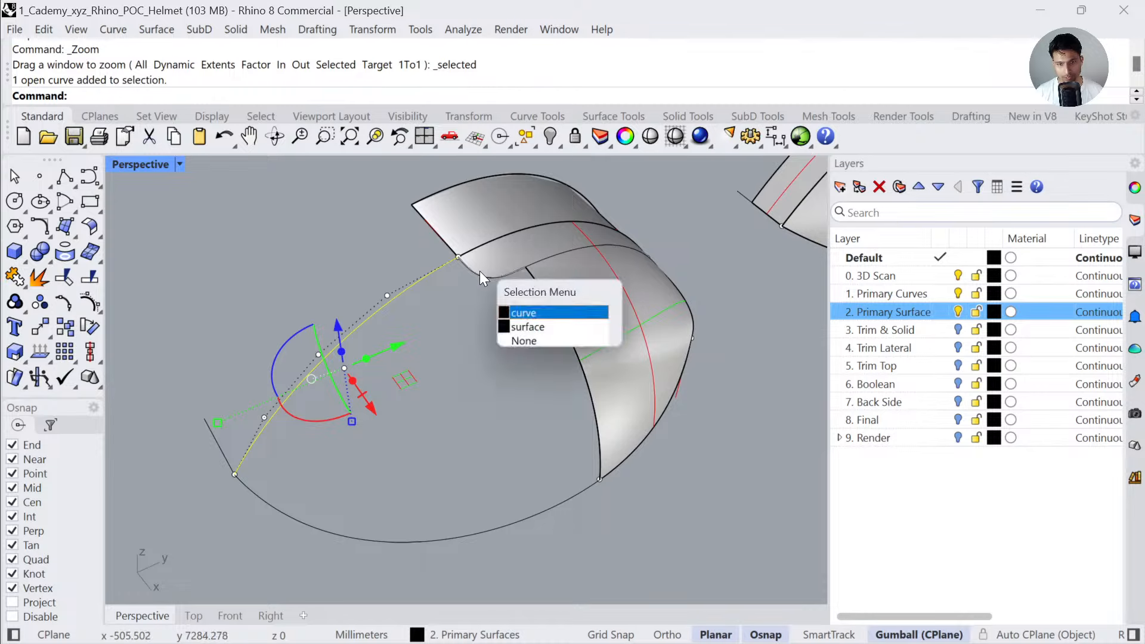
click(507, 309)
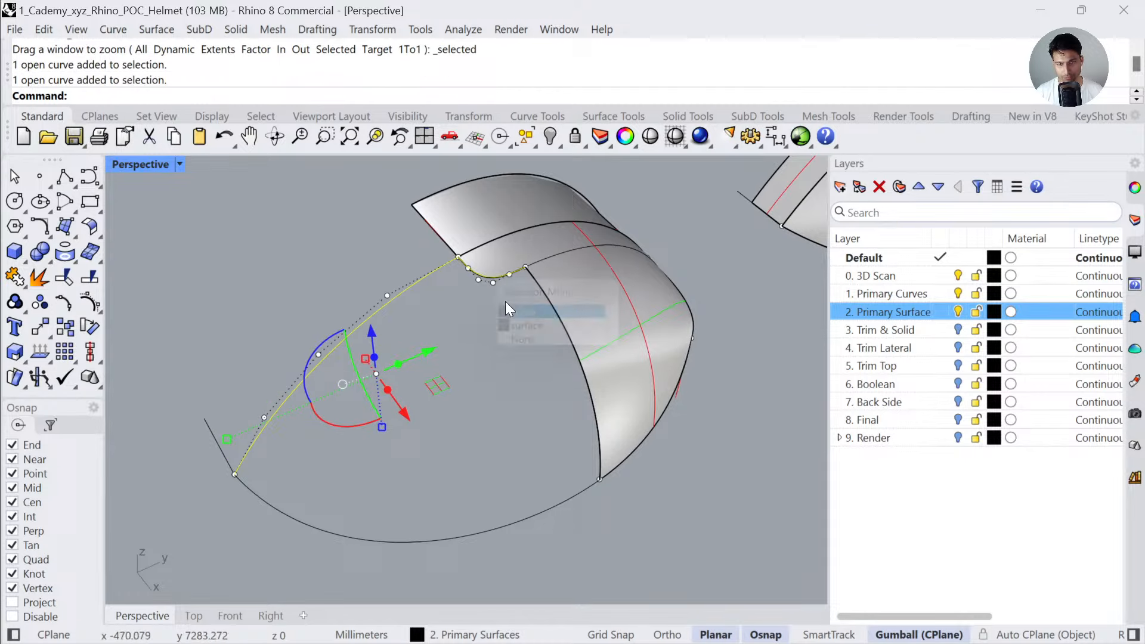
shift+click(560, 495)
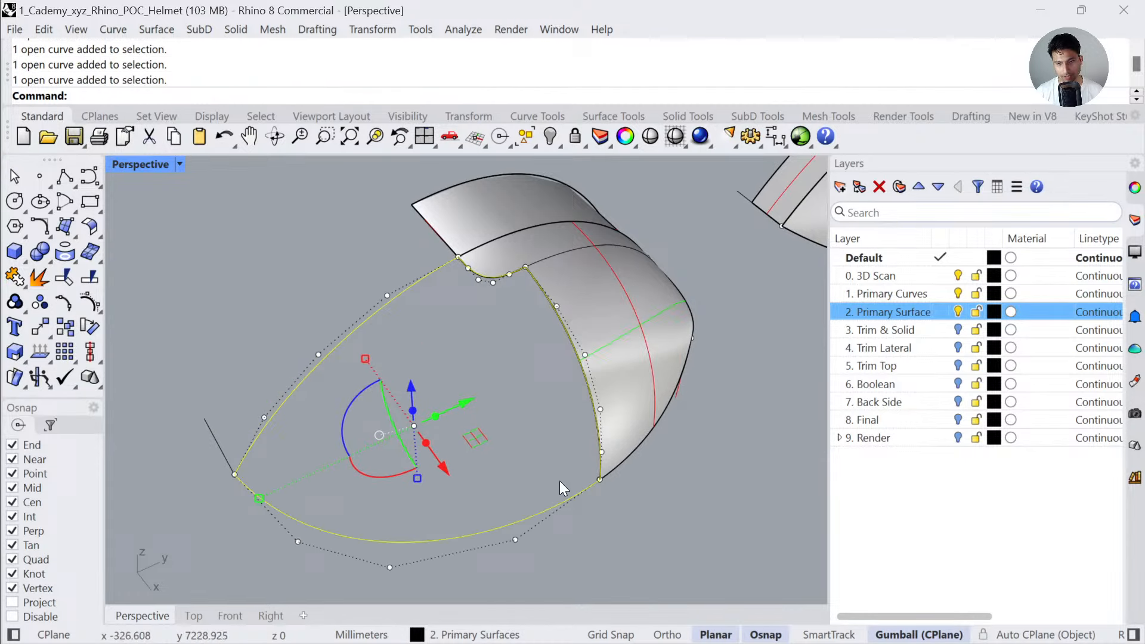
click(71, 232)
drag(136, 225, 181, 211)
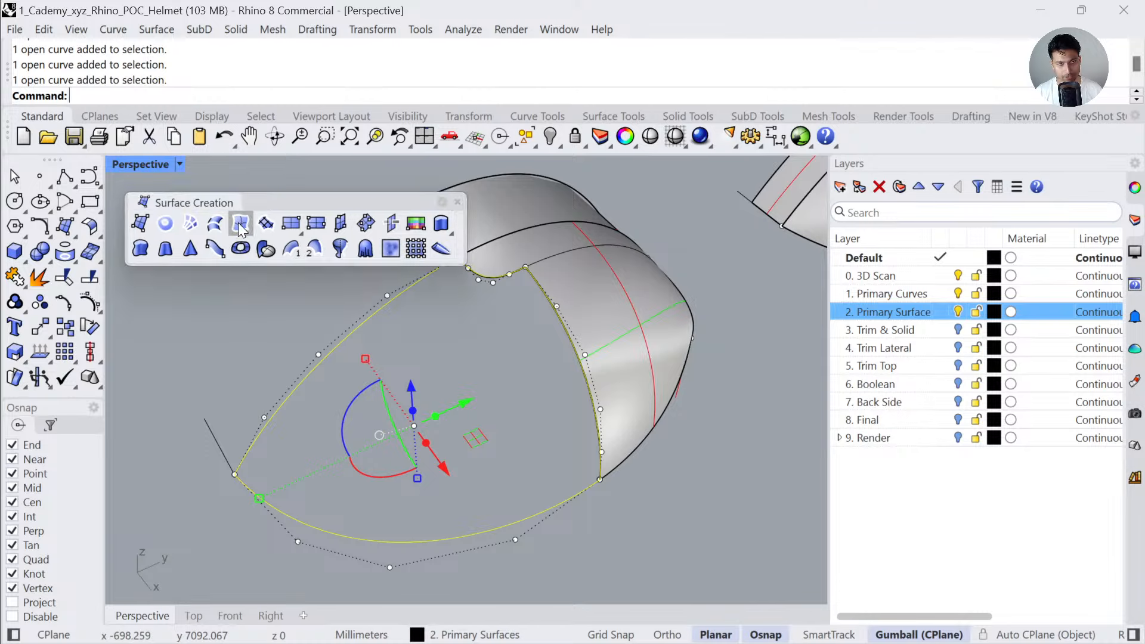
click(240, 225)
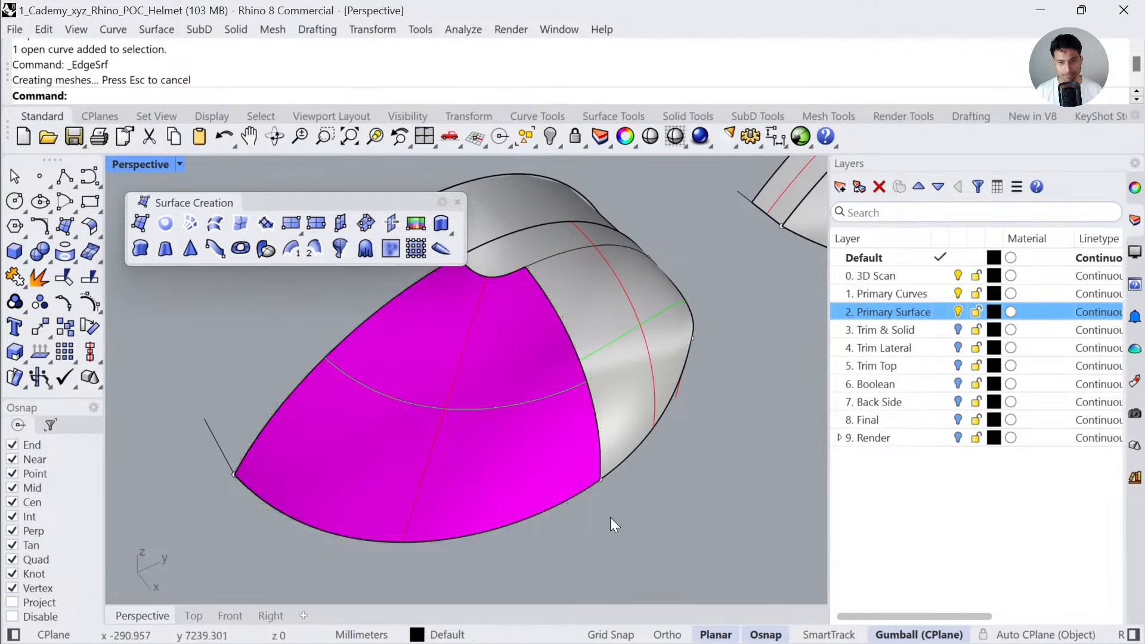
- Flip the direction of the new front surface and deselect it
text(Flip)
key(Return)
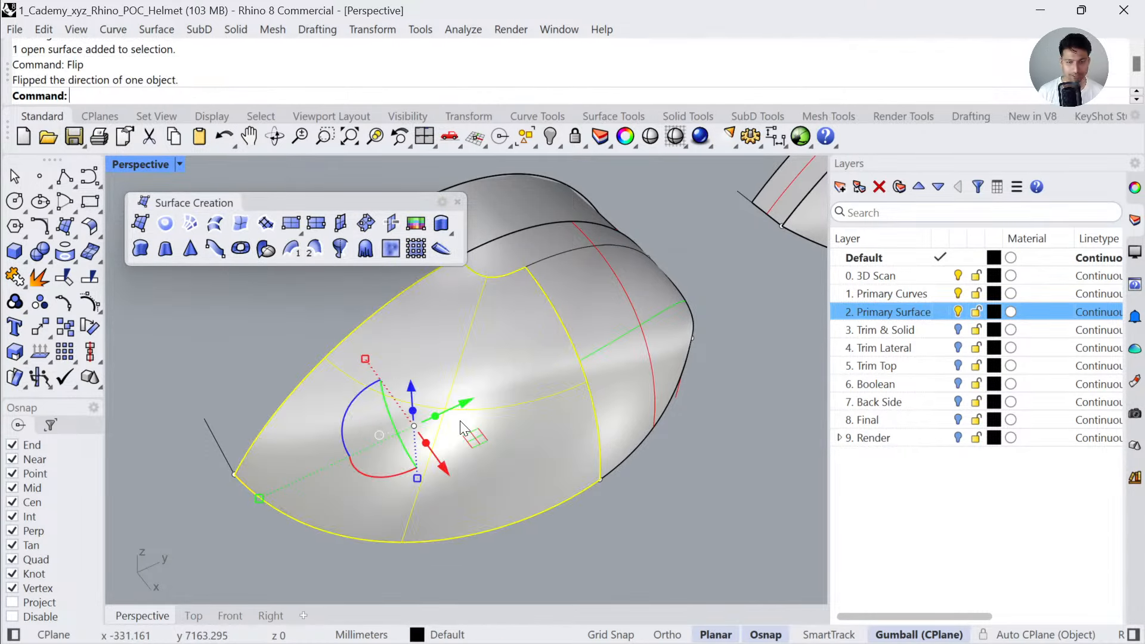
scroll(459, 421, down, 2)
click(609, 474)
right_drag(609, 473, 468, 431)
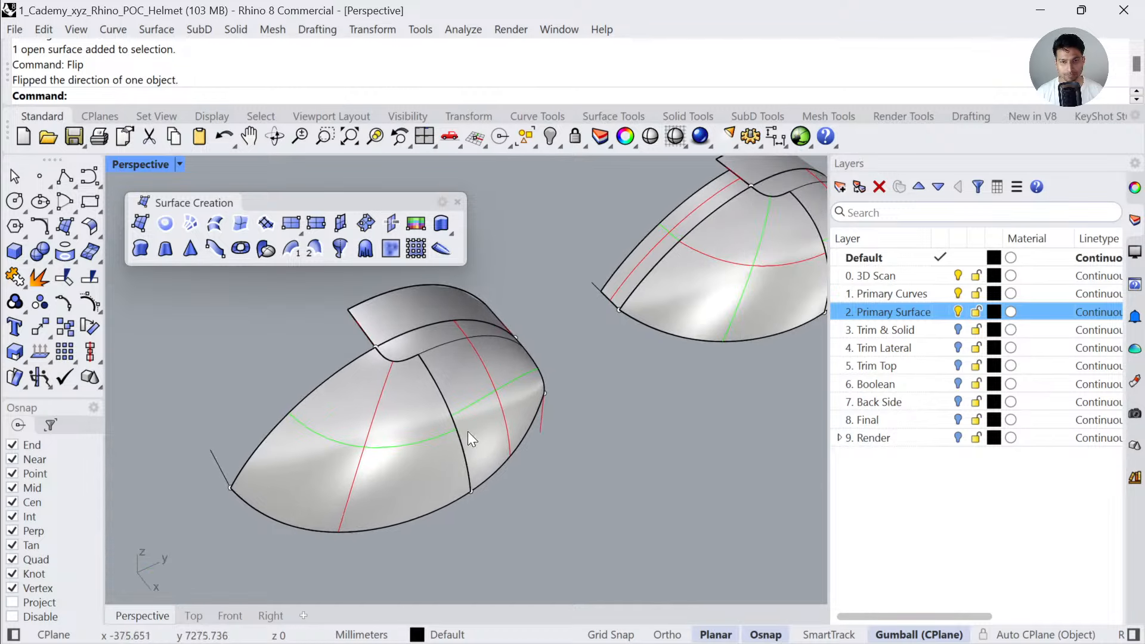
- Extrude the front surface's top profile curve freehand along X into a narrow strip toward the helmet's centre
shift+right_drag(608, 364, 585, 378)
shift+right_drag(338, 400, 441, 381)
scroll(443, 381, up, 2)
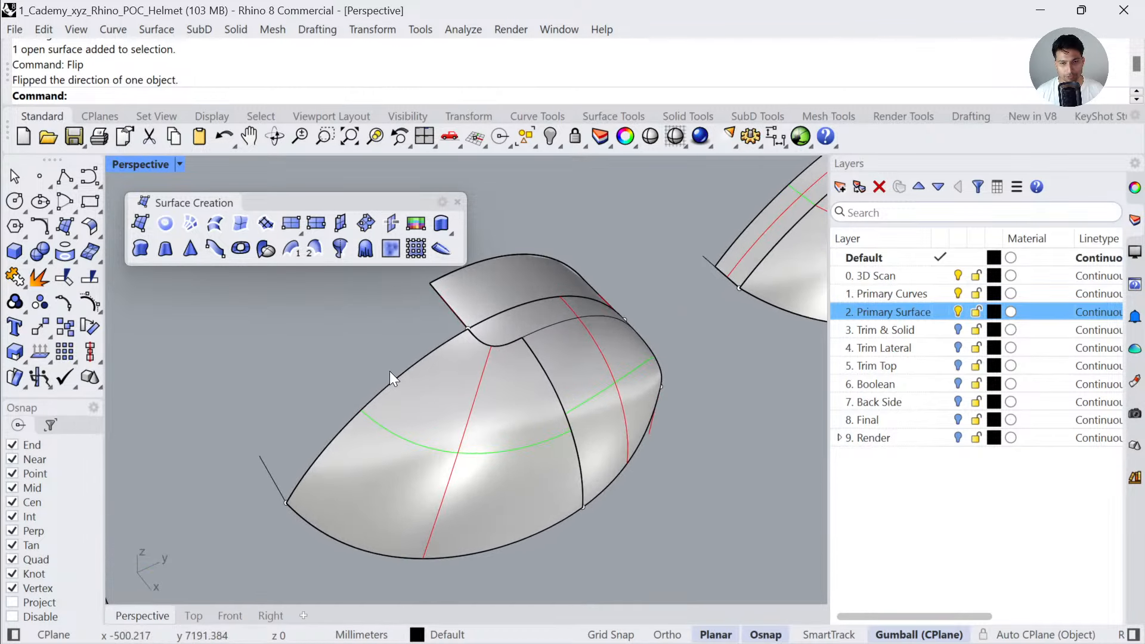
click(391, 382)
click(337, 361)
drag(388, 430, 361, 399)
scroll(464, 420, down, 4)
shift+right_drag(686, 374, 509, 424)
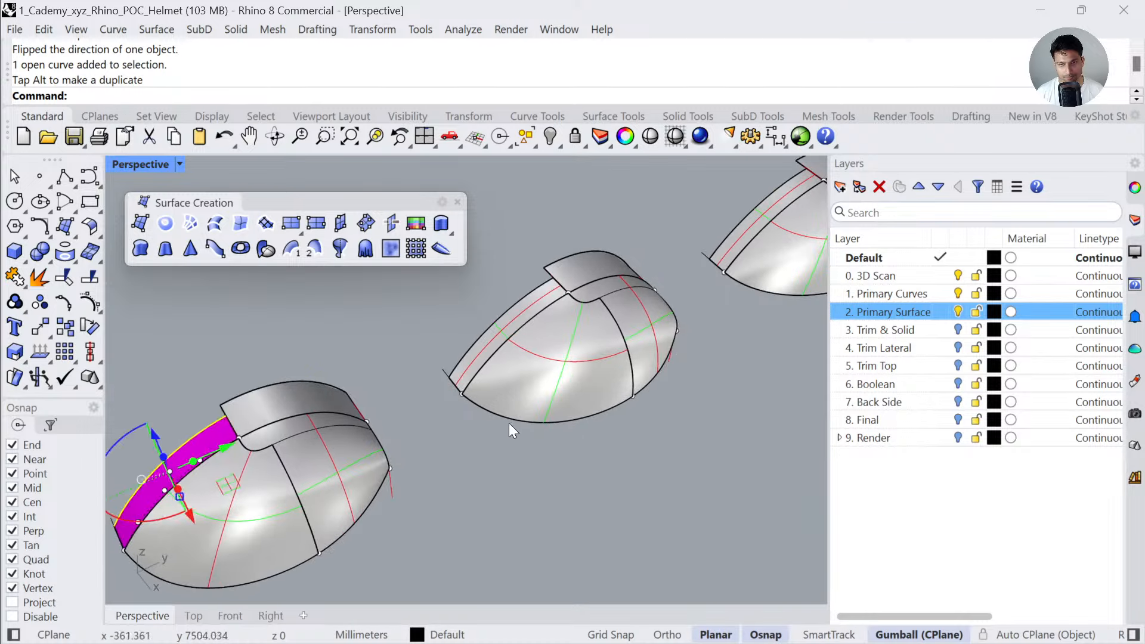
key(Escape)
- Examine the next helmet stages with their complete primary surfaces and centre strip, closing the floating surface creation tools
drag(661, 419, 532, 285)
key(F4)
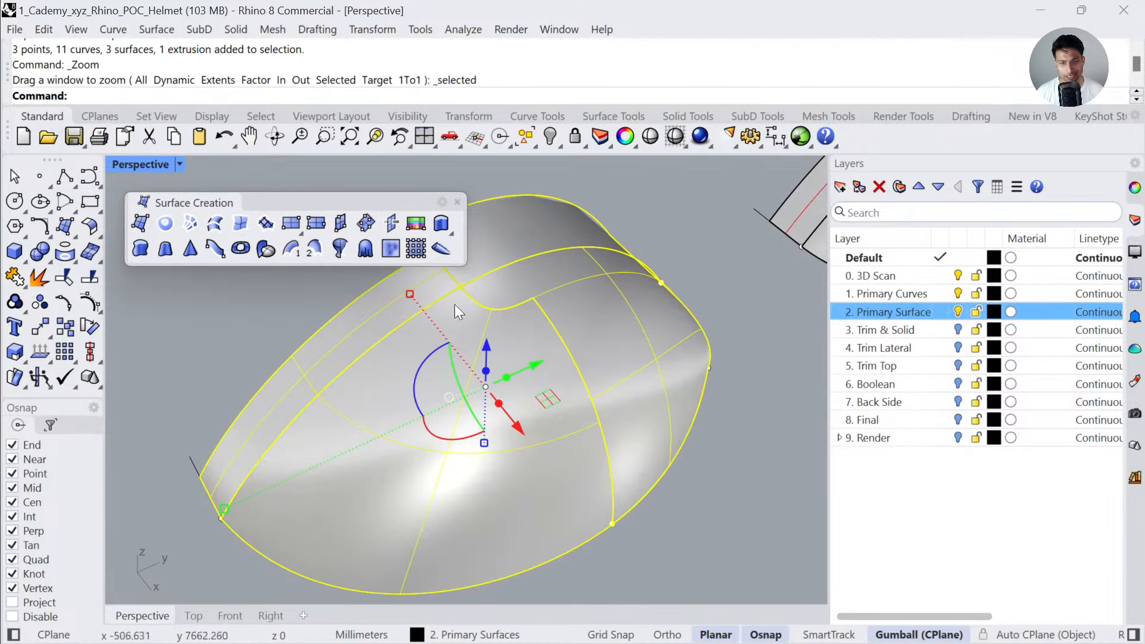
click(457, 202)
scroll(506, 339, down, 2)
key(Escape)
scroll(671, 415, down, 5)
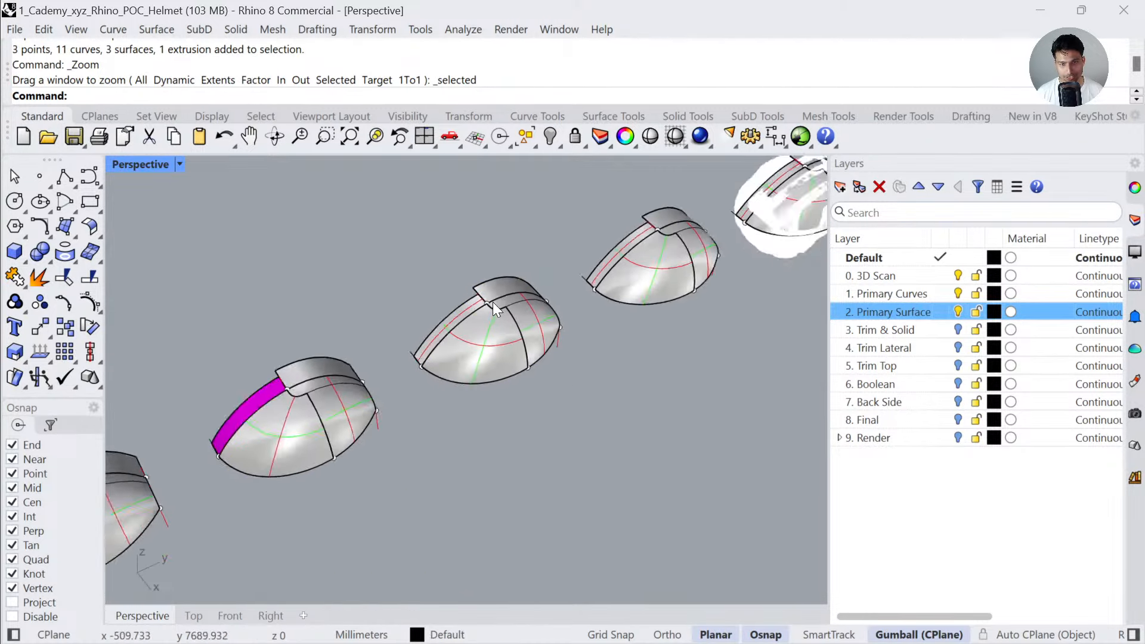
scroll(499, 321, up, 5)
click(512, 293)
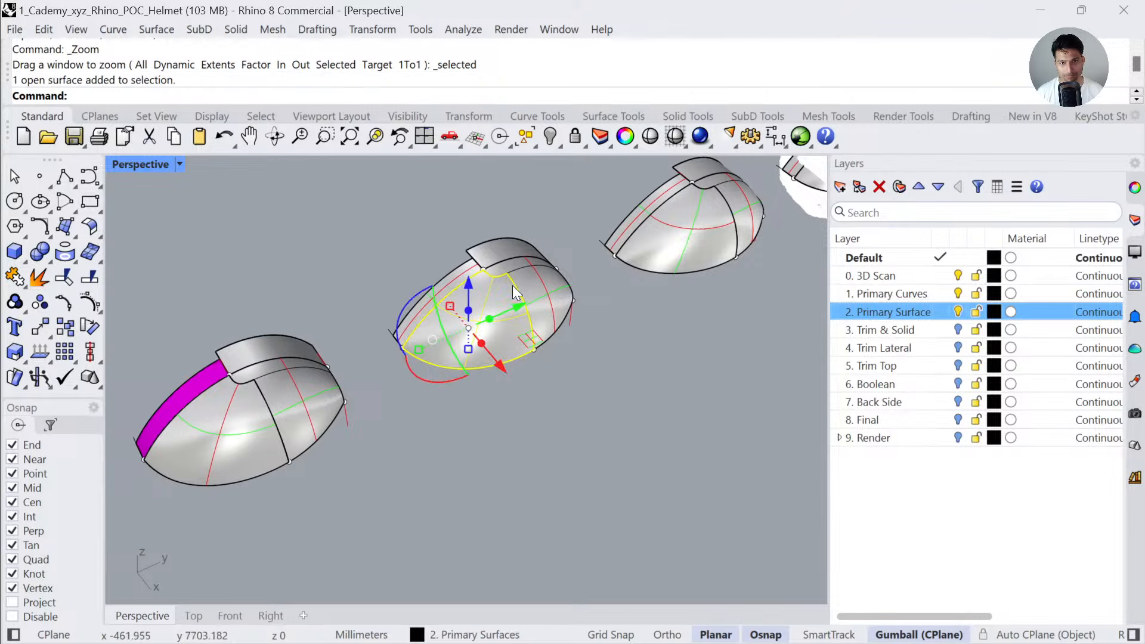
drag(535, 212, 441, 336)
key(F4)
scroll(441, 337, down, 4)
click(656, 471)
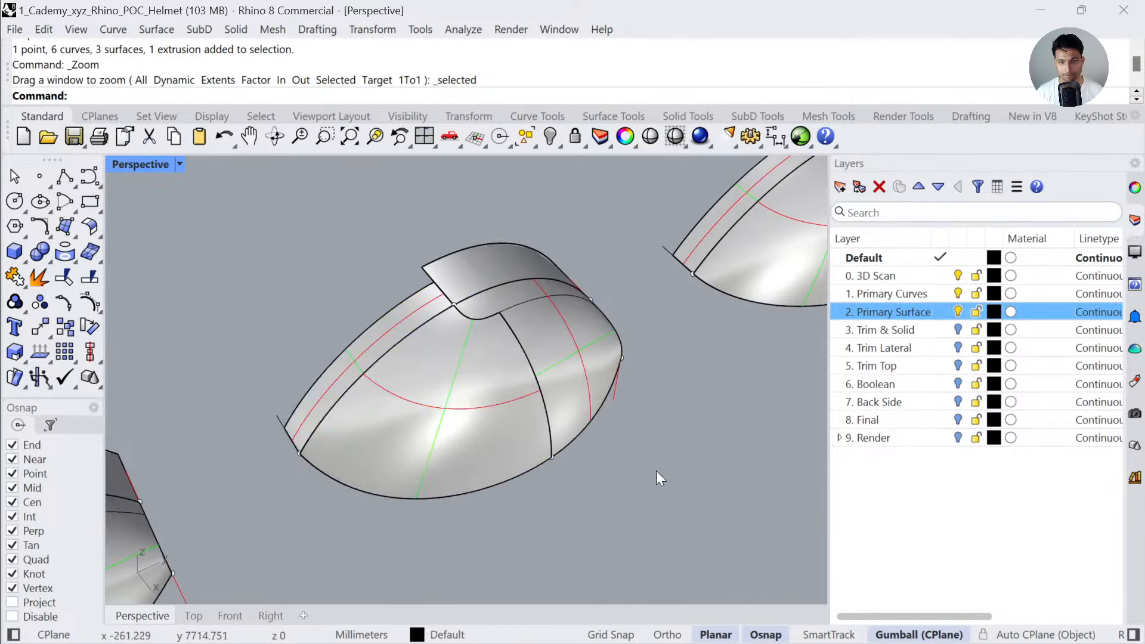
right_drag(656, 471, 641, 464)
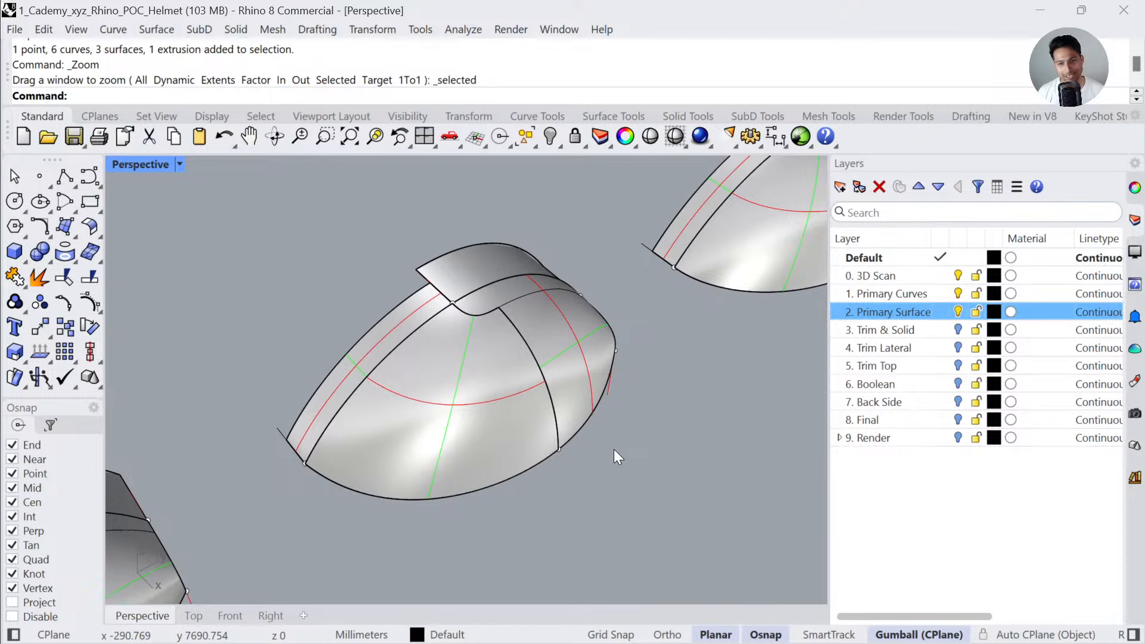
- Run GlobalEdgeContinuity on the two primary side surfaces and the two adjoining centre strip surfaces
shift+click(555, 371)
shift+click(448, 374)
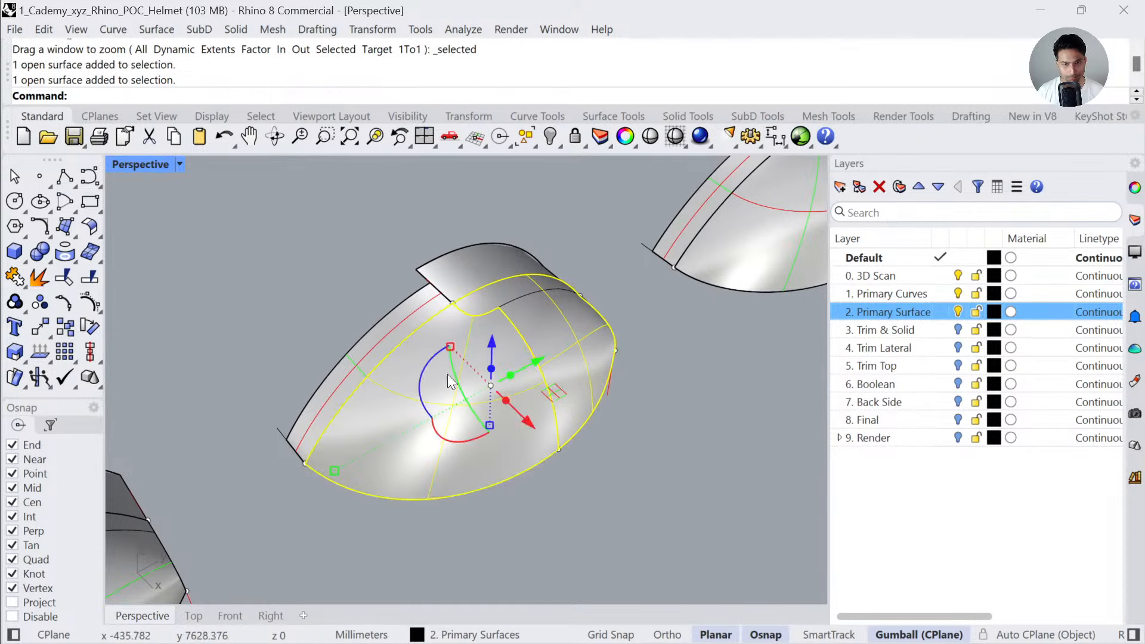
shift+click(402, 321)
shift+click(463, 274)
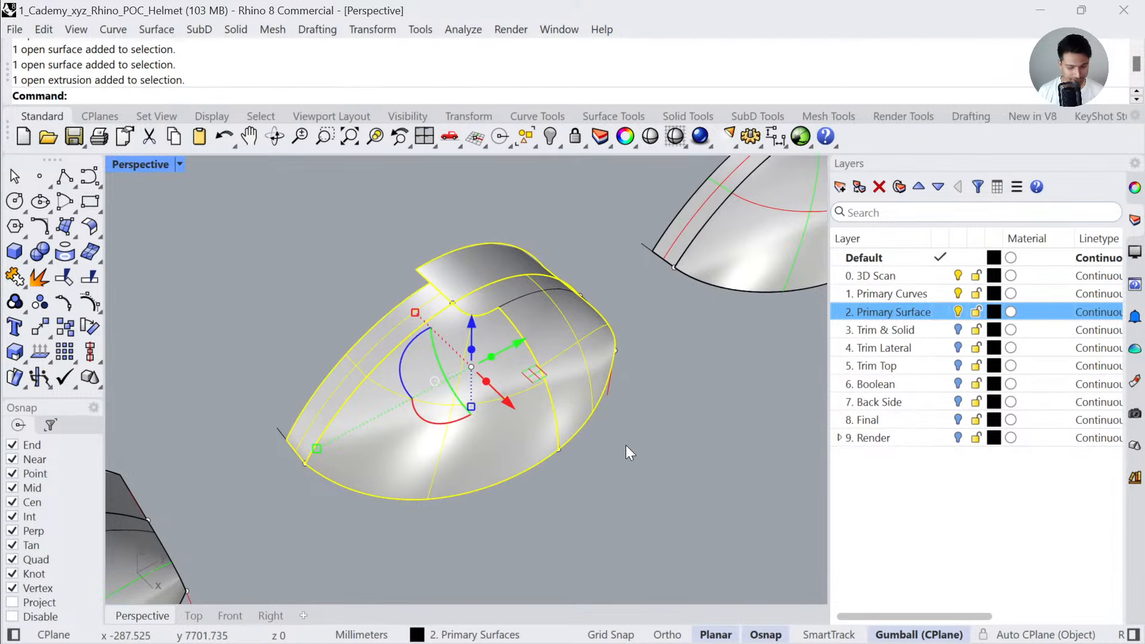
text(GlobalEdgeContinuity)
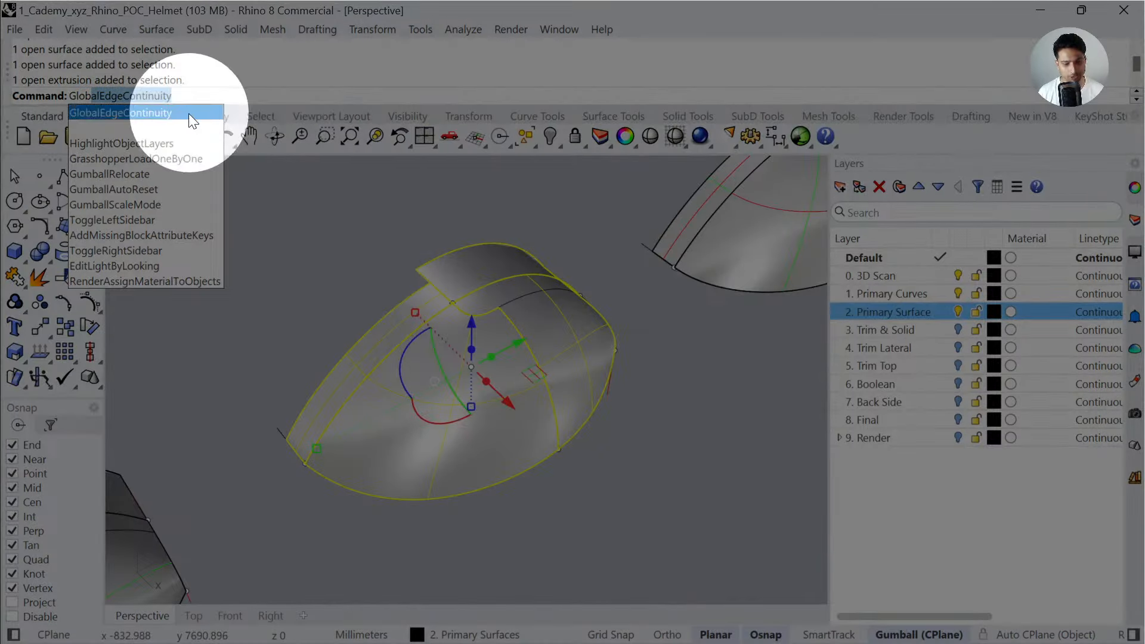
click(188, 113)
click(592, 480)
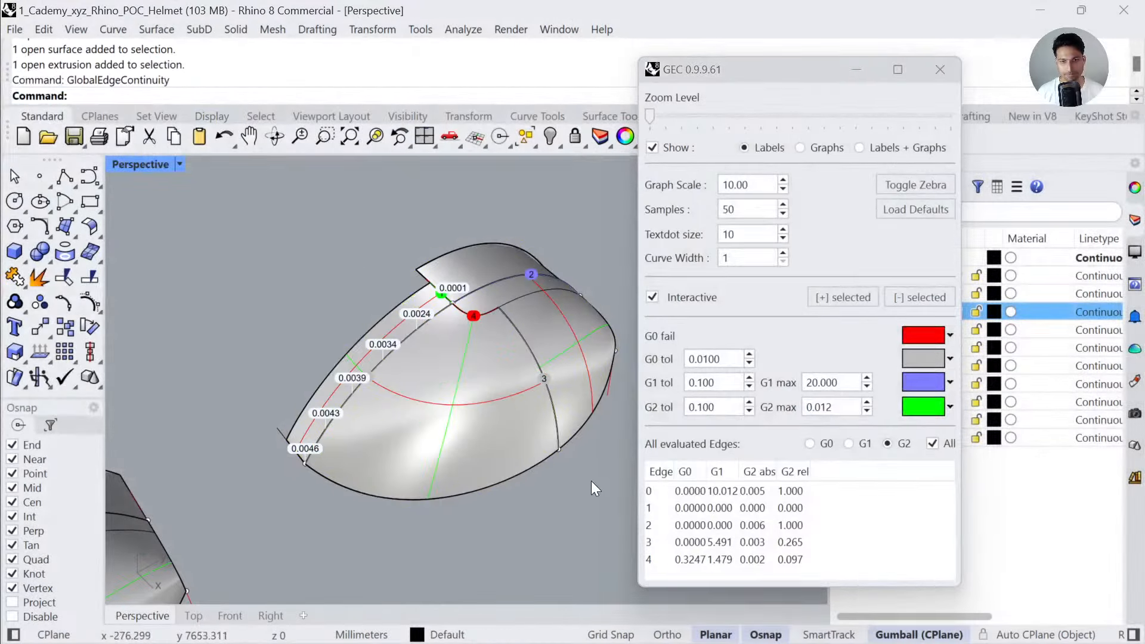
- Examine the continuity labels along the shared surface edges, comparing the G0, G1 and G2 evaluations
scroll(560, 436, up, 4)
scroll(536, 423, down, 2)
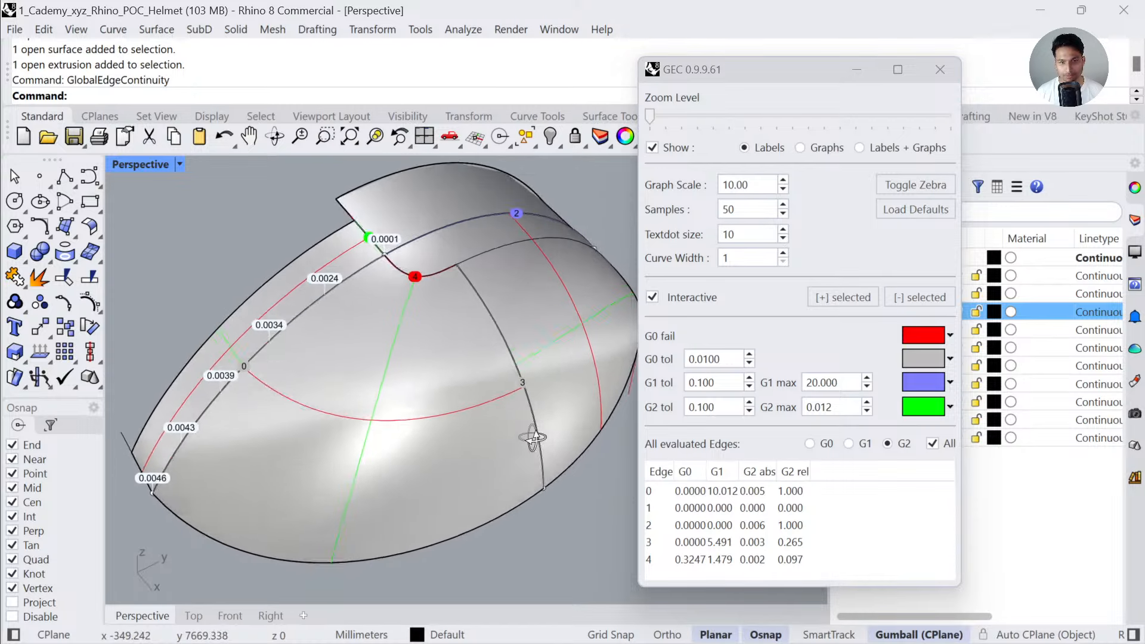
drag(732, 64, 748, 62)
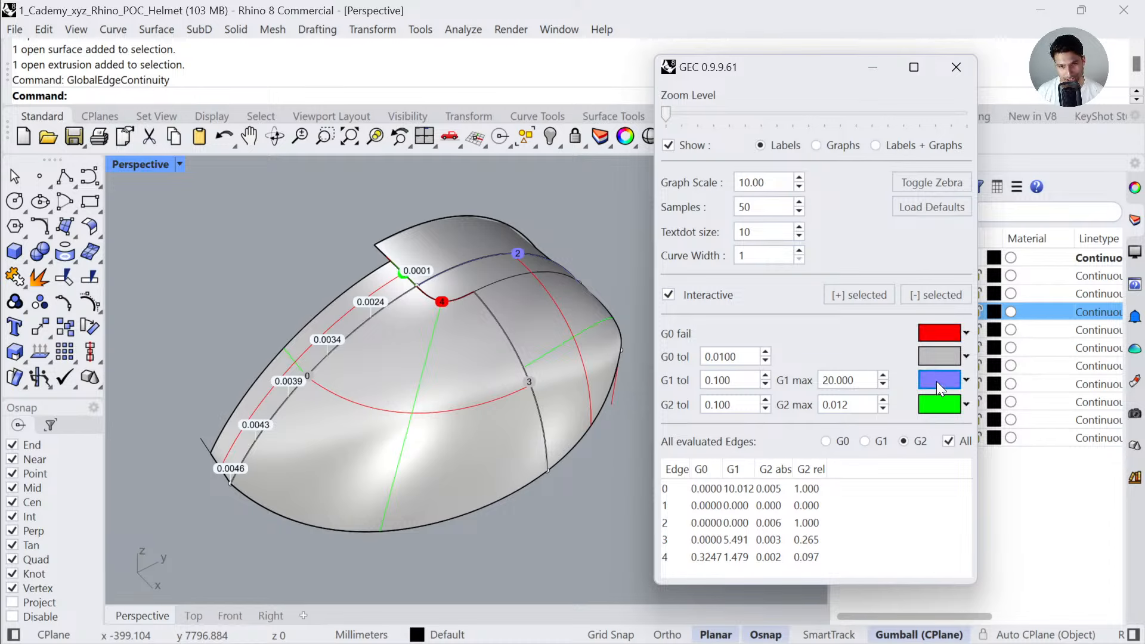
scroll(516, 242, up, 2)
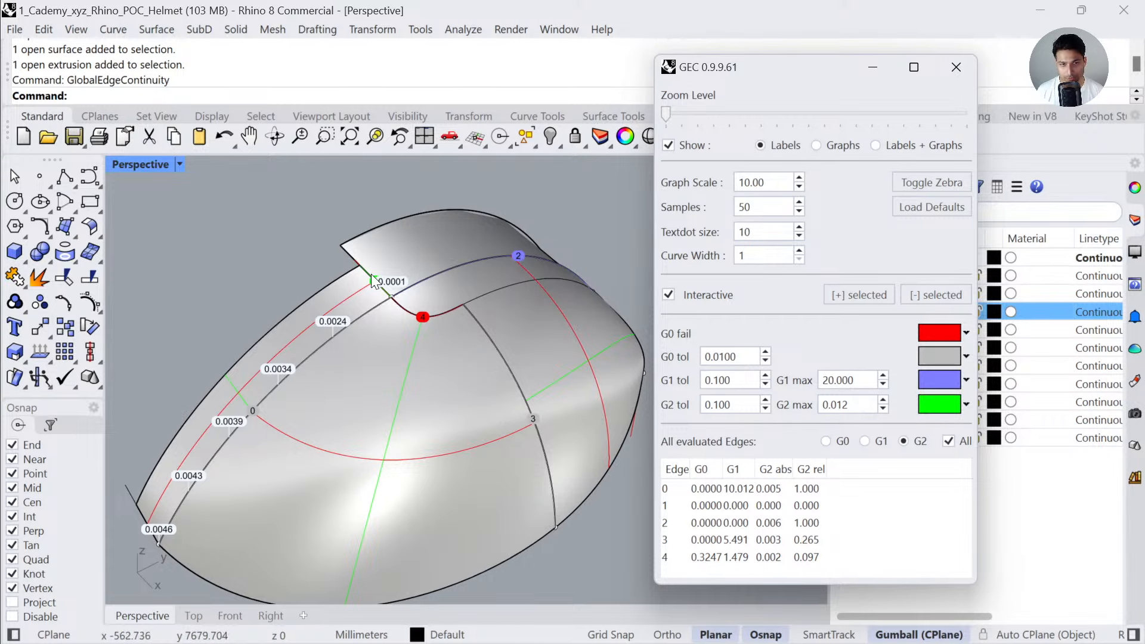
scroll(429, 306, down, 2)
scroll(428, 313, up, 2)
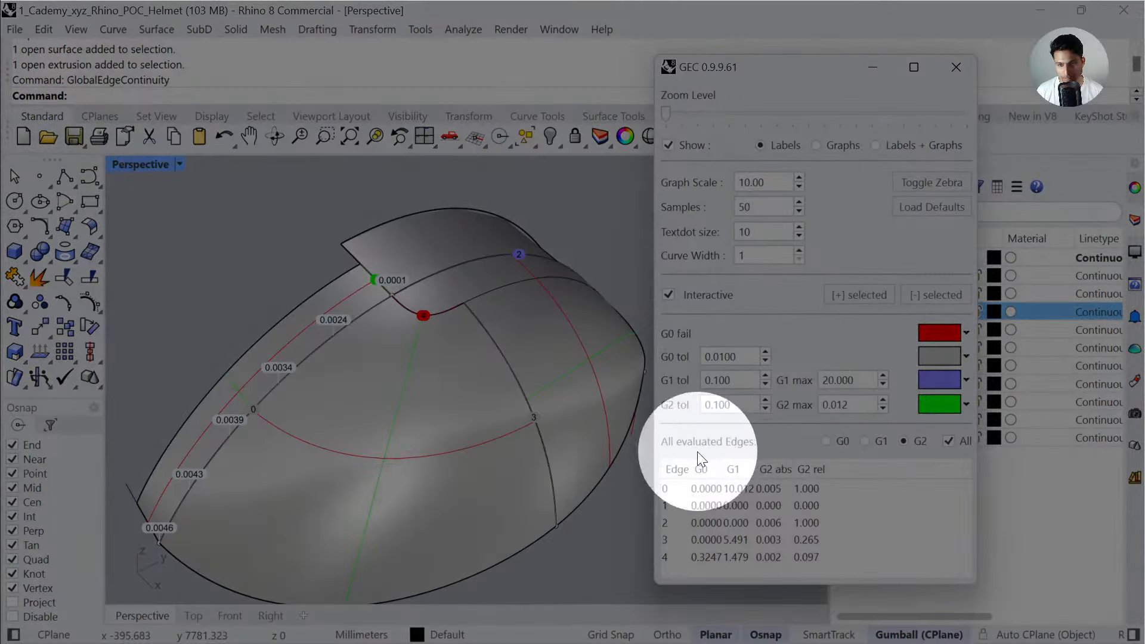
click(827, 442)
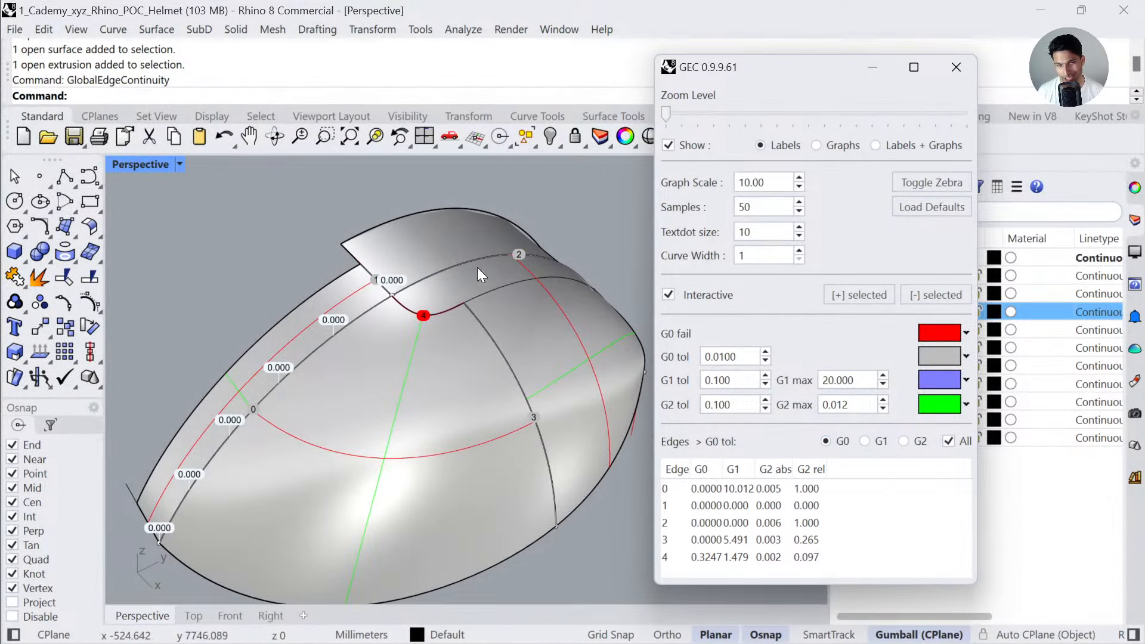
click(867, 444)
click(903, 442)
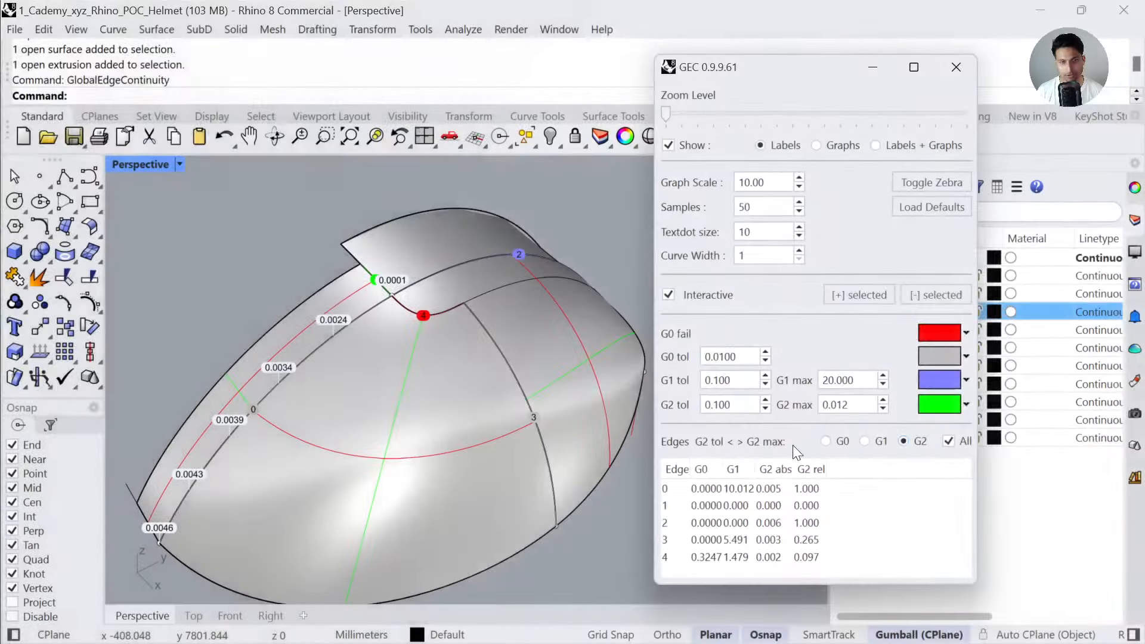
right_drag(460, 332, 352, 388)
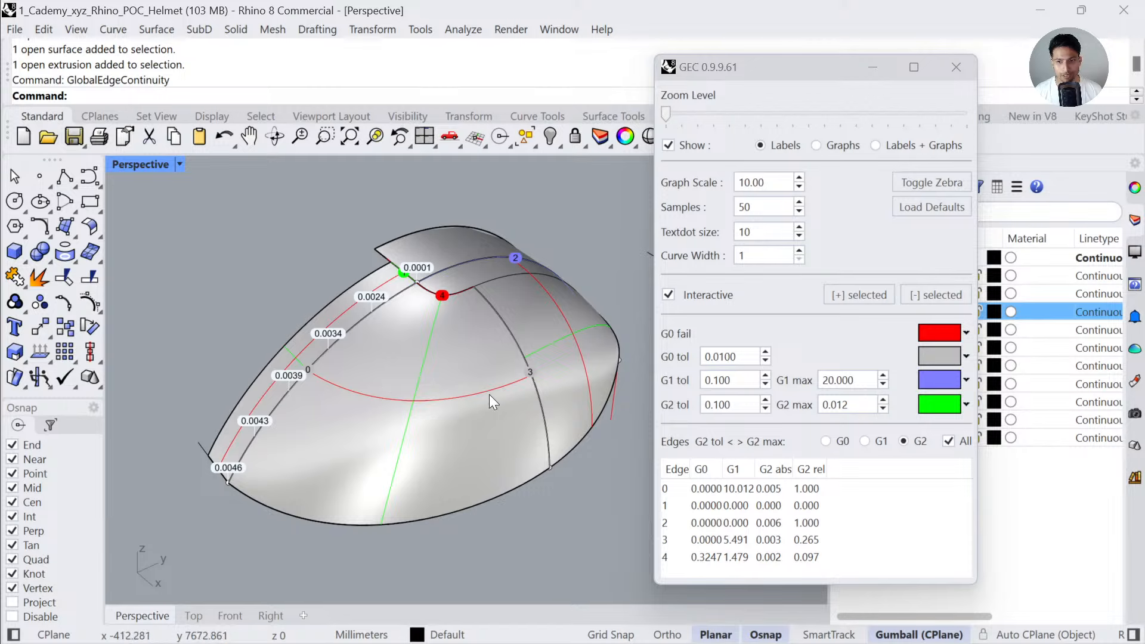
- Review the G0, G1 and G2 tolerance settings in the edge continuity analysis
click(723, 356)
click(736, 406)
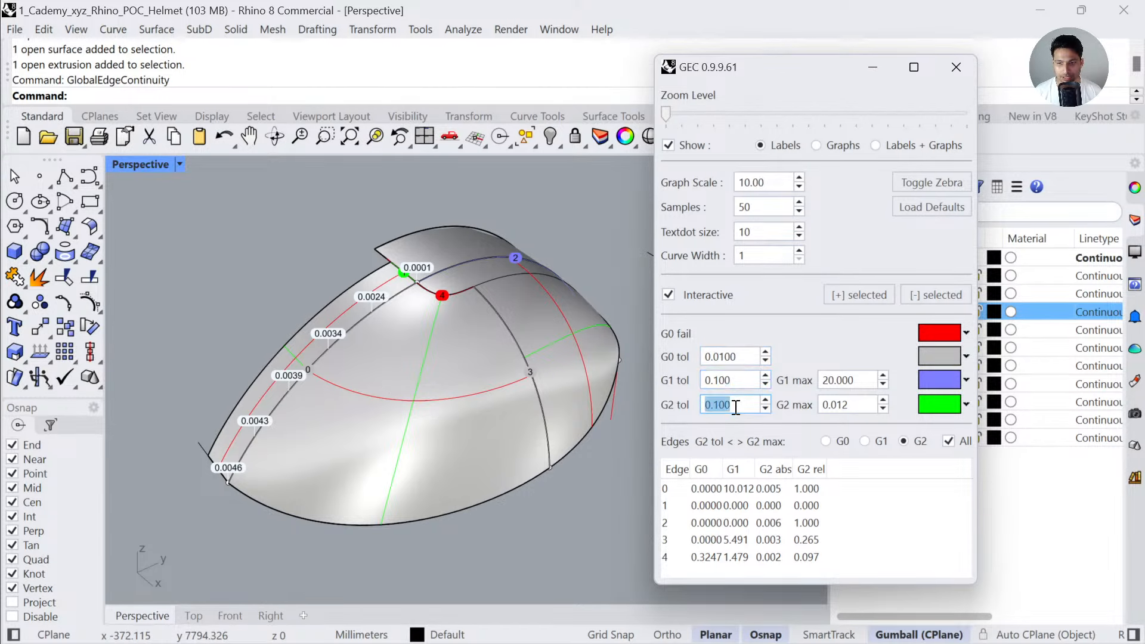
click(737, 381)
click(733, 358)
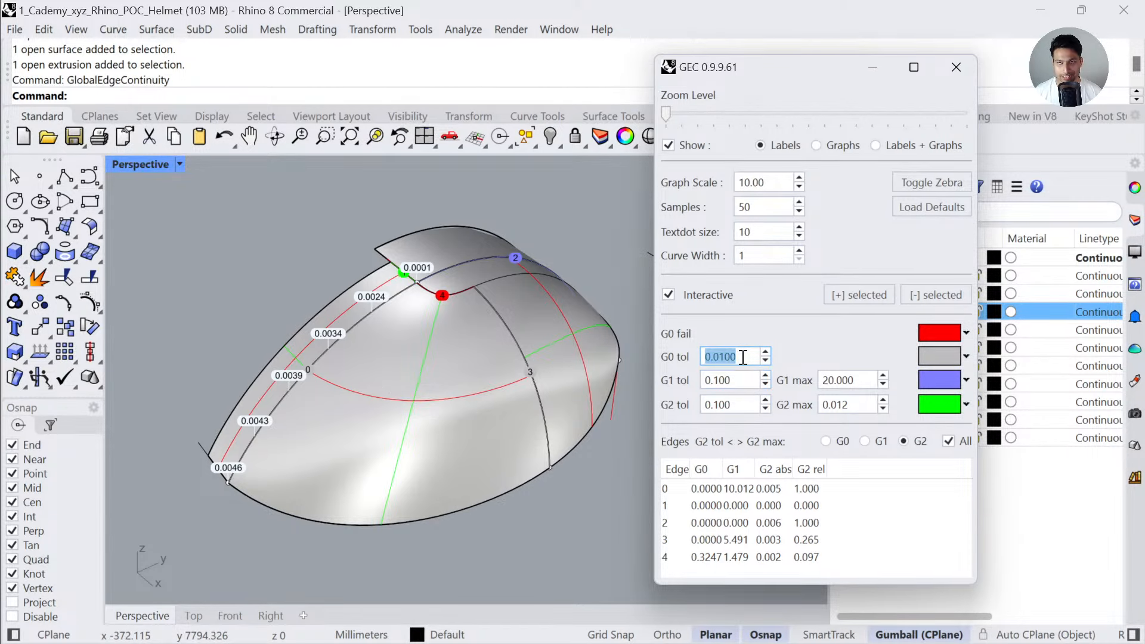
drag(716, 67, 713, 72)
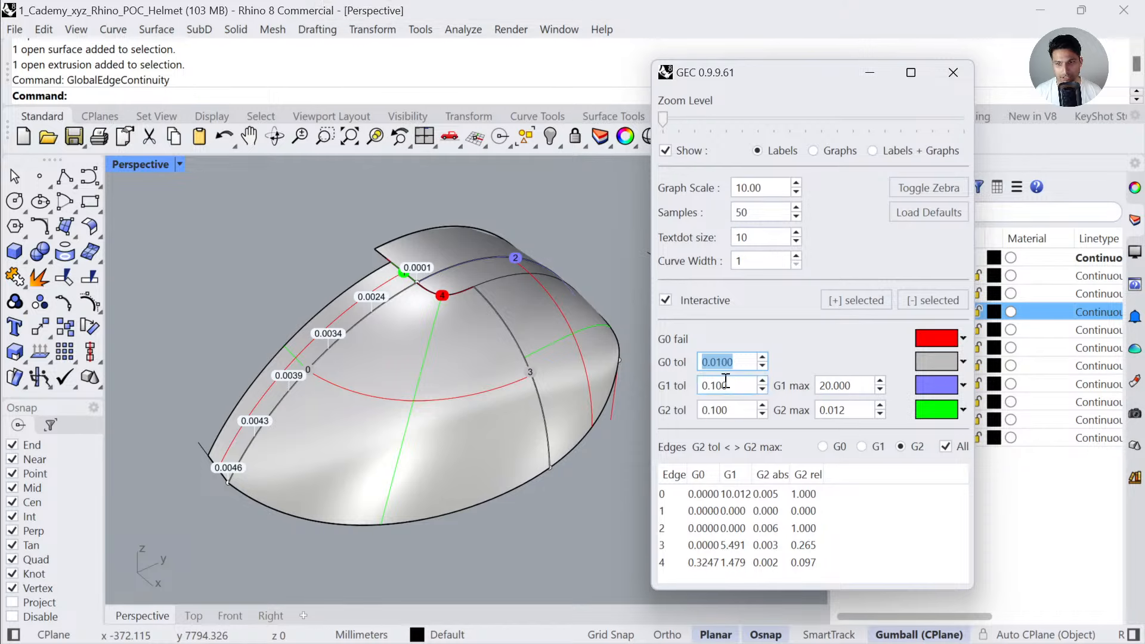
drag(740, 356, 720, 361)
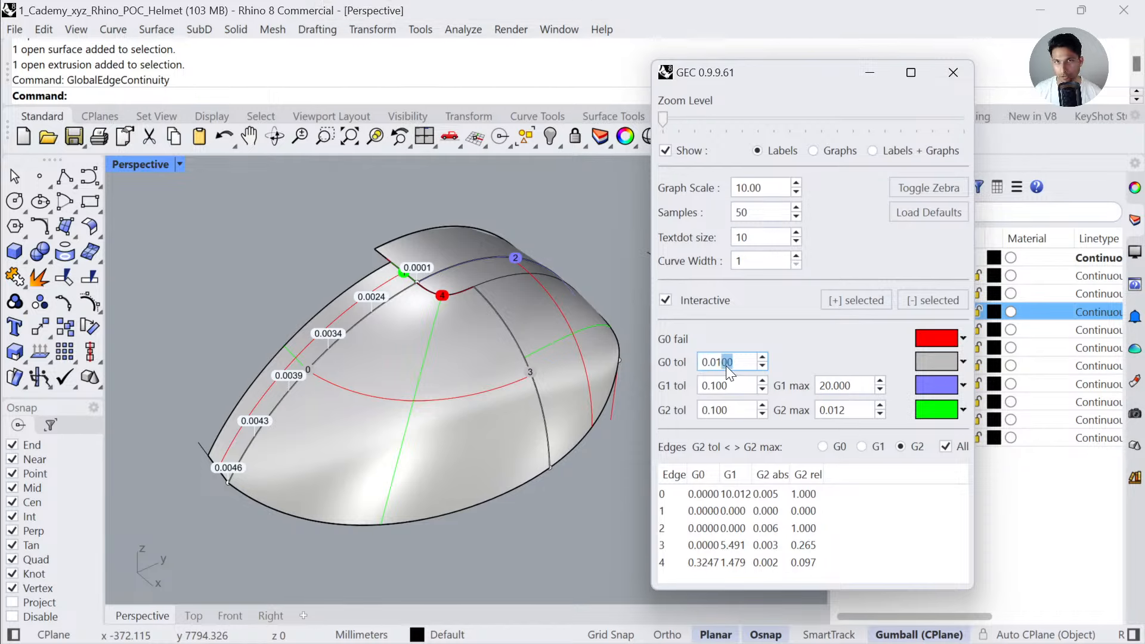
click(731, 387)
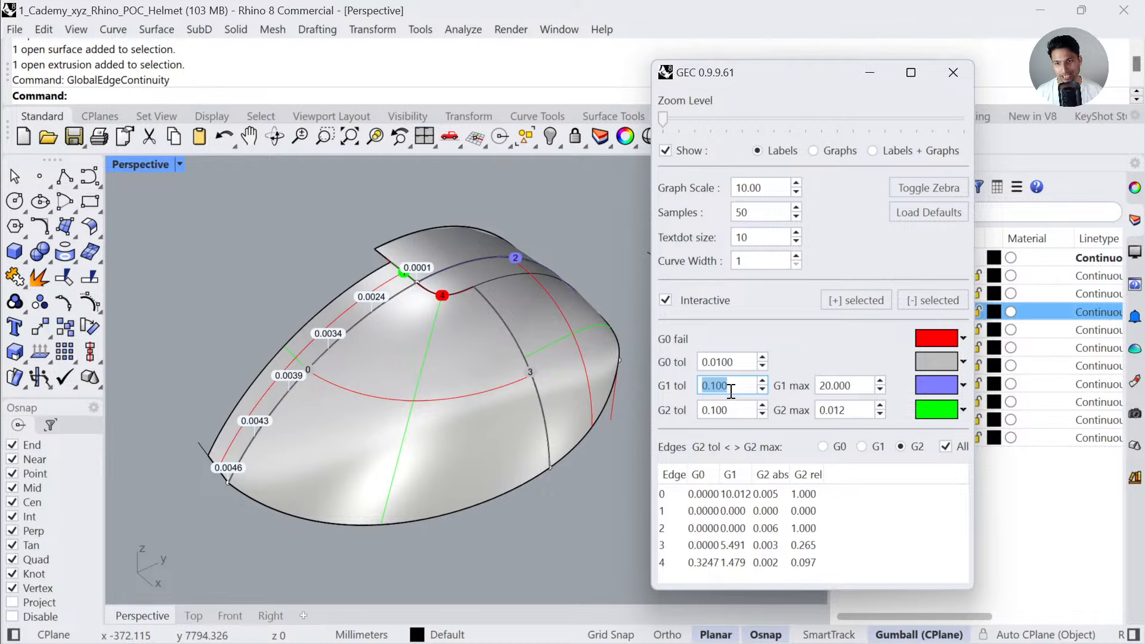
click(736, 410)
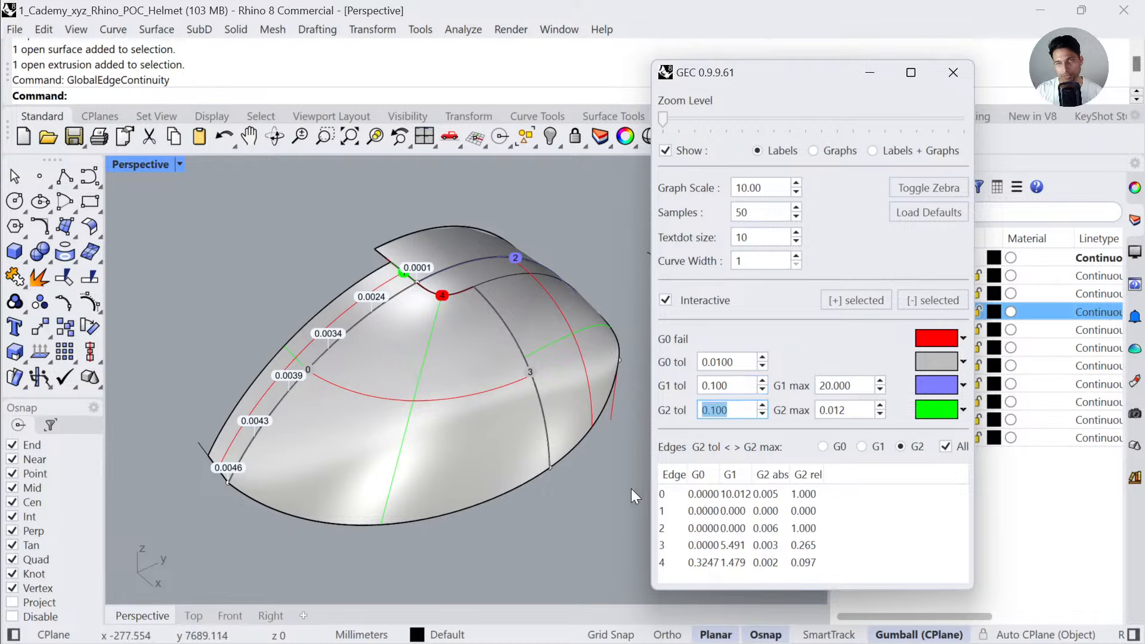
- Show the large side surface's control points to inspect its structure beside the centre strip, and hide them again
click(578, 532)
right_drag(299, 416, 332, 396)
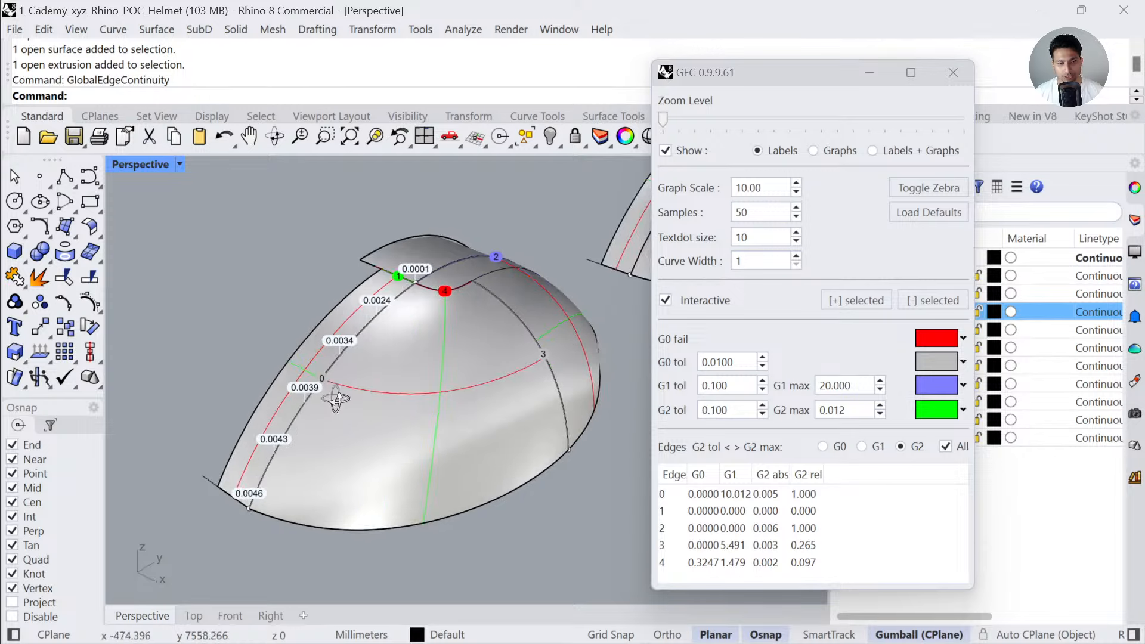
click(335, 385)
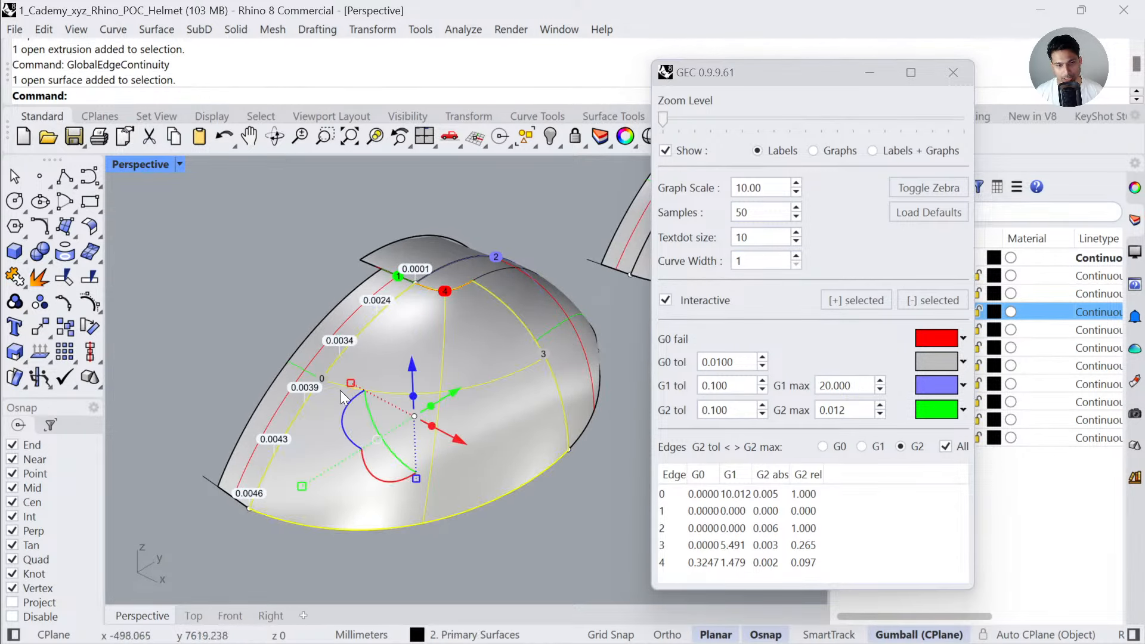
click(92, 303)
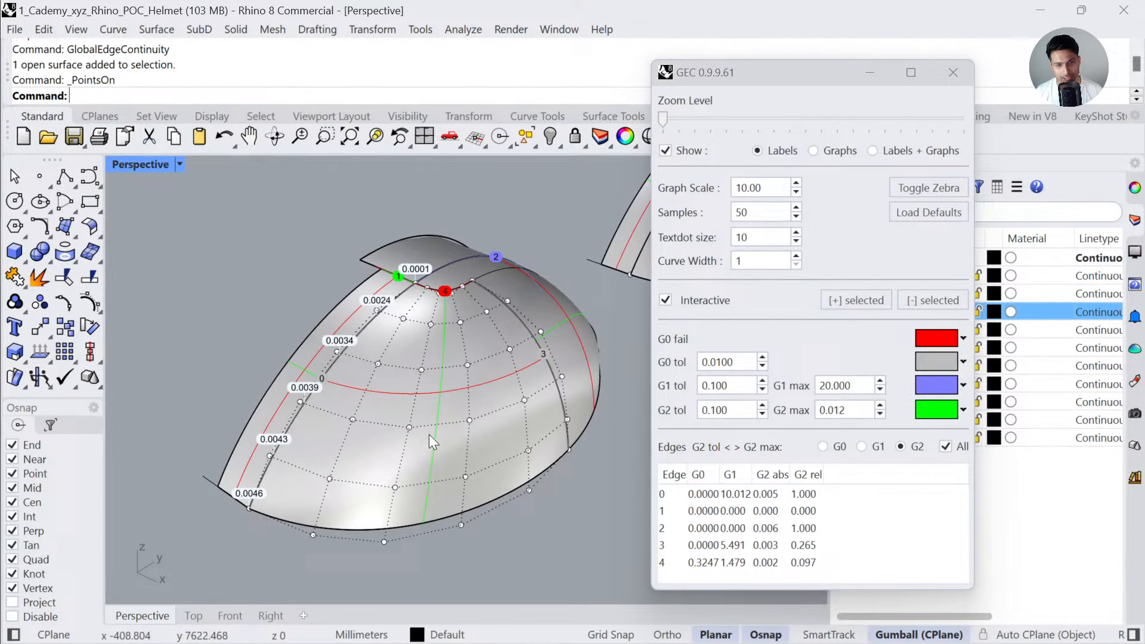
click(302, 386)
key(Escape)
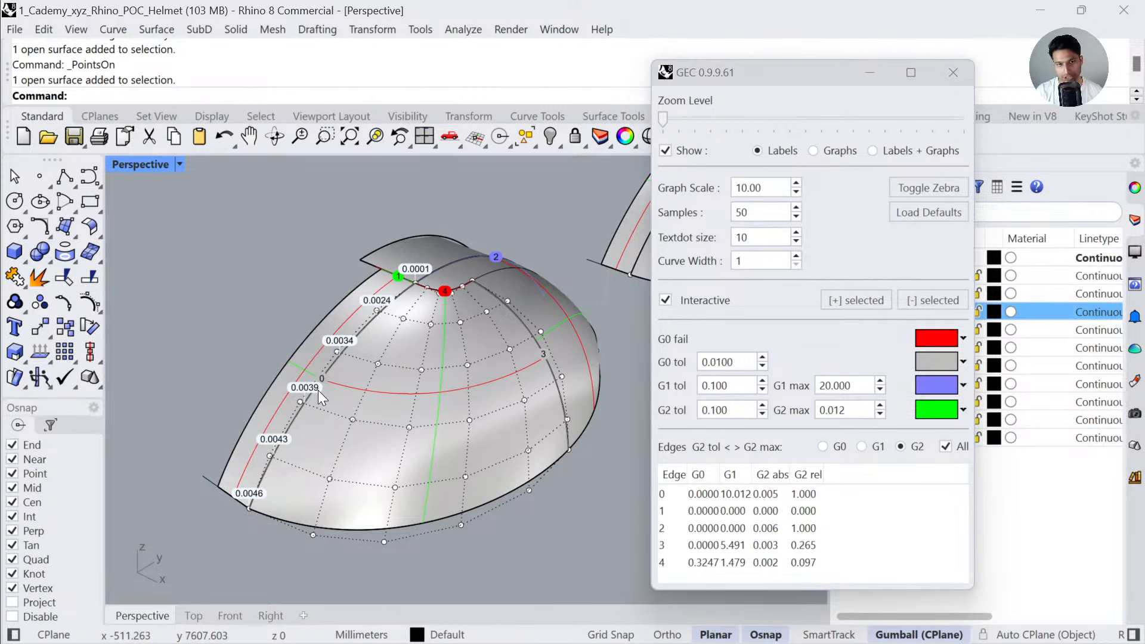
key(Escape)
scroll(322, 384, up, 2)
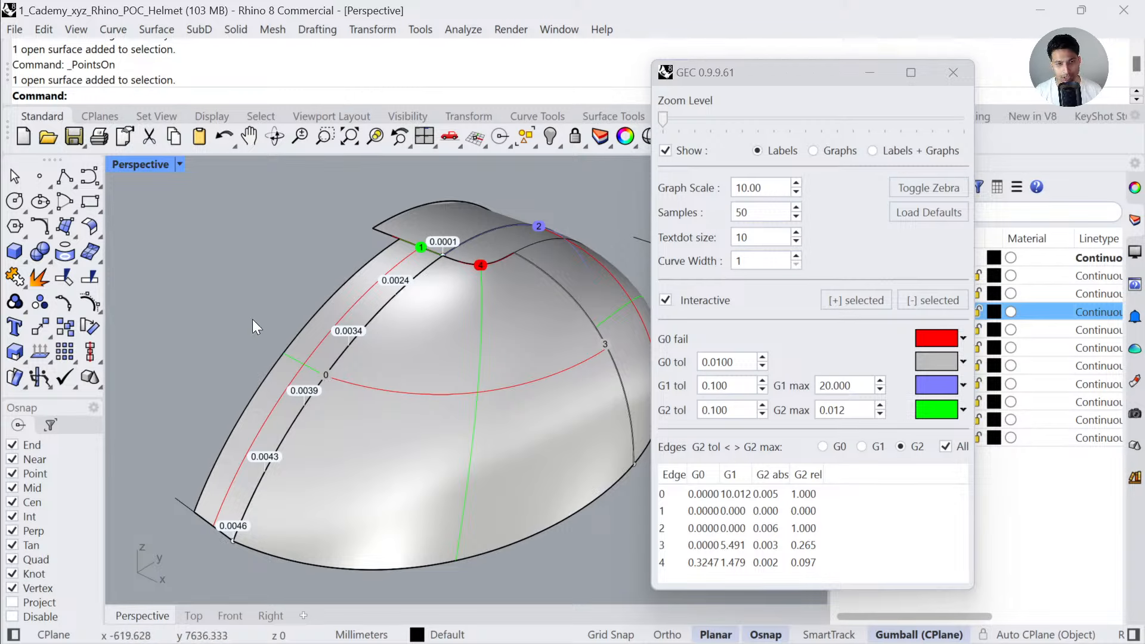
- Set up MatchSrf from the large side surface's edge to the narrow centre strip's edge, with Tangency continuity and Match target isocurve direction
text(MatchSrf)
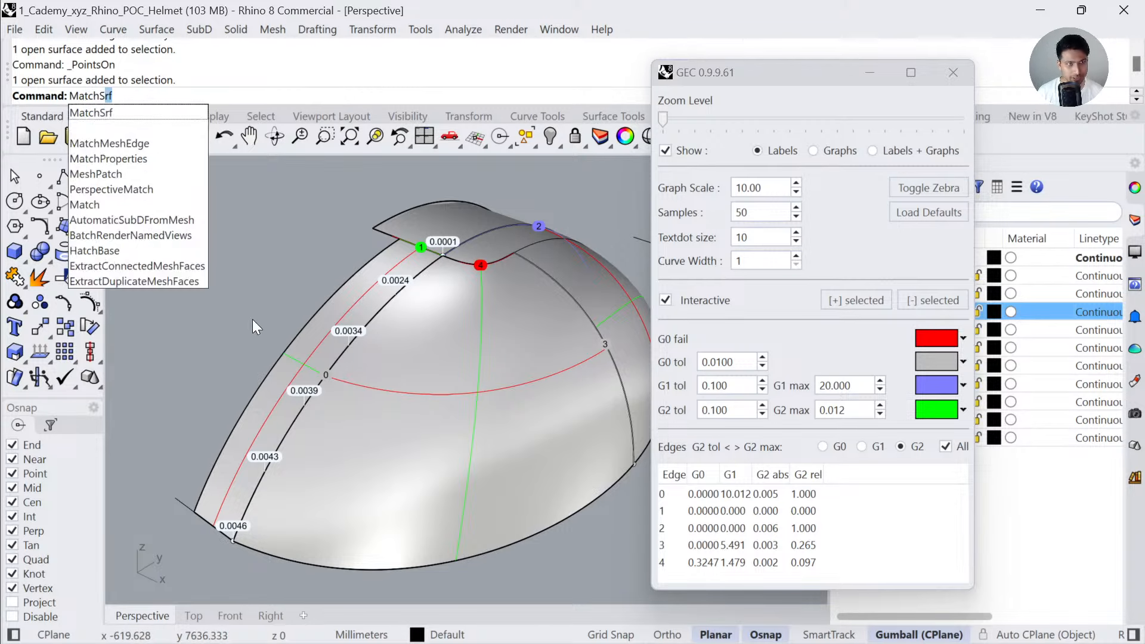
key(Return)
click(262, 476)
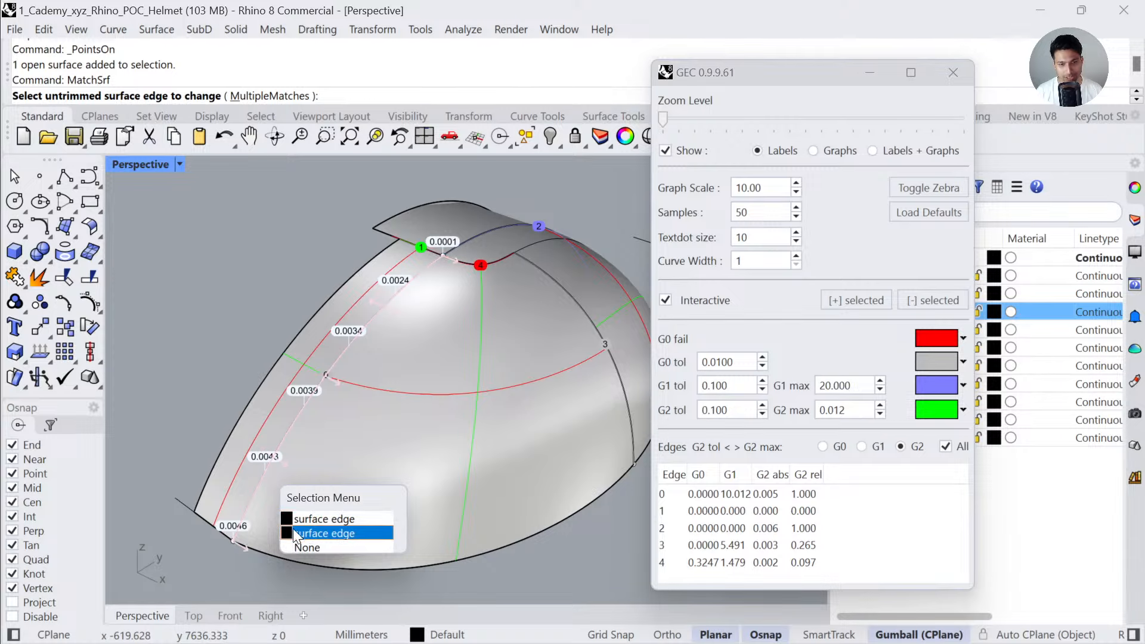
click(295, 533)
click(255, 490)
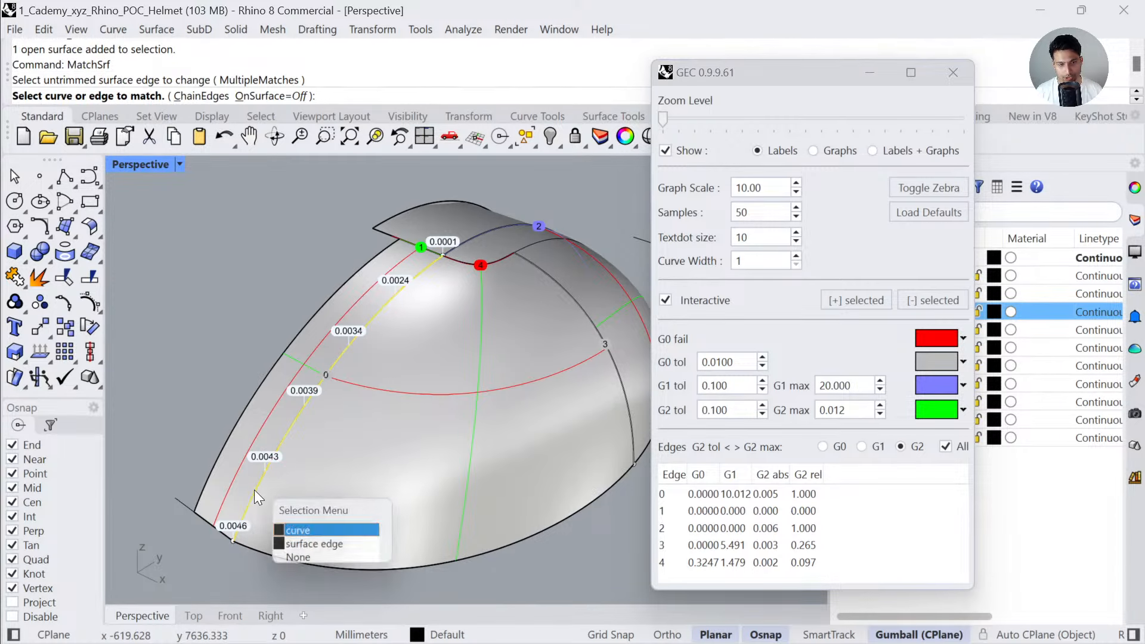
click(293, 545)
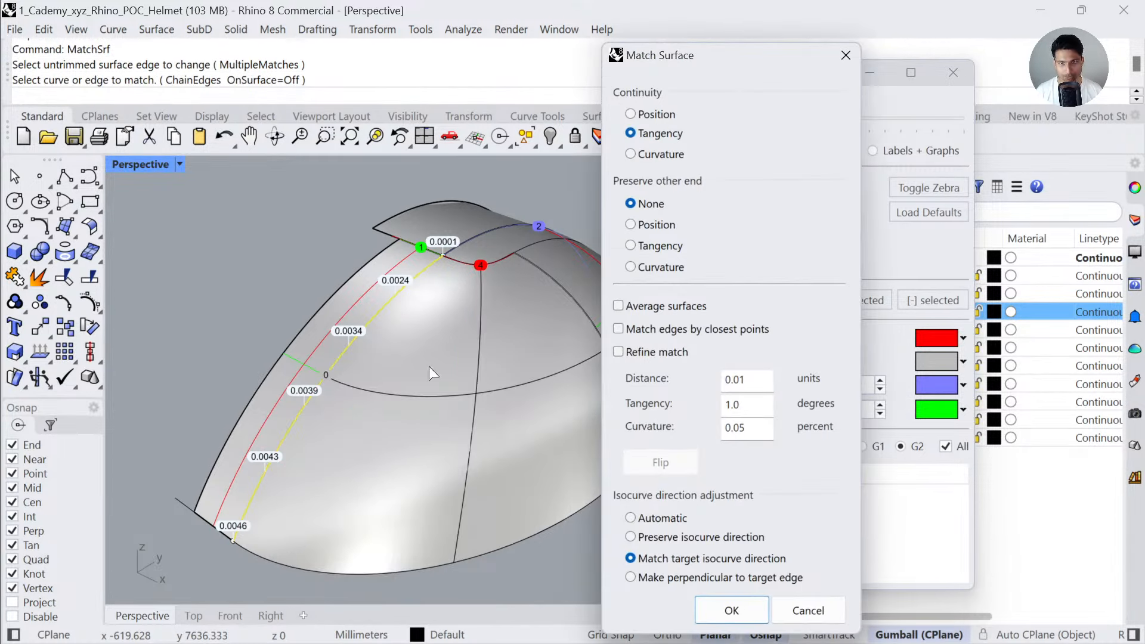
click(649, 118)
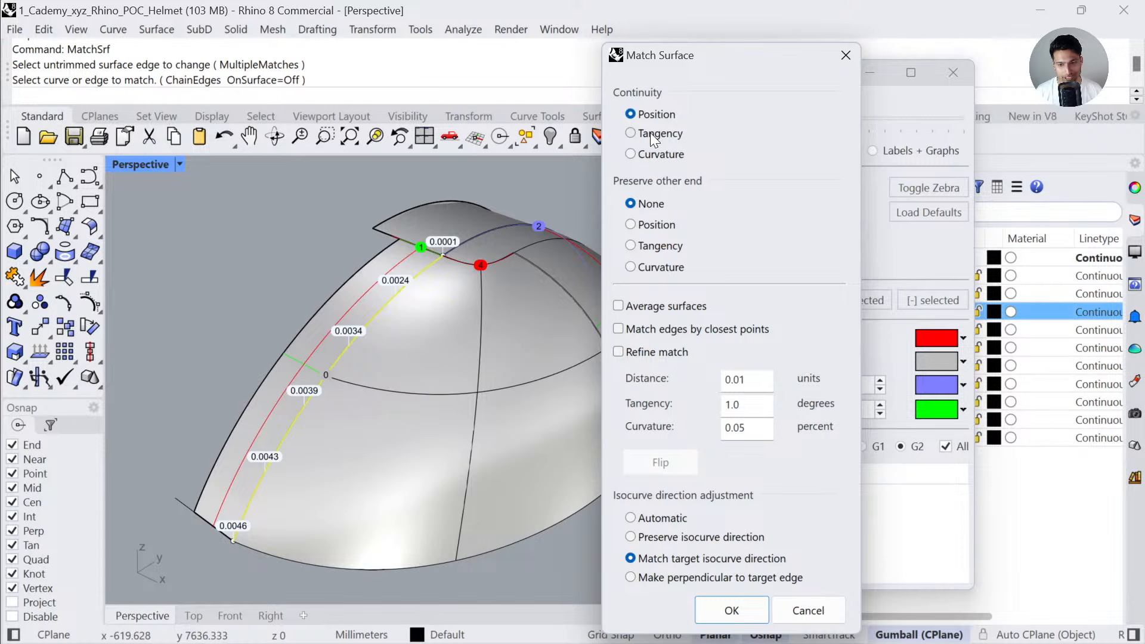
click(654, 140)
click(652, 536)
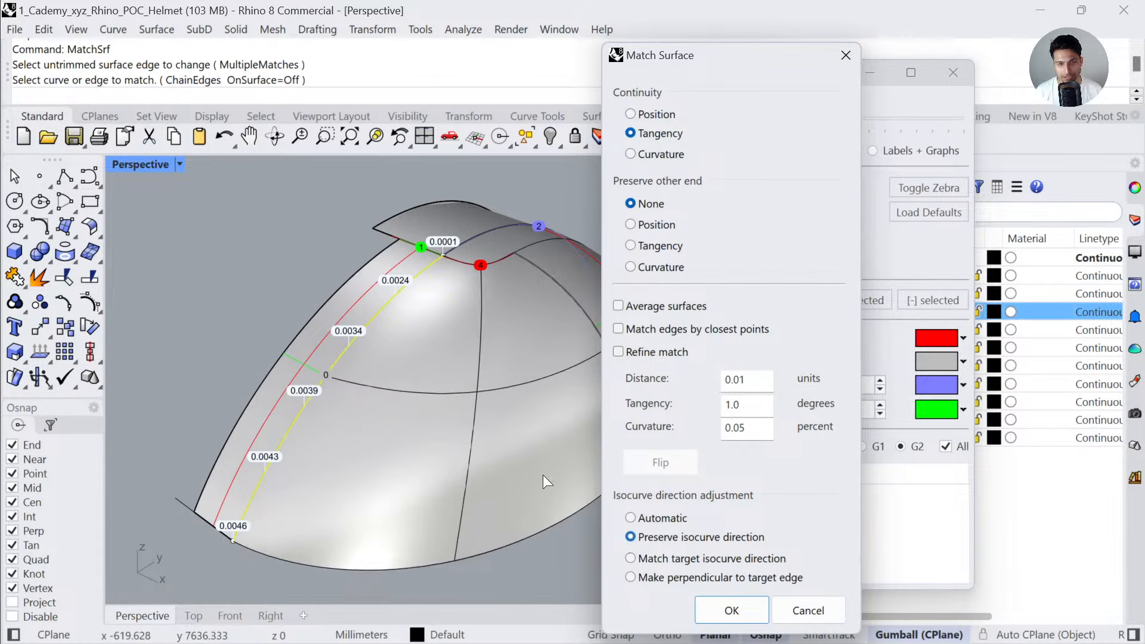
click(685, 557)
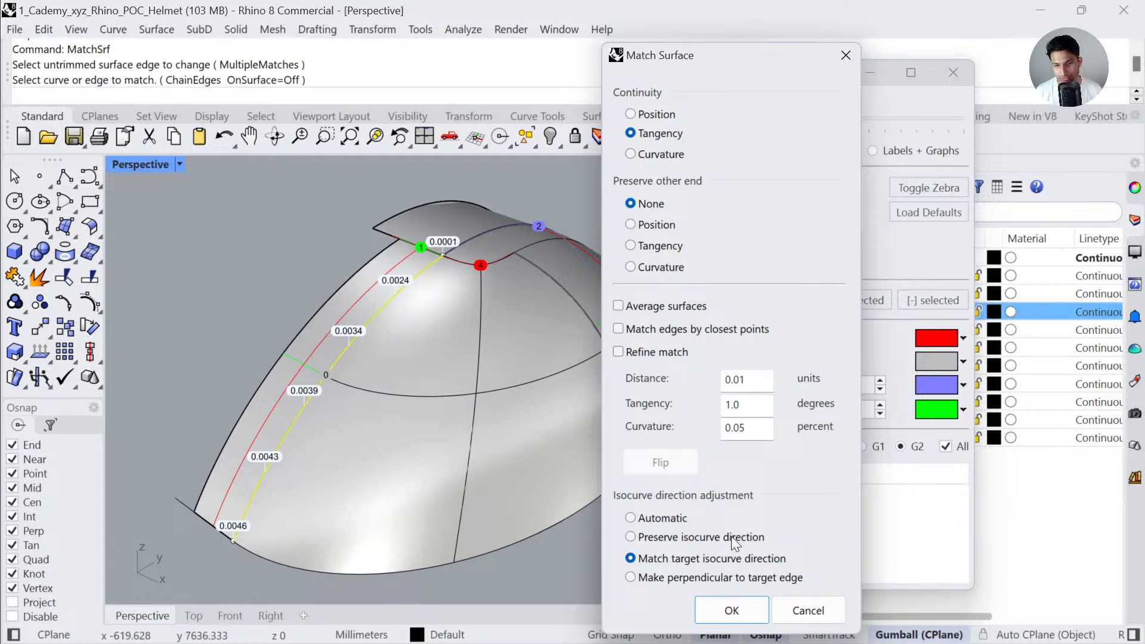
- Set the surface match tolerances to 0.1 degrees for tangency and 0.1 percent for curvature
click(749, 379)
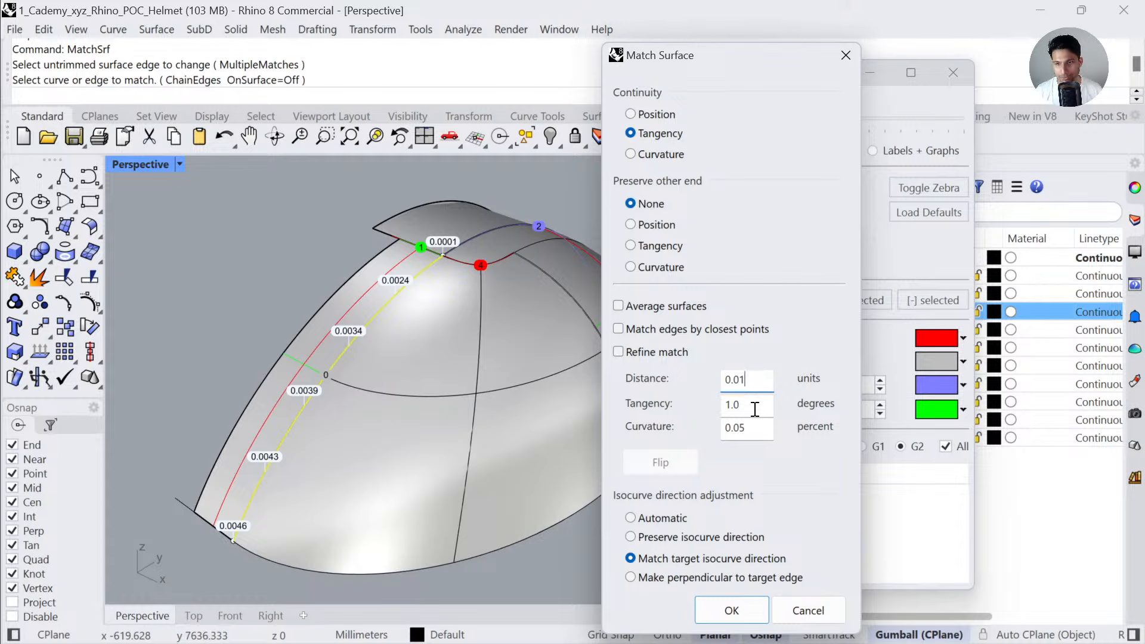
key(Tab)
text(0.1)
click(754, 421)
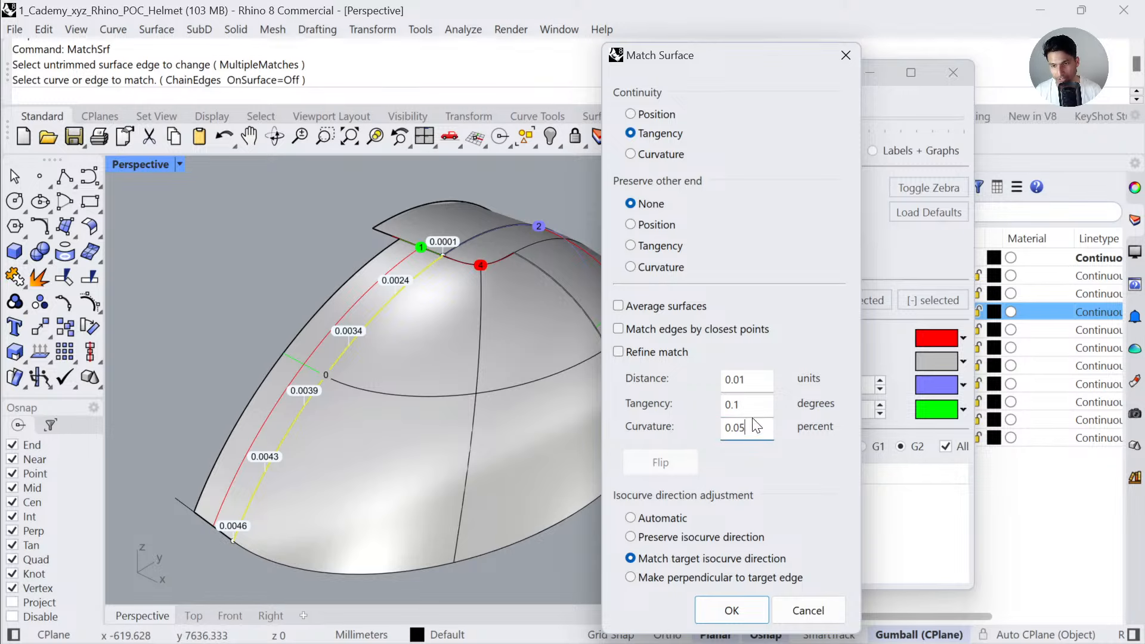
drag(706, 46, 537, 48)
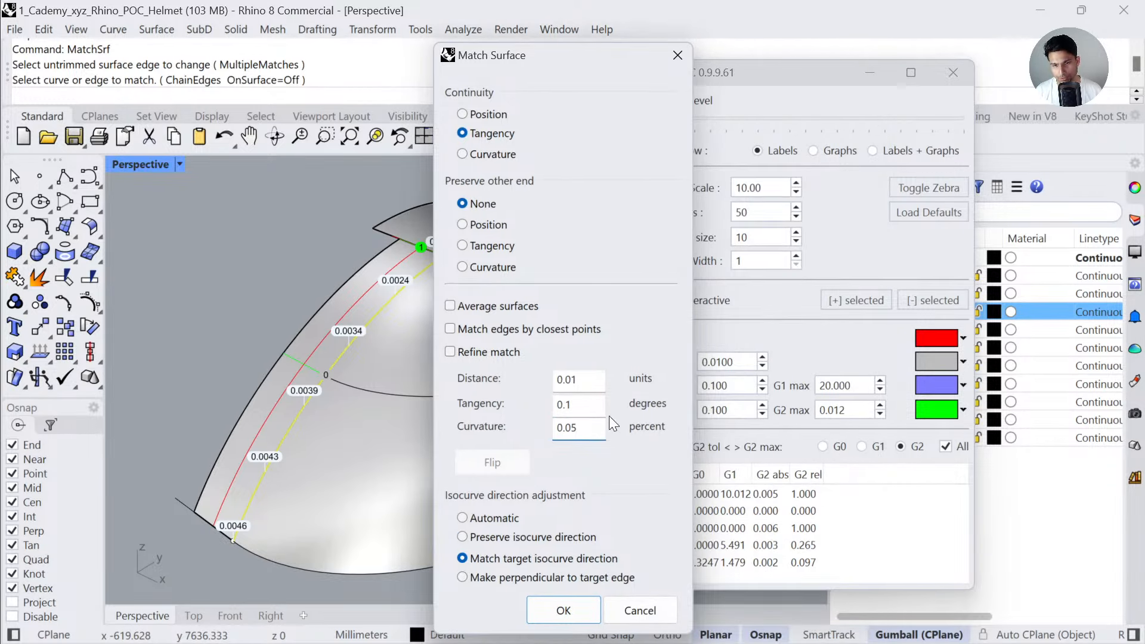
key(BackSpace)
key(BackSpace)
text(1)
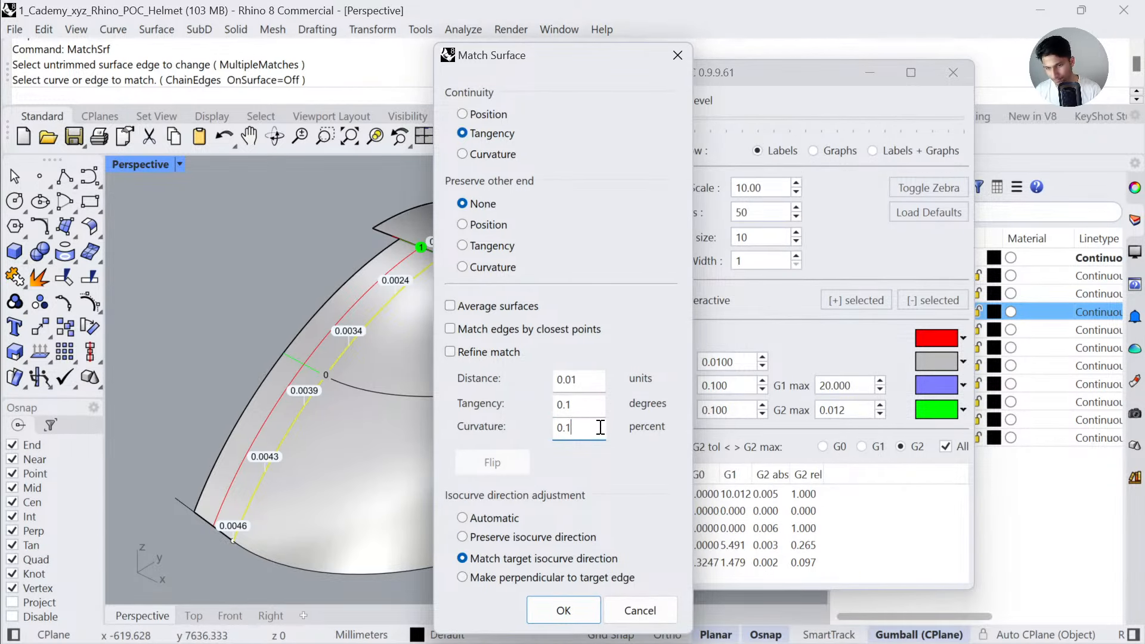
click(594, 405)
click(577, 379)
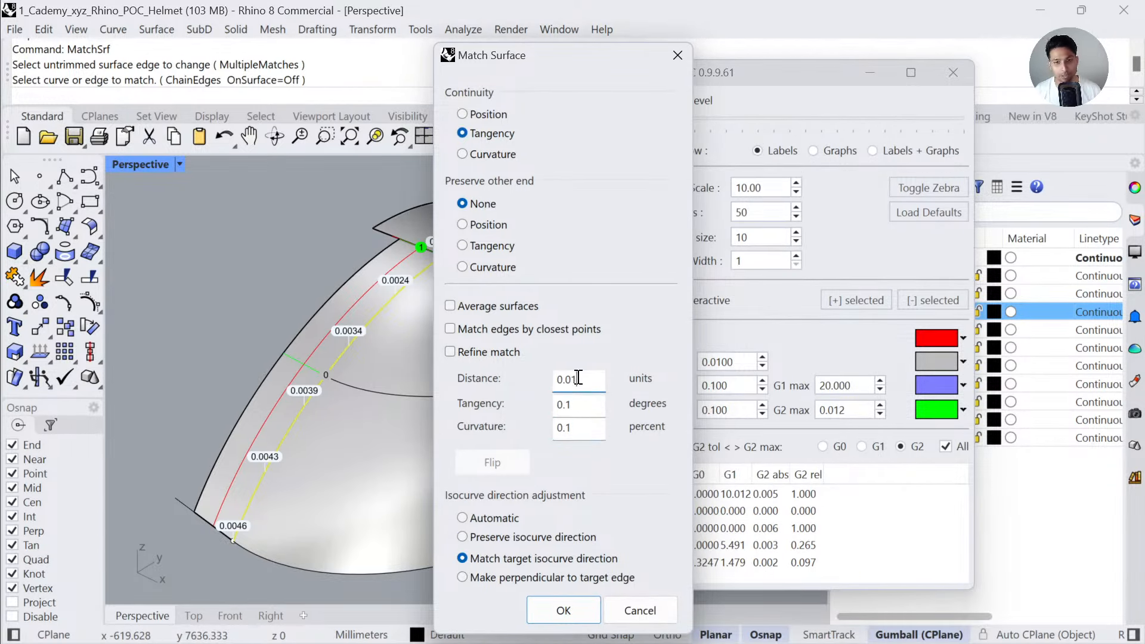
click(595, 418)
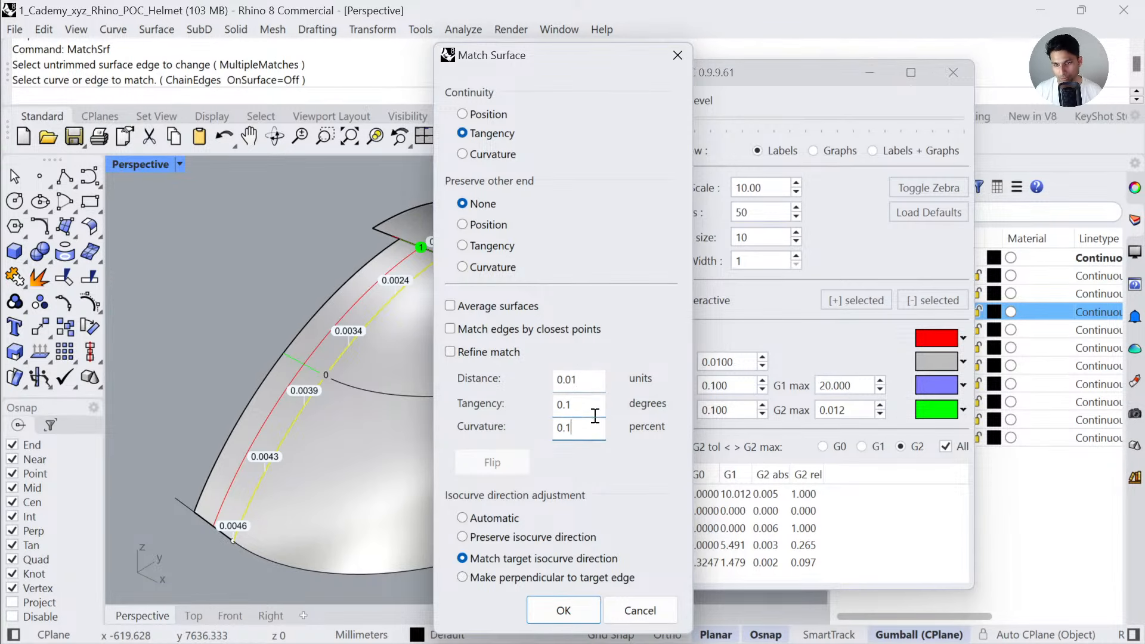
- Apply the tangency match of the large side surface to the narrow centre strip and inspect their shared edge
click(562, 603)
right_drag(343, 417, 410, 316)
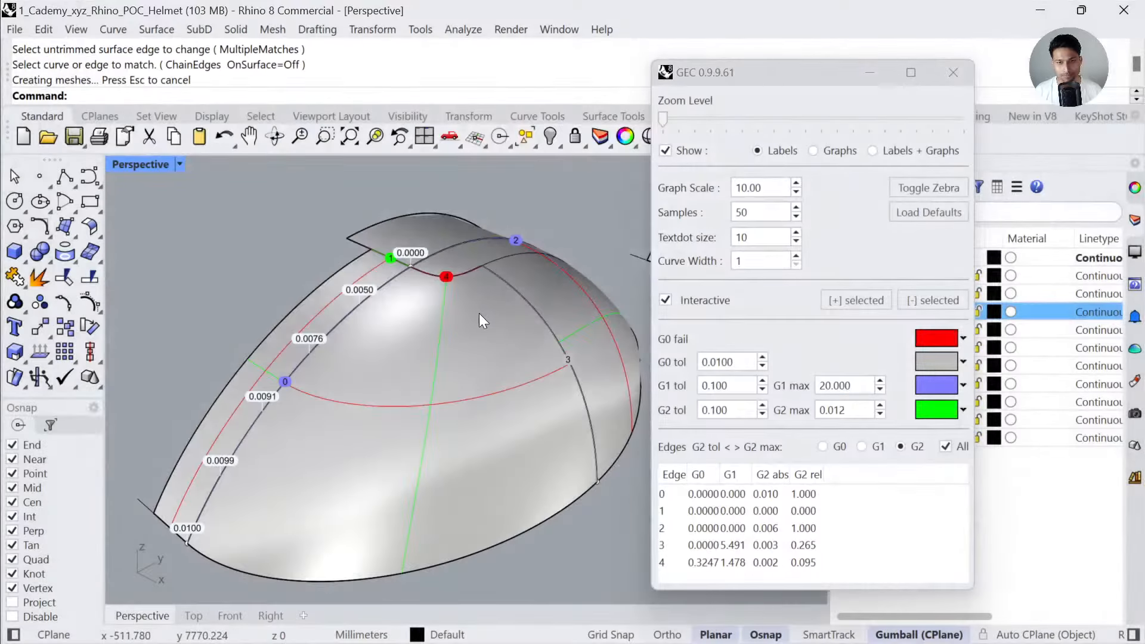
right_drag(479, 314, 561, 380)
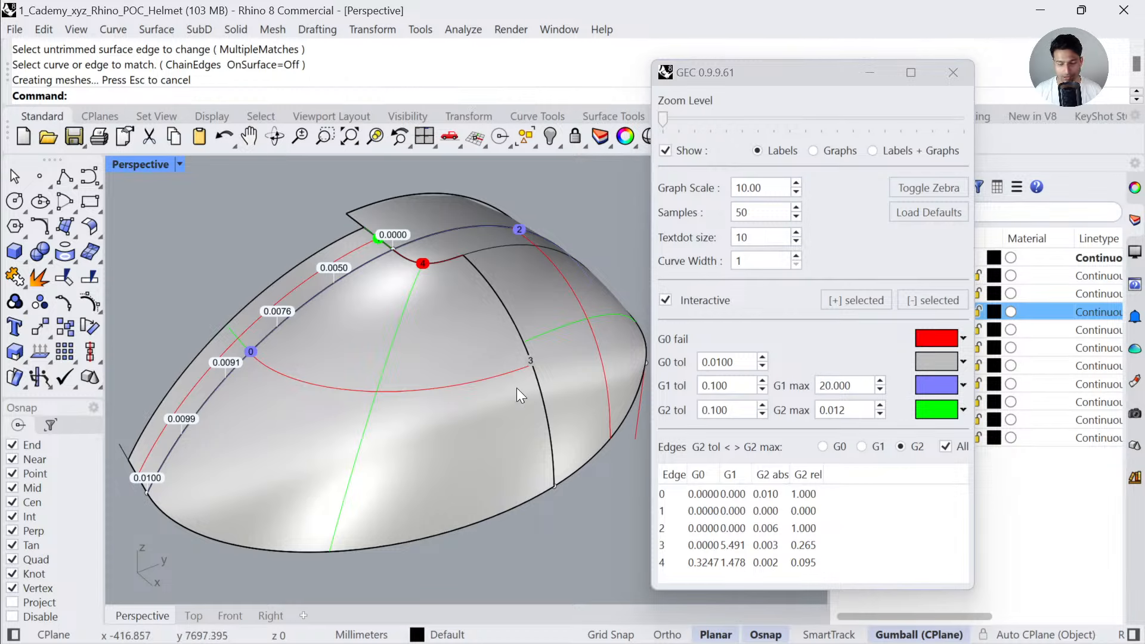
- Try matching the large side surface's edge 3 to the neighbouring surface edge with Tangency and Match target isocurve direction
text(MatchSrf)
key(Return)
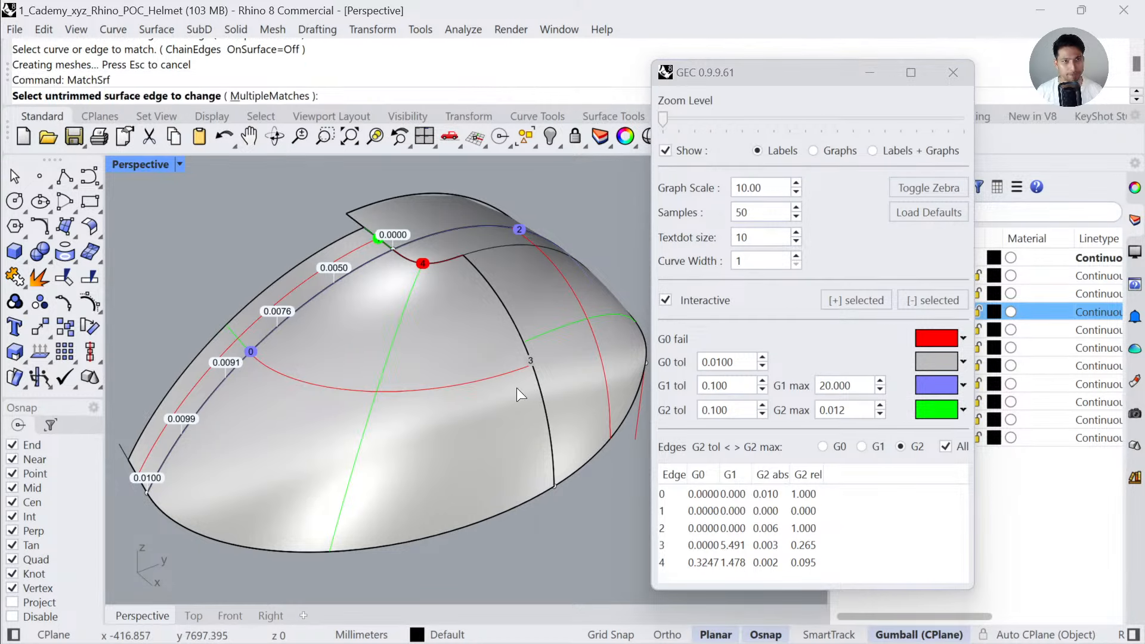
click(549, 429)
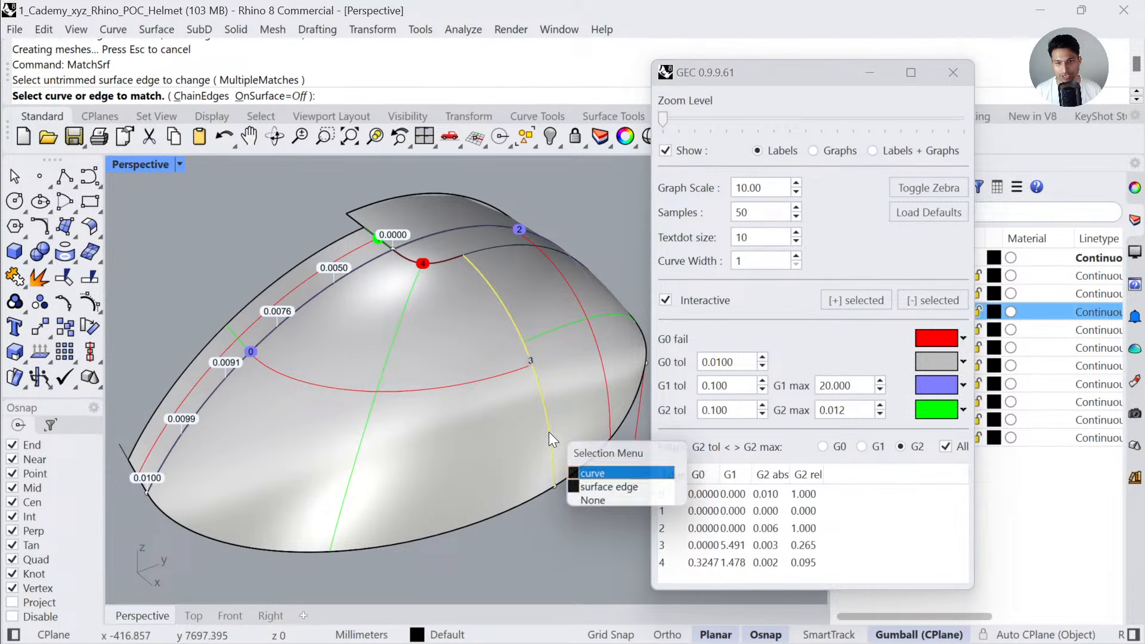
click(582, 485)
drag(506, 53, 790, 62)
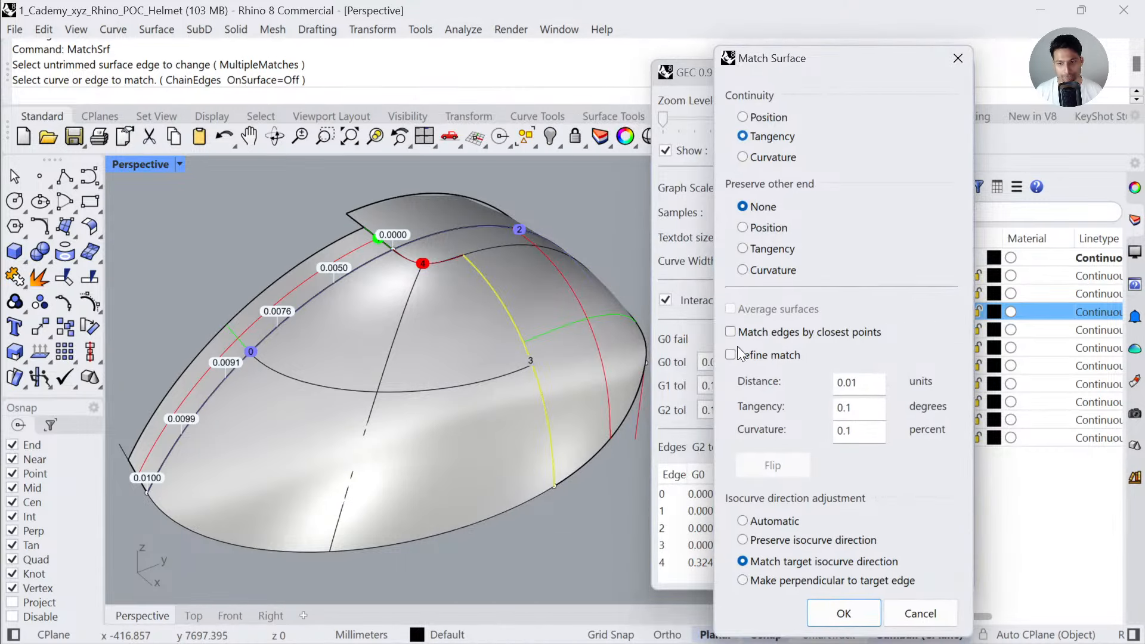
click(829, 614)
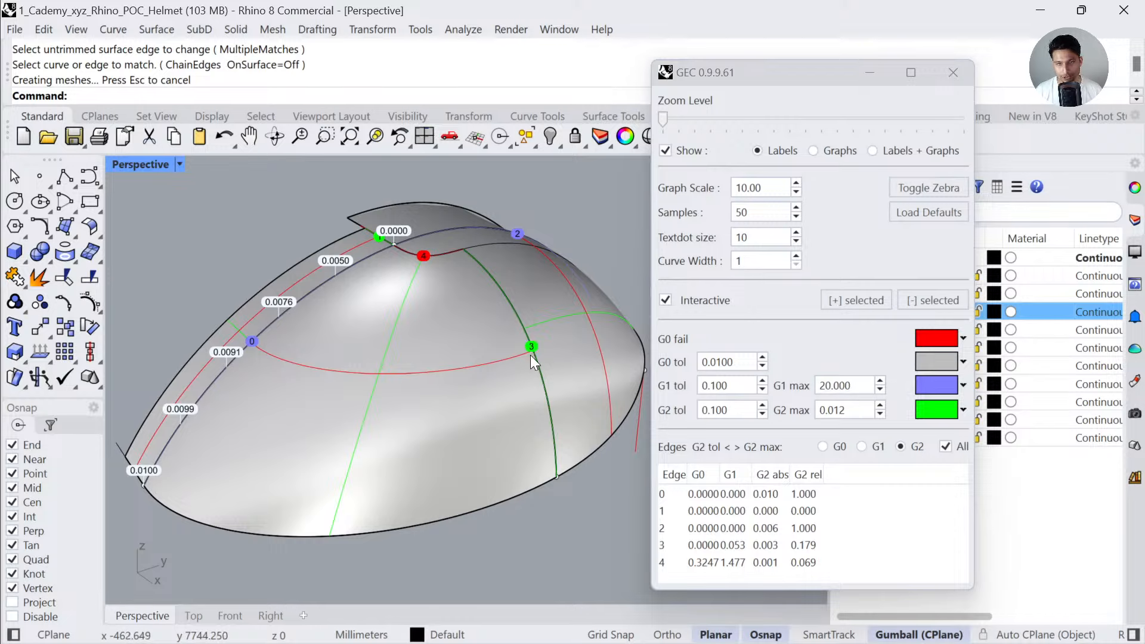
key(ctrl+z)
- Try matching the large side surface's edge 3 to the neighbouring surface edge with Tangency and Preserve isocurve direction
key(Return)
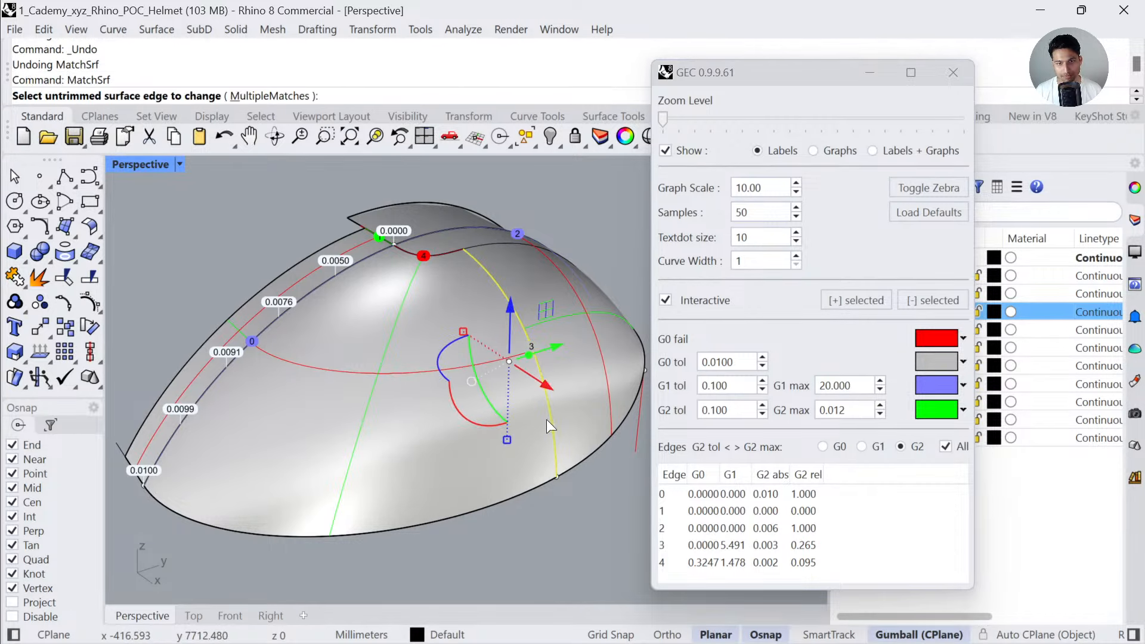
click(547, 422)
click(551, 427)
click(608, 482)
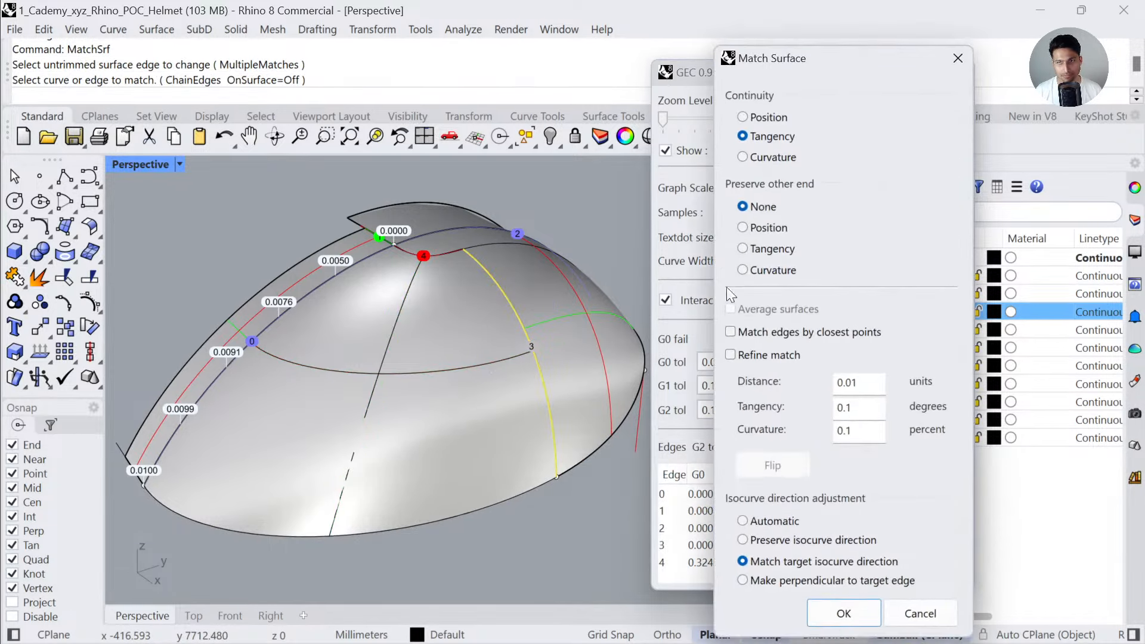
click(763, 117)
click(762, 136)
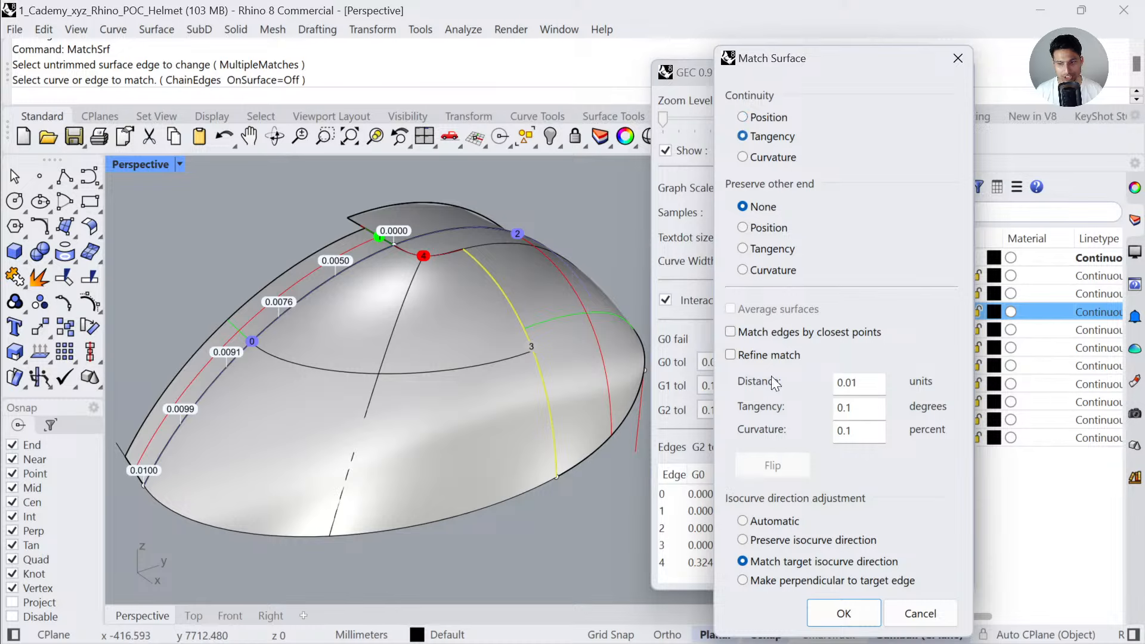
click(796, 540)
click(843, 614)
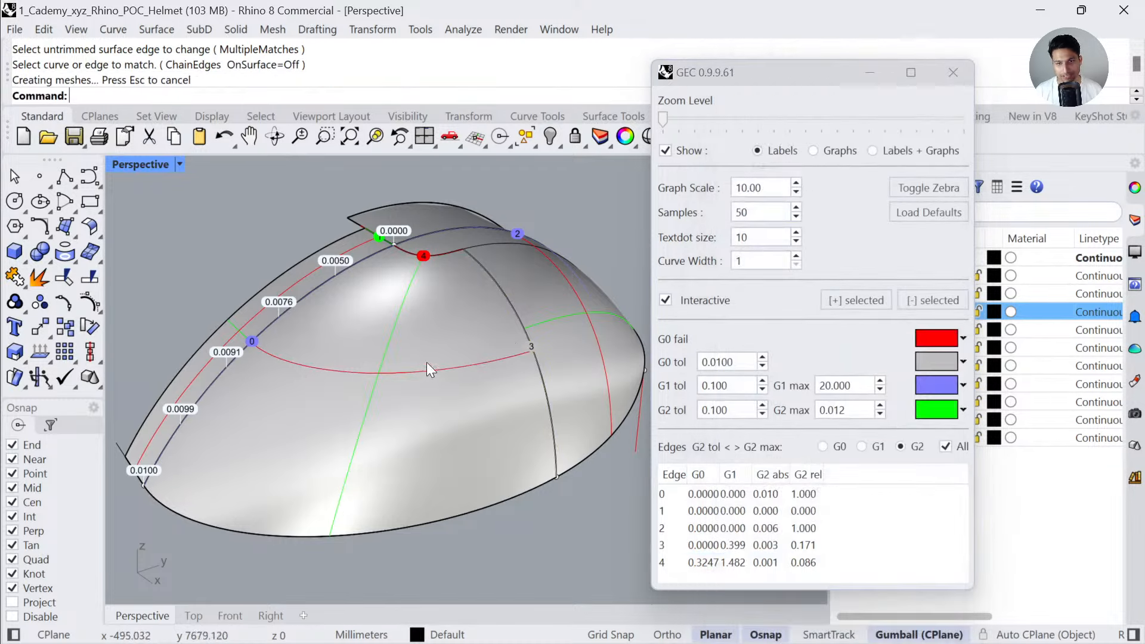
key(ctrl+z)
key(Escape)
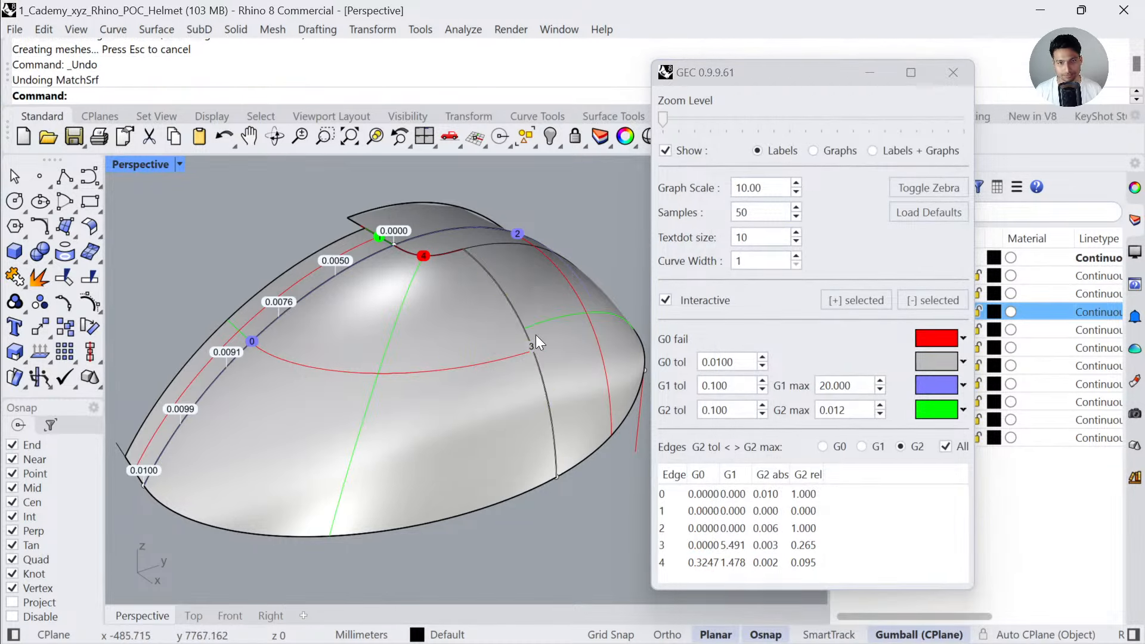
- Match the large side surface's edge 3 to the neighbouring surface edge with Tangency and Match target isocurve direction
right_click(535, 334)
click(542, 380)
click(546, 389)
click(573, 445)
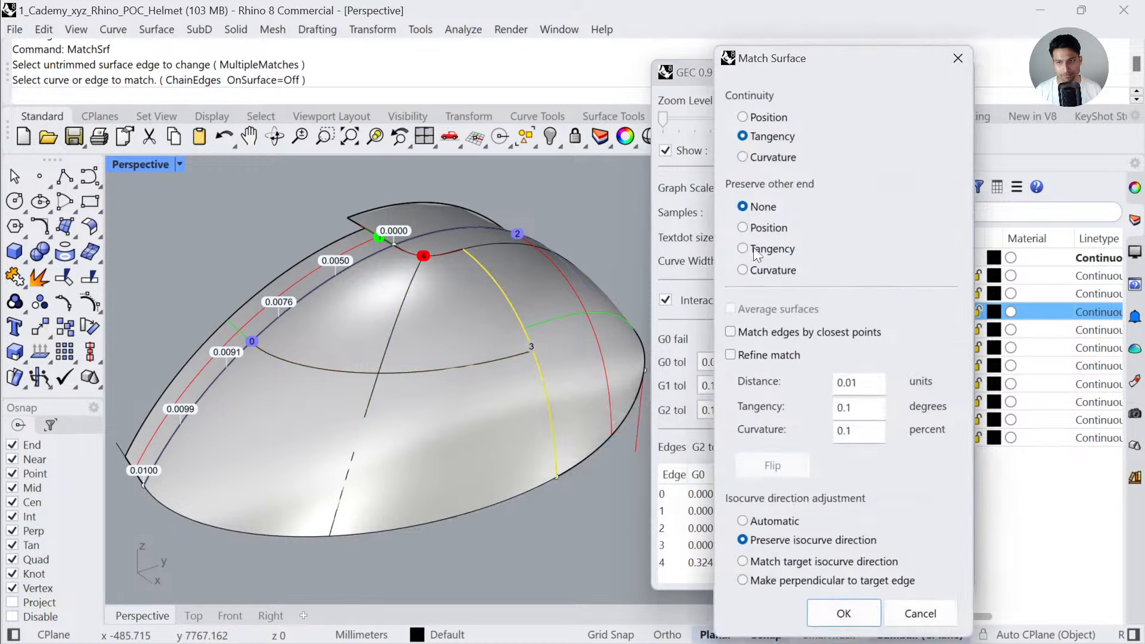
click(770, 562)
click(822, 613)
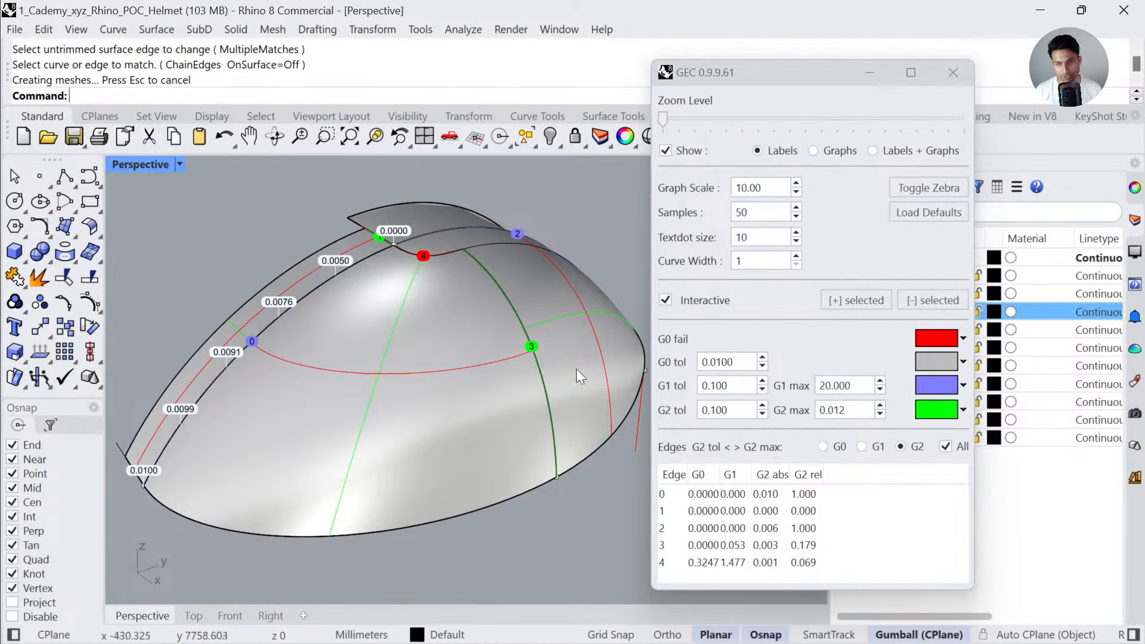
- Try pulling the large side surface slightly away from the upper surface at edge 4 to expose the two edges, and undo the move
scroll(540, 345, up, 2)
scroll(427, 270, up, 6)
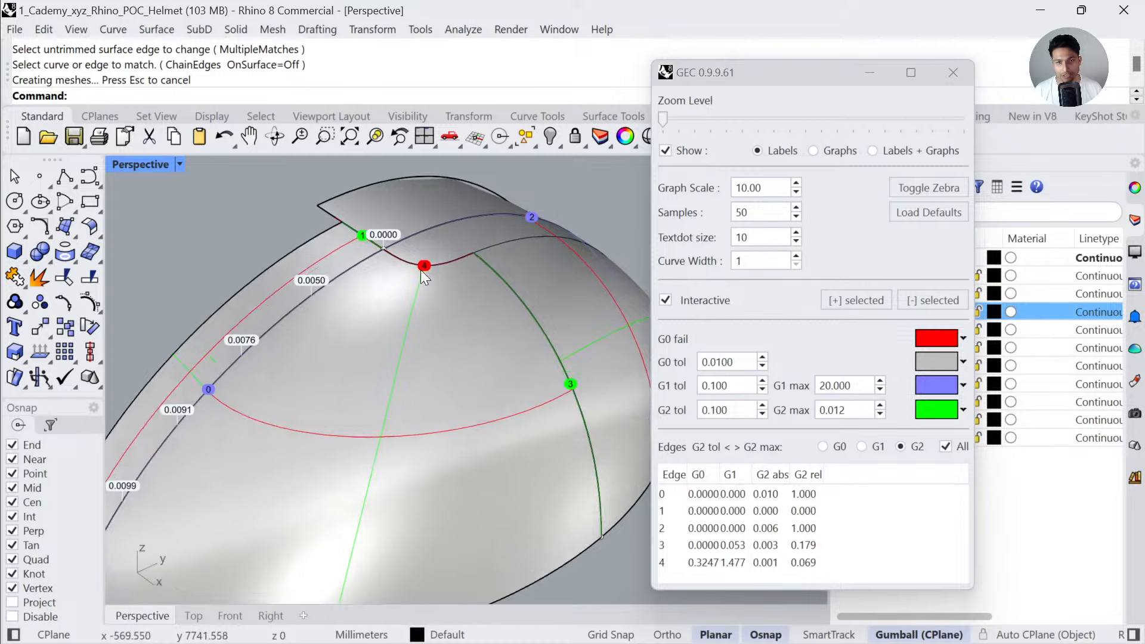
right_drag(449, 257, 455, 292)
scroll(432, 395, up, 6)
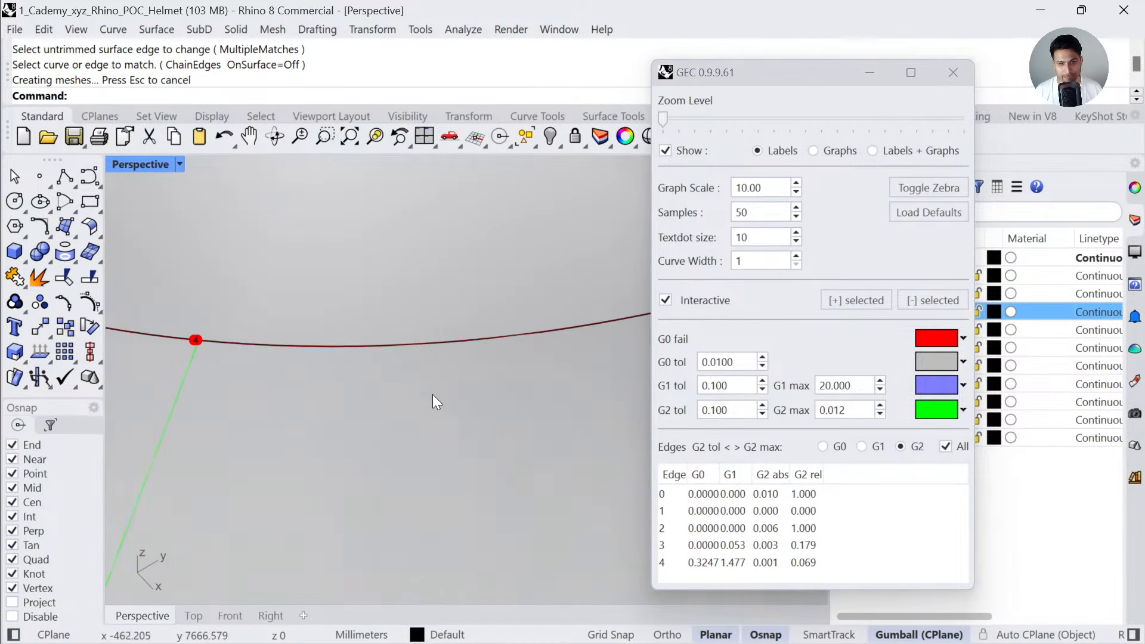
scroll(428, 357, down, 2)
click(417, 397)
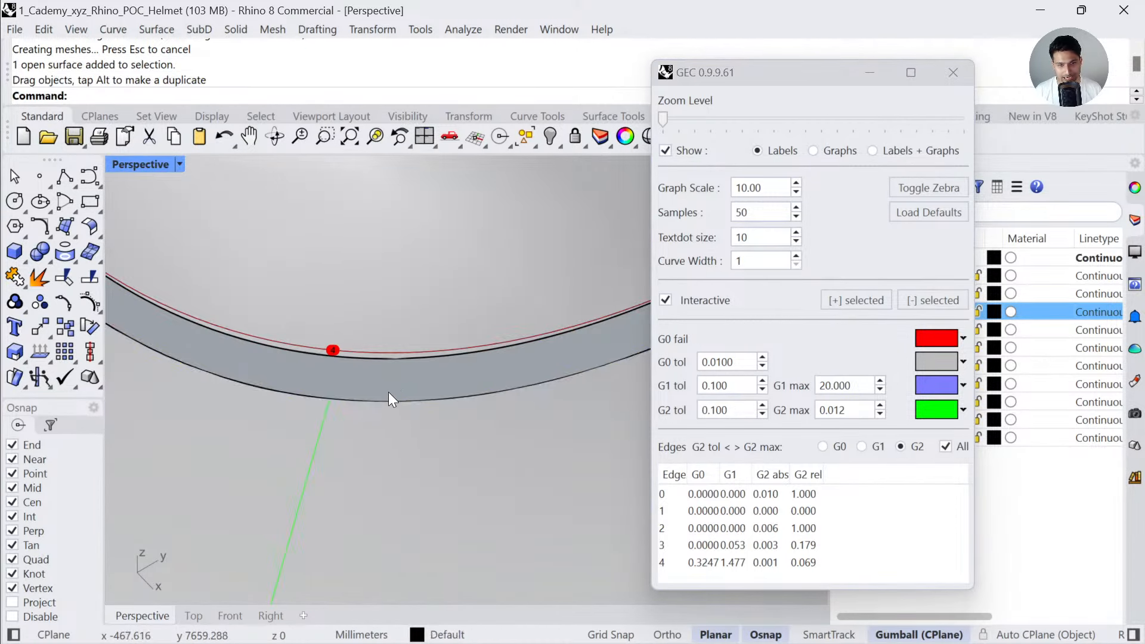
drag(387, 399, 377, 363)
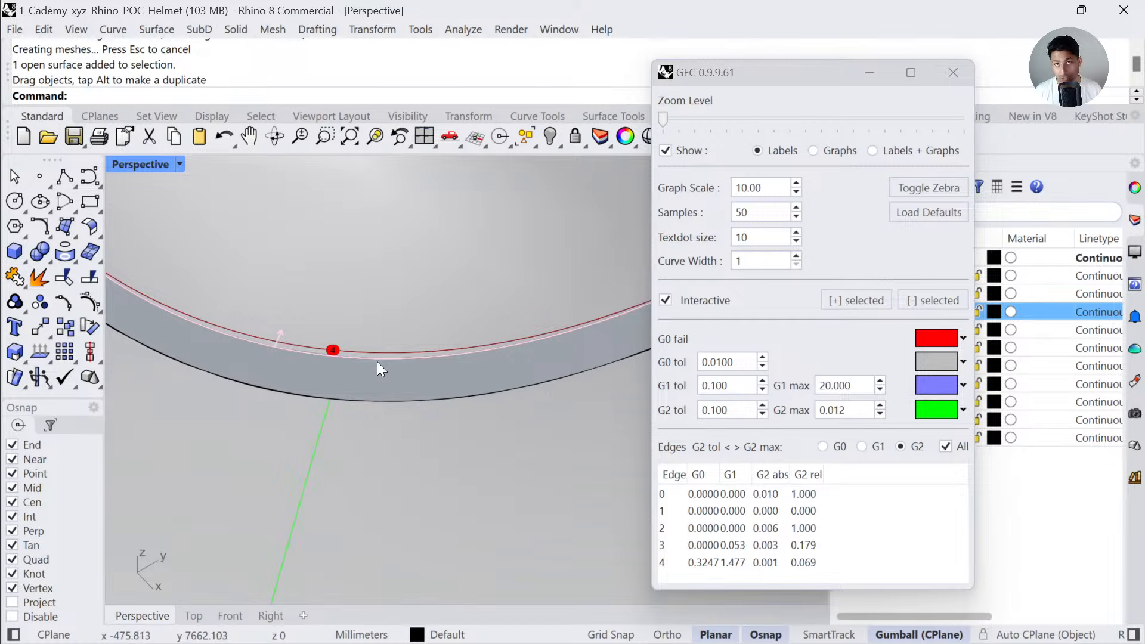
key(ctrl+z)
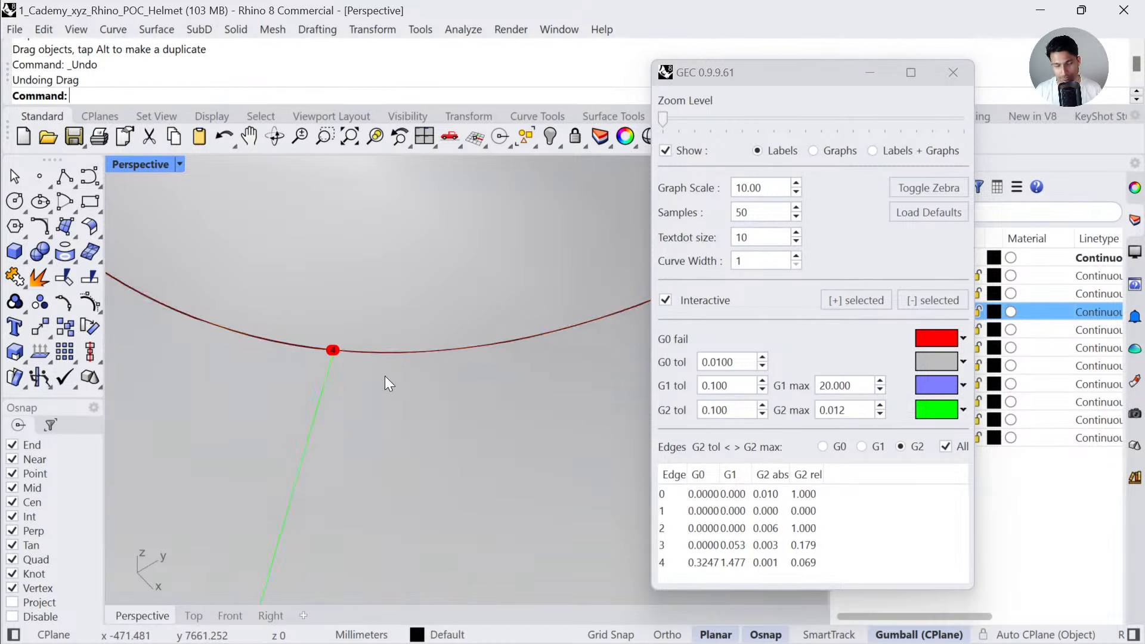
- Move the large side surface away from the upper surface and duplicate the upper surface's curved edge at edge 4 with DupEdge
scroll(385, 376, down, 3)
scroll(385, 375, down, 2)
right_drag(403, 391, 417, 353)
drag(419, 346, 414, 439)
scroll(412, 329, up, 8)
text(DupEdge)
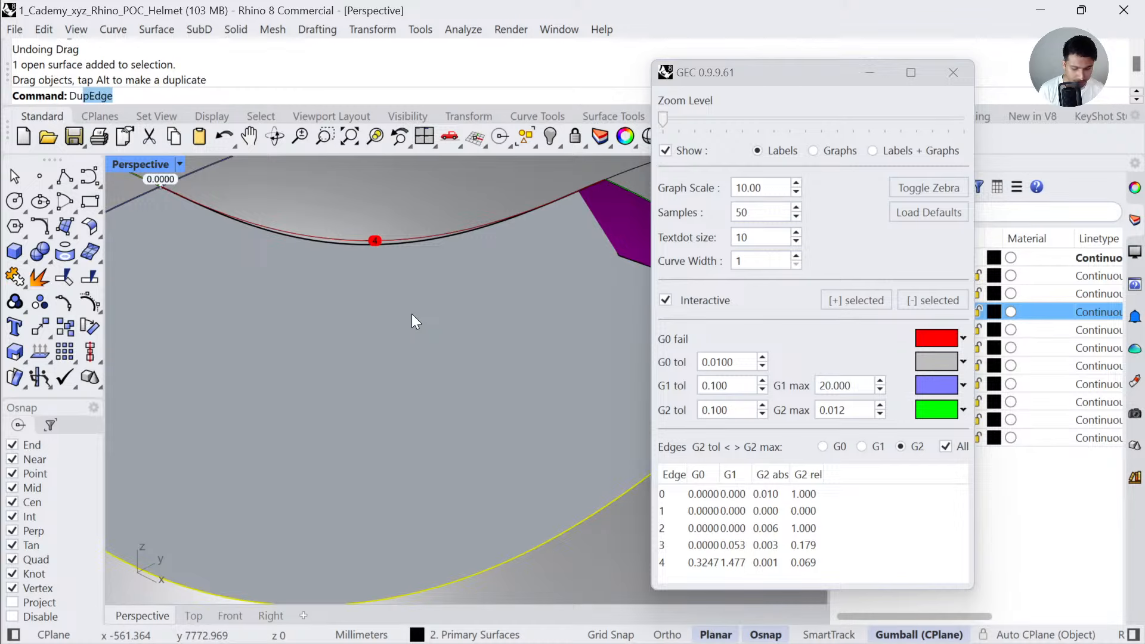
key(Return)
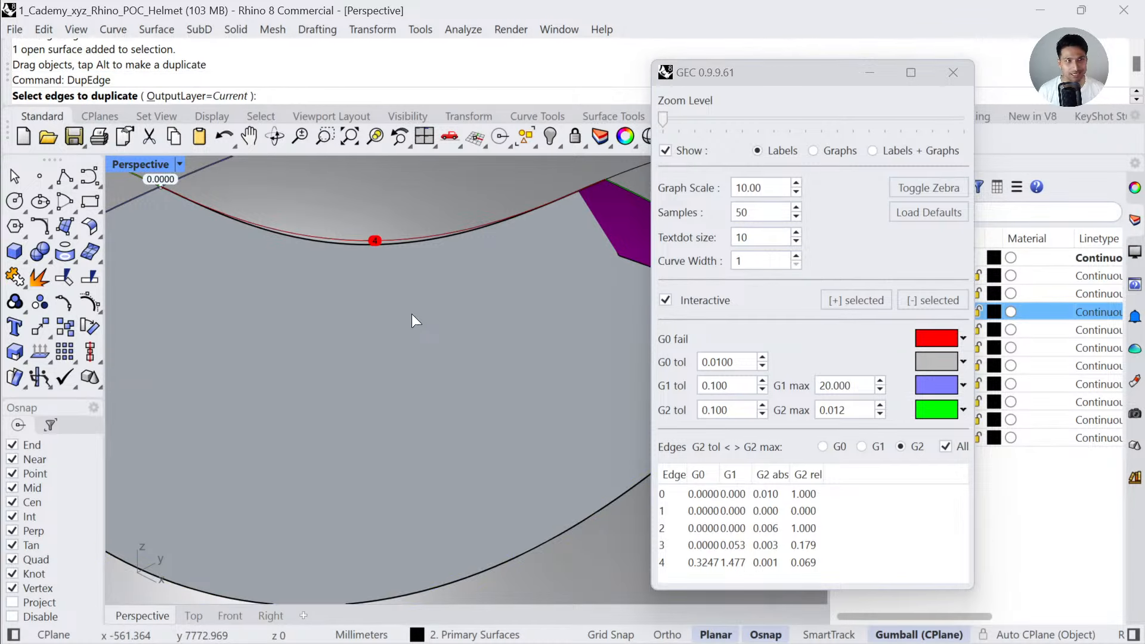
click(397, 248)
right_click(398, 250)
- Move the duplicated edge curve below the upper surface's edge and show its control points
right_drag(396, 193, 381, 228)
scroll(346, 292, down, 6)
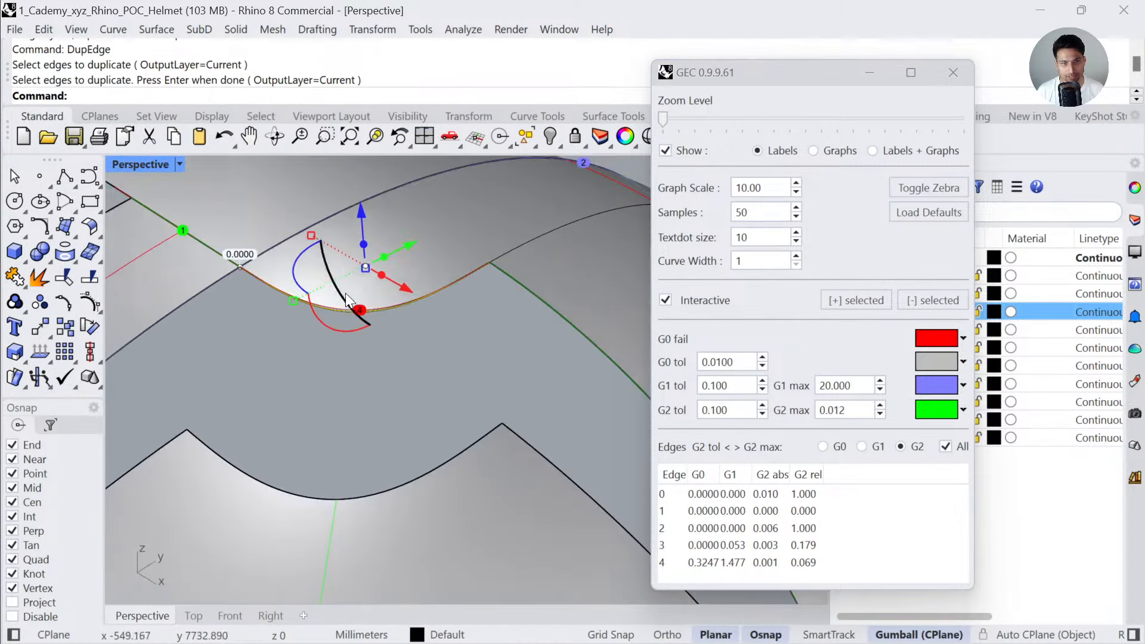
right_drag(345, 293, 360, 307)
drag(416, 324, 412, 399)
text(zs)
key(Return)
right_drag(421, 438, 409, 418)
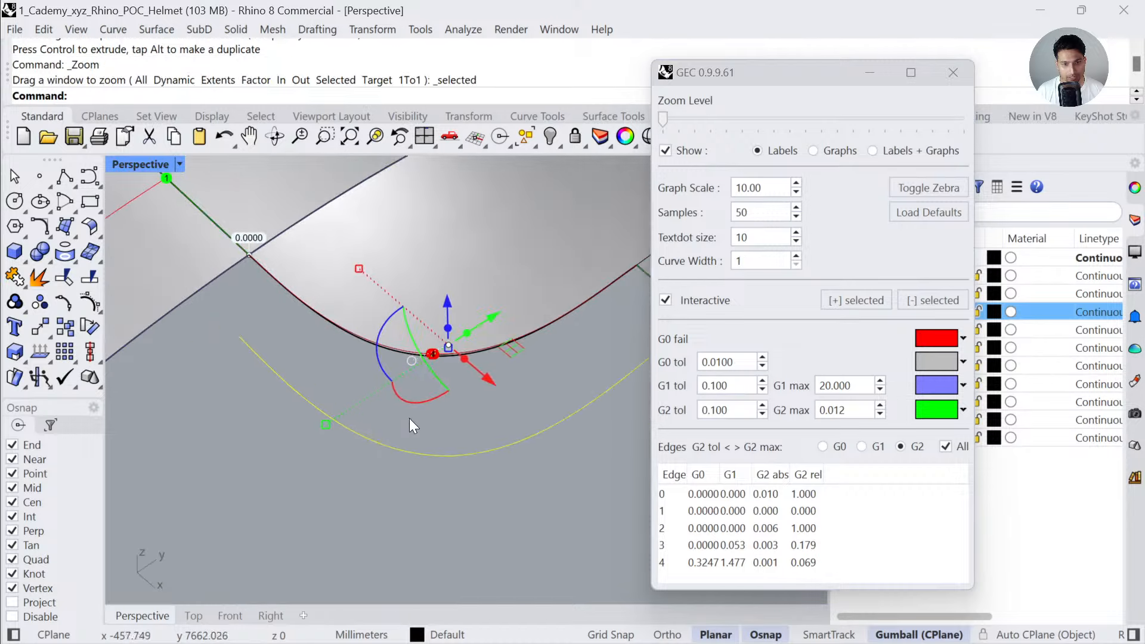
click(95, 297)
scroll(337, 442, down, 2)
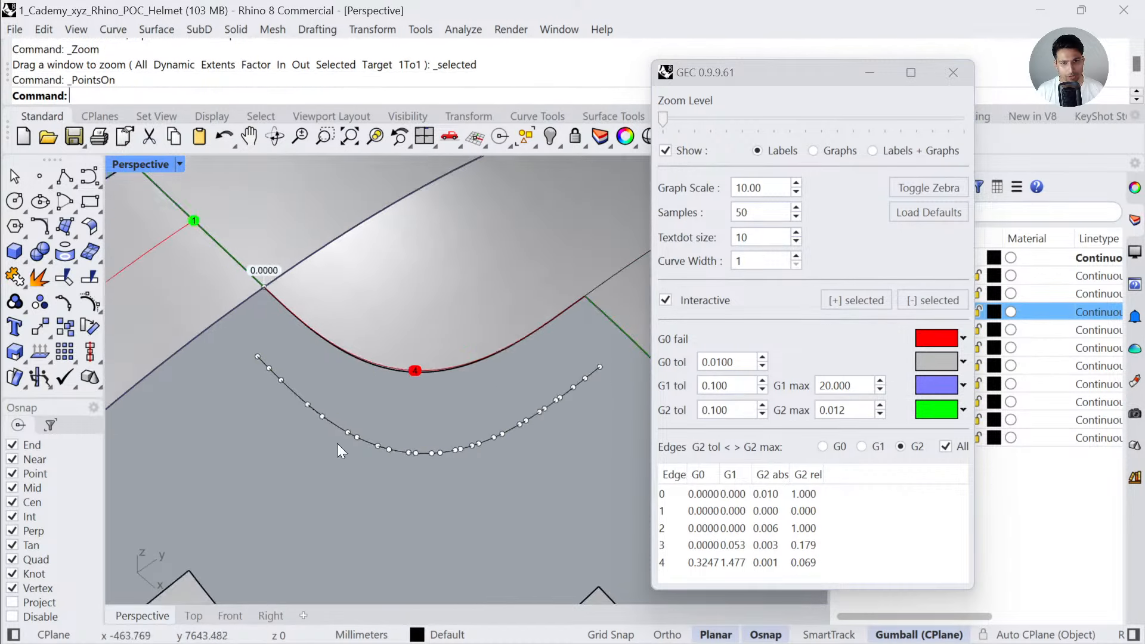
- Move the original curve at edge 4 beside the duplicated edge curve, and show the large side surface's control points for comparison
click(379, 363)
click(385, 400)
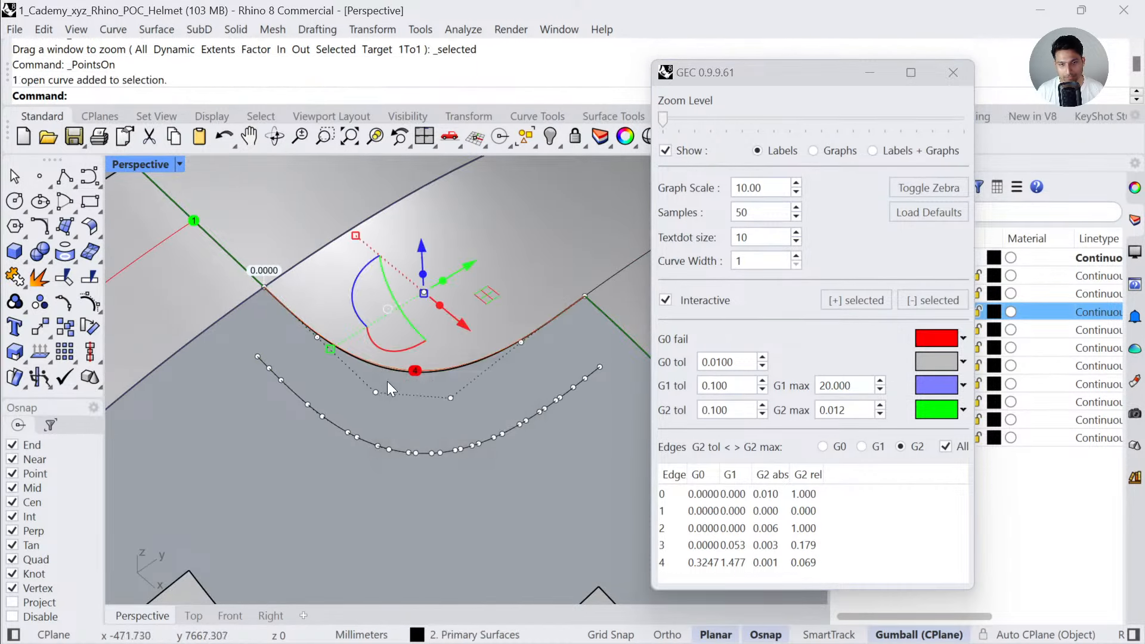
drag(496, 300, 502, 339)
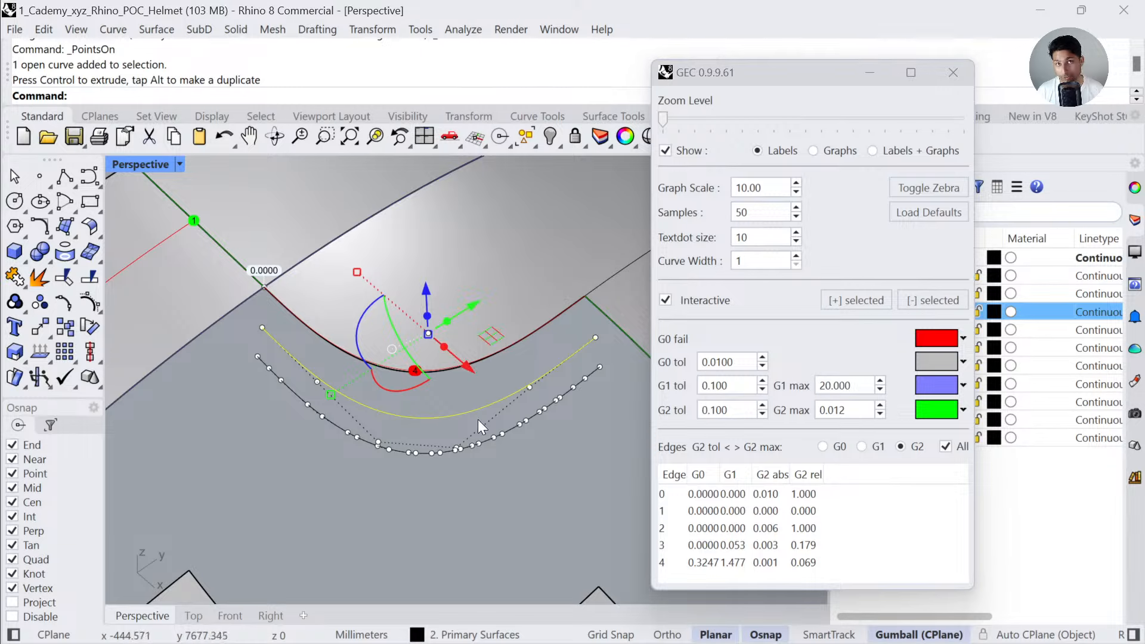
click(494, 494)
scroll(504, 438, down, 3)
right_drag(492, 427, 482, 461)
click(431, 545)
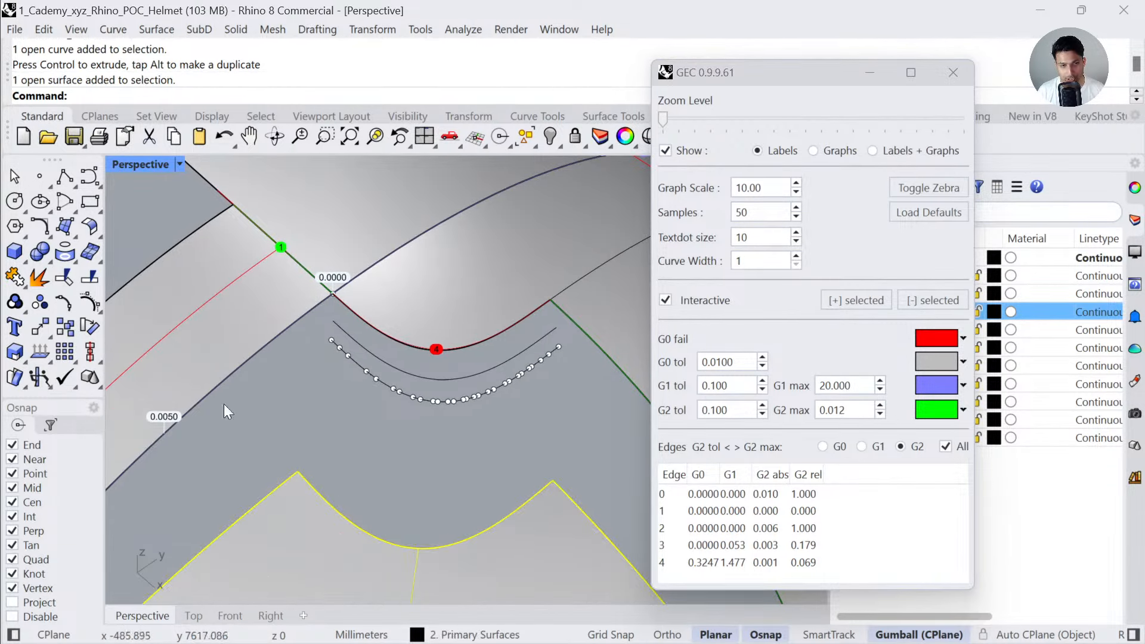
click(98, 300)
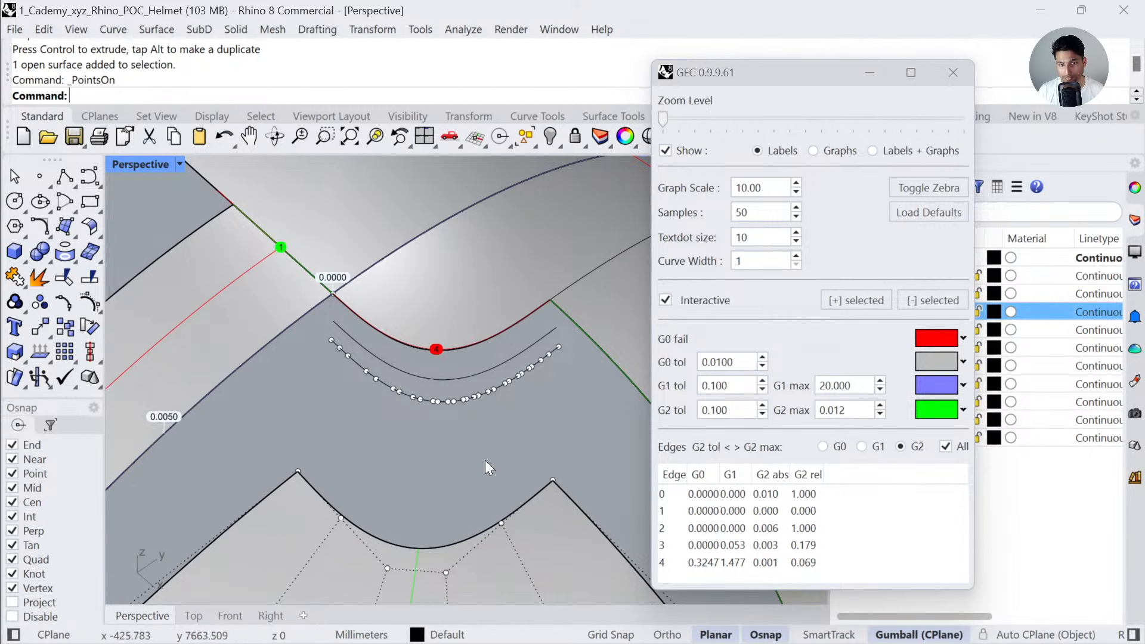
- Undo the curve moves, the duplicated edge and the move of the large side surface
key(ctrl+z)
key(ctrl+z)
key(ctrl+z)
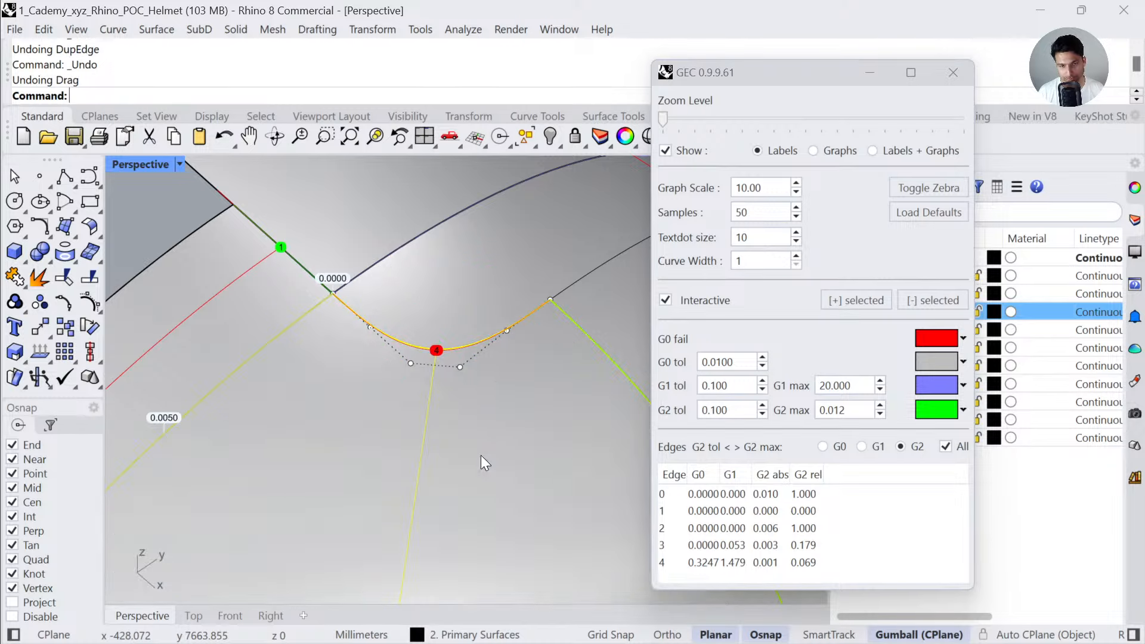
key(Escape)
- Examine edge 4 up close and show the large side surface's control points
scroll(411, 310, down, 4)
right_drag(412, 310, 435, 332)
scroll(413, 321, up, 9)
scroll(382, 355, up, 6)
scroll(413, 341, down, 6)
scroll(413, 371, down, 6)
click(435, 341)
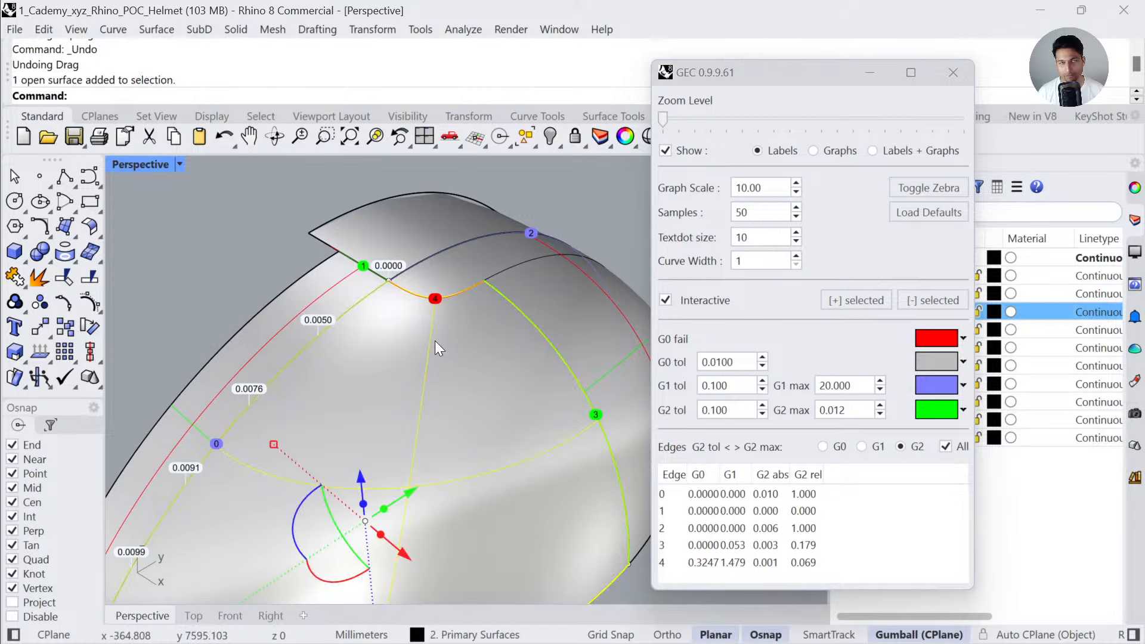
click(87, 302)
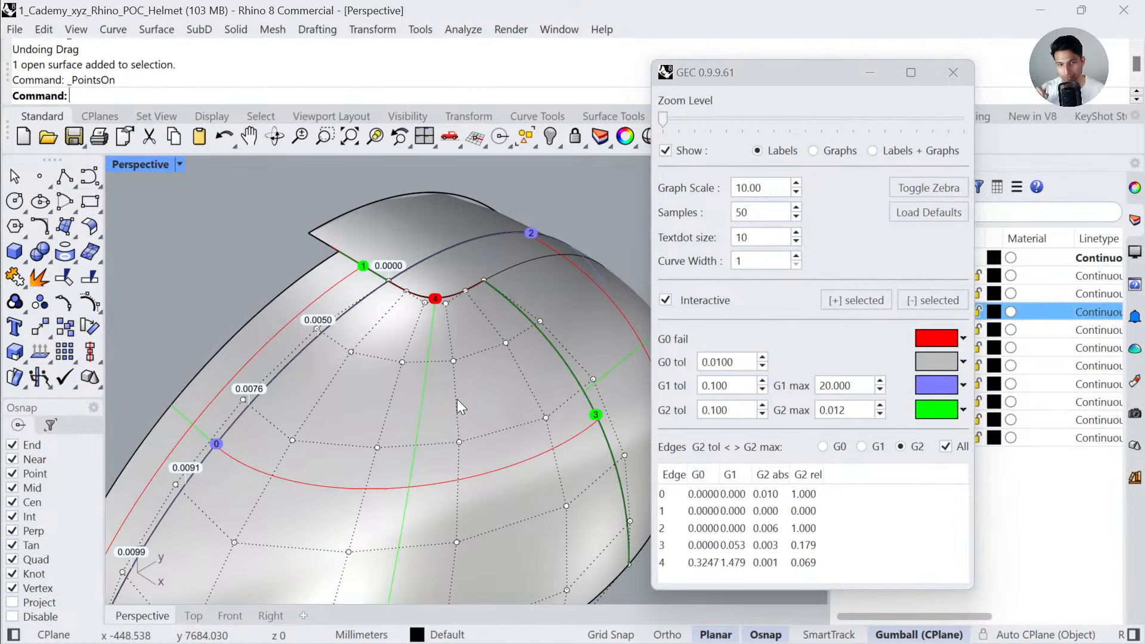
- Try matching the large side surface's edge 4 to the upper surface's edge with Tangency, Match edges by closest points and Preserve isocurve direction
scroll(467, 307, up, 4)
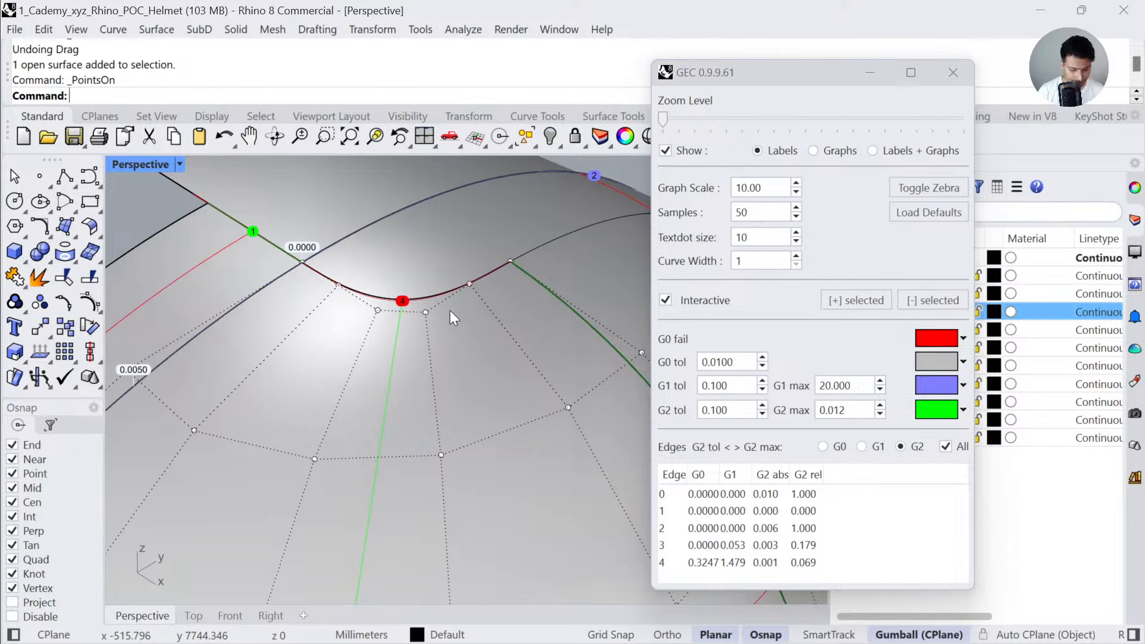
text(MatchSrf)
key(Return)
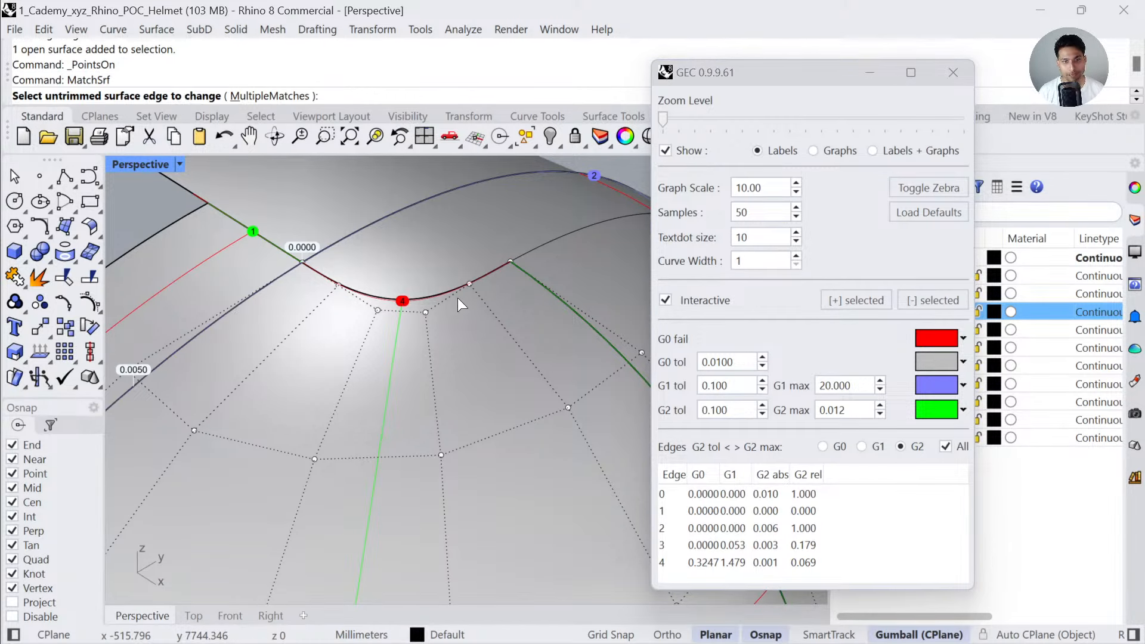
click(456, 291)
click(459, 289)
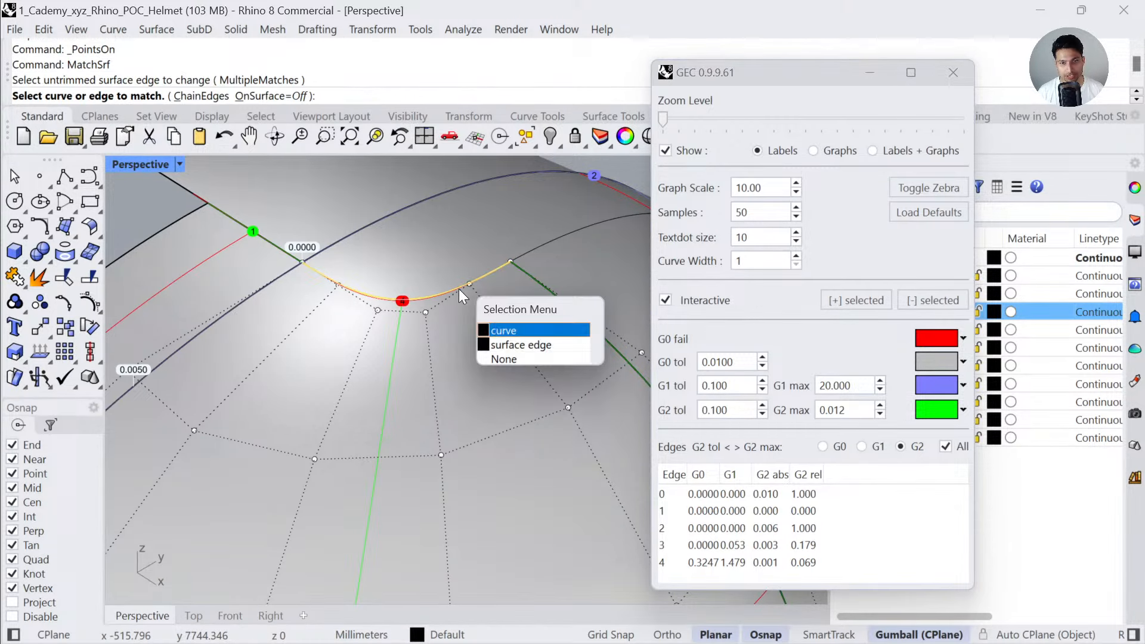
click(503, 344)
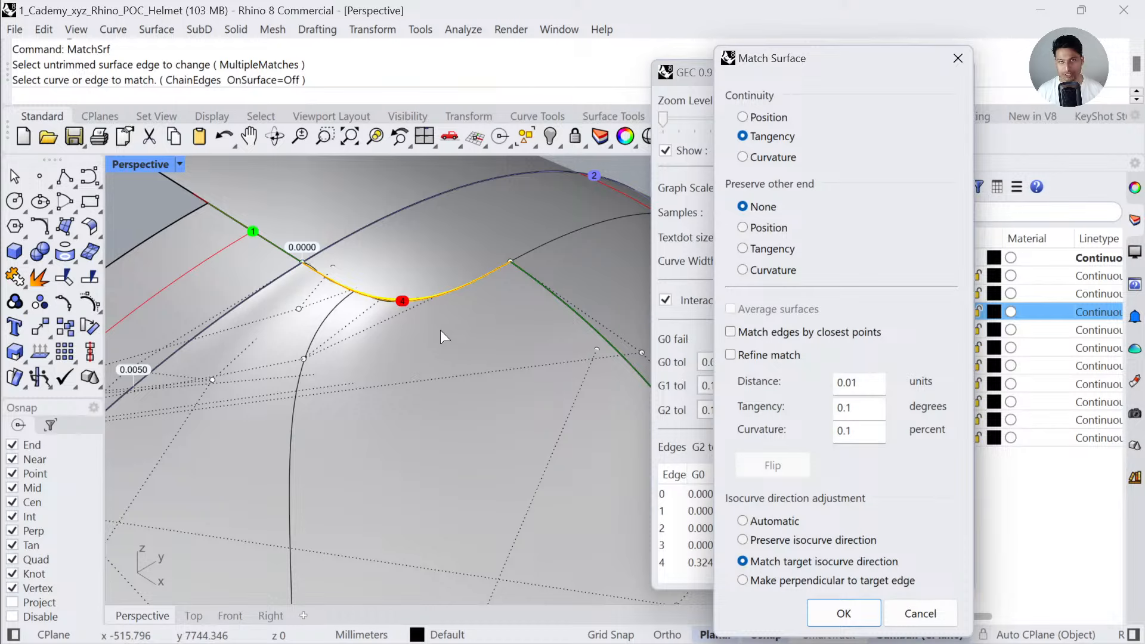
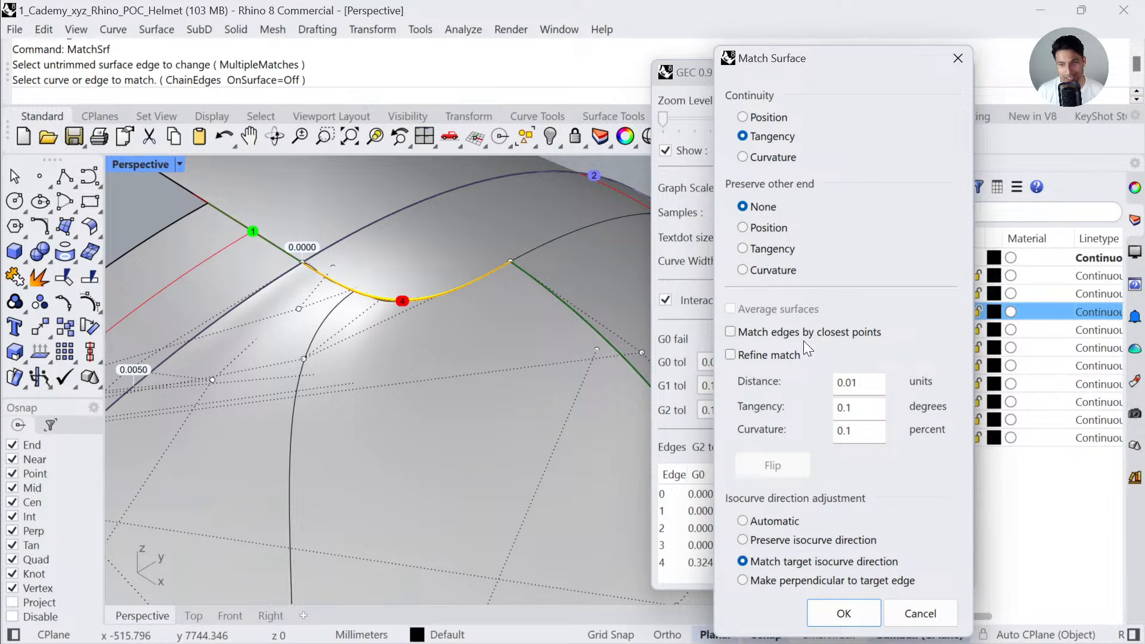
click(772, 331)
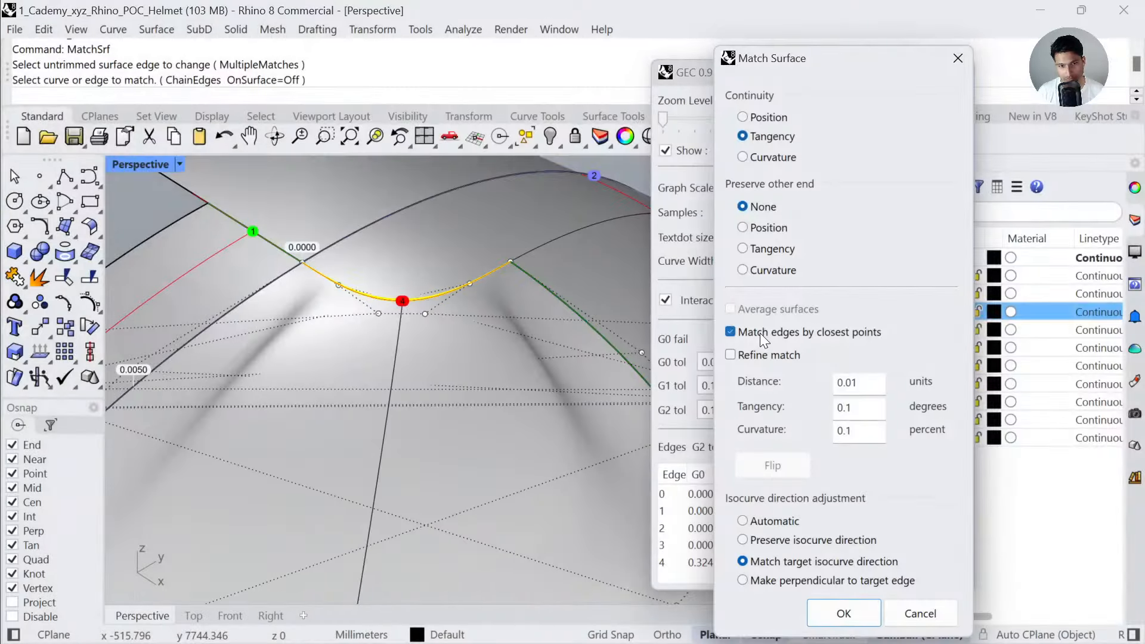
scroll(420, 305, down, 2)
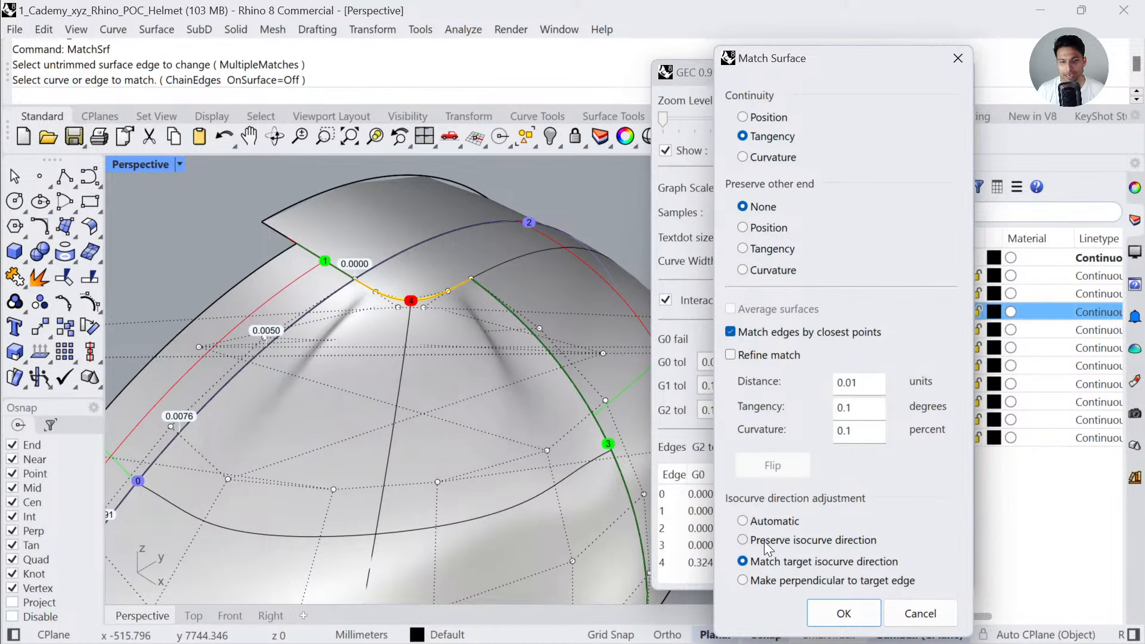
scroll(464, 314, up, 2)
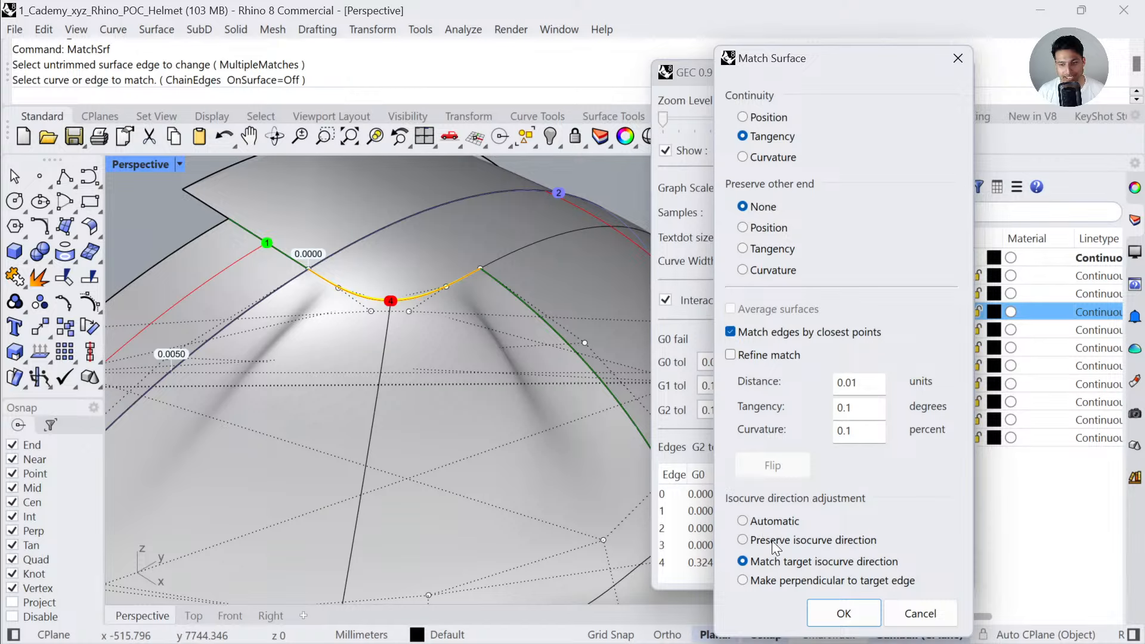
click(742, 540)
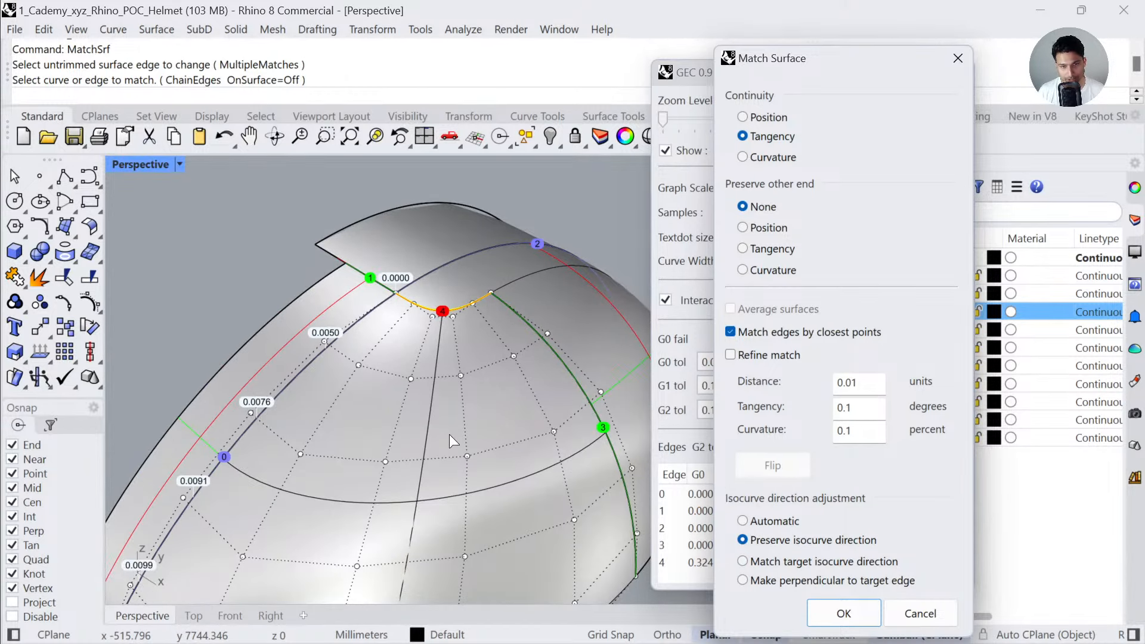
scroll(449, 440, up, 2)
scroll(449, 440, down, 1)
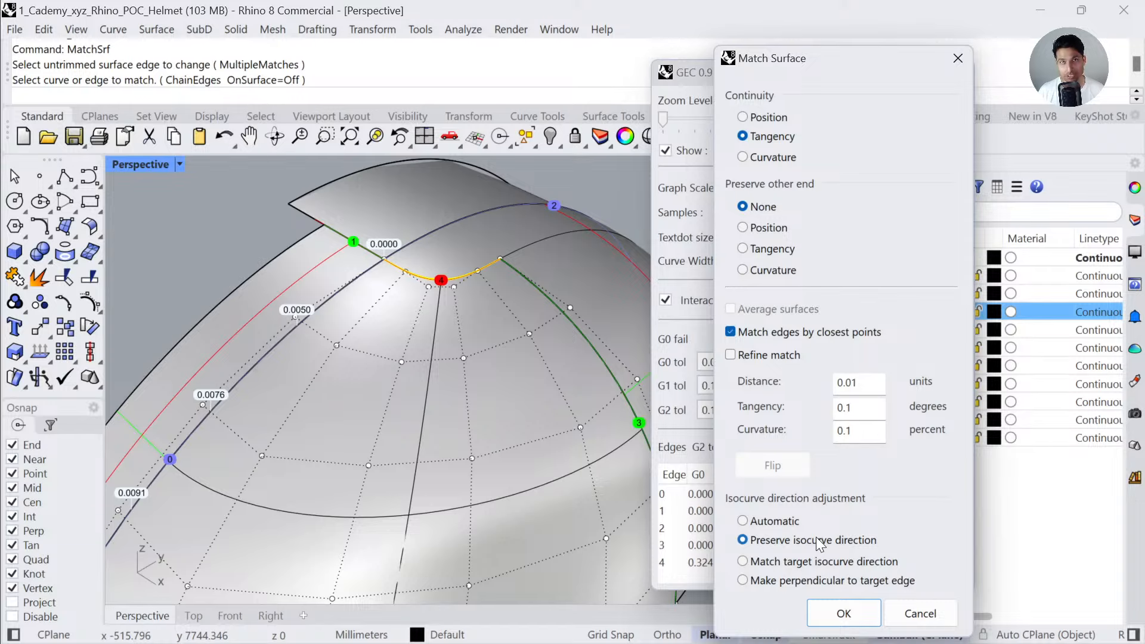
click(829, 613)
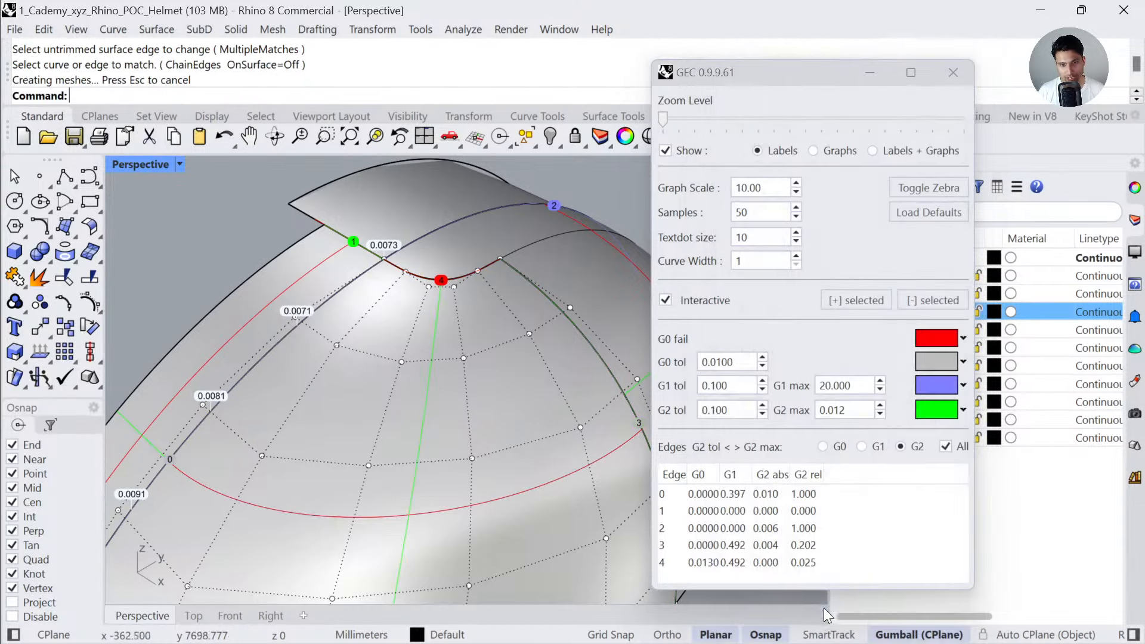
- Check the match against the neighbouring edges, undo the last surface match and clear the selection
right_drag(363, 338, 406, 351)
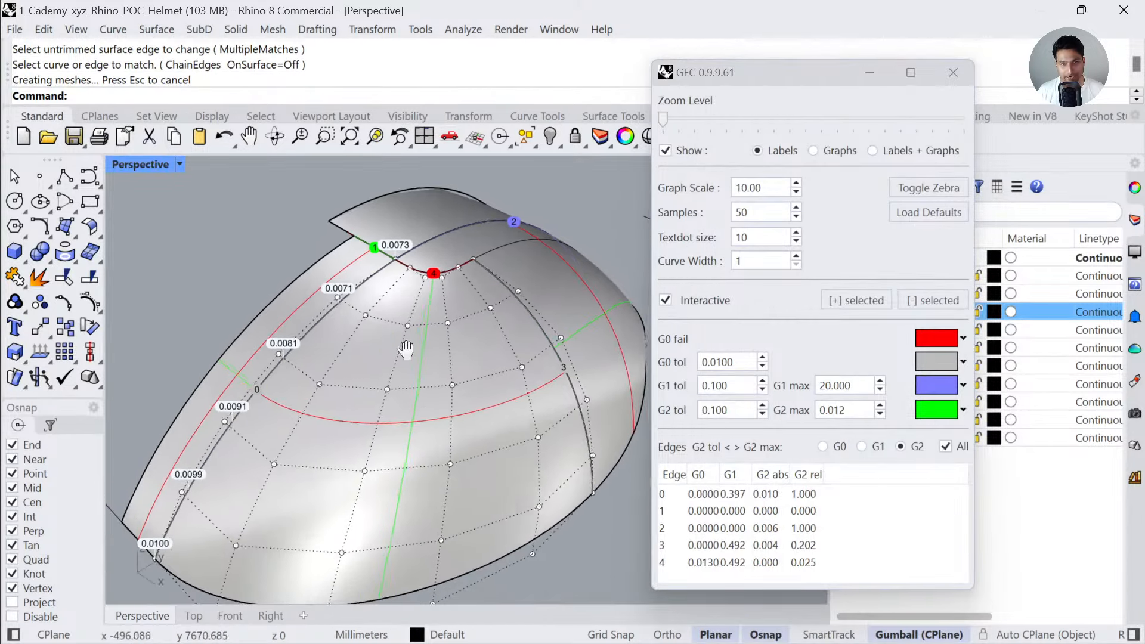
scroll(416, 281, up, 1)
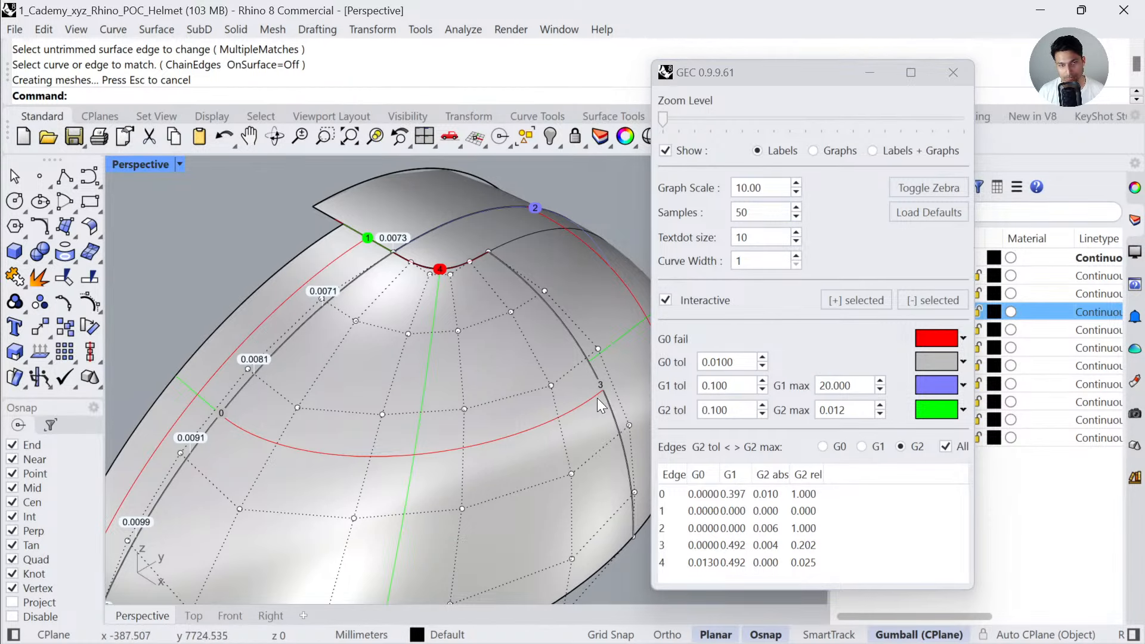
key(ctrl+z)
click(436, 389)
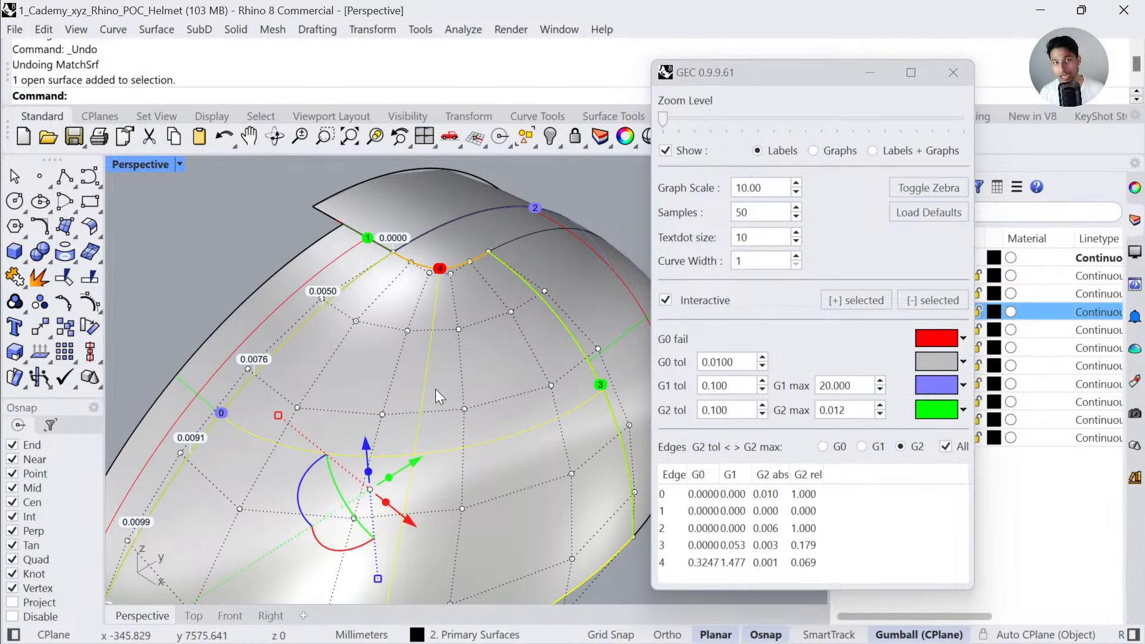
key(Escape)
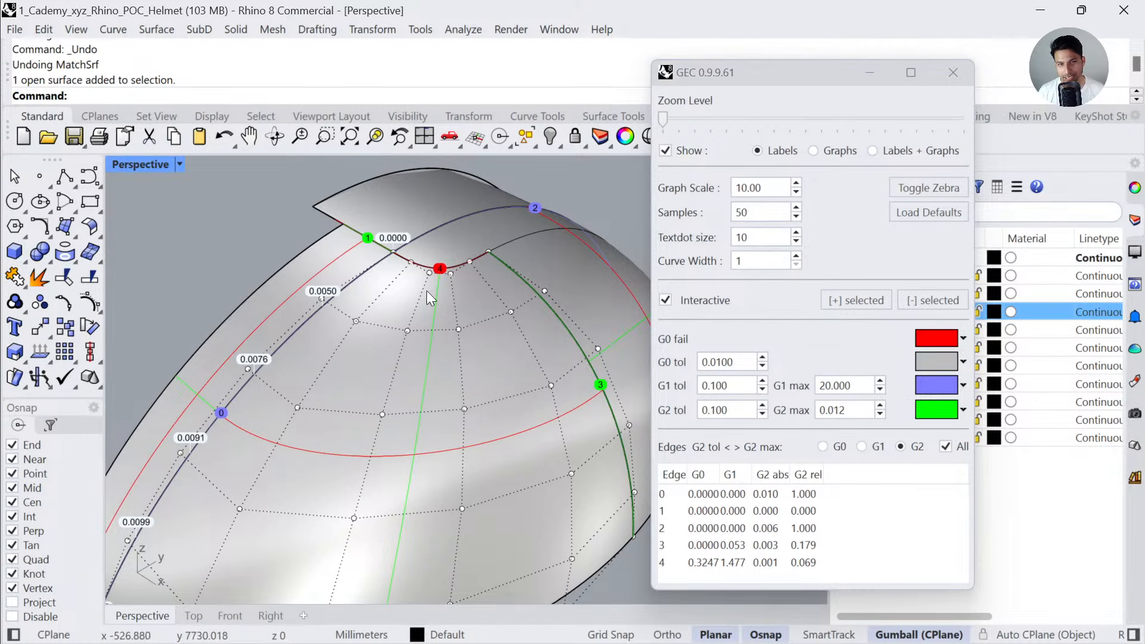
- Change the large side surface's degree to 7 in both the U and V directions
click(432, 376)
text(C)
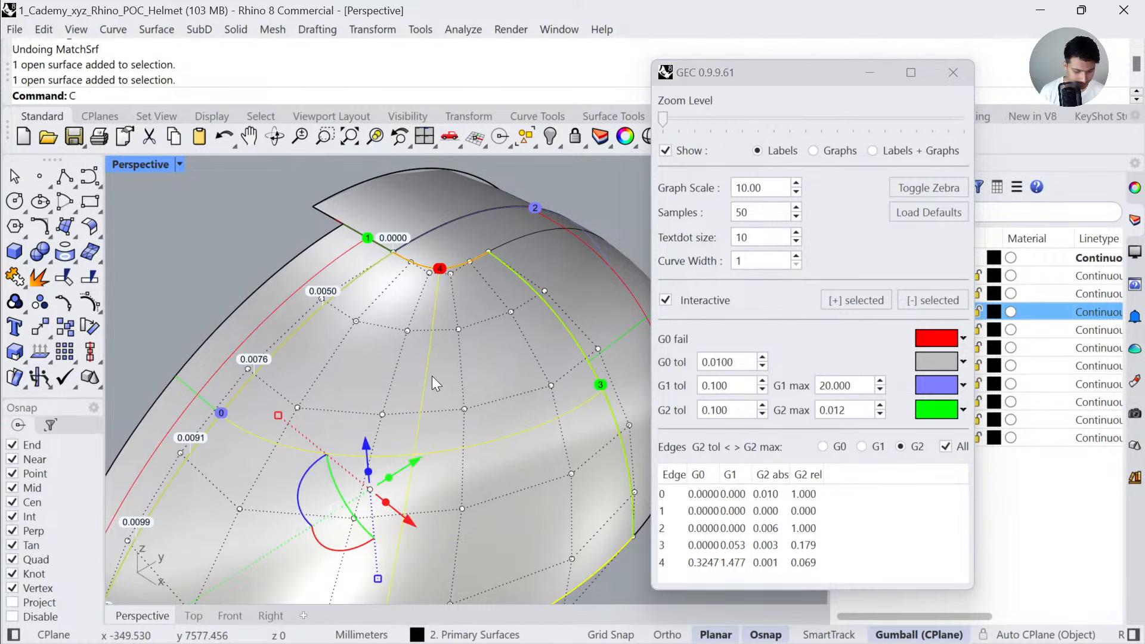
text(han)
key(Return)
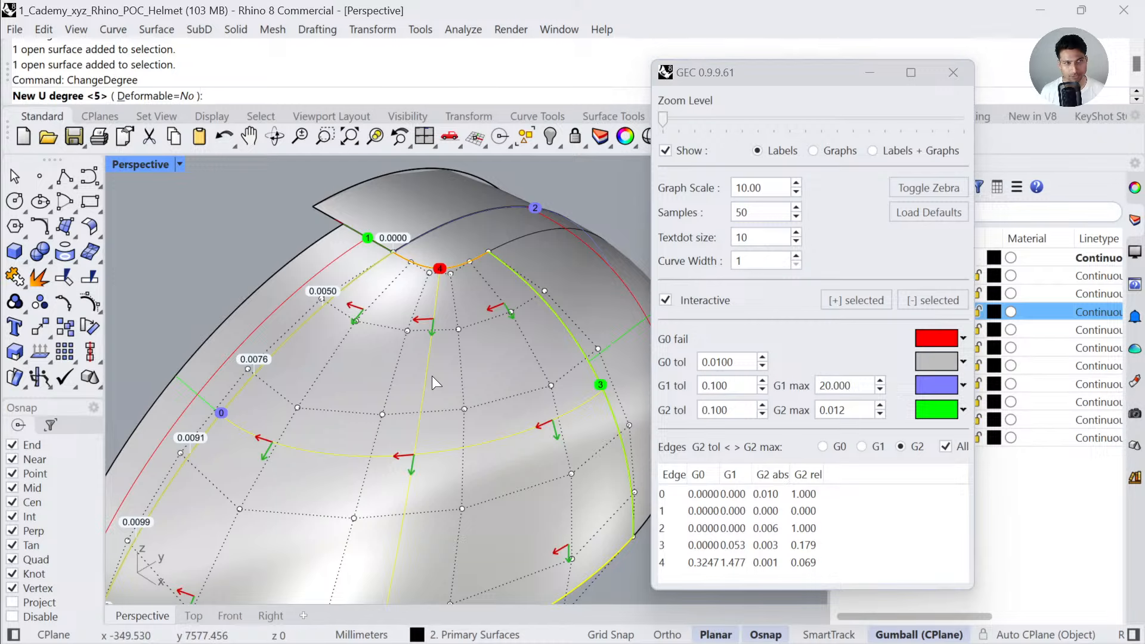
text(7)
key(Return)
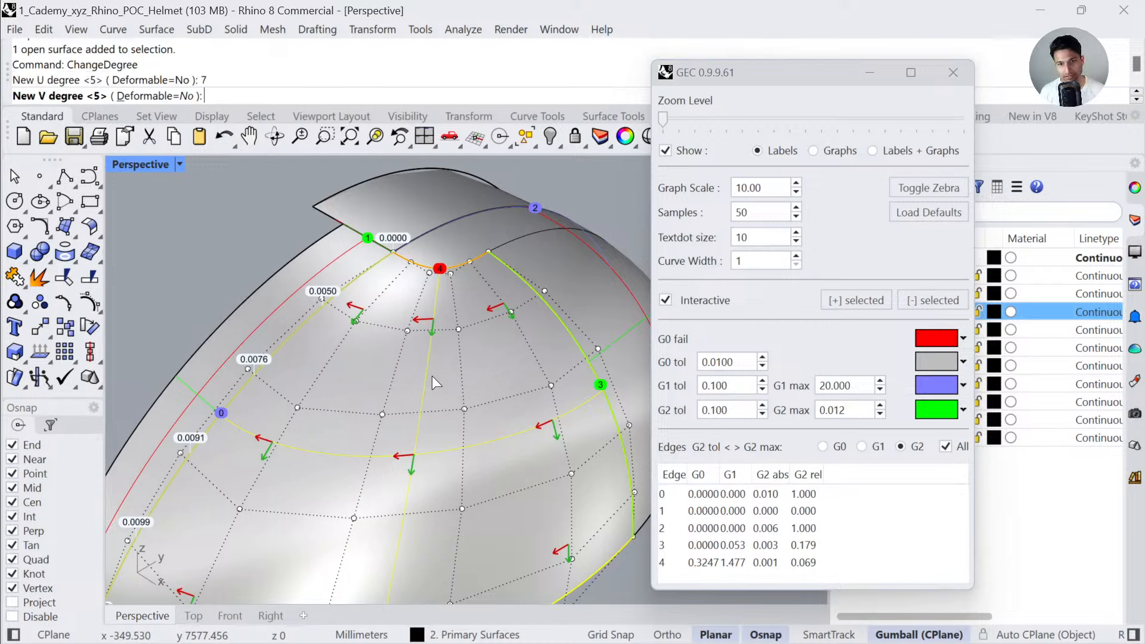
text(7)
key(Return)
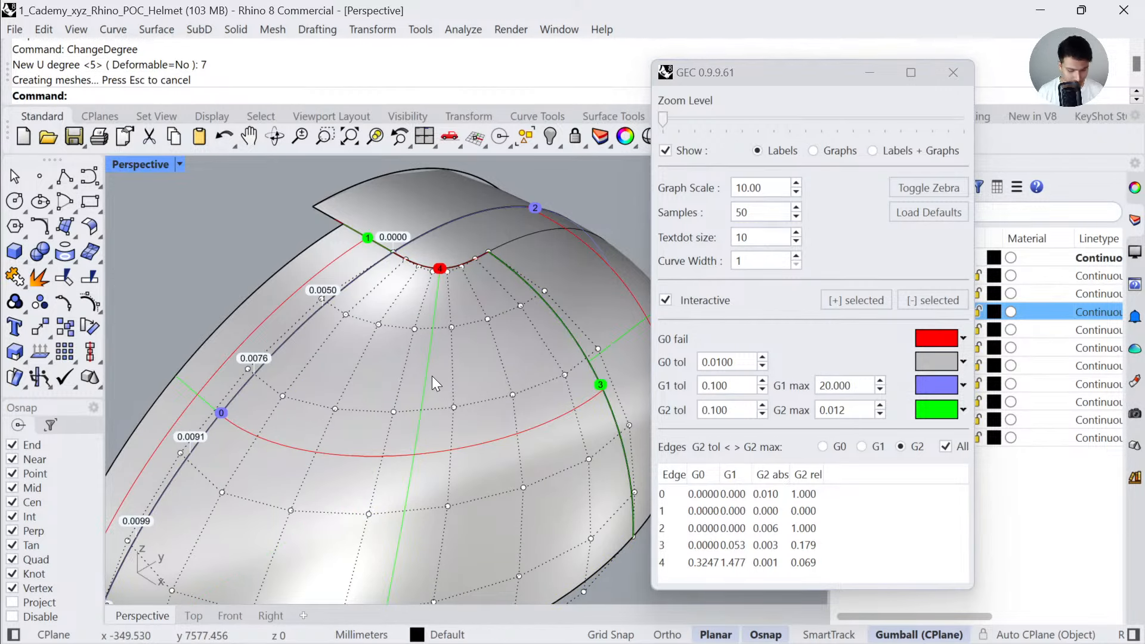
- Match the large side surface's edge 4 to the upper surface's edge with Tangency, Match edges by closest points and Preserve isocurve direction
text(MatchSrf)
key(Return)
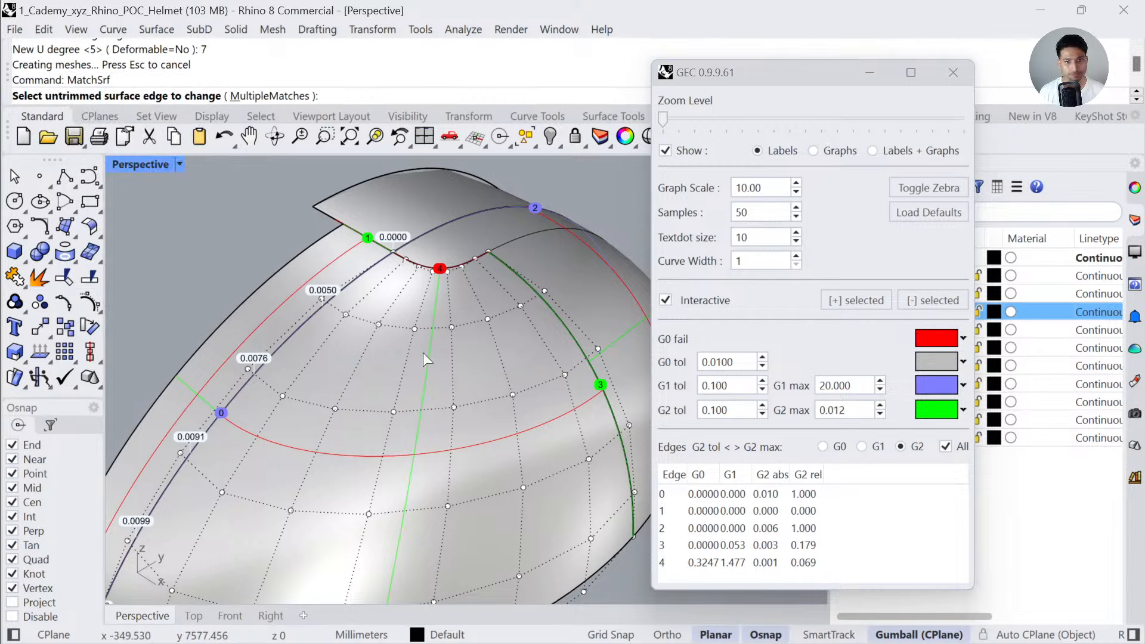
click(471, 260)
click(471, 260)
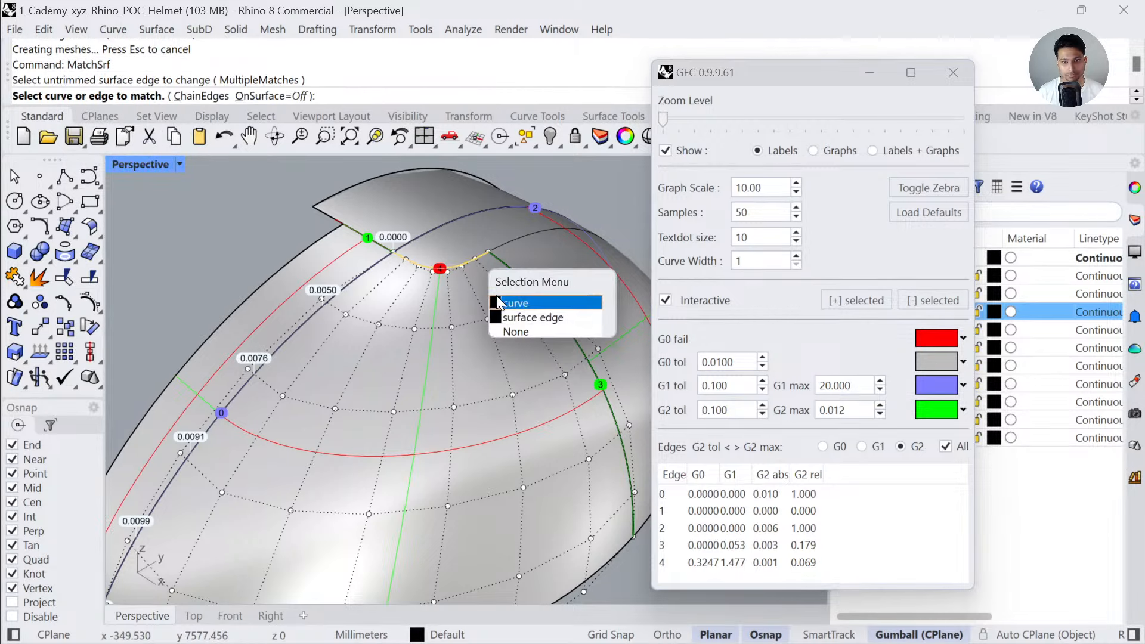
click(519, 317)
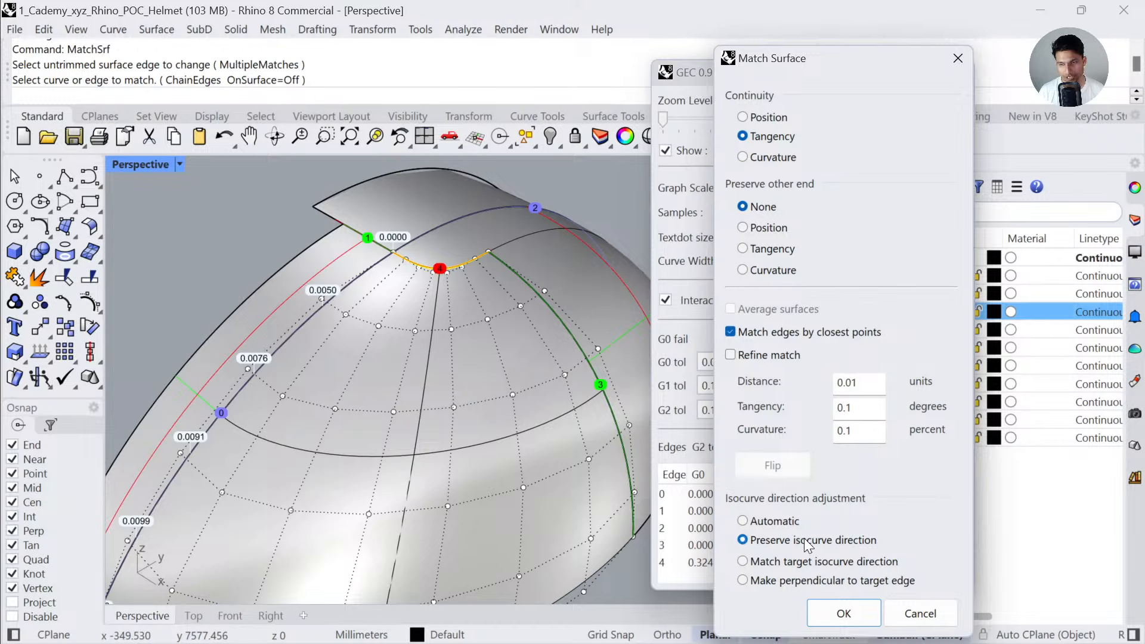
click(842, 613)
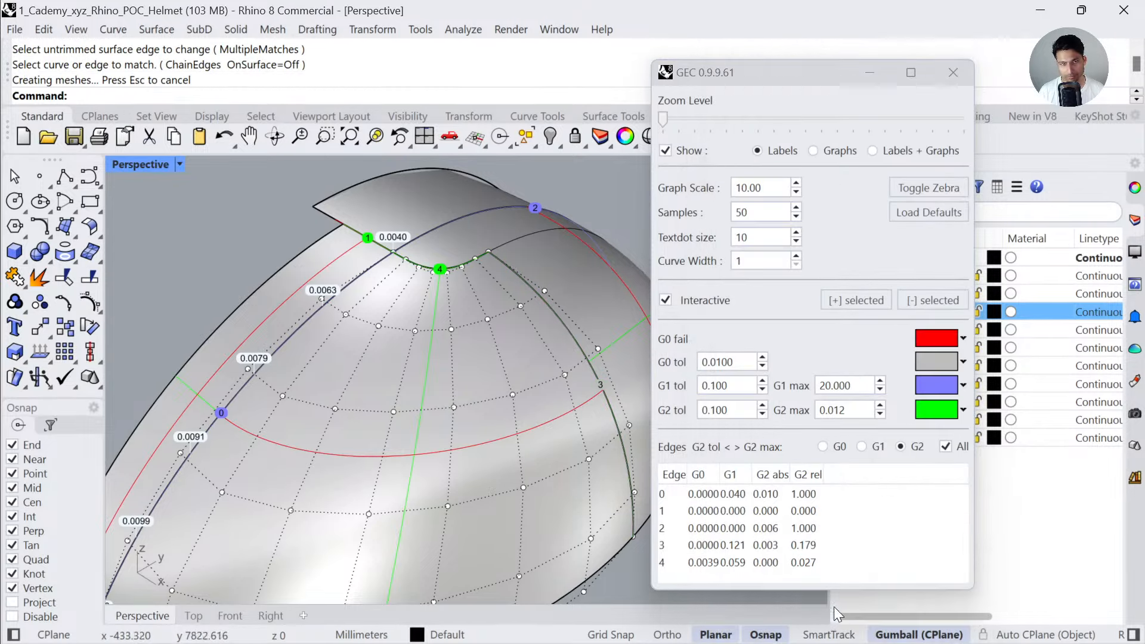
- Match the large side surface's edge 3 to the adjoining surface's edge with Tangency and Match target isocurve direction, without matching by closest points
scroll(296, 359, down, 2)
right_drag(431, 399, 426, 370)
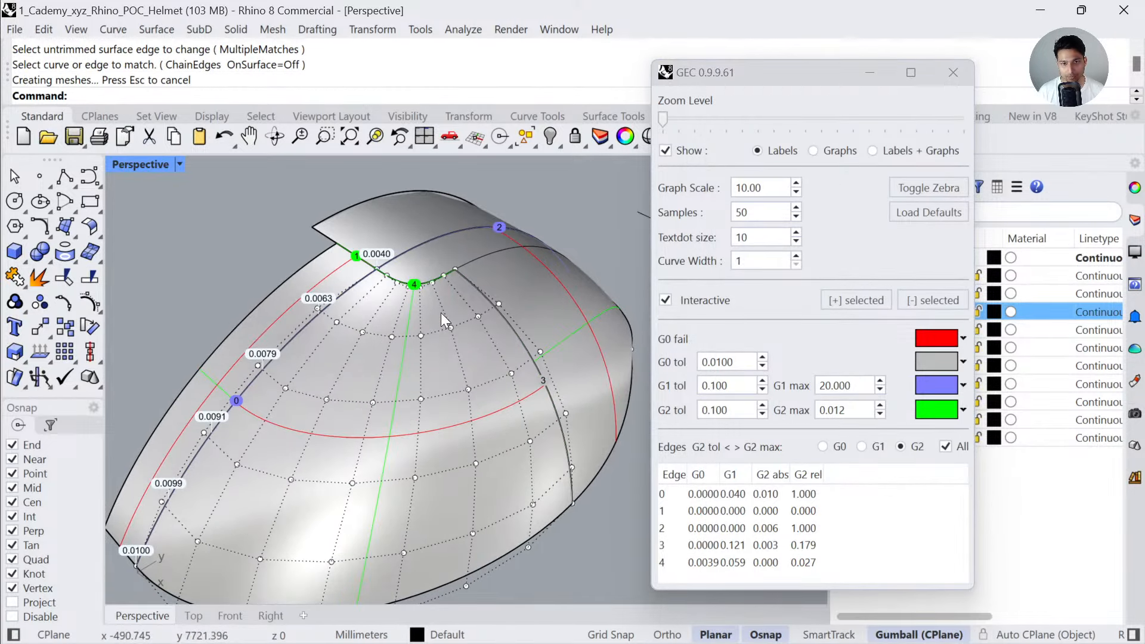
scroll(442, 313, up, 2)
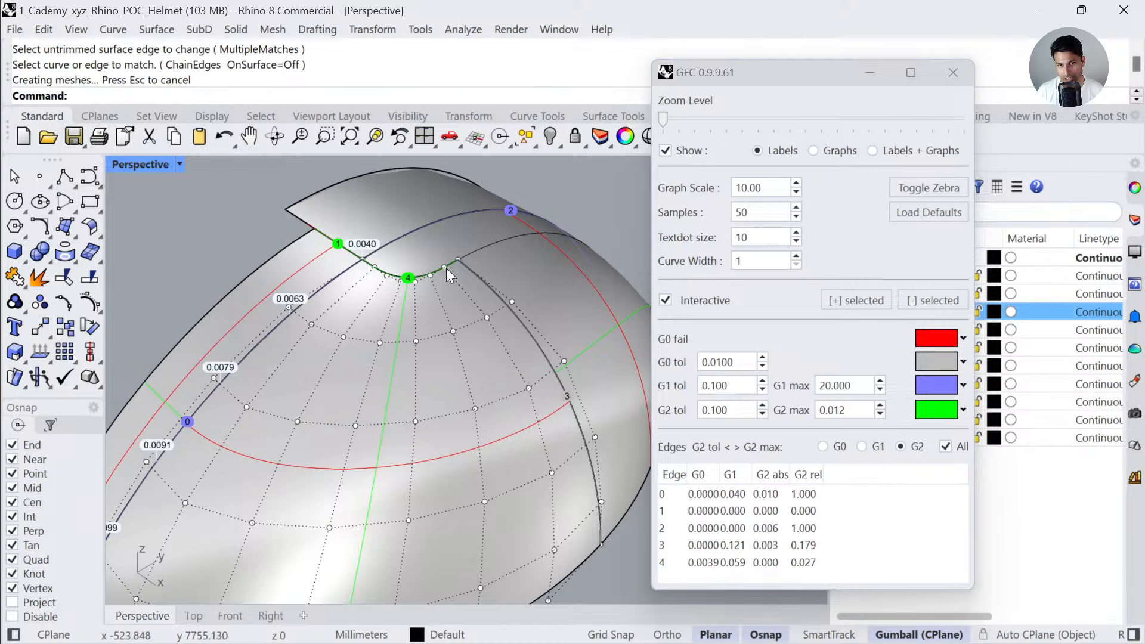
key(Return)
click(599, 516)
click(601, 525)
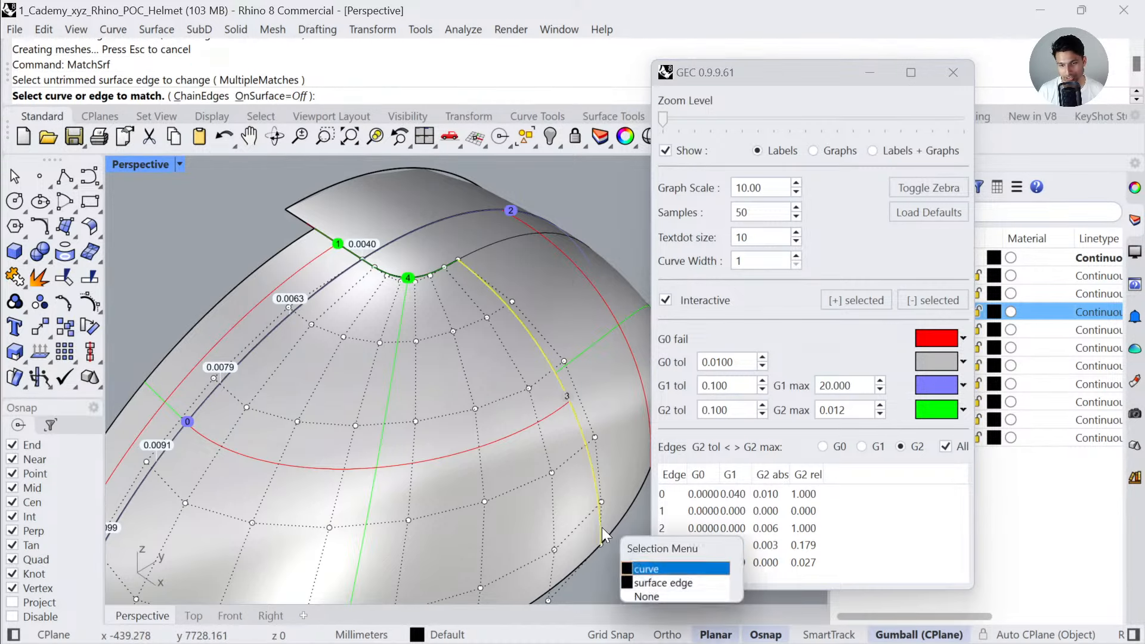
click(629, 582)
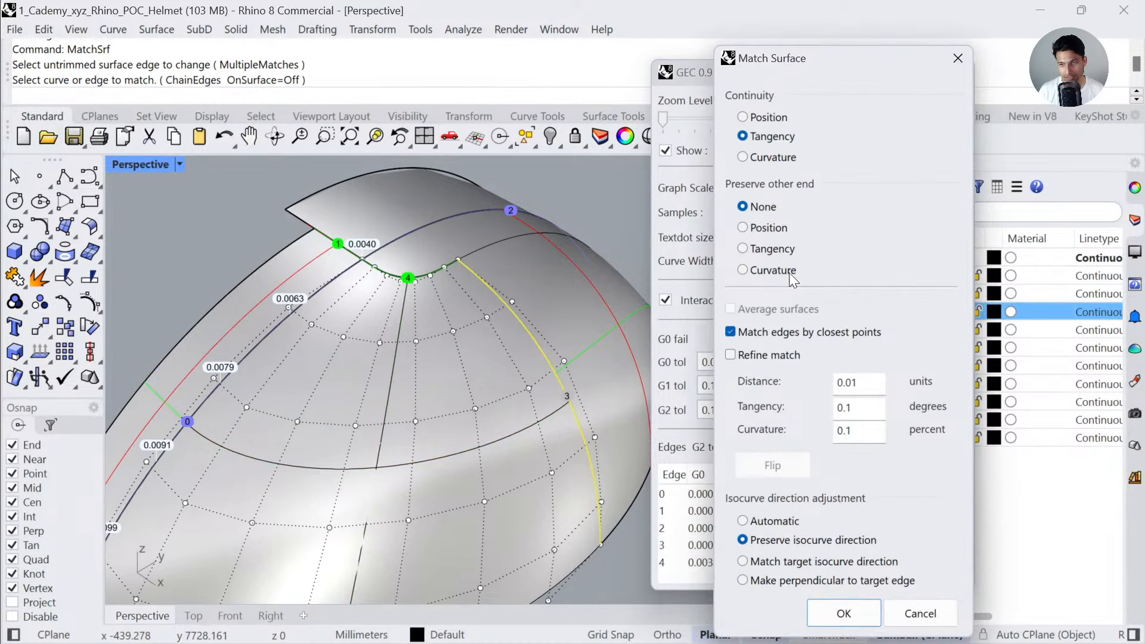
click(771, 332)
click(768, 562)
click(843, 613)
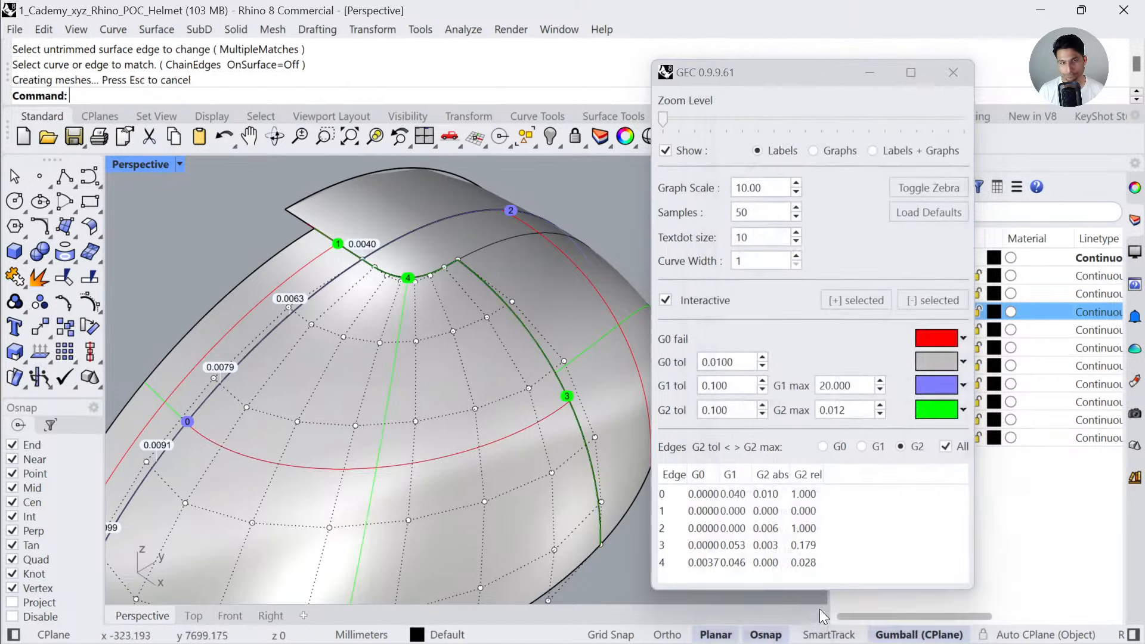
- Try to run GlobalEdgeContinuity on the large side surface and its neighbouring surfaces in the middle helmet copy
scroll(477, 370, down, 5)
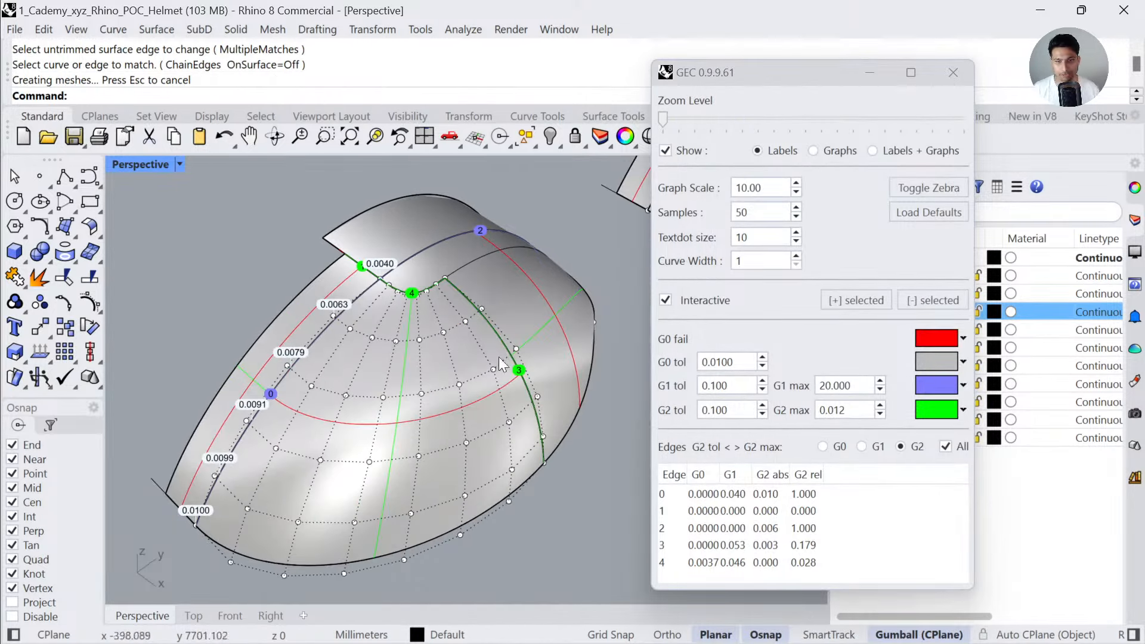
scroll(447, 359, down, 5)
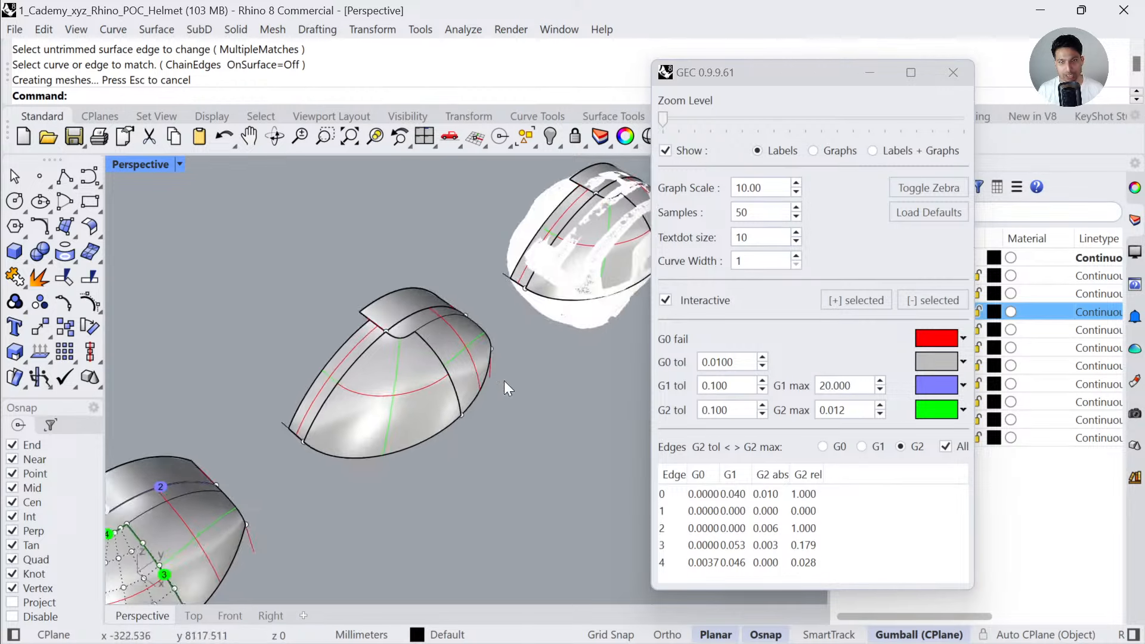
scroll(349, 391, up, 2)
click(367, 382)
click(313, 458)
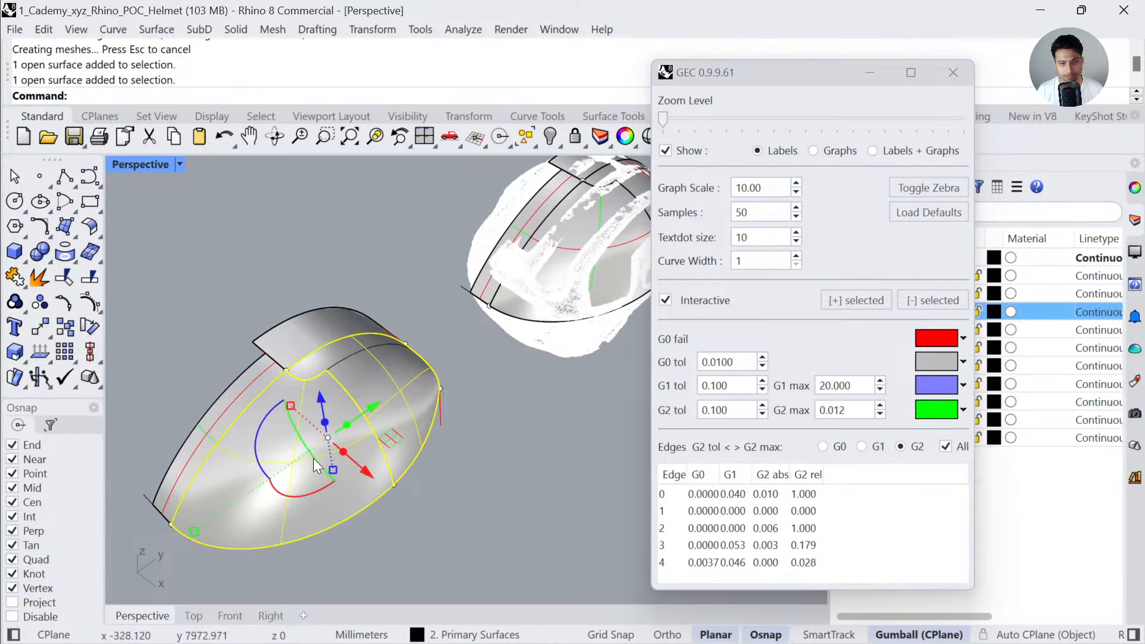
key(ctrl+shift+e)
shift+click(311, 348)
shift+click(418, 217)
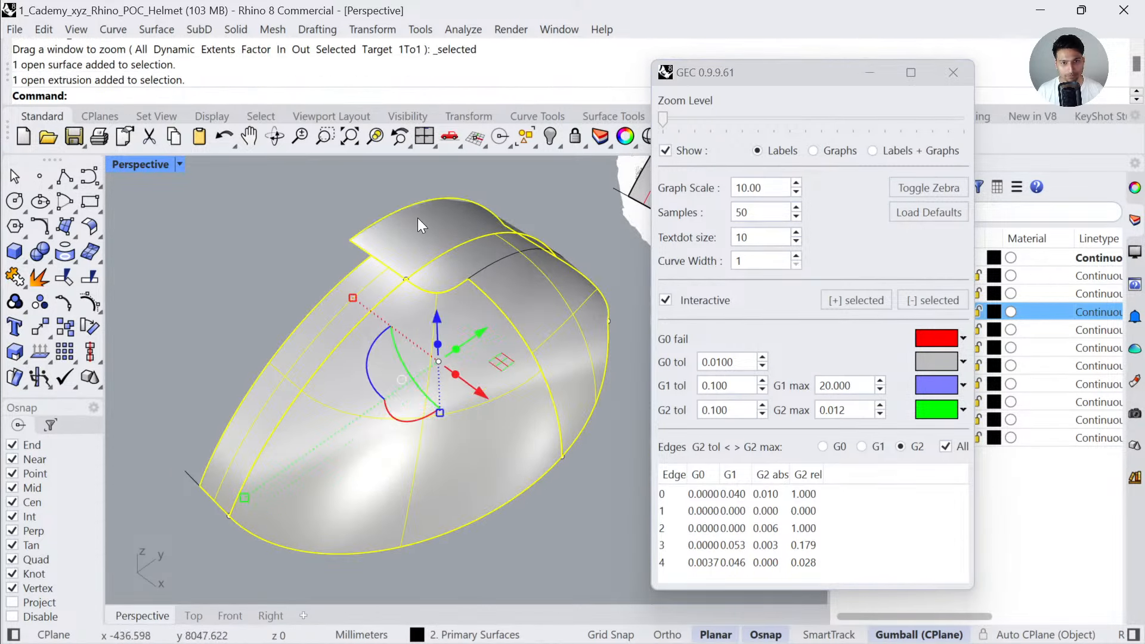
text(GlobalEdgeContinuity)
key(Return)
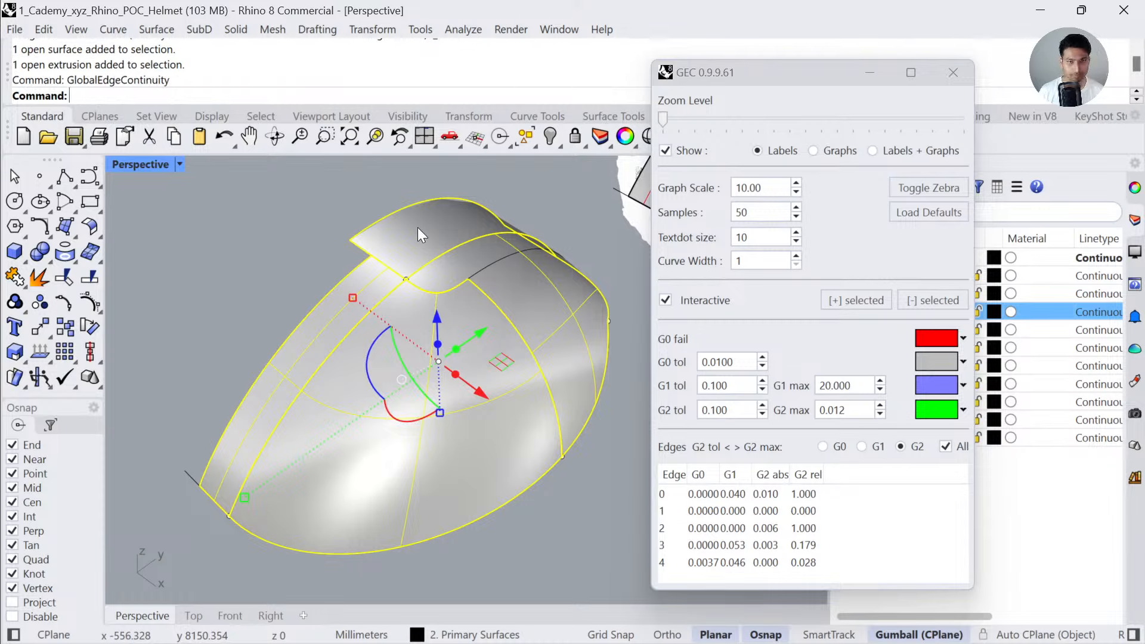
- Run GlobalEdgeContinuity again on the same helmet copy's large side surface, its adjoining surfaces and the centre strip
scroll(418, 268, down, 5)
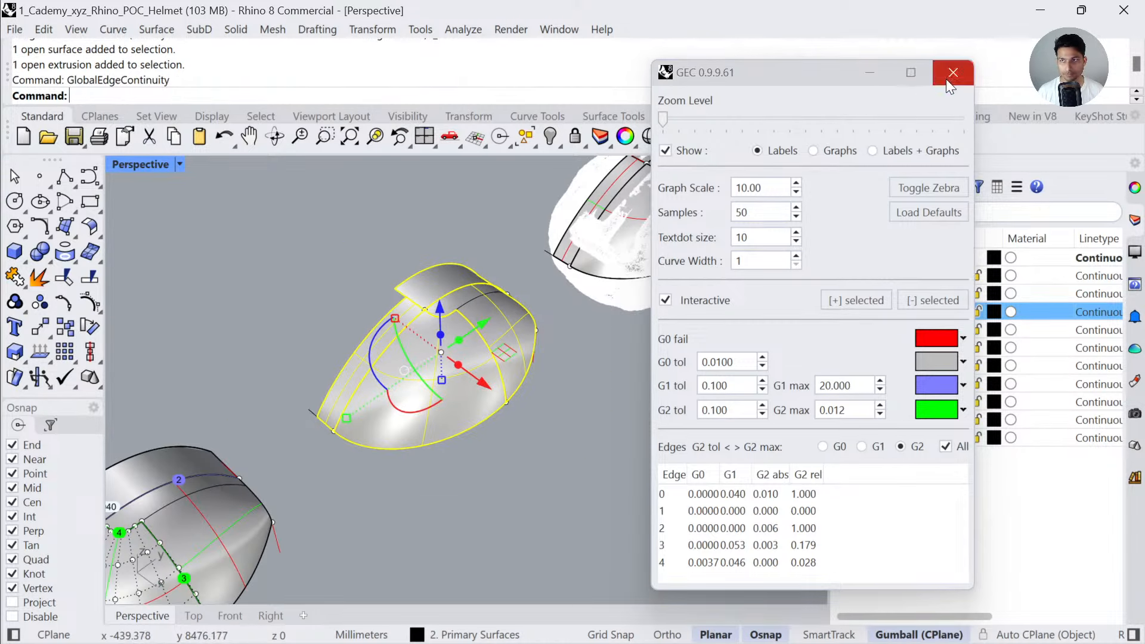
click(951, 73)
click(574, 453)
scroll(478, 355, up, 4)
click(454, 357)
shift+click(479, 281)
shift+click(434, 247)
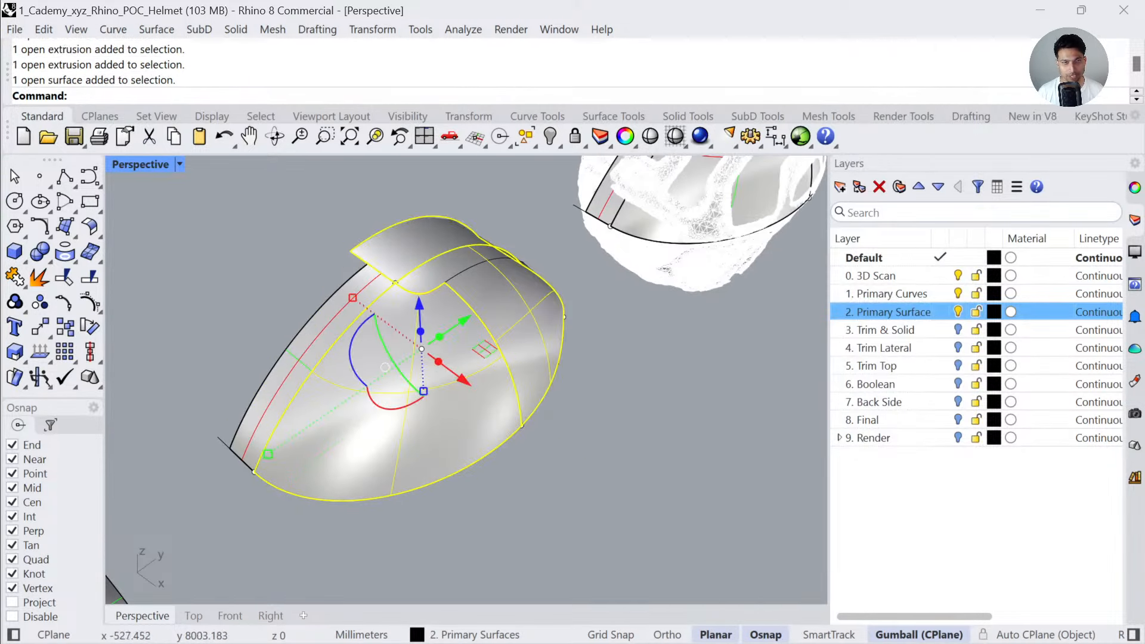
shift+click(351, 310)
right_click(377, 324)
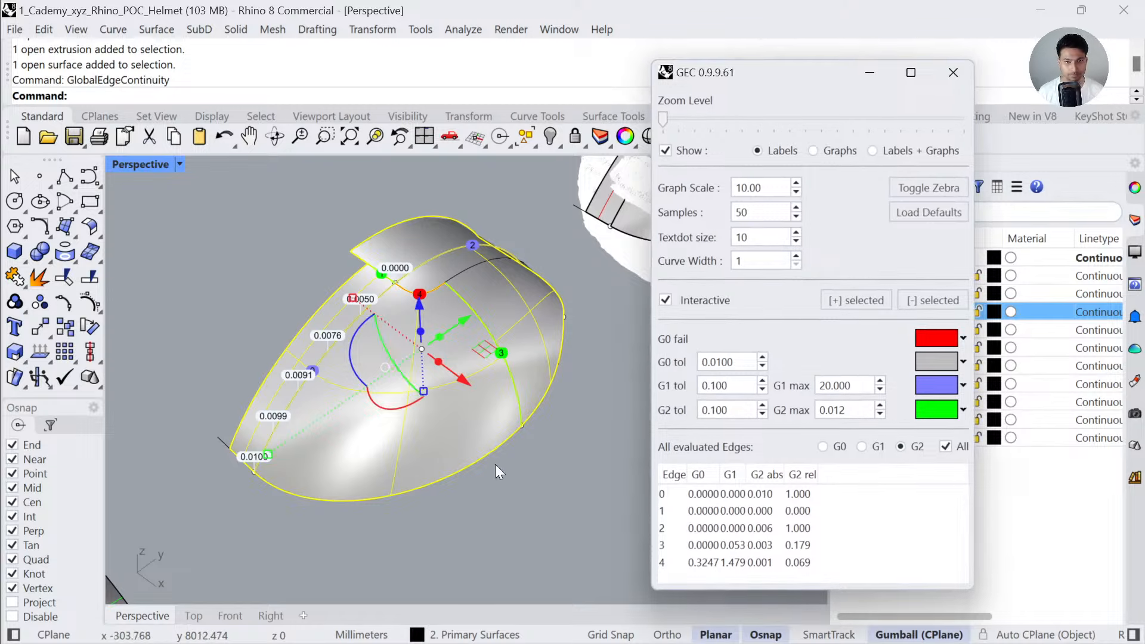
- Run GlobalEdgeContinuity on all surfaces of the separate helmet copy that has no scan mesh over it
scroll(459, 330, down, 5)
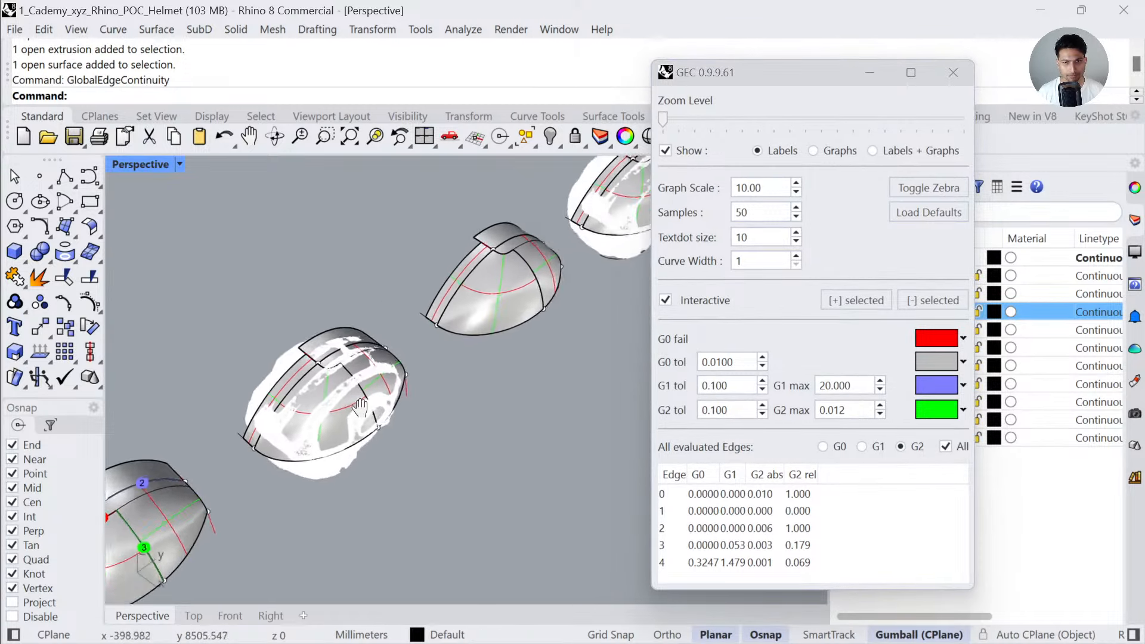
scroll(440, 337, up, 3)
click(487, 284)
click(476, 298)
shift+click(502, 300)
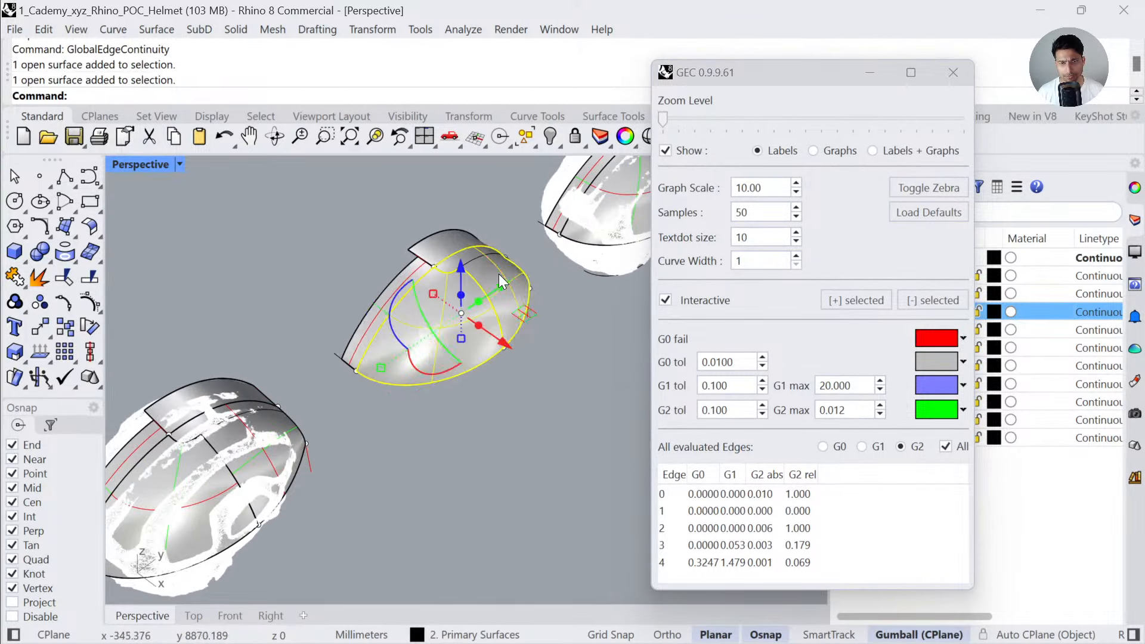
key(F4)
click(953, 72)
drag(546, 473, 376, 264)
text(GlobalEdgeContinuity)
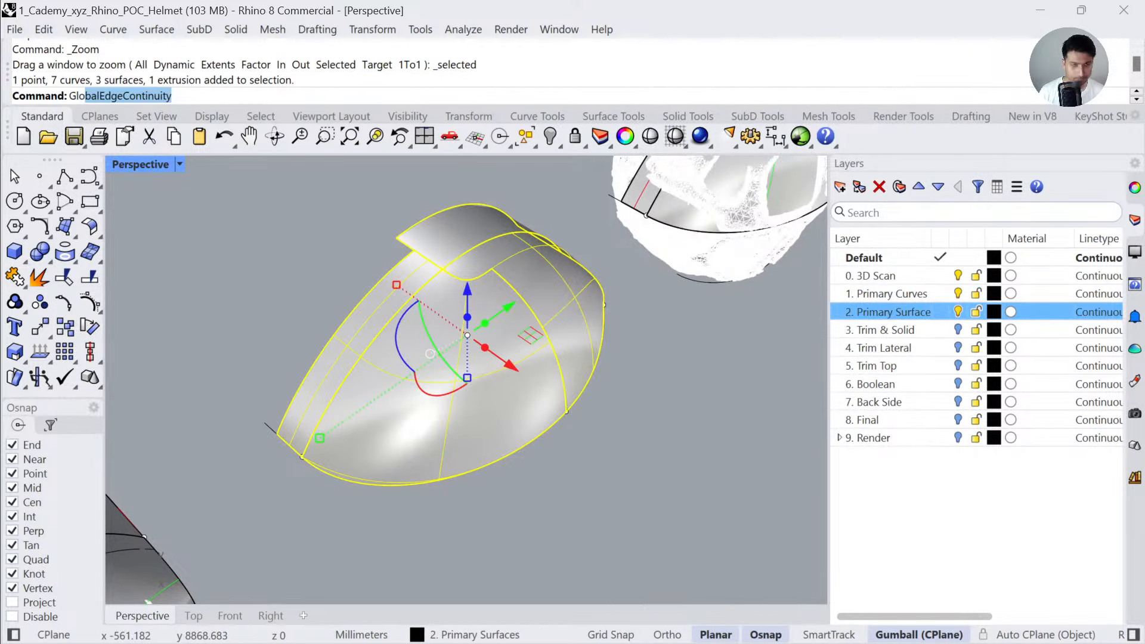
key(Return)
- Deselect the helmet geometry and examine the continuity labels along the large side surface's edges
click(463, 471)
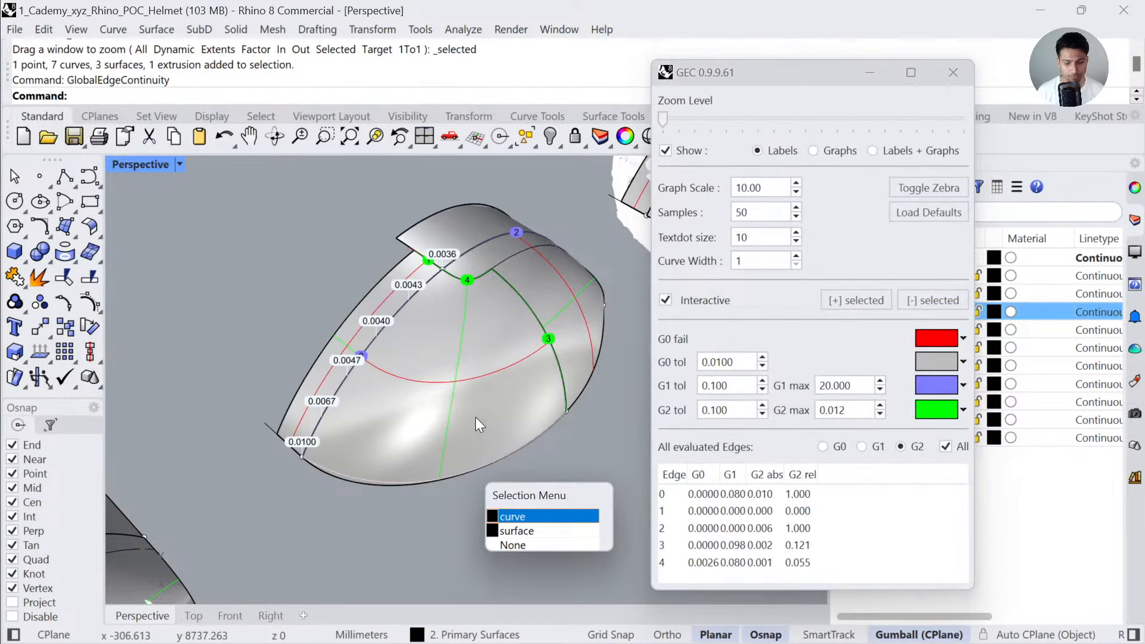
click(391, 480)
click(561, 495)
right_drag(561, 495, 518, 434)
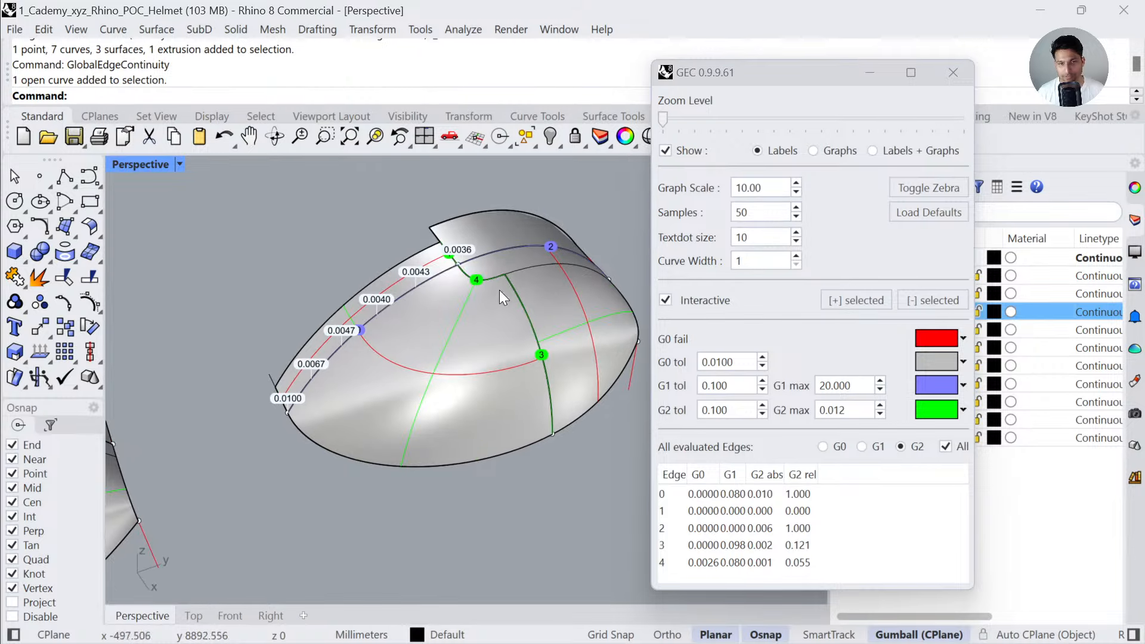
click(487, 281)
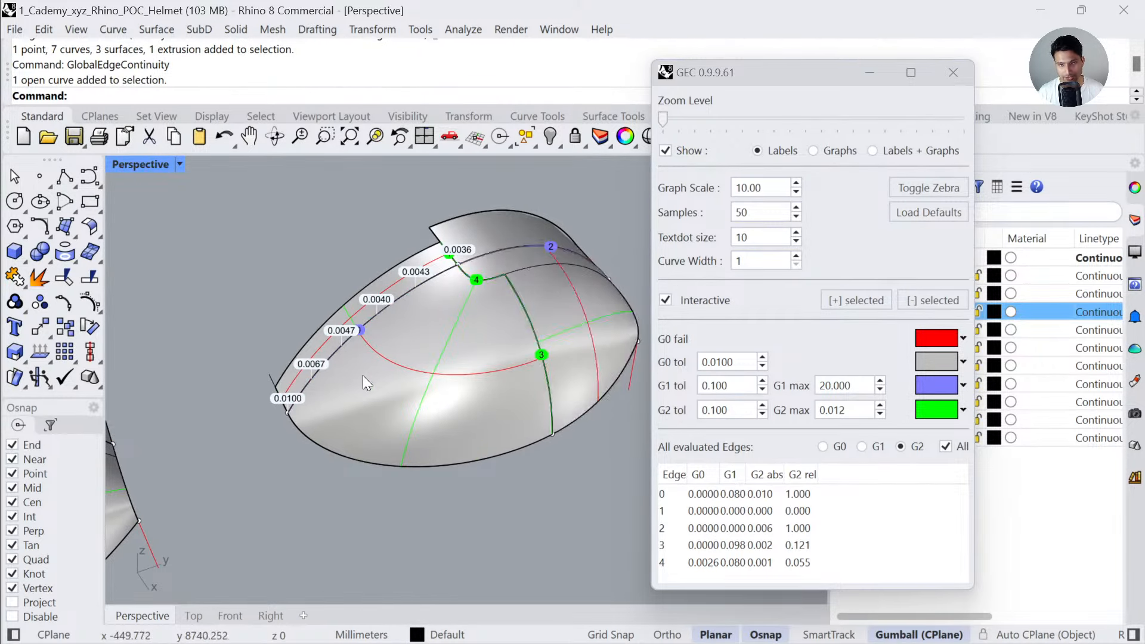
- Select the upper profile curve on the helmet copy covered by the scan mesh and scale it down in one direction
scroll(363, 375, down, 5)
right_drag(408, 393, 345, 306)
click(212, 263)
click(263, 305)
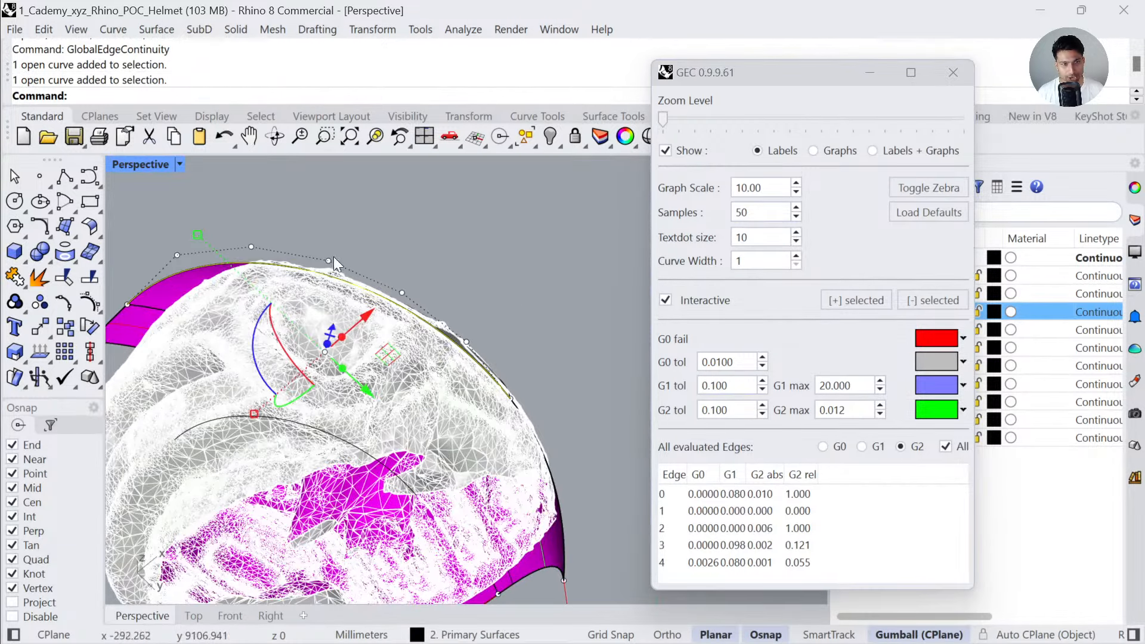
right_drag(324, 350, 292, 280)
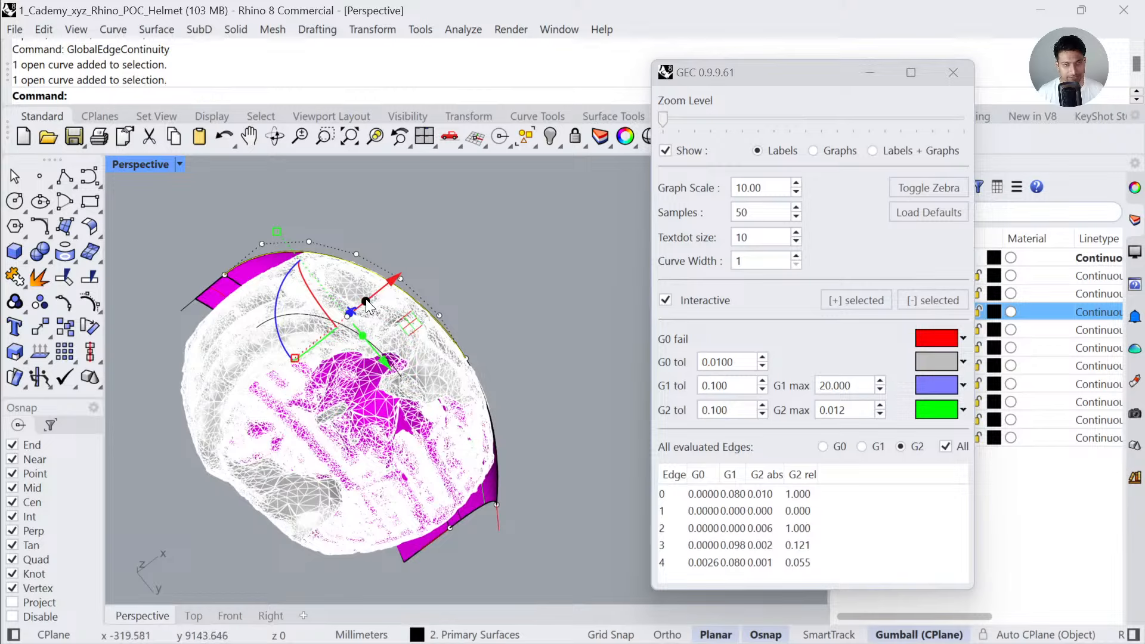
drag(277, 232, 312, 273)
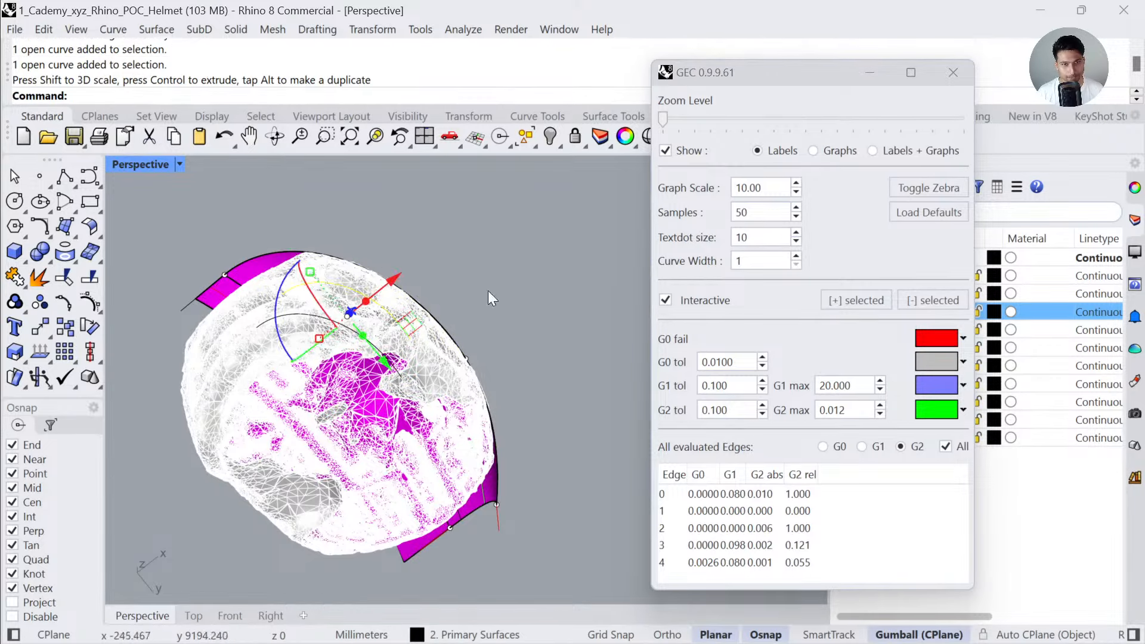
- Undo the last gumball move and scaling of the lower side curve, and deselect it
right_drag(487, 291, 463, 407)
drag(333, 282, 352, 405)
click(392, 487)
right_drag(469, 465, 449, 416)
key(ctrl+z)
scroll(405, 477, down, 3)
scroll(415, 478, up, 2)
key(ctrl+z)
click(448, 483)
- Loft a side surface between the lower side curve and the lower edge curve of the helmet's top surface
text(loft)
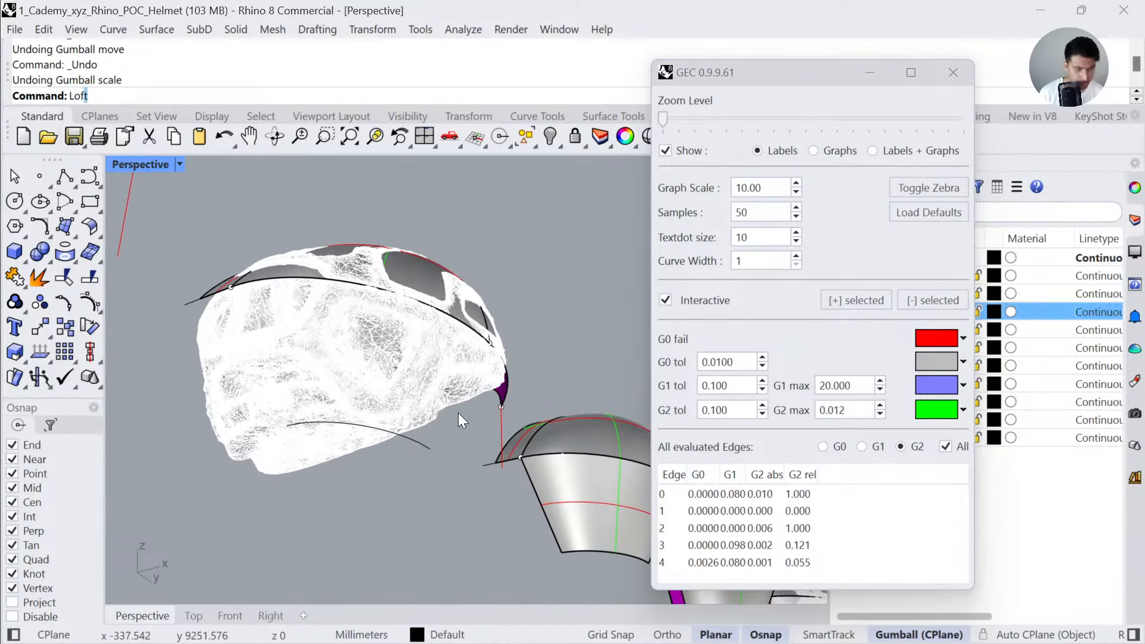
key(Return)
click(287, 427)
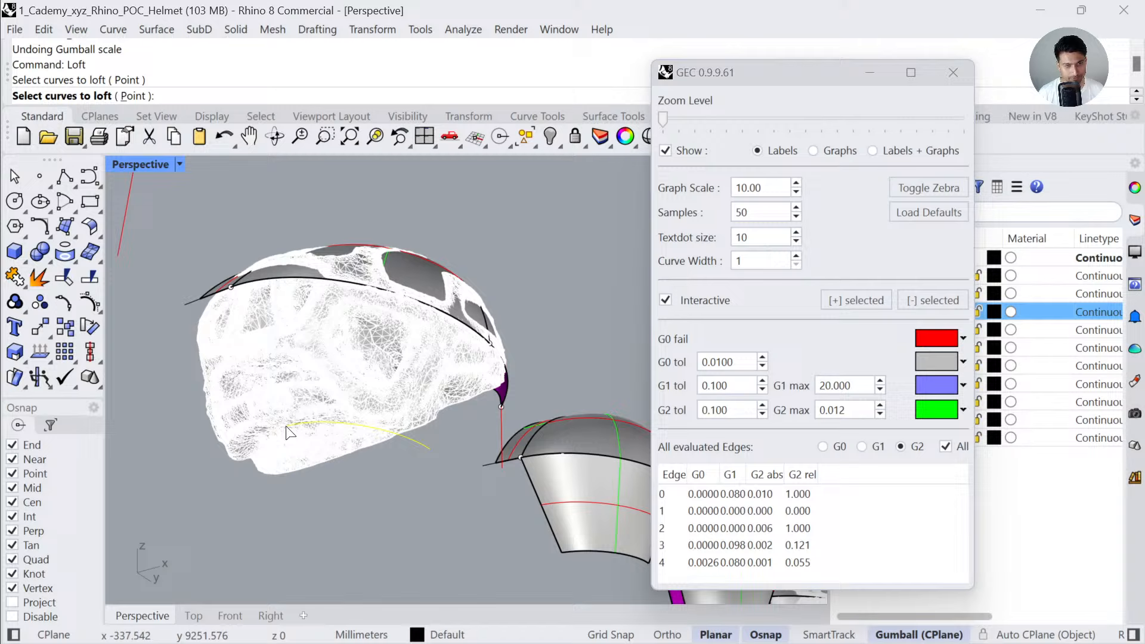
click(251, 295)
key(Return)
key(Return)
click(366, 330)
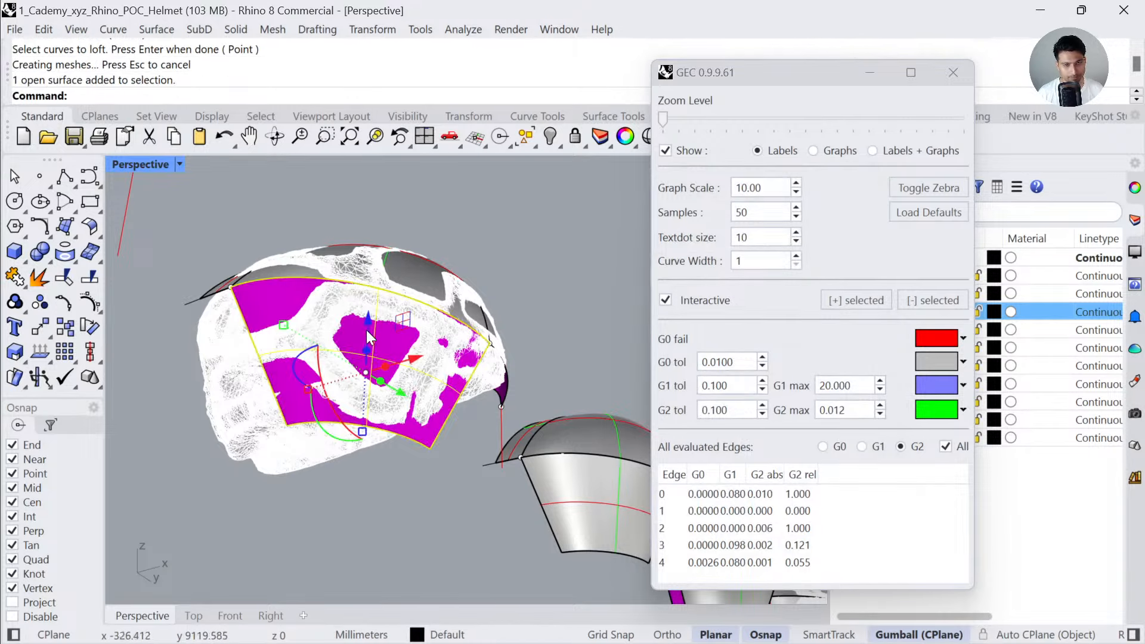
- Show the control points of the side surface on the next construction stage of the helmet
right_drag(366, 330, 392, 477)
click(492, 518)
text(zs)
key(Return)
key(Escape)
scroll(385, 455, up, 8)
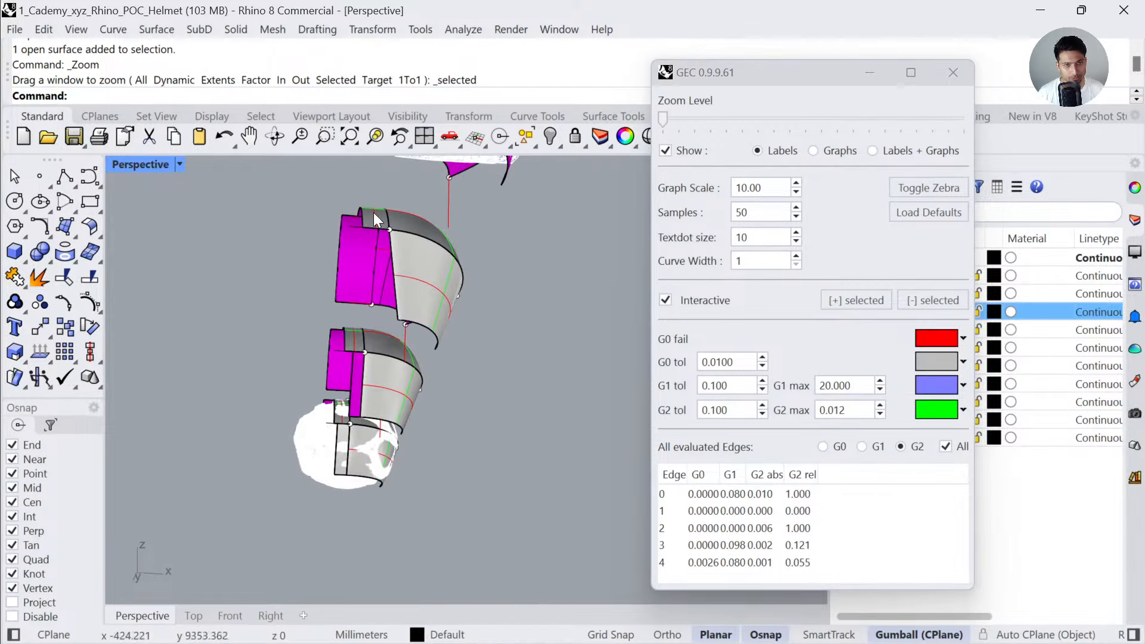
right_drag(357, 485, 363, 422)
scroll(364, 423, down, 5)
scroll(403, 242, up, 6)
click(417, 246)
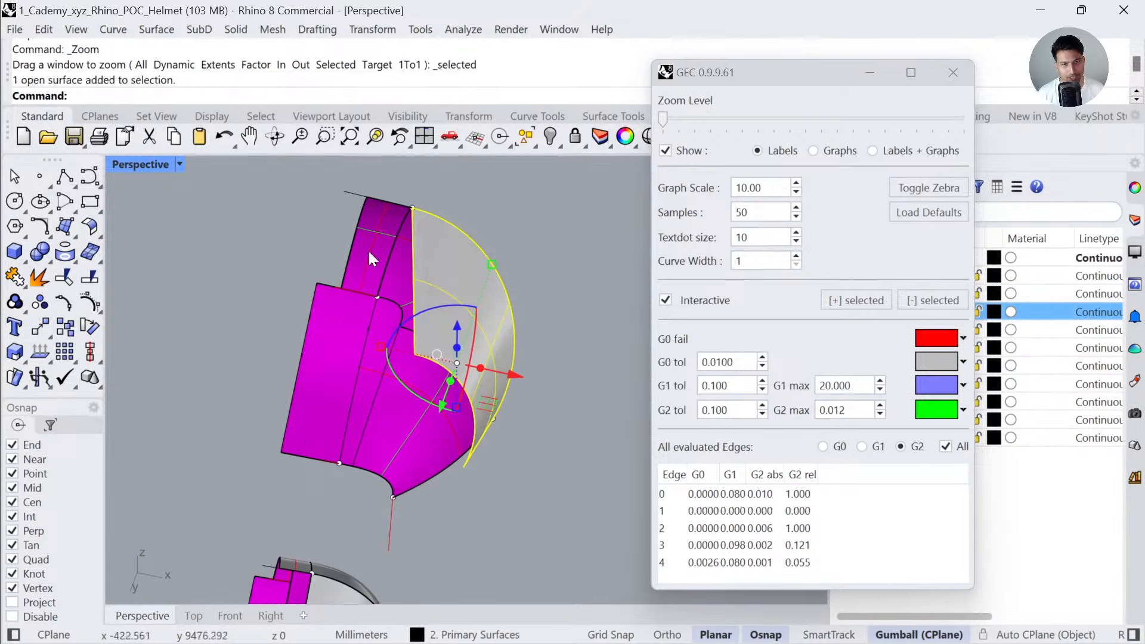
click(72, 302)
scroll(412, 228, up, 3)
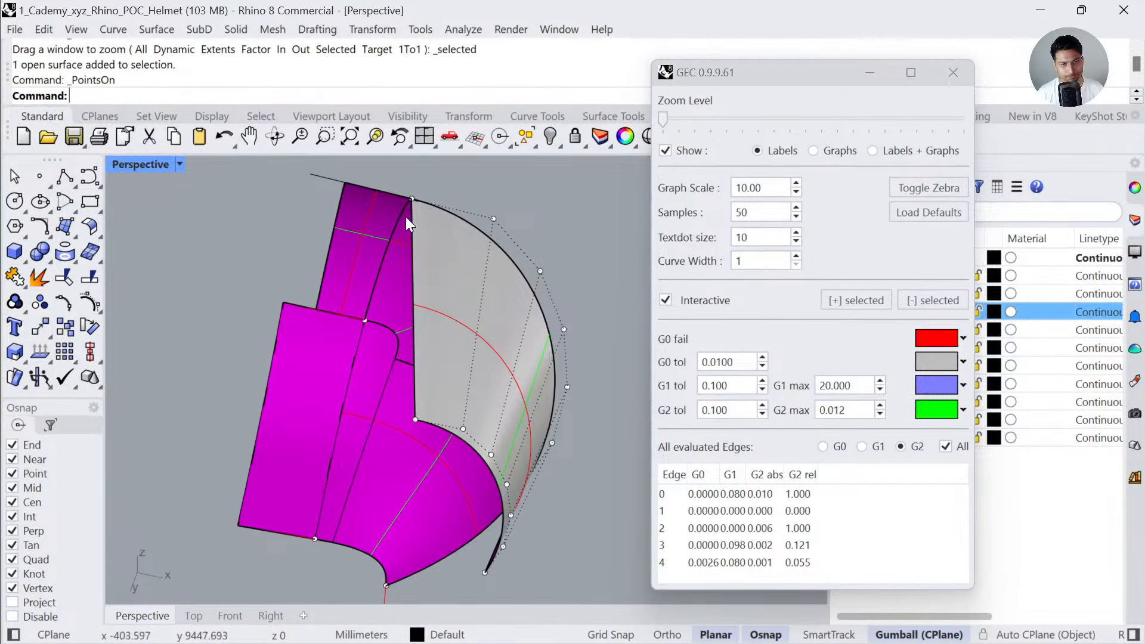
- Duplicate the straight end edge of the side surface as a curve
text(DupEdge)
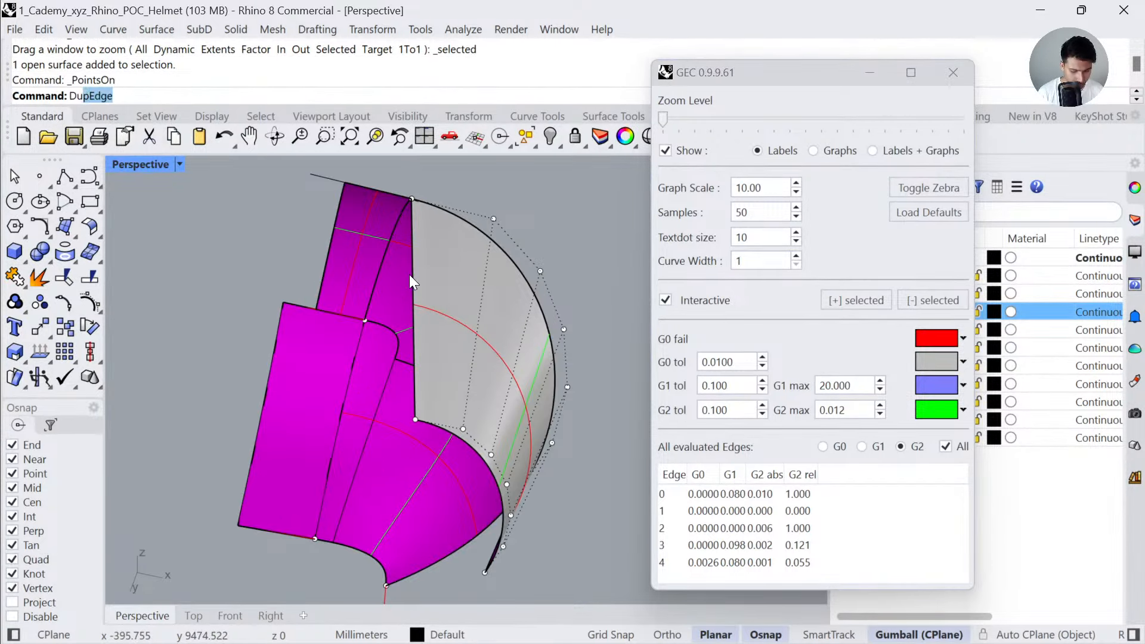
key(Return)
click(409, 274)
key(Return)
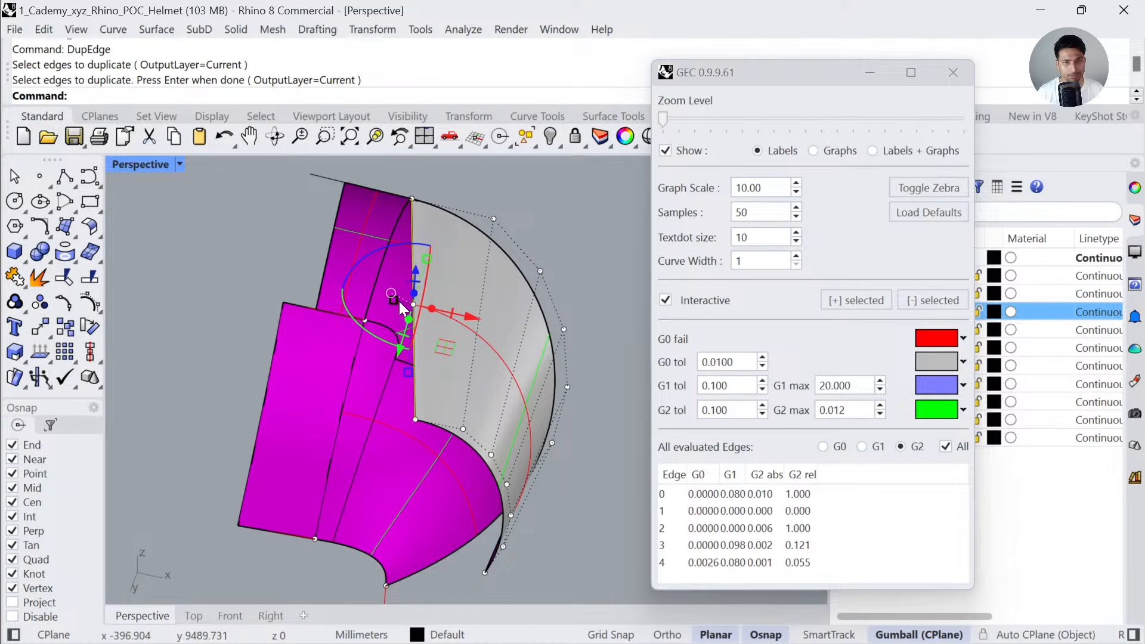
- Flatten the duplicated edge curve with SetPt, setting only X and aligning to World
text(SetPt)
key(Return)
right_drag(399, 302, 398, 353)
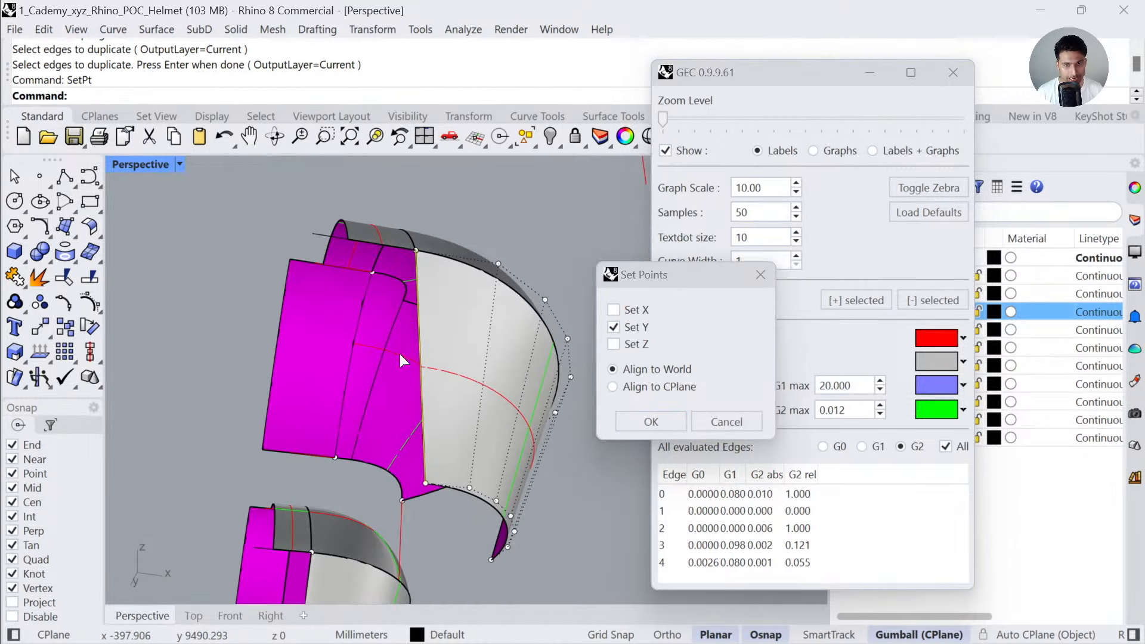
click(637, 327)
click(634, 310)
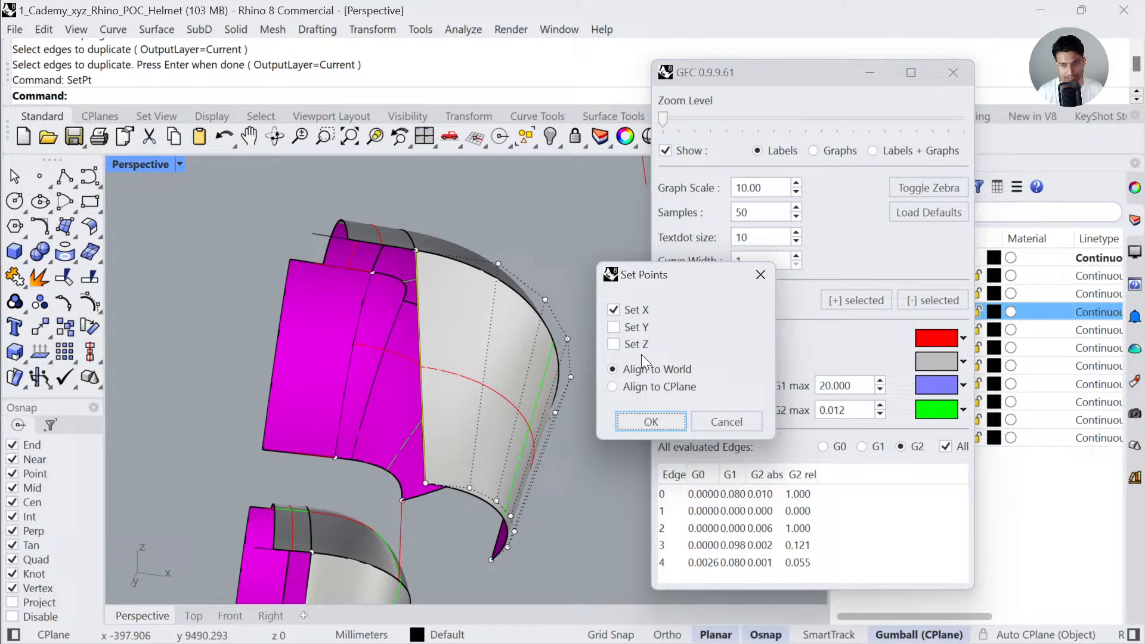
click(649, 422)
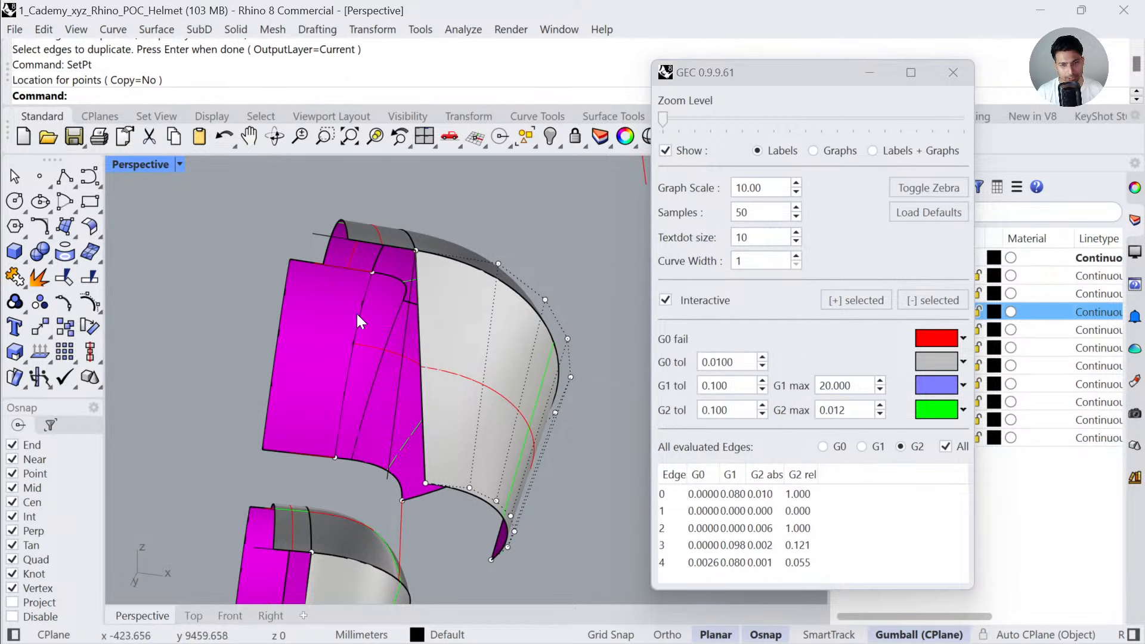
- Extrude the flattened curve outward into a planar helper surface beside the side surface
click(403, 329)
drag(418, 361, 268, 364)
click(529, 234)
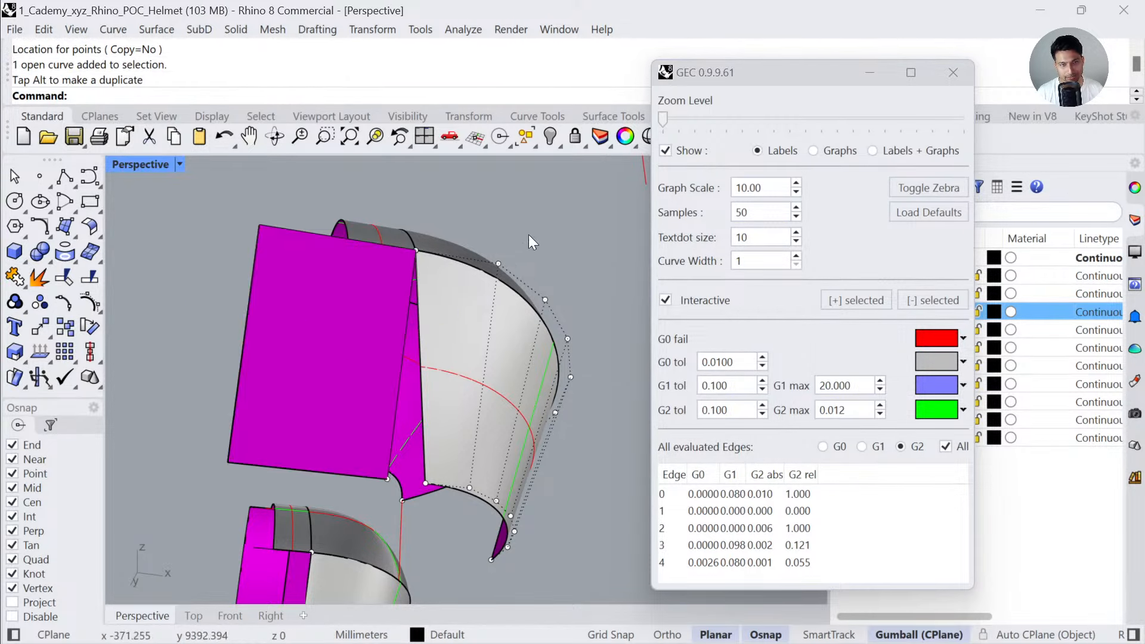
- Match the side surface's end edge to the extrusion edge with Tangency, no preserved other end, and Match target isocurve direction
text(MatchSrf)
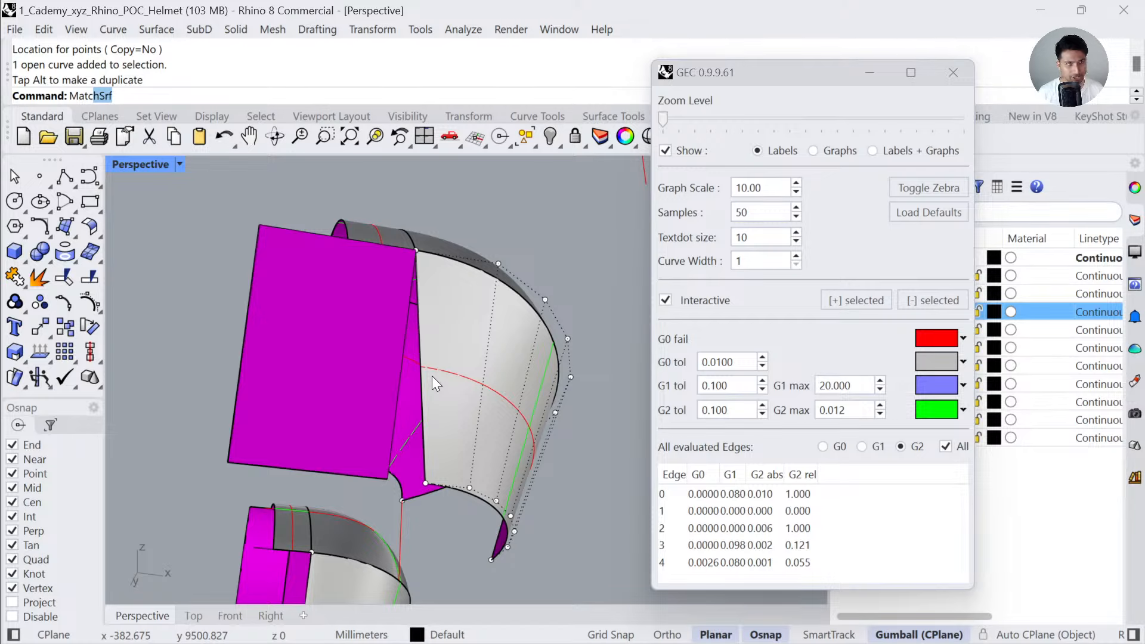
key(Return)
click(424, 438)
click(393, 466)
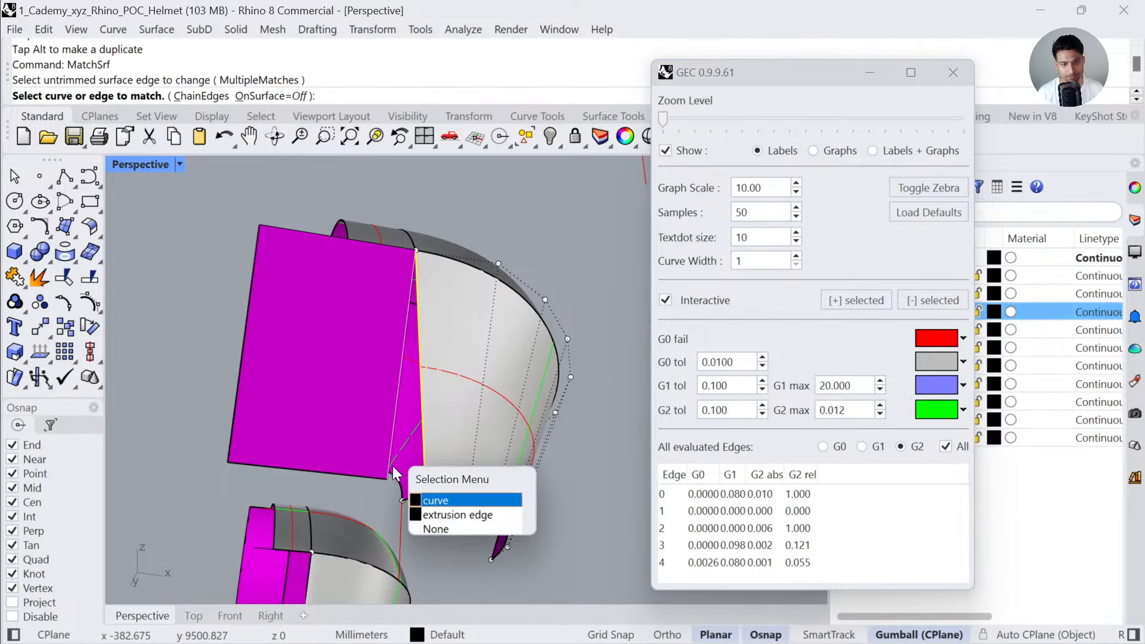
click(441, 515)
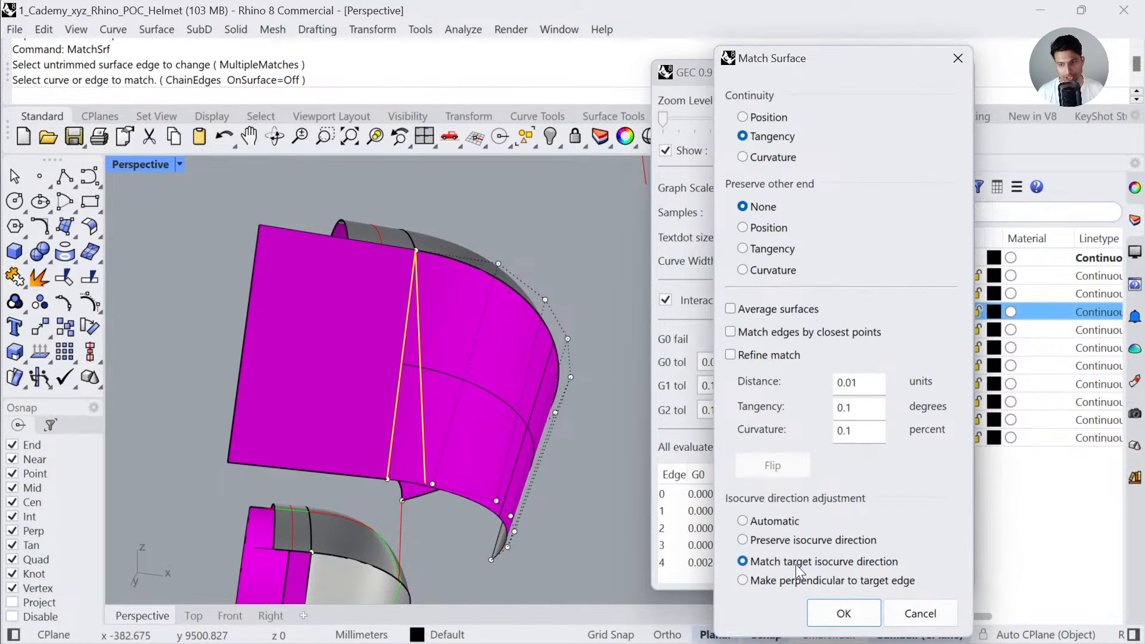
click(843, 612)
scroll(439, 396, down, 5)
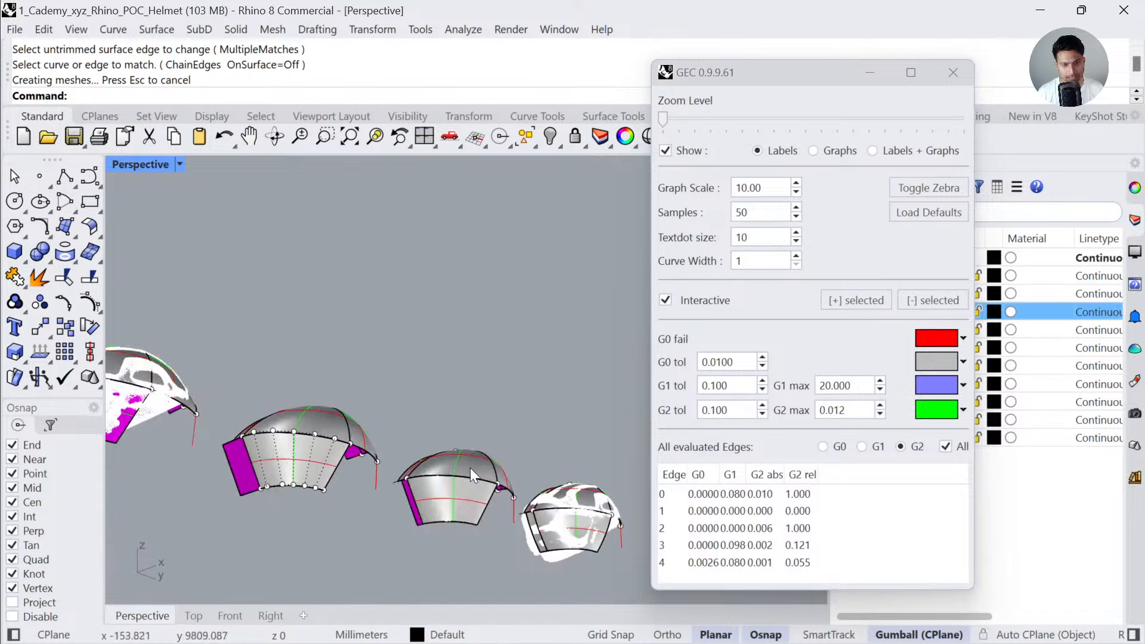
- Zoom to the matched side surface on the following helmet stage and show its control points
click(470, 498)
text(zs)
key(Return)
click(92, 306)
scroll(188, 371, down, 4)
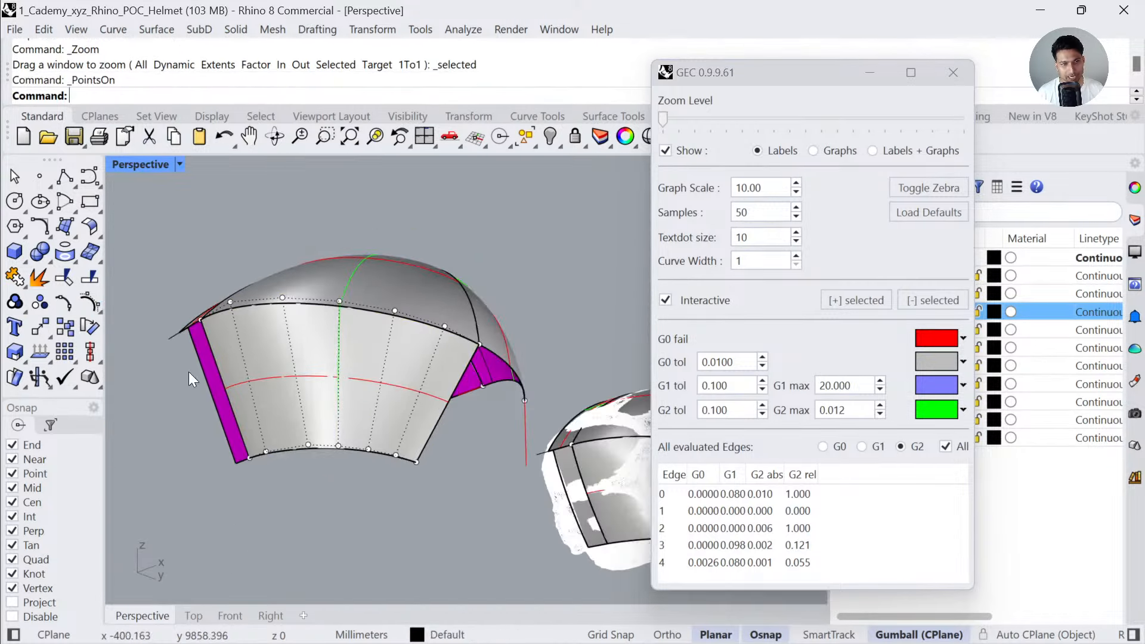
- Move the helmet scan mesh block by -40 along green Y and compare it with the side surface
scroll(188, 371, down, 2)
click(567, 536)
scroll(566, 536, down, 2)
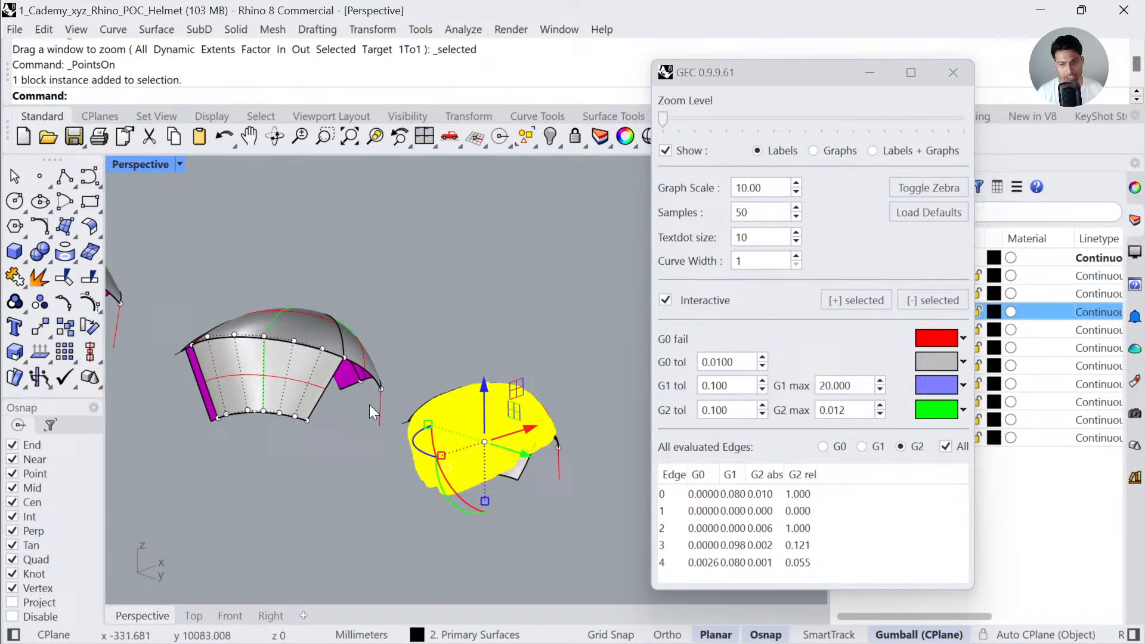
click(512, 451)
text(-40)
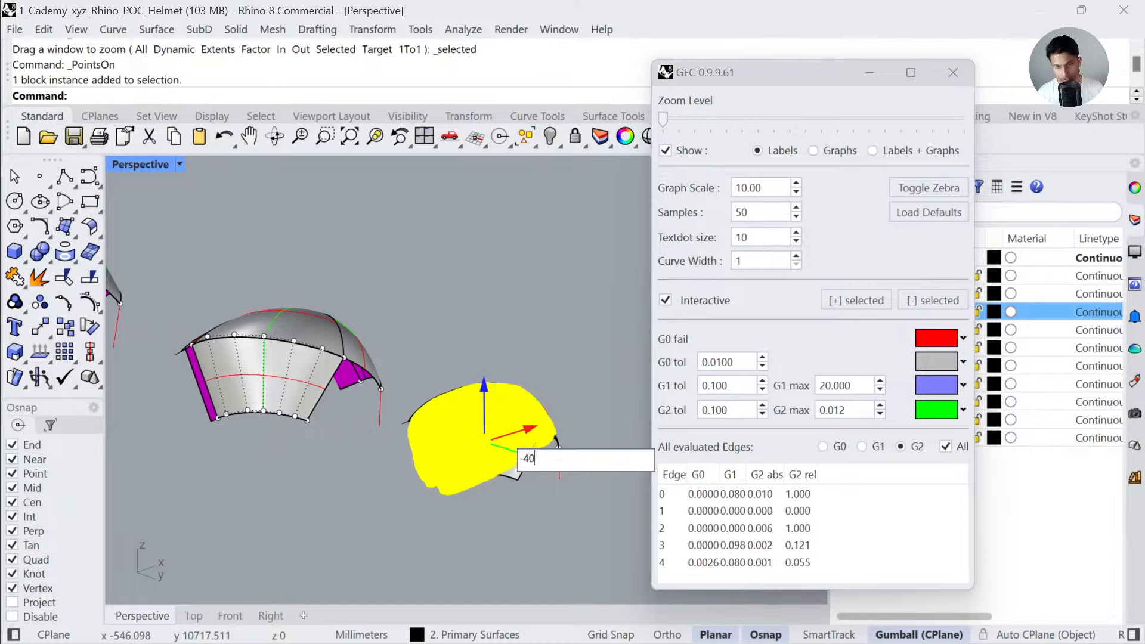
key(Return)
text(zs)
key(Return)
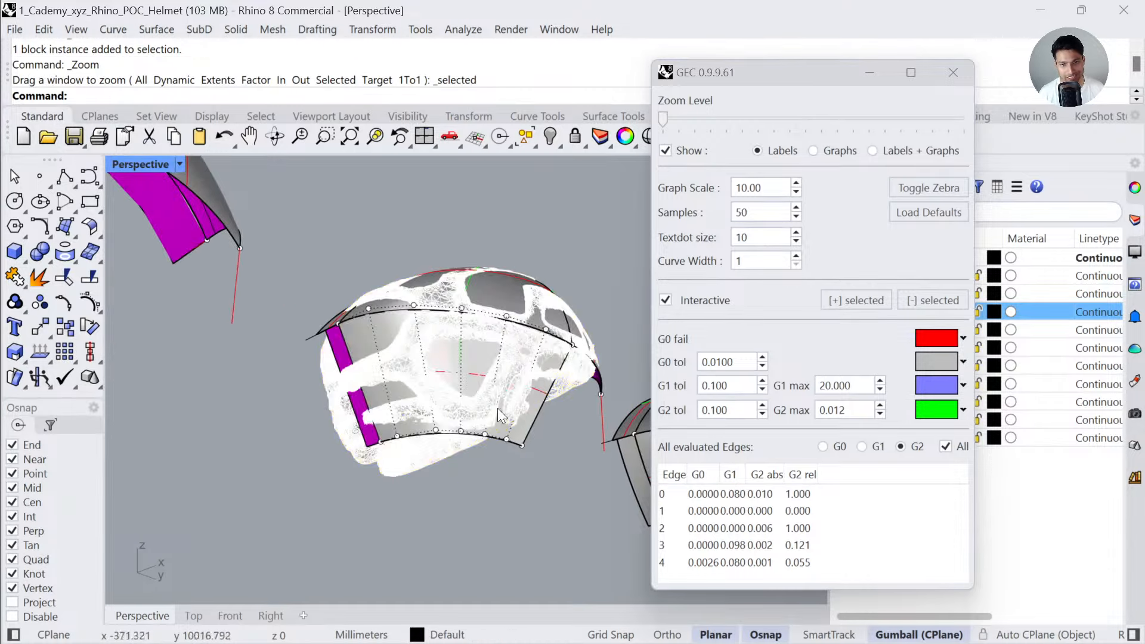
scroll(498, 408, up, 8)
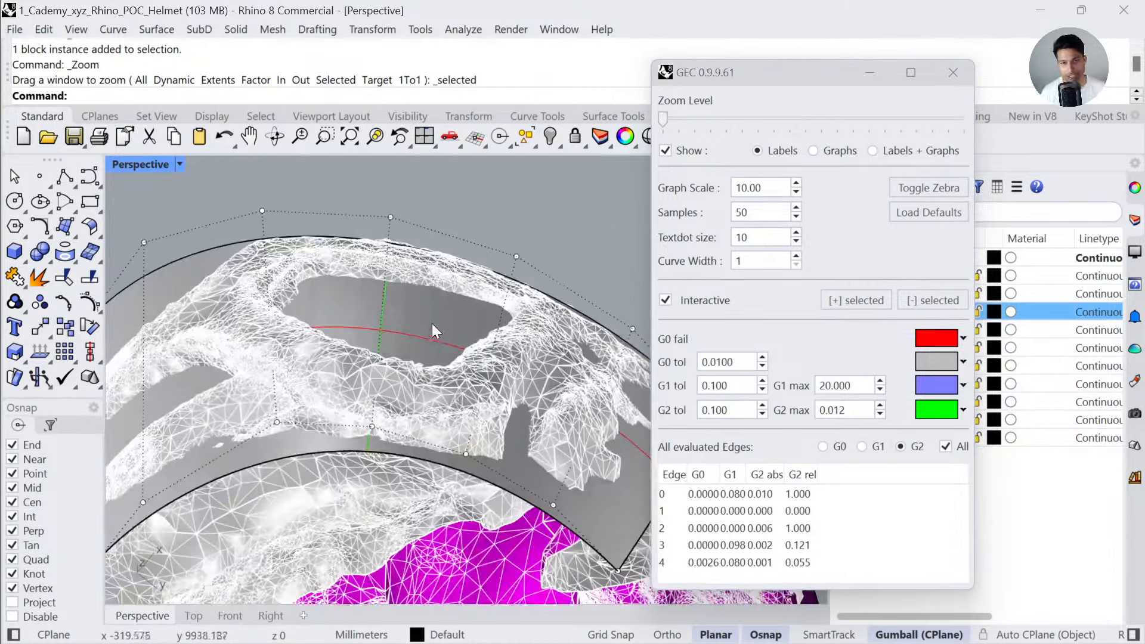
click(432, 324)
scroll(431, 321, down, 10)
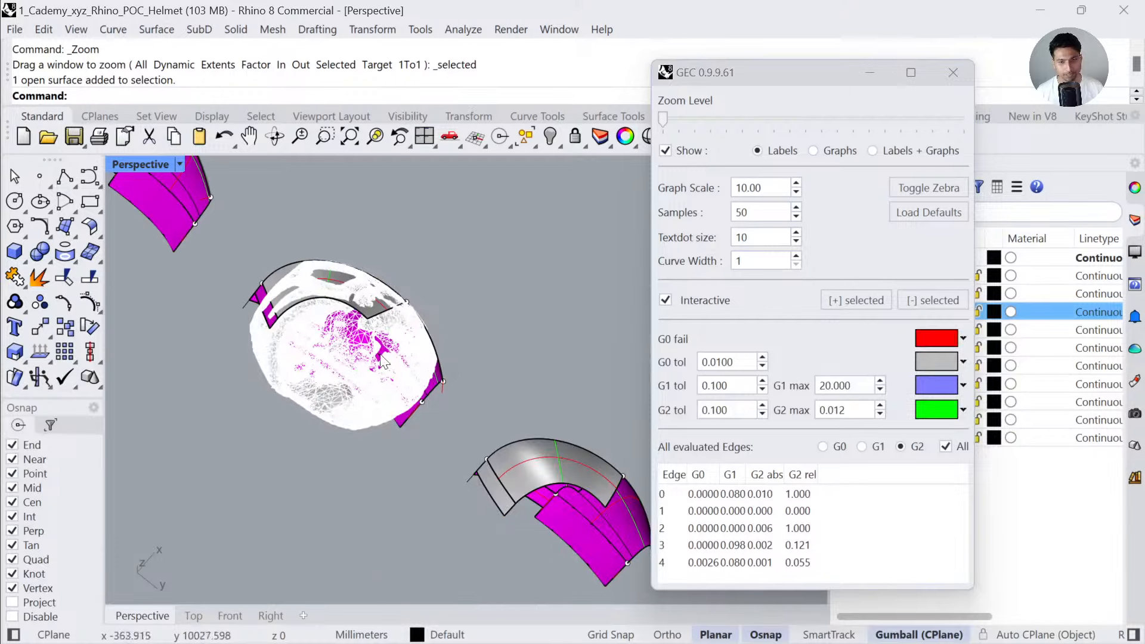
- Undo the scan mesh move and move the mesh along Y again onto the neighbouring stage's surfaces
key(ctrl+z)
click(610, 554)
key(Return)
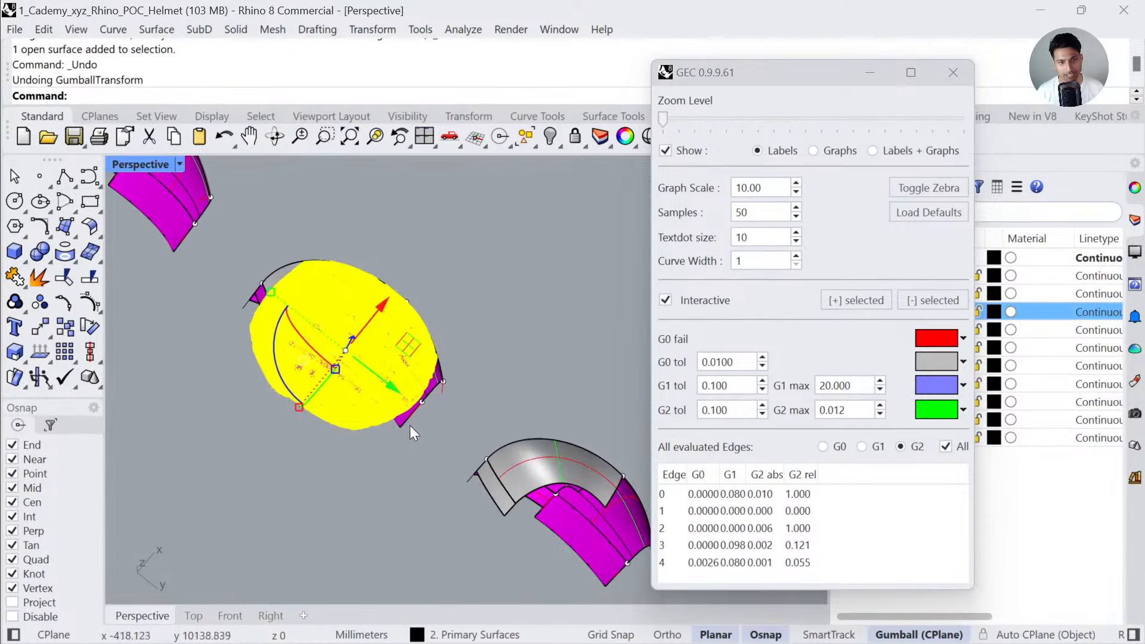
key(F3)
click(317, 438)
- Turn on the control points of the side surface under the scan mesh
scroll(475, 272, up, 6)
right_drag(475, 272, 482, 249)
click(431, 346)
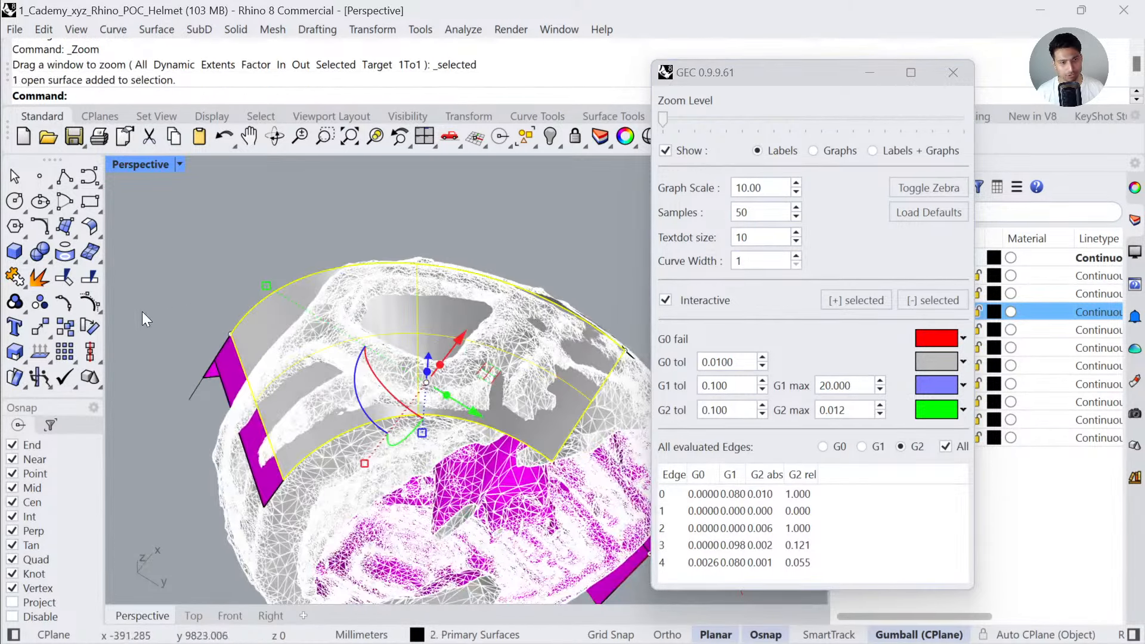
click(89, 302)
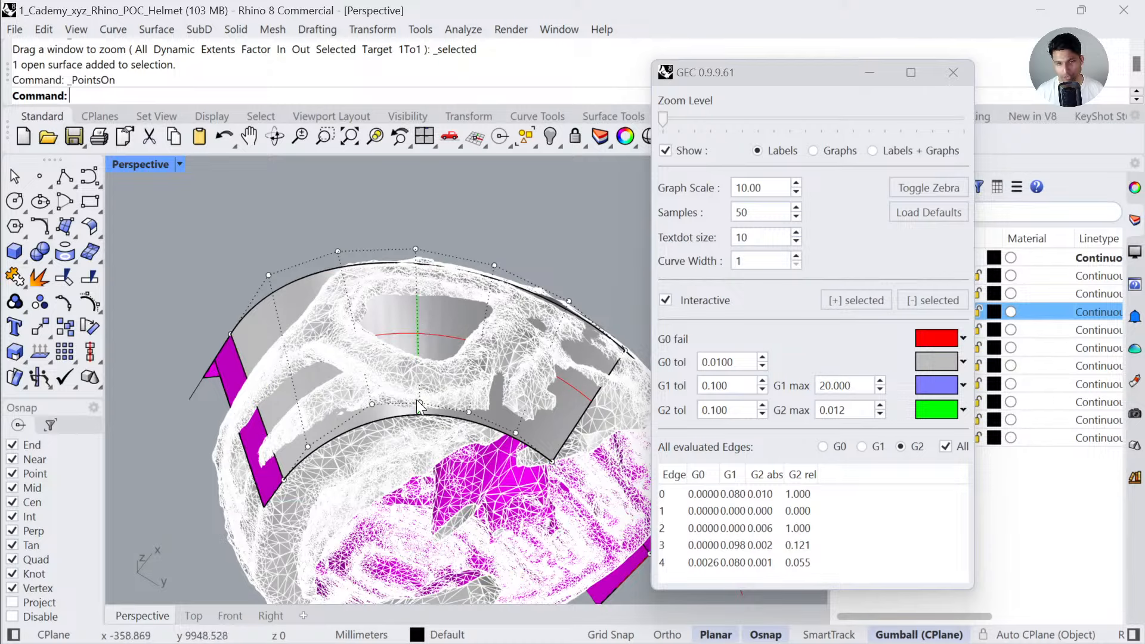
- Try to pull the middle control point of the side surface's lower edge upward
drag(414, 397, 429, 267)
key(ctrl+z)
mouse_move(422, 365)
right_down()
mouse_move(390, 402)
mouse_move(435, 370)
right_up()
- Change the side surface's degree, keeping U at 6 and setting V to 2
click(438, 367)
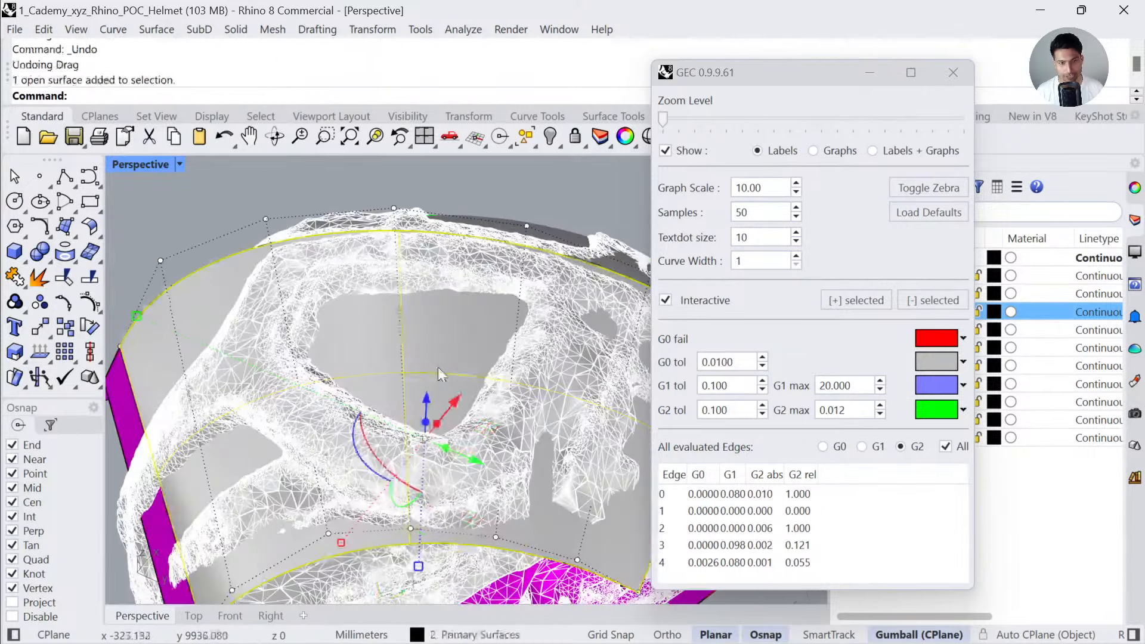
text(ChangeDegree)
key(Return)
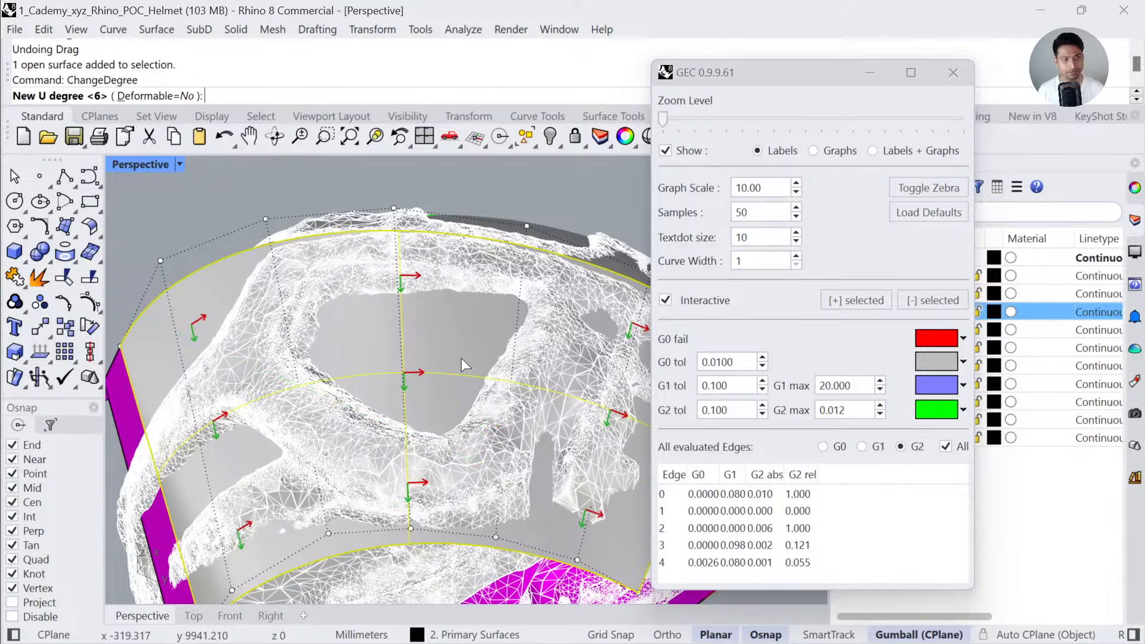
key(Return)
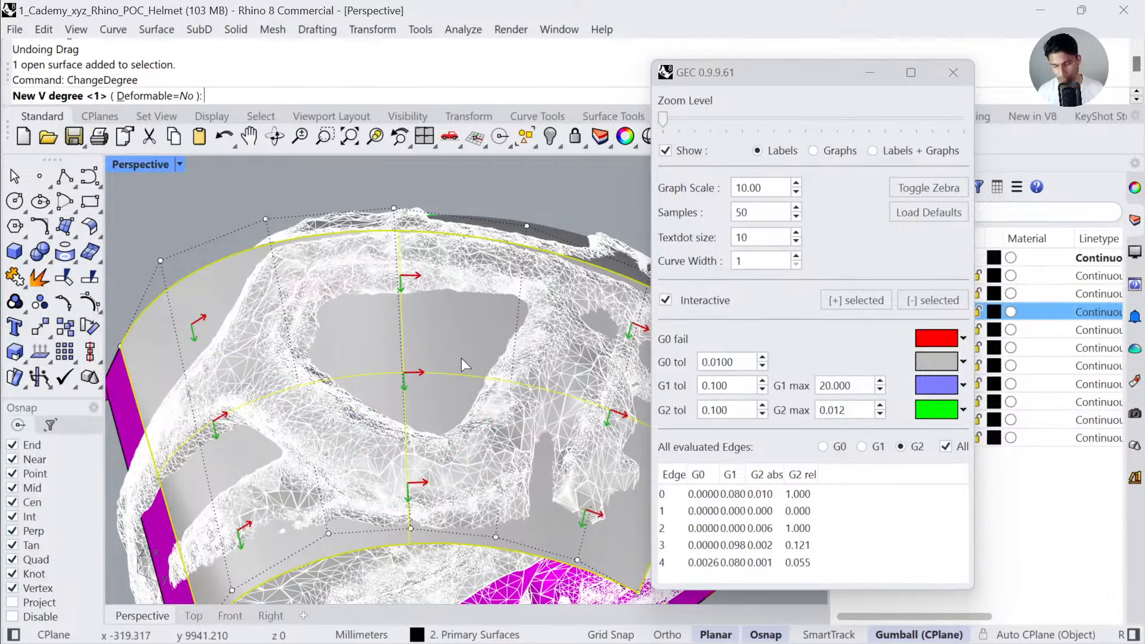
text(2)
key(Return)
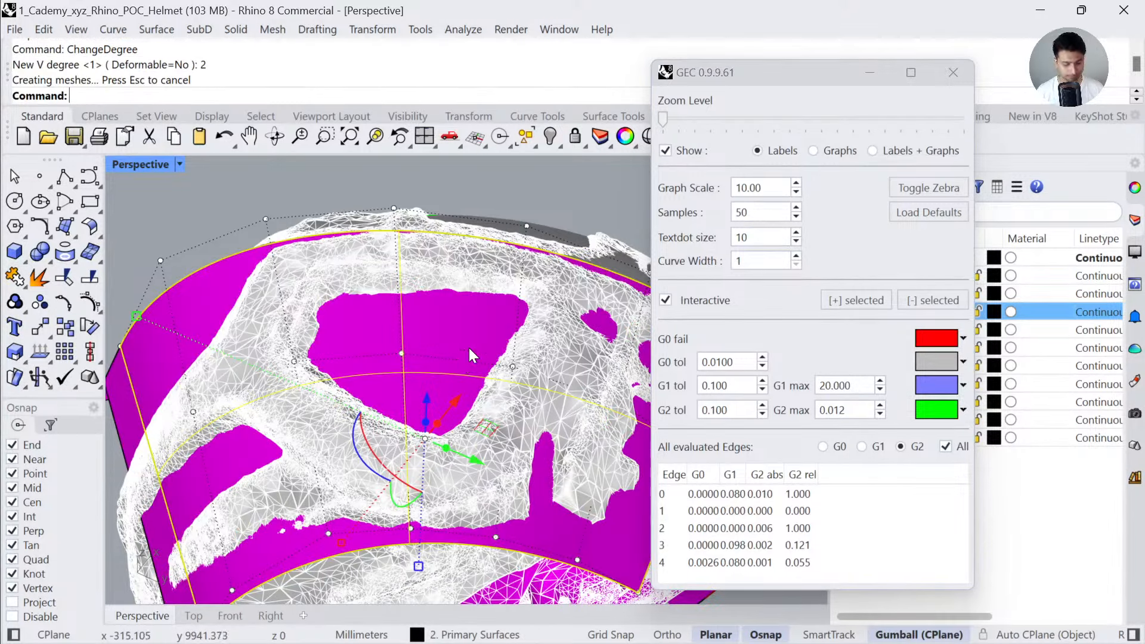
- Flip the side surface's normal direction
text(Flip)
key(Return)
right_drag(482, 337, 446, 299)
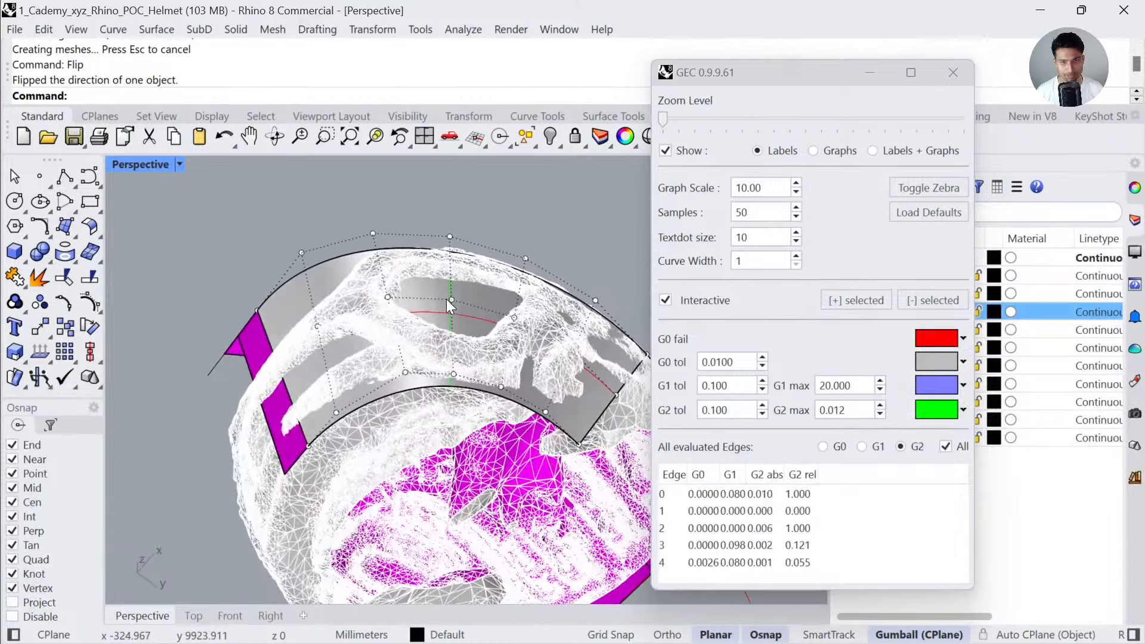
- Bulge the side surface towards the scan by moving two of its middle-row control points
click(451, 300)
drag(516, 300, 430, 246)
click(514, 318)
drag(576, 327, 606, 285)
- Select another middle-row control point of the side surface and move it closer to the scan in the Top view
right_drag(547, 317, 474, 459)
click(474, 459)
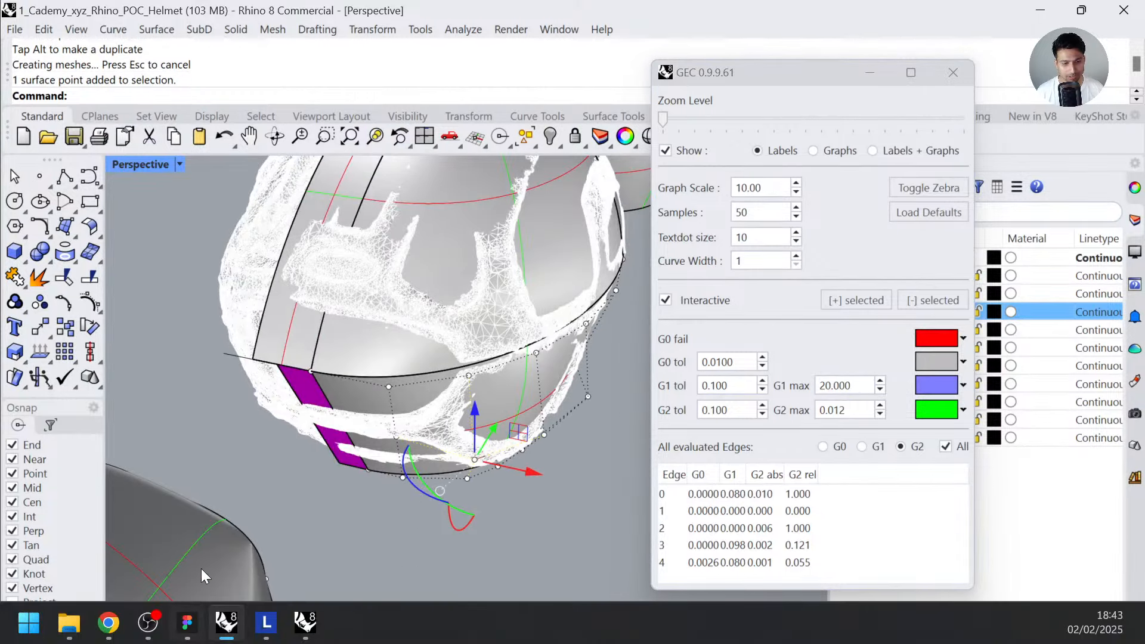
click(194, 613)
key(ctrl+shift+e)
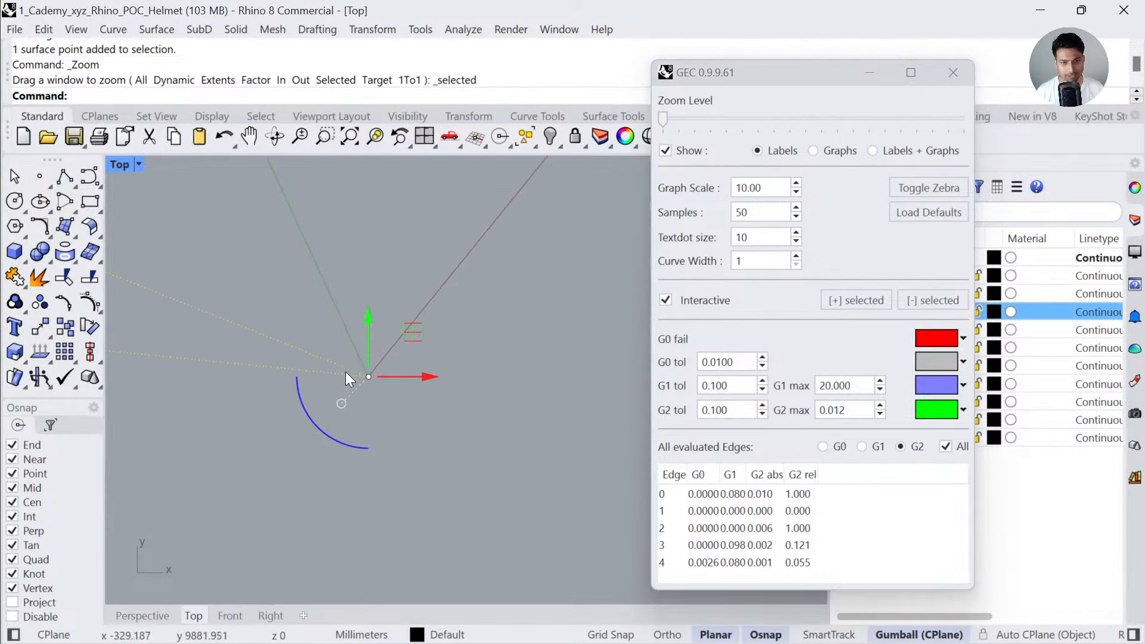
drag(525, 385, 506, 361)
scroll(478, 420, up, 6)
scroll(477, 421, up, 2)
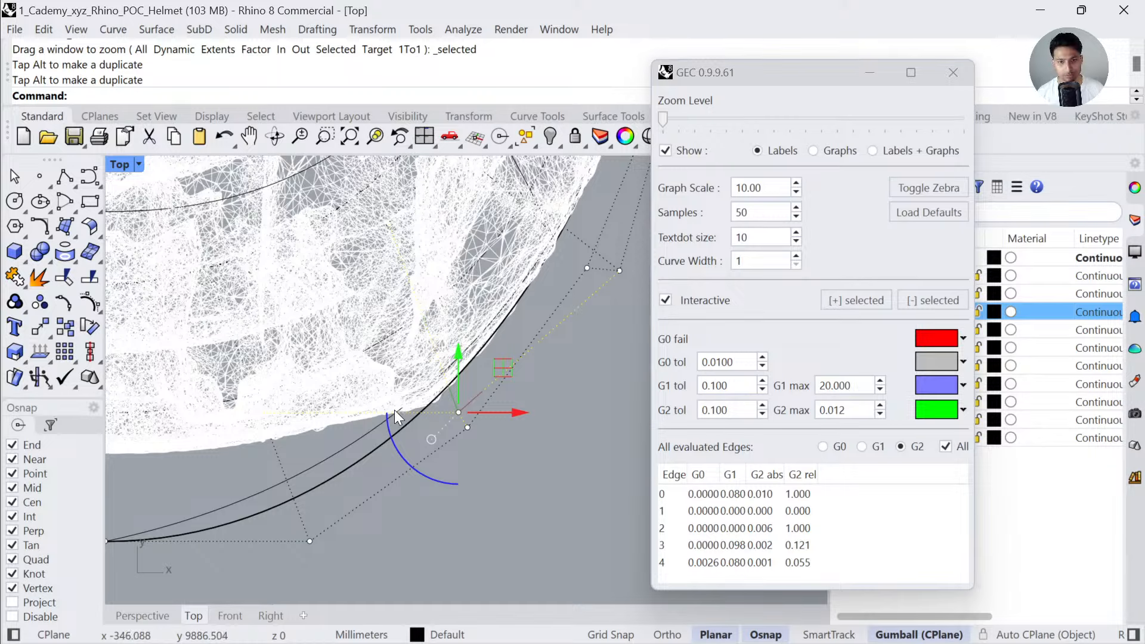
- Move the next two middle-row control points inward in the Top view to follow the scan's outline
right_drag(558, 392, 442, 479)
click(504, 357)
drag(543, 321, 504, 297)
right_drag(578, 214, 527, 368)
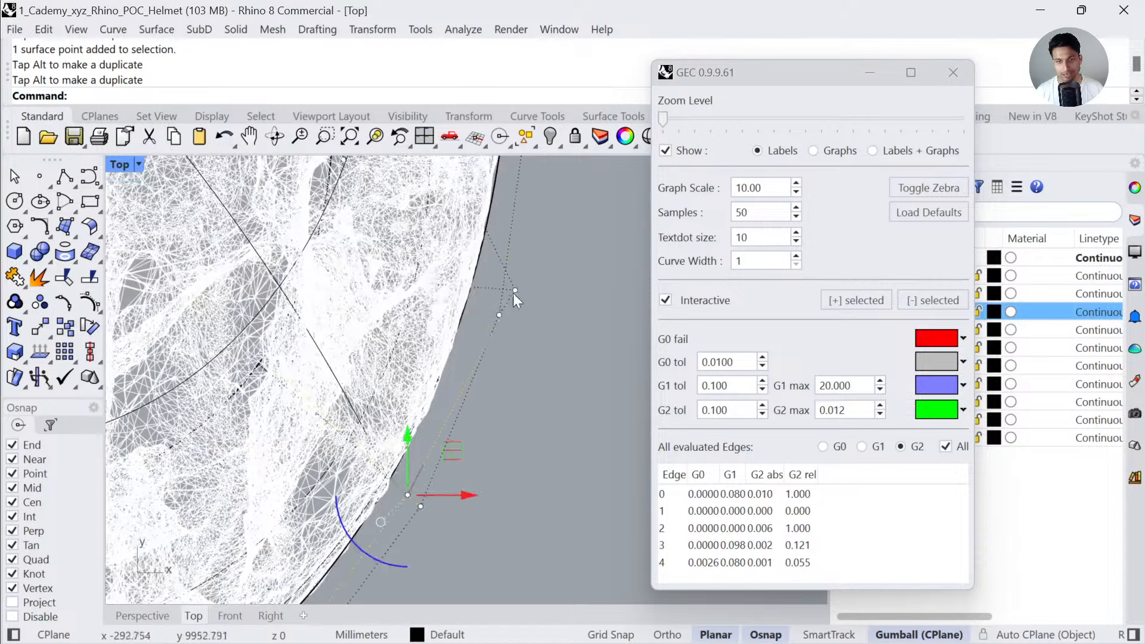
click(514, 290)
drag(558, 245, 533, 265)
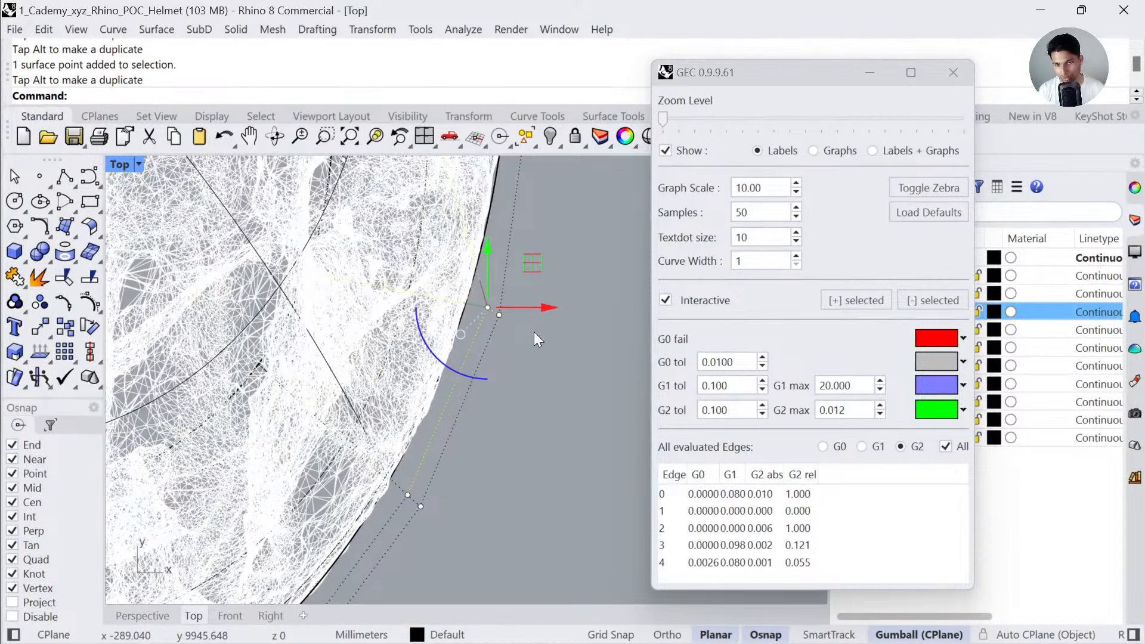
- Return to the Perspective view and zoom to the side surface of the next helmet stage
scroll(535, 332, down, 4)
right_drag(573, 254, 549, 365)
right_drag(418, 324, 425, 408)
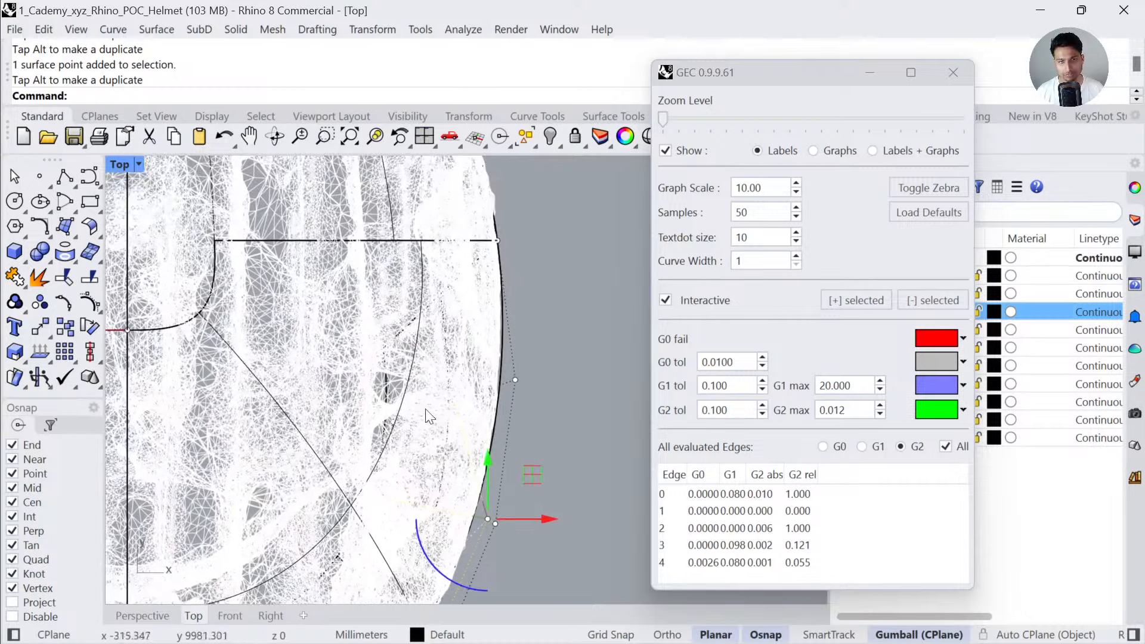
click(165, 613)
scroll(352, 356, down, 8)
click(621, 313)
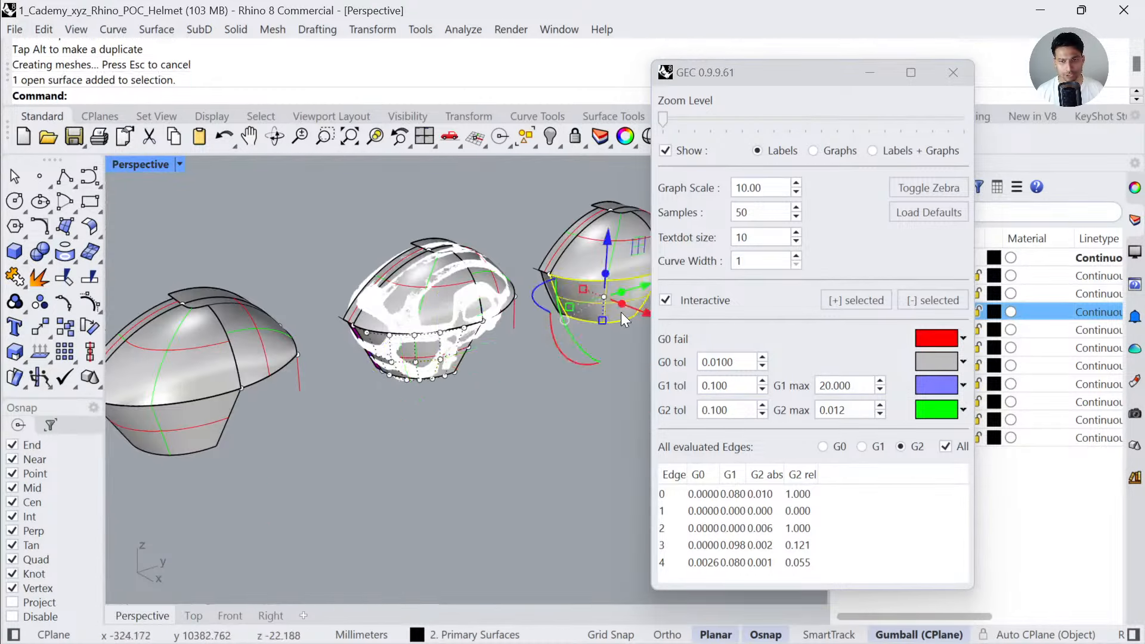
key(z)
scroll(411, 351, down, 10)
right_drag(488, 272, 471, 304)
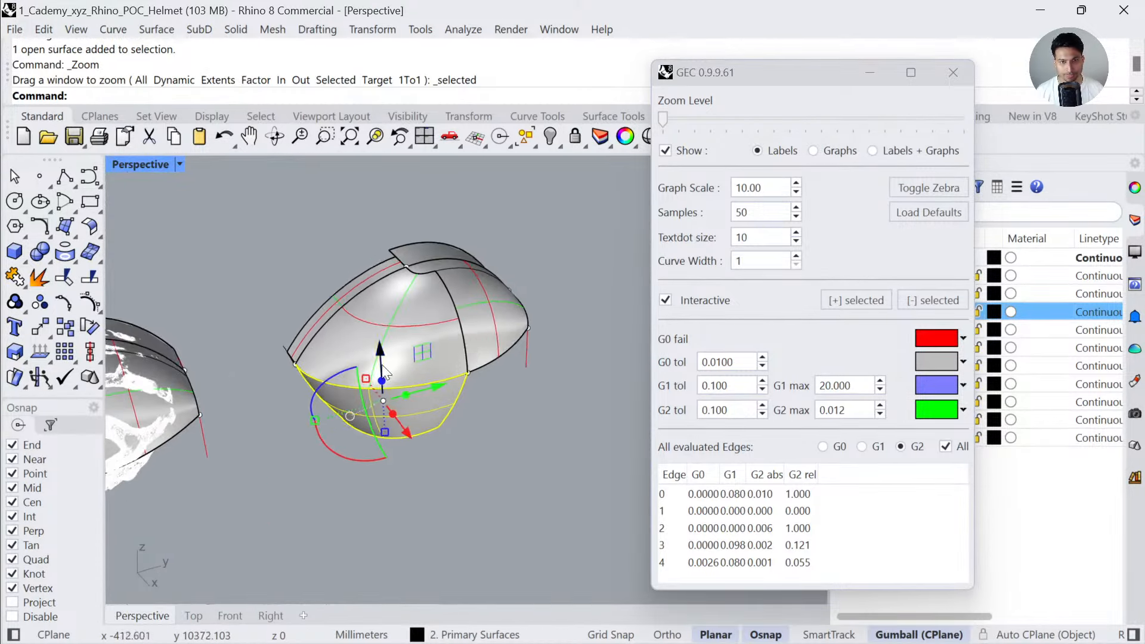
scroll(382, 365, down, 5)
shift+right_drag(381, 365, 318, 400)
scroll(334, 396, up, 3)
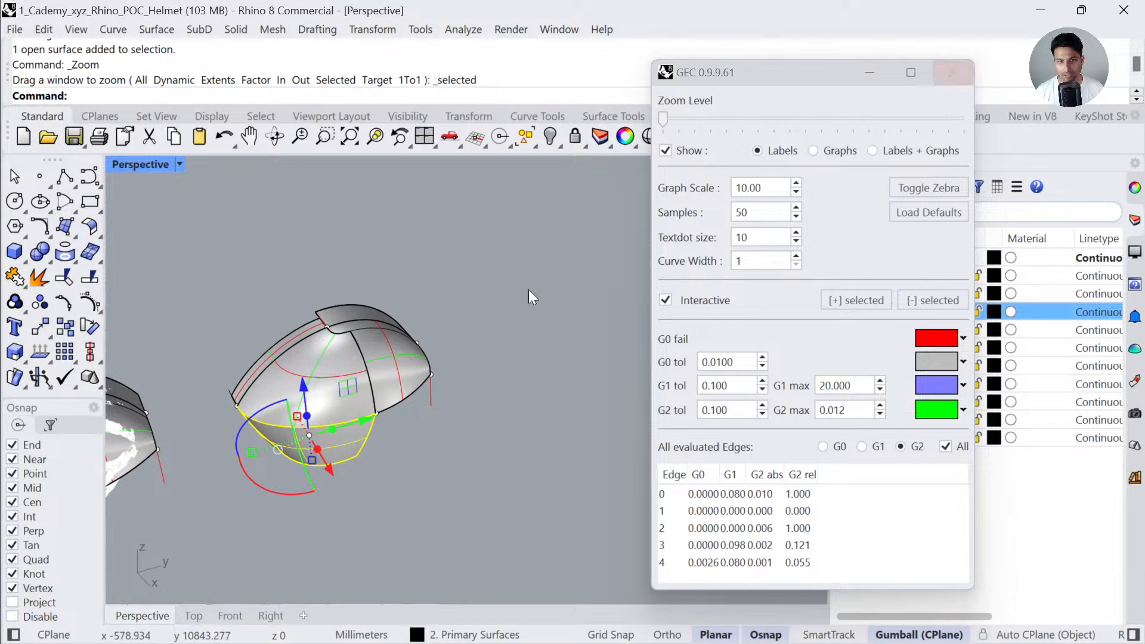
click(451, 426)
scroll(351, 372, up, 4)
click(413, 395)
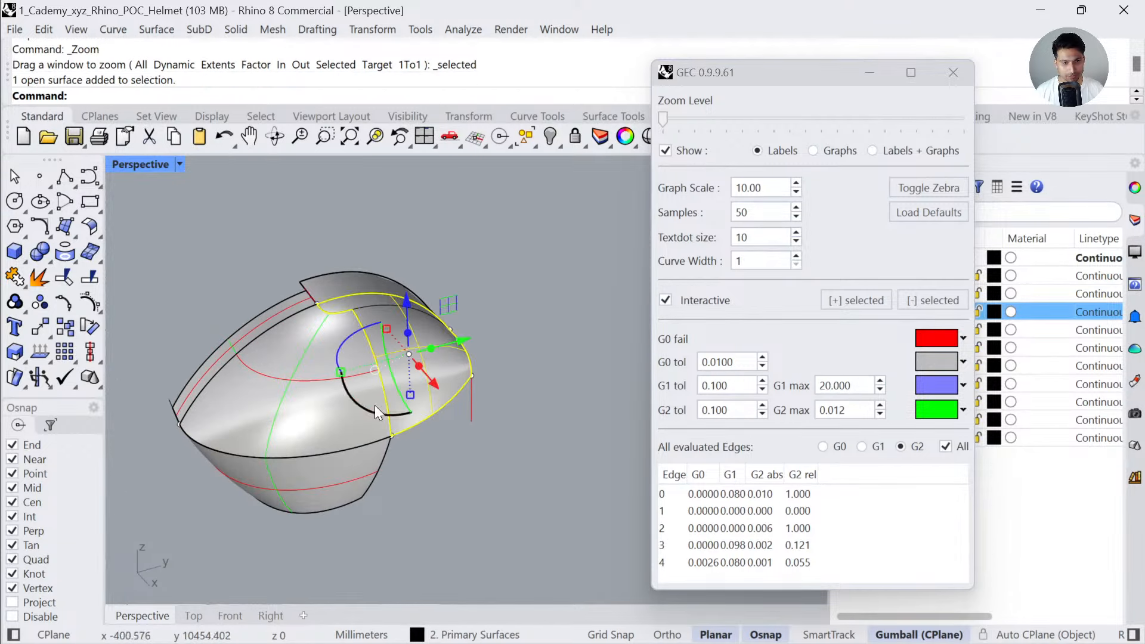
shift+click(331, 473)
text(gl)
key(Return)
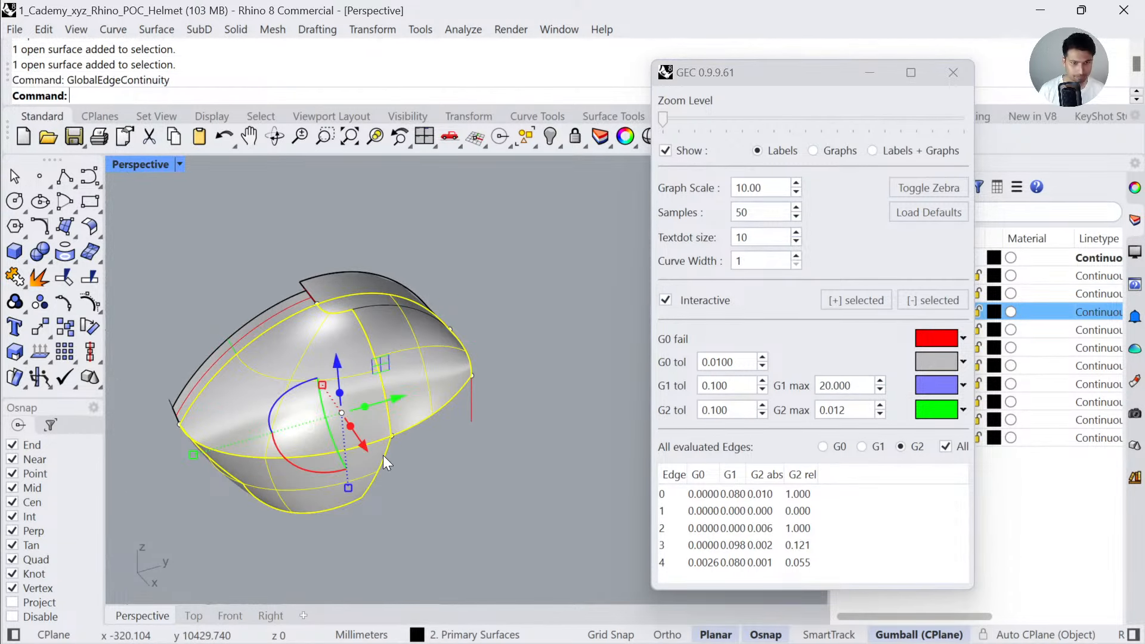
- Close the old continuity analysis and run GlobalEdgeContinuity on the stage's front, upper and lower side surfaces
click(952, 72)
click(411, 393)
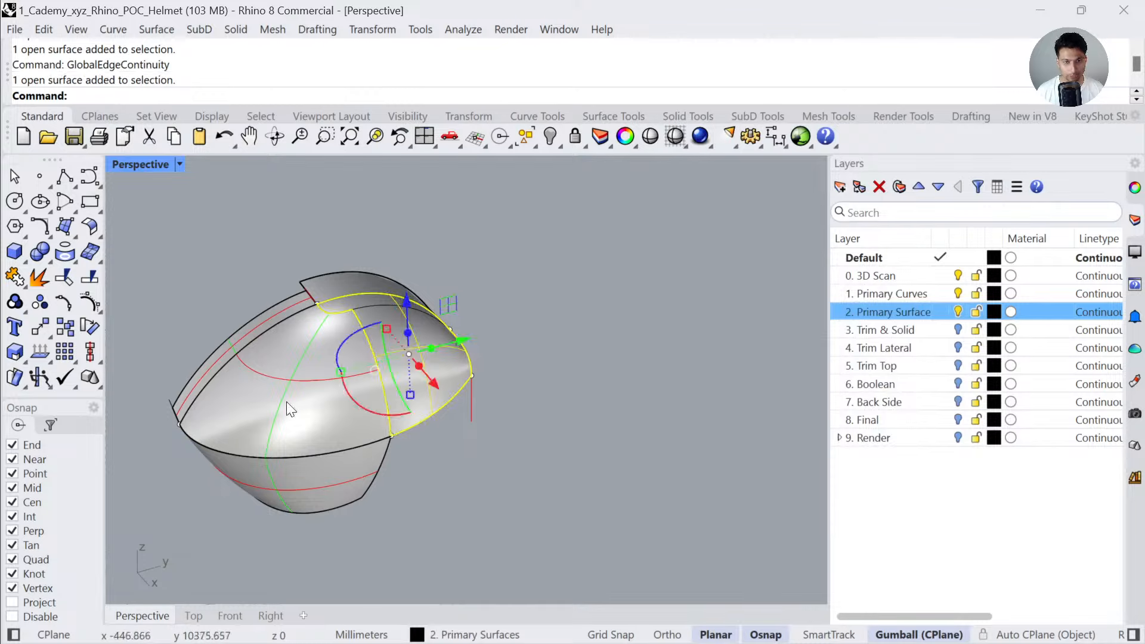
shift+click(305, 490)
text(gl)
key(Return)
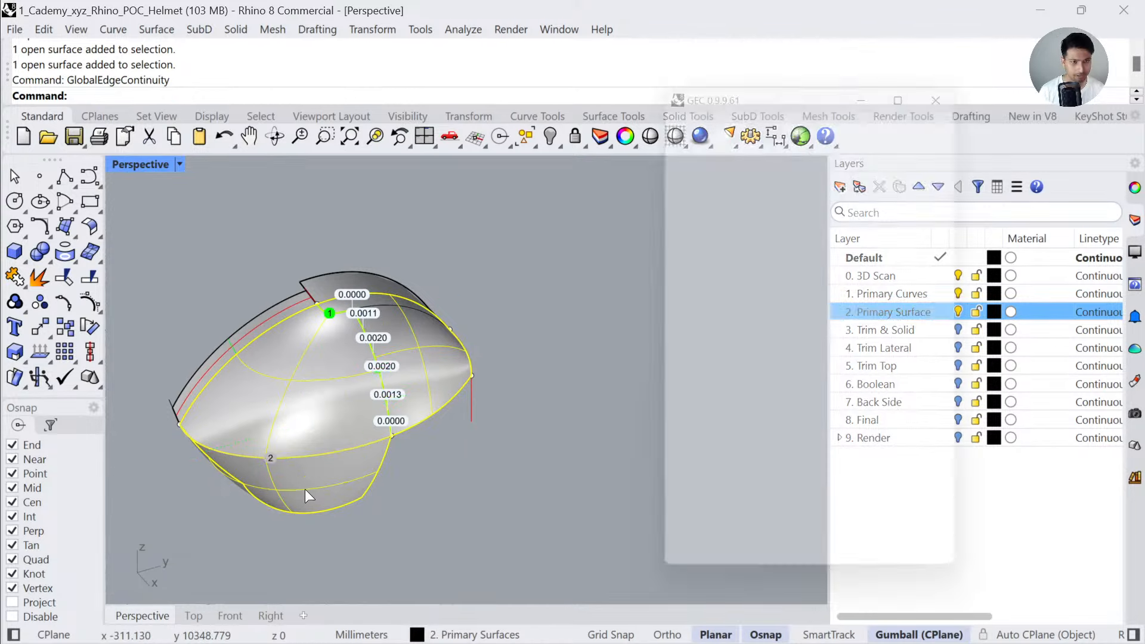
- Examine the continuity labels along the shared edges of the front, upper and lower side surfaces
click(327, 518)
right_drag(327, 518, 320, 473)
right_drag(394, 352, 391, 398)
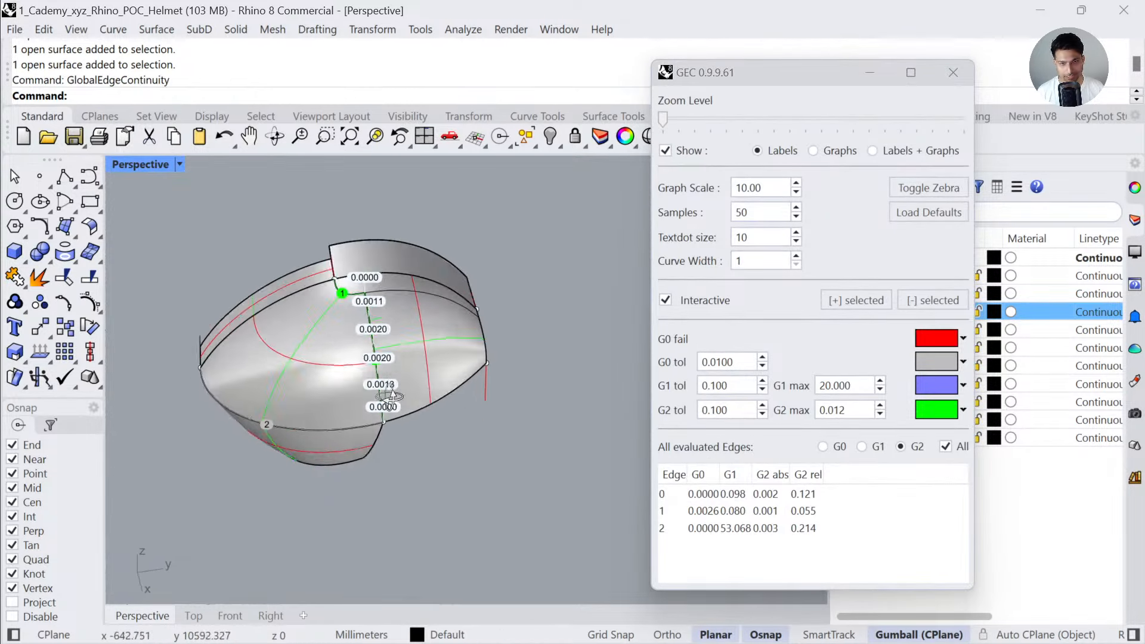
scroll(394, 349, up, 6)
click(400, 348)
click(305, 357)
click(513, 560)
right_drag(513, 560, 584, 384)
click(563, 286)
click(623, 508)
right_drag(624, 508, 475, 390)
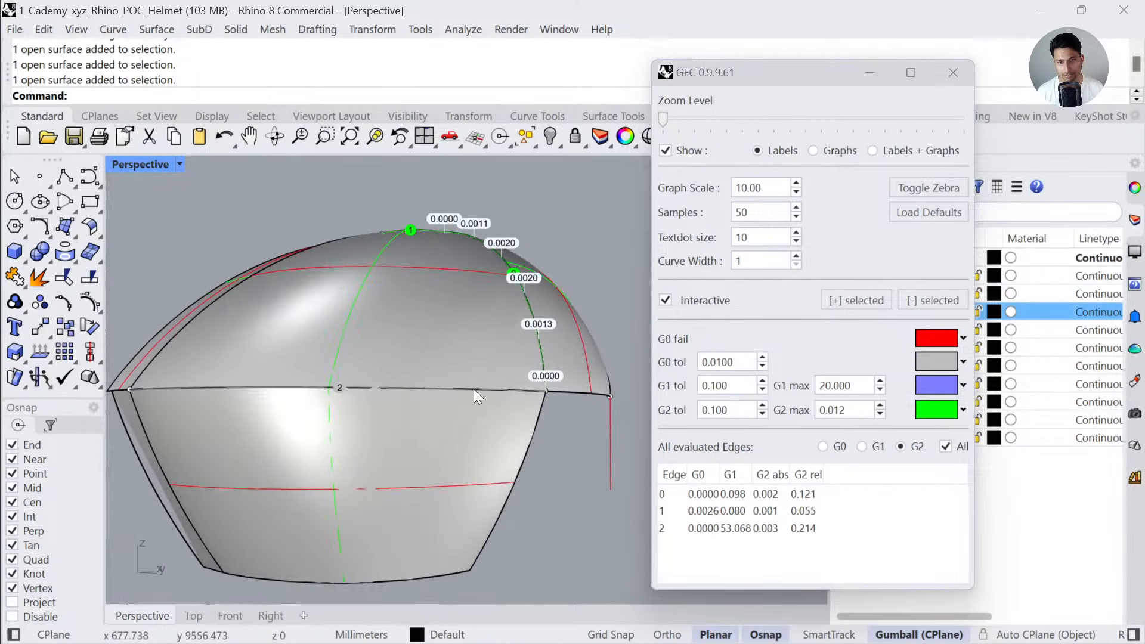
- Delete this stage's construction points, curves and extra surfaces, keeping the three main surfaces, and close the edge continuity analysis
click(454, 430)
shift+click(490, 354)
scroll(581, 306, down, 5)
right_drag(558, 331, 585, 467)
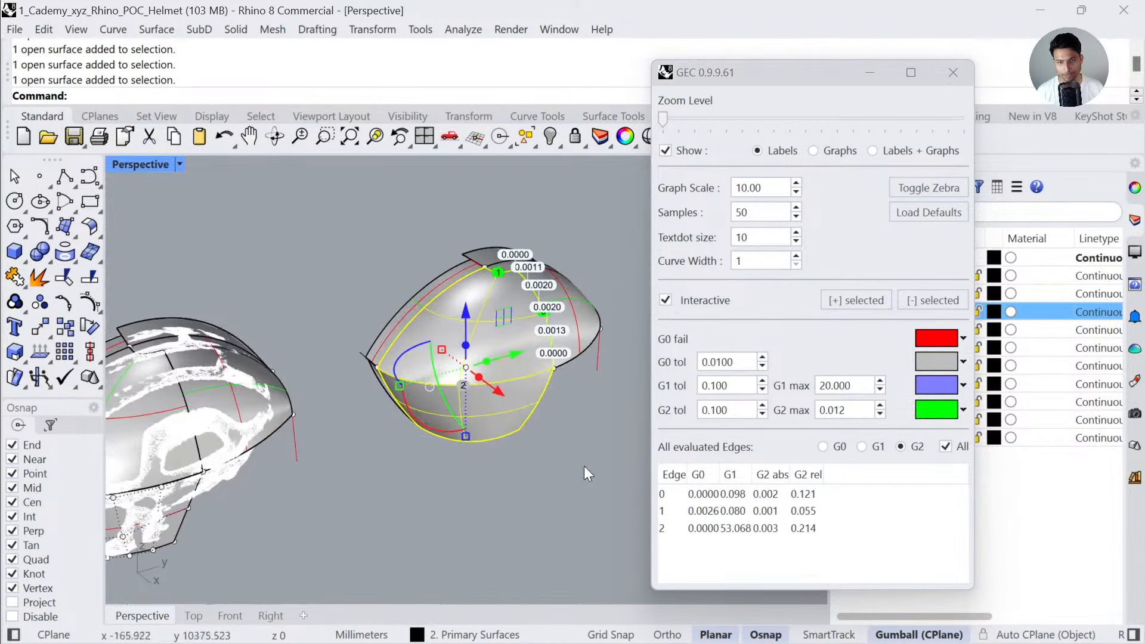
drag(311, 189, 625, 505)
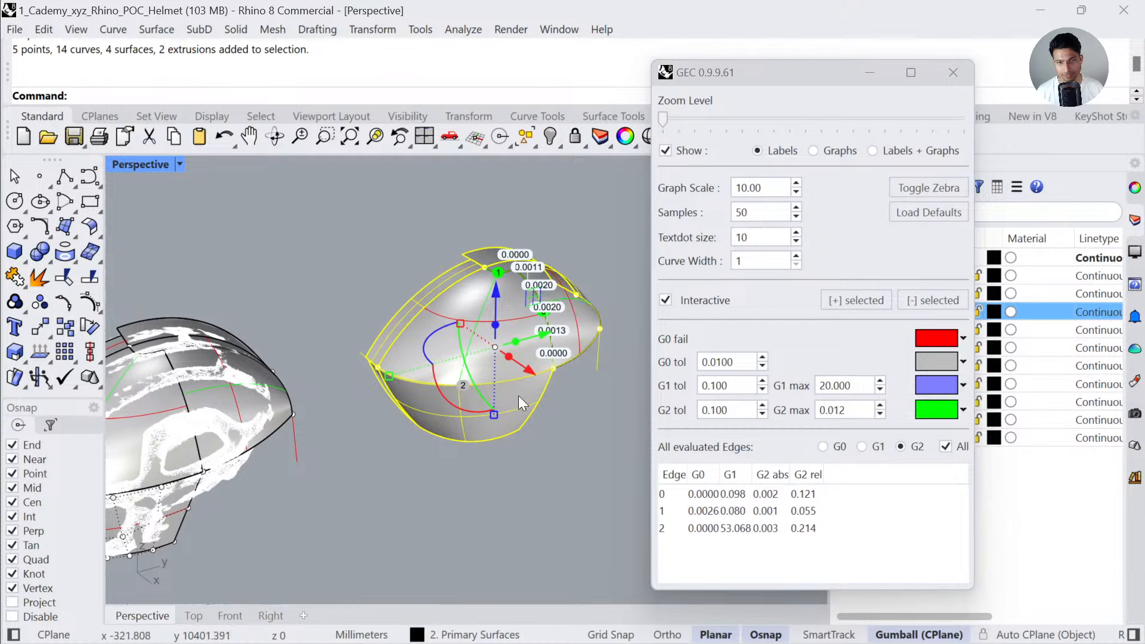
key(Delete)
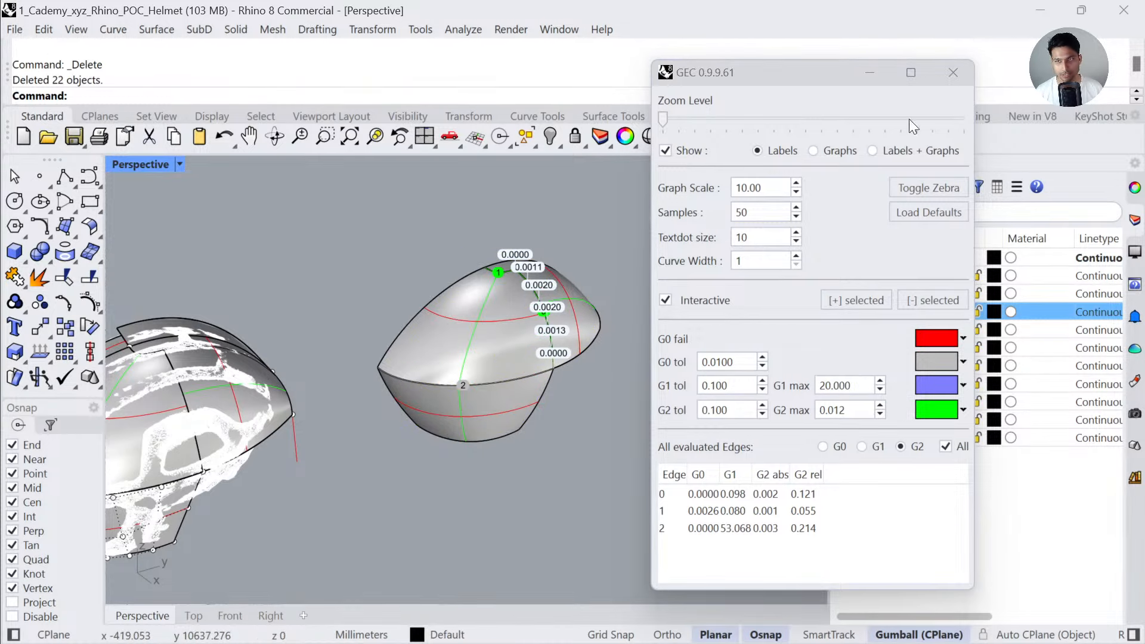
click(952, 72)
- Mirror the three main helmet surfaces across the helmet's centre plane
drag(578, 474, 449, 360)
text(M)
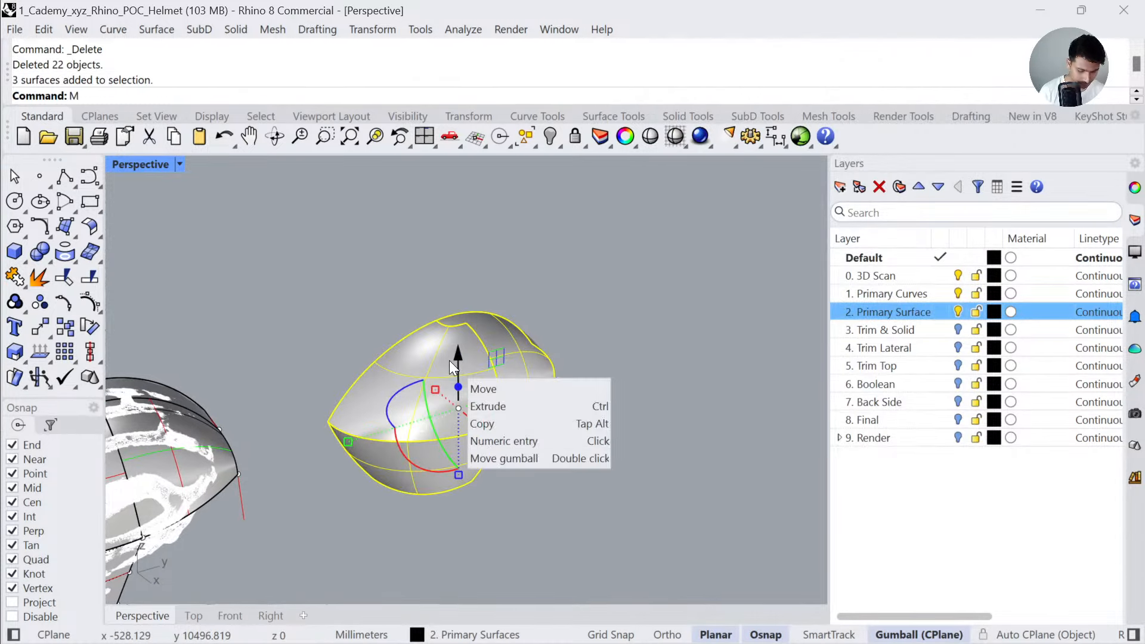
text(irror)
key(Return)
click(412, 333)
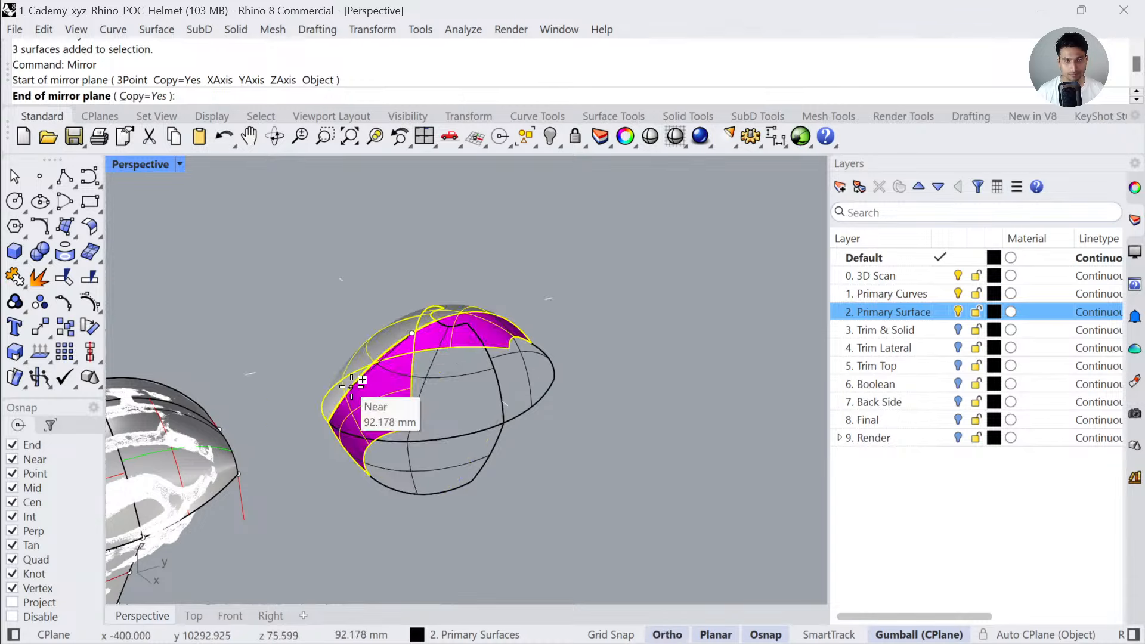
shift+click(351, 387)
- Check the reflections across the complete mirrored helmet with the EMap environment map analysis
drag(555, 504, 344, 288)
text(zs)
key(Return)
right_drag(414, 343, 425, 477)
text(EMap)
key(Return)
key(Escape)
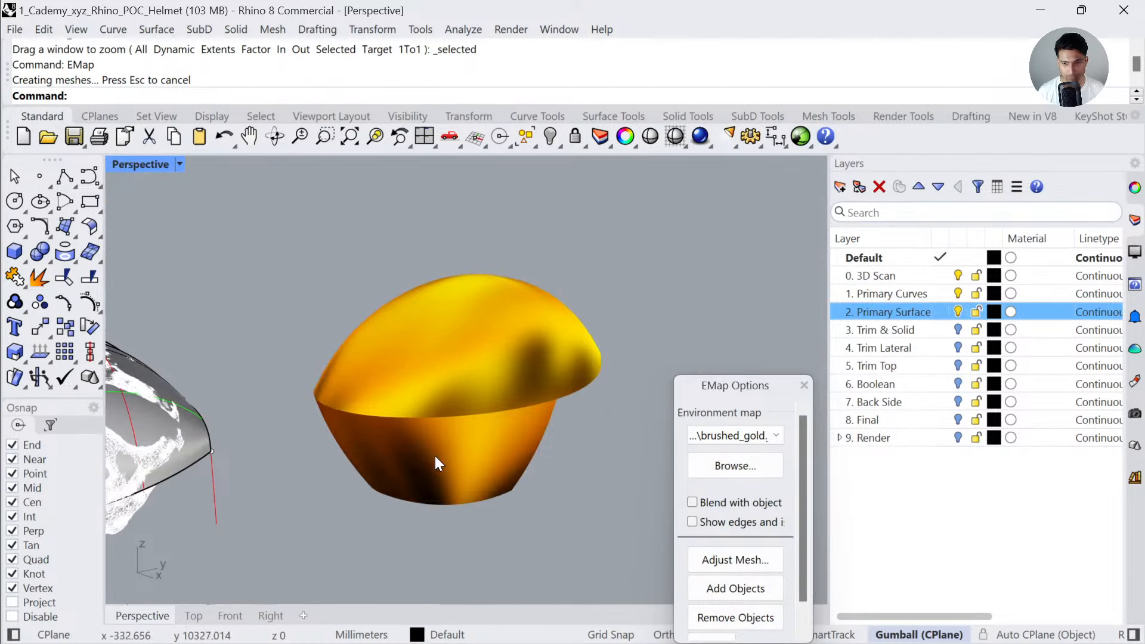
click(803, 385)
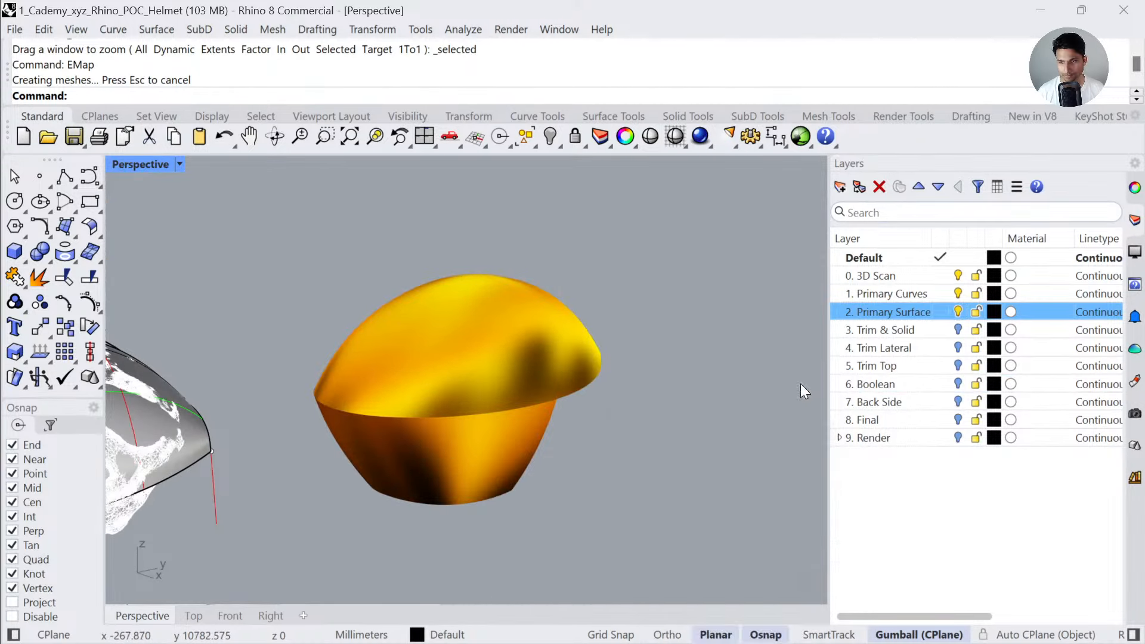
- Turn on the 3. Trim & Solid layer and bring its instruction text into view
click(959, 328)
scroll(380, 412, down, 10)
shift+right_drag(629, 420, 483, 453)
scroll(492, 435, up, 8)
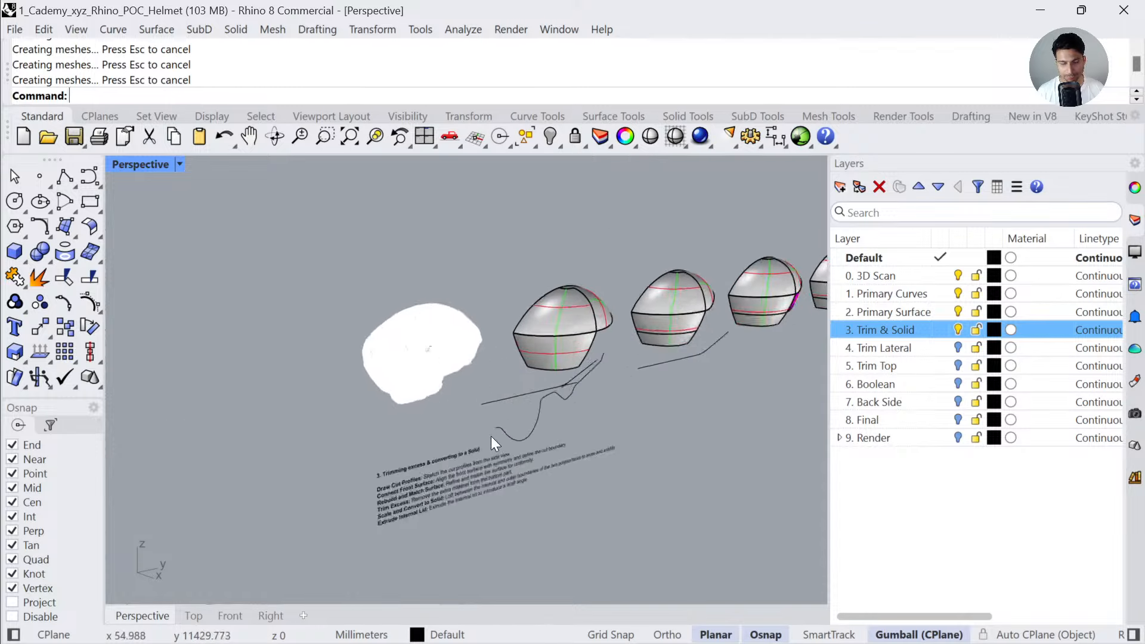
scroll(491, 436, up, 2)
scroll(411, 439, up, 4)
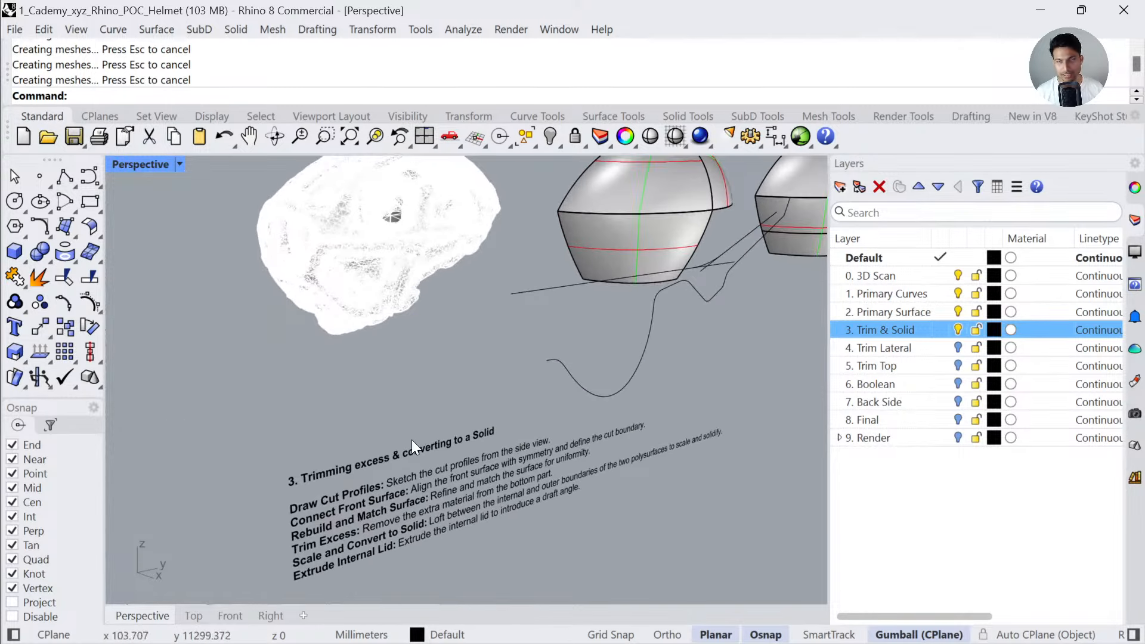
- Read the trimming and solid conversion instructions and examine the cut profile curves beside the scan
click(402, 303)
key(ctrl+shift+e)
scroll(477, 421, up, 4)
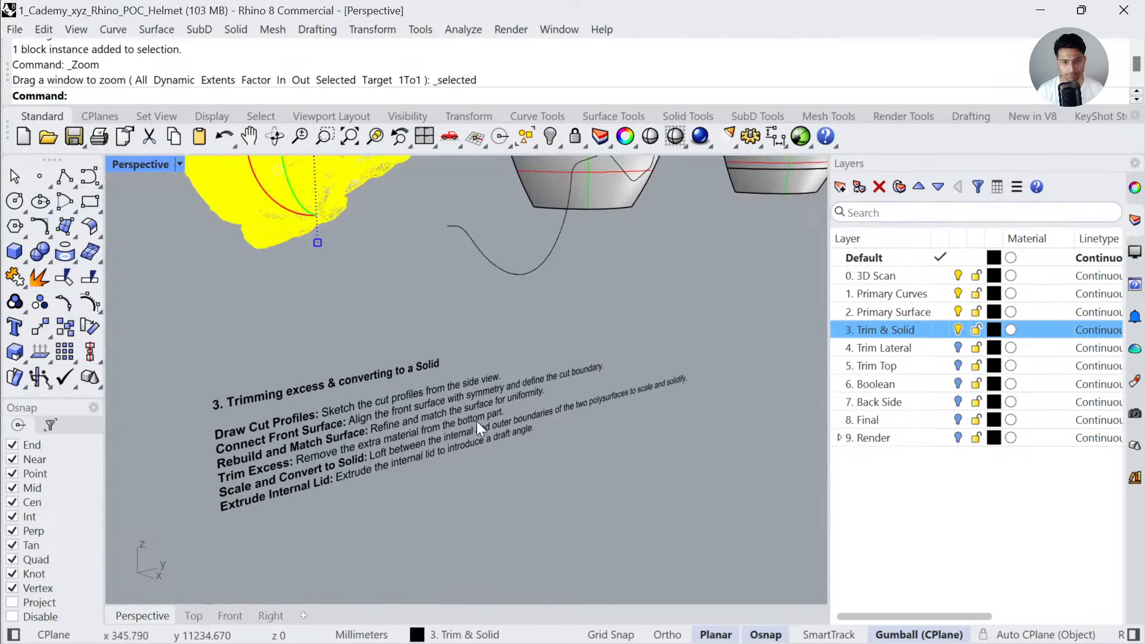
key(Escape)
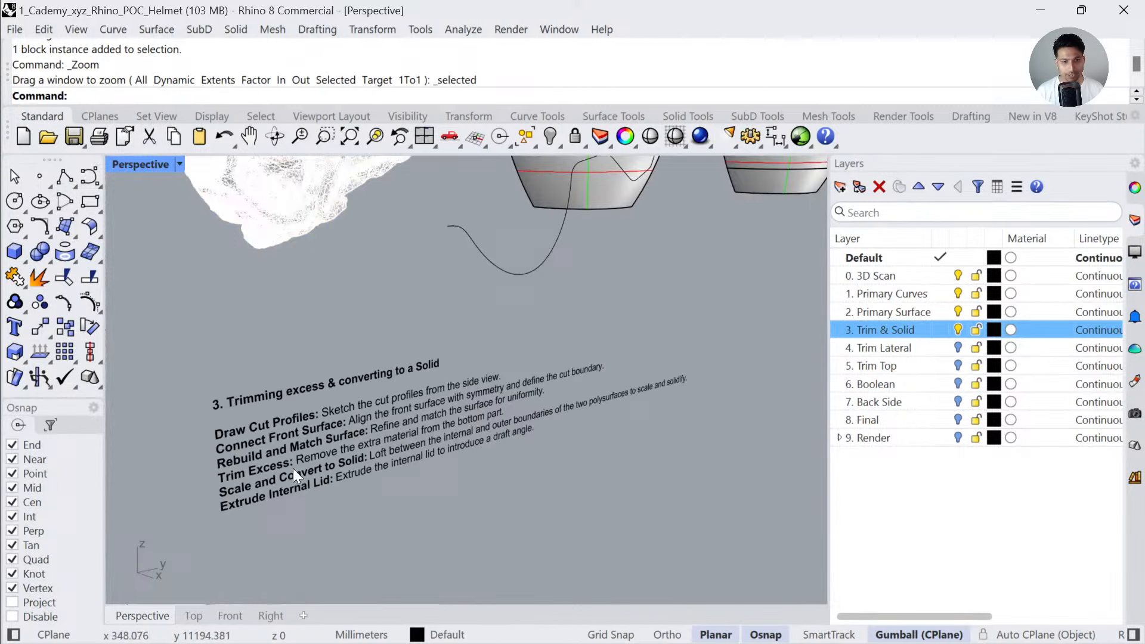
click(524, 275)
scroll(477, 384, down, 1)
key(Escape)
scroll(353, 456, down, 2)
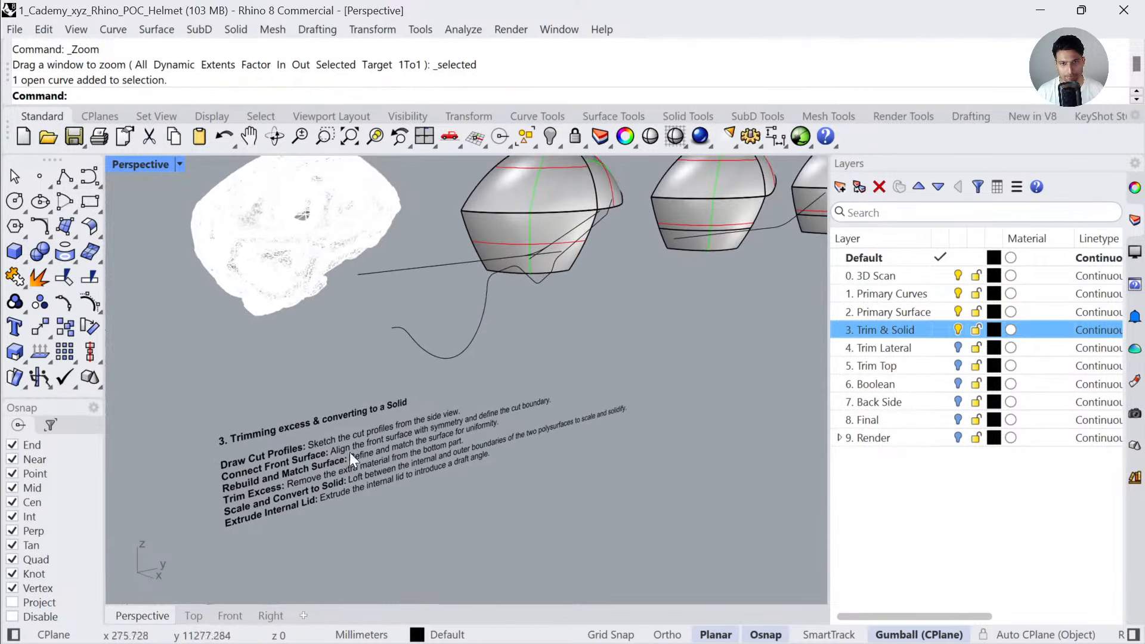
scroll(631, 310, down, 2)
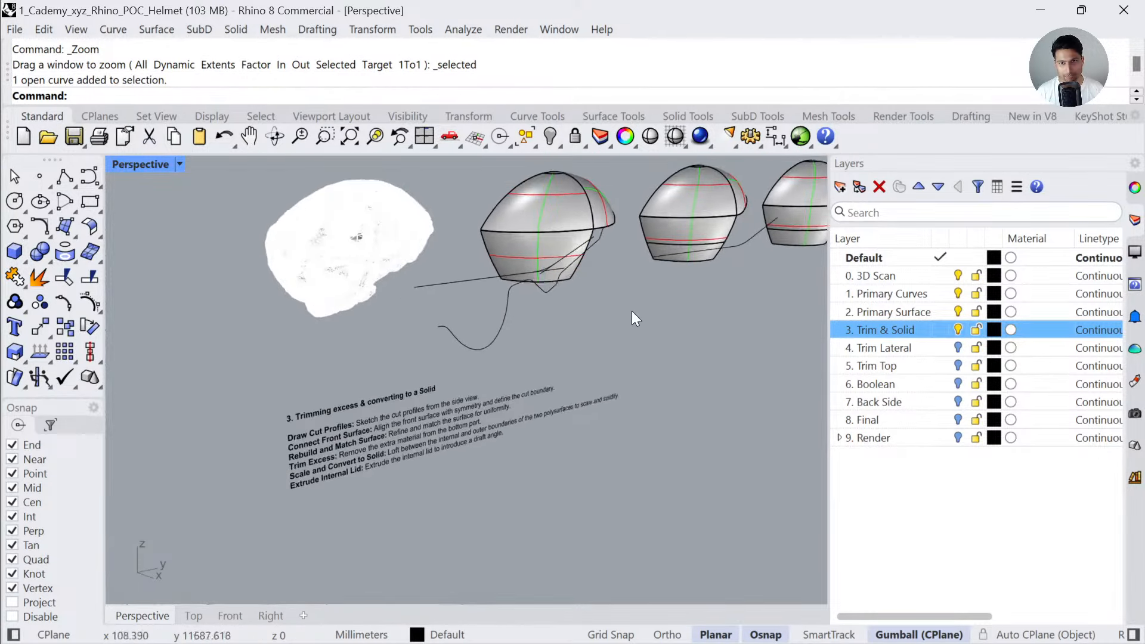
- Compare the instructions with the reference stages for connecting and matching the front surface and cutting with extruded profiles
scroll(692, 273, up, 4)
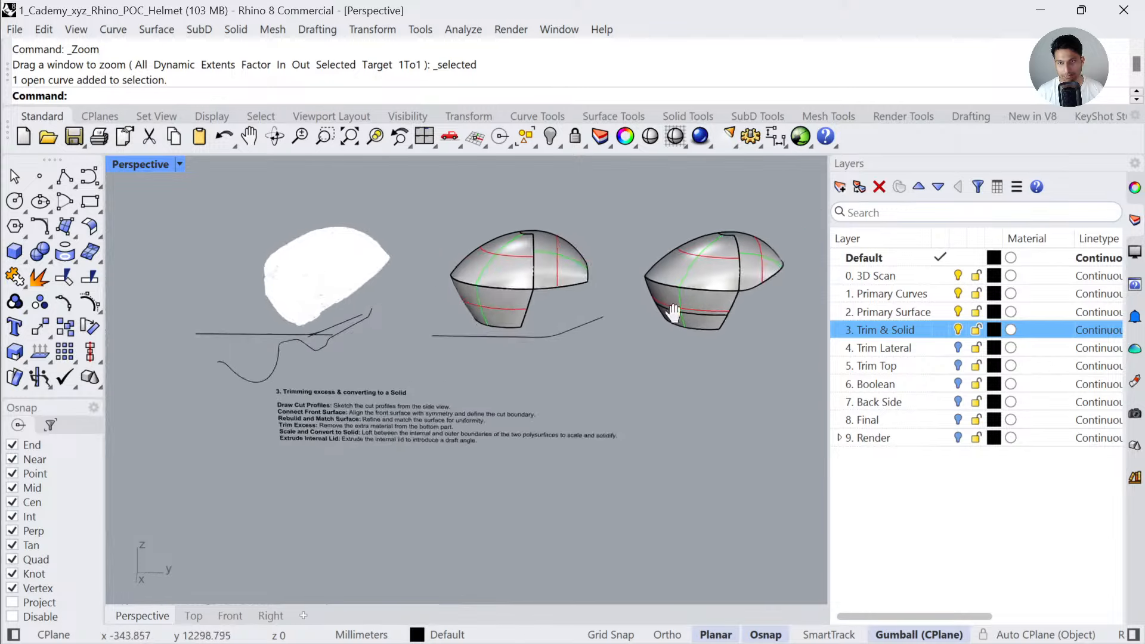
click(726, 331)
scroll(267, 487, up, 8)
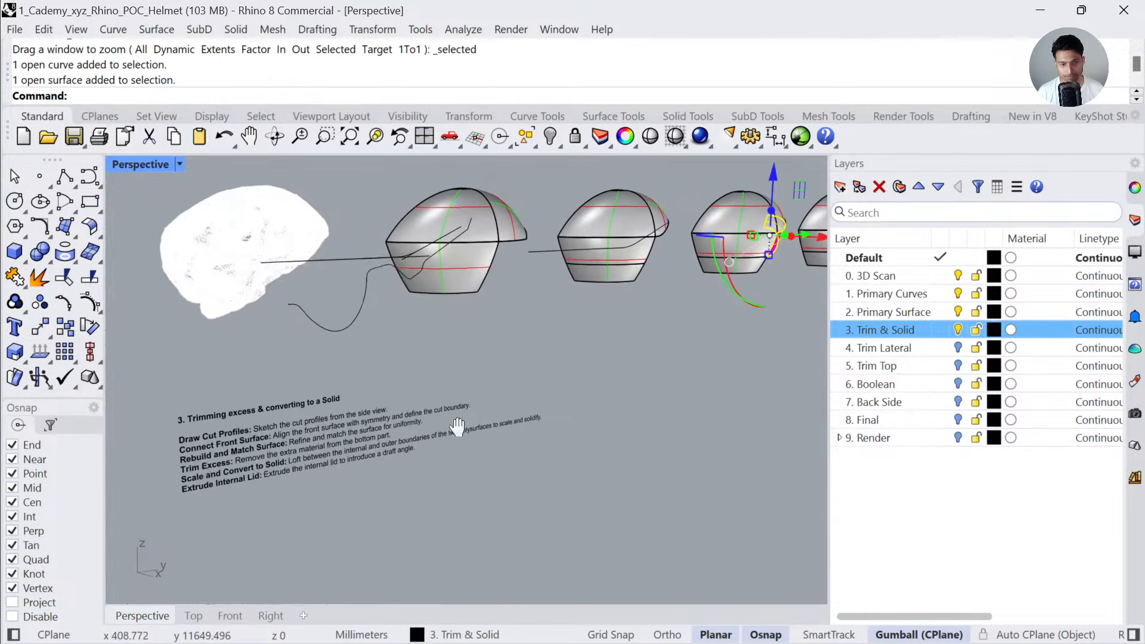
scroll(250, 455, down, 3)
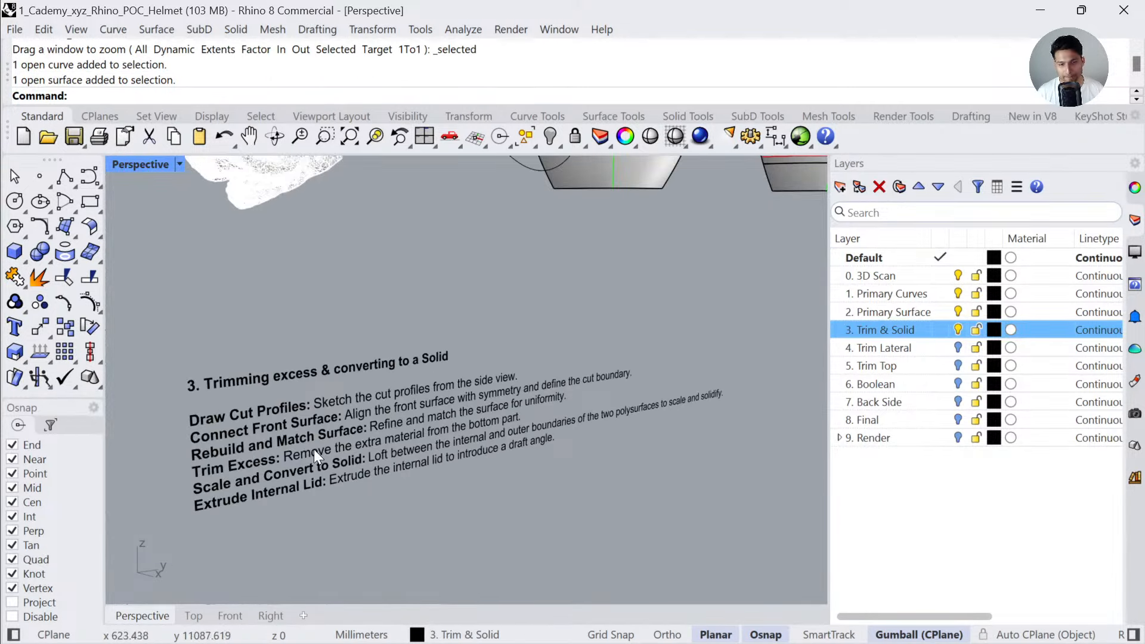
scroll(366, 427, down, 7)
scroll(625, 370, up, 5)
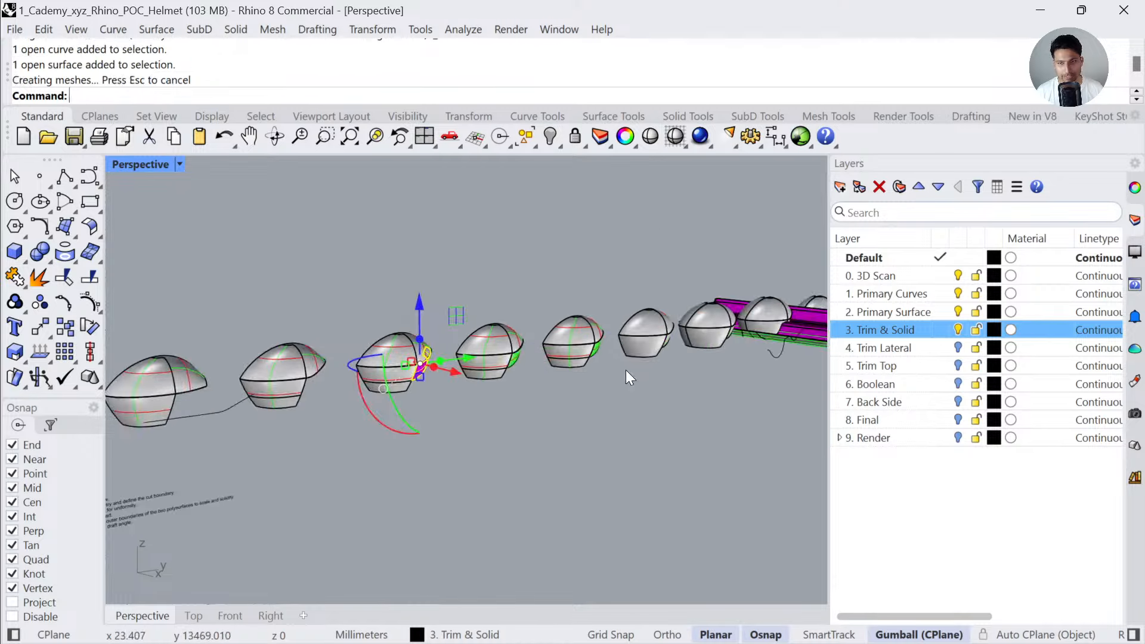
click(679, 370)
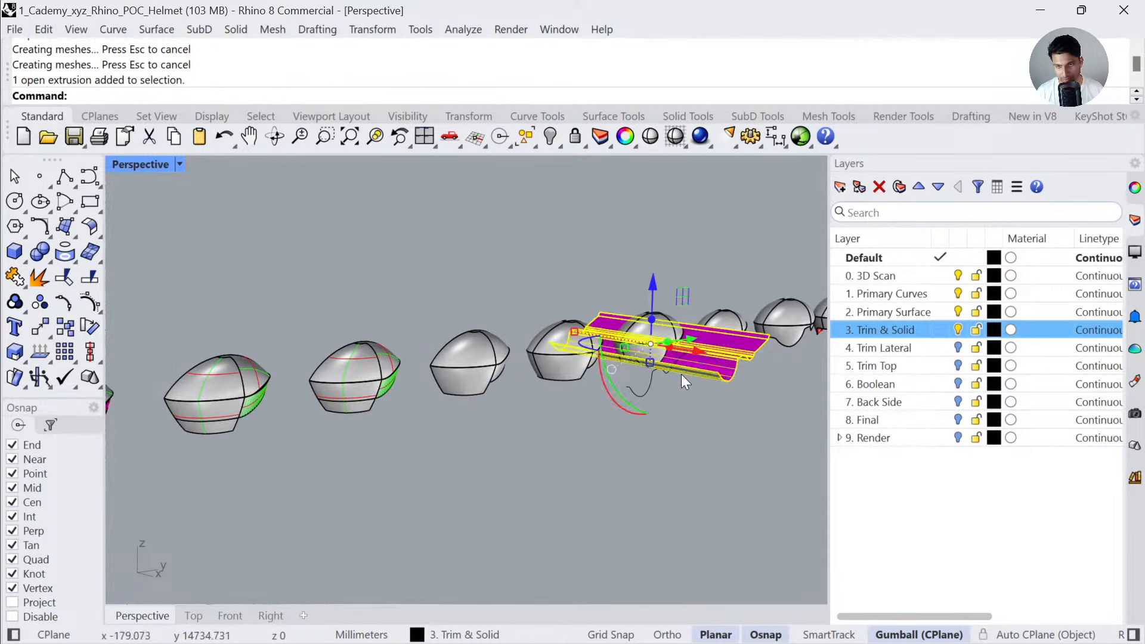
click(677, 439)
scroll(677, 439, down, 4)
shift+right_drag(512, 483, 618, 388)
scroll(614, 411, down, 4)
scroll(344, 456, up, 8)
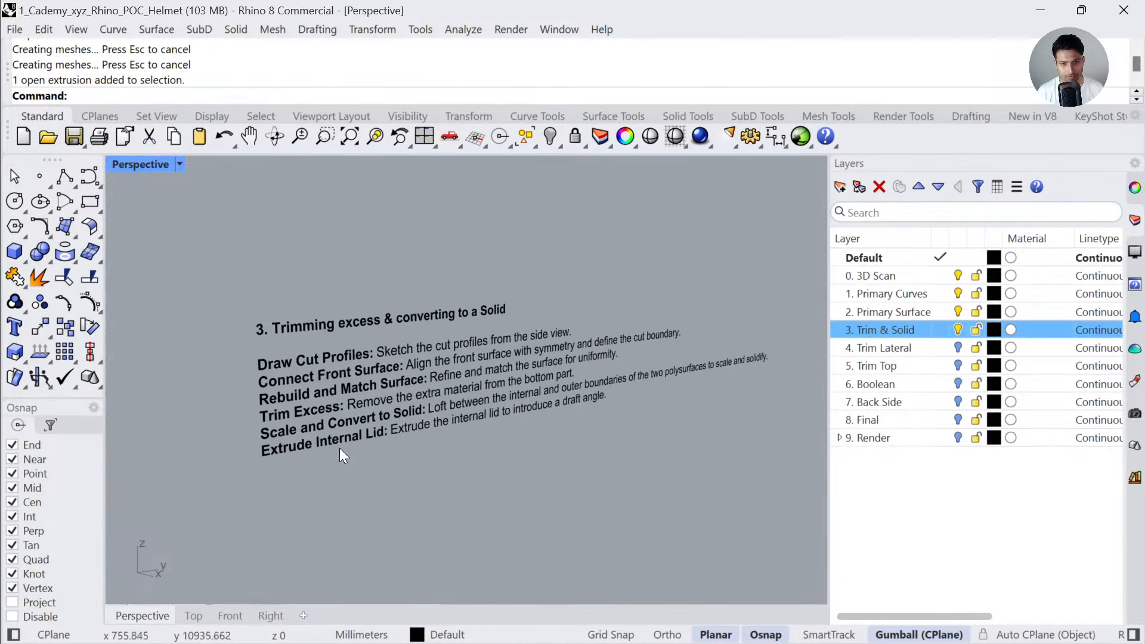
- Examine the remaining trimming reference stages up to the final closed polysurface
scroll(337, 448, down, 4)
scroll(336, 449, down, 6)
shift+right_drag(710, 372, 506, 456)
scroll(722, 367, up, 3)
click(724, 367)
text(zs)
key(Return)
scroll(723, 367, down, 18)
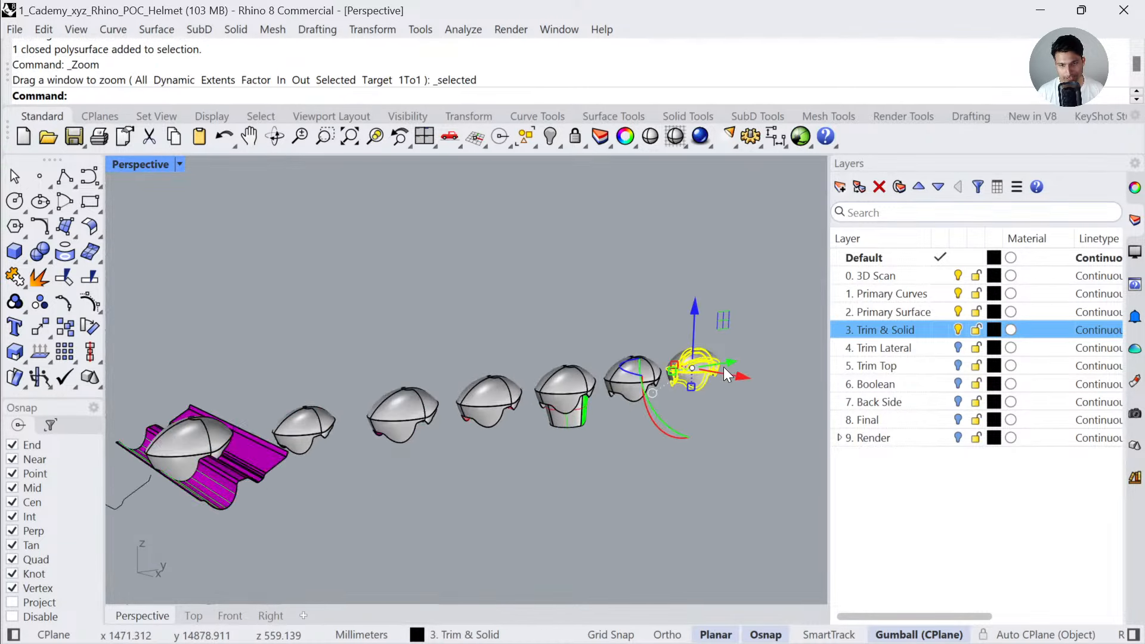
- Frame the trimming stage's scan in the Right view and set that view's display mode to Rendered
shift+right_drag(155, 525, 459, 383)
click(492, 346)
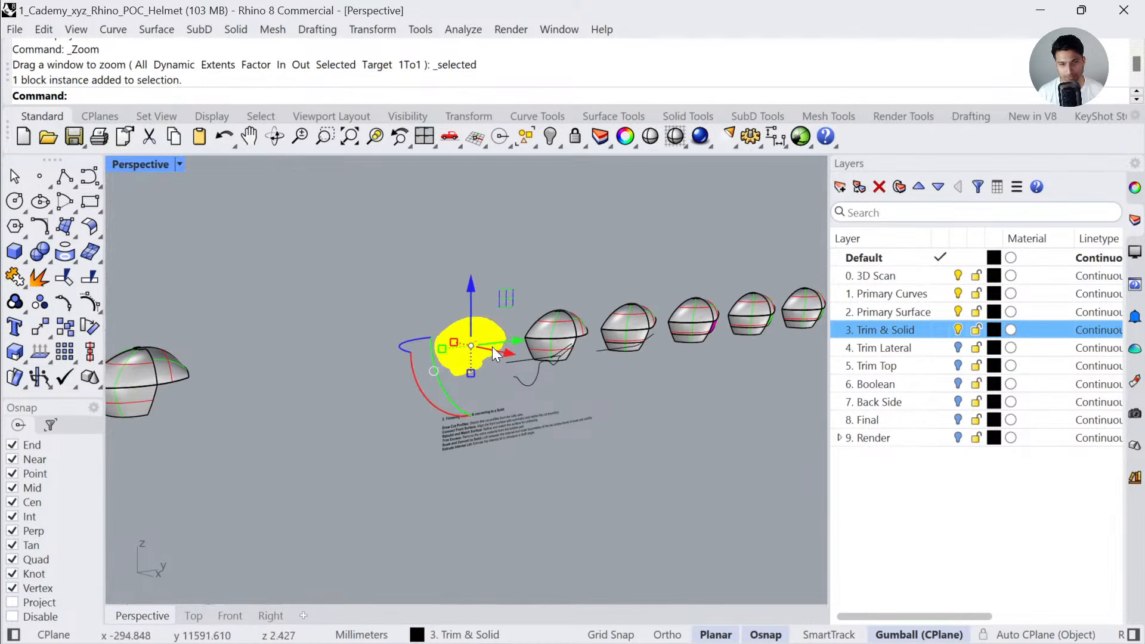
click(267, 613)
scroll(356, 479, down, 3)
scroll(417, 357, up, 5)
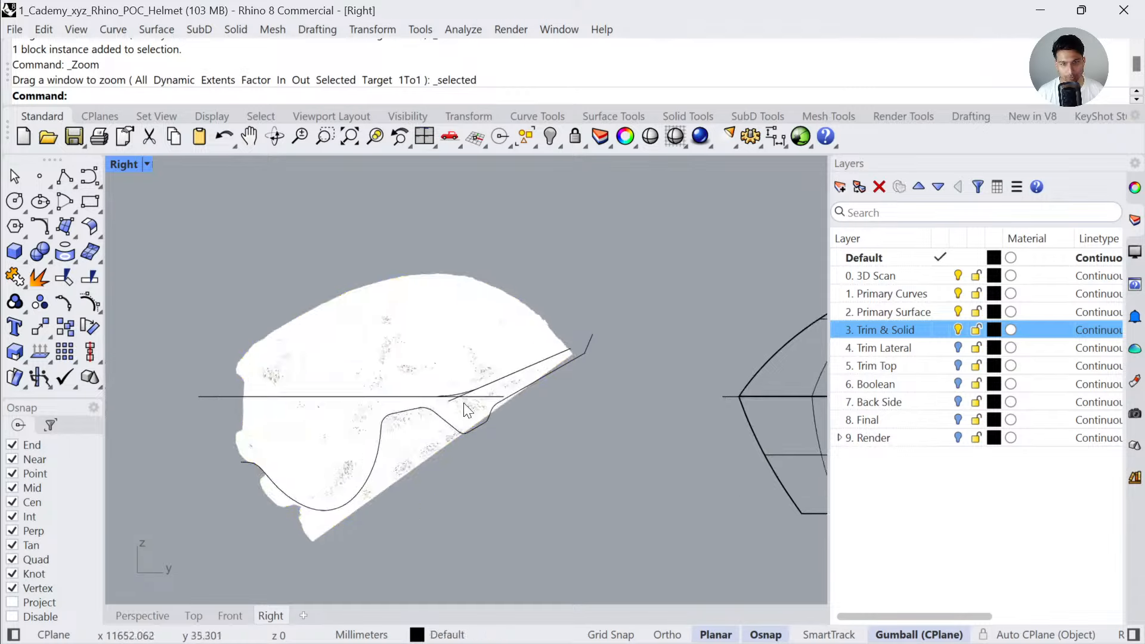
scroll(421, 343, down, 8)
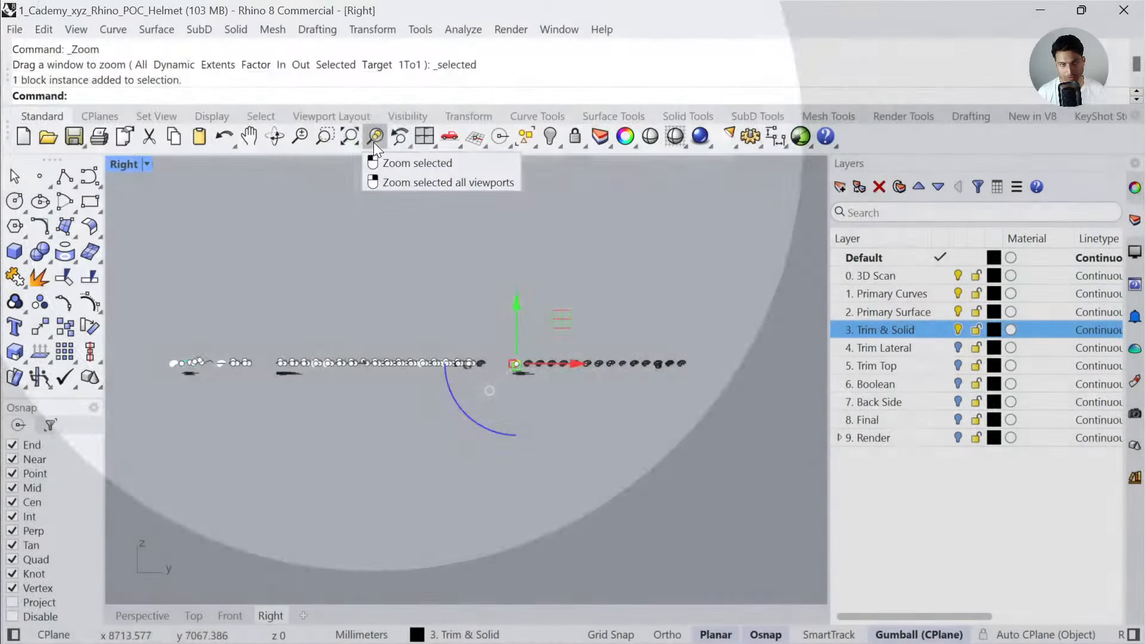
click(374, 143)
click(564, 453)
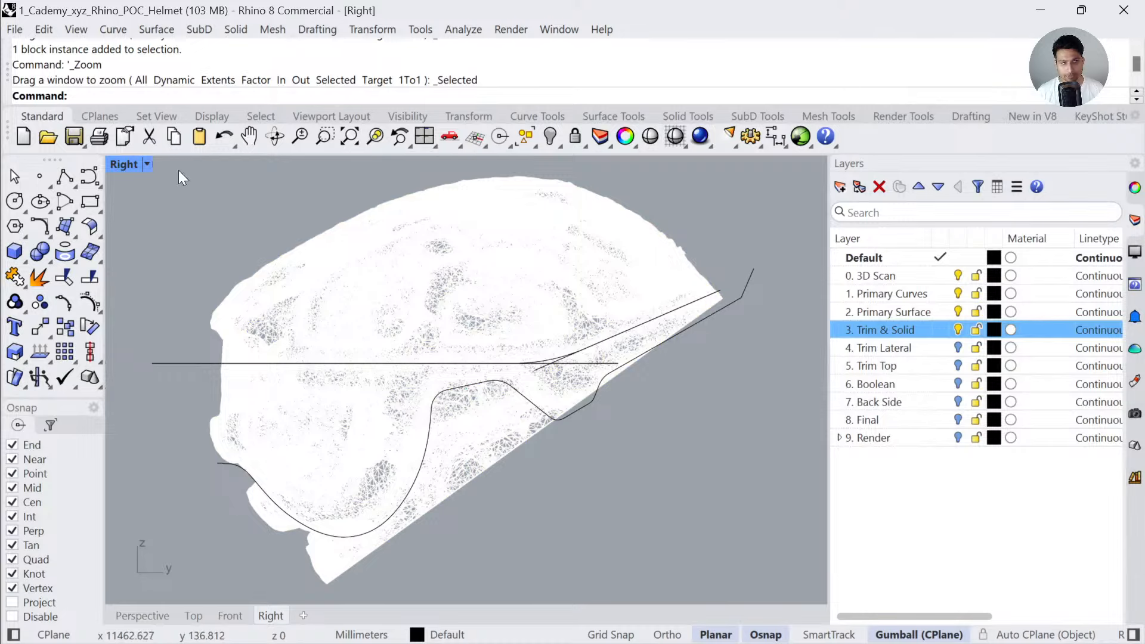
click(129, 164)
click(204, 96)
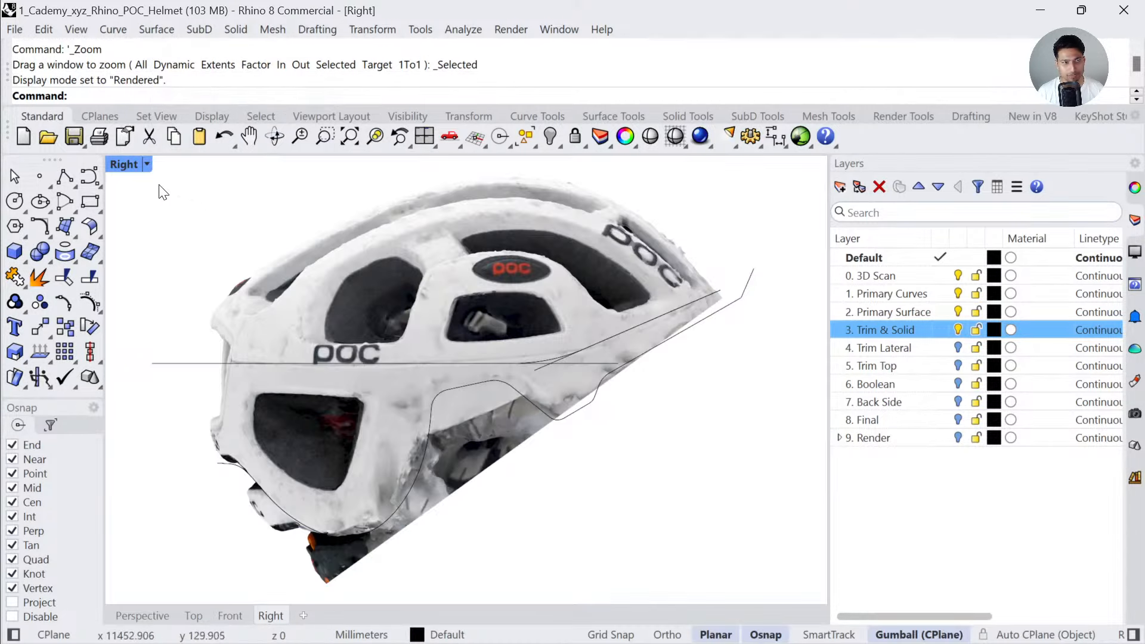
- Set the Right view's display mode to Shaded and bring up the untrimmed surface stage in the Perspective view
click(135, 172)
click(209, 71)
scroll(308, 351, down, 6)
right_drag(769, 376, 513, 376)
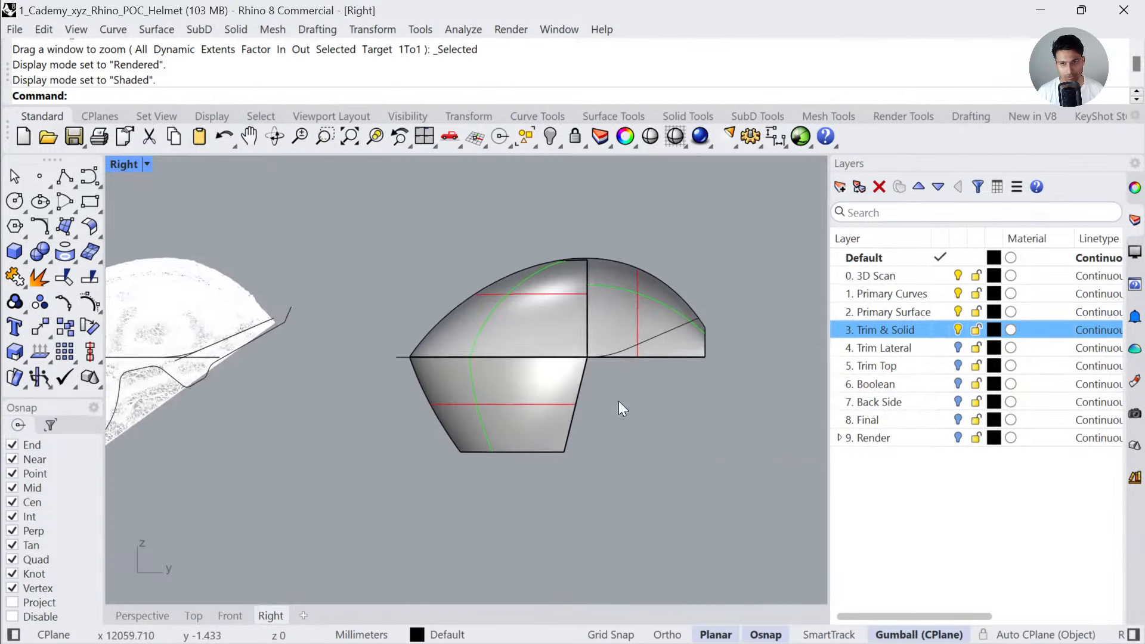
right_drag(636, 335, 484, 353)
scroll(484, 353, up, 2)
click(484, 362)
key(Escape)
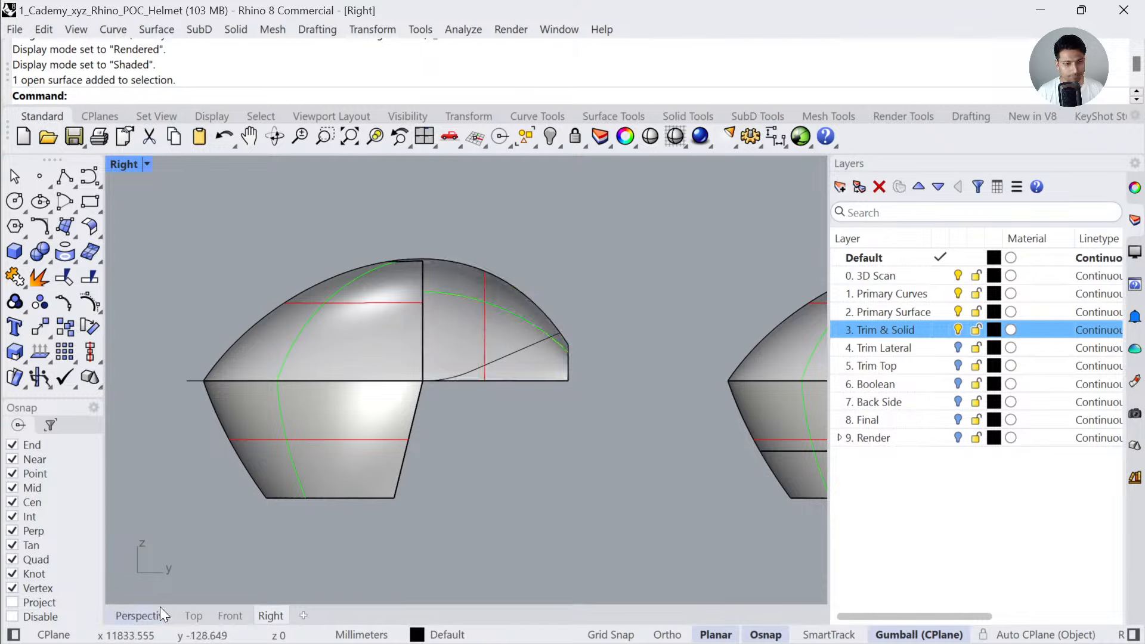
click(156, 614)
right_drag(482, 445, 614, 408)
scroll(587, 551, up, 8)
click(554, 575)
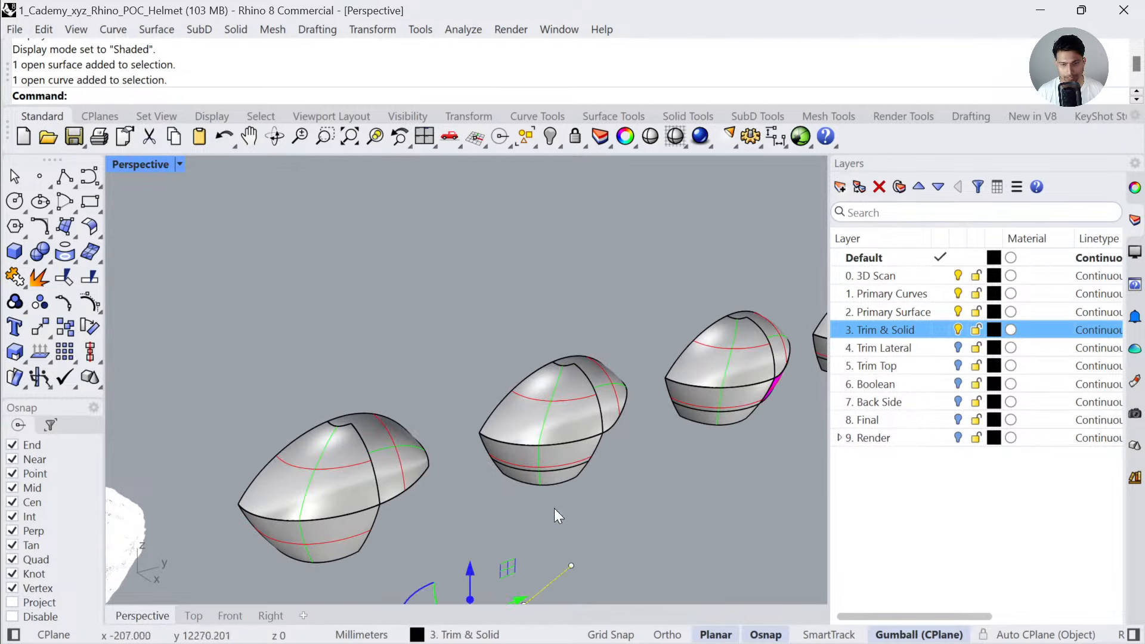
shift+right_drag(554, 508, 566, 477)
drag(531, 405, 243, 248)
click(554, 474)
scroll(453, 322, down, 3)
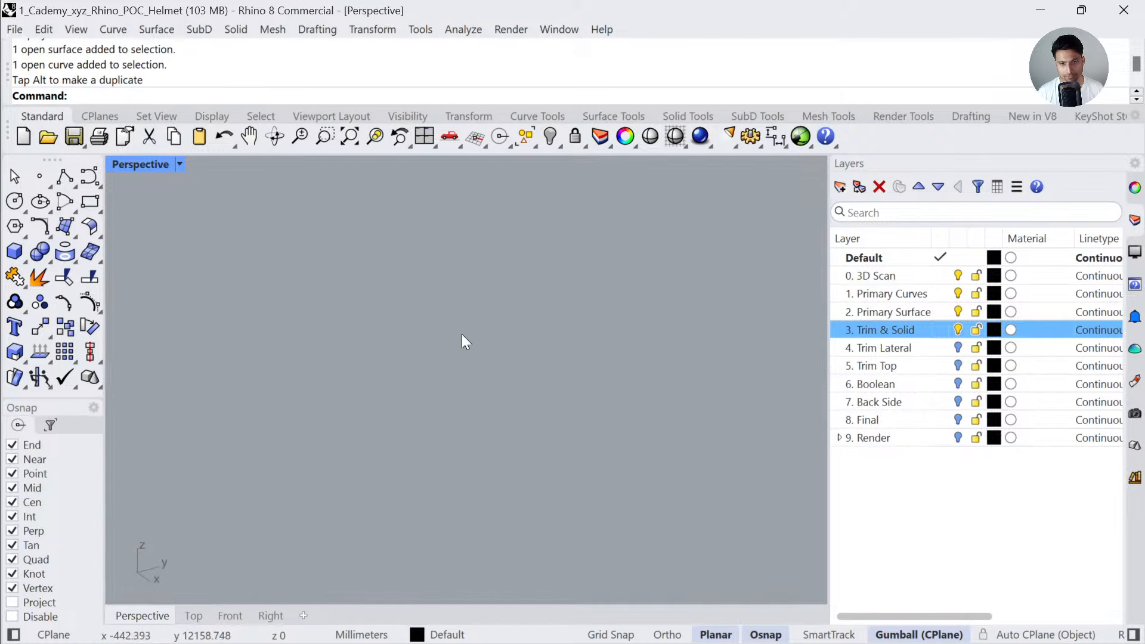
key(ctrl+z)
- Extrude the open front cut profile curve sideways through the full width of the untrimmed helmet surfaces
scroll(461, 345, up, 5)
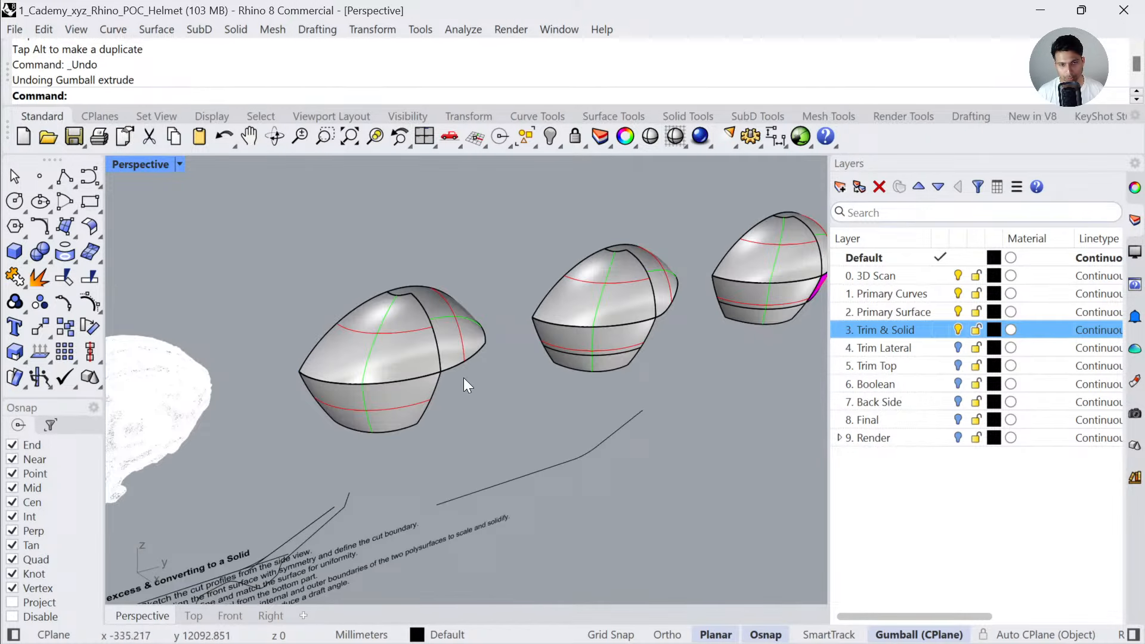
click(573, 458)
drag(560, 460, 310, 311)
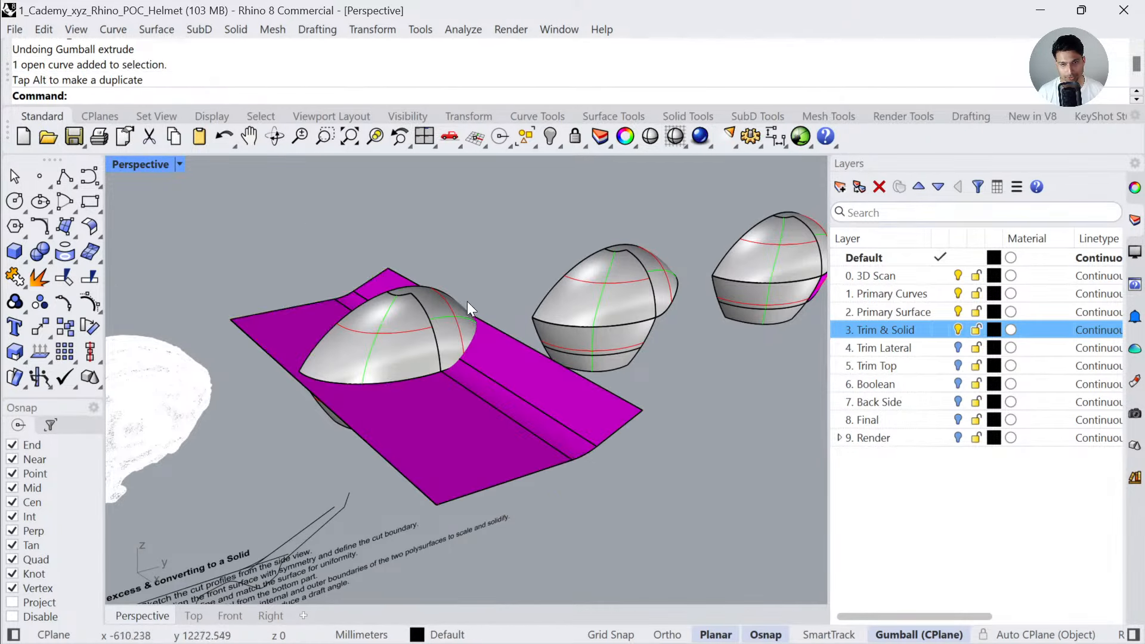
- Create the intersection curve between the extruded profile and the helmet's front surface, and delete the extruded cutter
scroll(486, 342, up, 4)
text(Intersect)
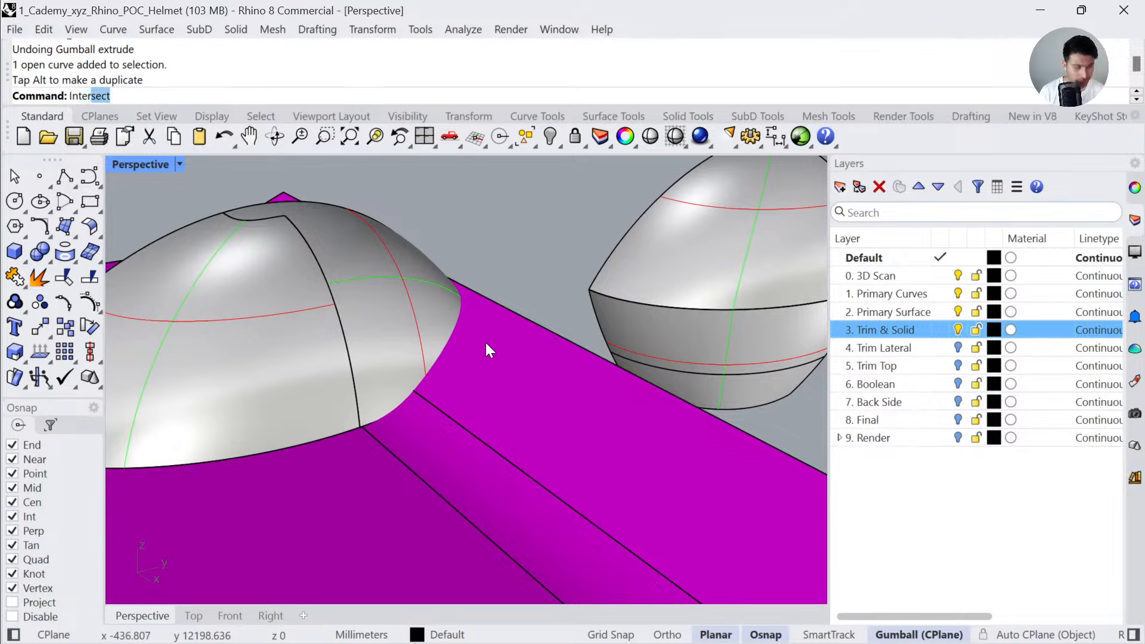
key(Return)
click(416, 345)
click(506, 385)
key(Return)
click(507, 382)
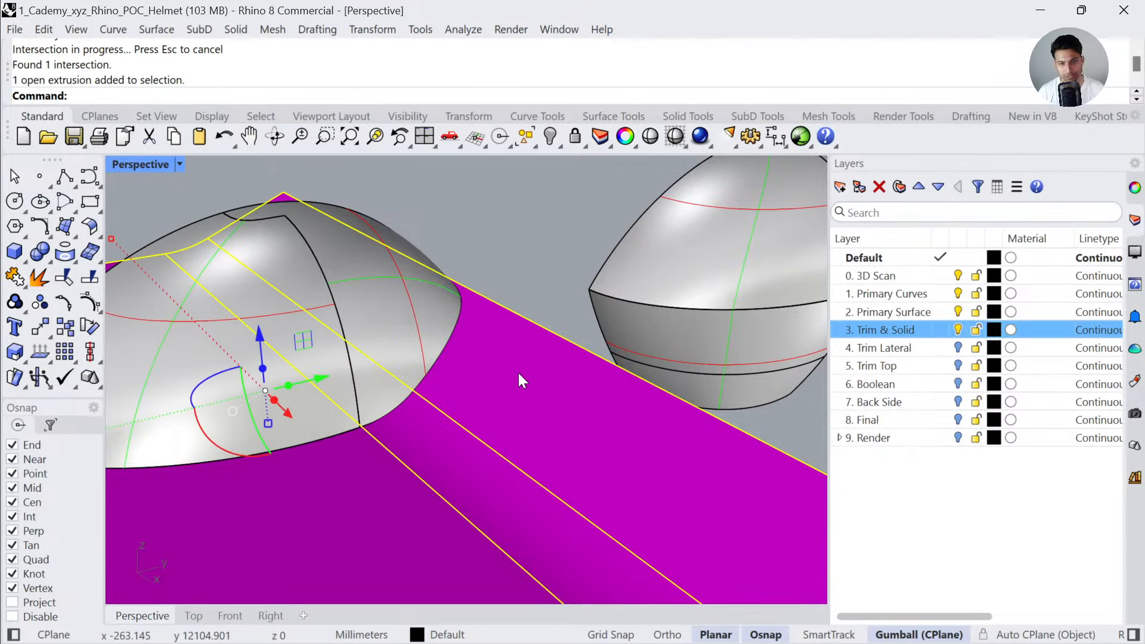
key(Delete)
- Split the front surface with the intersection curve and move the cut-off lower piece forward, clear of the helmet
click(446, 353)
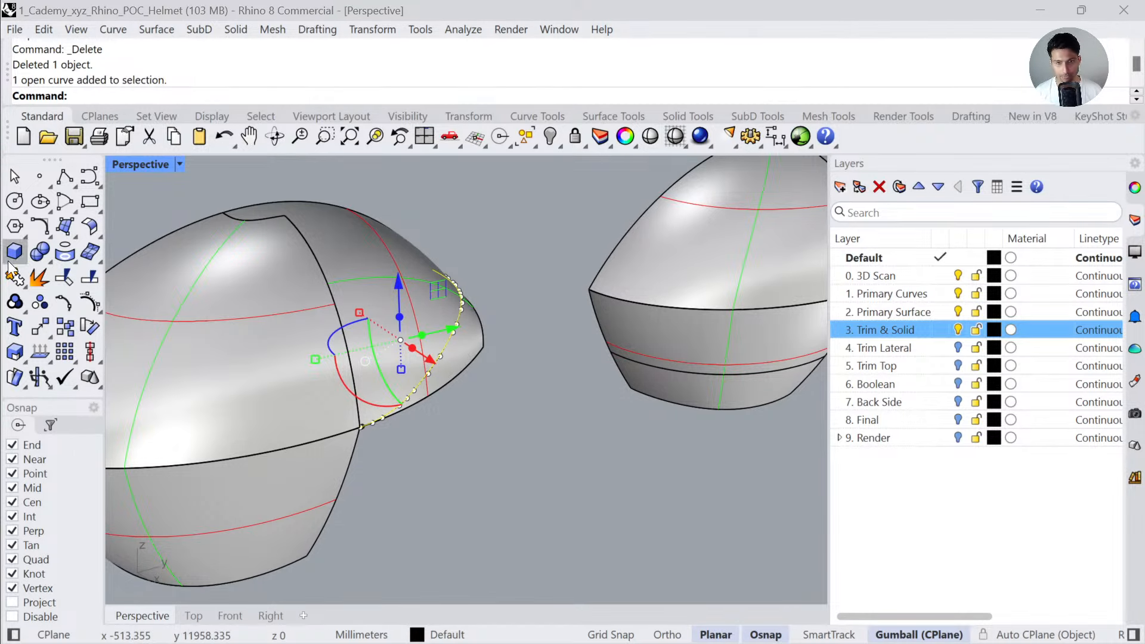
scroll(358, 388, down, 12)
shift+right_drag(671, 373, 520, 394)
scroll(349, 385, up, 10)
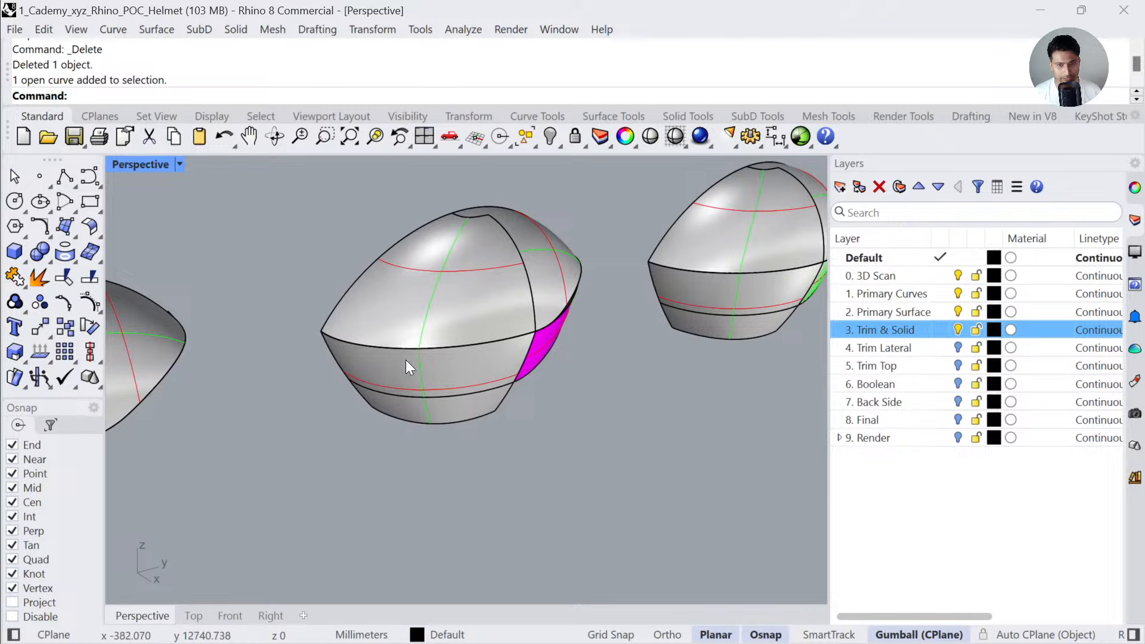
scroll(405, 360, down, 8)
scroll(324, 370, up, 8)
scroll(324, 369, down, 5)
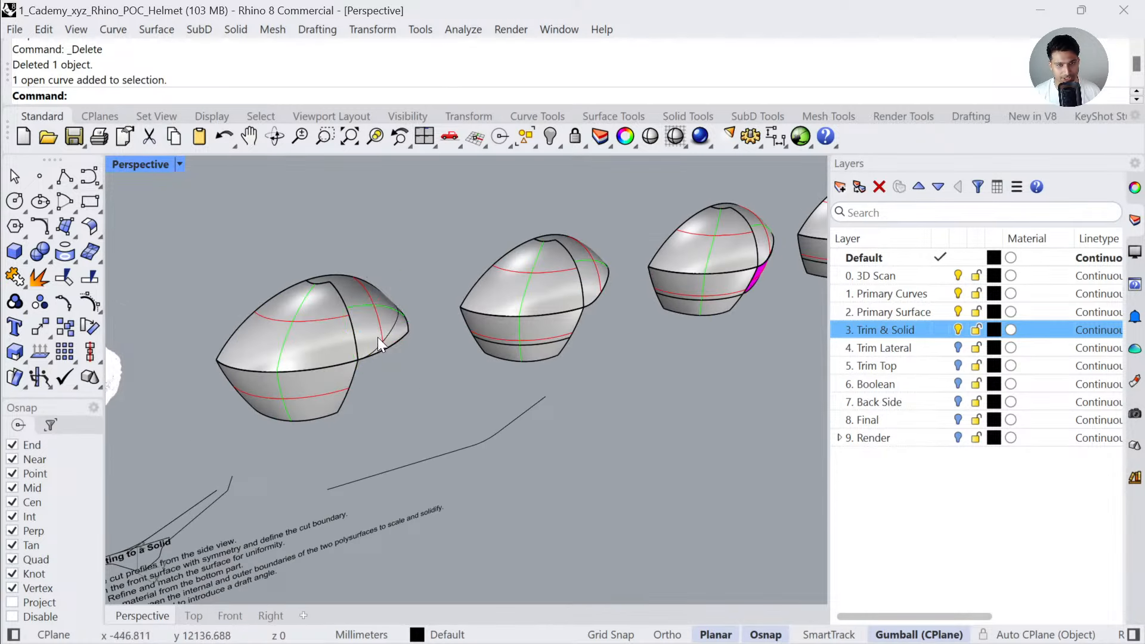
click(377, 337)
key(ctrl+shift+e)
click(90, 278)
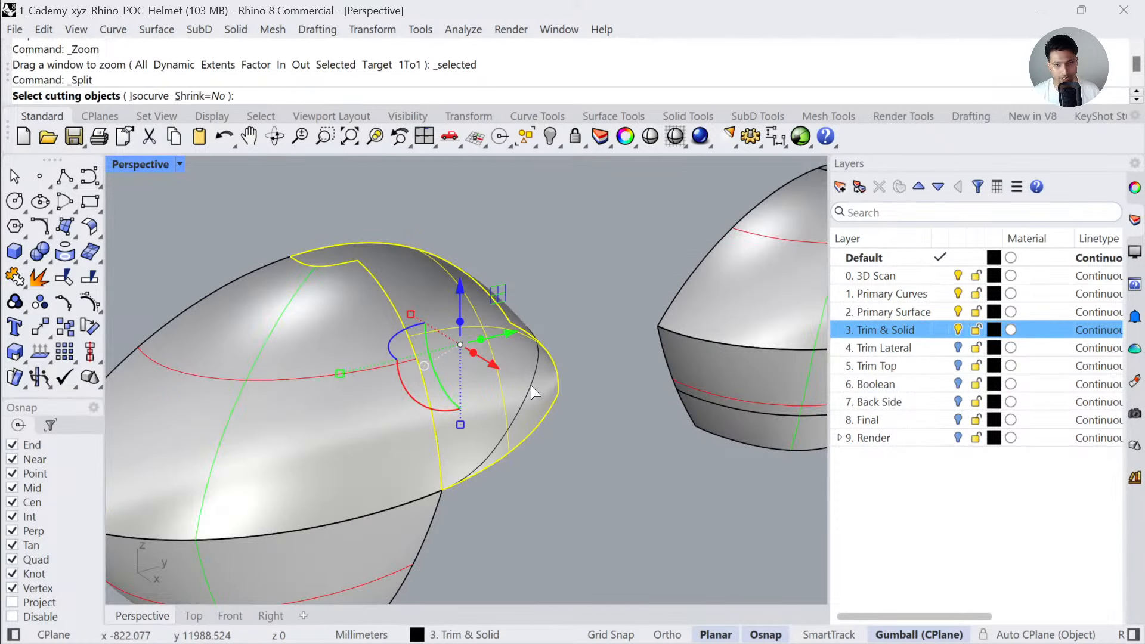
click(531, 386)
key(Return)
drag(552, 413, 602, 404)
- Examine the short strip at the front tip of the next reference stage against the split front surface
right_drag(602, 403, 532, 410)
scroll(587, 368, up, 5)
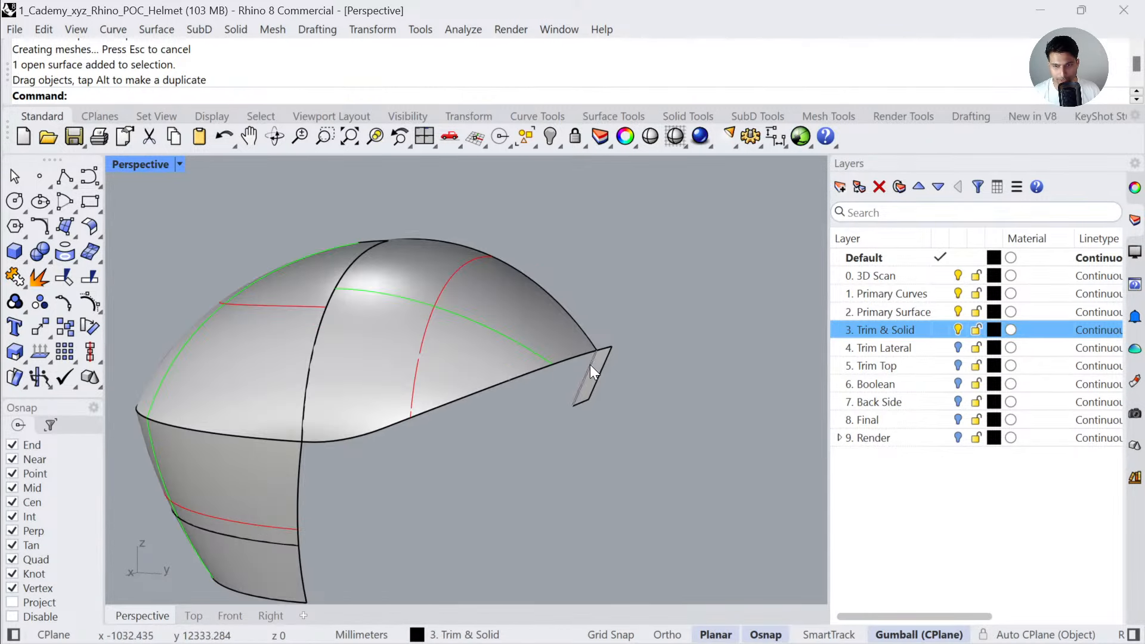
click(589, 364)
click(573, 385)
shift+right_drag(484, 473, 635, 384)
click(632, 385)
scroll(599, 396, down, 5)
right_drag(575, 409, 511, 404)
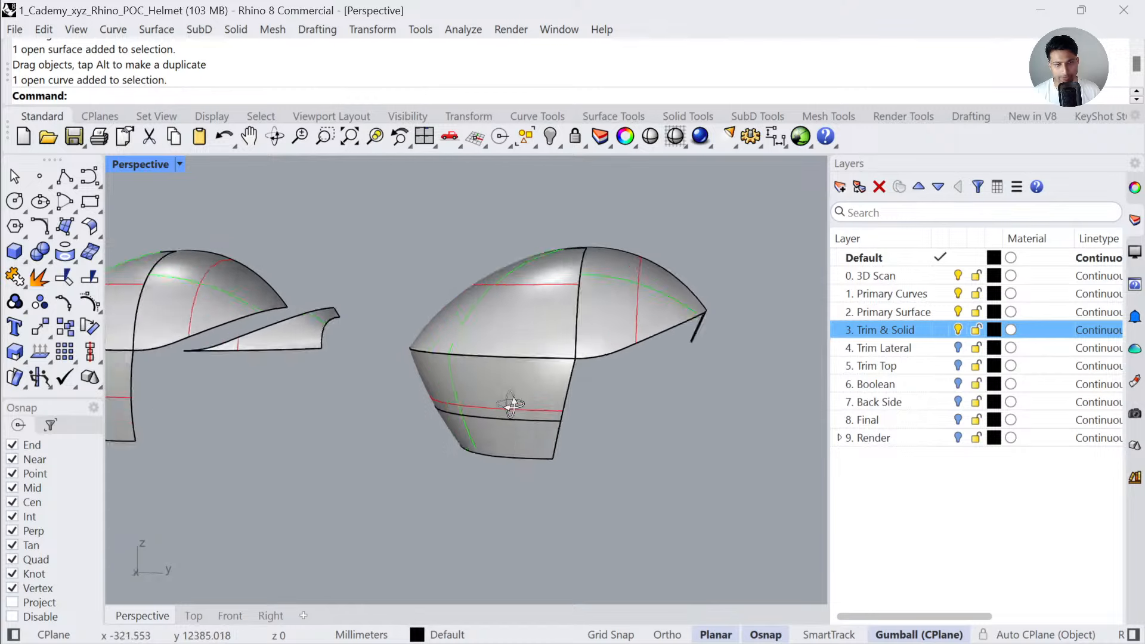
shift+right_drag(351, 430, 535, 411)
shift+right_drag(659, 389, 527, 400)
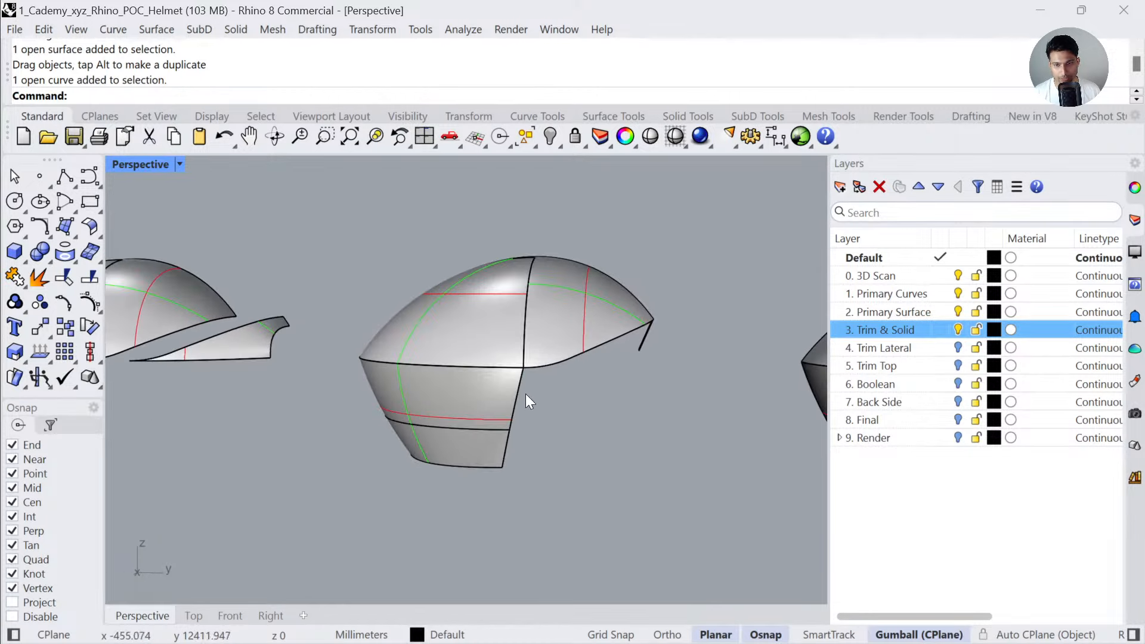
shift+right_drag(316, 446, 566, 428)
- Split the lower side surface along a U-direction isocurve about 60 percent of the way down, with Shrink off
right_drag(280, 408, 374, 316)
scroll(373, 399, up, 2)
click(368, 372)
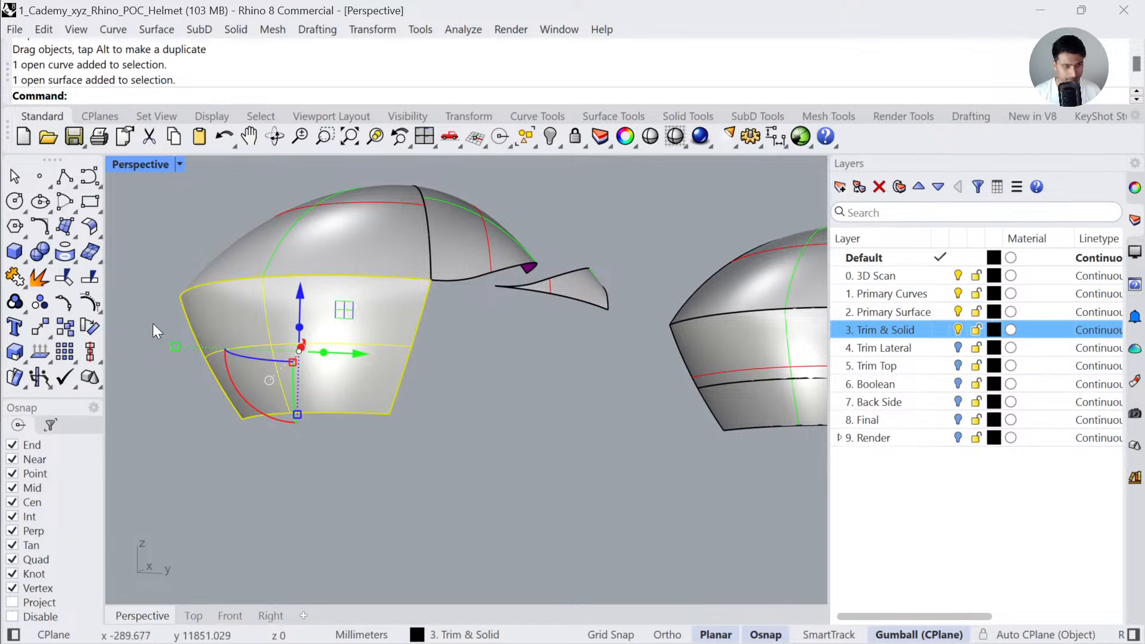
click(97, 292)
click(138, 96)
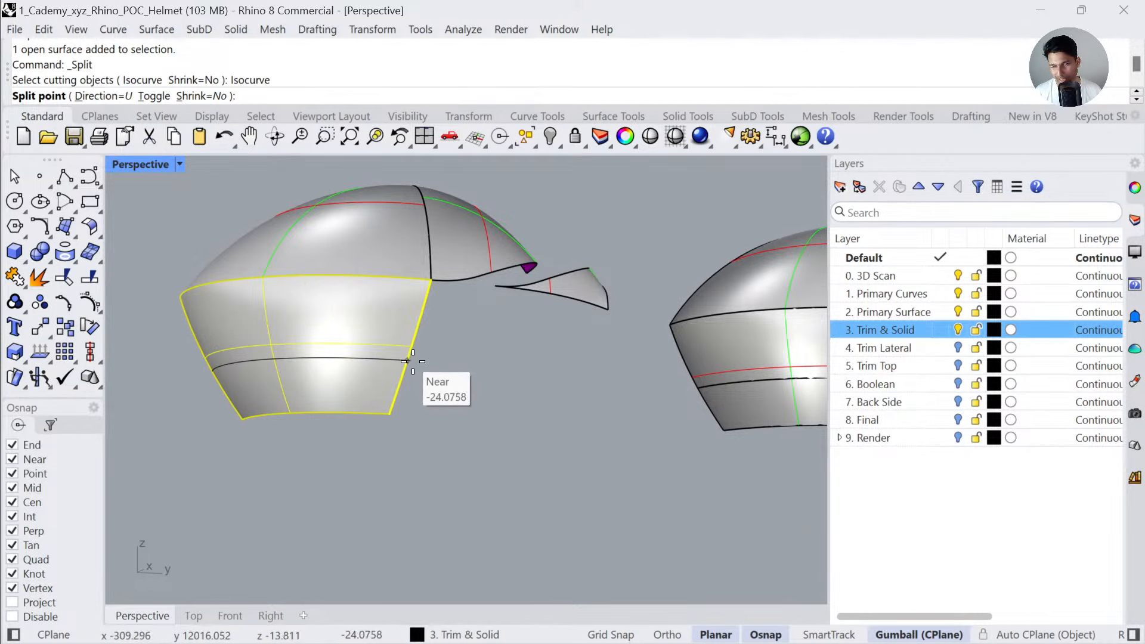
click(229, 615)
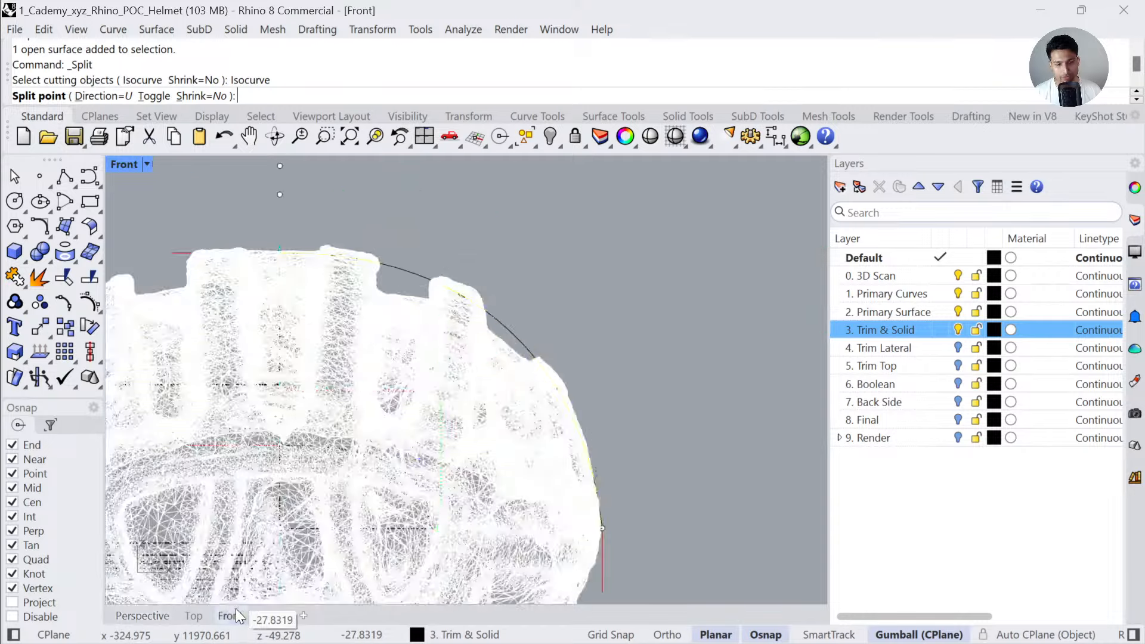
scroll(481, 381, down, 3)
click(270, 615)
scroll(412, 426, down, 3)
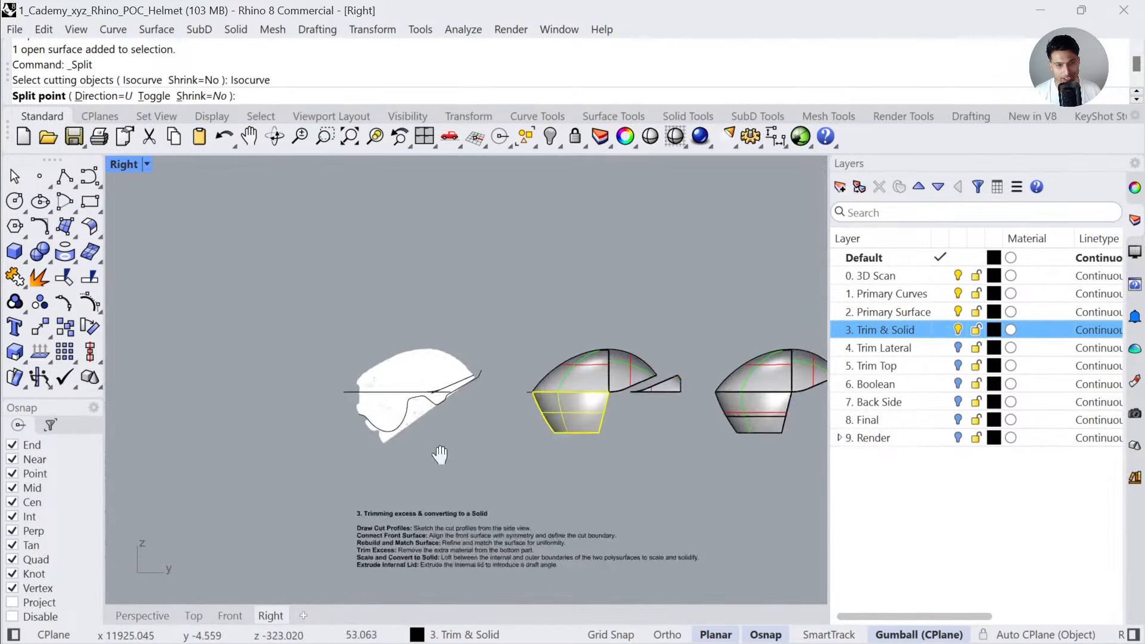
scroll(310, 427, up, 6)
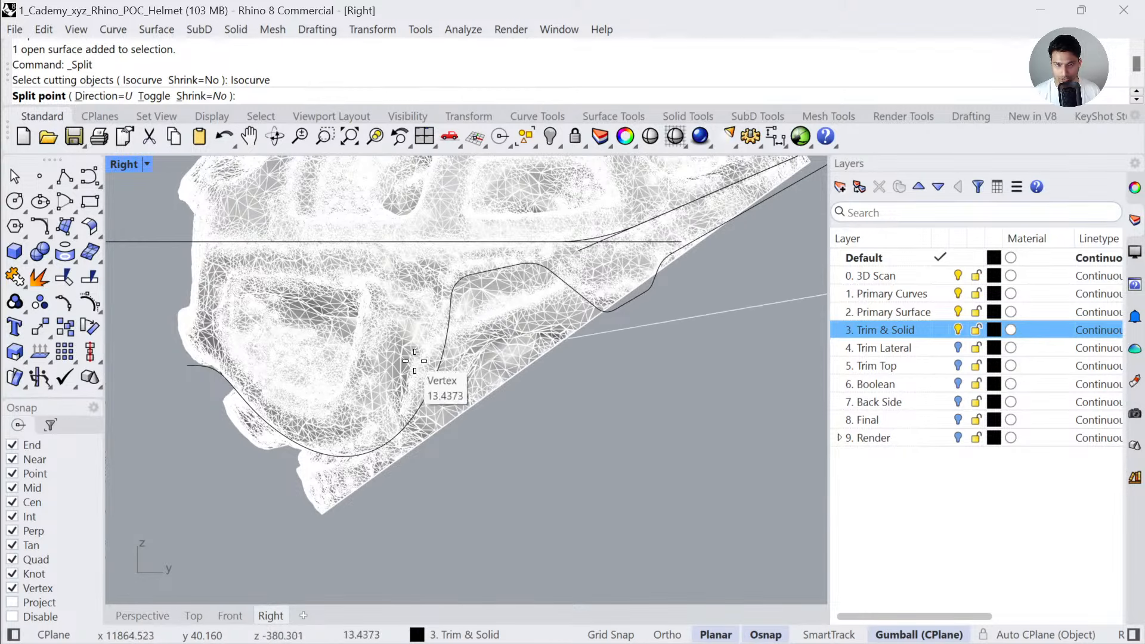
scroll(430, 369, down, 5)
scroll(632, 405, up, 10)
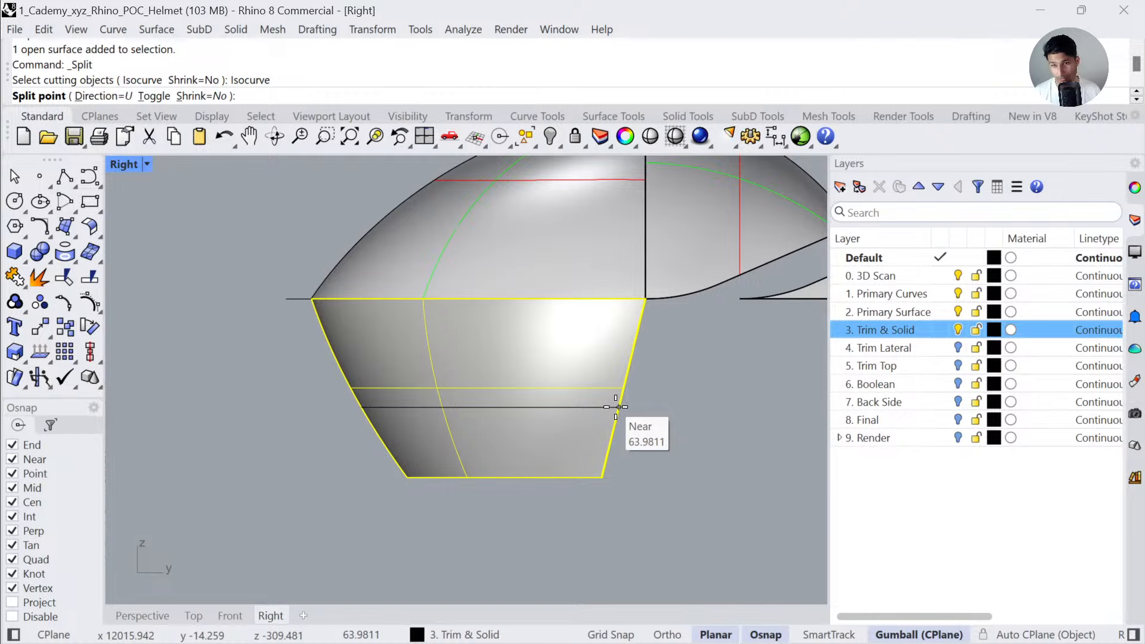
click(616, 406)
key(Return)
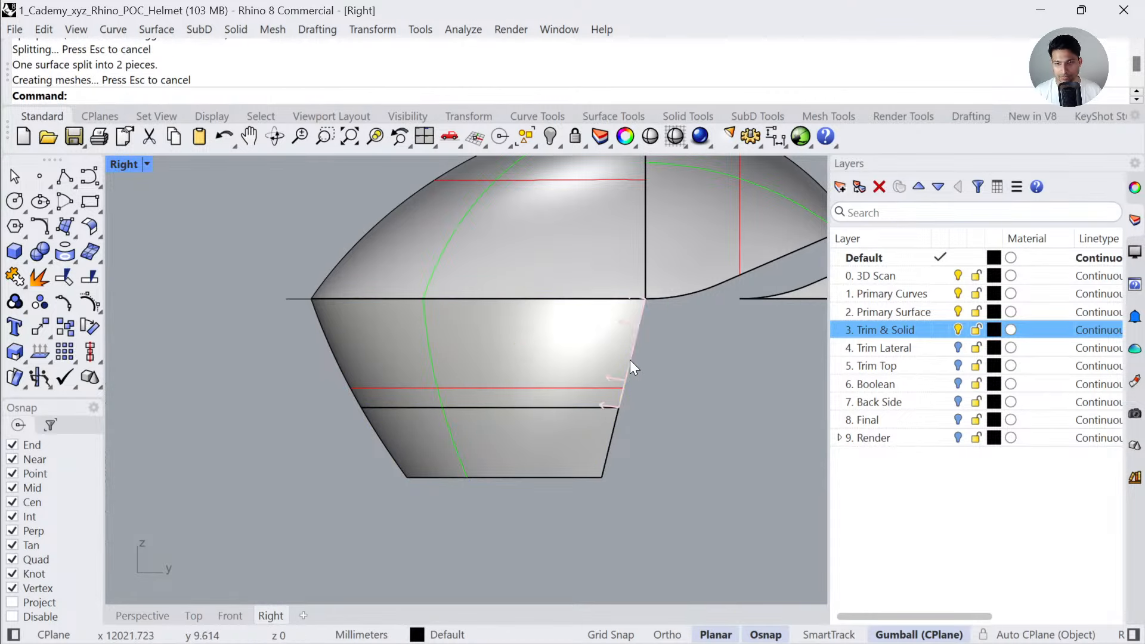
- Start a BlendSrf in the next stage from the upper side surface's front edge to the front tip strip's edge
ctrl+shift+click(630, 360)
scroll(652, 367, down, 3)
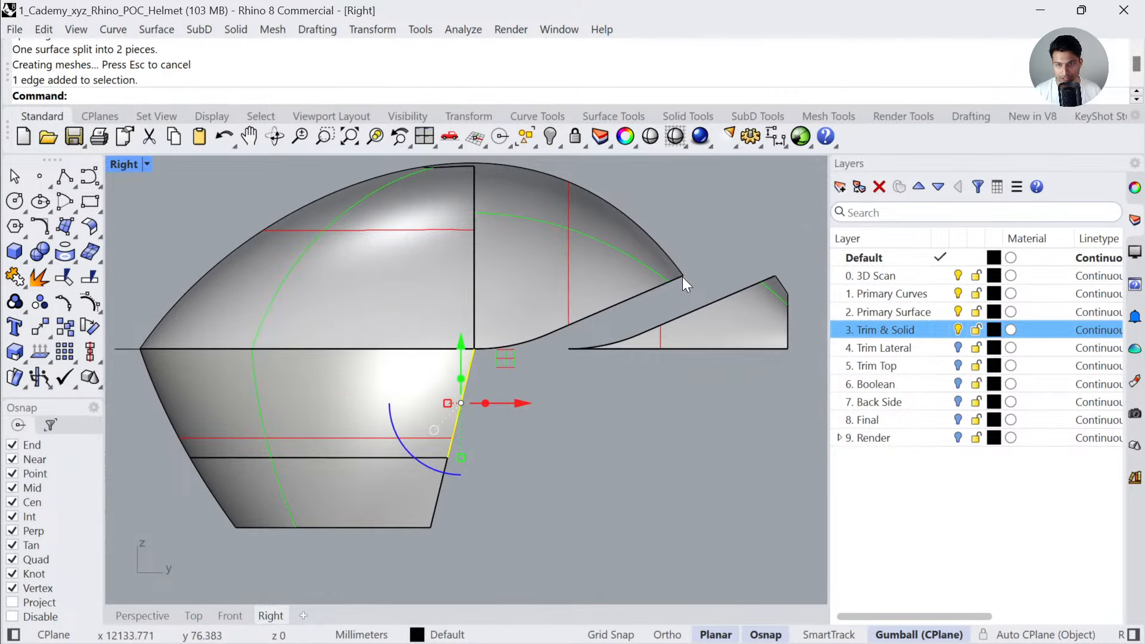
scroll(442, 419, down, 3)
scroll(352, 291, up, 4)
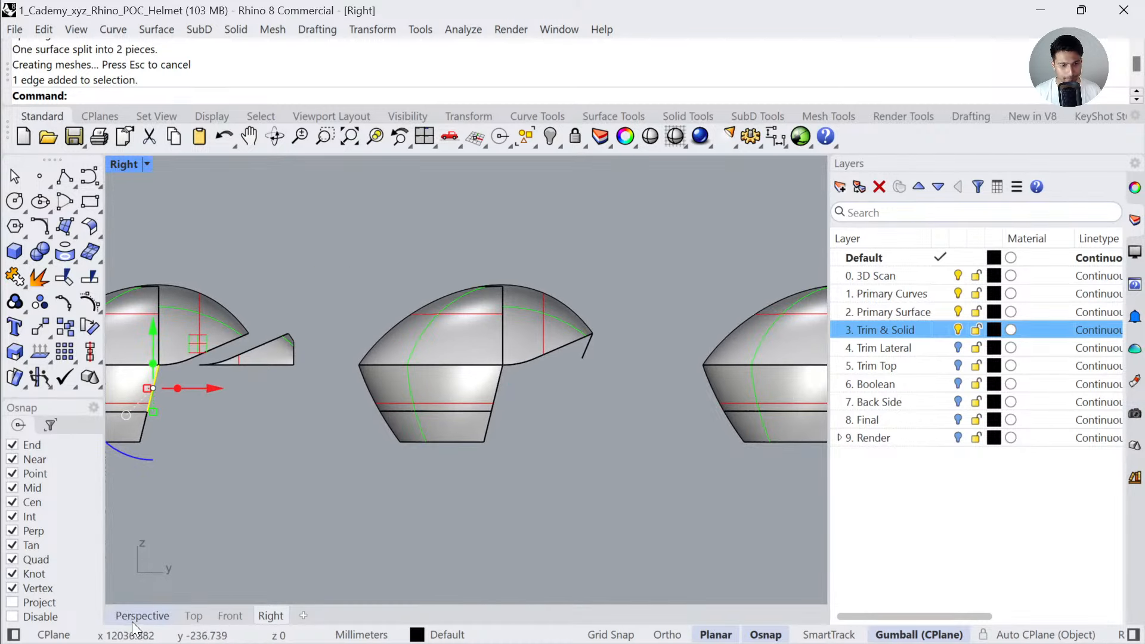
click(141, 615)
right_drag(263, 495, 639, 410)
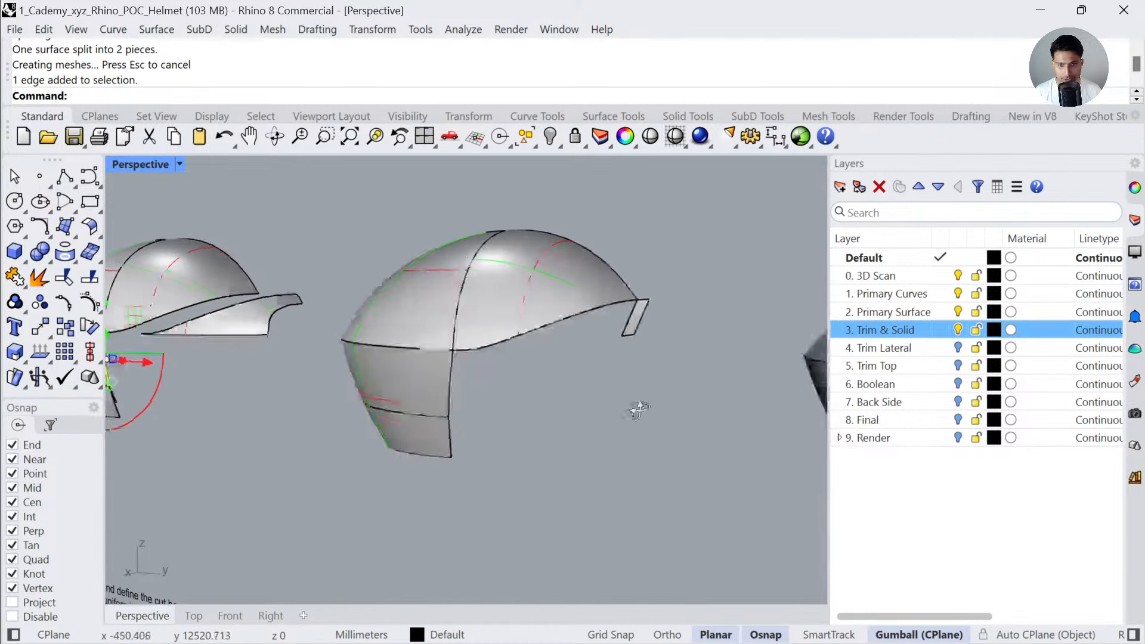
click(617, 421)
text(BlendSrf)
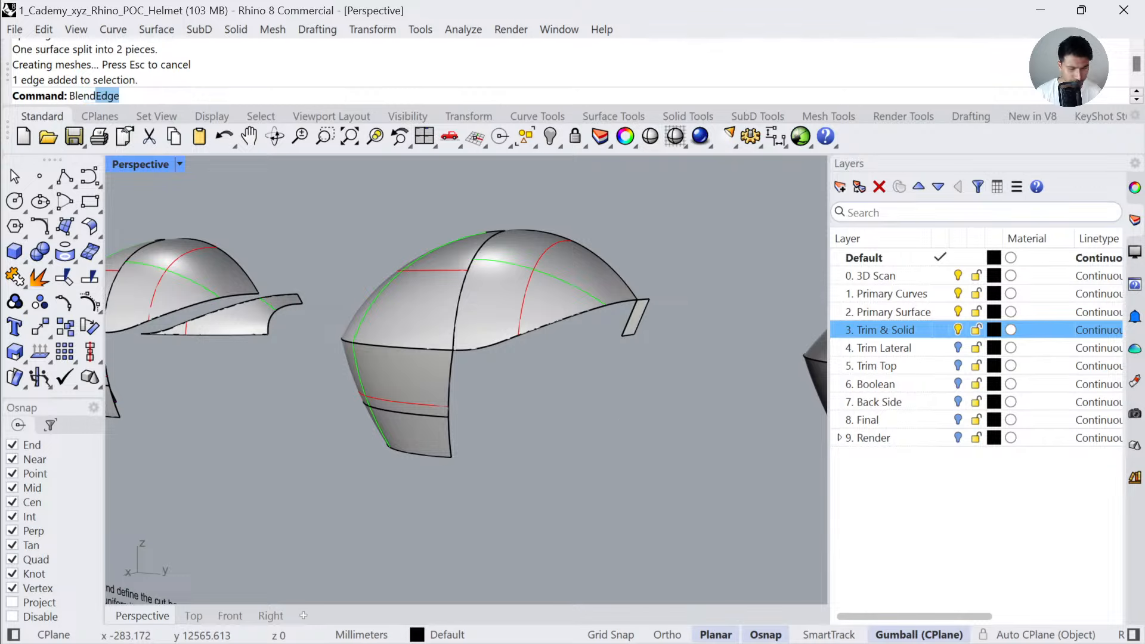
key(Return)
click(449, 368)
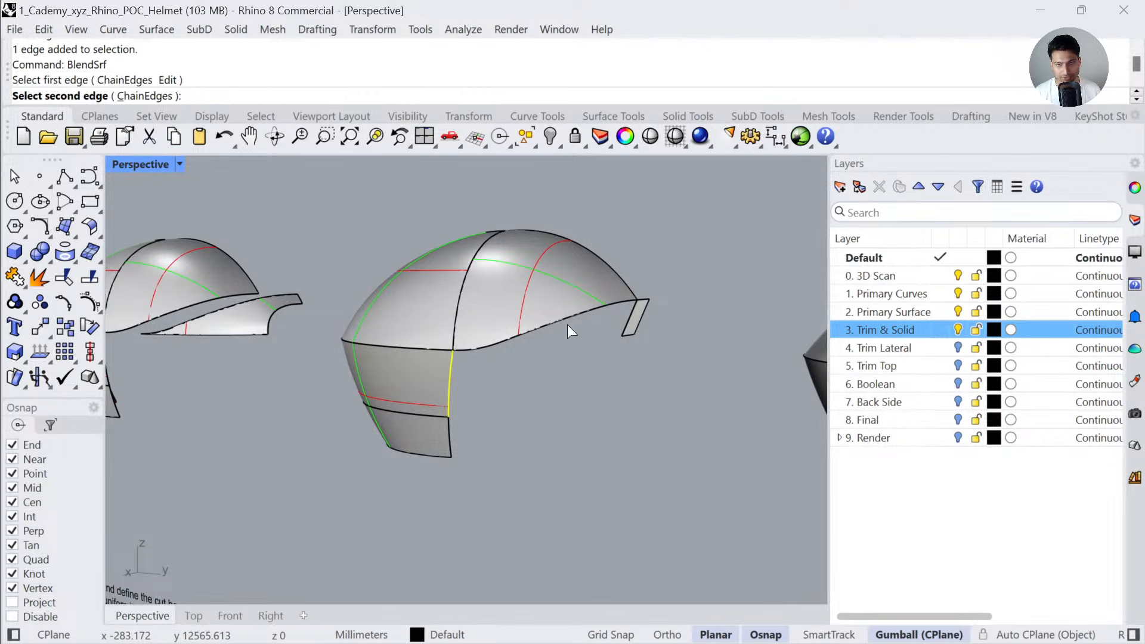
click(636, 306)
- Set both ends of the surface blend to Tangency and create the blend surface
drag(610, 181, 824, 168)
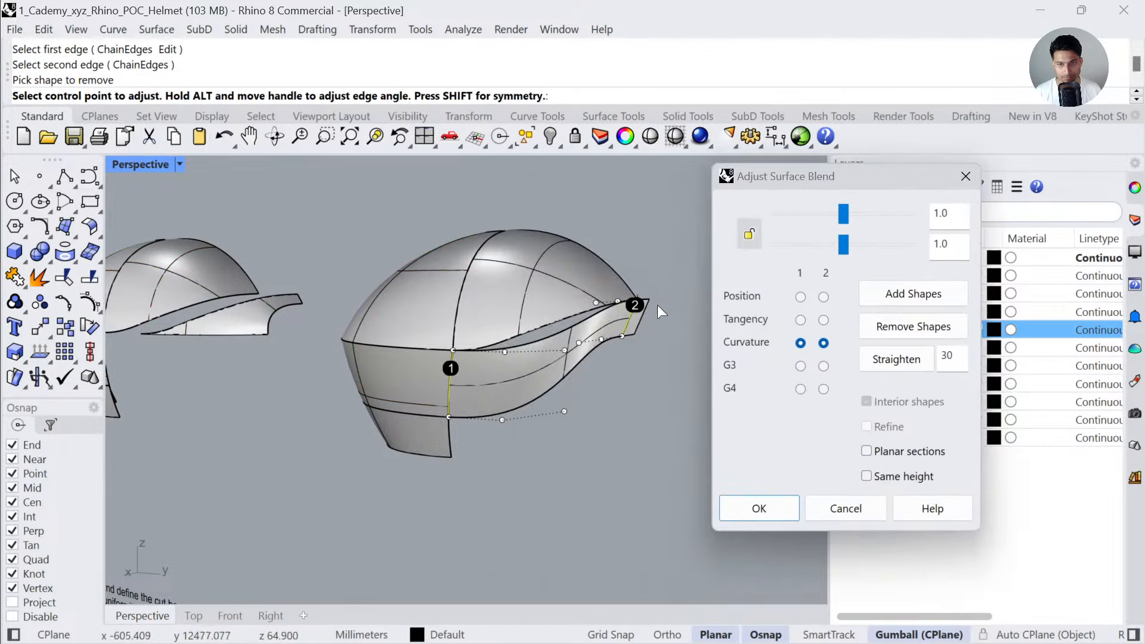
scroll(657, 305, up, 3)
click(800, 319)
click(823, 320)
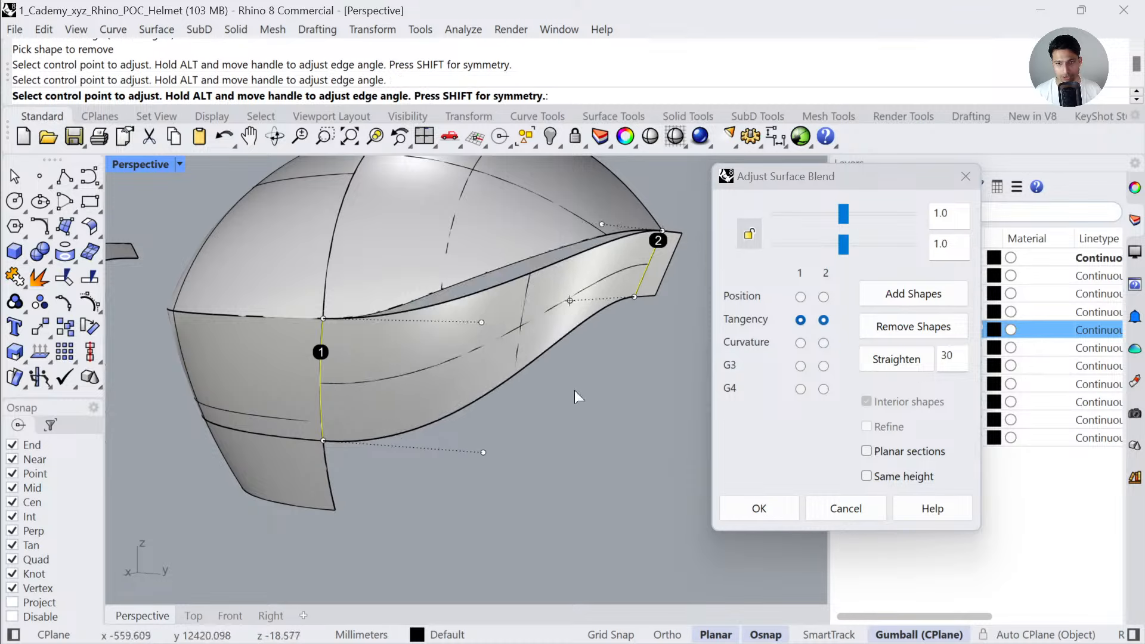
right_drag(575, 390, 582, 348)
scroll(582, 348, down, 4)
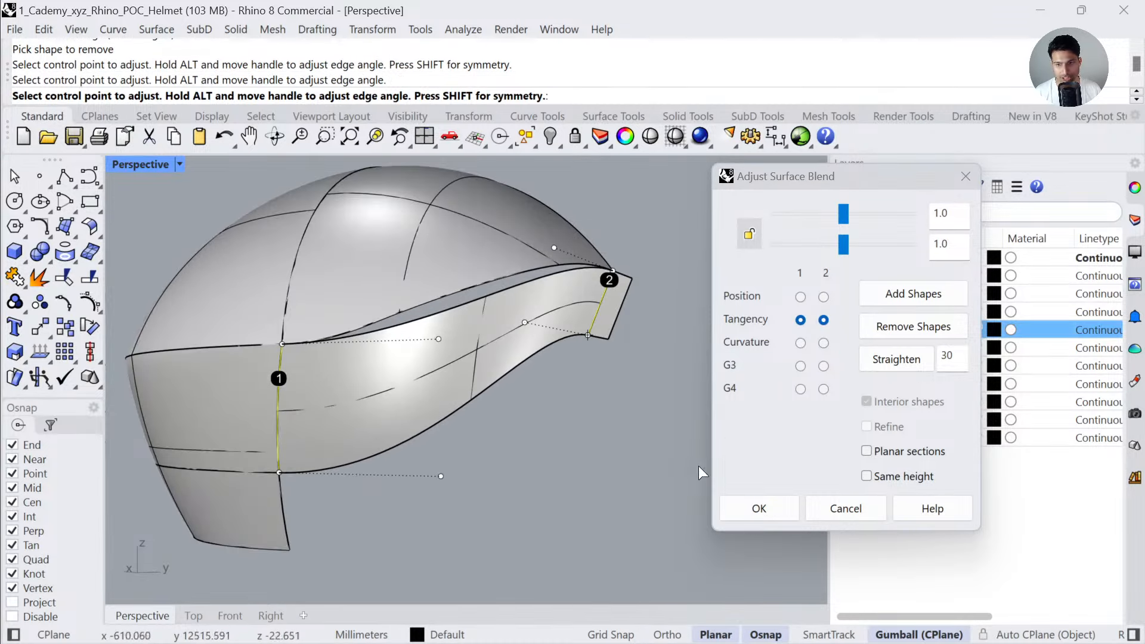
click(759, 508)
- Compare the new blend surface with the magenta front surface in the next reference stage
click(463, 320)
scroll(471, 420, down, 5)
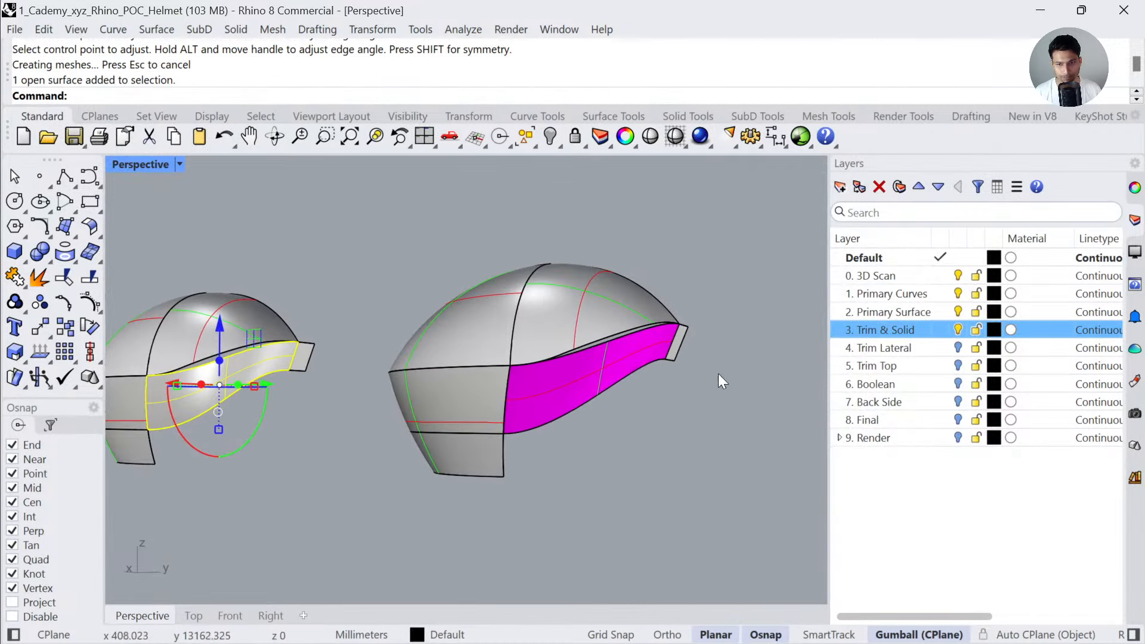
click(613, 378)
key(ctrl+shift+e)
scroll(545, 399, down, 5)
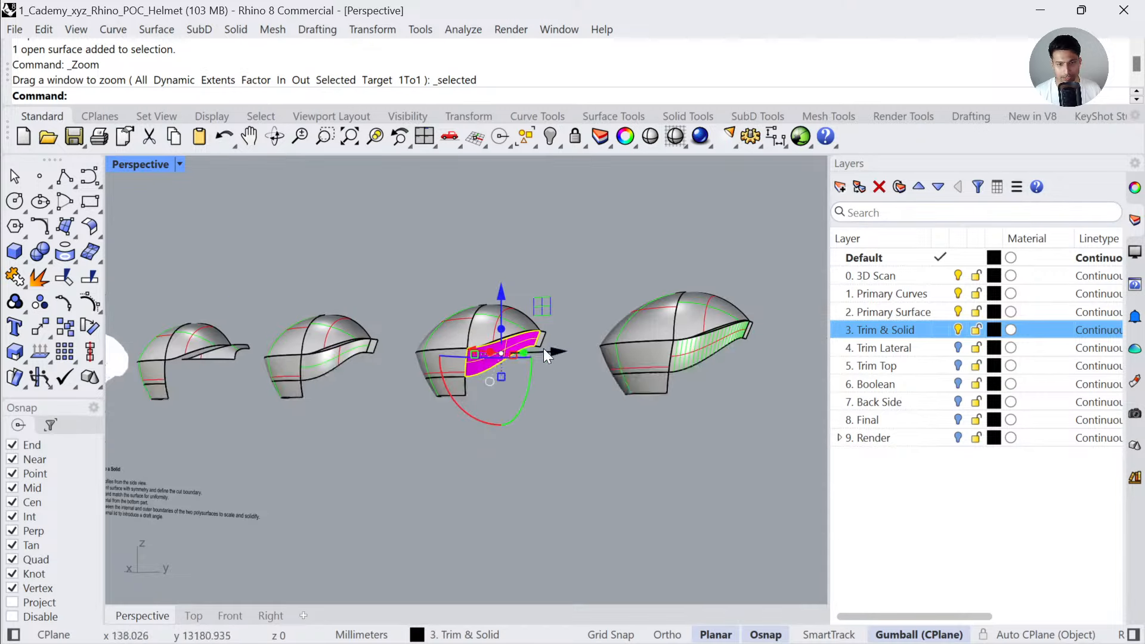
scroll(488, 352, up, 6)
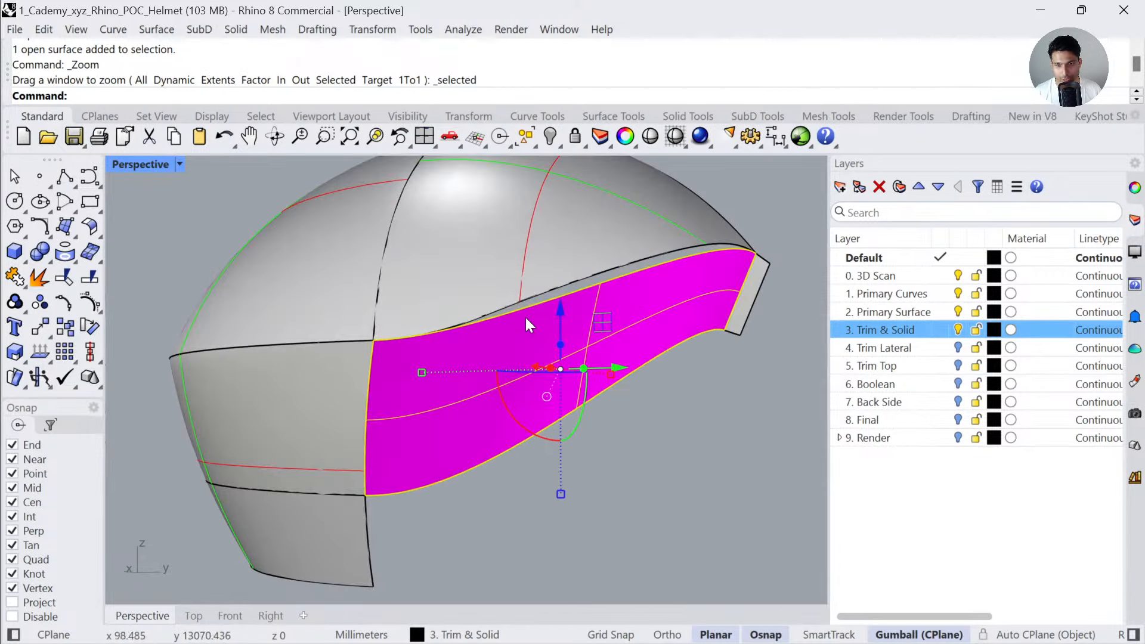
- Examine the seam between the magenta front surface and the helmet polysurface, and compare it with the neighbouring stages
click(603, 273)
scroll(678, 312, down, 4)
scroll(649, 335, up, 3)
click(649, 335)
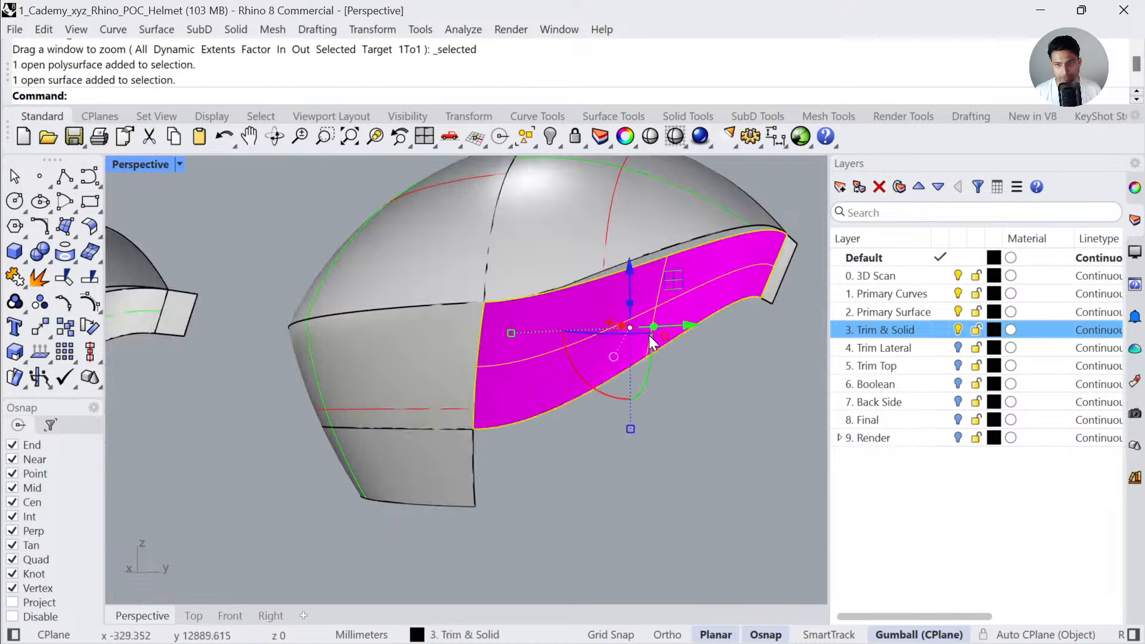
scroll(646, 350, down, 5)
scroll(647, 350, down, 2)
mouse_move(311, 475)
shift+right_down()
mouse_move(539, 398)
mouse_move(304, 465)
shift+right_up()
scroll(381, 447, up, 6)
scroll(400, 442, down, 2)
scroll(401, 441, down, 4)
shift+right_drag(629, 349, 340, 423)
click(627, 383)
text(Rebuild)
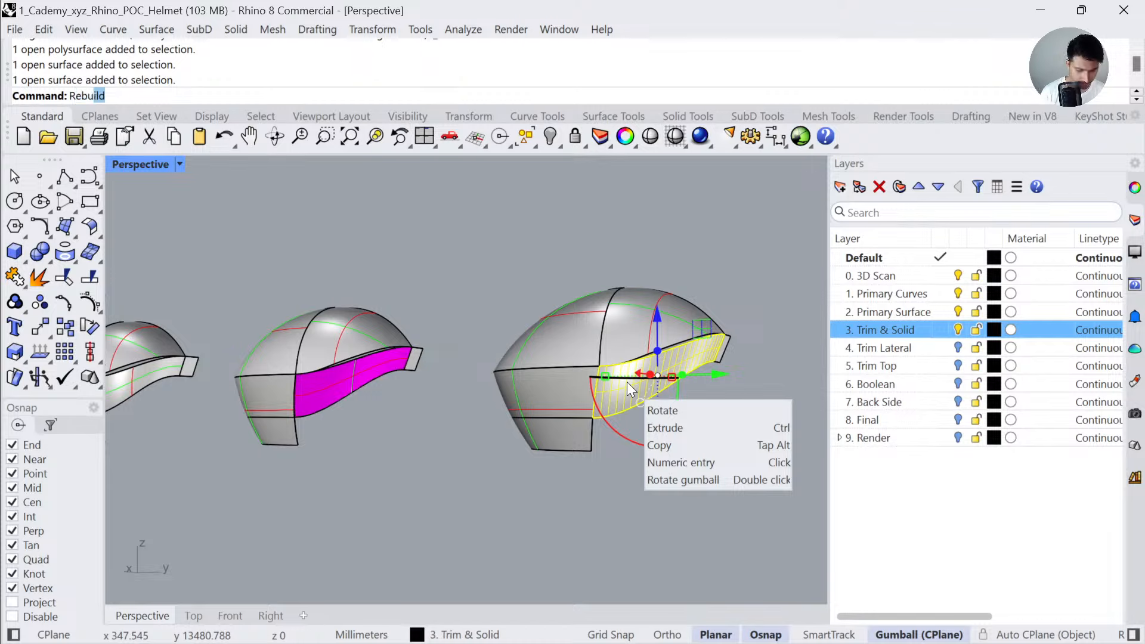
key(Return)
key(Escape)
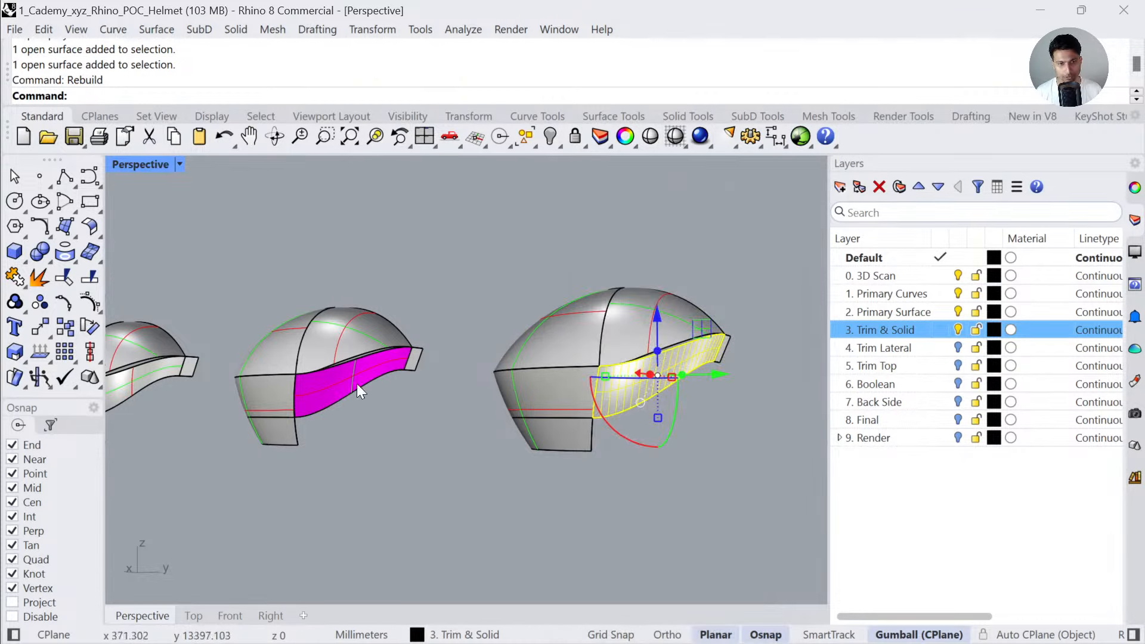
- Rebuild the magenta front surface with point counts of 24 in U and 4 in V, and degree 3 in both directions
click(358, 382)
text(zs)
key(Return)
text(Rebuild)
key(Return)
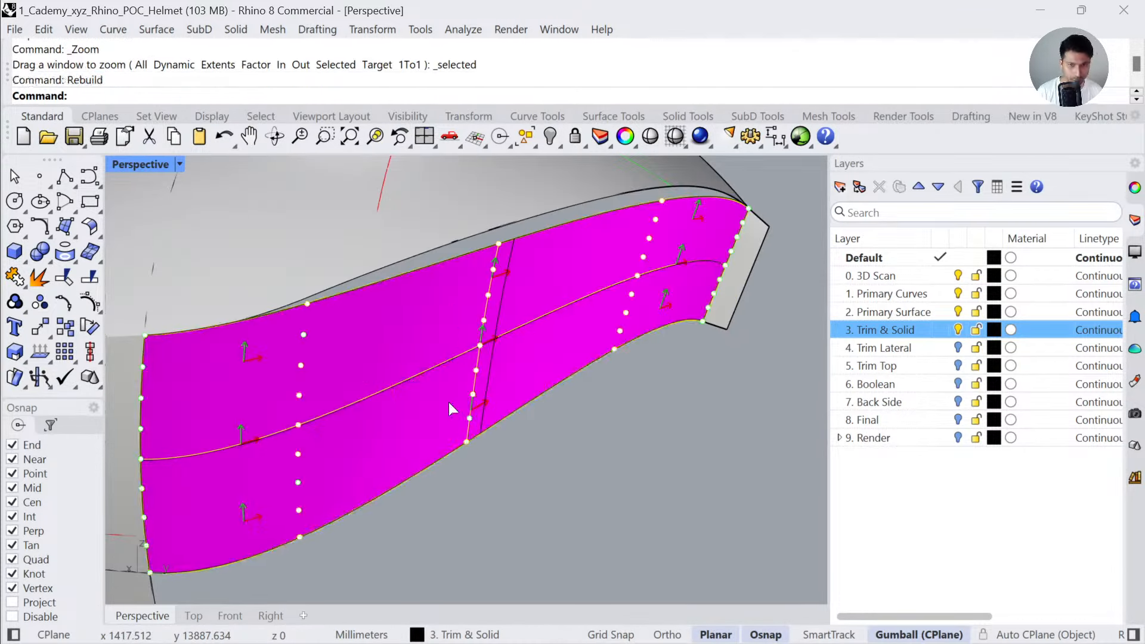
double_click(677, 238)
text(24)
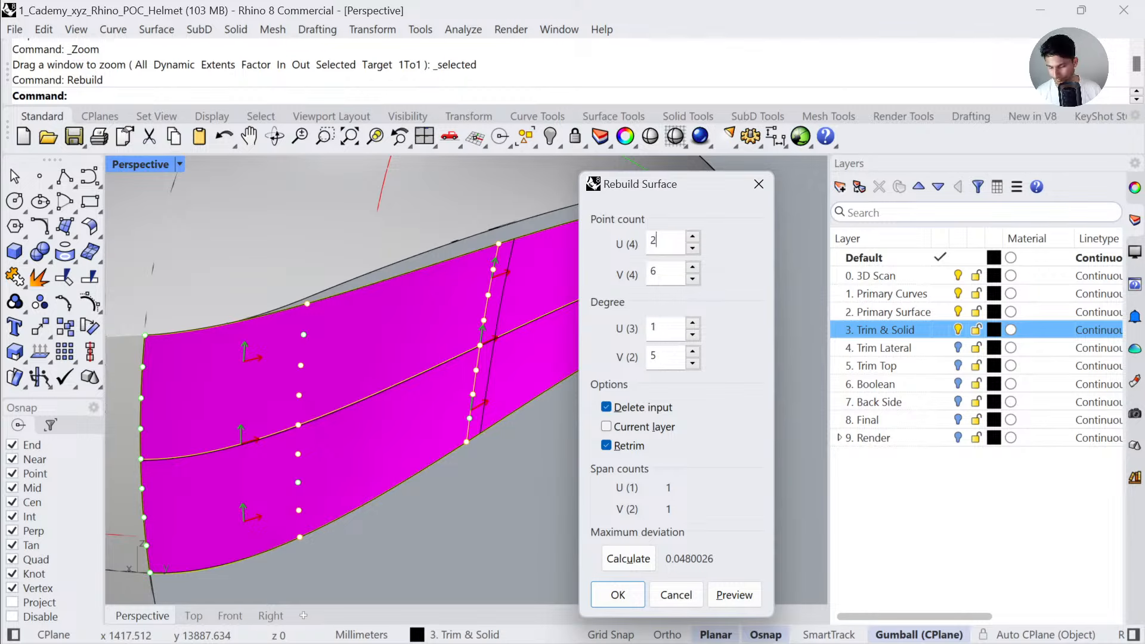
key(Tab)
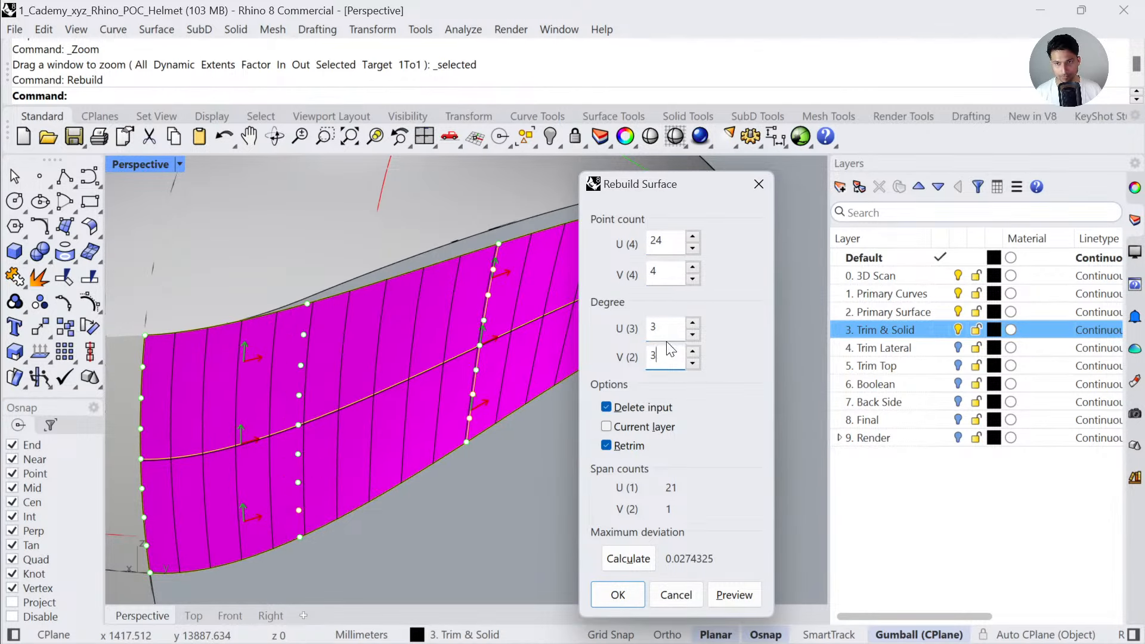
click(733, 598)
click(618, 597)
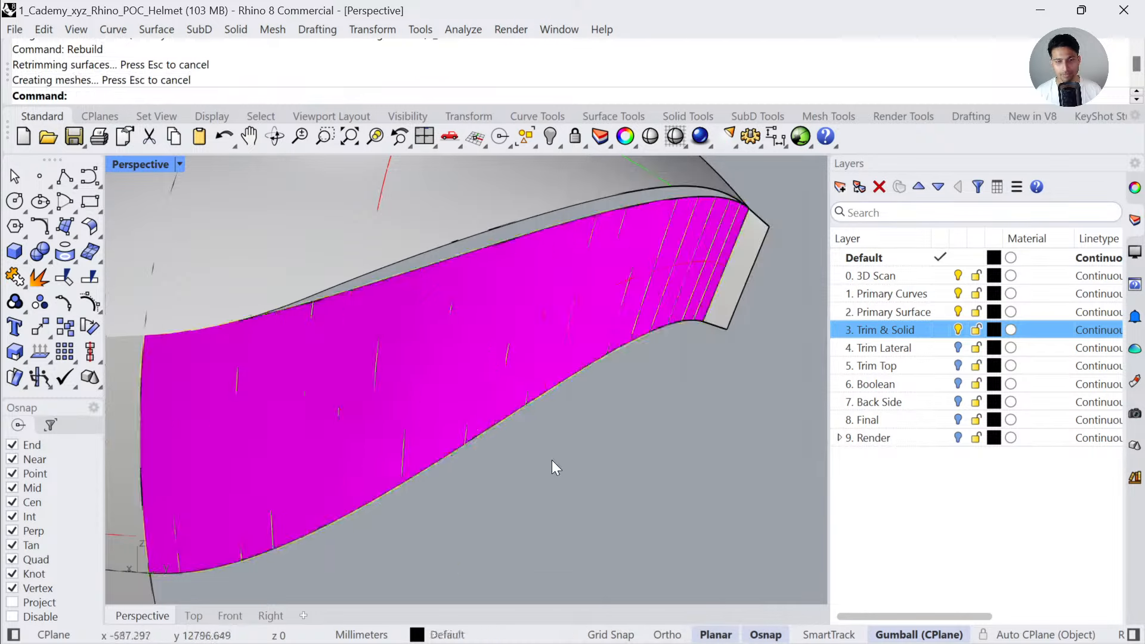
- Flip the normal direction of the rebuilt front surface and deselect it
scroll(522, 382, down, 4)
click(512, 371)
text(flip)
key(Return)
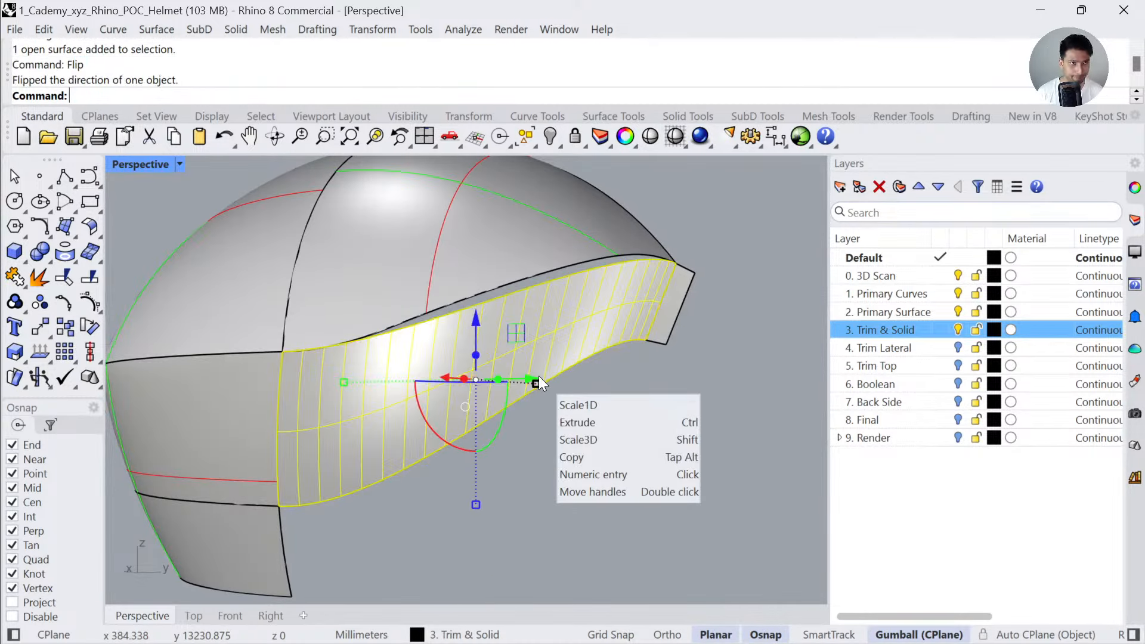
click(575, 417)
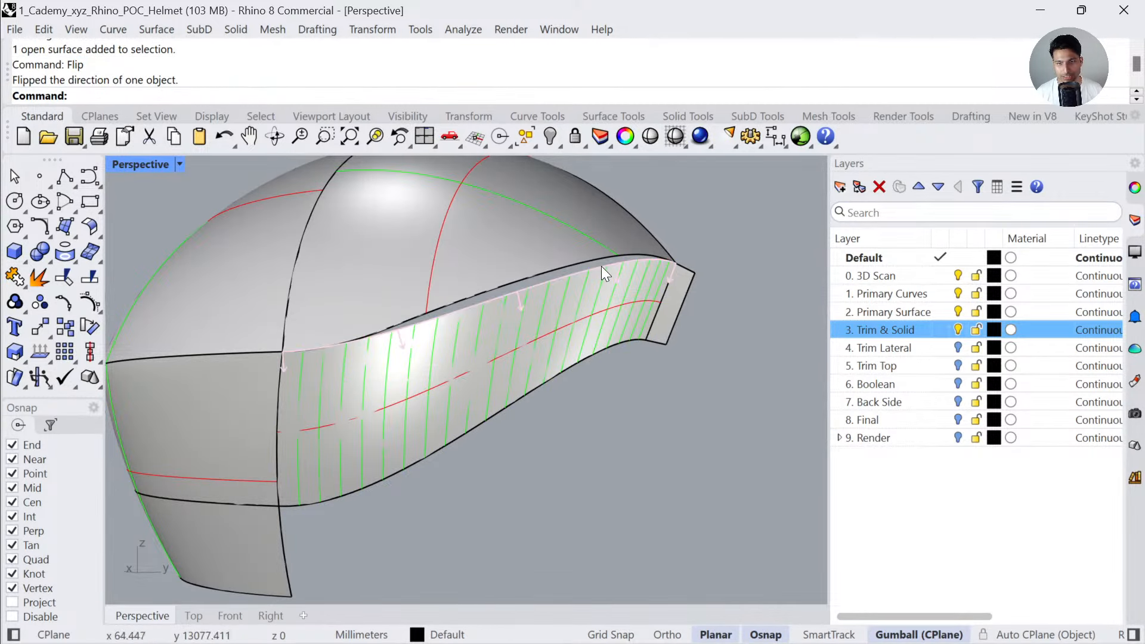
- Match the front surface's upper edge to the helmet's adjoining edge with Position continuity, edges matched by closest points, and Match target isocurve direction
text(matchs)
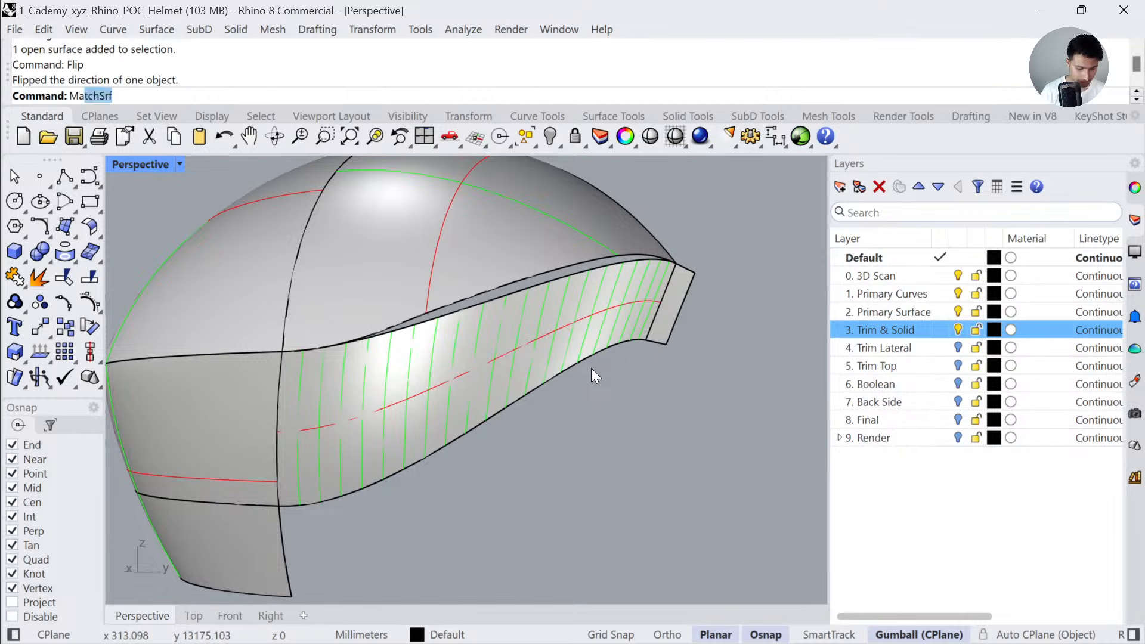
key(Return)
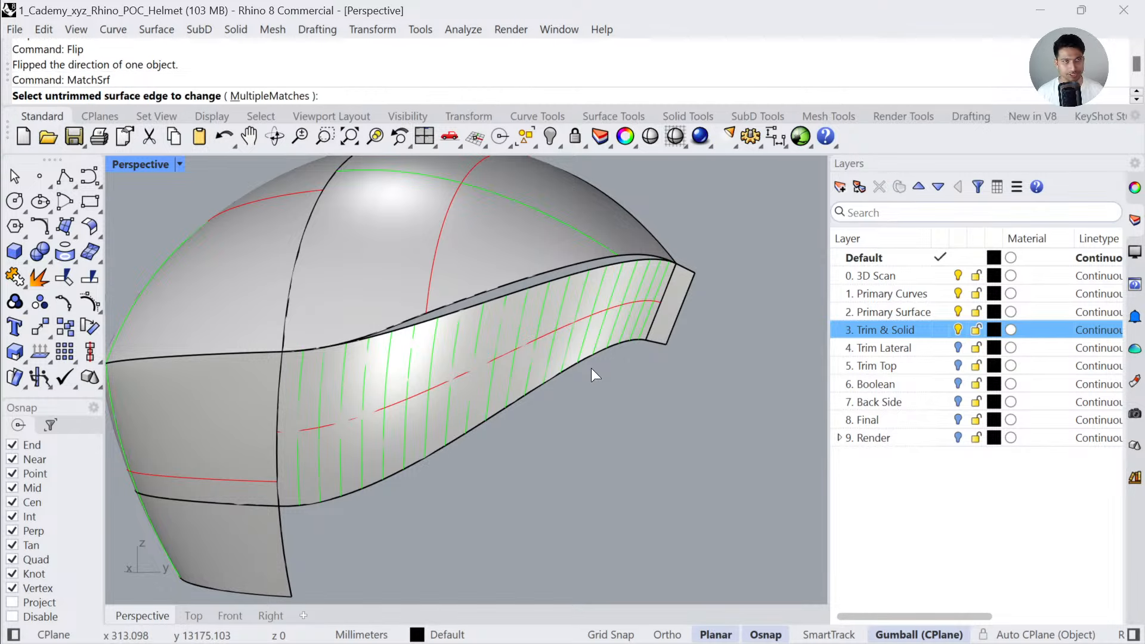
click(638, 263)
click(640, 253)
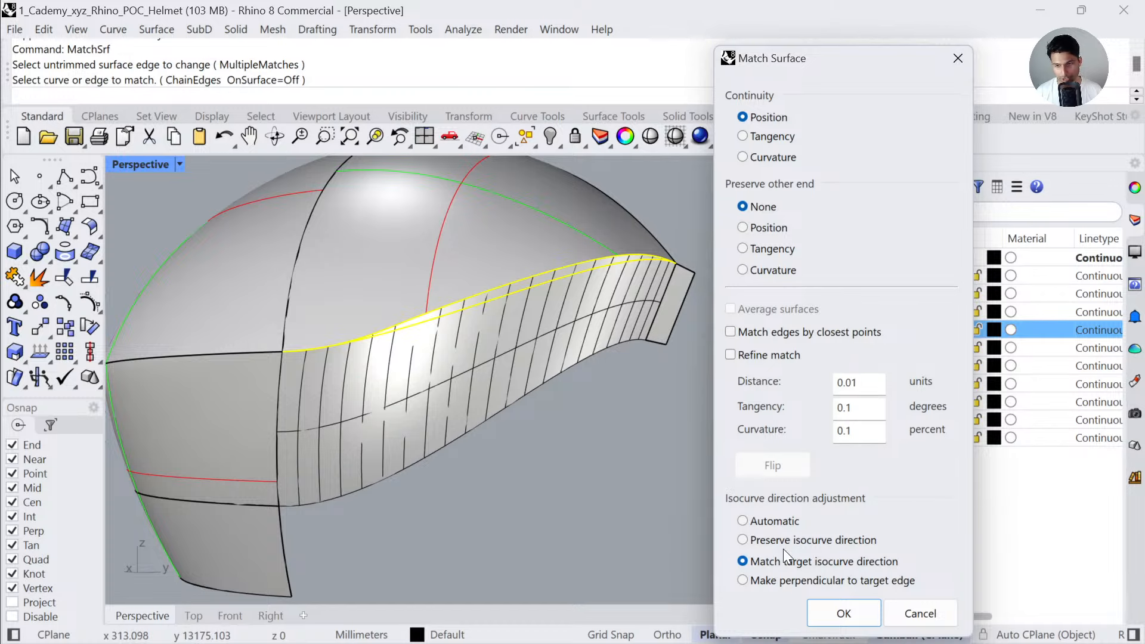
click(761, 334)
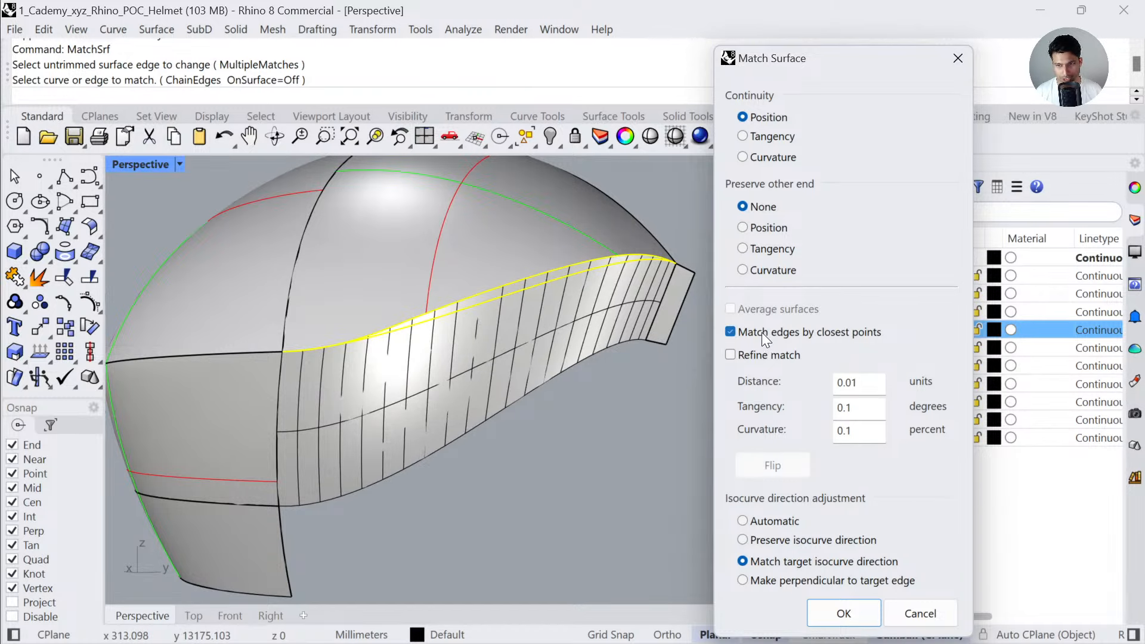
click(765, 334)
click(766, 334)
click(738, 328)
click(754, 328)
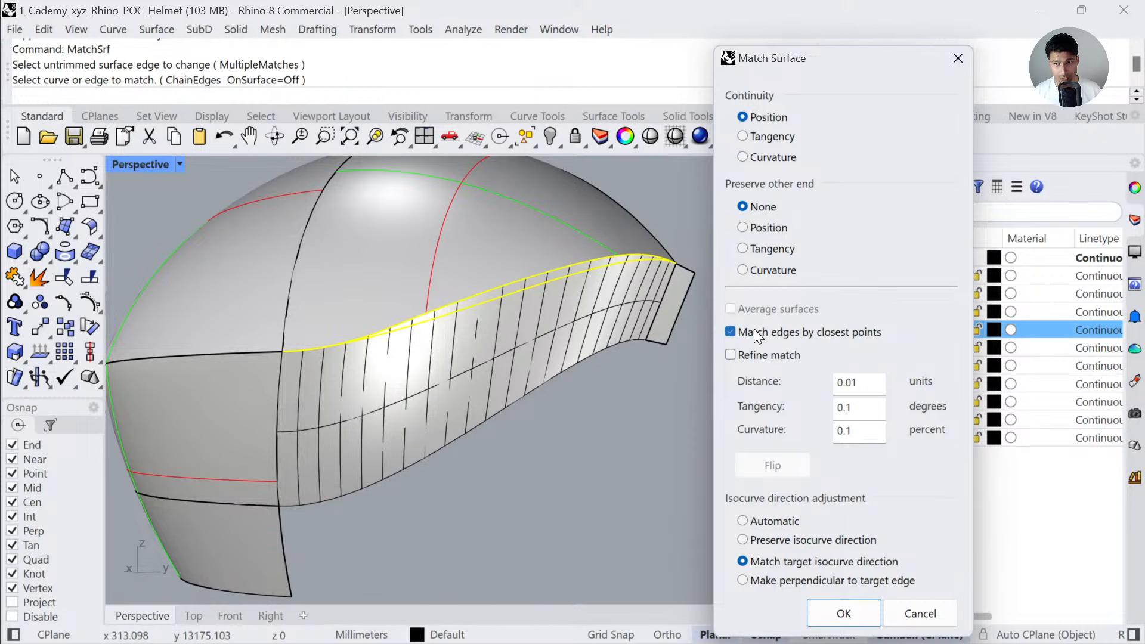
click(795, 541)
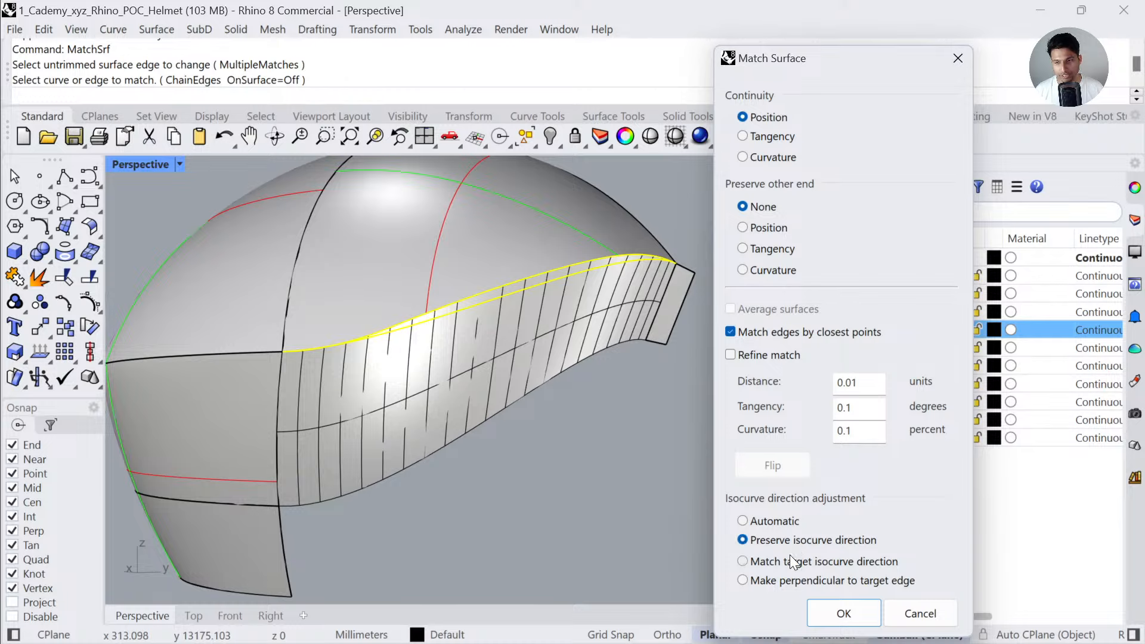
click(793, 562)
click(833, 611)
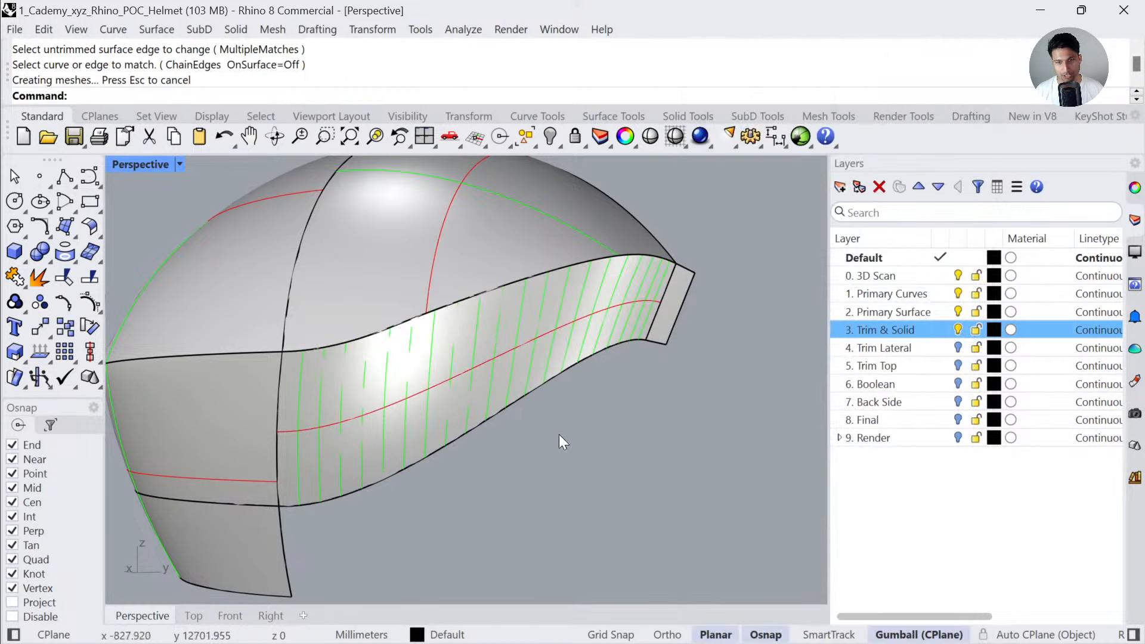
- Join the matched front surface with the upper helmet polysurface
shift+click(258, 417)
click(533, 411)
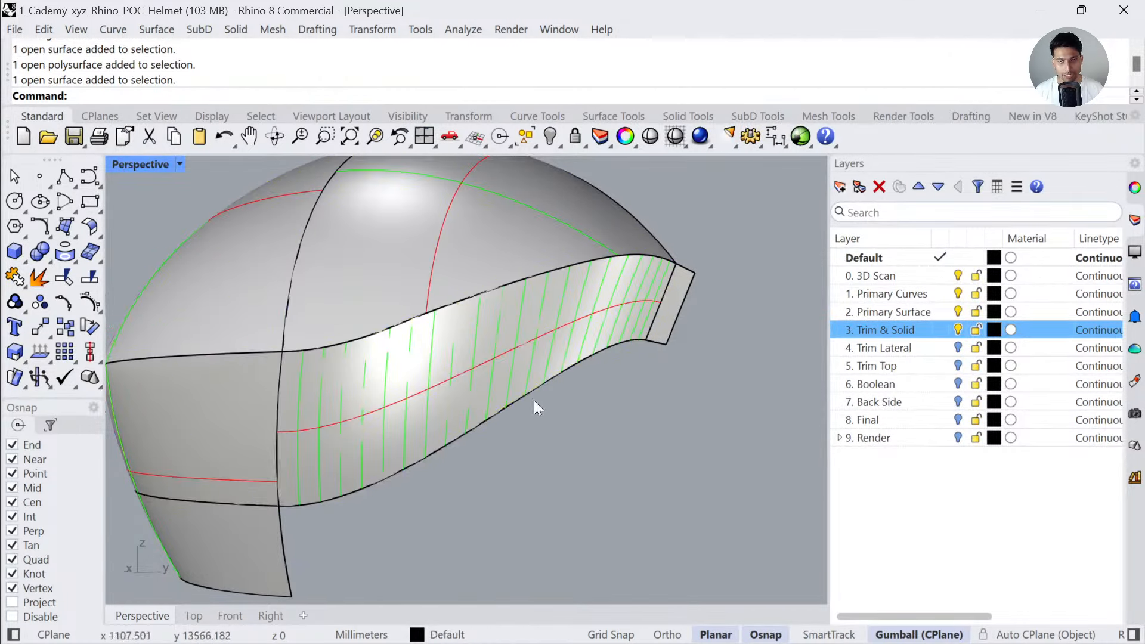
click(492, 334)
shift+click(474, 262)
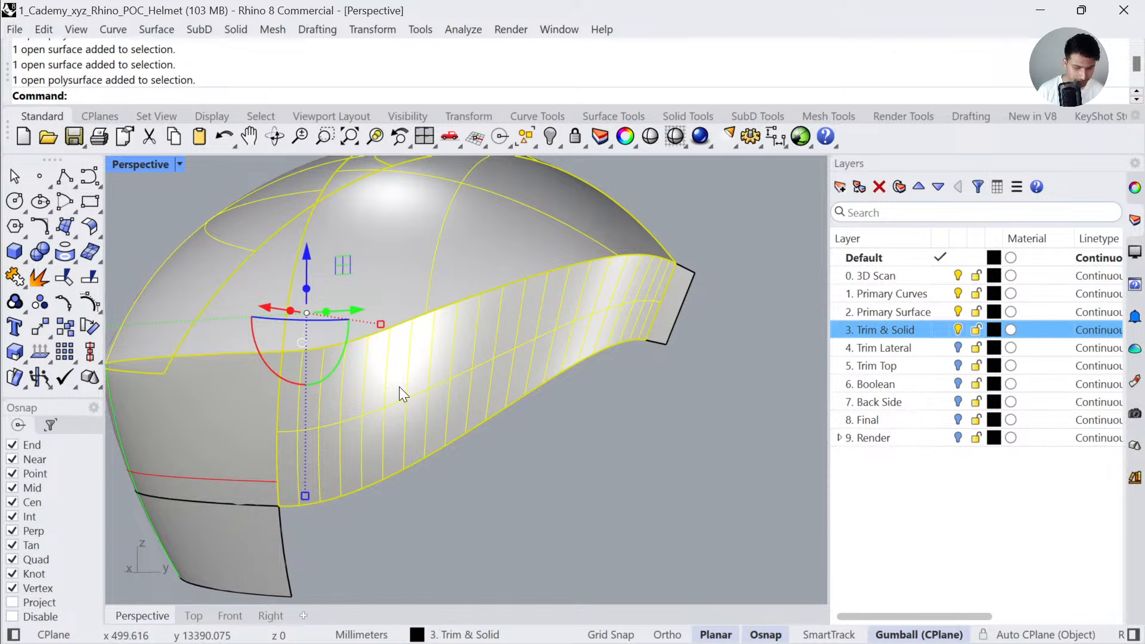
key(ctrl+j)
click(654, 460)
- Check the joined helmet polysurface for naked edges with ShowEdges, then close the edge analysis
click(460, 329)
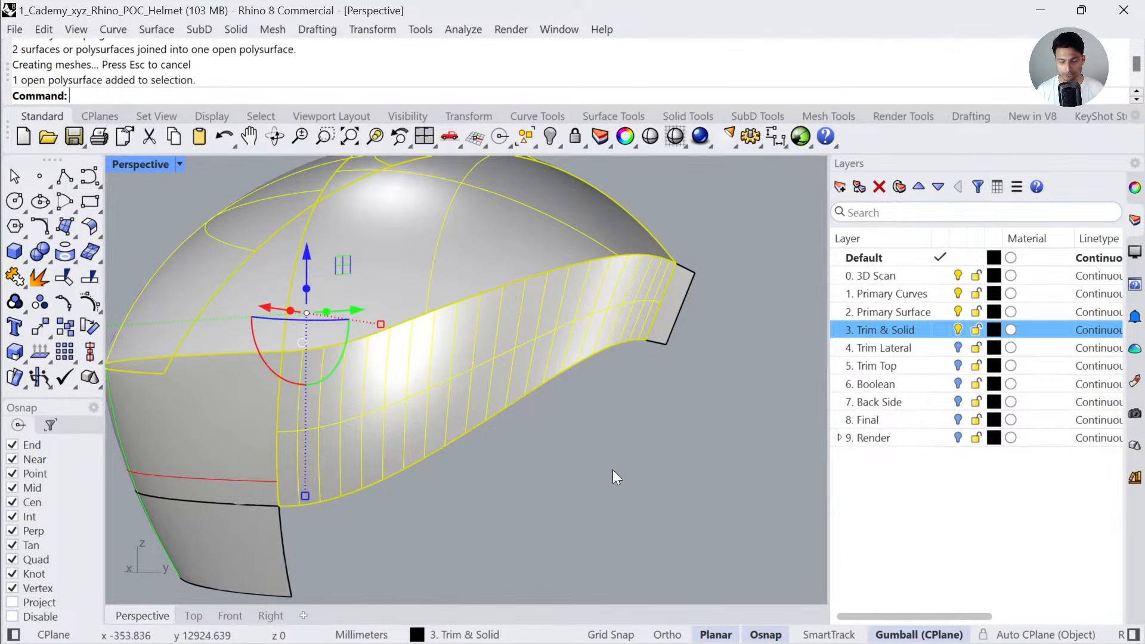
text(ShowEdges)
key(Return)
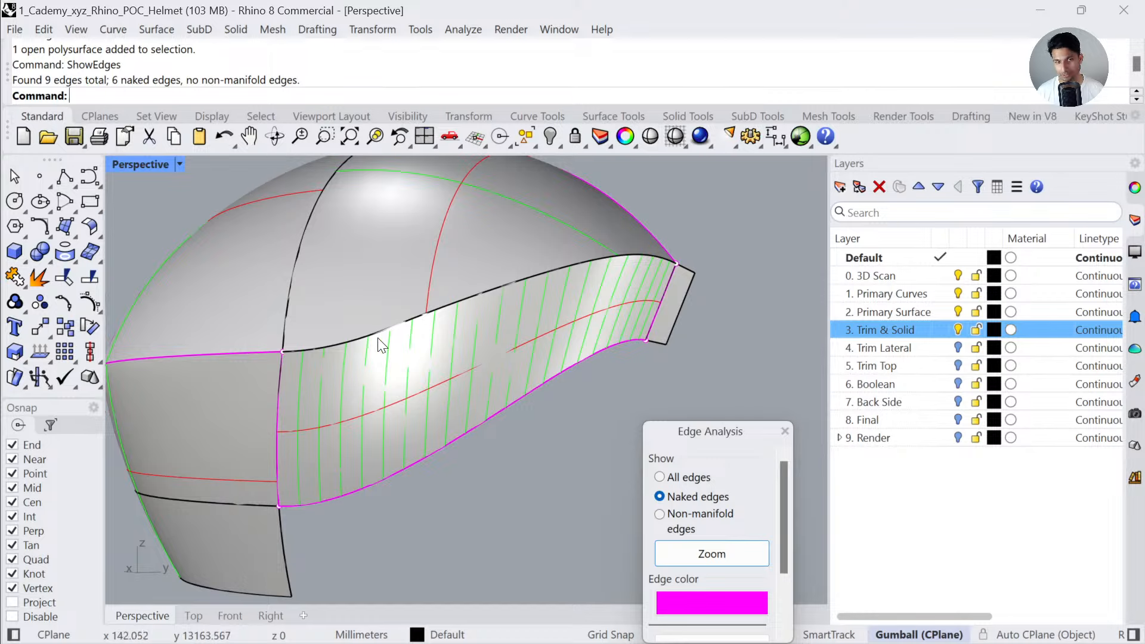
click(785, 431)
scroll(535, 402, down, 5)
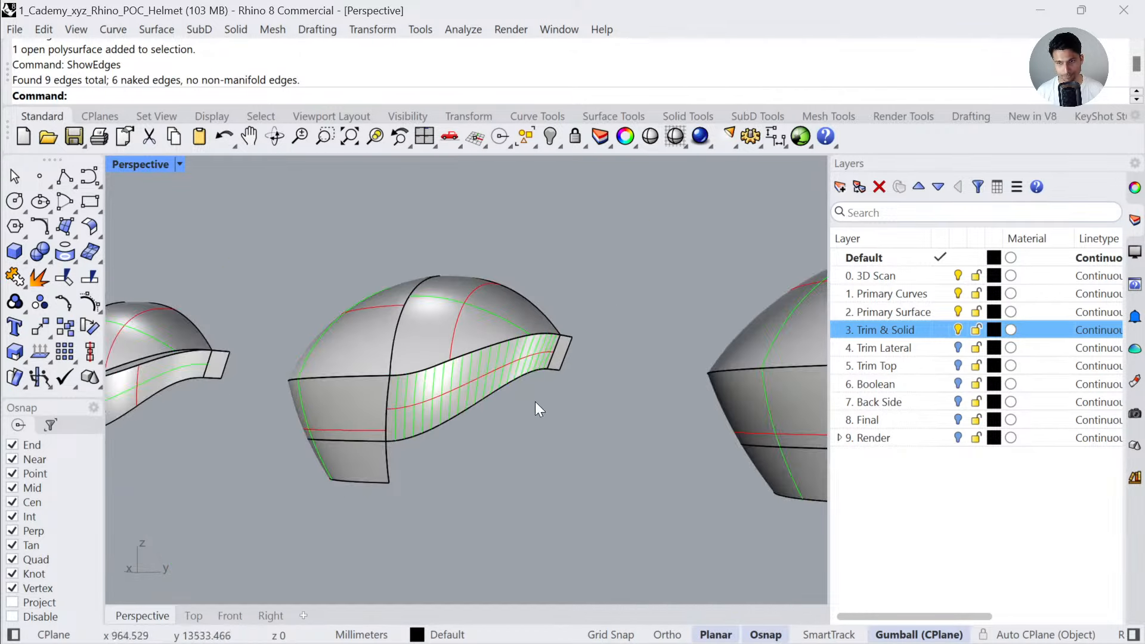
- Examine the fully joined helmet polysurface in the next reference stage
shift+right_drag(775, 394, 424, 398)
scroll(425, 396, down, 5)
scroll(424, 396, down, 5)
click(416, 398)
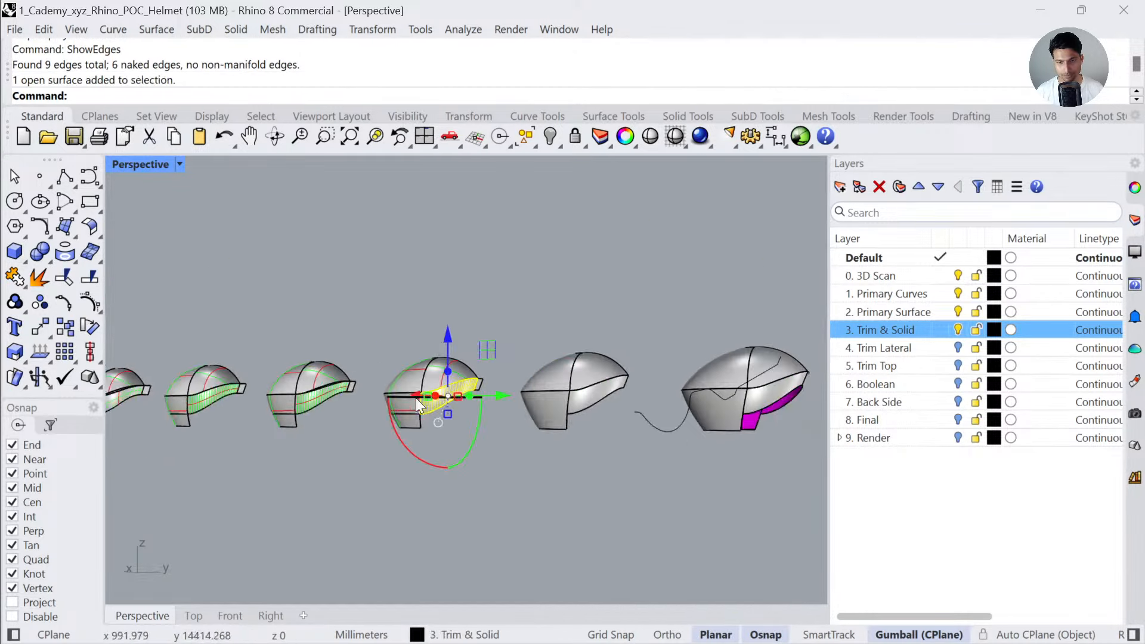
click(607, 406)
key(ctrl+shift+e)
scroll(616, 457, down, 3)
key(Escape)
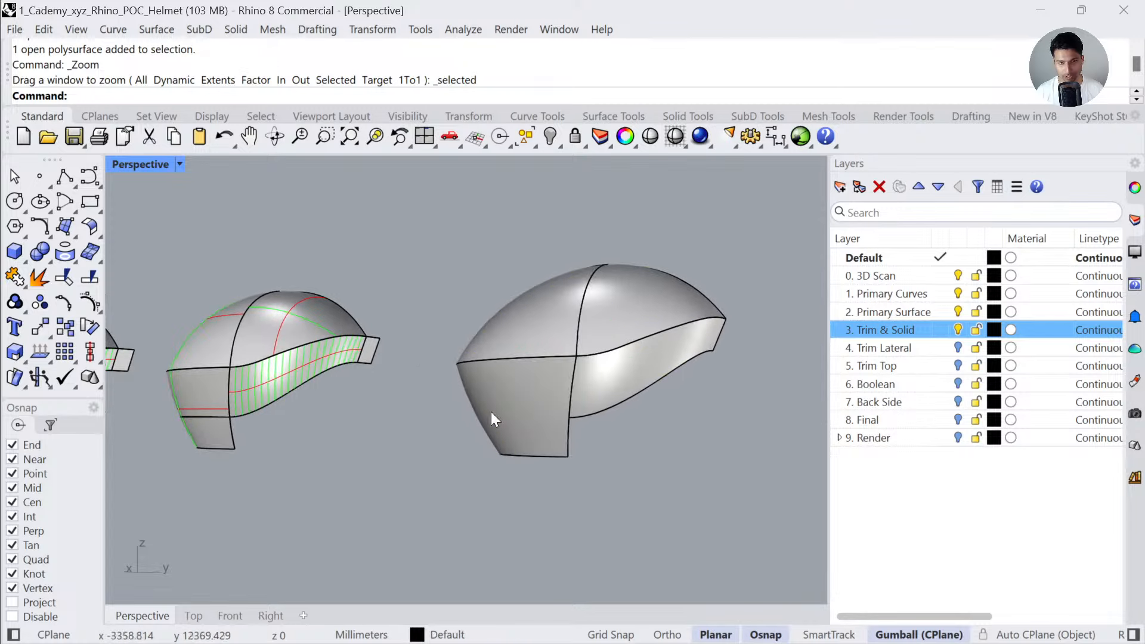
click(644, 370)
key(ctrl+shift+e)
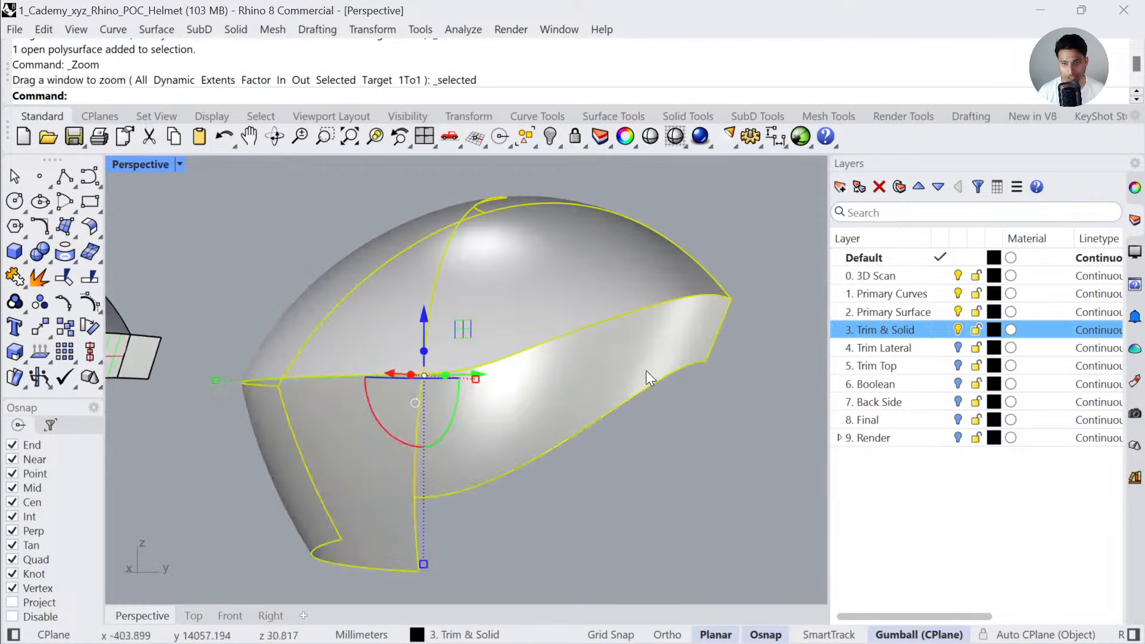
scroll(502, 227, down, 3)
- Turn on surface isocurves for the fully joined helmet polysurface in the next stage
click(195, 388)
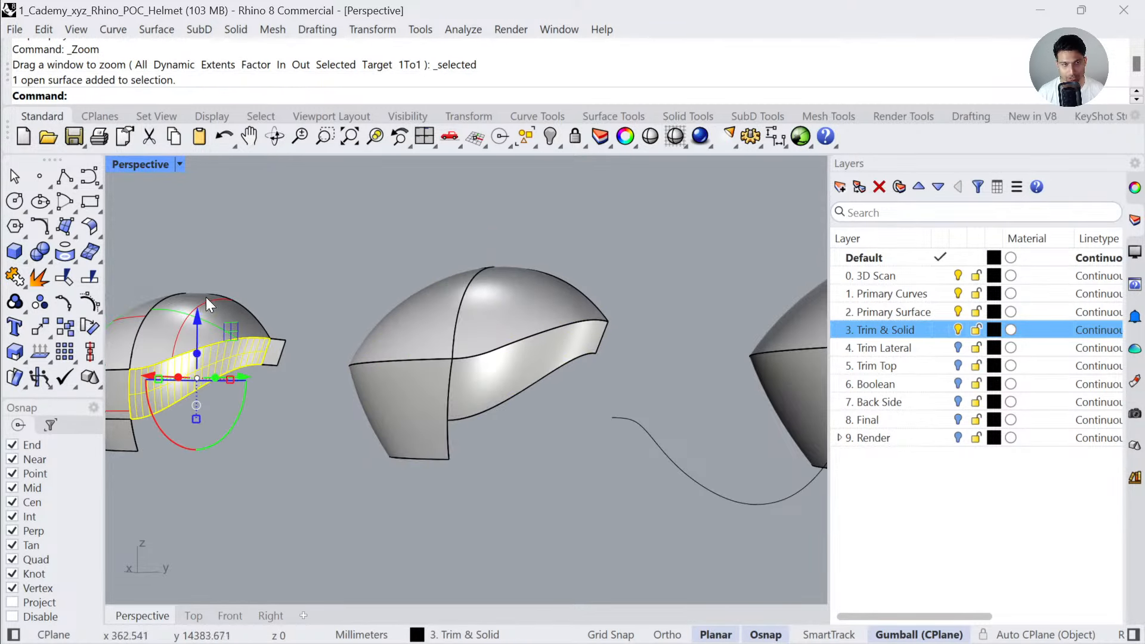
click(206, 297)
click(561, 322)
click(1134, 188)
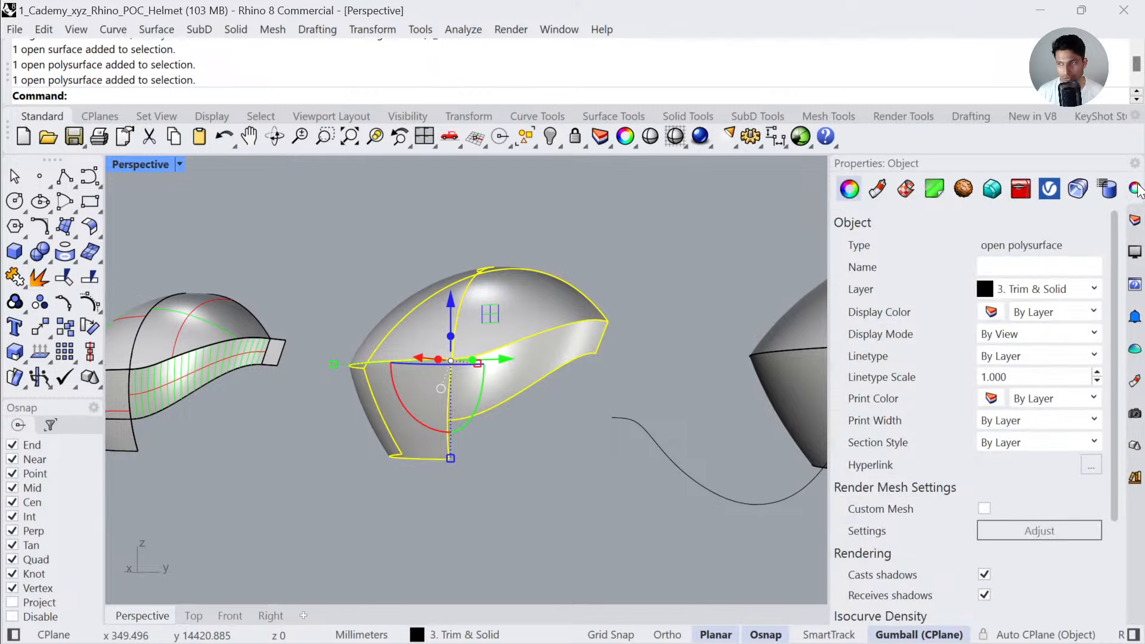
scroll(1013, 471, down, 3)
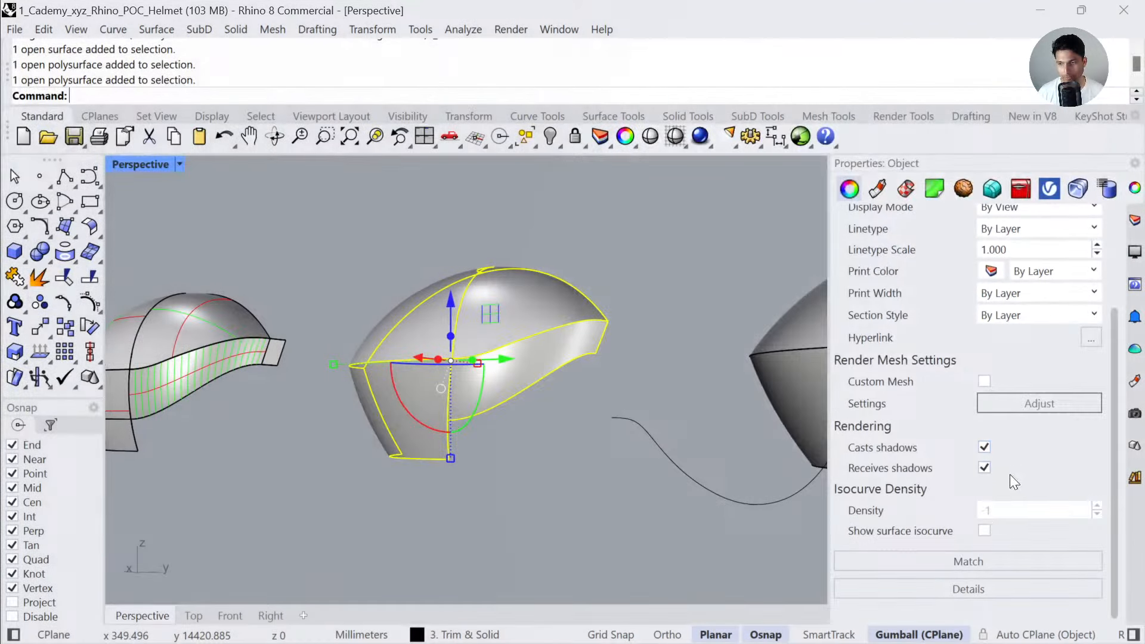
click(984, 530)
key(ctrl+shift+e)
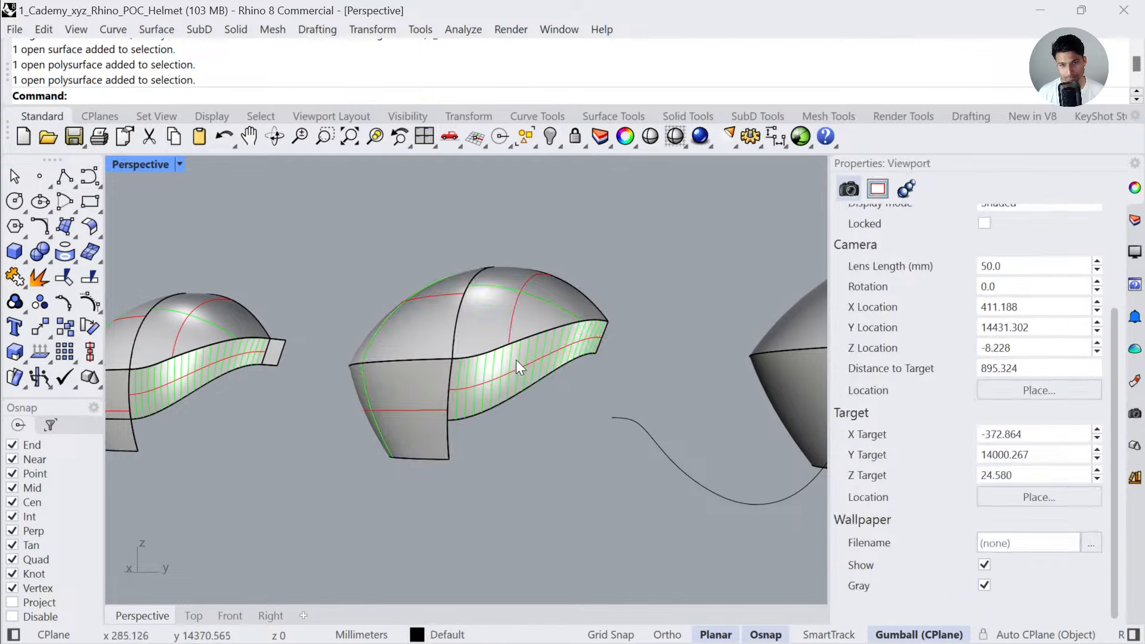
key(Escape)
- Extrude the wavy profile curve sideways through the next helmet so that it cuts across the whole shell
scroll(565, 416, down, 10)
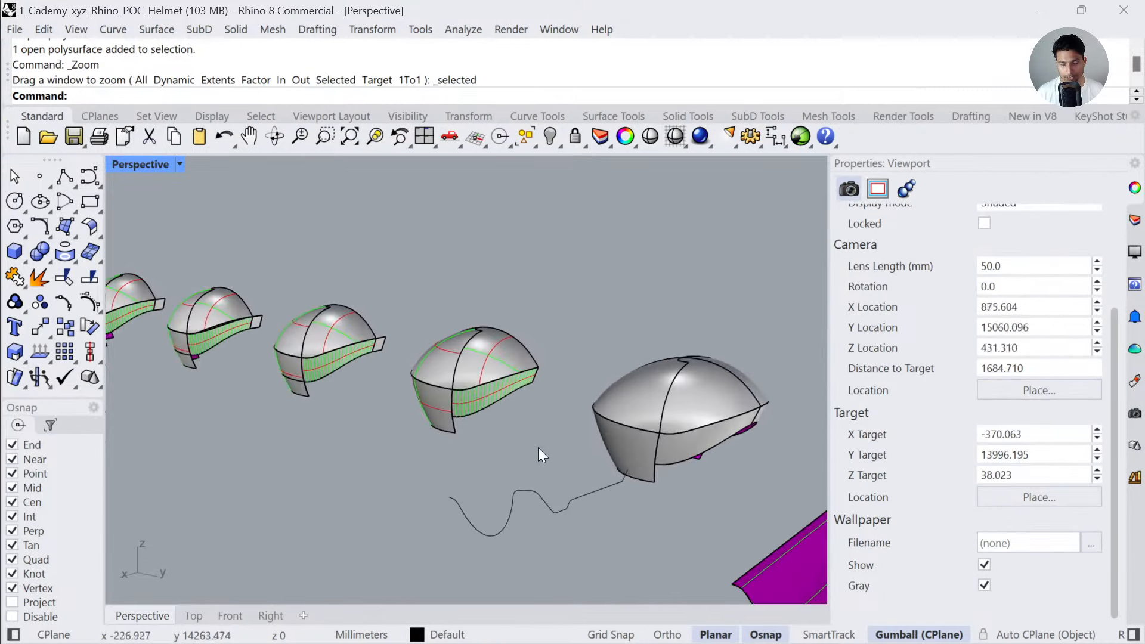
click(447, 435)
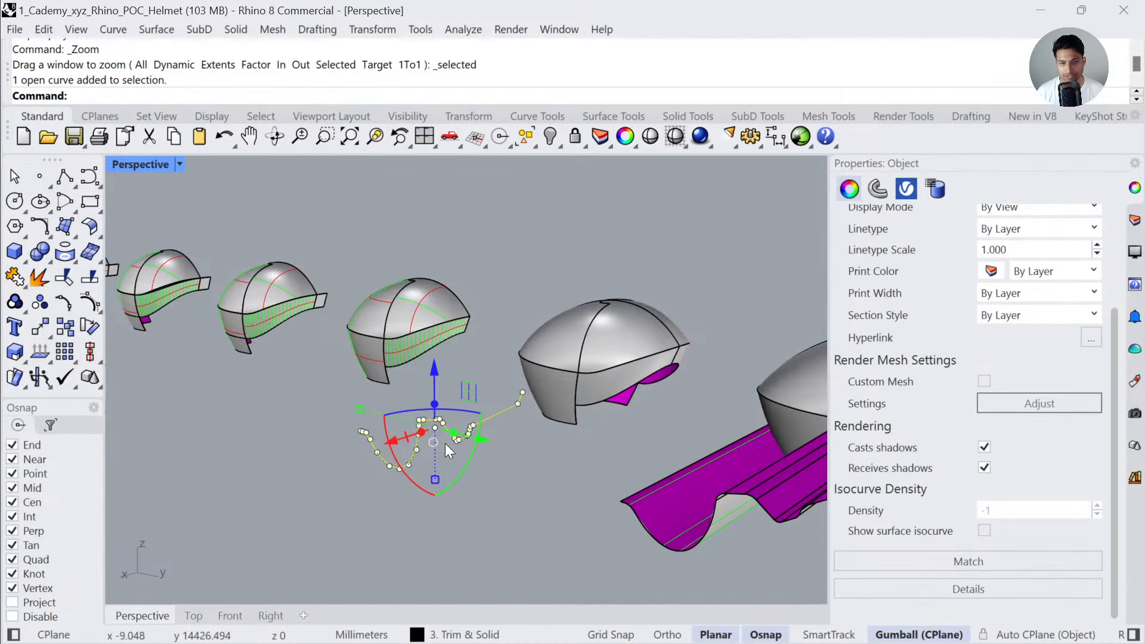
drag(421, 437, 715, 358)
key(Escape)
right_drag(556, 505, 649, 369)
scroll(649, 369, up, 2)
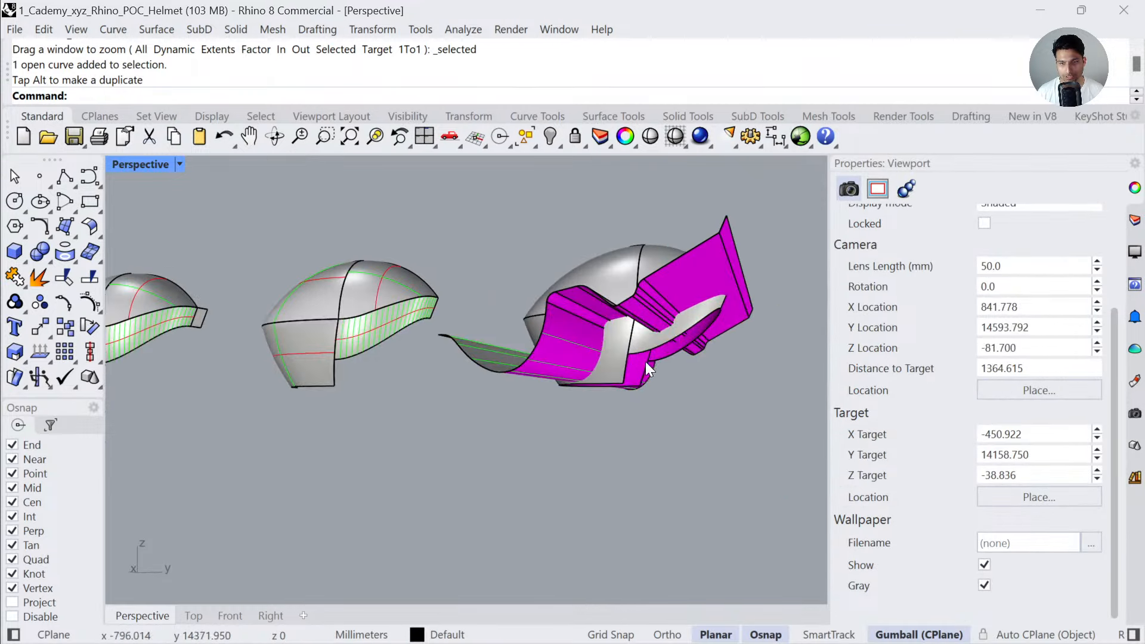
- Split the helmet polysurface with the extruded profile surface
click(90, 278)
click(679, 314)
key(Return)
click(711, 289)
key(Return)
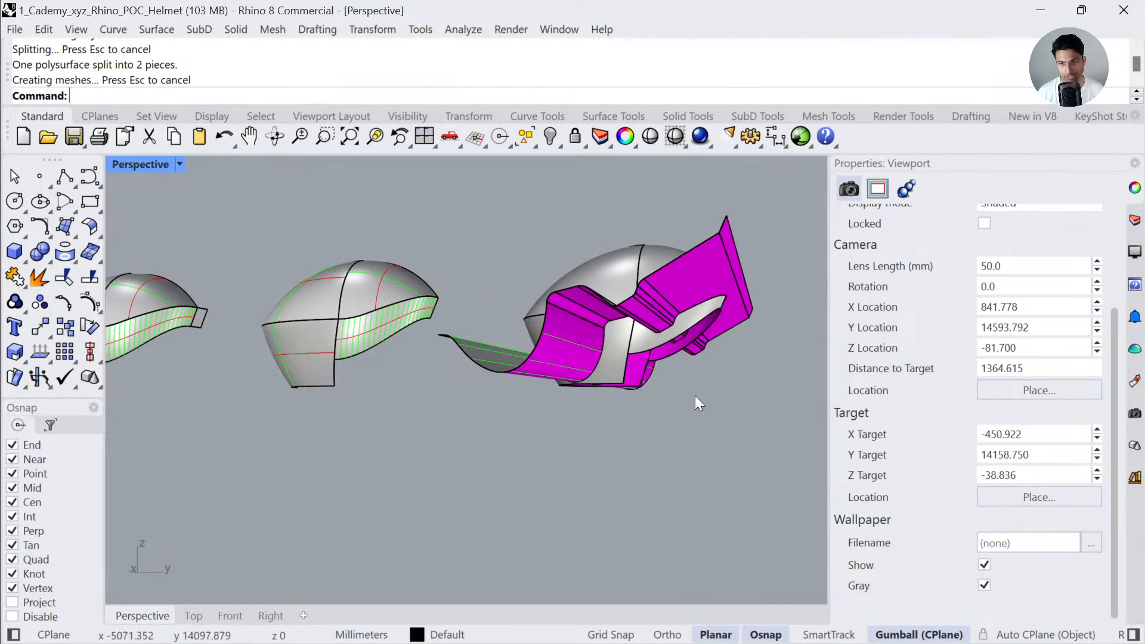
- Delete the cutting extrusion, the excess lower piece of the helmet and the leftover profile curve
click(723, 262)
key(Delete)
click(698, 322)
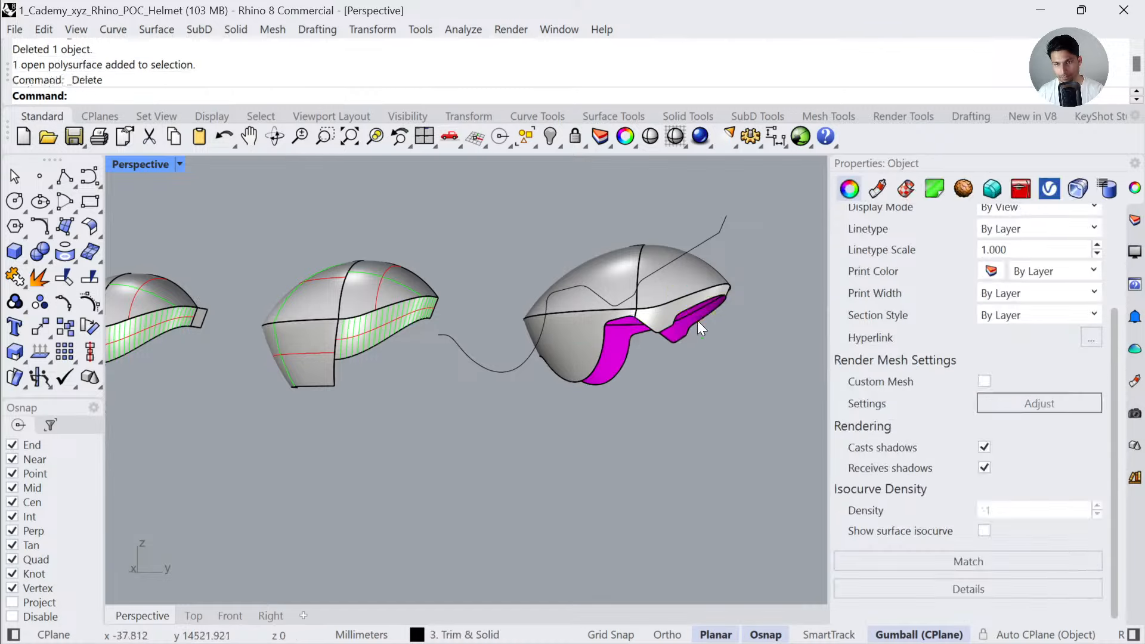
click(699, 247)
key(Delete)
- Delete the extruded cutting surface from the following helmet stage
scroll(516, 344, down, 4)
shift+right_drag(736, 355, 567, 361)
mouse_move(720, 351)
shift+right_down()
mouse_move(534, 363)
mouse_move(479, 305)
mouse_move(464, 328)
shift+right_up()
click(528, 356)
key(Delete)
scroll(464, 328, up, 4)
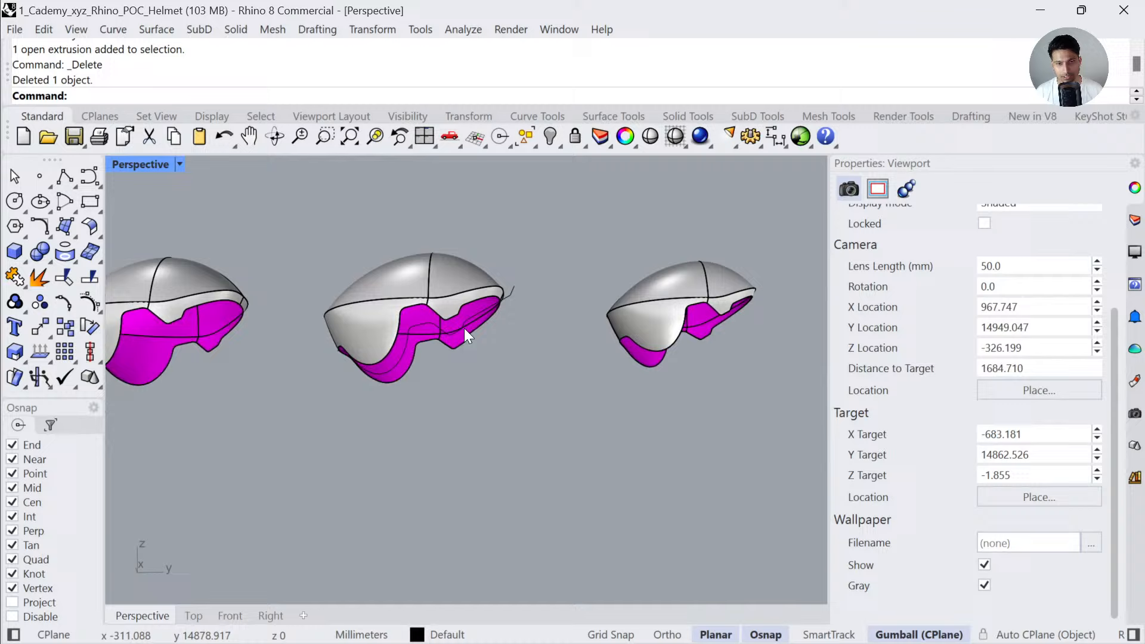
- Zoom to the trimmed helmet shell in the Right view and set that view to wireframe display
click(441, 295)
click(268, 615)
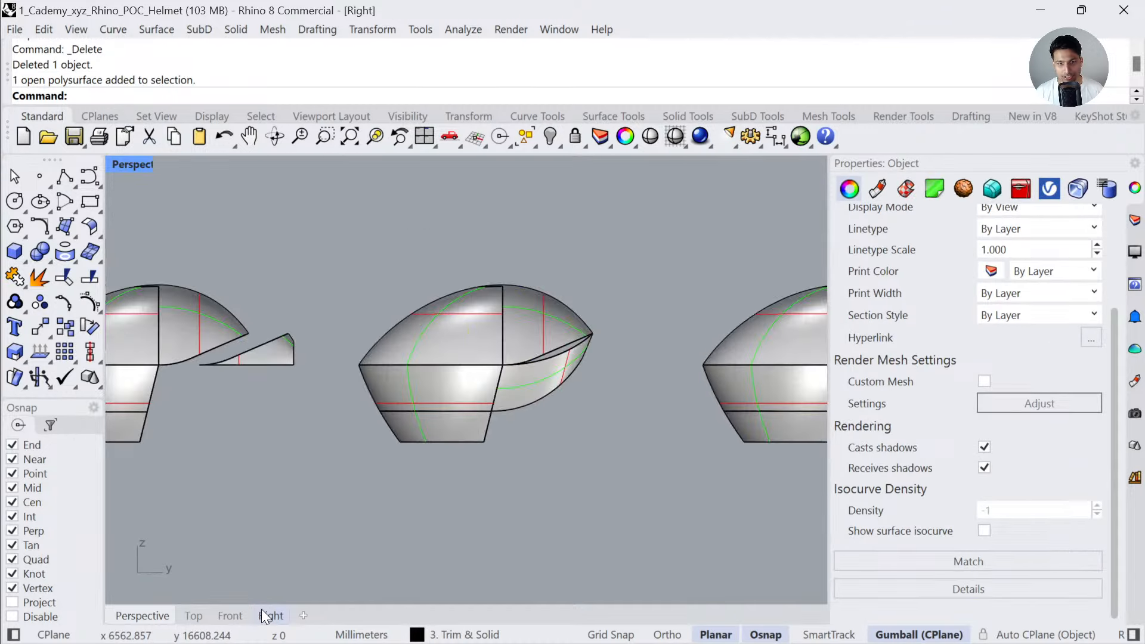
text(zs)
key(Return)
right_click(130, 167)
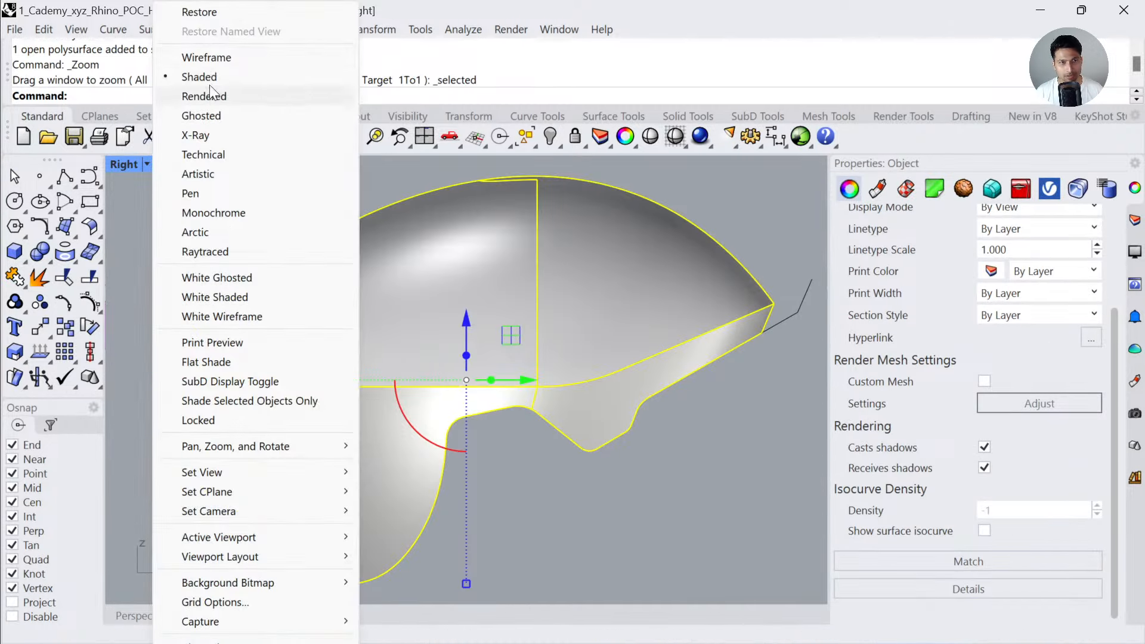
click(207, 57)
key(Escape)
- Duplicate the trimmed helmet shell in place and scale the duplicate uniformly by 0.8 to form the inner shell
click(513, 386)
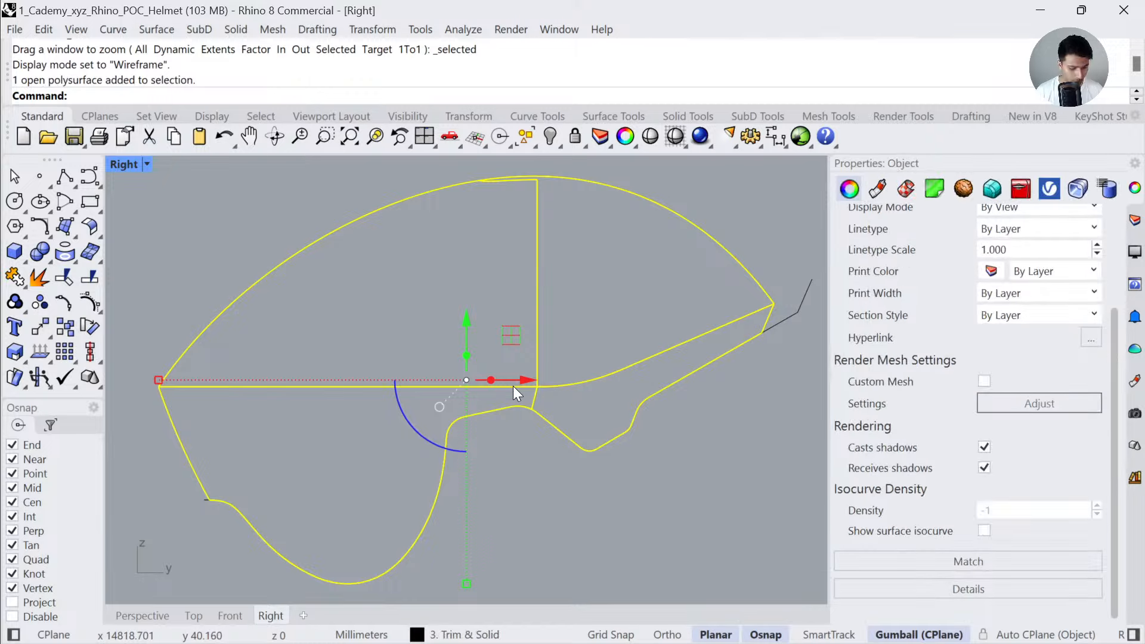
key(ctrl+c)
key(ctrl+v)
click(159, 380)
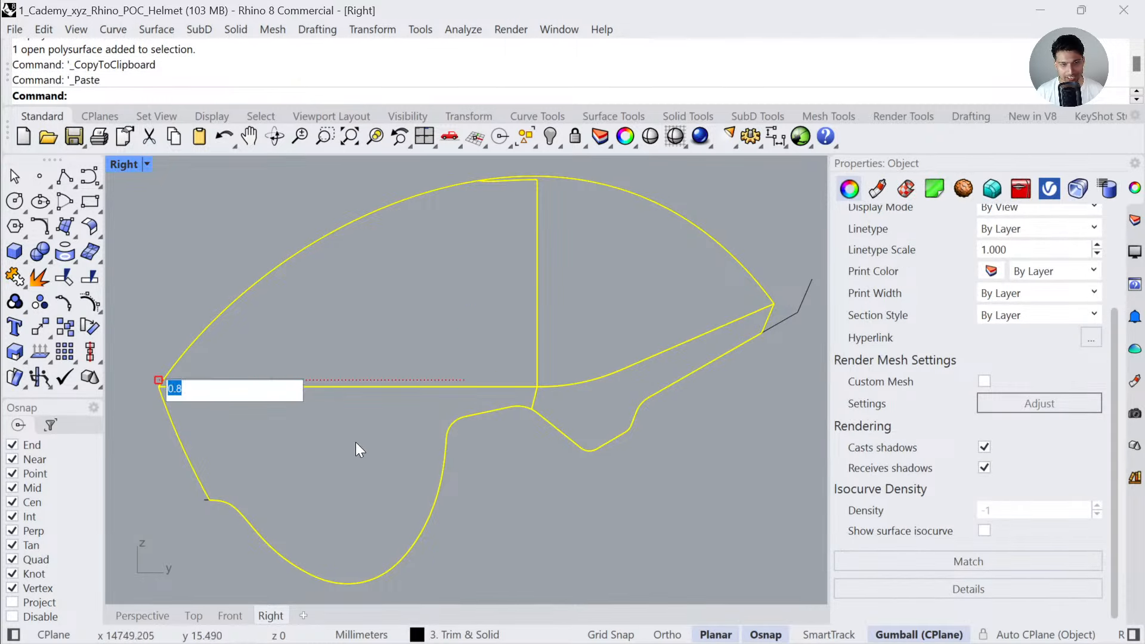
key(shift+Return)
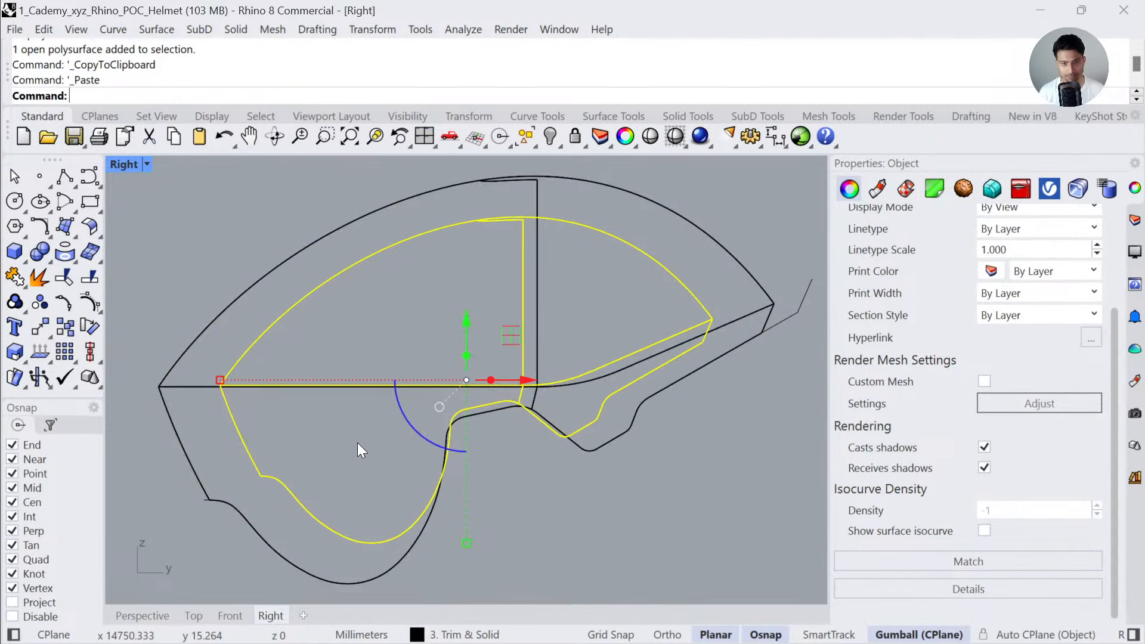
- Show the pair of nested helmet shells further along the row from underneath in the Perspective view
scroll(357, 442, down, 6)
key(Escape)
right_drag(742, 467, 446, 453)
scroll(631, 353, down, 2)
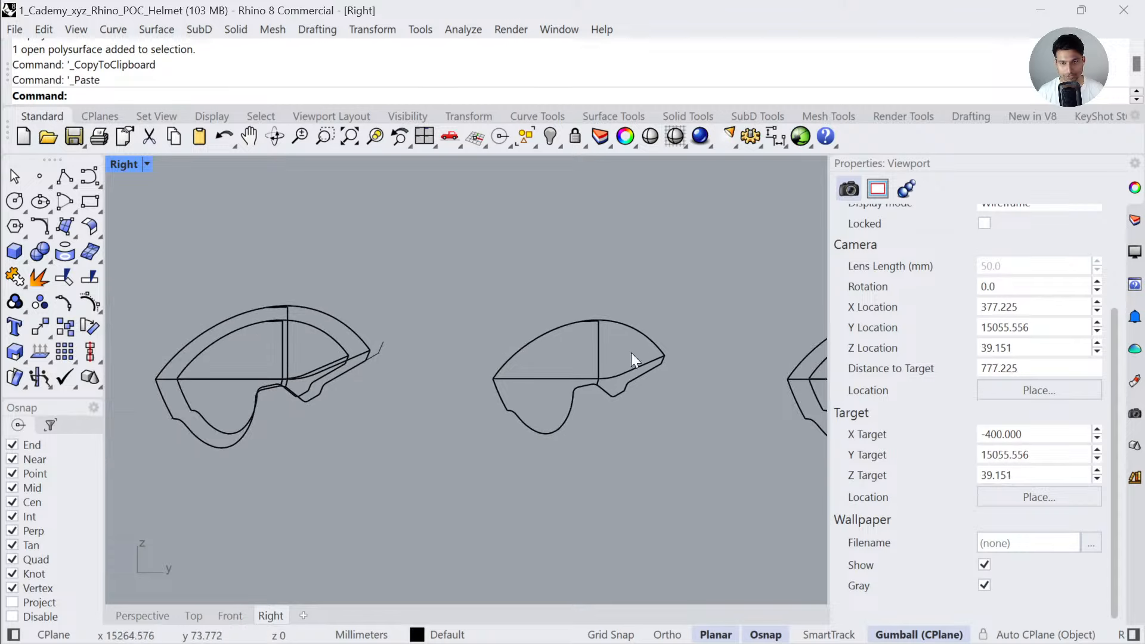
scroll(578, 410, down, 2)
click(719, 388)
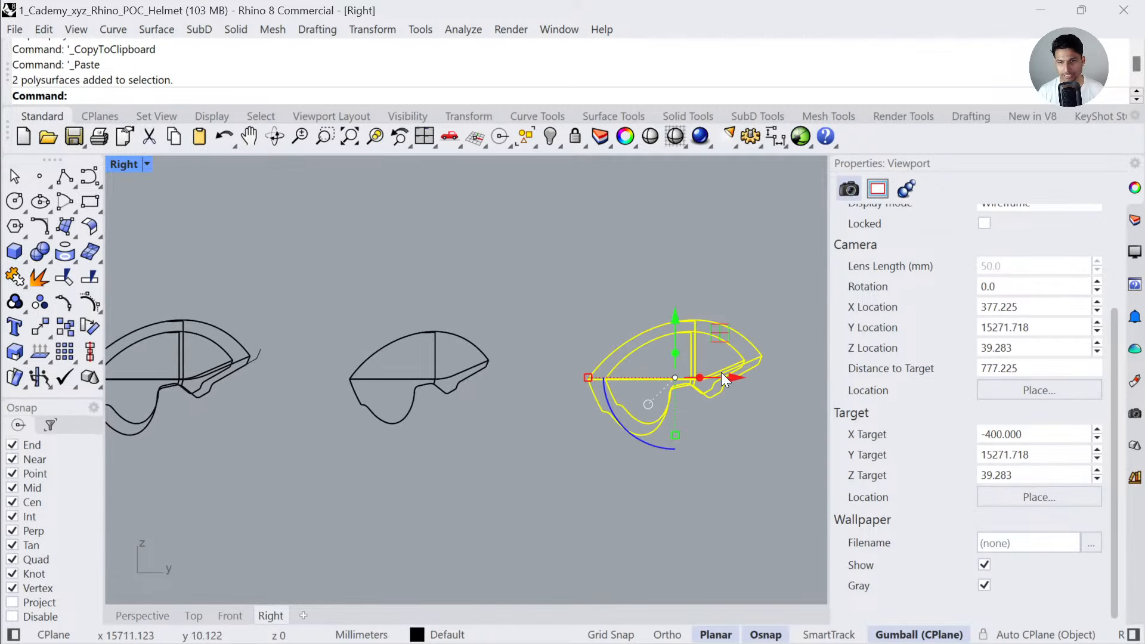
click(142, 615)
key(ctrl+shift+e)
click(520, 526)
right_drag(520, 526, 529, 389)
right_drag(462, 439, 508, 341)
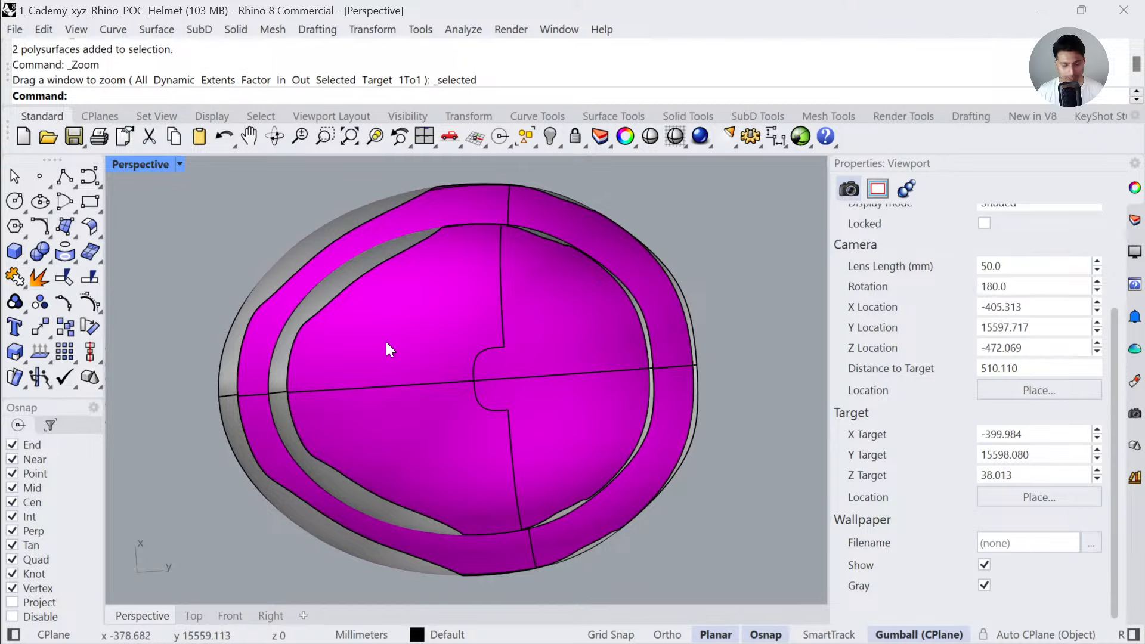
- Duplicate the inner shell's lower rim edges and join them into one closed curve
text(DupEdge)
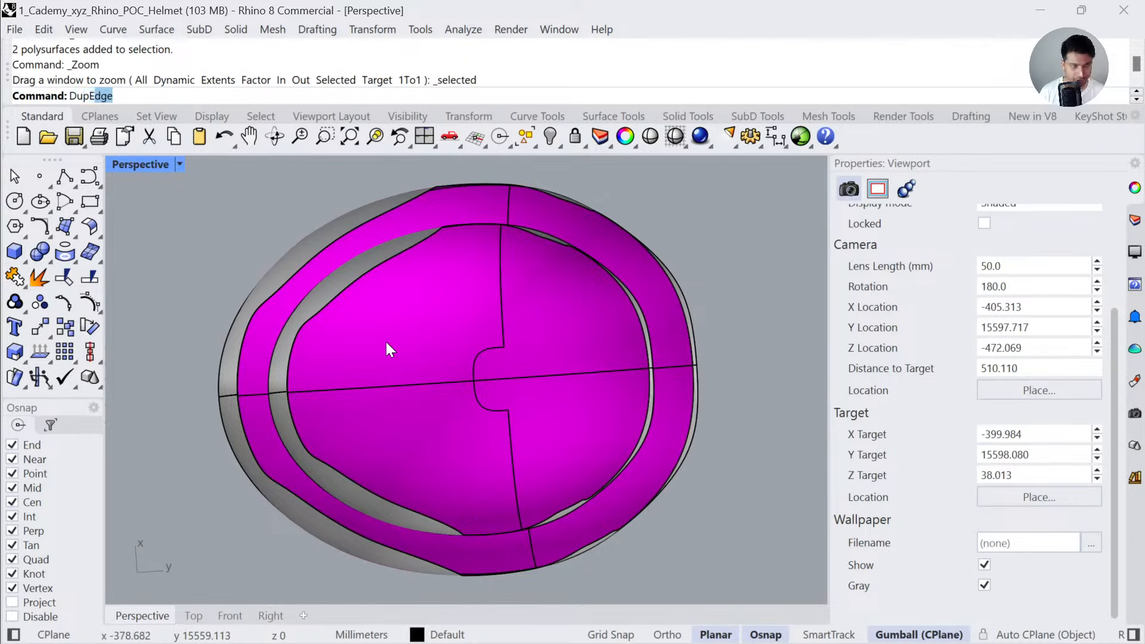
key(Return)
click(365, 277)
key(Return)
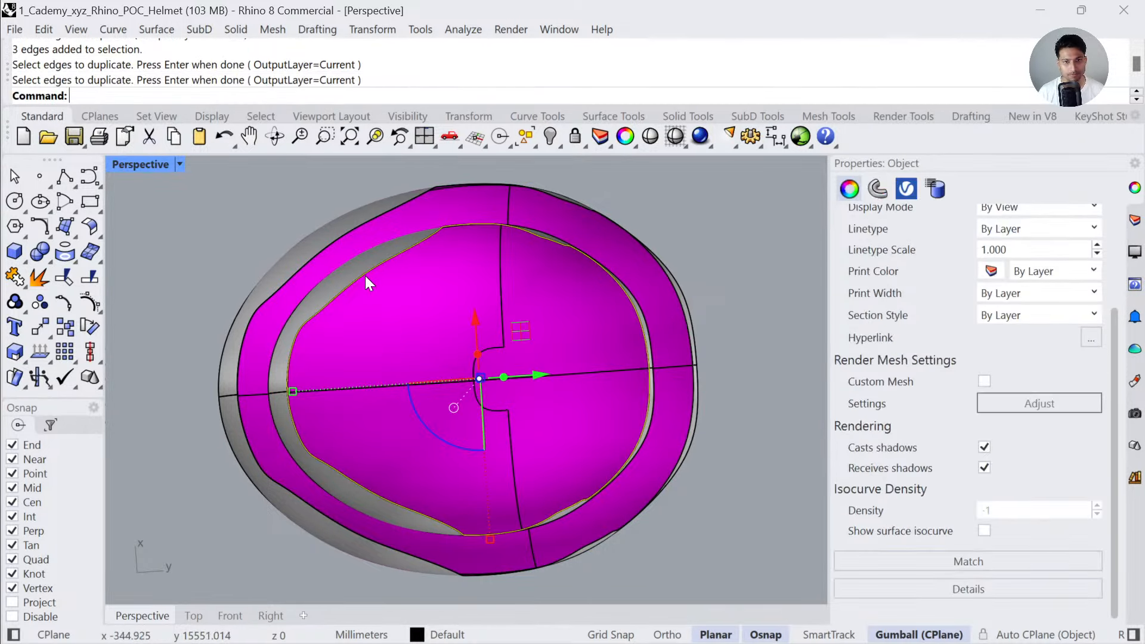
key(ctrl+j)
click(298, 209)
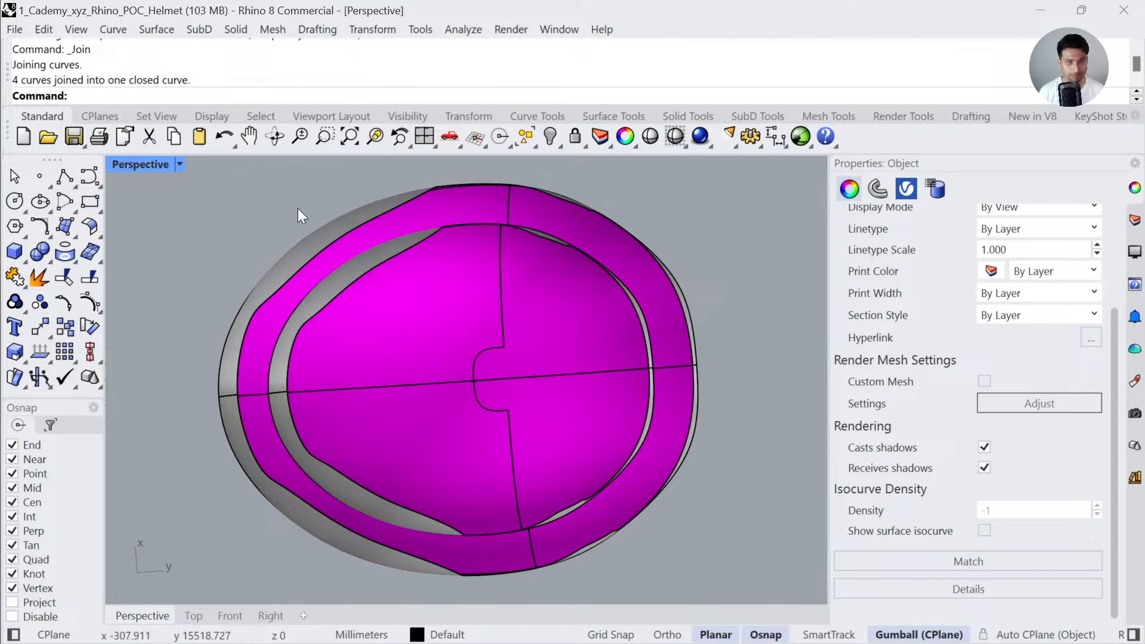
- Duplicate the outer shell's lower rim edges and join them into one closed curve
text(DupEdge)
key(Return)
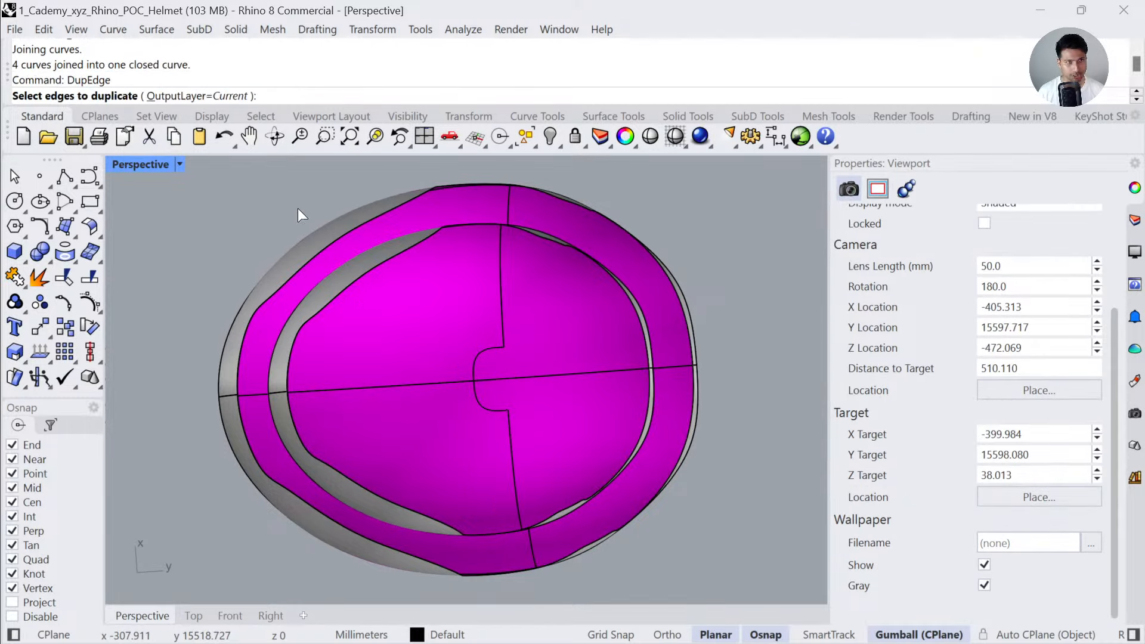
click(344, 233)
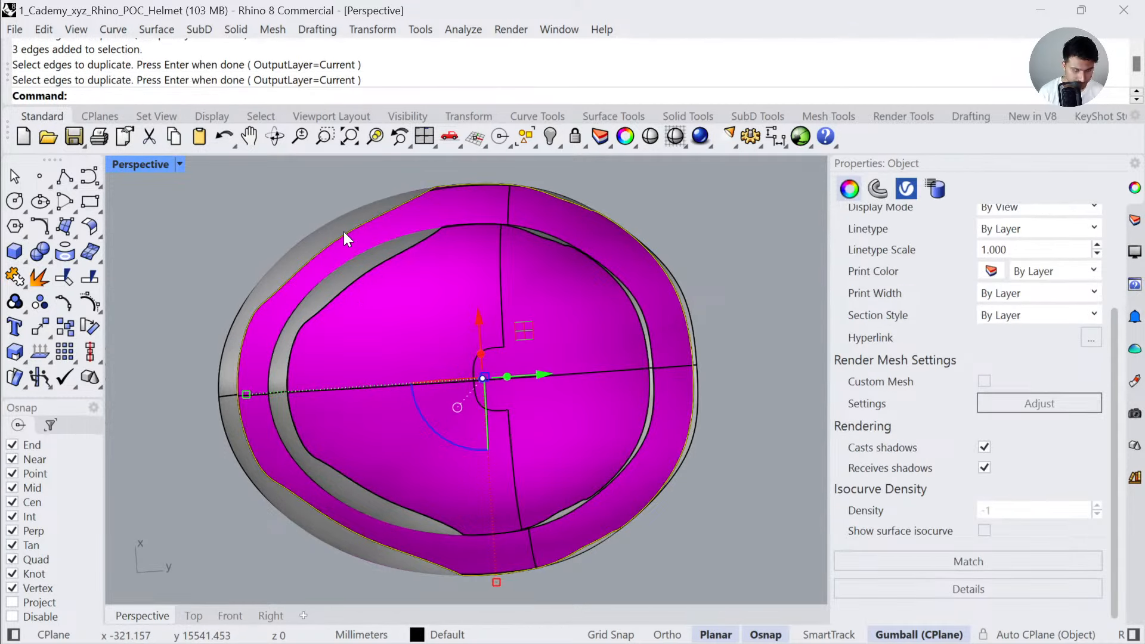
key(Return)
key(ctrl+j)
- Loft a Normal-style surface between the outer and inner rim curves to close the gap between the two shells
click(356, 274)
shift+click(357, 274)
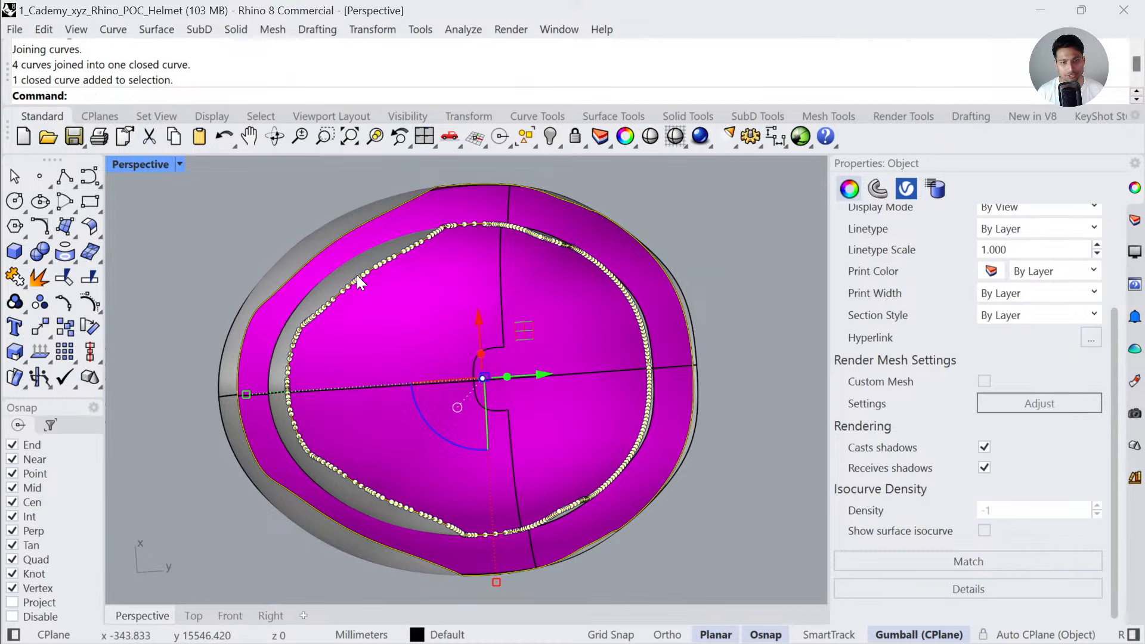
text(Loft)
key(Return)
key(Return)
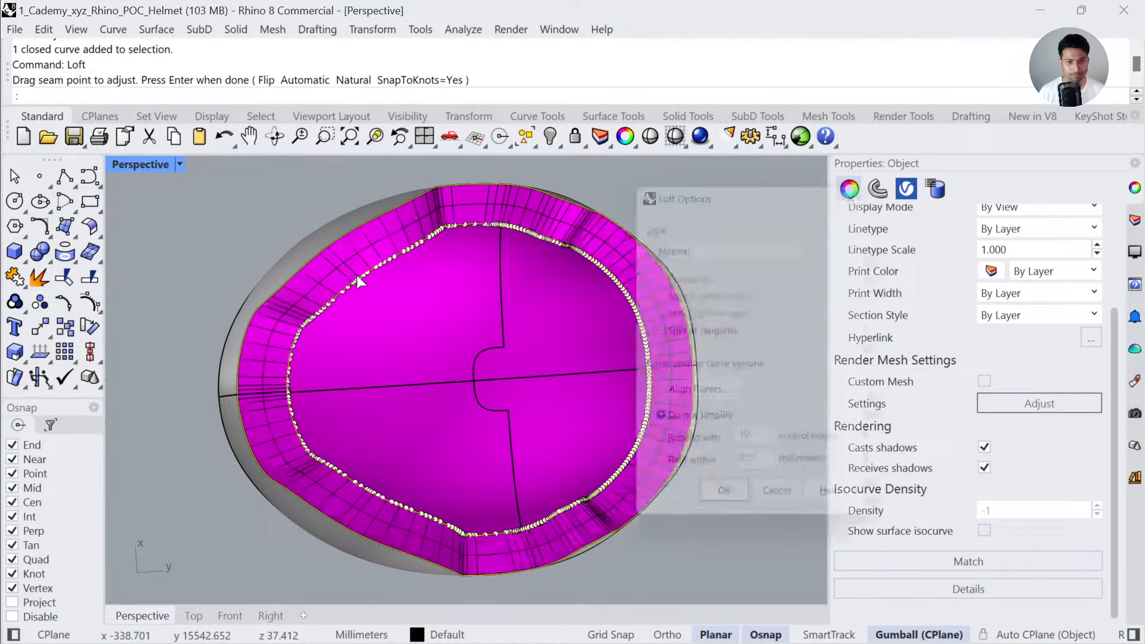
key(Return)
- Join the outer shell, inner shell and lofted rim surface into one polysurface
drag(743, 213, 567, 344)
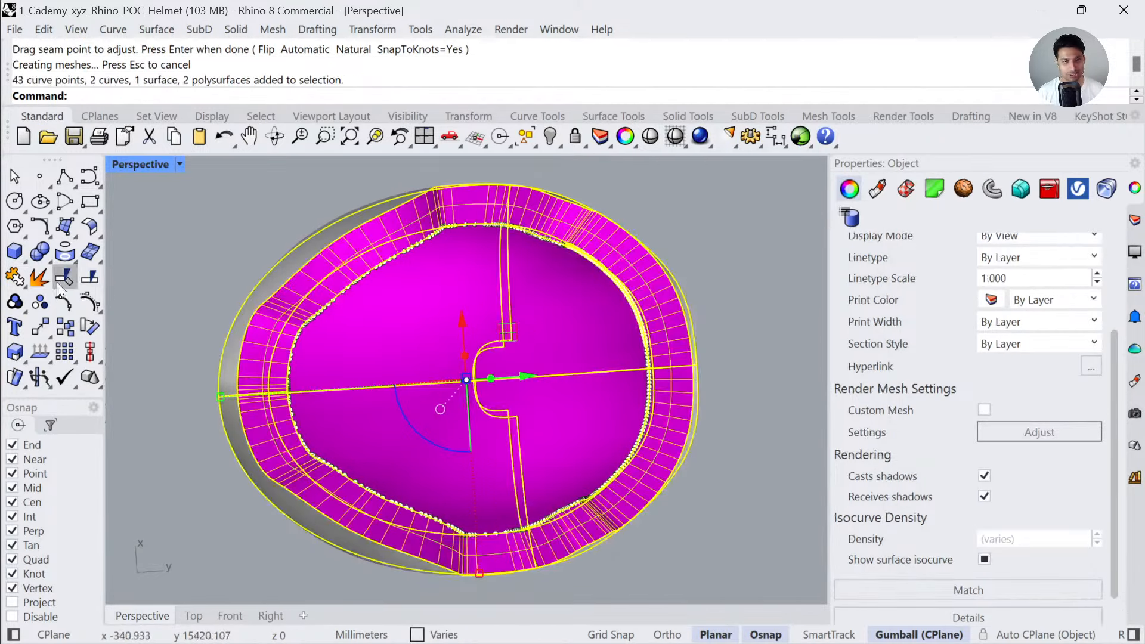
click(15, 276)
click(745, 308)
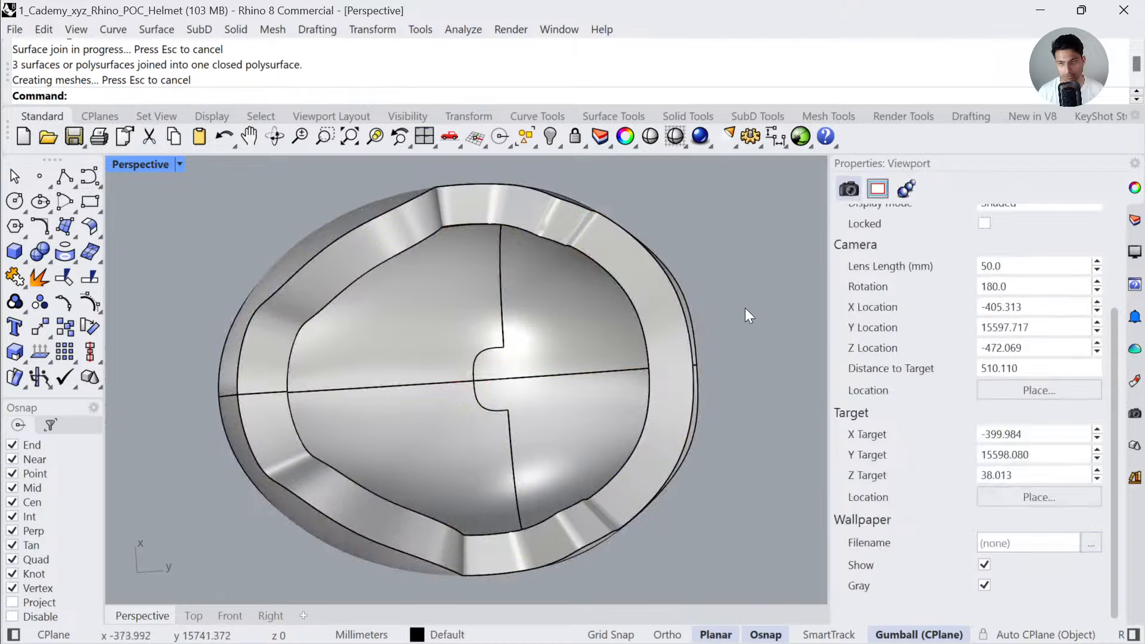
- Check the joined helmet's object type and examine its rim and inner surface up close
click(640, 357)
text(zs)
key(Return)
right_drag(639, 357, 664, 347)
scroll(1003, 325, up, 3)
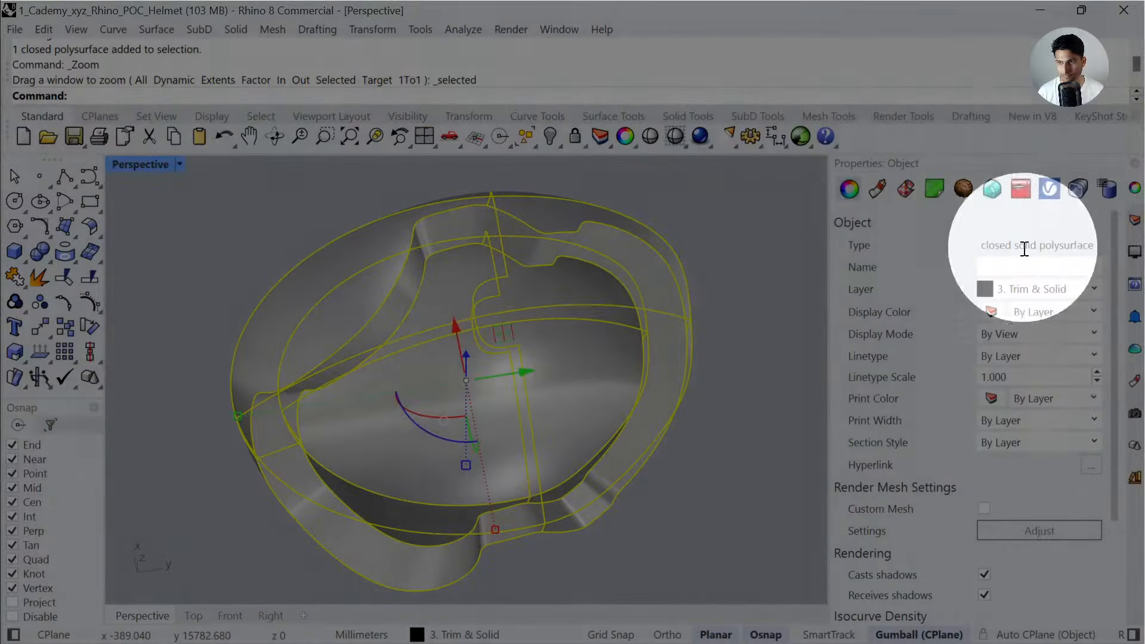
right_drag(686, 234, 609, 434)
key(Escape)
scroll(609, 434, up, 12)
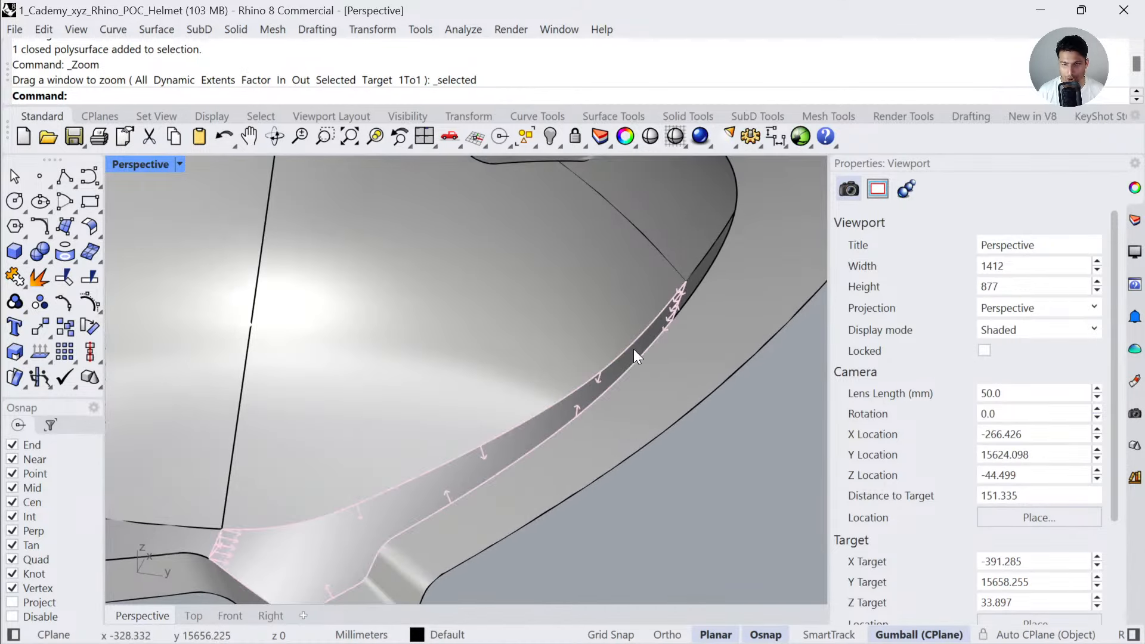
click(575, 388)
scroll(503, 388, down, 10)
scroll(564, 397, up, 6)
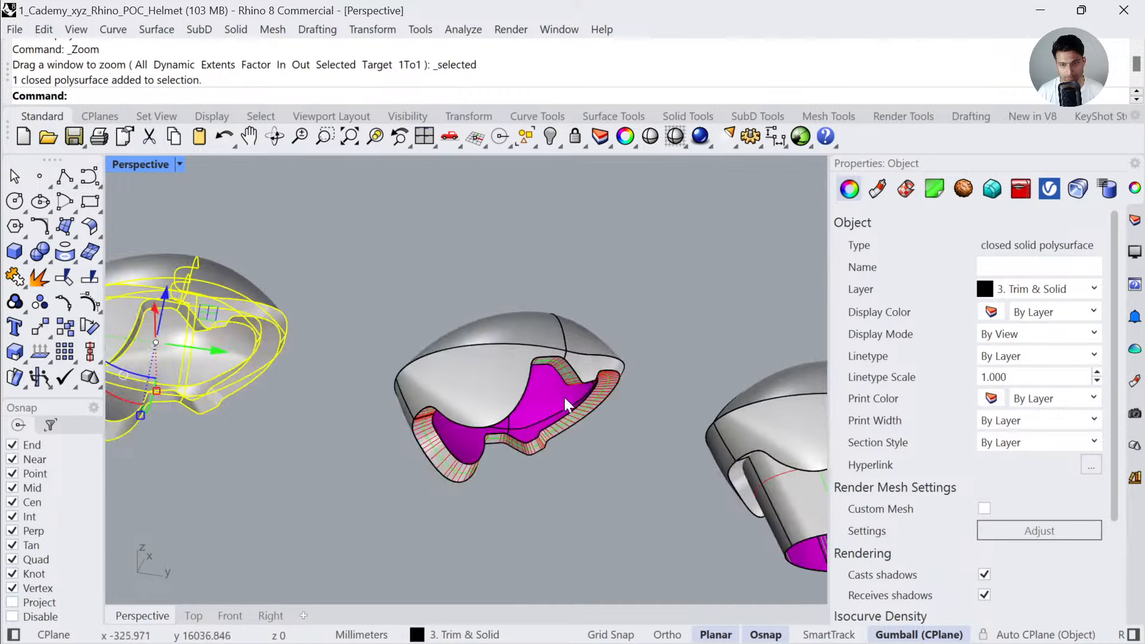
- Examine the following helmet stages with their rim surfaces, including the fully closed helmet at the end of the row
click(558, 399)
scroll(575, 459, down, 5)
scroll(506, 410, up, 4)
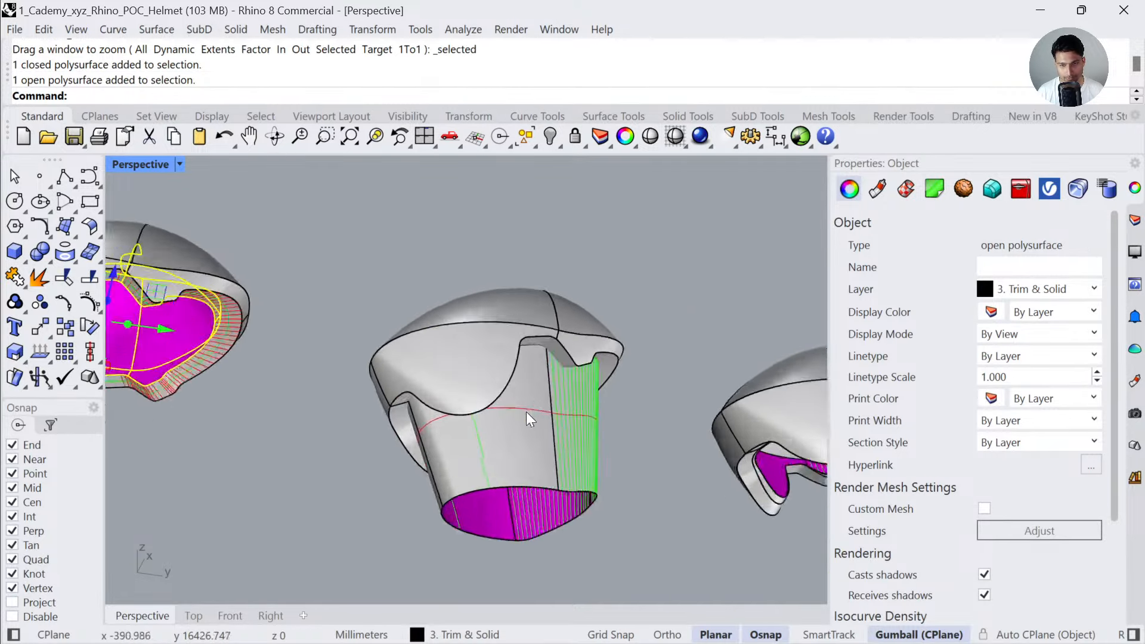
click(538, 414)
scroll(538, 414, down, 4)
shift+right_drag(698, 418, 478, 409)
scroll(471, 413, up, 5)
scroll(455, 422, down, 3)
scroll(455, 424, down, 1)
shift+right_drag(739, 456, 656, 449)
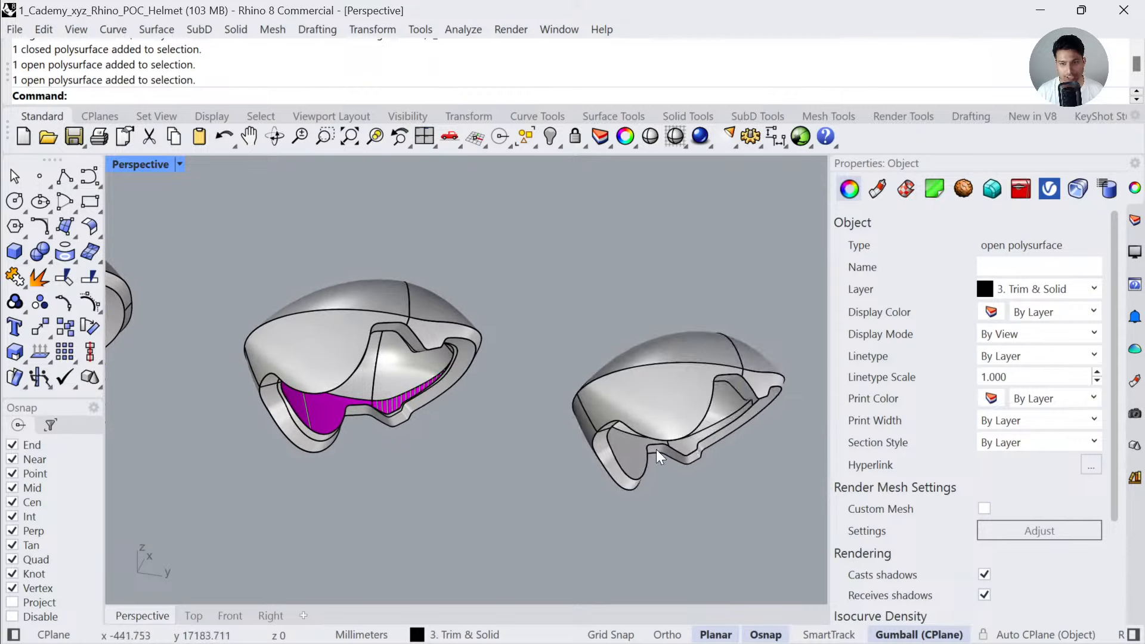
click(700, 421)
text(zs)
key(Return)
click(631, 430)
right_drag(643, 348, 620, 406)
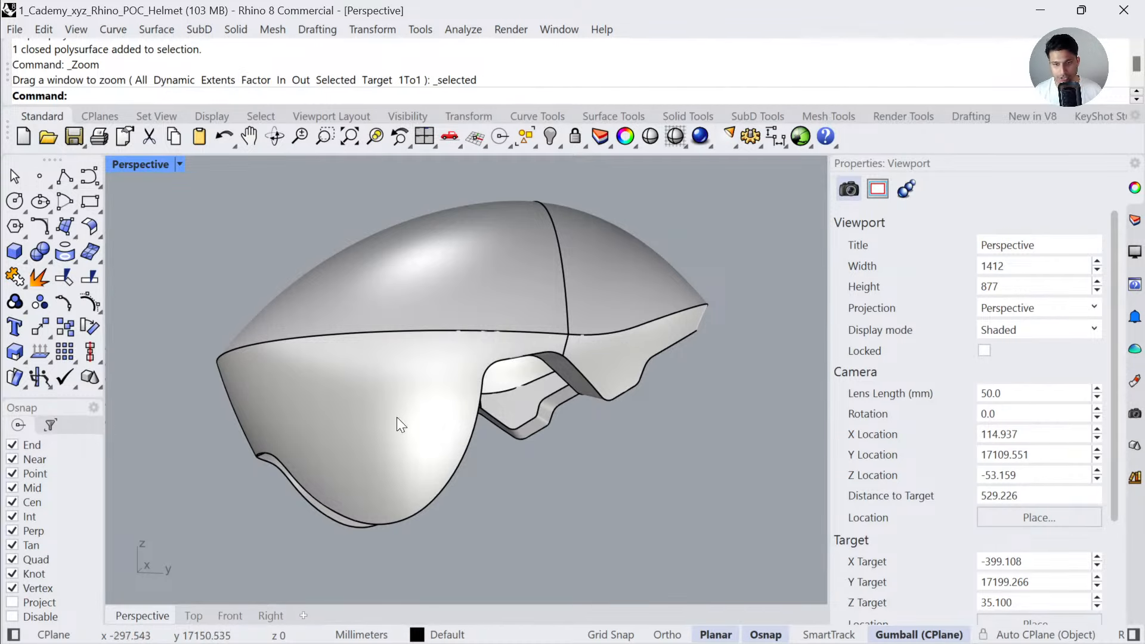
- Return to the open helmet shell with the separate rim surface and zoom to it
scroll(396, 417, down, 6)
shift+right_drag(493, 392, 595, 339)
mouse_move(194, 373)
shift+right_down()
mouse_move(385, 350)
mouse_move(613, 349)
shift+right_up()
shift+right_drag(187, 320, 556, 321)
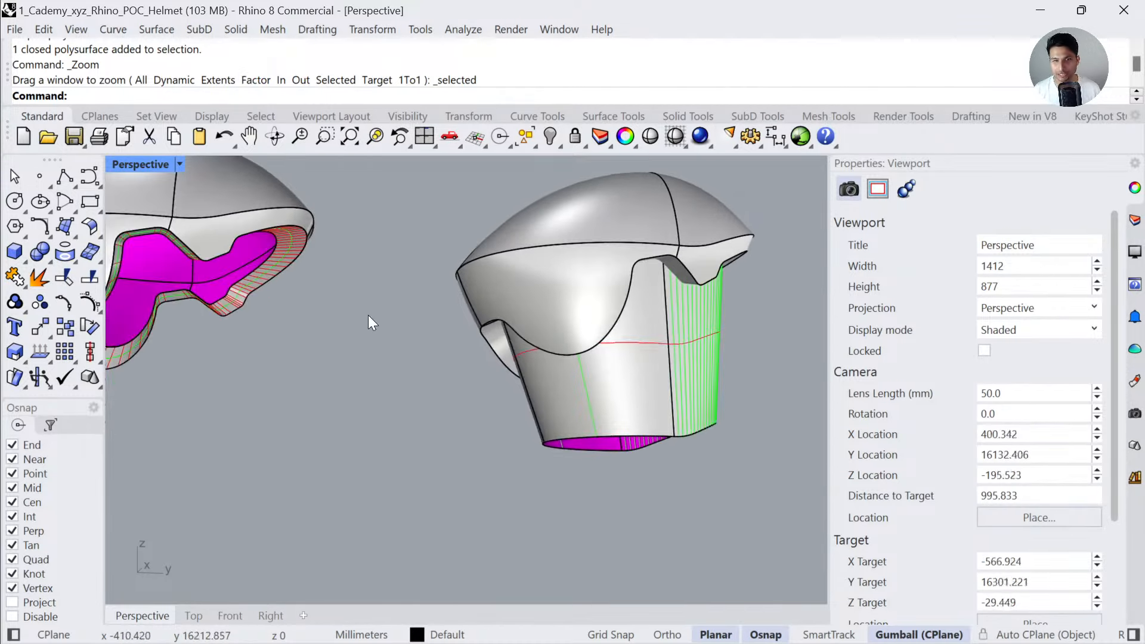
shift+right_drag(246, 237, 508, 289)
shift+right_drag(368, 297, 470, 310)
click(510, 299)
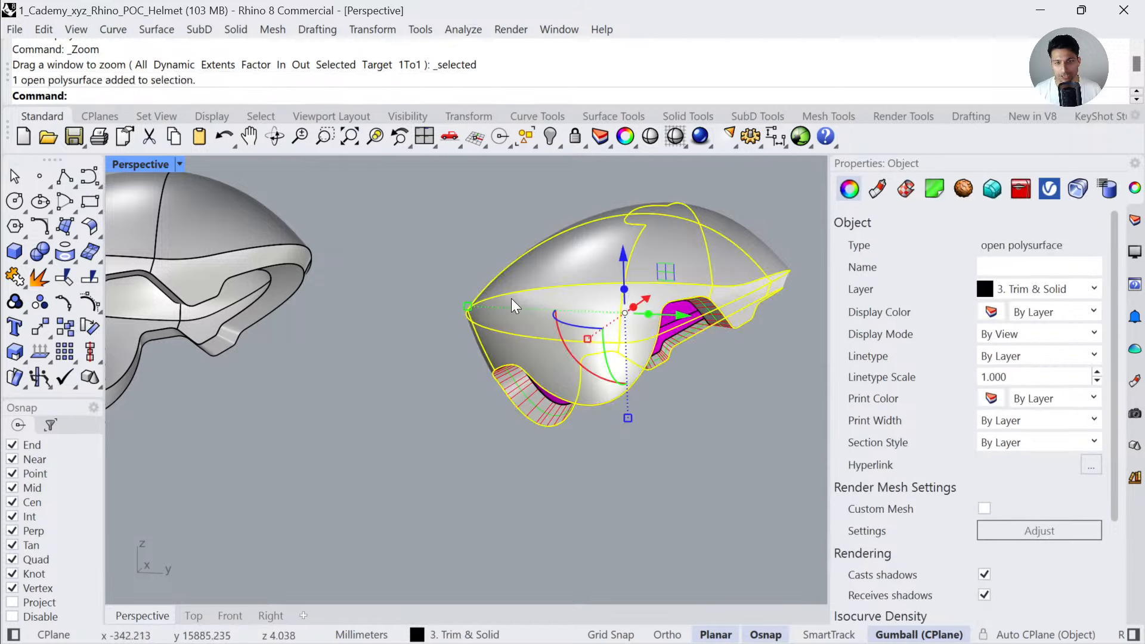
text(zs)
key(Return)
scroll(516, 369, down, 5)
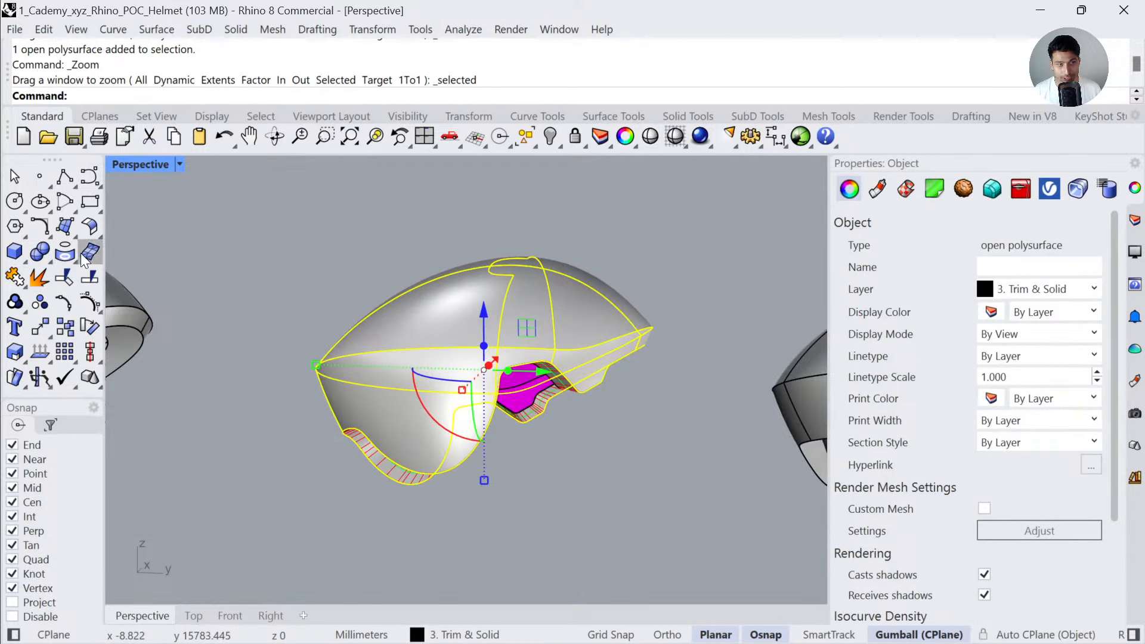
click(71, 237)
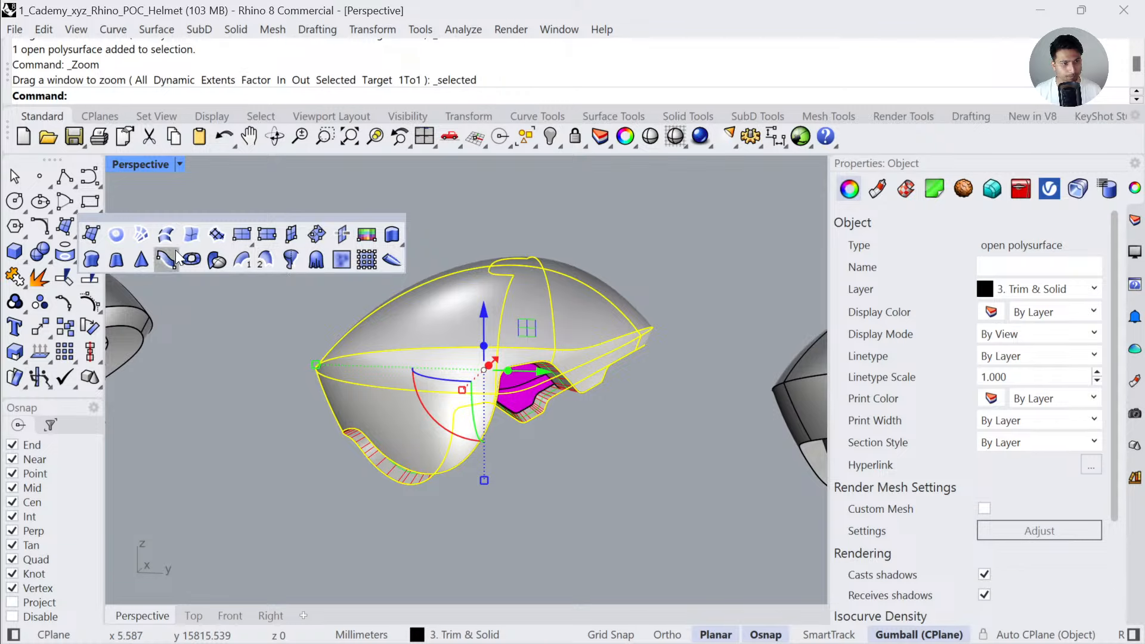
click(120, 210)
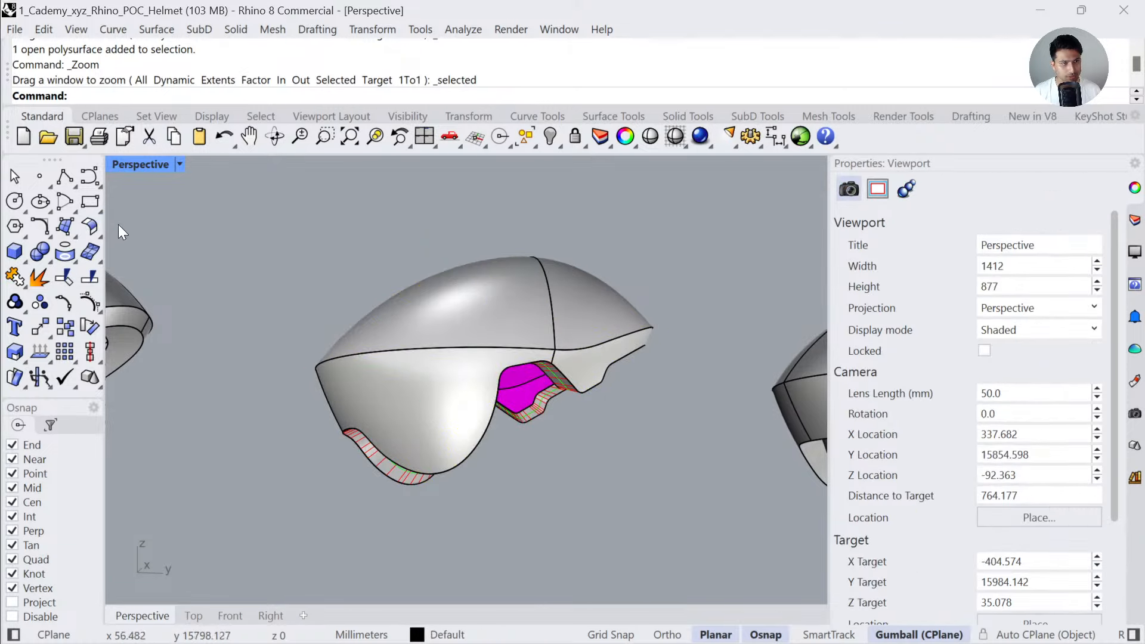
- Try to offset the open helmet shell as a solid with Offset Surface at a distance of -10 mm
click(99, 234)
click(241, 236)
click(417, 323)
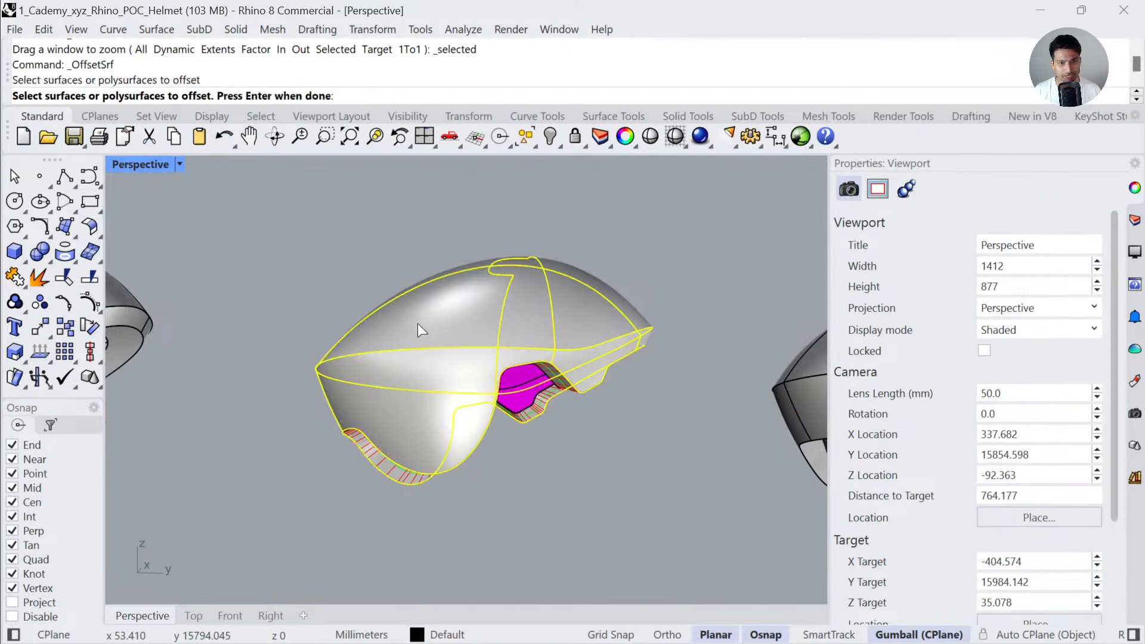
key(Return)
click(309, 94)
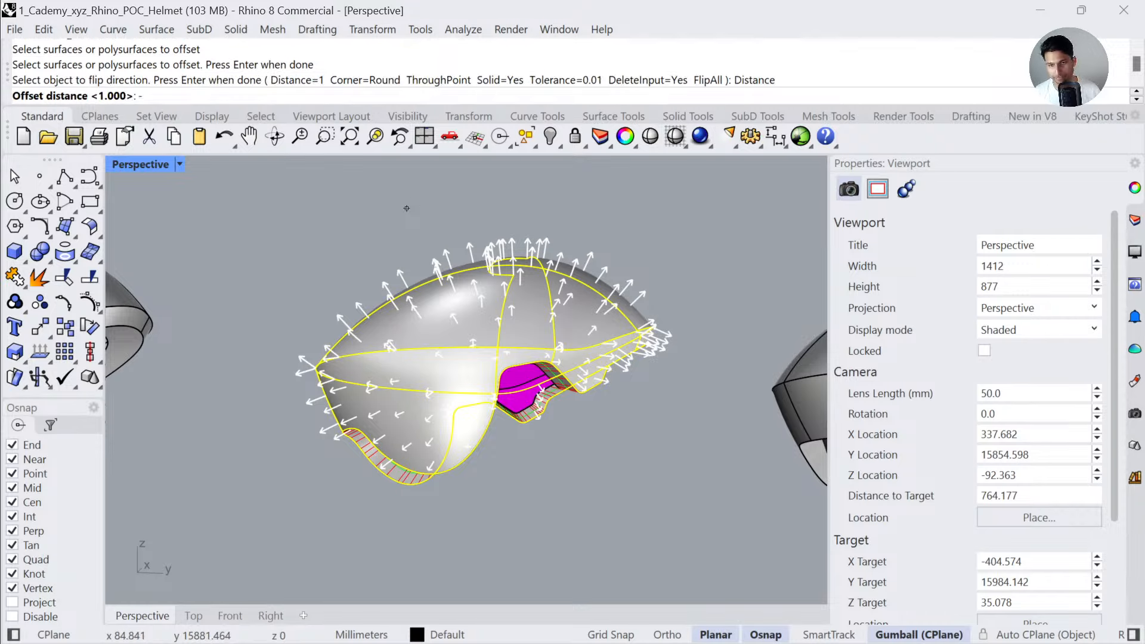
text(-10)
key(Return)
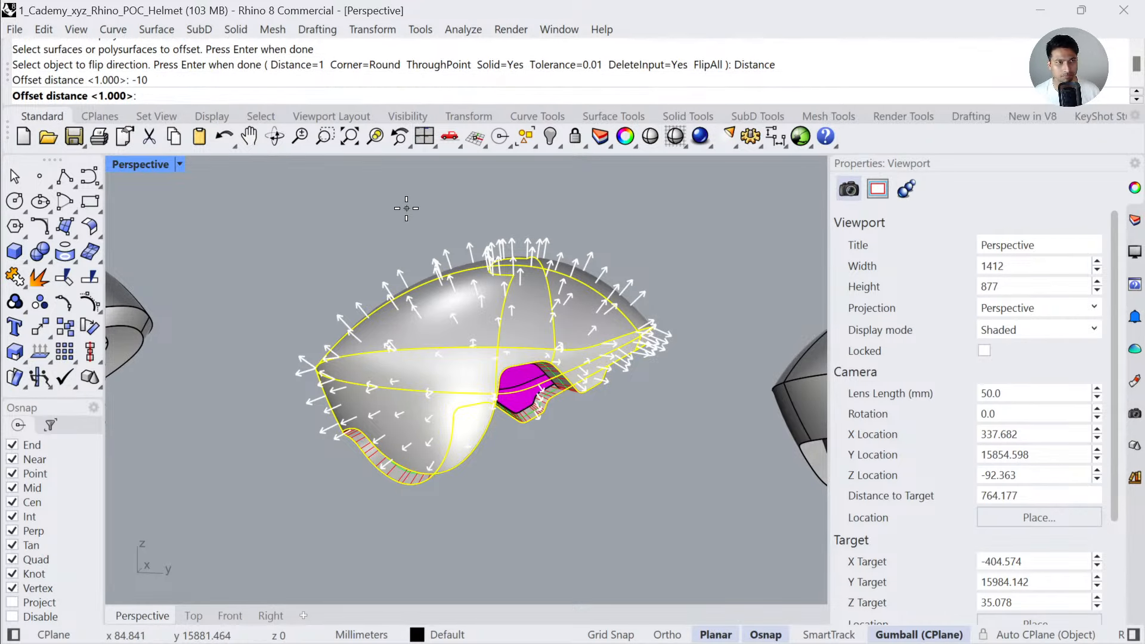
key(Return)
click(298, 96)
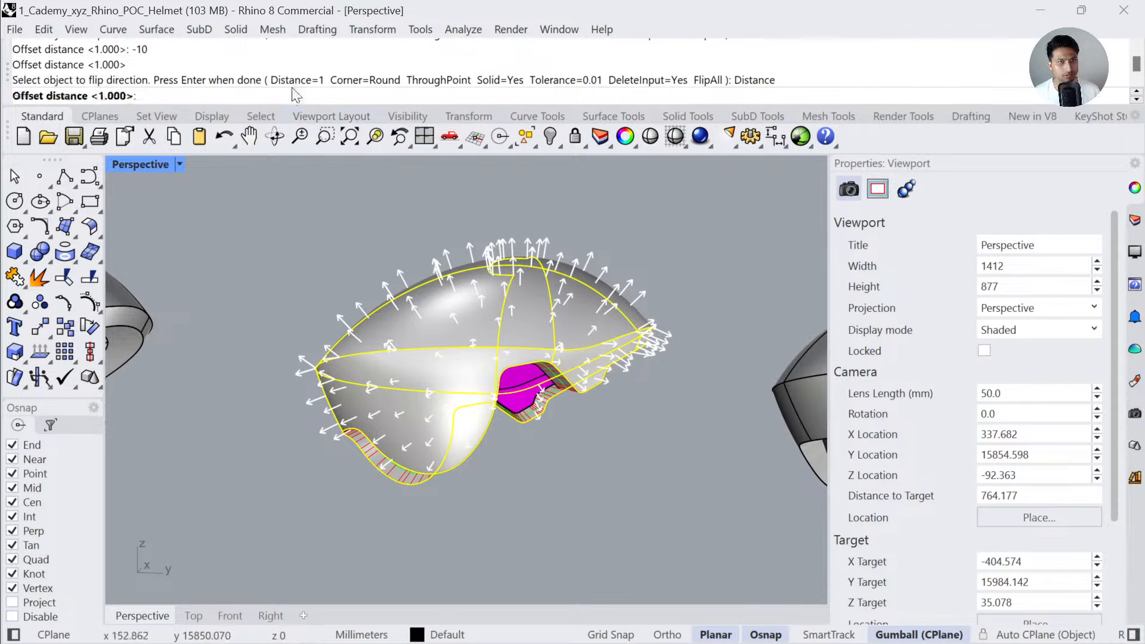
text(-10)
key(Return)
key(Return)
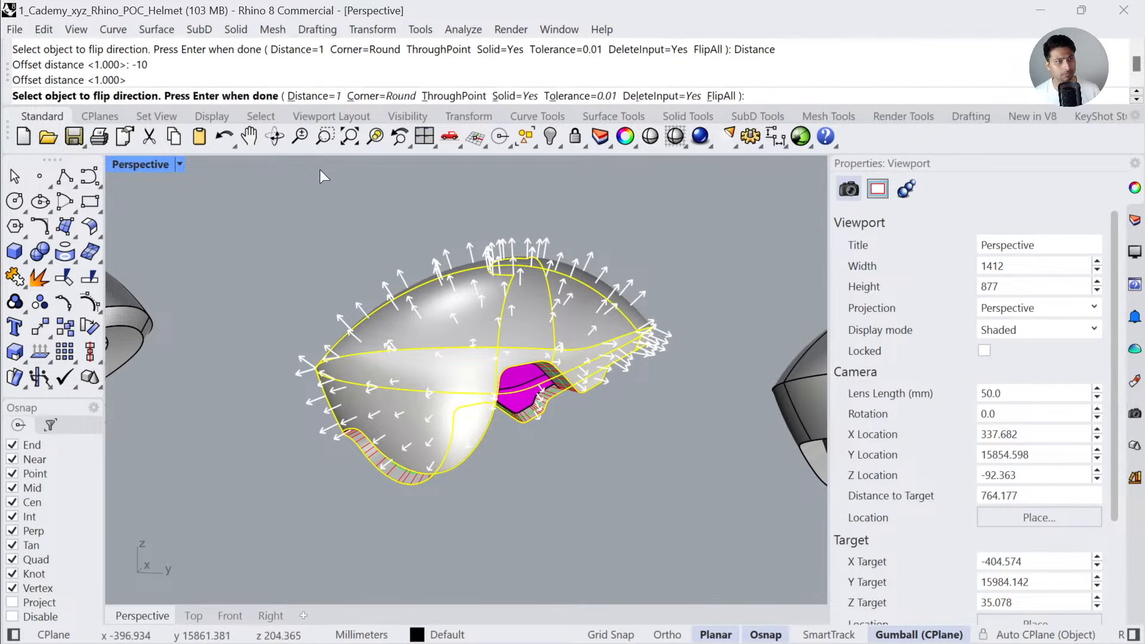
click(318, 189)
key(Return)
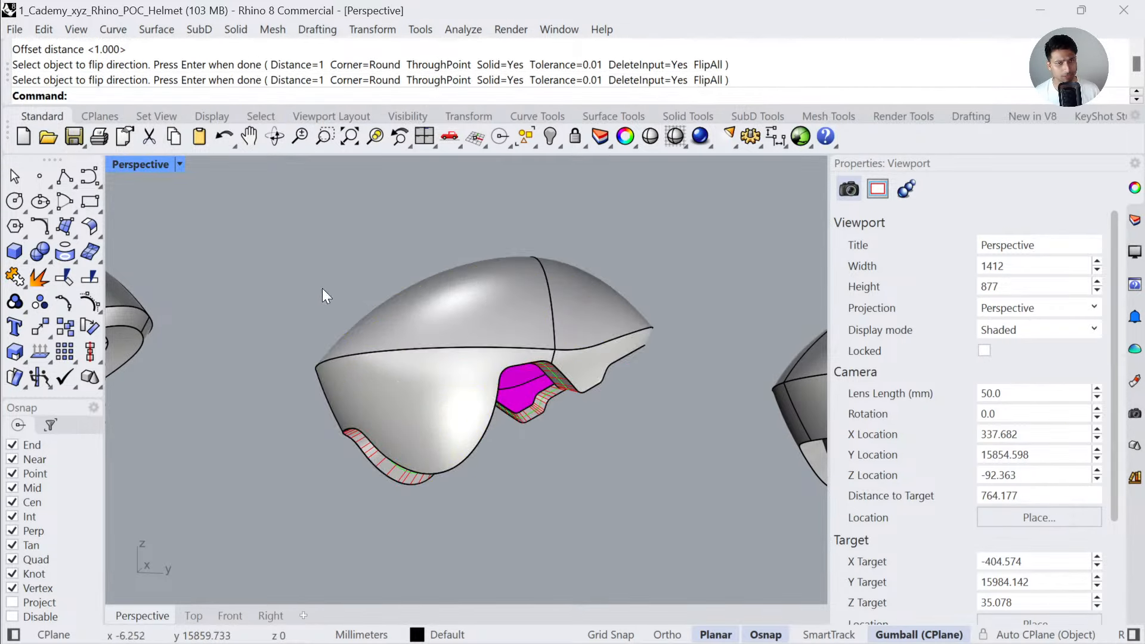
- Offset the open helmet shell into a solid at 10 mm with all directions flipped inward
click(371, 320)
click(100, 237)
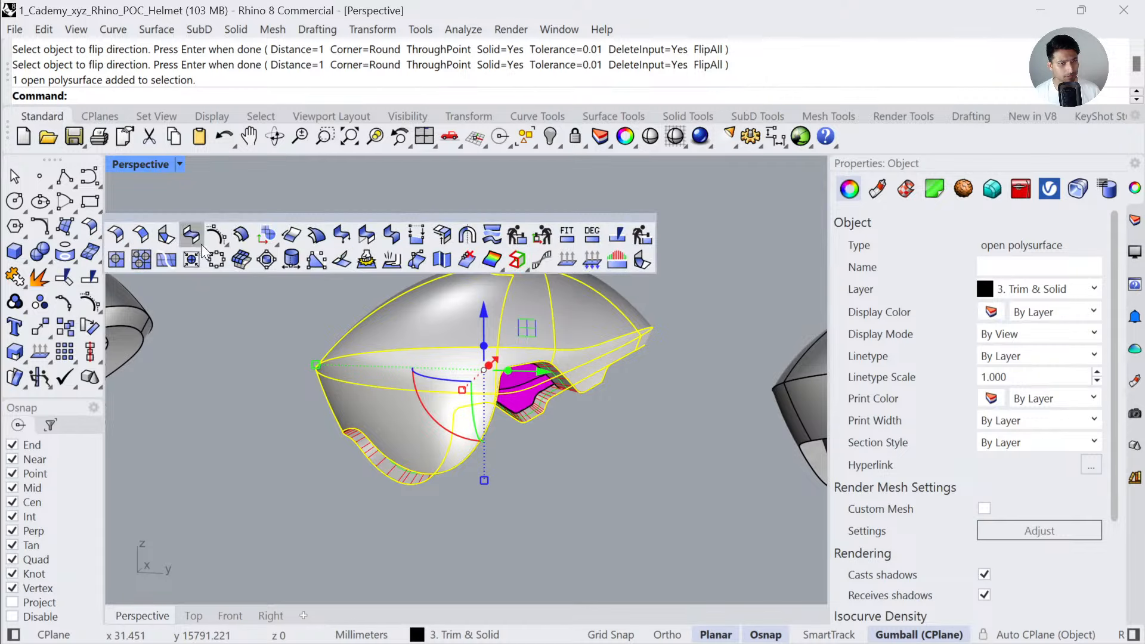
click(241, 240)
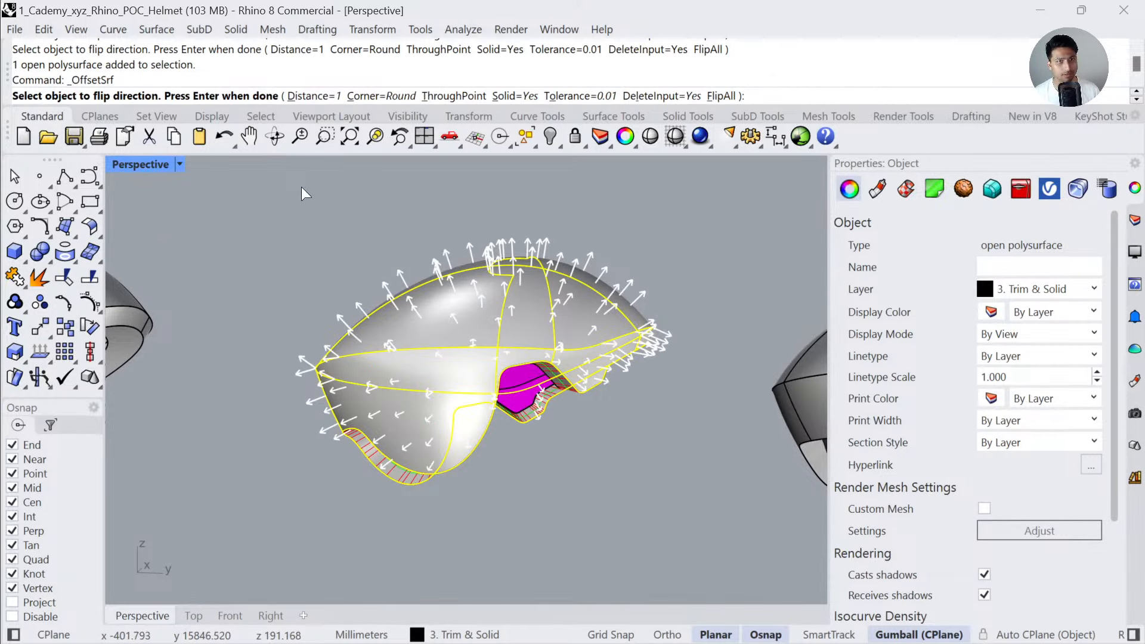
click(721, 95)
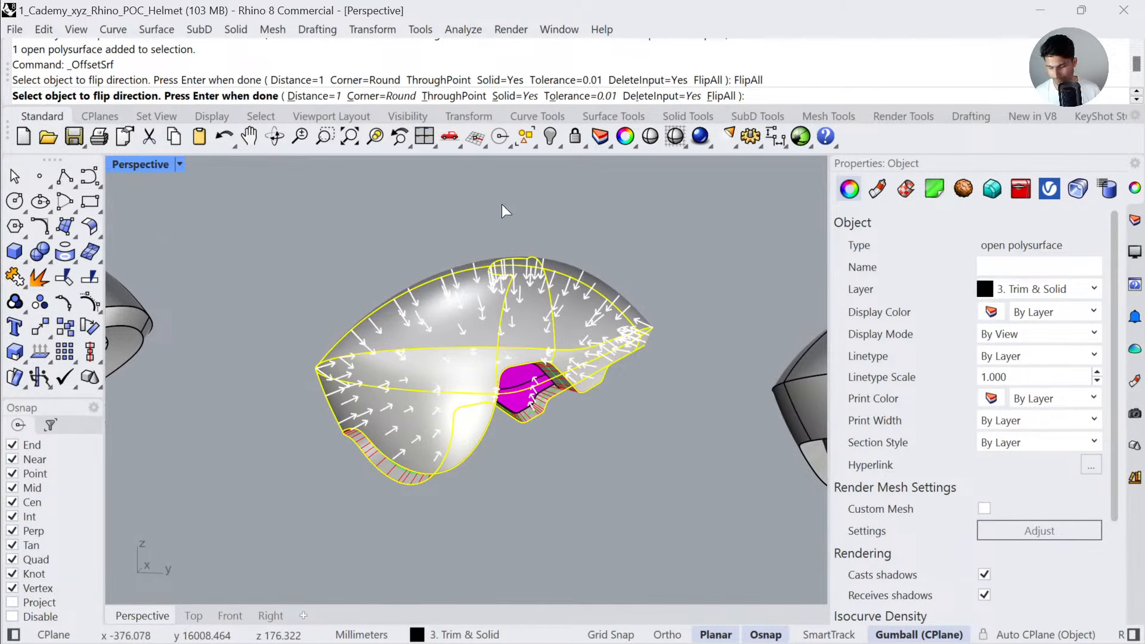
text(10)
key(Return)
scroll(660, 391, up, 2)
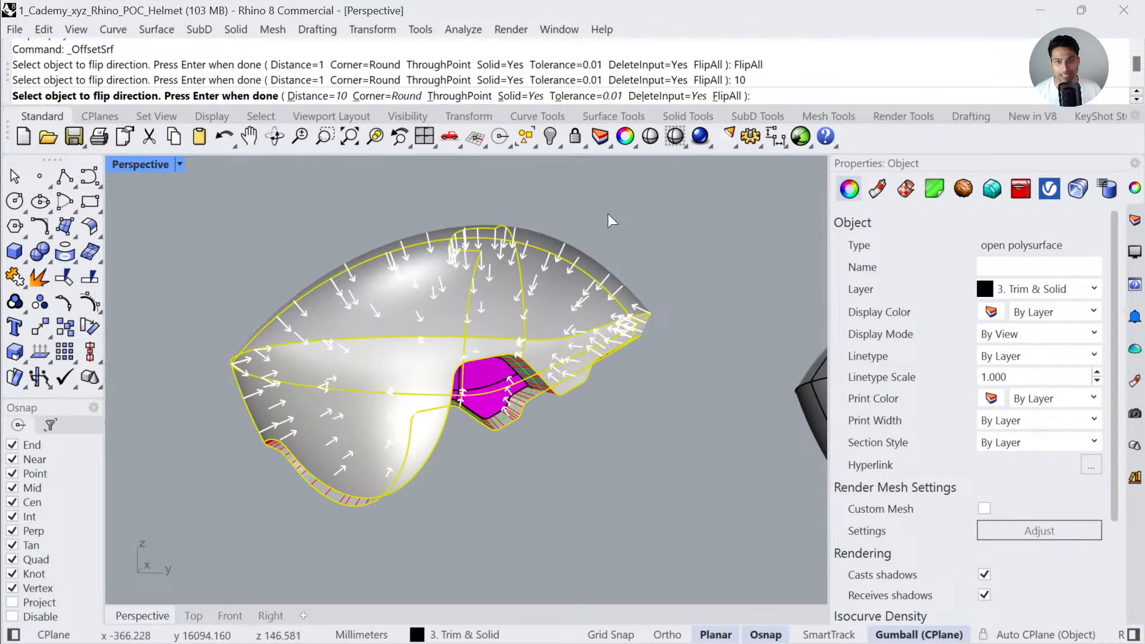
key(Return)
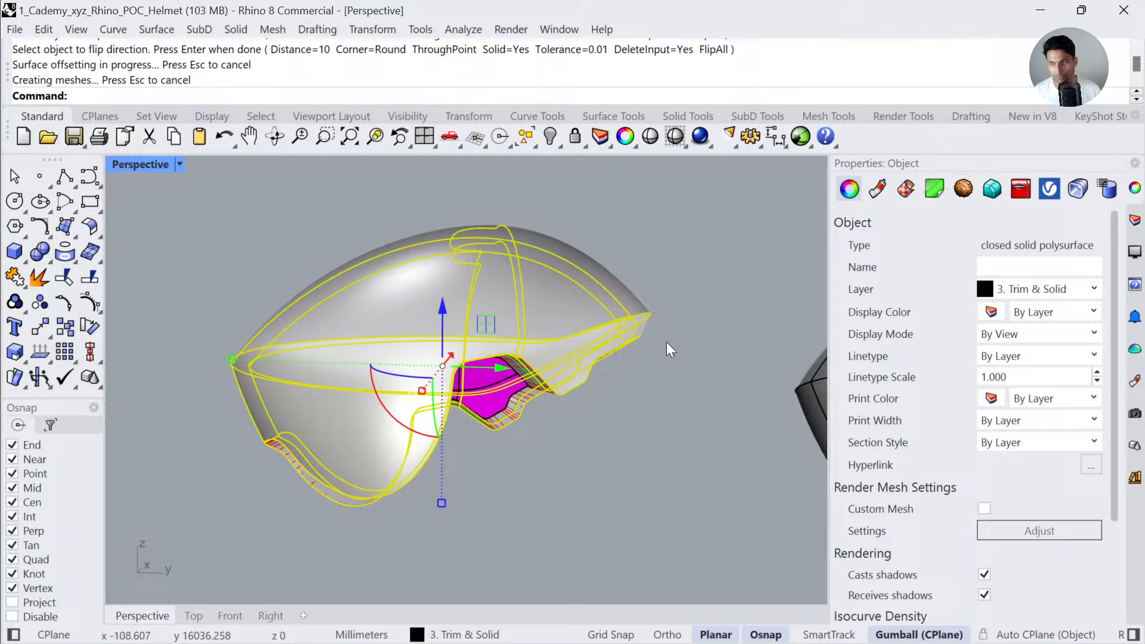
- Move the new solid helmet up off the remaining open shell and rim surface, and delete those two remaining objects
drag(442, 307, 331, 229)
text(zs)
key(Return)
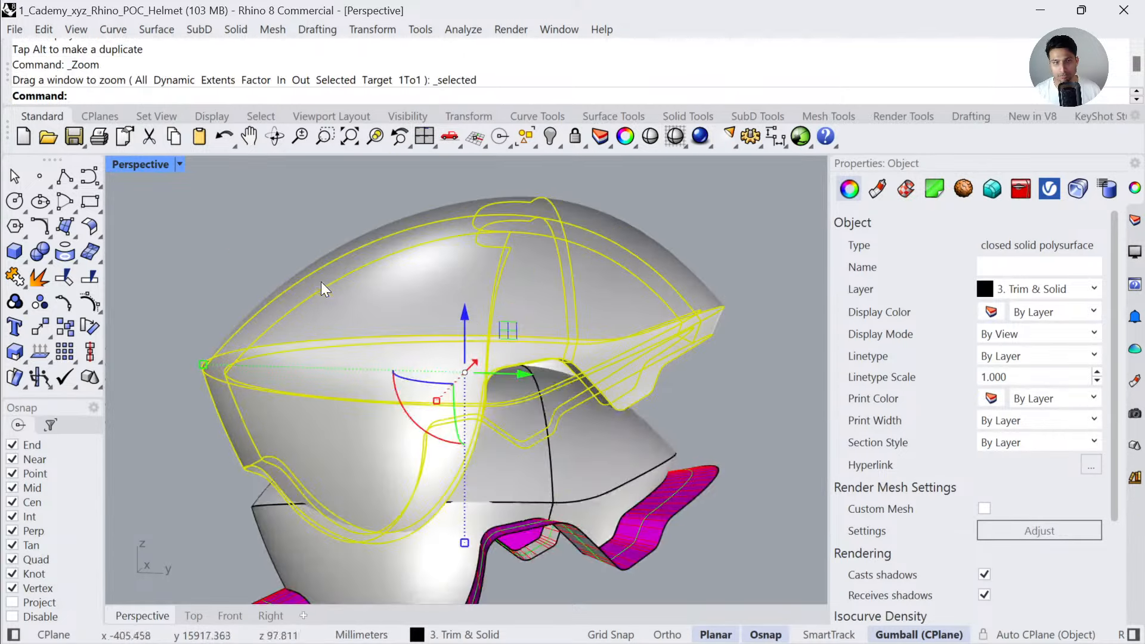
click(735, 414)
right_drag(735, 414, 636, 387)
click(636, 386)
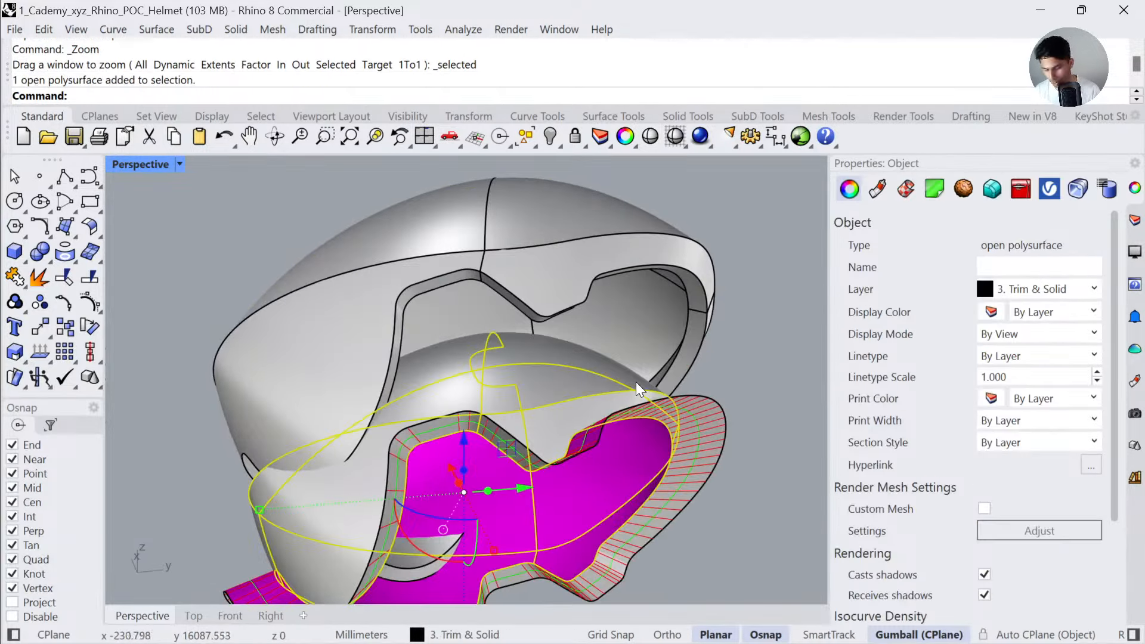
key(Delete)
click(635, 418)
key(Delete)
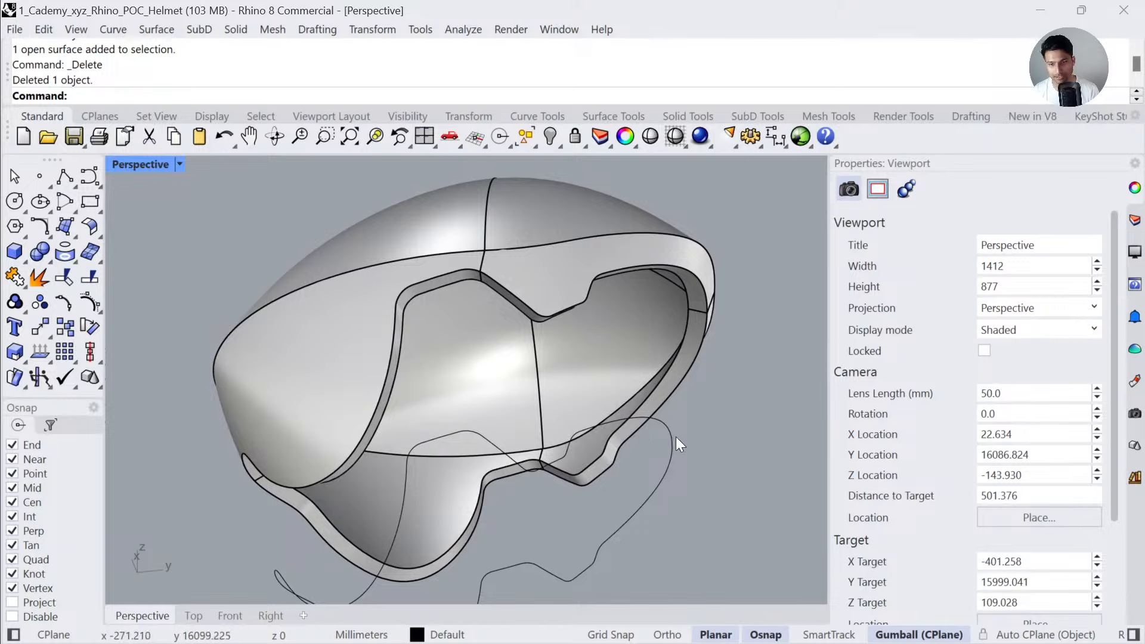
- Show surface isocurves on the new solid and the neighbouring closed helmet, and compare their rims
click(649, 397)
scroll(948, 546, down, 3)
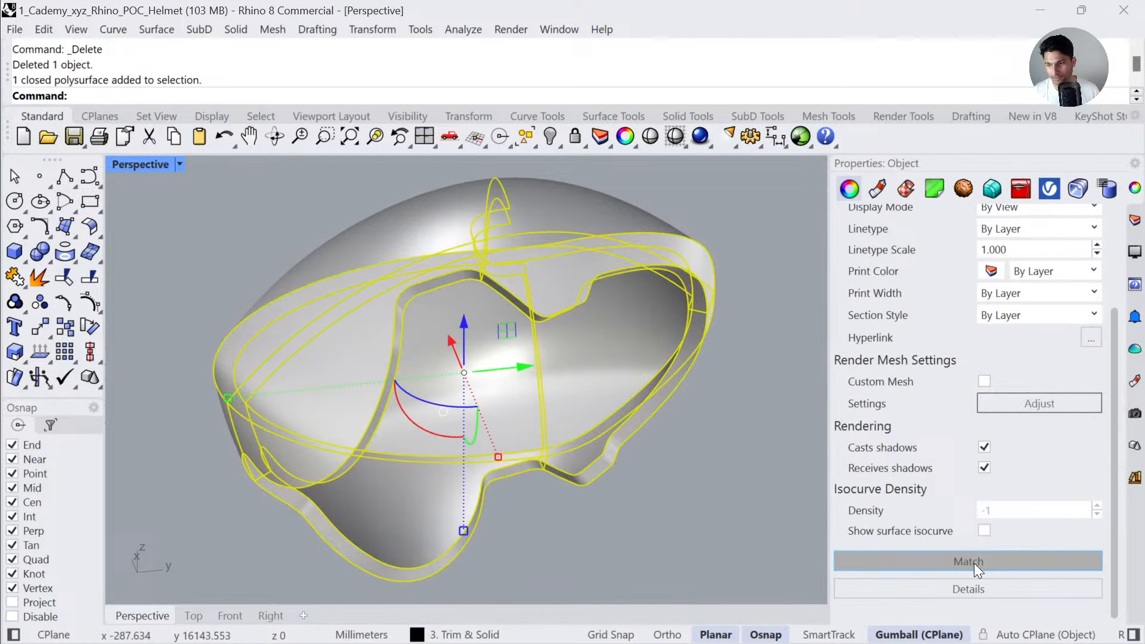
click(984, 531)
click(662, 496)
right_drag(623, 356, 557, 399)
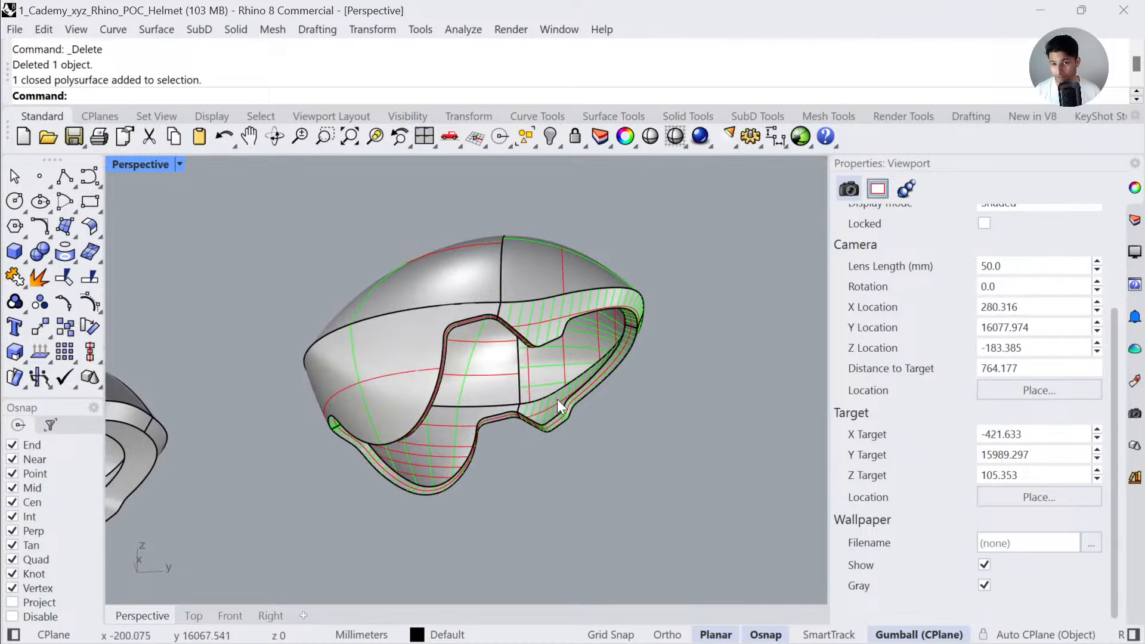
scroll(567, 385, down, 4)
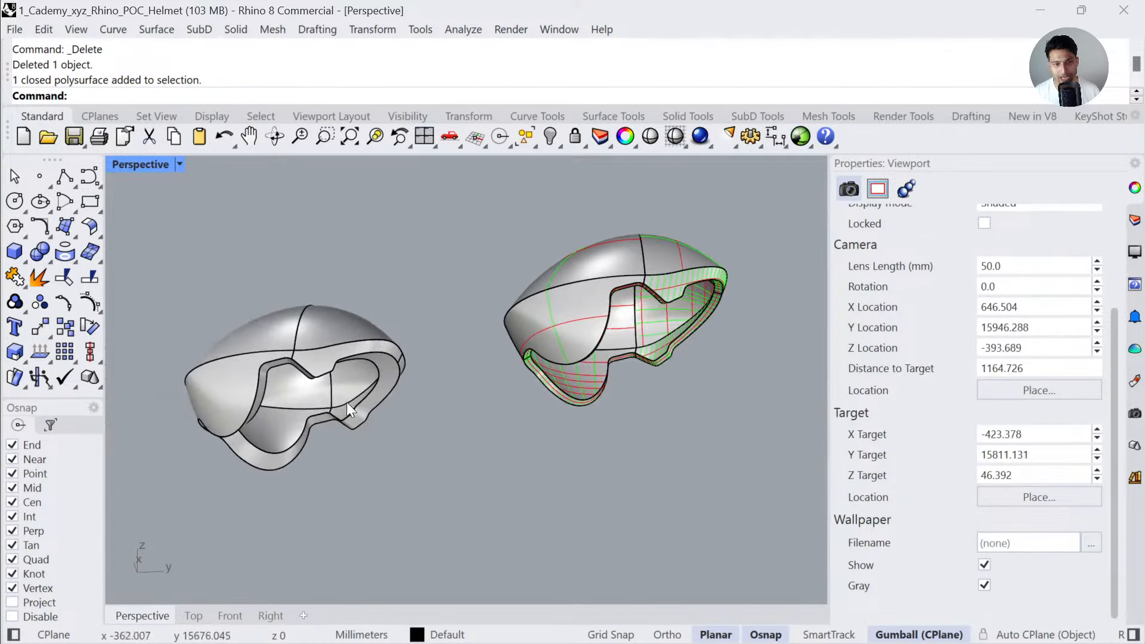
click(318, 395)
click(984, 531)
key(Escape)
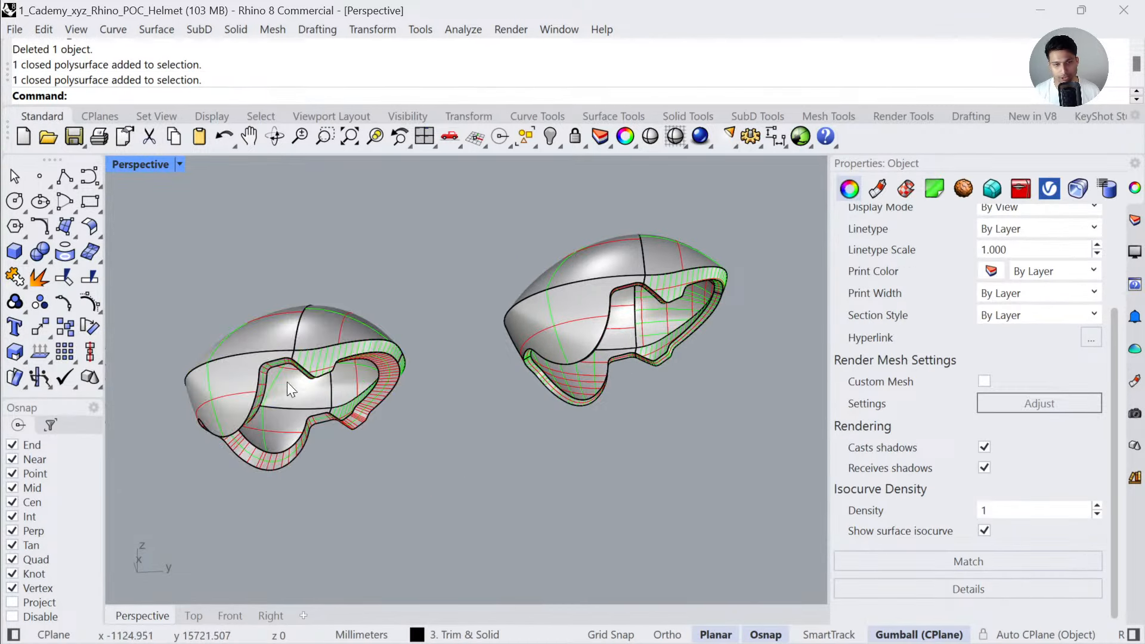
right_drag(287, 382, 339, 402)
scroll(339, 402, down, 6)
mouse_move(481, 459)
right_down()
mouse_move(475, 349)
mouse_move(496, 467)
right_up()
- Undo the isocurve display changes, the deletions and the move of the solid helmet
key(ctrl+z)
key(ctrl+z)
key(ctrl+z)
key(ctrl+z)
key(ctrl+z)
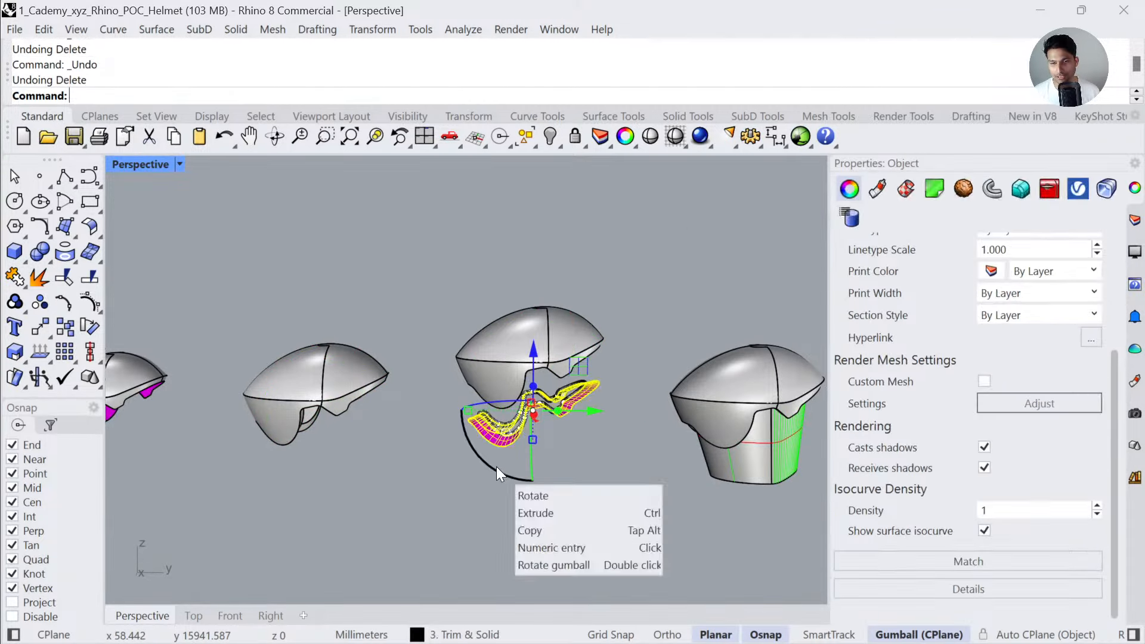
click(608, 449)
key(ctrl+z)
scroll(672, 472, down, 3)
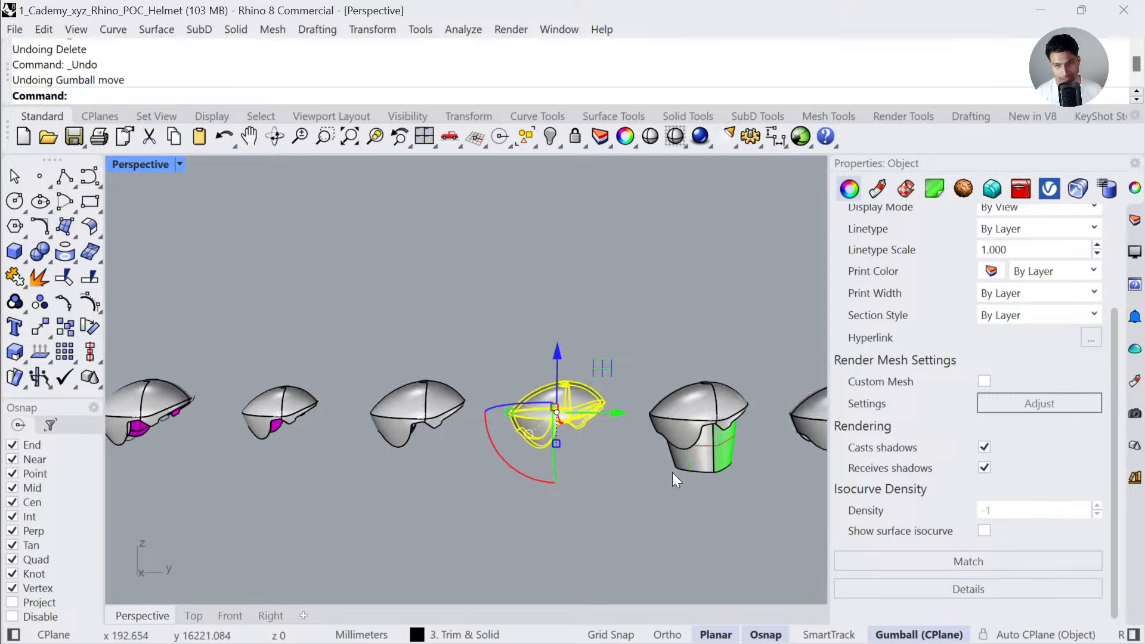
- Inspect the last helmet in the row from below and return to the stage with the separate inner rim surfaces
scroll(594, 426, up, 5)
scroll(615, 419, down, 2)
shift+right_drag(614, 419, 495, 419)
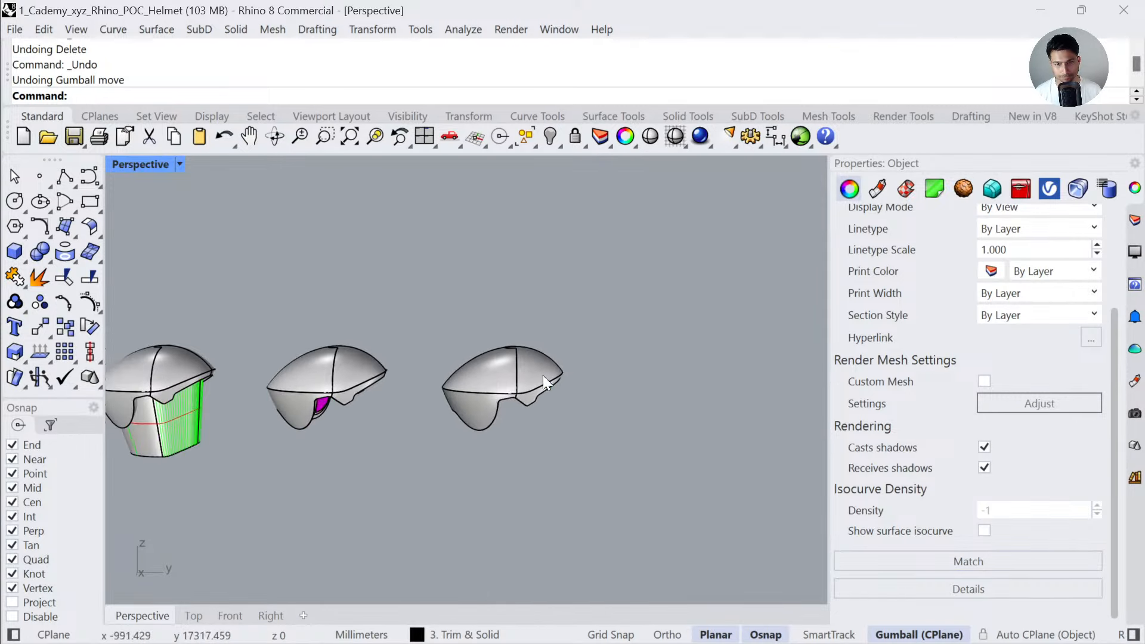
click(542, 375)
text(zs)
key(space)
click(616, 452)
right_drag(616, 452, 599, 353)
scroll(613, 342, down, 8)
right_drag(527, 369, 602, 416)
shift+right_drag(235, 381, 378, 428)
- Join the helmet's outer shell, inner shell and rim surfaces, and check the joined result
scroll(379, 399, up, 6)
click(406, 355)
shift+click(298, 422)
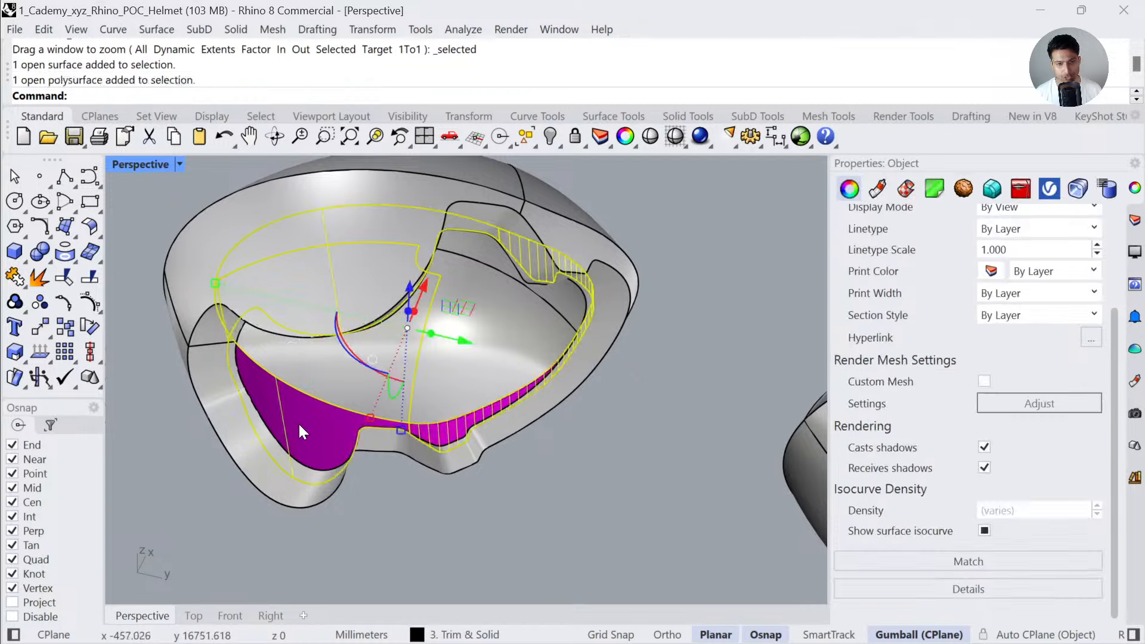
drag(567, 514, 143, 181)
click(16, 277)
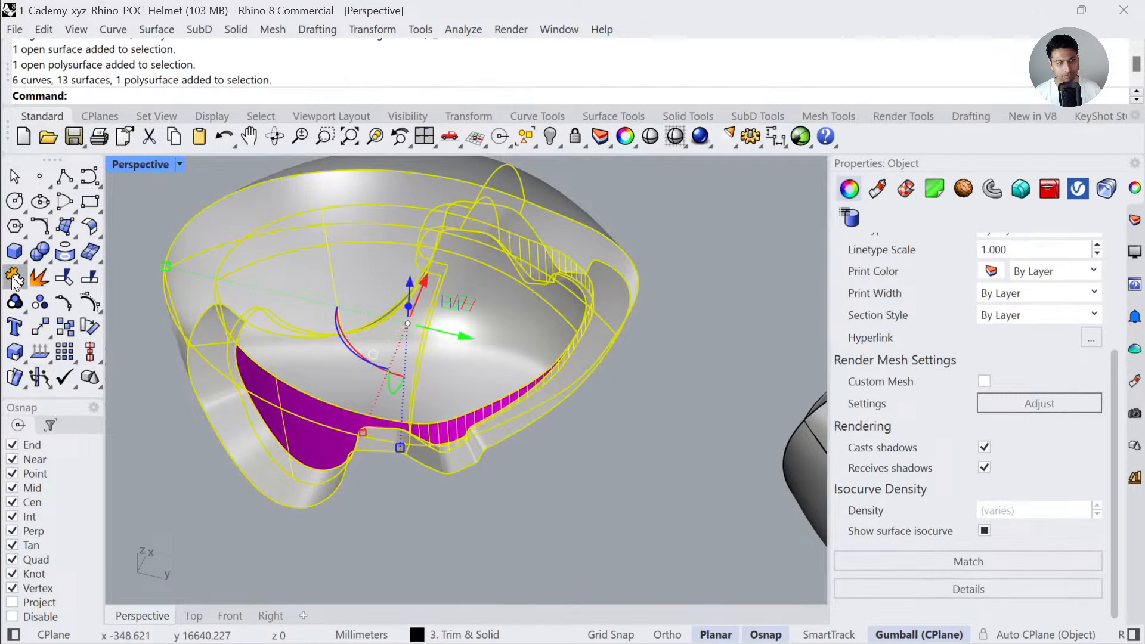
click(650, 489)
click(481, 391)
click(560, 437)
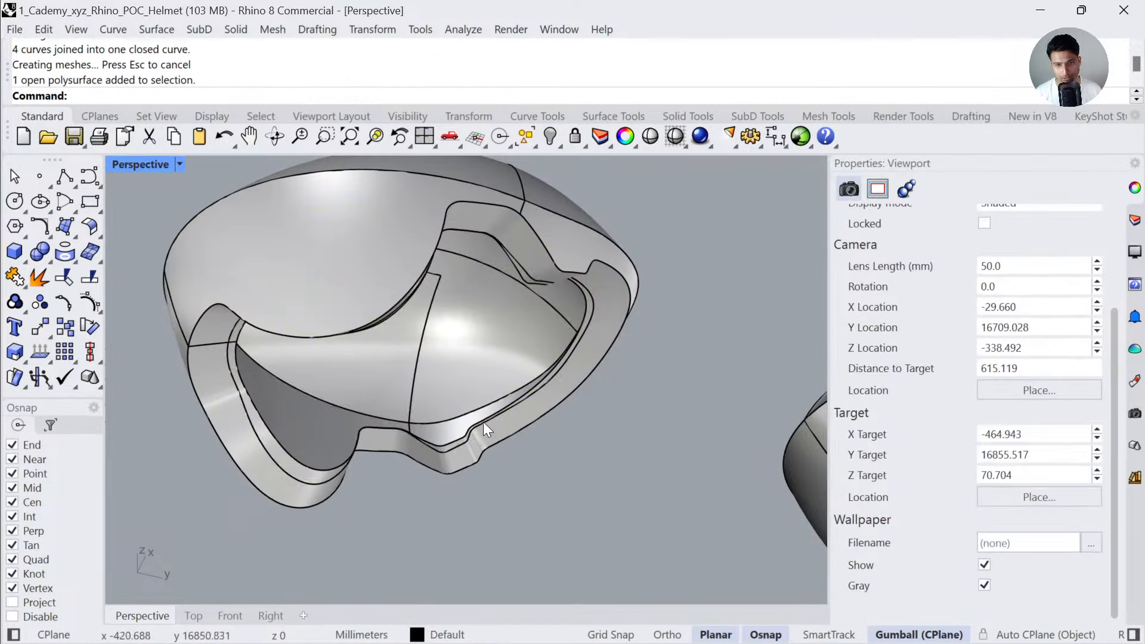
click(483, 421)
key(Return)
key(Delete)
- Zoom to the finished helmet at the end of the row and check its object type and rim
scroll(482, 419, down, 8)
click(747, 442)
text(zs)
key(Return)
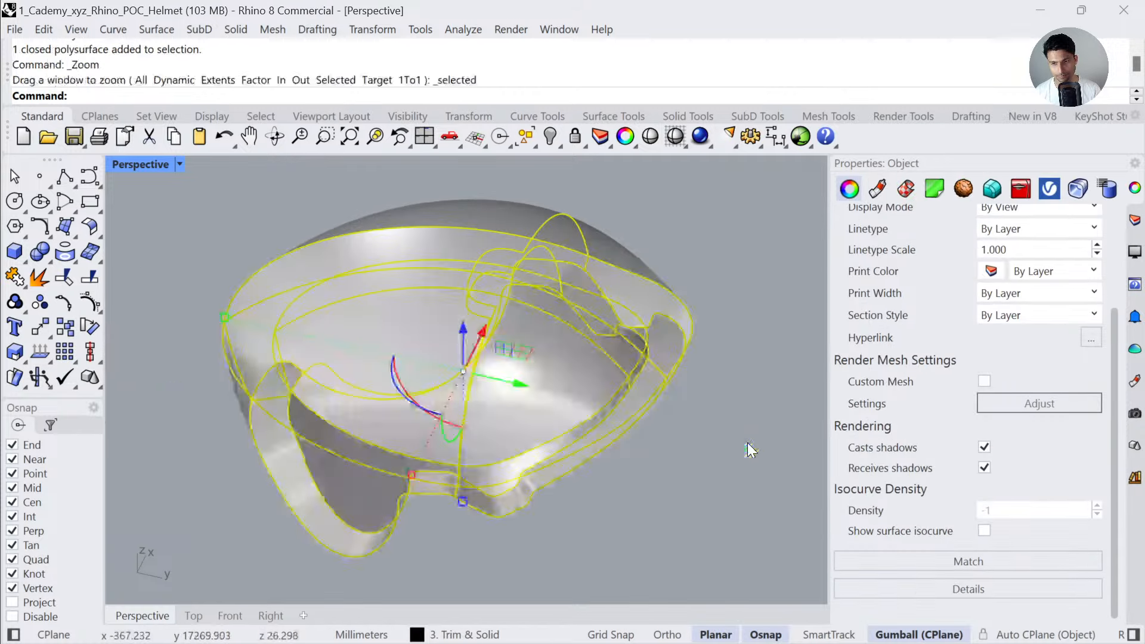
scroll(1014, 286, up, 4)
scroll(538, 359, down, 6)
scroll(538, 359, down, 3)
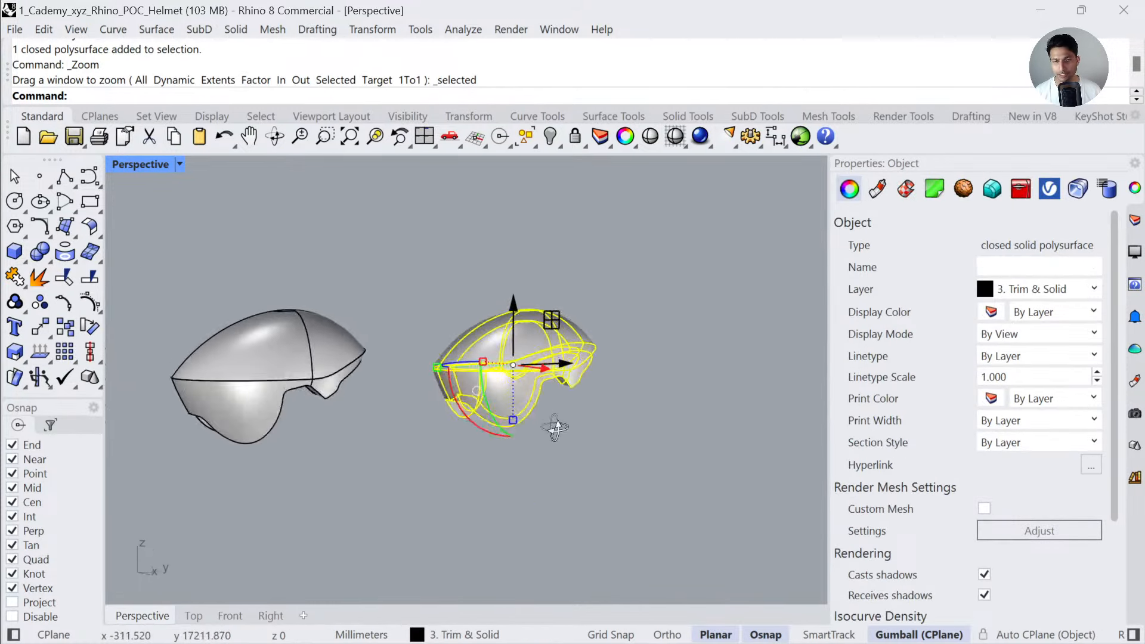
key(Escape)
- Turn on the 4. Trim Lateral layer and bring its lateral profile instruction text into view
click(1133, 221)
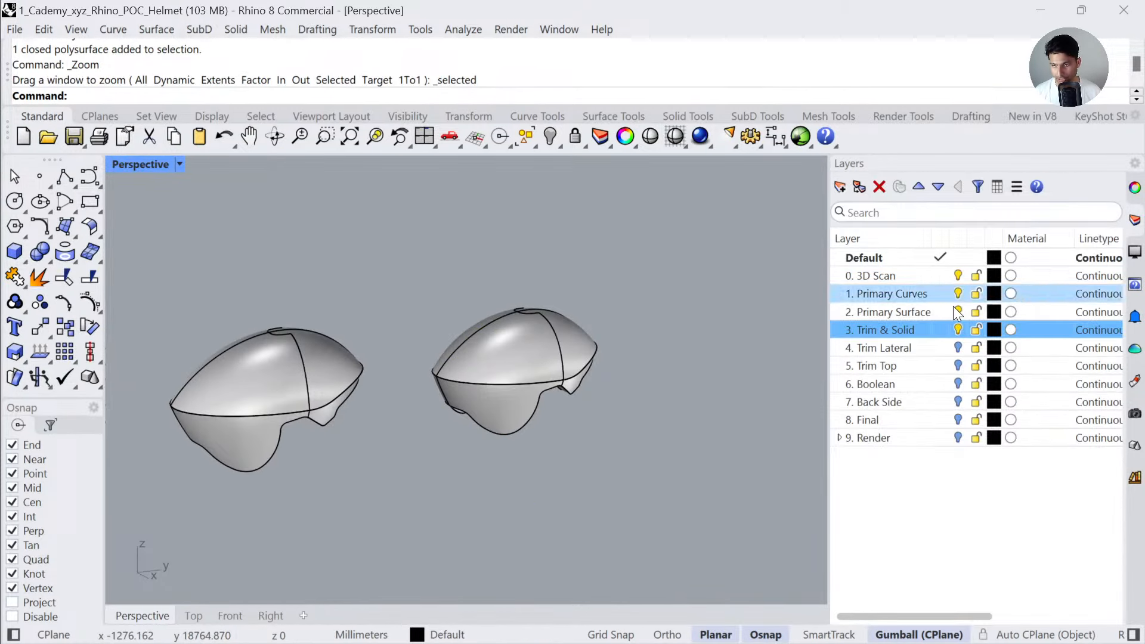
click(957, 347)
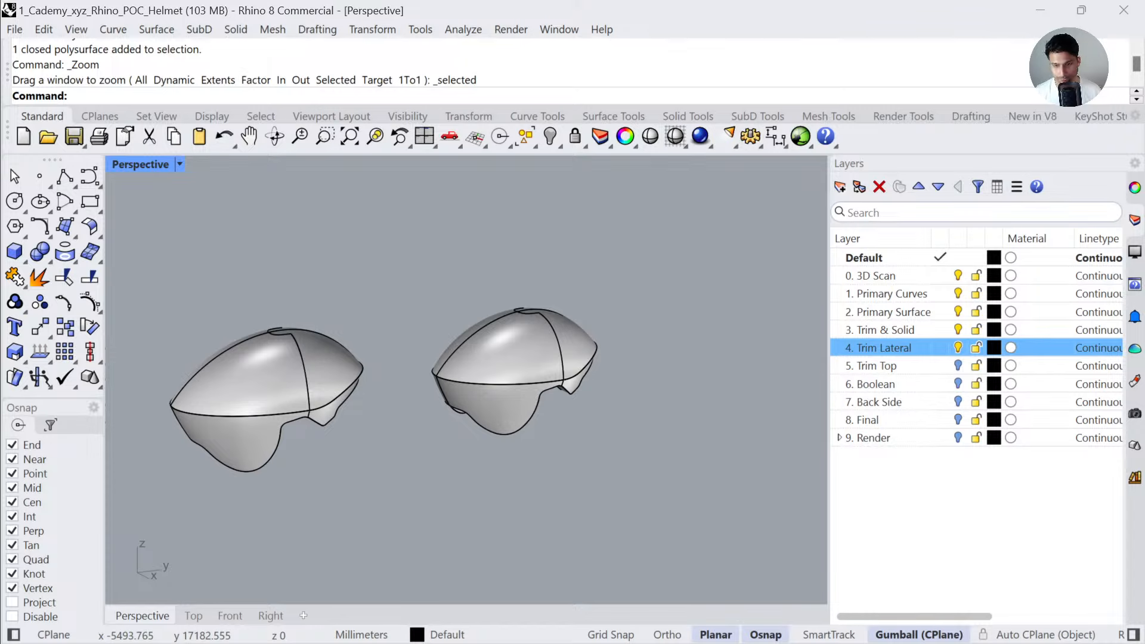
scroll(320, 388, down, 5)
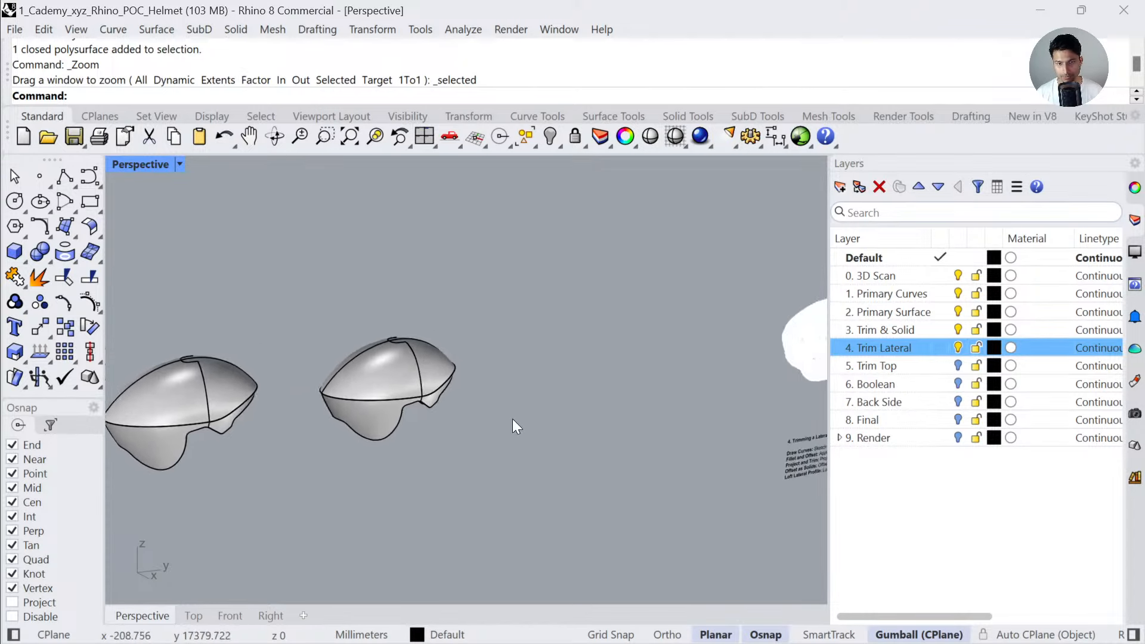
scroll(548, 424, up, 4)
shift+right_drag(634, 399, 446, 478)
click(454, 486)
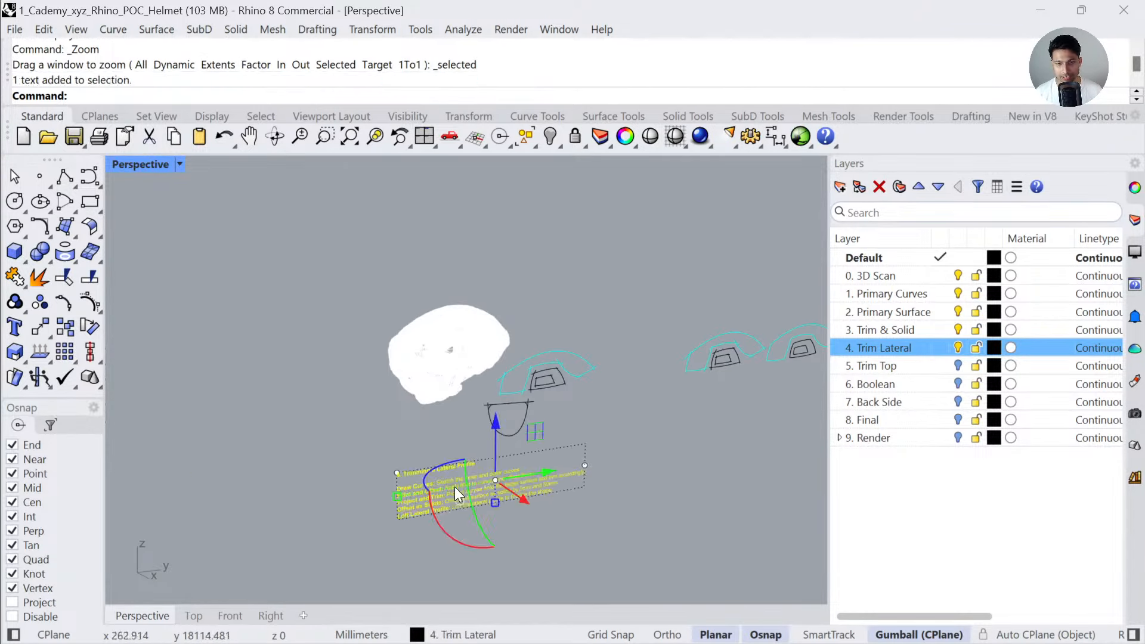
key(f)
click(559, 488)
scroll(559, 501, down, 6)
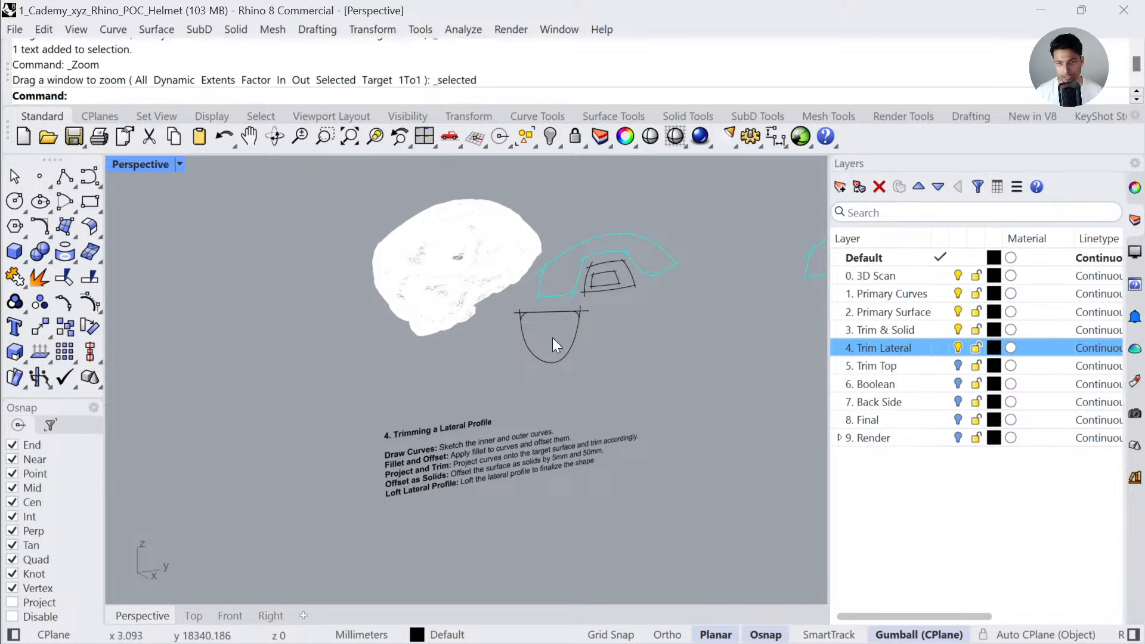
- Select the lateral profile curves beside the helmet scan and frame them in the Right view
shift+right_drag(593, 277, 529, 345)
scroll(529, 344, up, 5)
scroll(531, 345, down, 4)
click(509, 419)
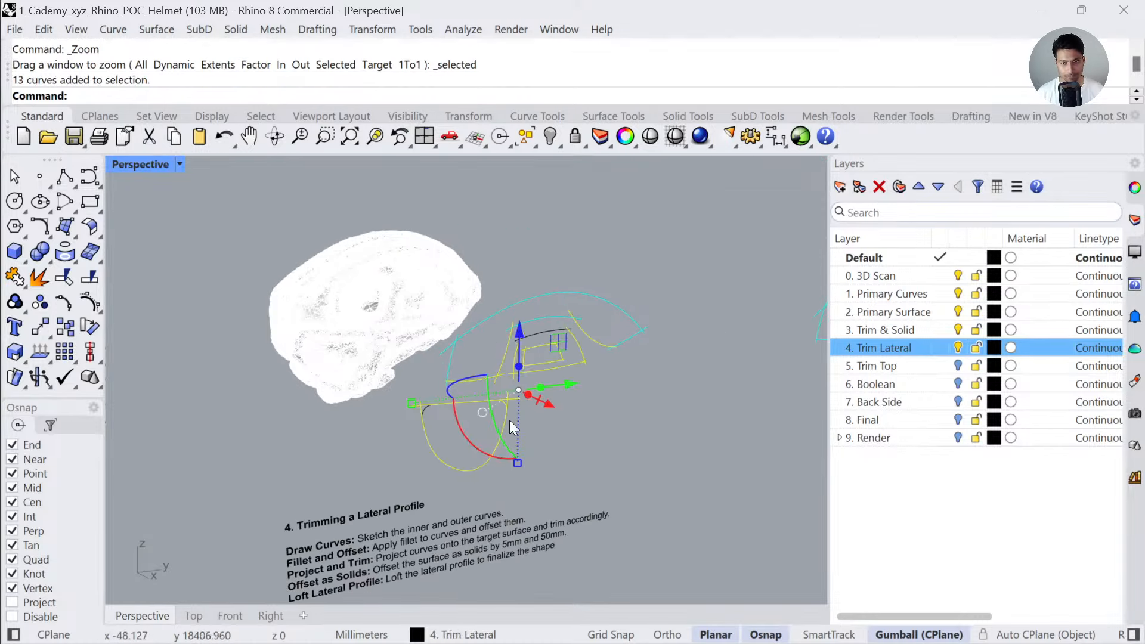
click(232, 615)
key(f)
click(270, 615)
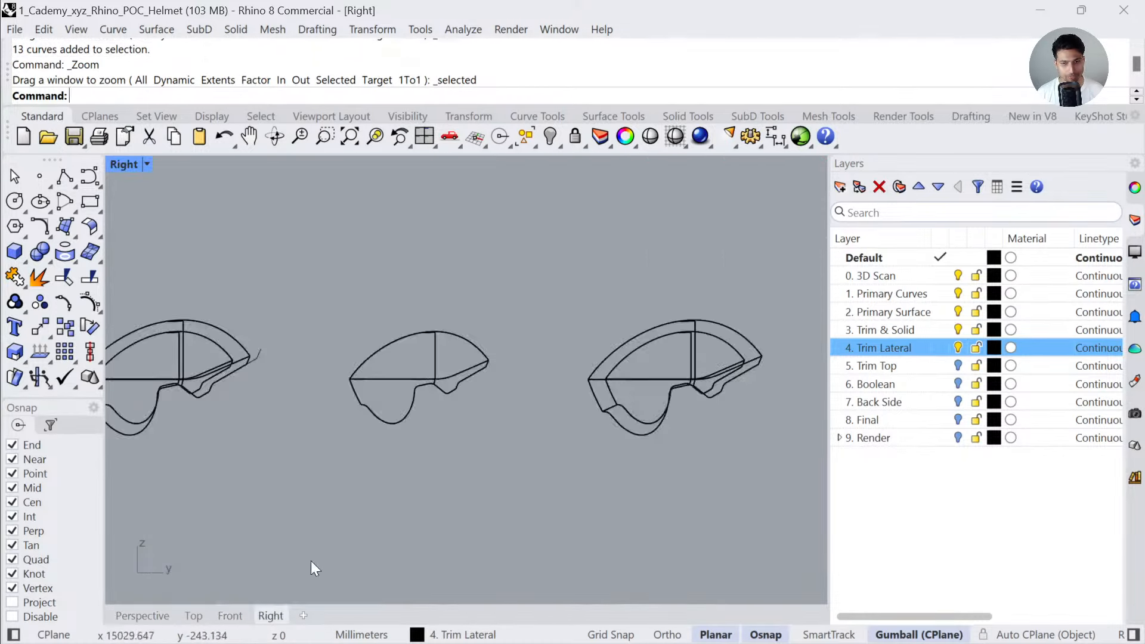
key(f)
key(Escape)
scroll(542, 464, down, 4)
scroll(447, 370, up, 2)
- Compare the profile curves with the helmet scan in Rendered display, and set the Right view to Shaded
click(146, 164)
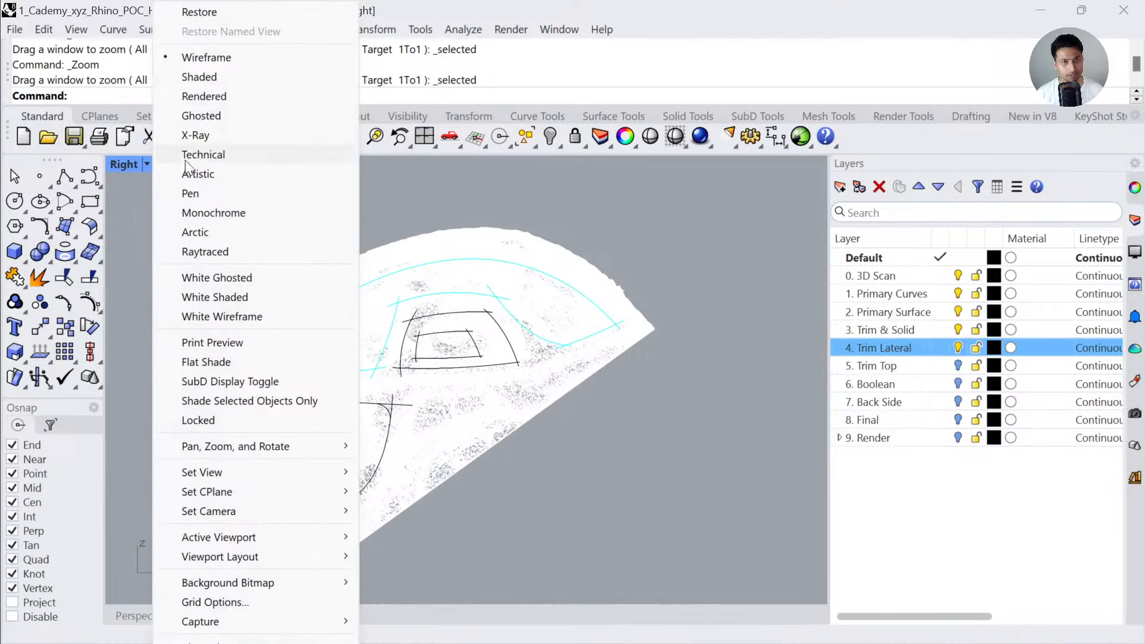
click(220, 97)
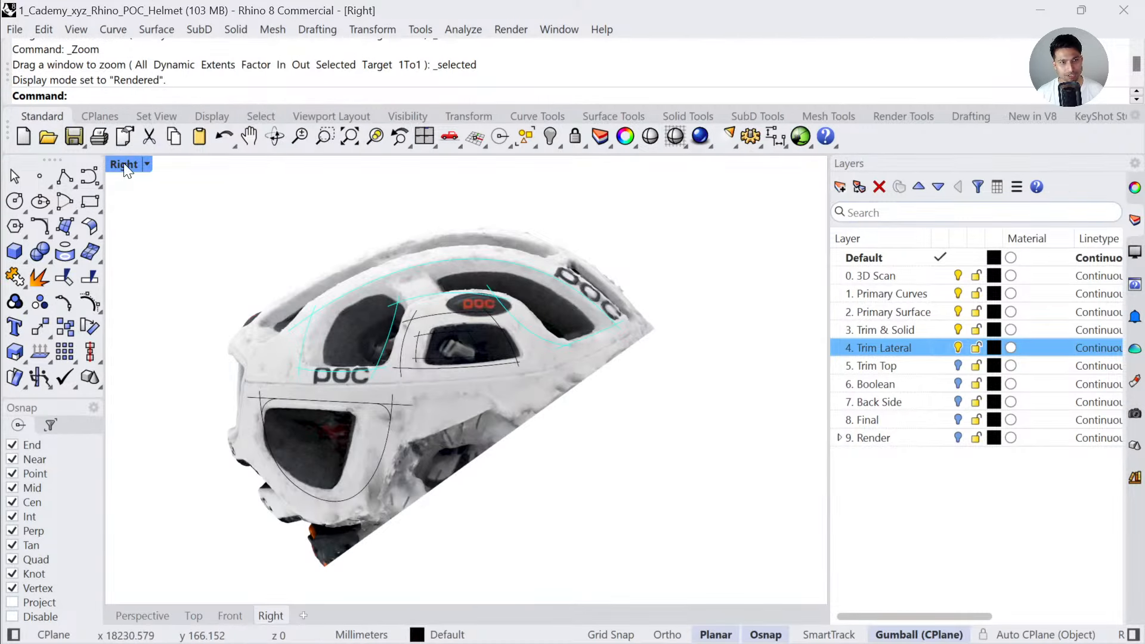
click(124, 164)
click(202, 78)
- Trim the overshooting curve ends at the rear corners of the next lateral profile sketch
right_drag(636, 358, 387, 356)
right_drag(597, 358, 283, 368)
mouse_move(693, 383)
right_down()
mouse_move(635, 399)
mouse_move(588, 435)
right_up()
drag(588, 435, 277, 274)
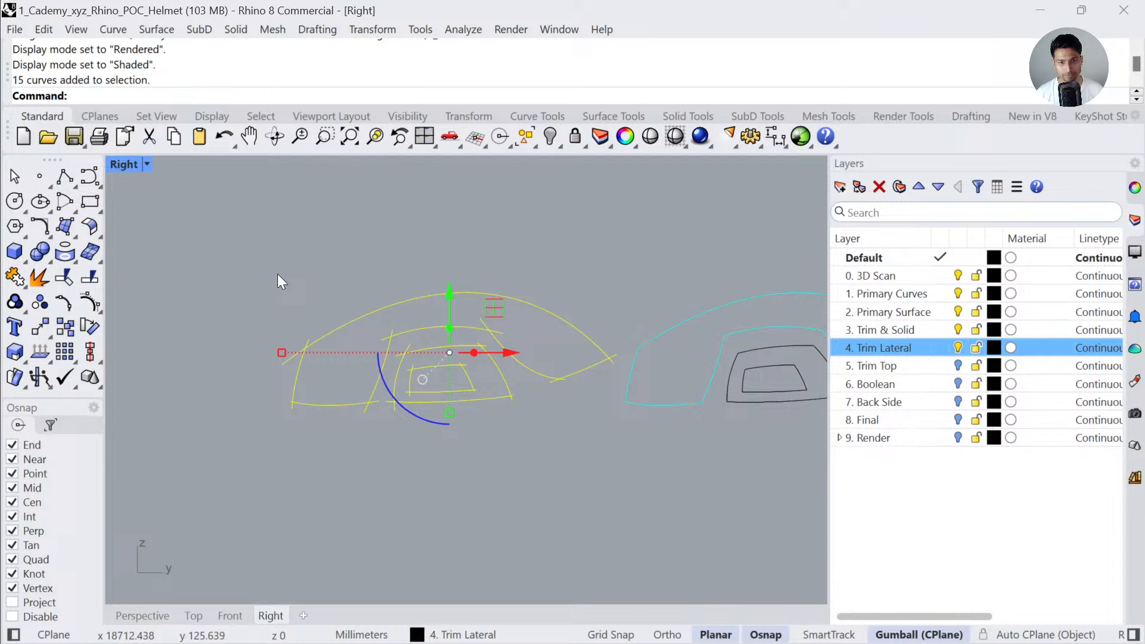
click(62, 286)
scroll(365, 369, up, 3)
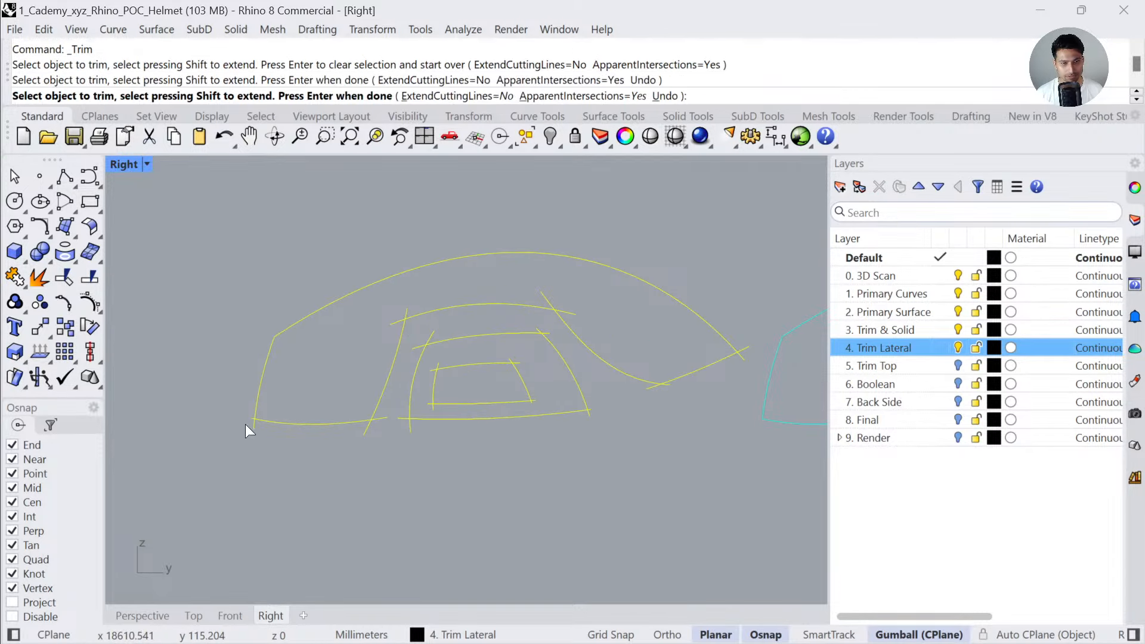
click(247, 426)
click(372, 428)
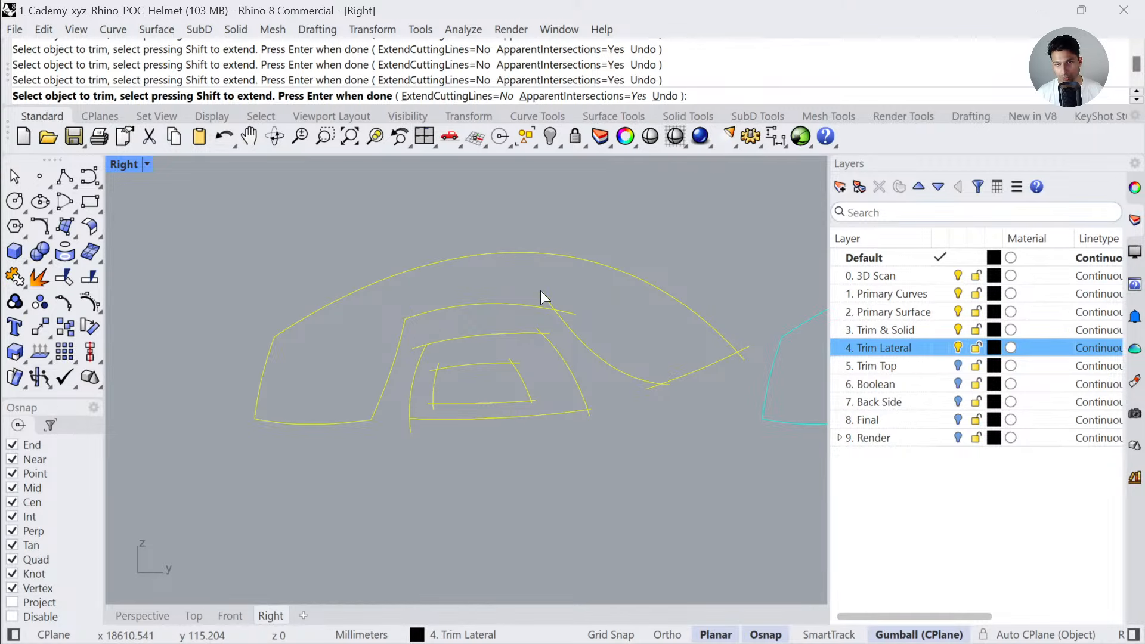
key(Return)
- Generate closed region curves from the trimmed lateral profile sketch with Curve Boolean, keeping the outer band and both inner shapes
drag(657, 392, 241, 226)
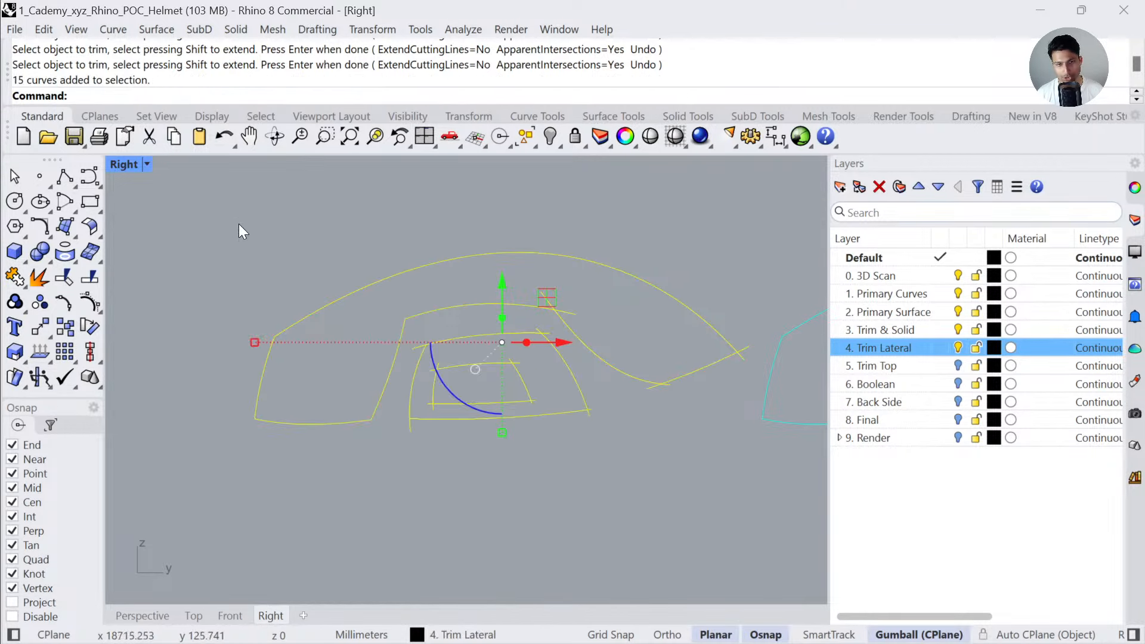
click(46, 235)
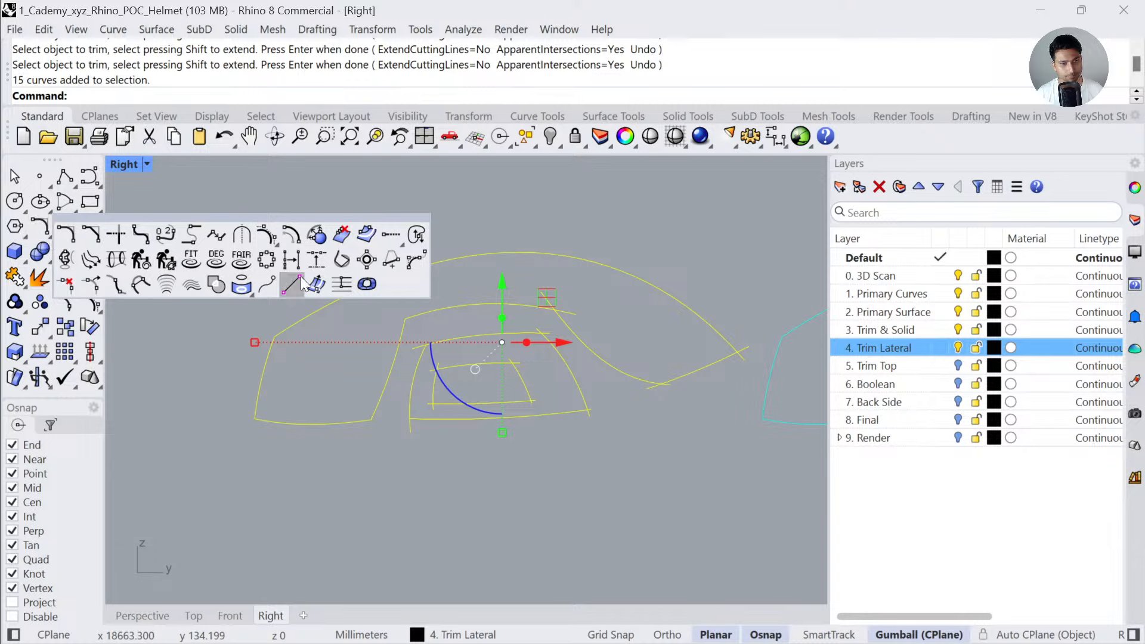
click(216, 285)
click(506, 352)
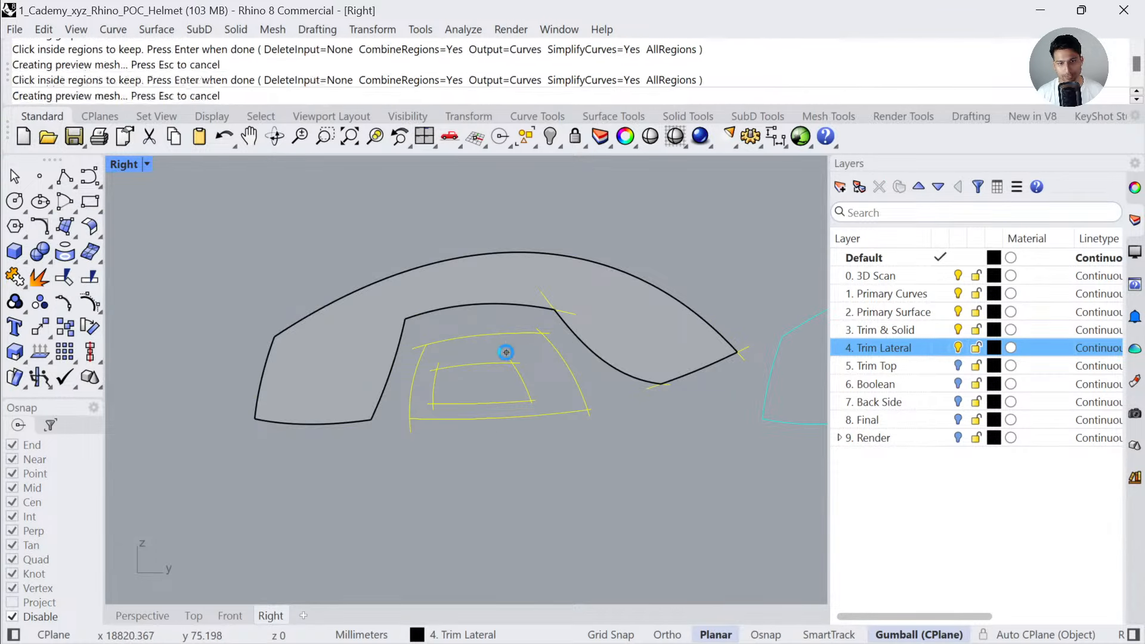
key(Return)
- Move the generated closed curves above the sketch row and delete them
scroll(465, 338, down, 6)
drag(464, 338, 480, 230)
click(626, 271)
drag(630, 271, 437, 207)
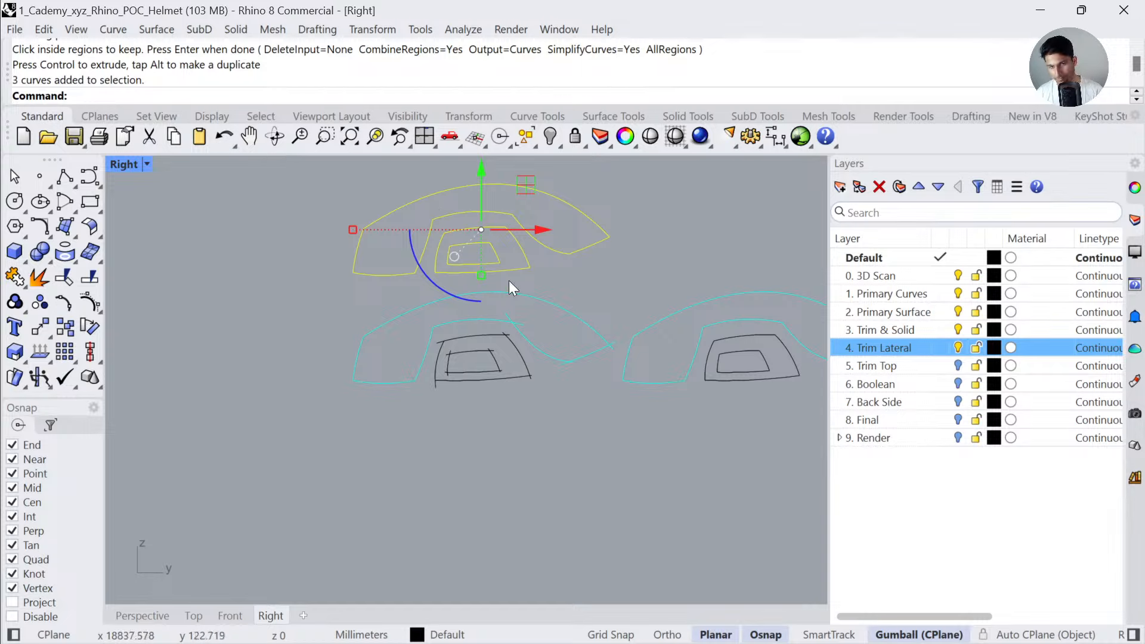
key(Delete)
- Fillet the two corners of the inner arch on the next closed lateral profile outline with radius 13
scroll(617, 359, up, 4)
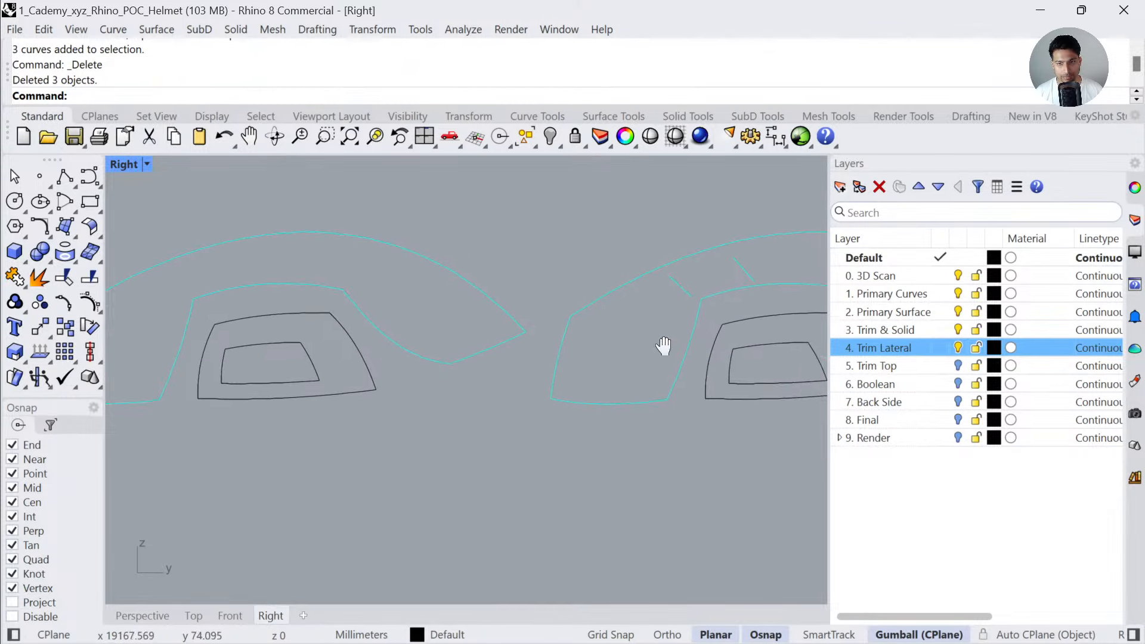
right_drag(662, 345, 557, 341)
right_drag(639, 320, 473, 350)
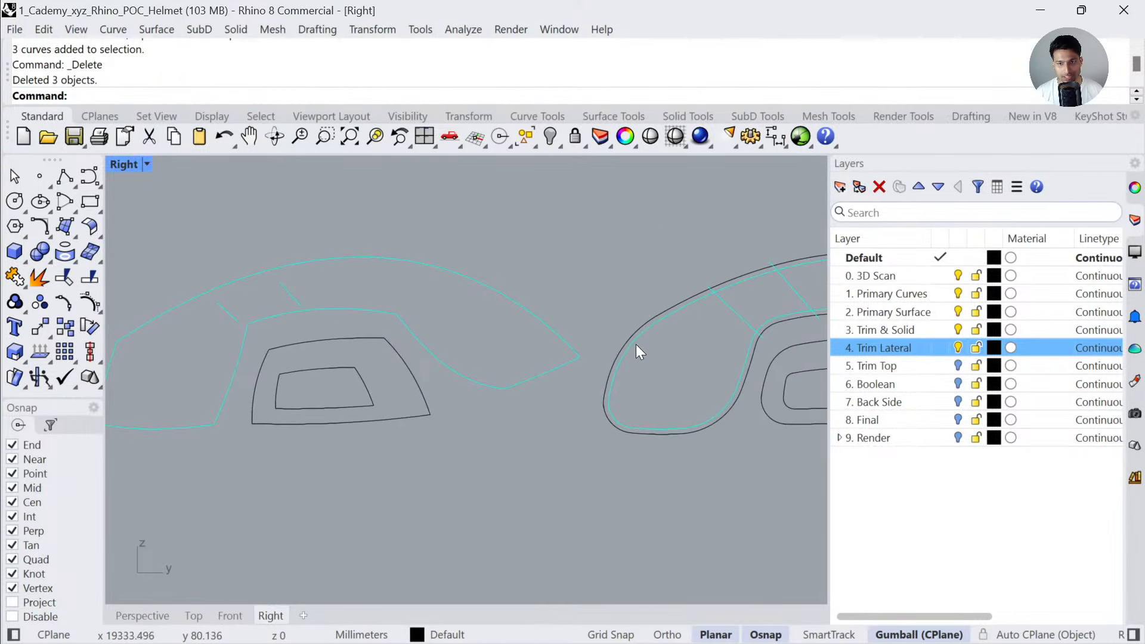
right_drag(636, 345, 368, 324)
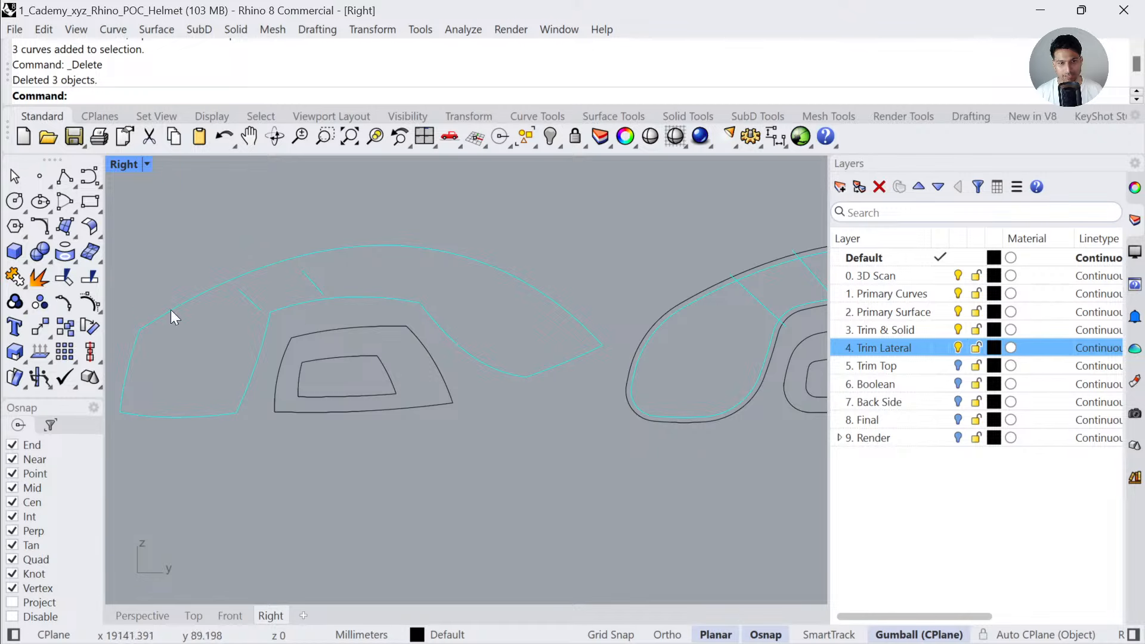
click(23, 225)
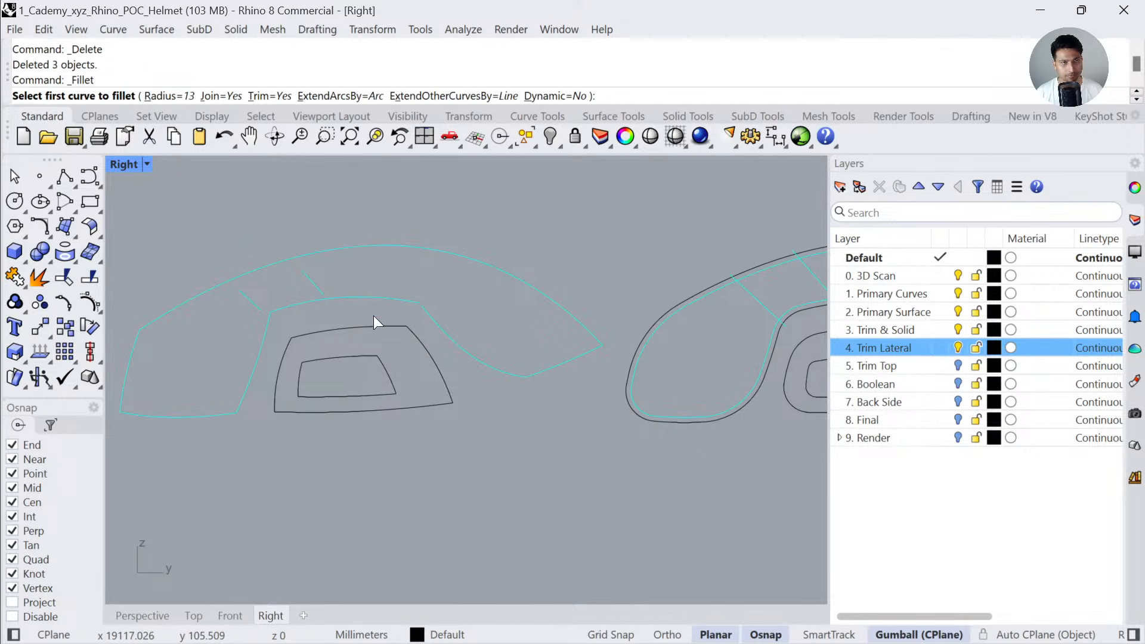
click(284, 306)
click(271, 320)
key(Return)
click(417, 303)
click(432, 318)
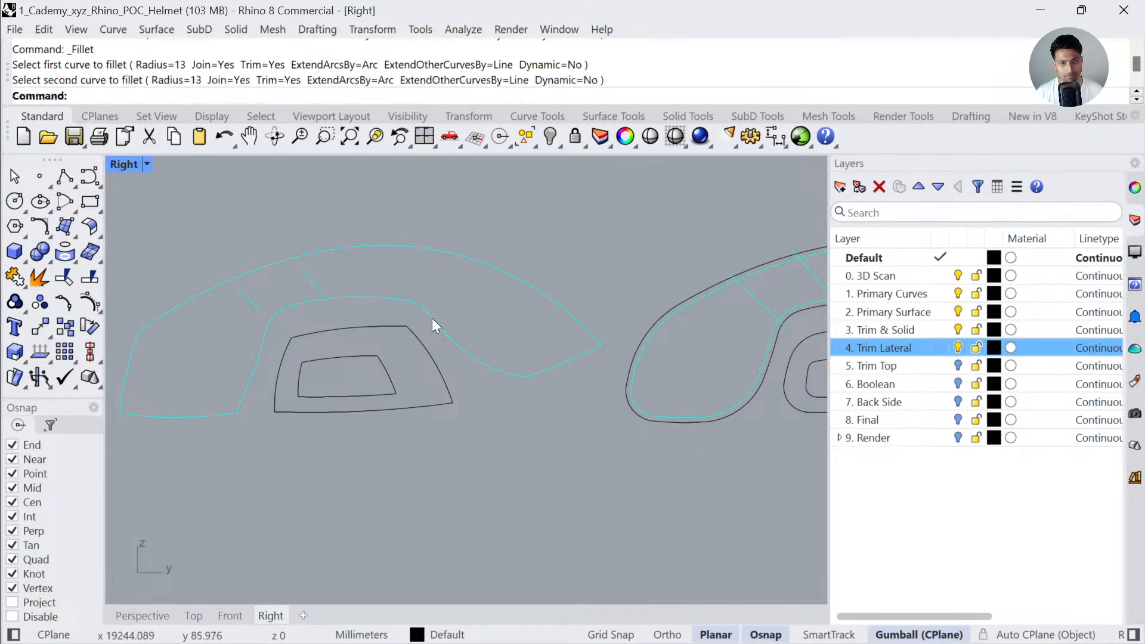
- Compare the filleted profile with the neighbouring offset version, checking its outlines and short dividing lines
scroll(432, 317, down, 4)
right_drag(632, 342, 557, 328)
scroll(478, 341, up, 2)
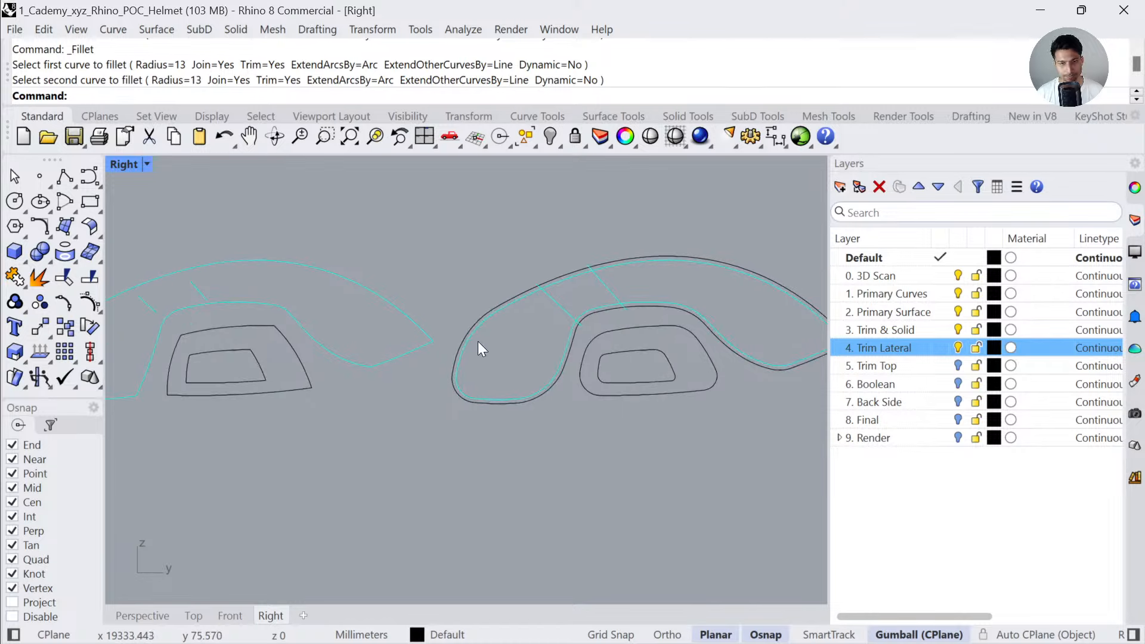
right_drag(287, 363, 352, 343)
right_drag(622, 321, 553, 337)
scroll(553, 333, up, 2)
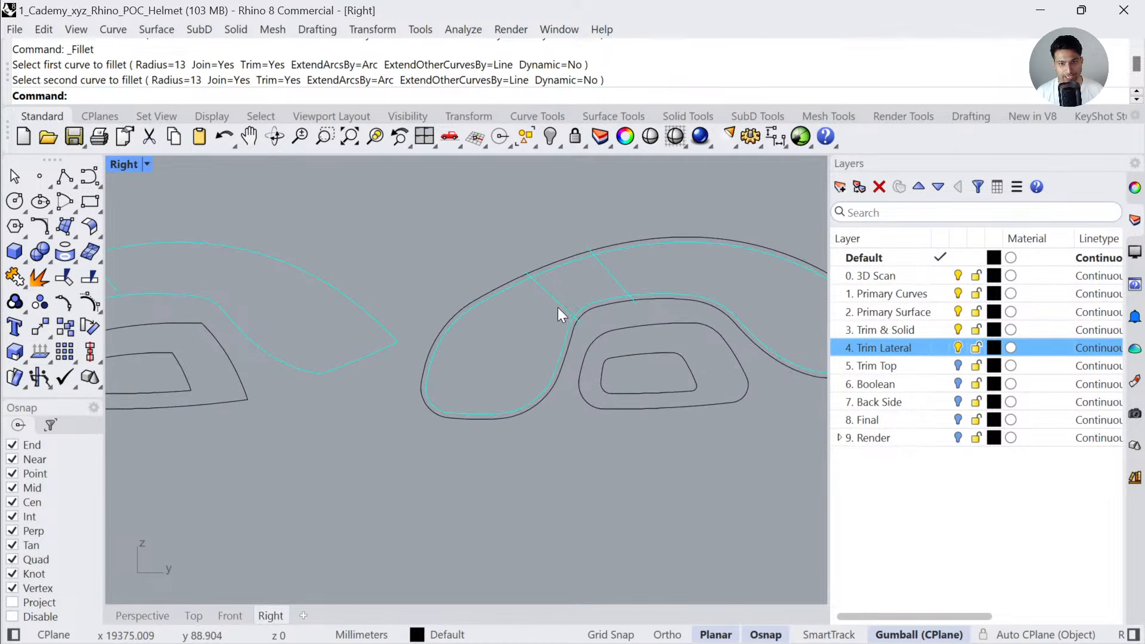
click(558, 306)
click(602, 373)
right_drag(286, 322, 393, 309)
click(162, 292)
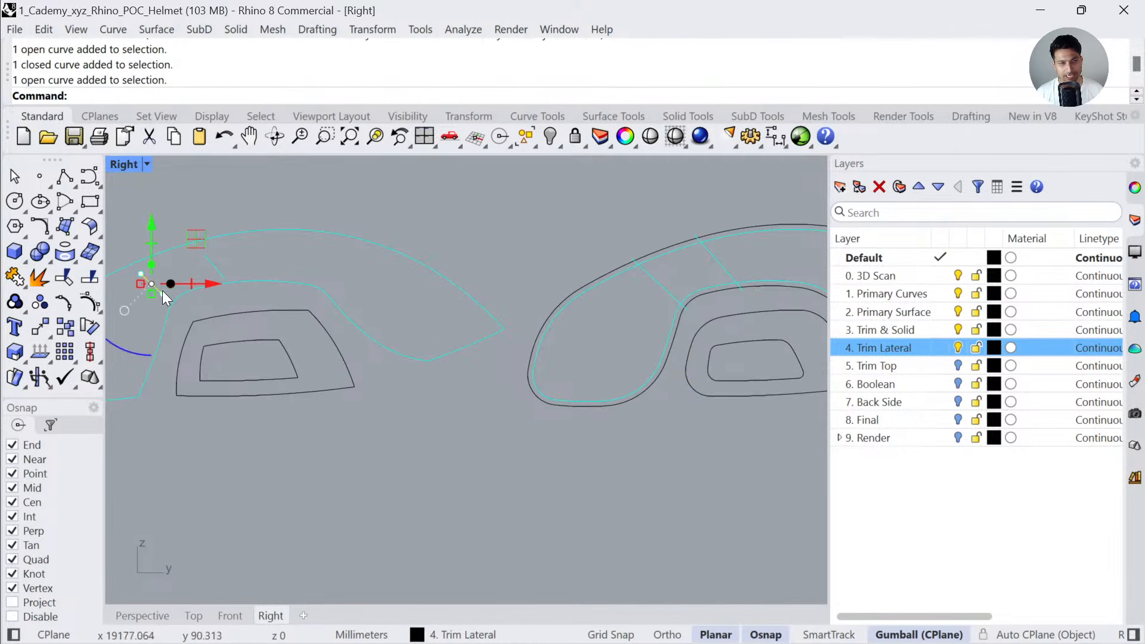
right_drag(680, 344, 558, 311)
scroll(559, 311, up, 2)
click(528, 311)
drag(481, 309, 463, 313)
key(ctrl+z)
click(572, 474)
- Examine how the lateral profile sketch follows the helmet scan, and return to the offset profile version
scroll(569, 432, down, 2)
scroll(569, 431, down, 2)
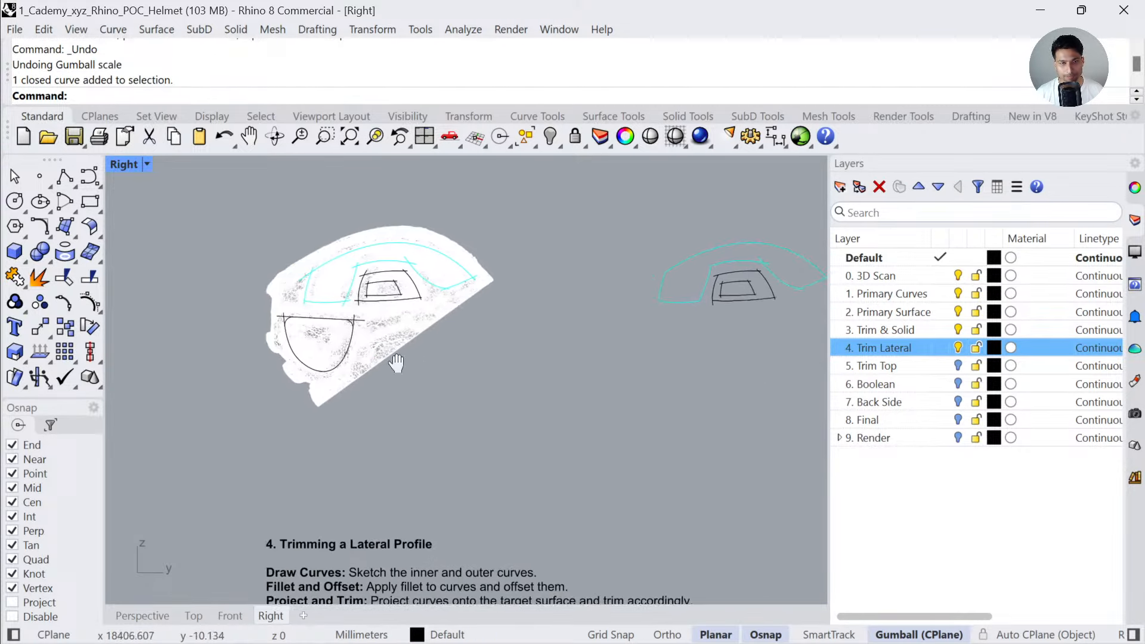
right_drag(397, 362, 412, 334)
scroll(356, 239, up, 10)
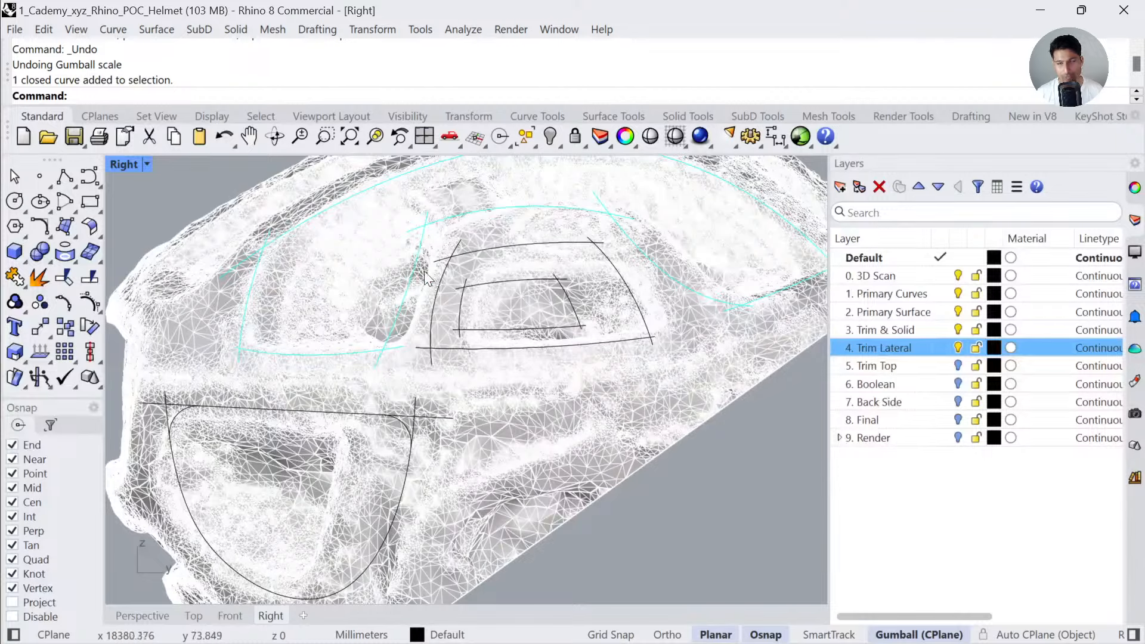
scroll(370, 346, down, 2)
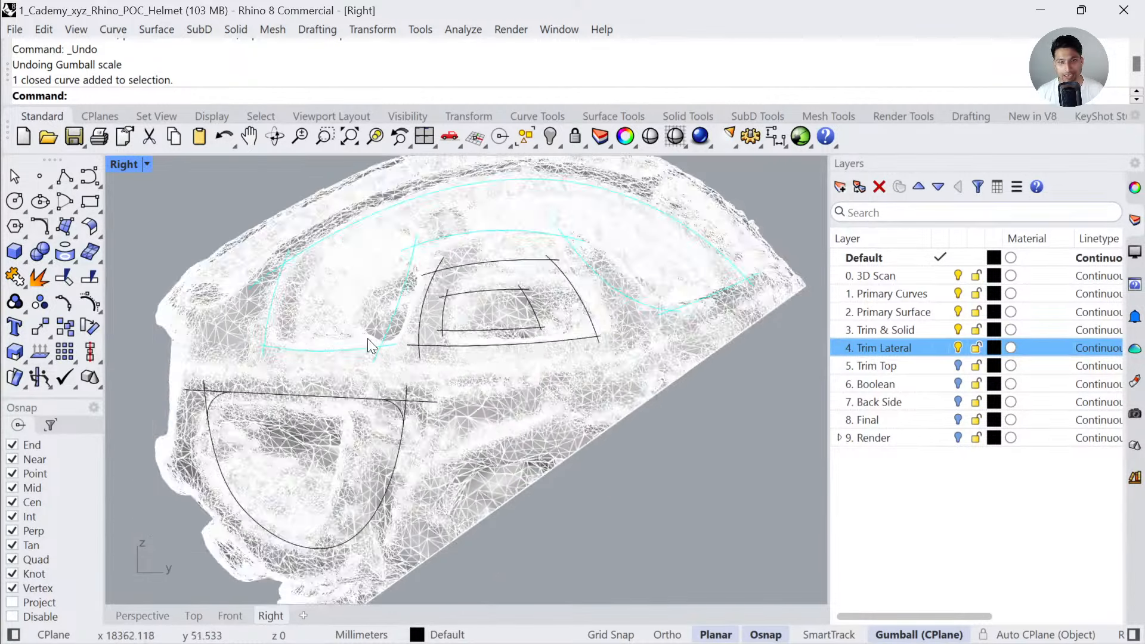
scroll(368, 339, down, 7)
right_drag(718, 307, 251, 367)
scroll(250, 366, down, 4)
right_drag(769, 387, 490, 405)
scroll(633, 361, up, 8)
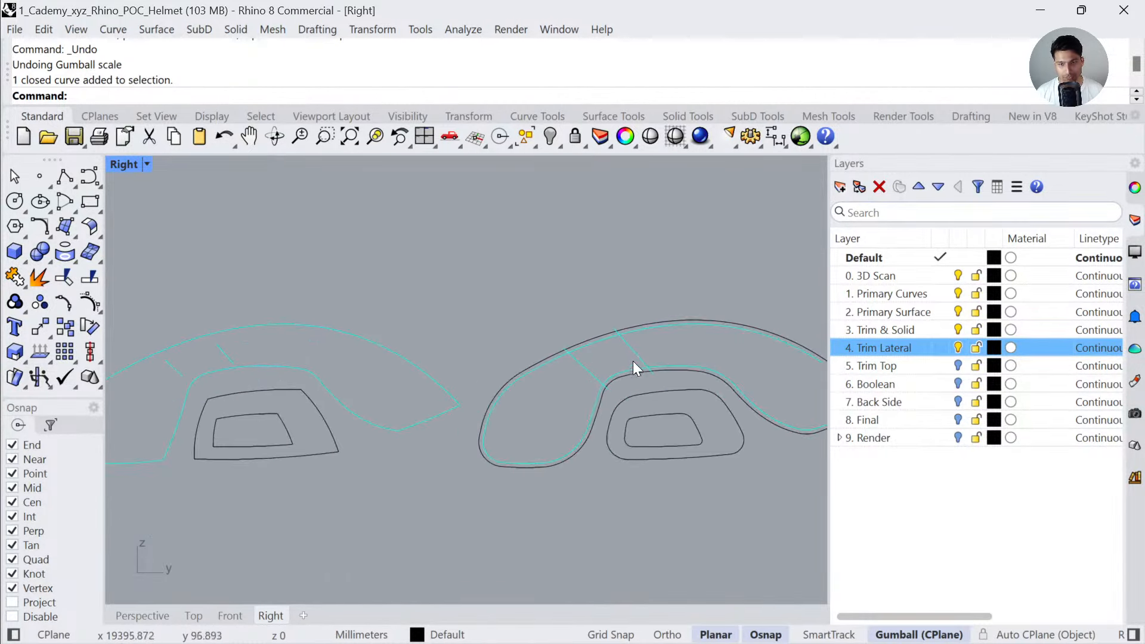
- Zoom to the outer offset outline of the rounded profile and compare it with the neighbouring profile stages
click(636, 328)
click(636, 322)
text(zs)
key(Return)
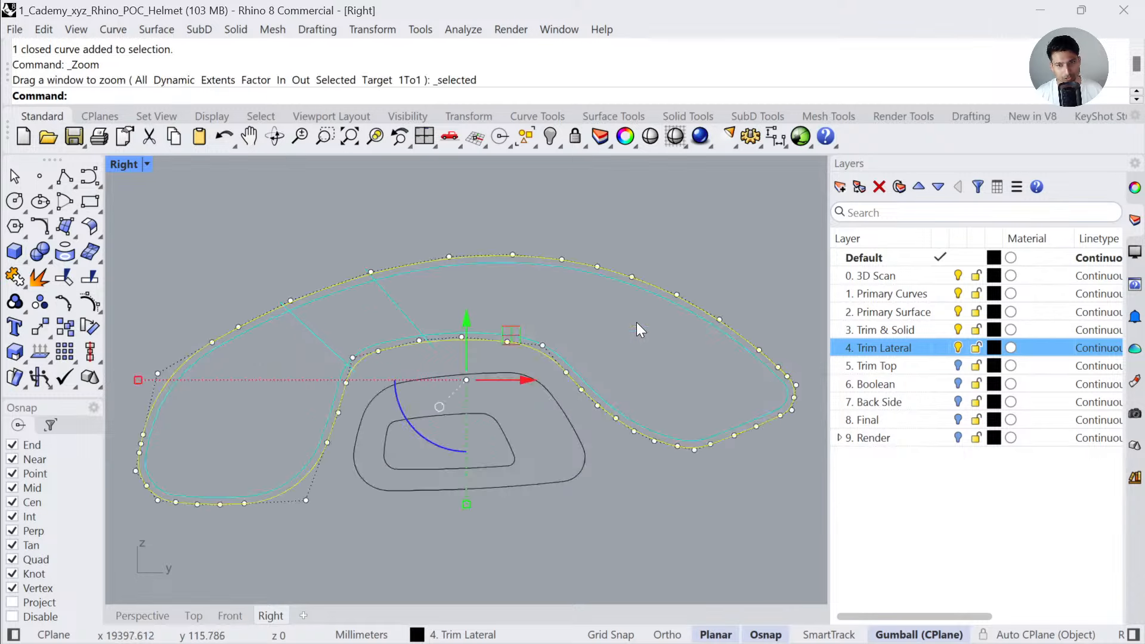
scroll(635, 322, down, 2)
click(592, 446)
scroll(589, 438, down, 2)
right_drag(718, 432, 561, 417)
right_drag(429, 392, 470, 382)
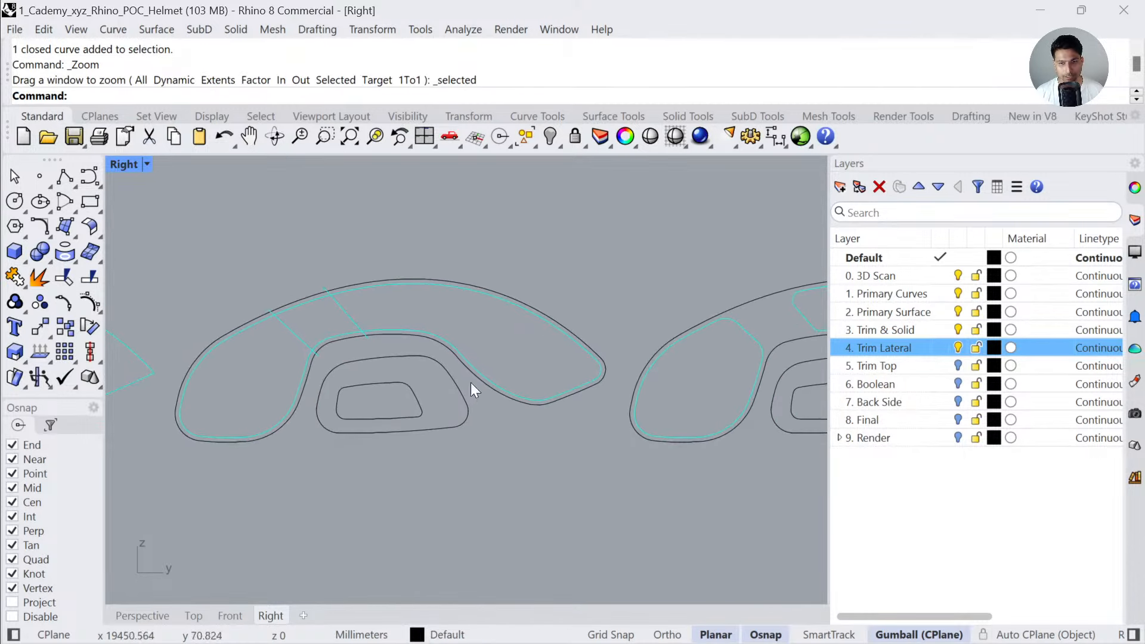
right_drag(346, 377, 701, 351)
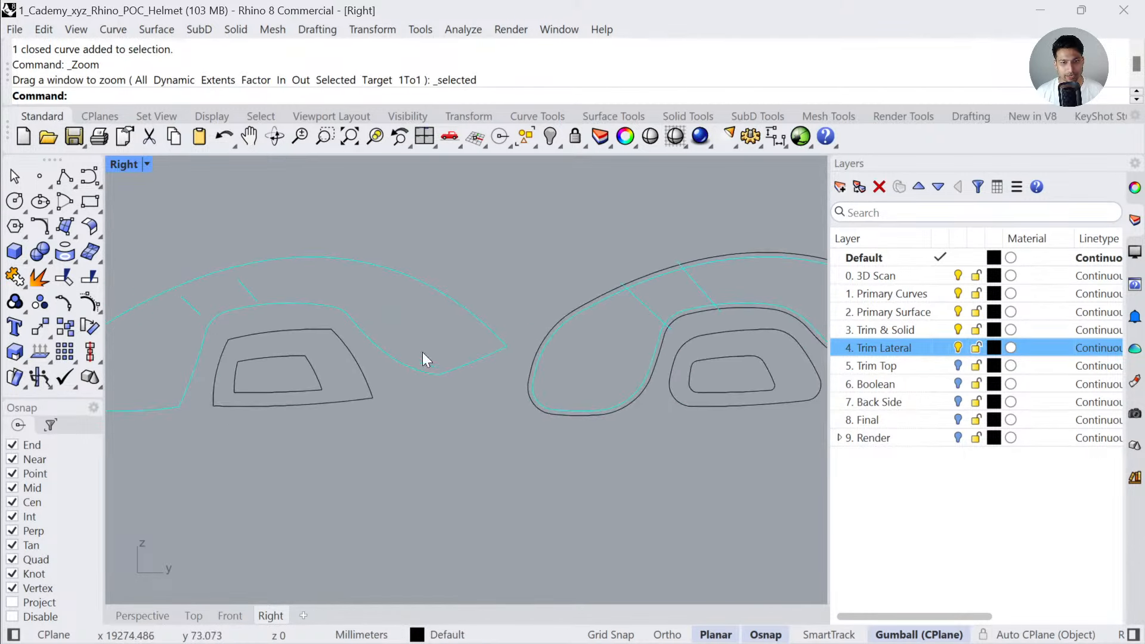
- Delete the outer outline of the rounded profile and recreate it by offsetting the inner outline 2 mm outward
click(558, 322)
key(Delete)
click(560, 326)
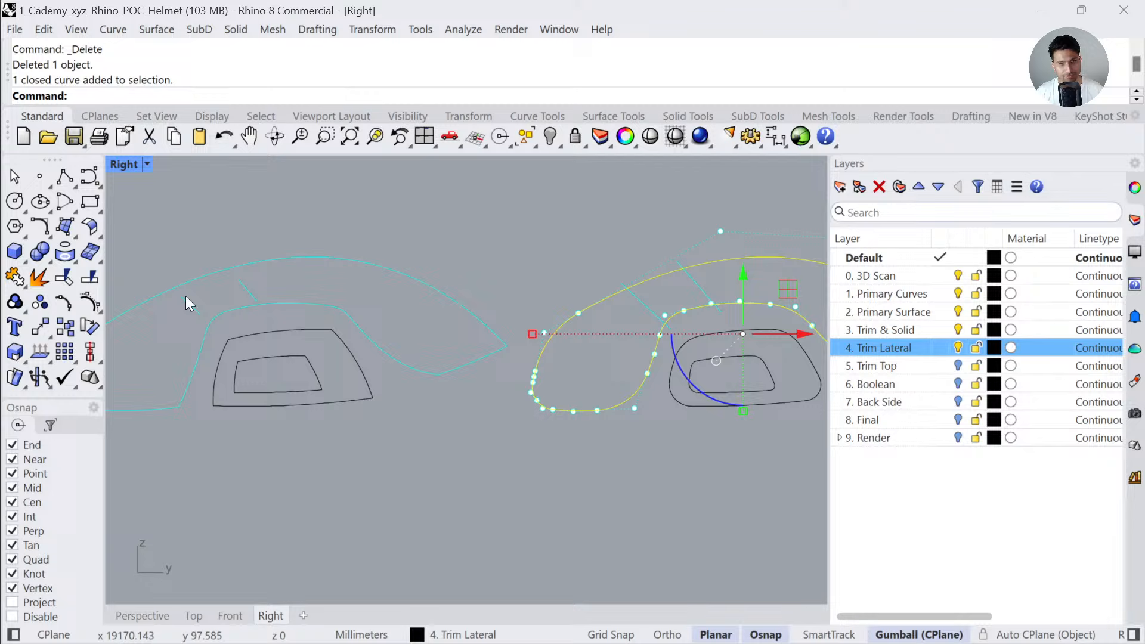
click(46, 235)
click(287, 238)
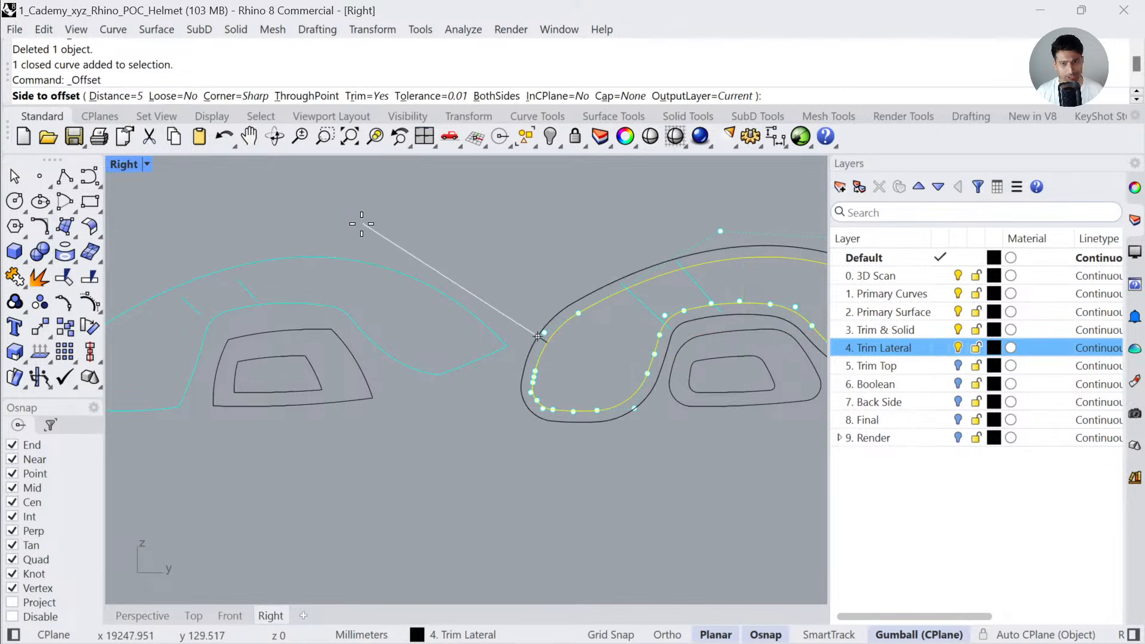
text(2)
click(368, 222)
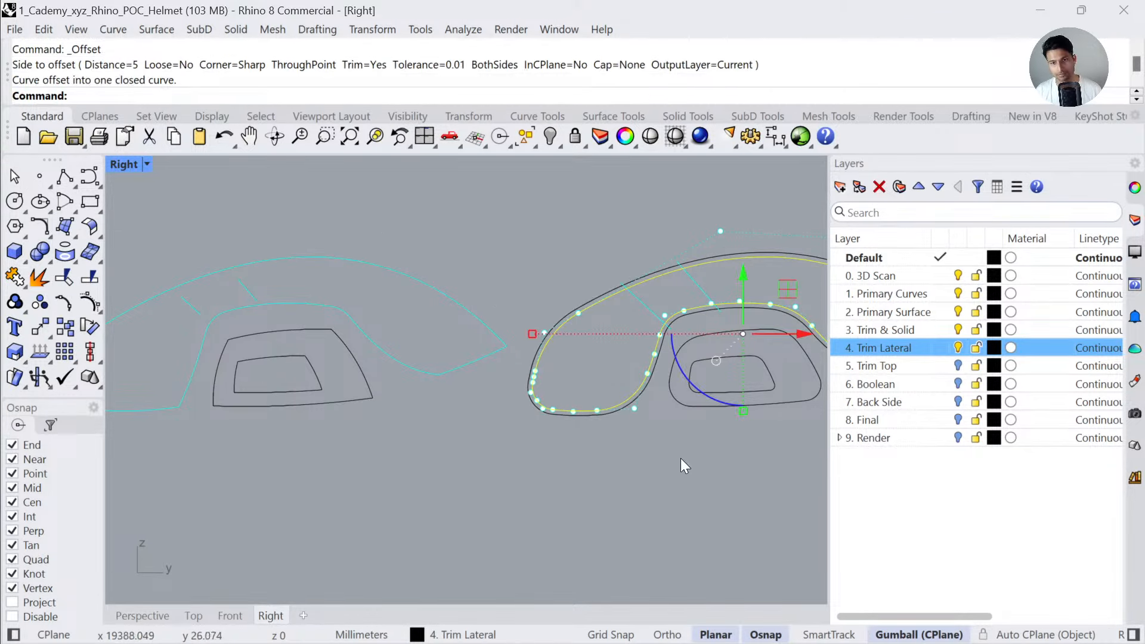
click(682, 460)
- Inspect the finished split profile as a reference, and frame the profile with the two uncut dividing lines
right_drag(629, 403, 283, 416)
right_drag(728, 396, 350, 413)
drag(459, 406, 369, 299)
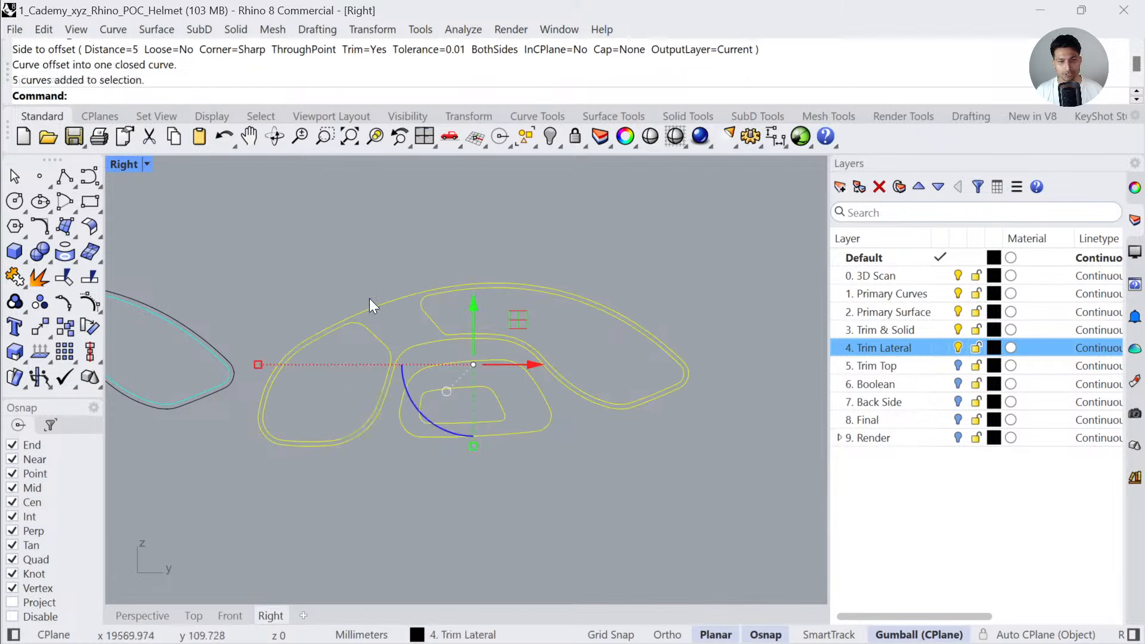
right_drag(446, 434, 715, 424)
right_drag(250, 389, 366, 385)
scroll(313, 317, up, 4)
click(313, 317)
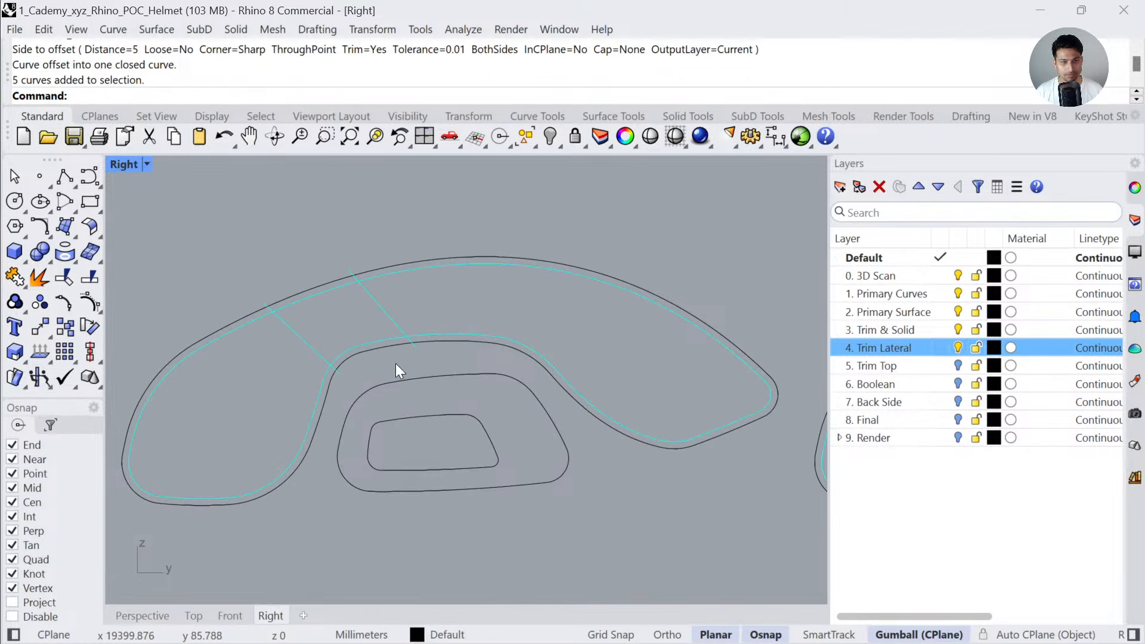
- Trim the overshooting ends of the slanted dividing lines back to the inner profile outline
drag(398, 365, 250, 276)
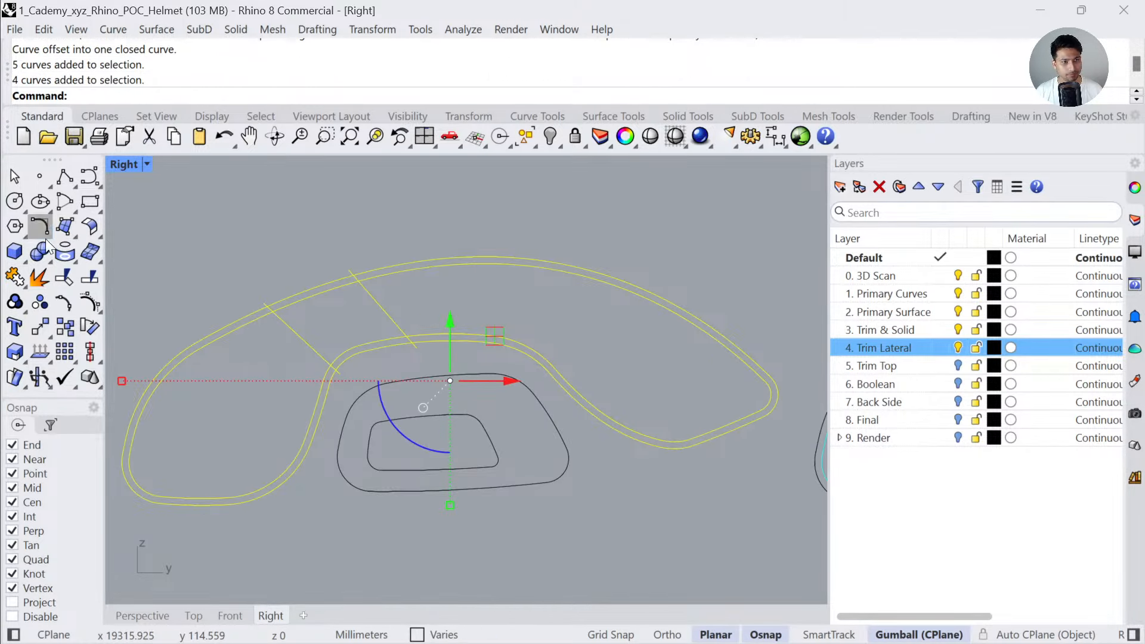
click(64, 276)
click(285, 294)
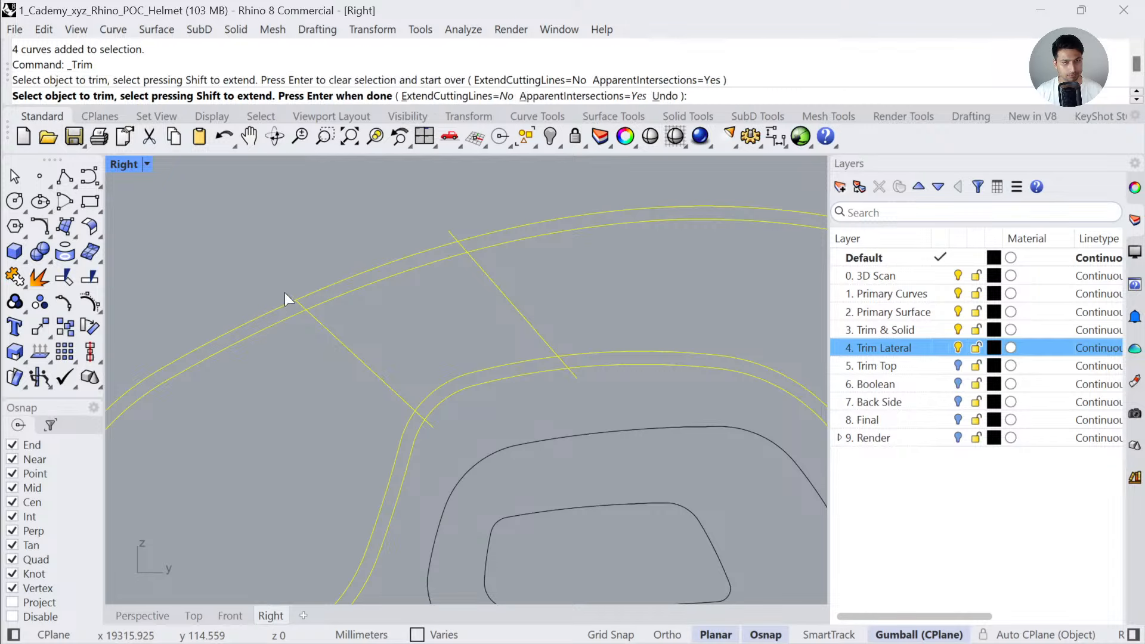
click(300, 304)
click(416, 417)
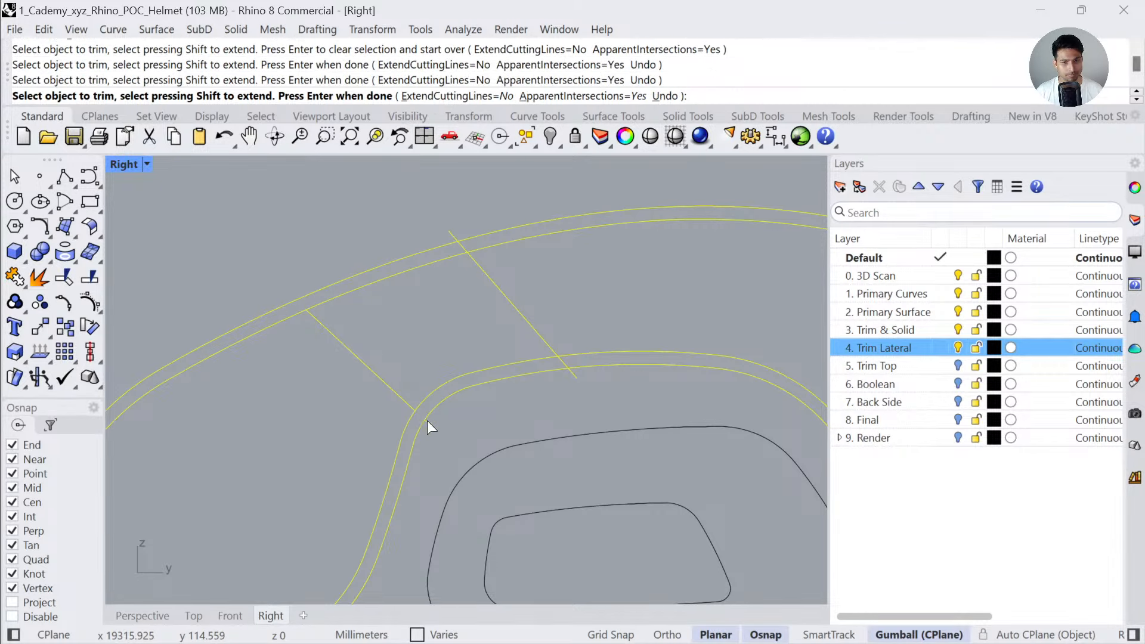
click(427, 422)
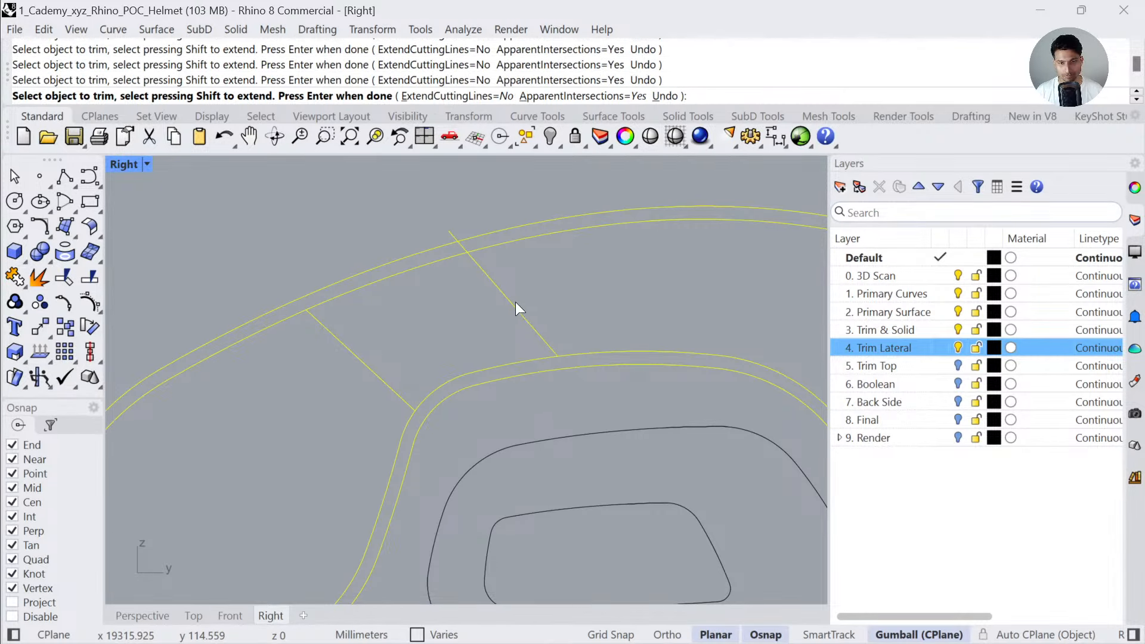
- Trim the last overshooting dividing line end and the inner outline's upper and lower stretches between the two lines
click(461, 246)
click(442, 259)
click(485, 368)
key(Return)
- Join the trimmed inner outline pieces and dividing lines into closed curves
scroll(421, 327, down, 8)
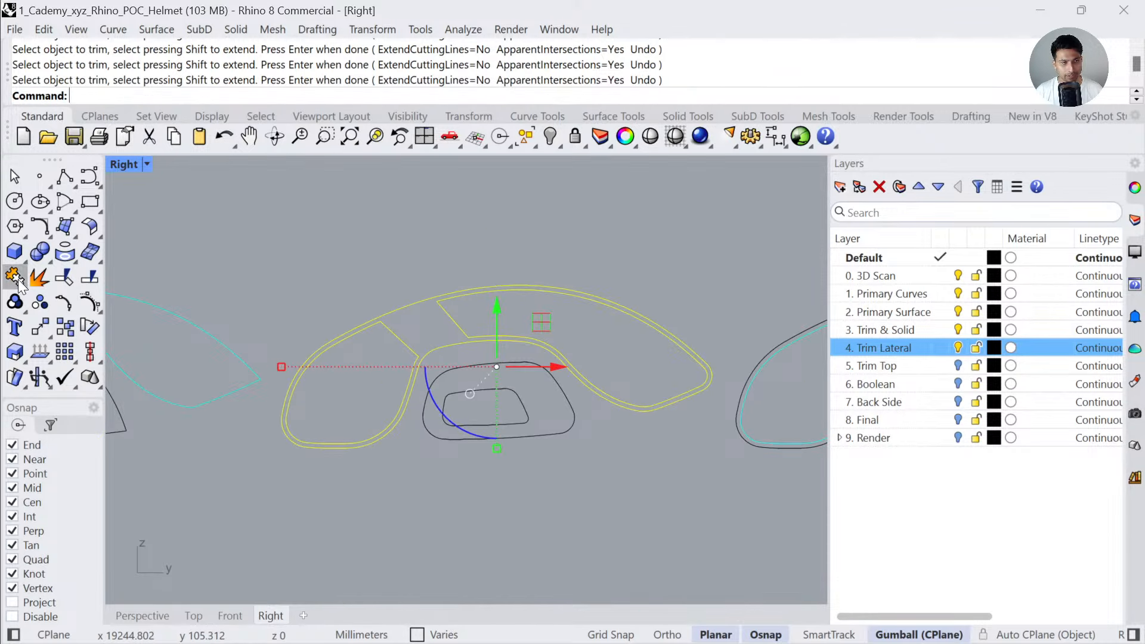
click(15, 277)
click(413, 325)
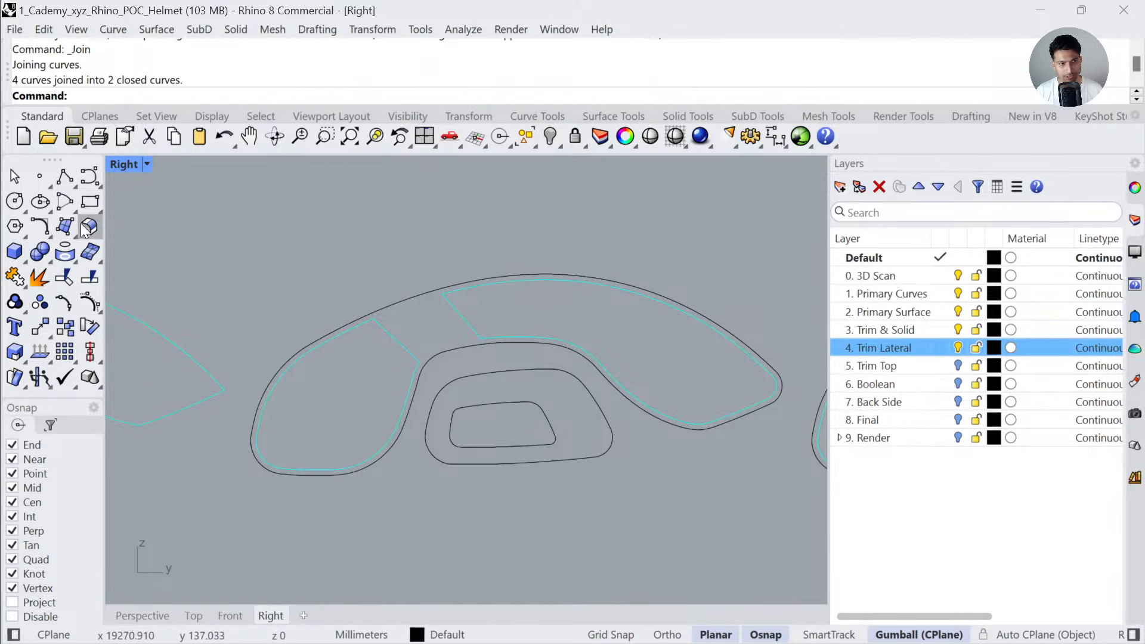
- Fillet both corners of the smaller closed inner curve at its dividing line with radius 13, undoing the mis-picked fillet
click(15, 226)
click(40, 225)
click(386, 331)
click(363, 322)
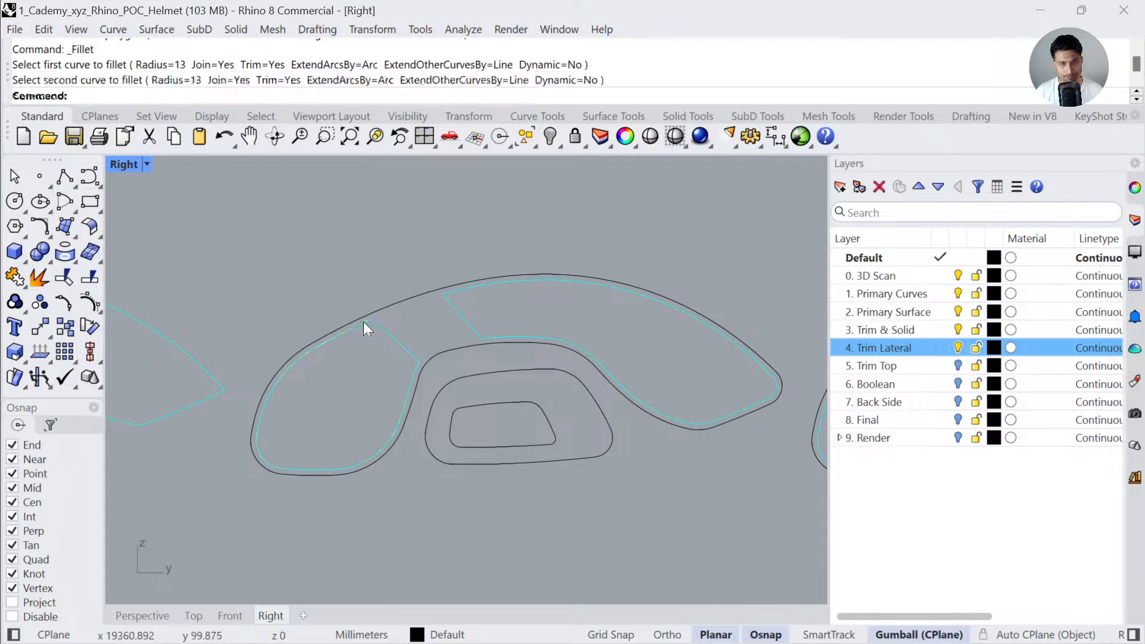
right_click(423, 359)
click(424, 360)
click(418, 364)
right_click(417, 360)
key(ctrl+z)
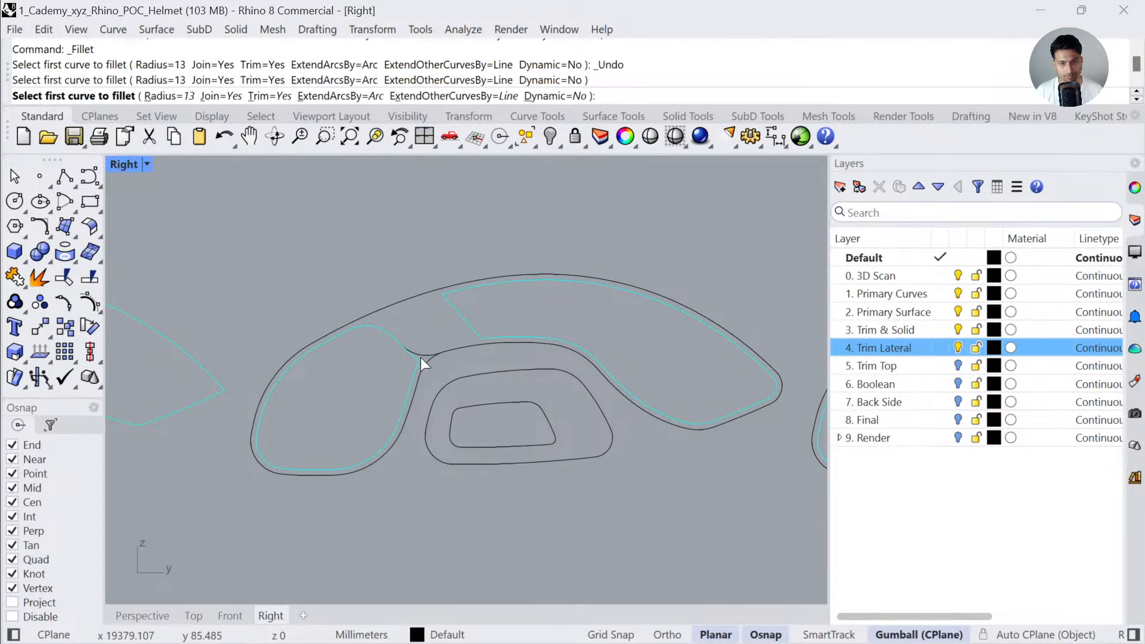
key(ctrl+z)
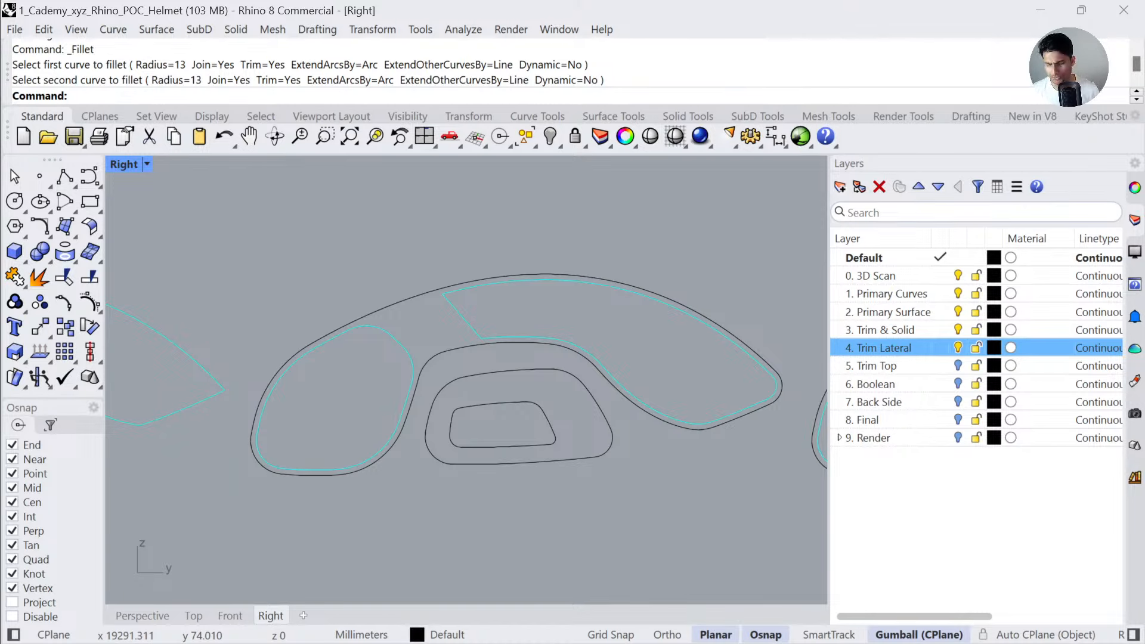
- Examine the finished lateral profile curve sets and the helmet shell next to them in the Right view
scroll(510, 352, down, 6)
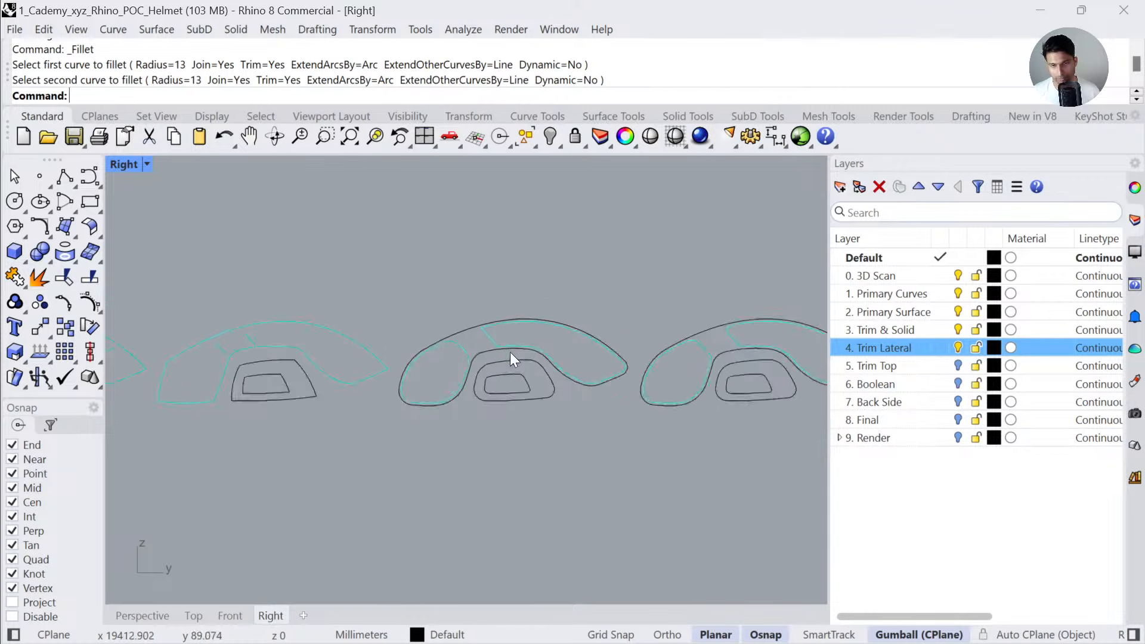
drag(552, 301, 331, 471)
drag(531, 242, 388, 484)
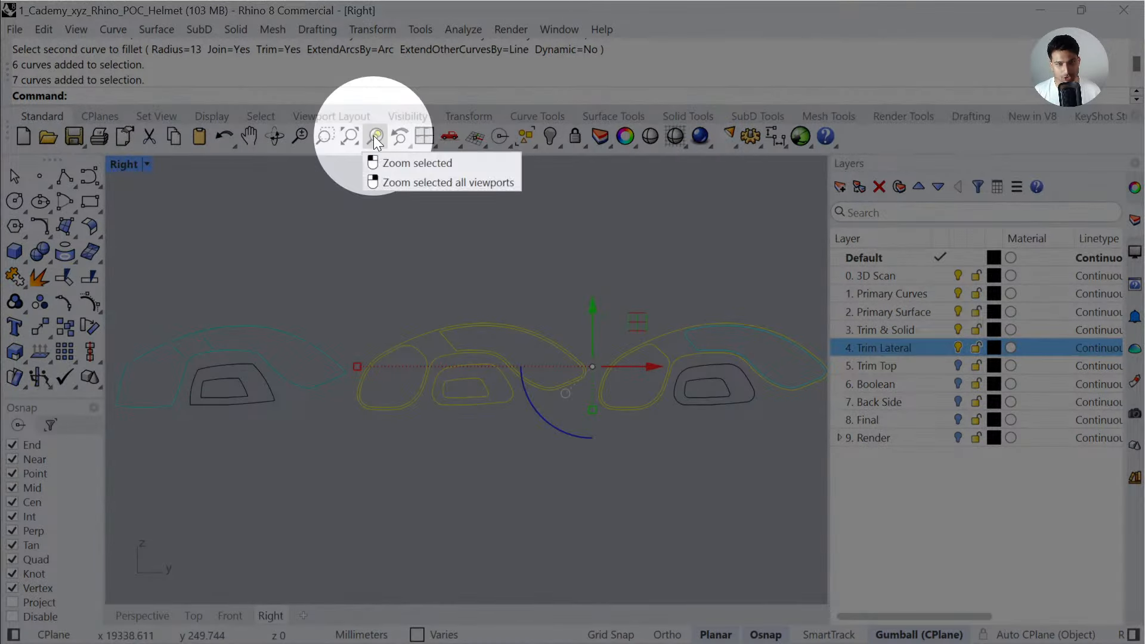
click(375, 136)
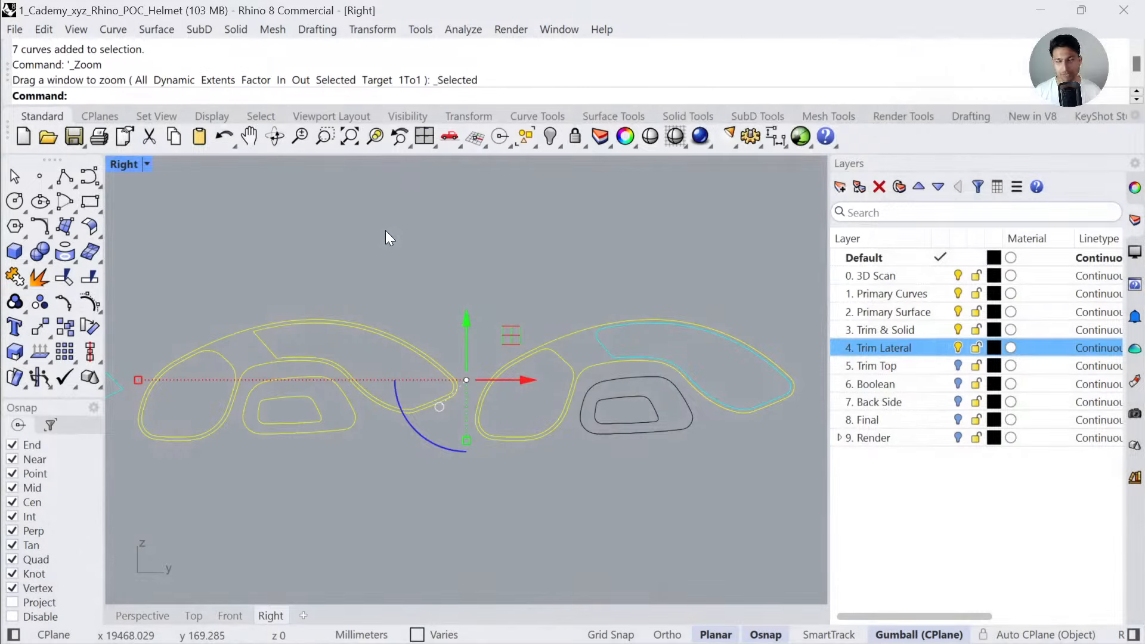
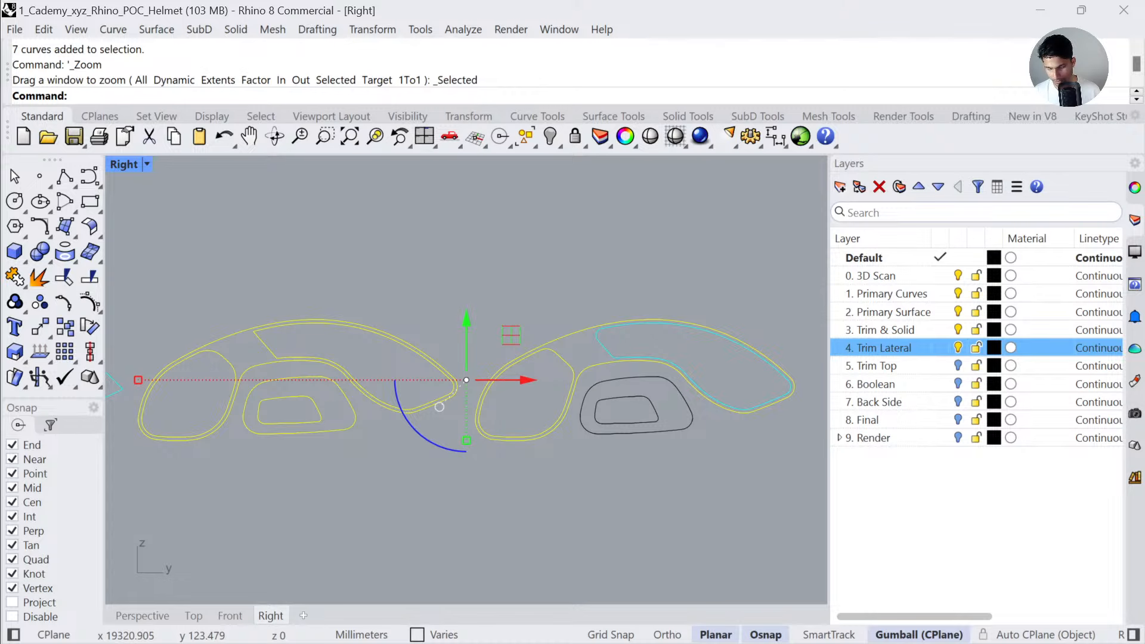
click(647, 591)
right_drag(670, 473, 328, 462)
right_drag(799, 426, 476, 406)
scroll(475, 401, down, 4)
scroll(476, 406, down, 2)
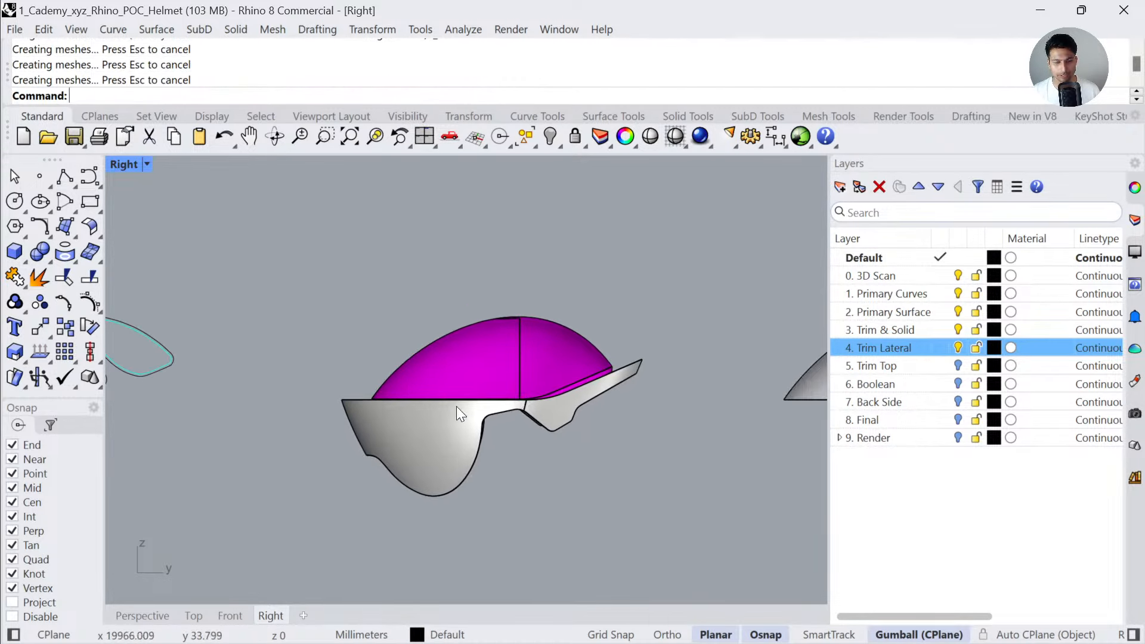
- Explode the earlier Trim & Solid helmet polysurface into separate surfaces in the Perspective view
click(147, 615)
shift+right_drag(725, 376, 470, 446)
scroll(502, 381, up, 4)
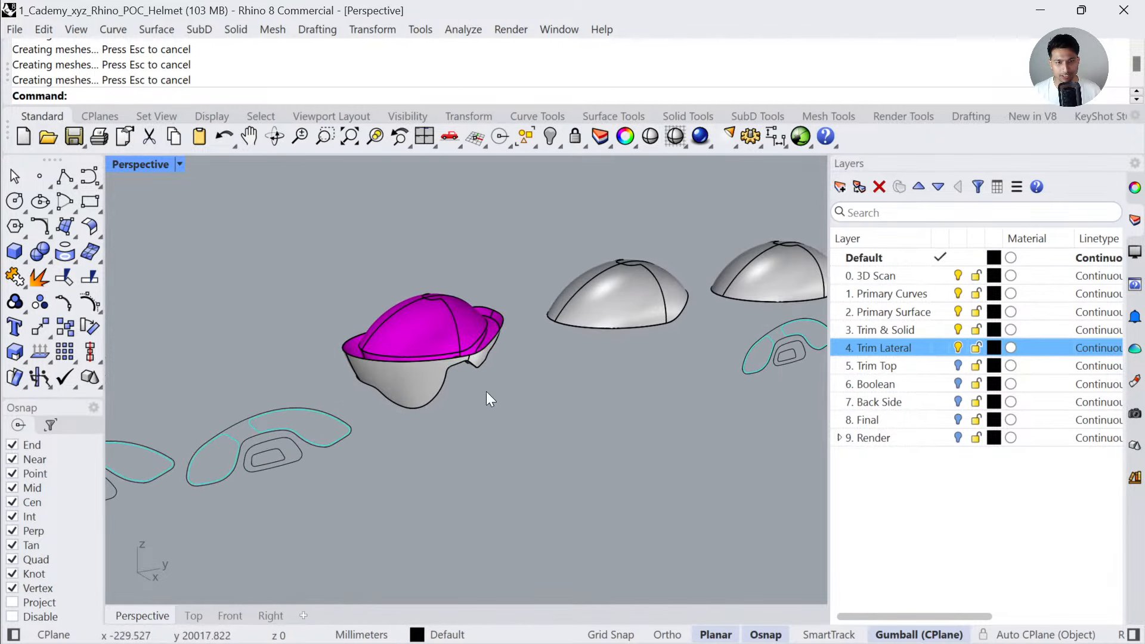
click(454, 366)
scroll(582, 392, down, 6)
shift+right_drag(116, 444, 546, 320)
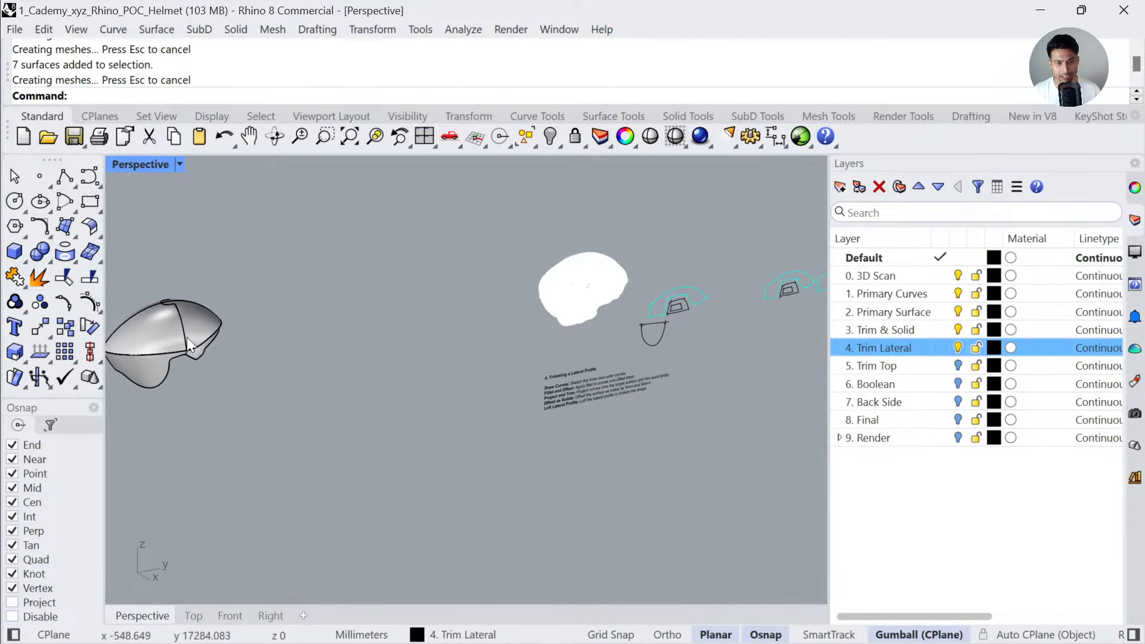
click(182, 335)
click(42, 280)
- Move the two exploded upper dome surfaces 400 mm along the Y axis
click(211, 317)
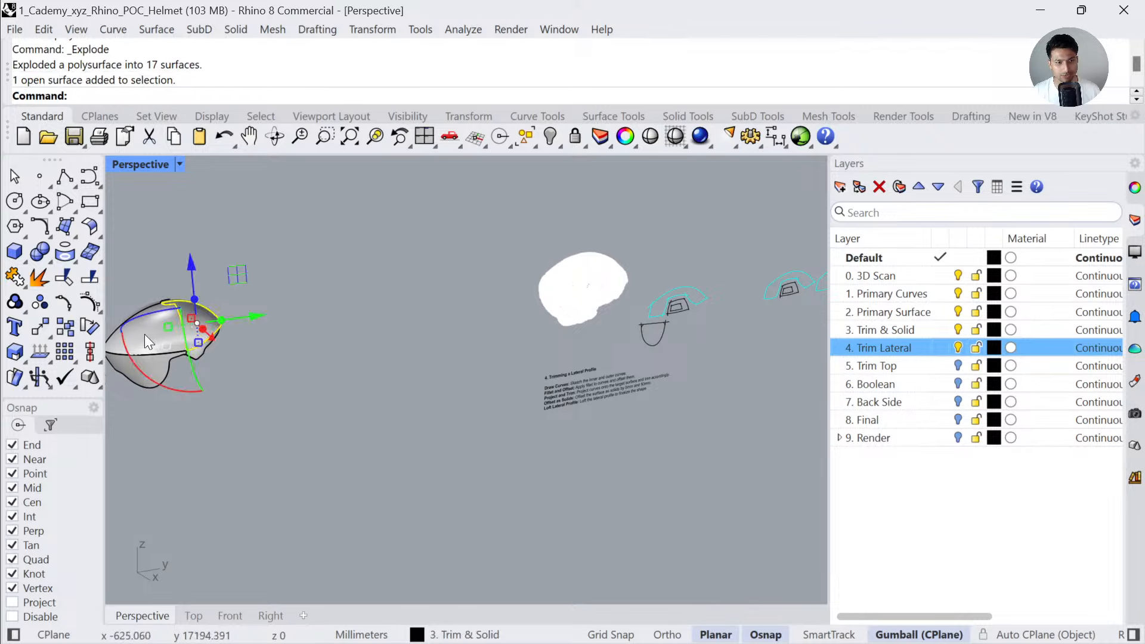
click(215, 317)
text(400)
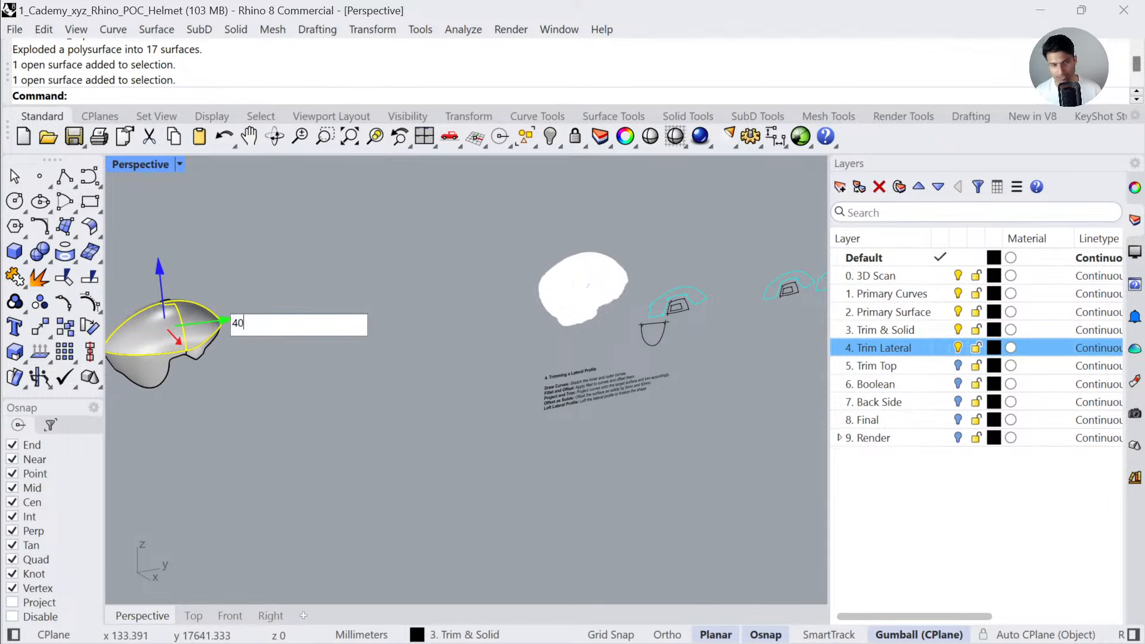
key(Return)
- Locate the dome shell stages beside the lateral profile curves and examine them up close
shift+right_drag(805, 383, 577, 457)
scroll(463, 380, up, 5)
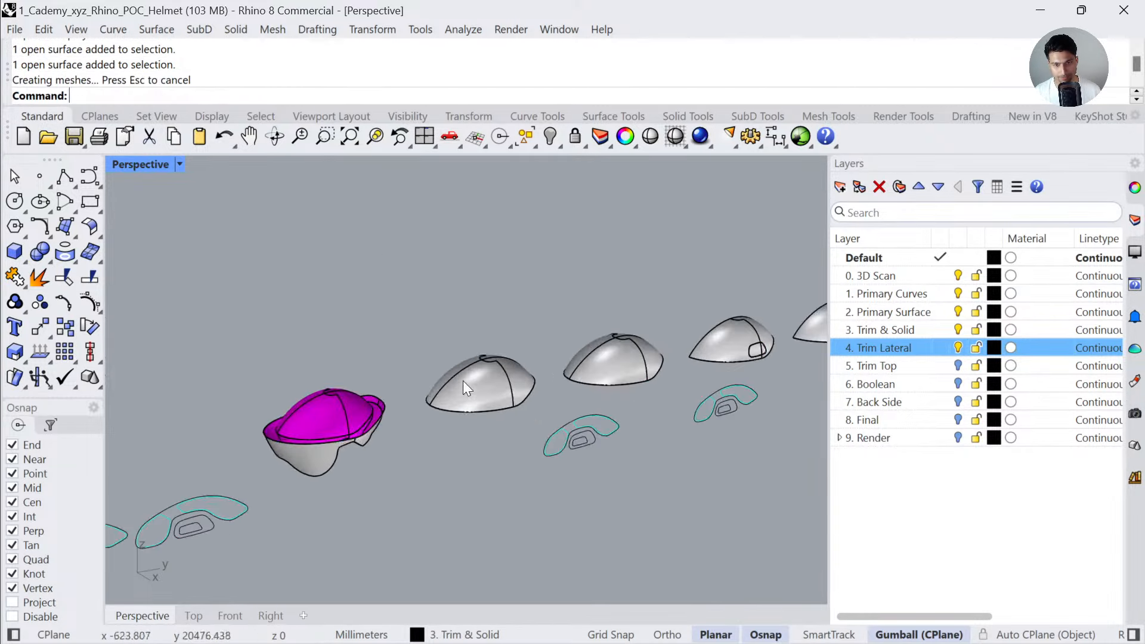
click(462, 380)
text(zs)
key(Return)
scroll(434, 416, down, 7)
click(430, 469)
mouse_move(429, 468)
right_down()
mouse_move(448, 360)
mouse_move(428, 473)
right_up()
shift+right_drag(606, 539, 530, 496)
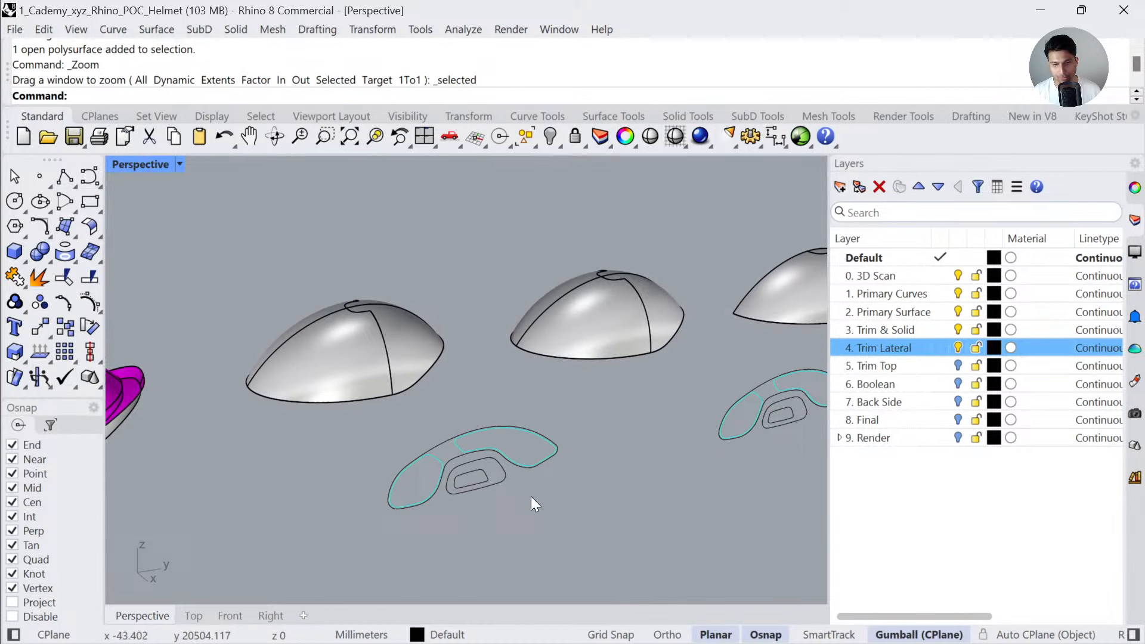
- Inspect the small opening curves and the outer and inner dome shells from the side and from below
click(506, 477)
click(361, 382)
click(718, 535)
shift+right_drag(753, 490, 623, 504)
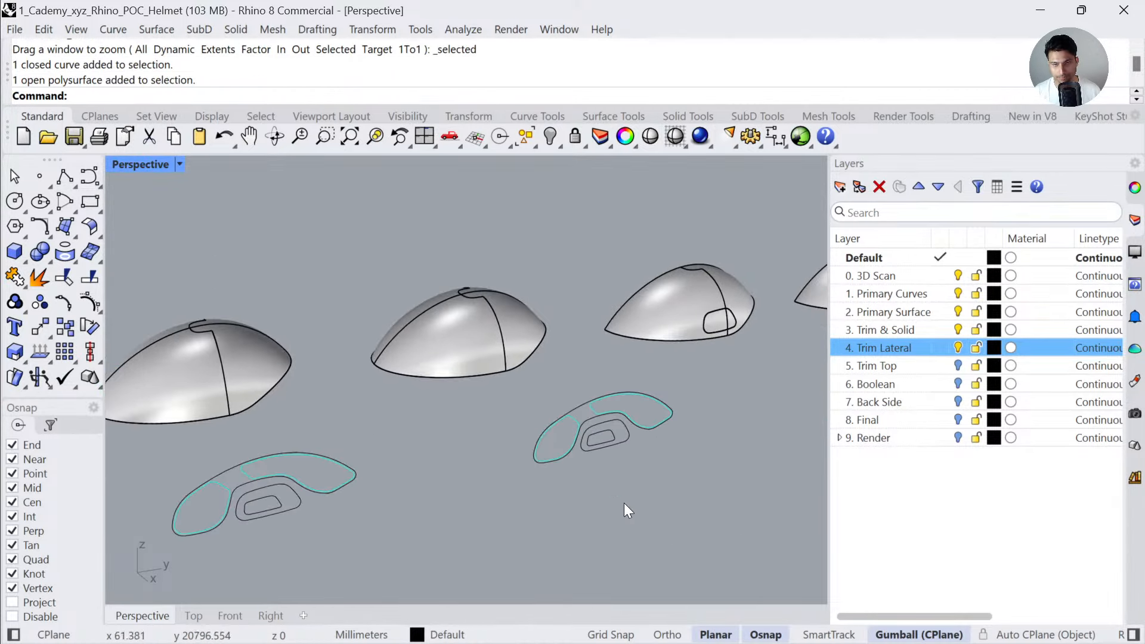
click(616, 433)
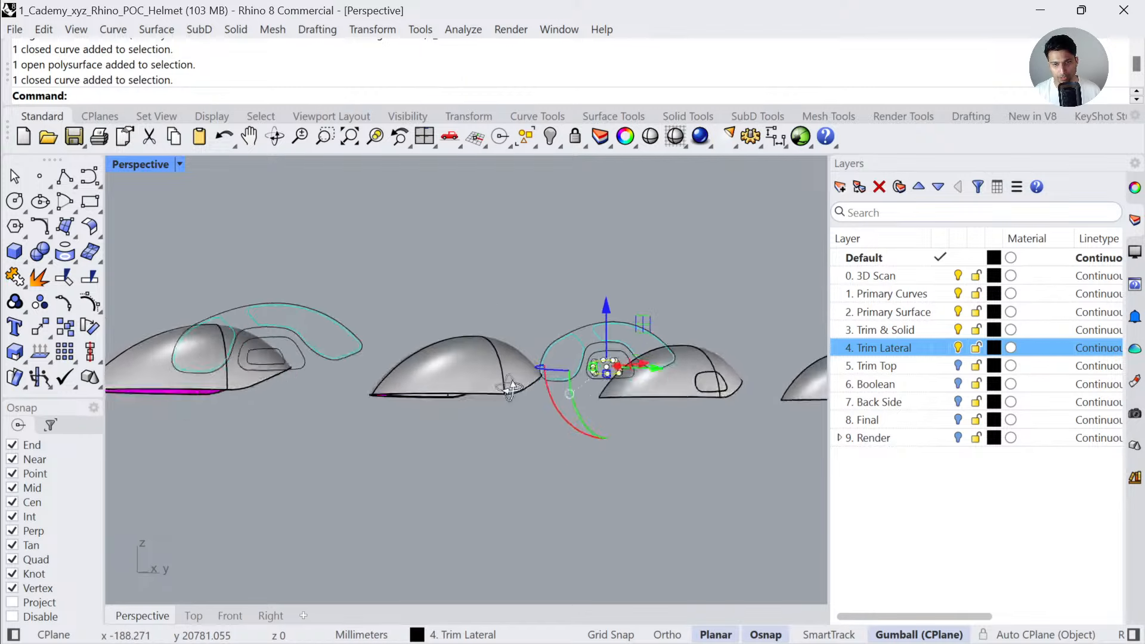
right_drag(475, 403, 500, 367)
click(458, 444)
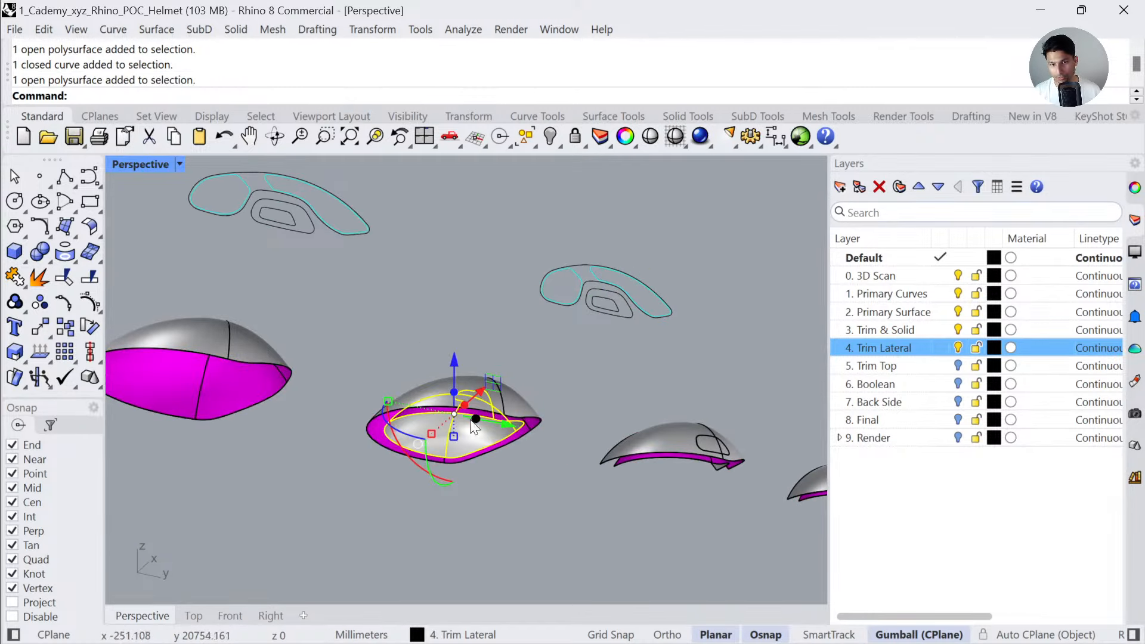
key(Escape)
- Project the larger of the two small opening curves onto the outer dome shell in the Right view
mouse_move(513, 426)
right_down()
mouse_move(509, 461)
mouse_move(512, 448)
right_up()
scroll(593, 409, up, 4)
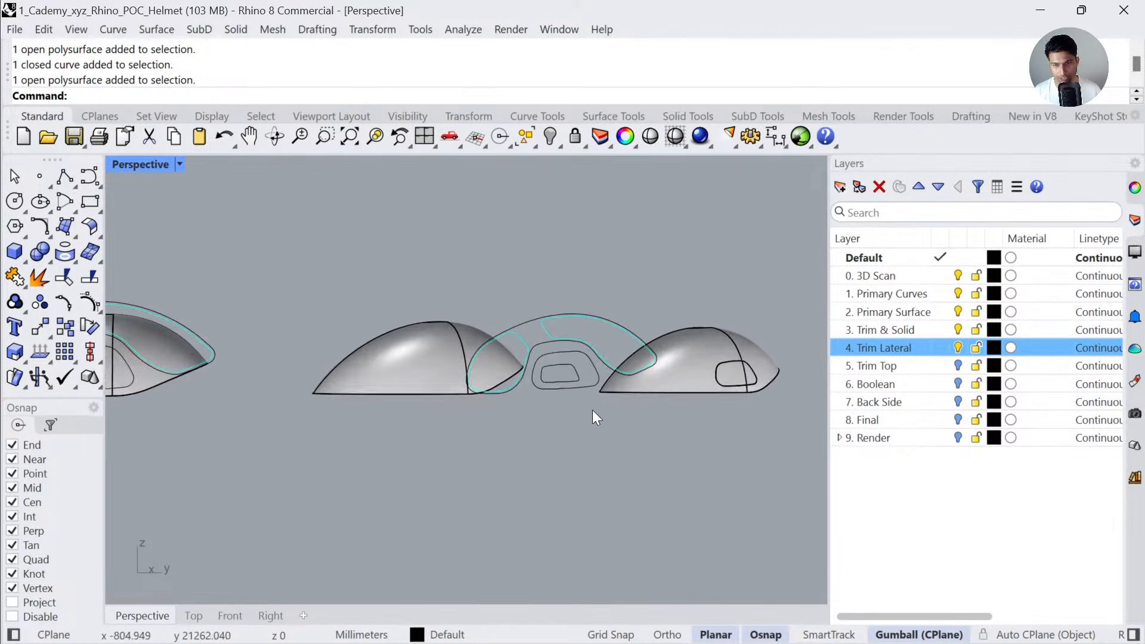
drag(591, 408, 558, 376)
click(269, 616)
key(ctrl+shift+e)
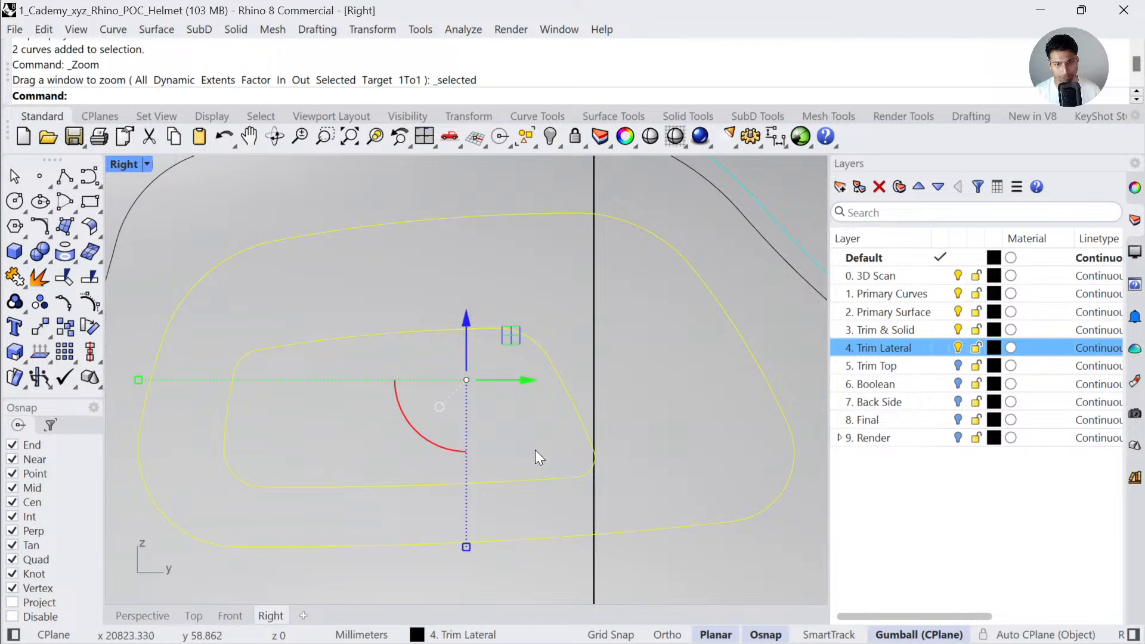
key(Escape)
text(P)
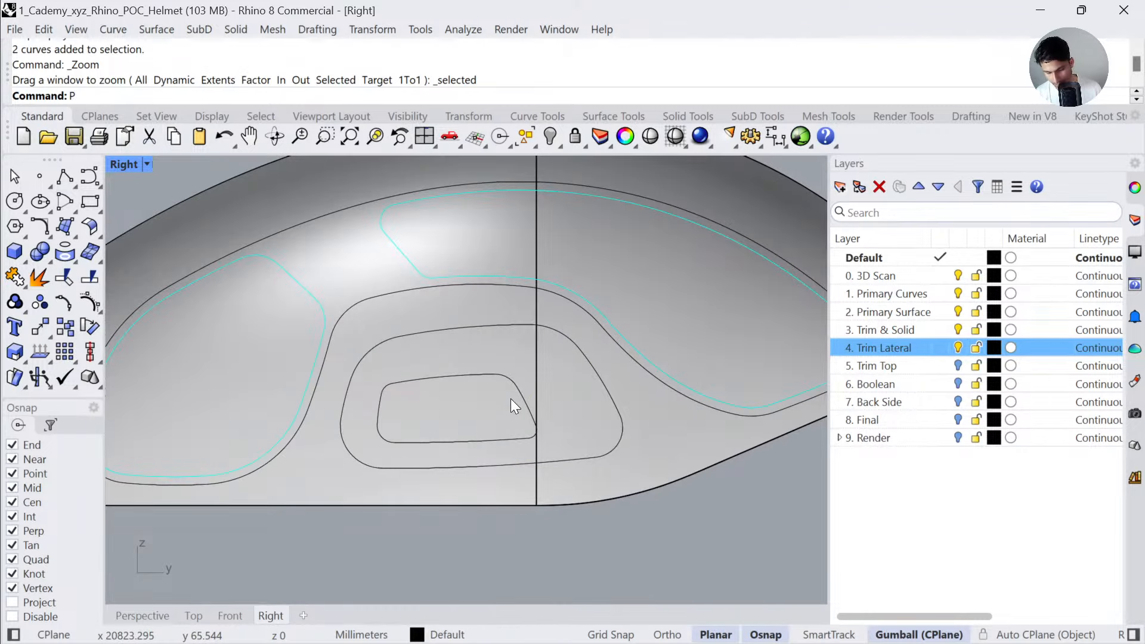
text(roject)
key(Return)
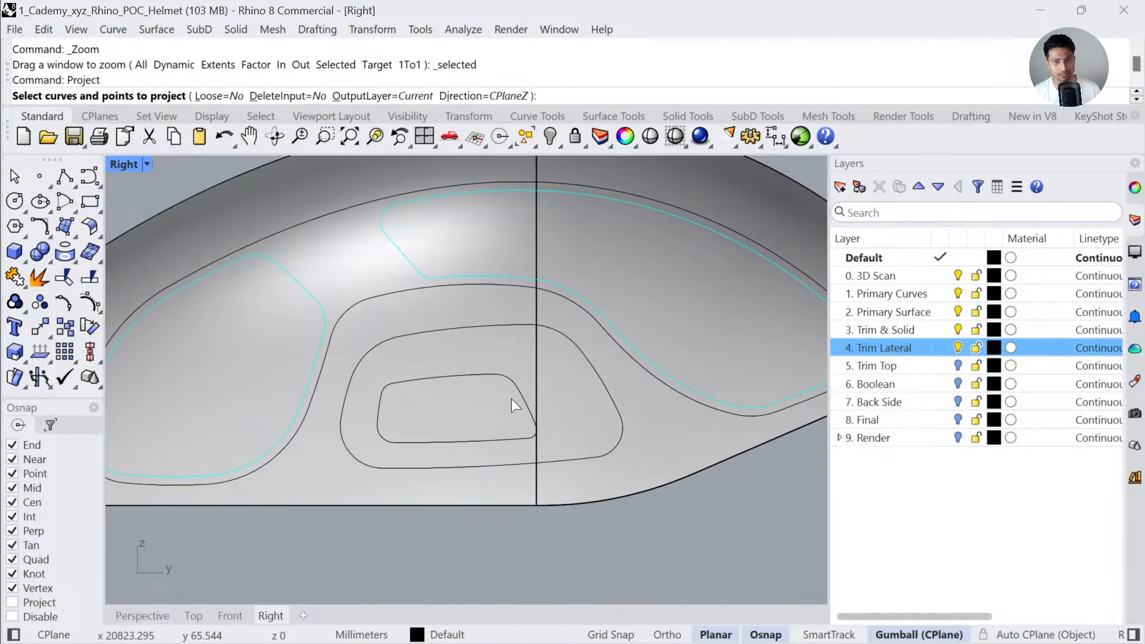
click(504, 322)
key(Return)
click(721, 188)
key(Return)
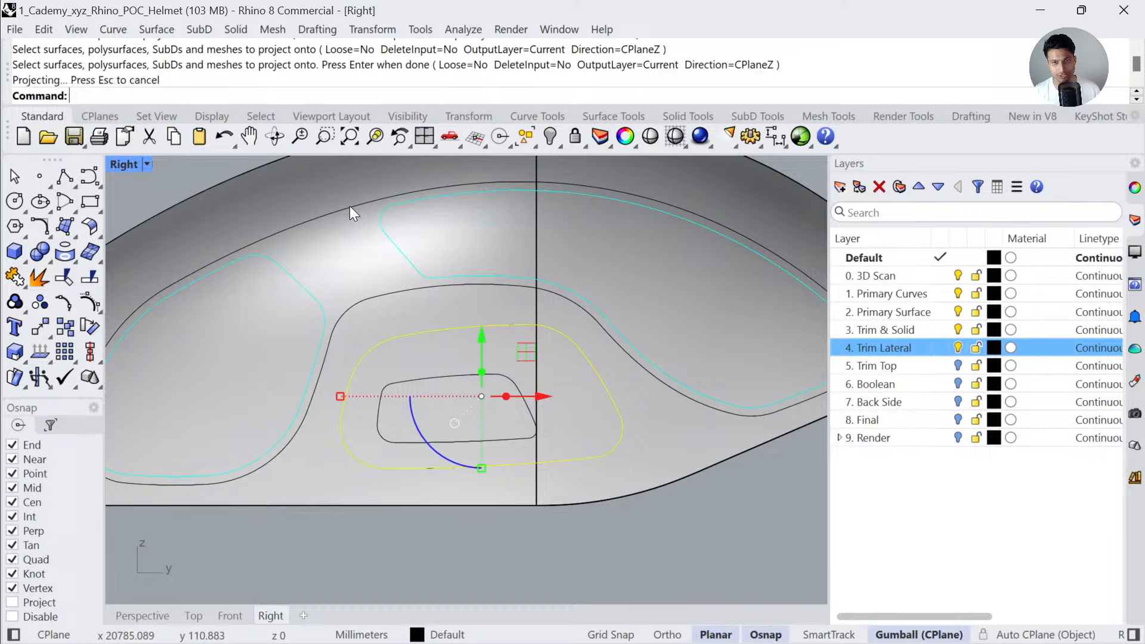
- Set the Right viewport to Ghosted display and pick out the inner shell inside the outer one
click(133, 164)
click(202, 115)
key(Escape)
click(475, 376)
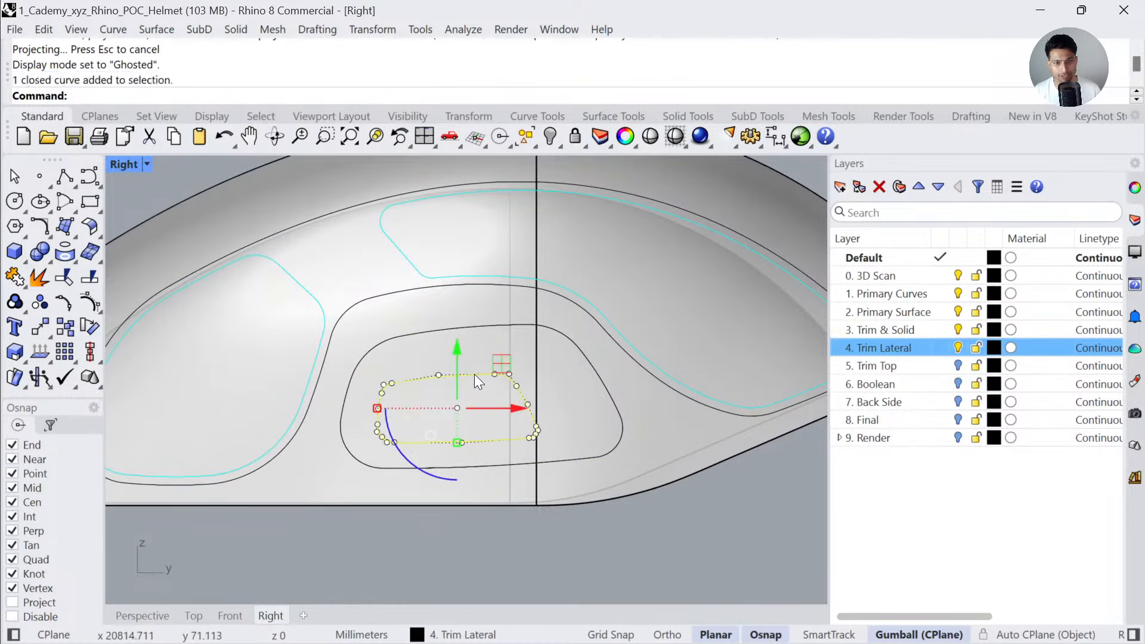
key(Escape)
click(305, 232)
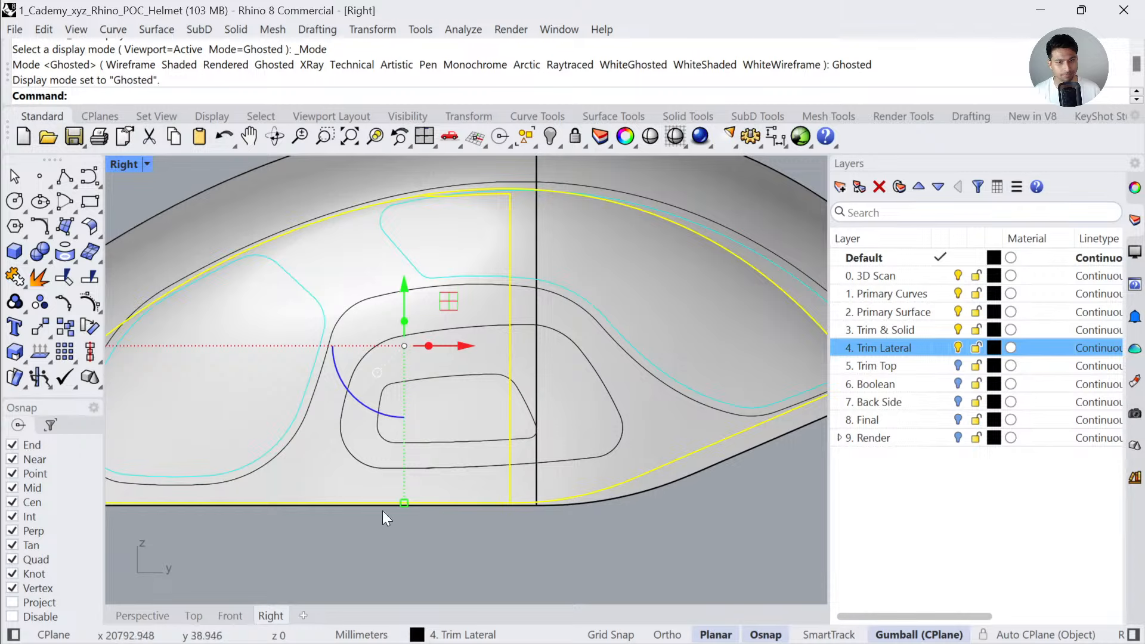
- Project the smaller opening curve onto the inner dome shell only, along the Right view's CPlane Z direction
click(426, 376)
text(P)
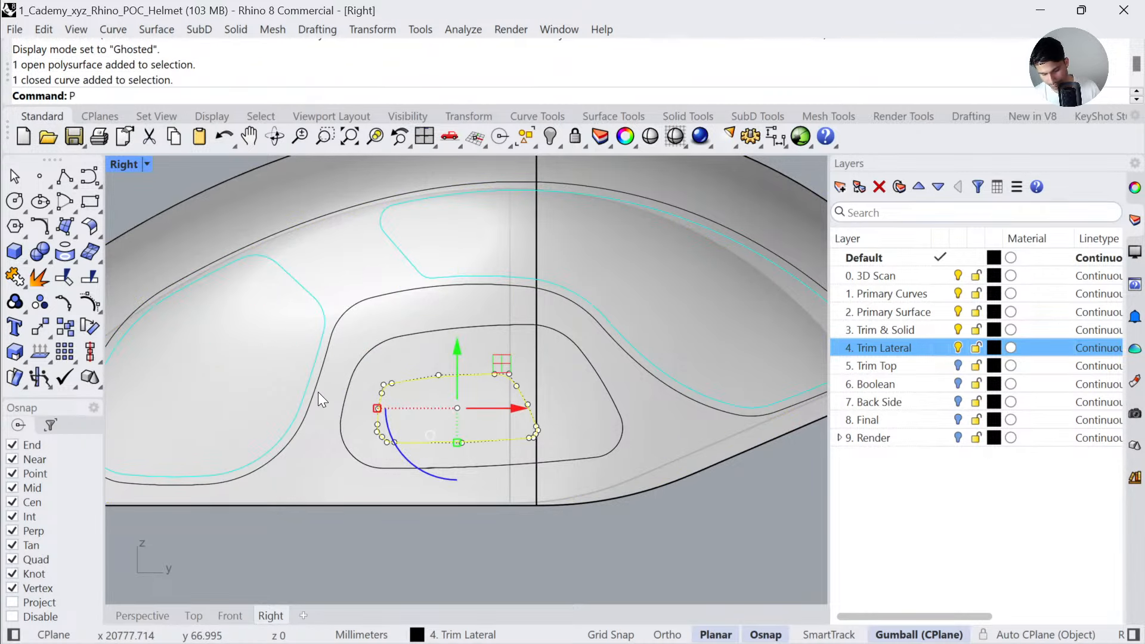
text(roject)
key(Return)
click(329, 379)
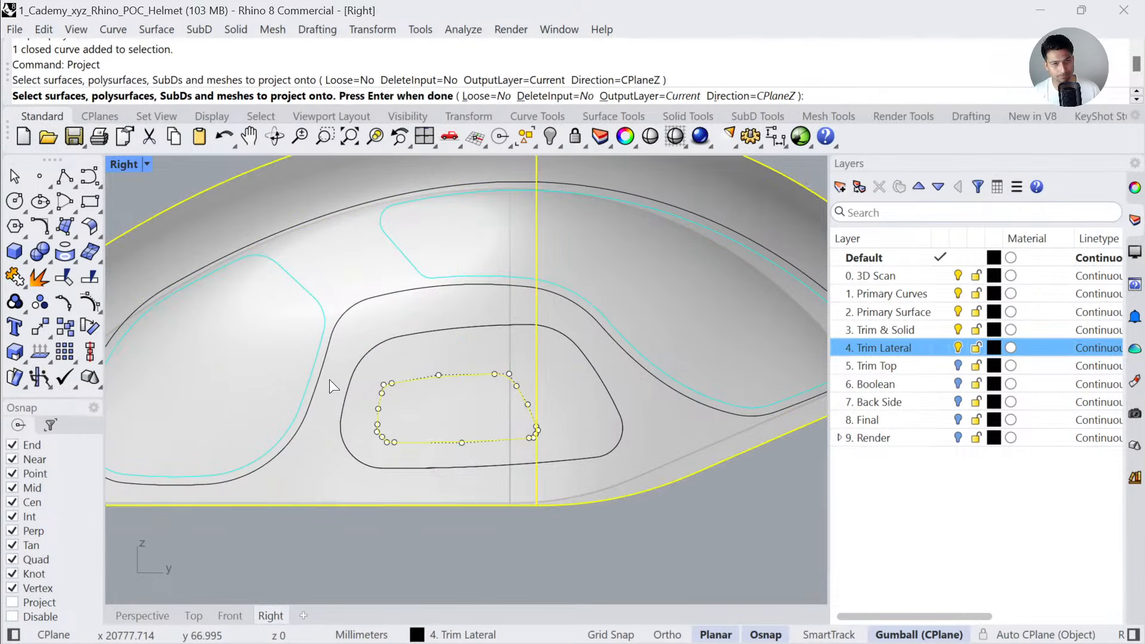
click(284, 227)
click(261, 173)
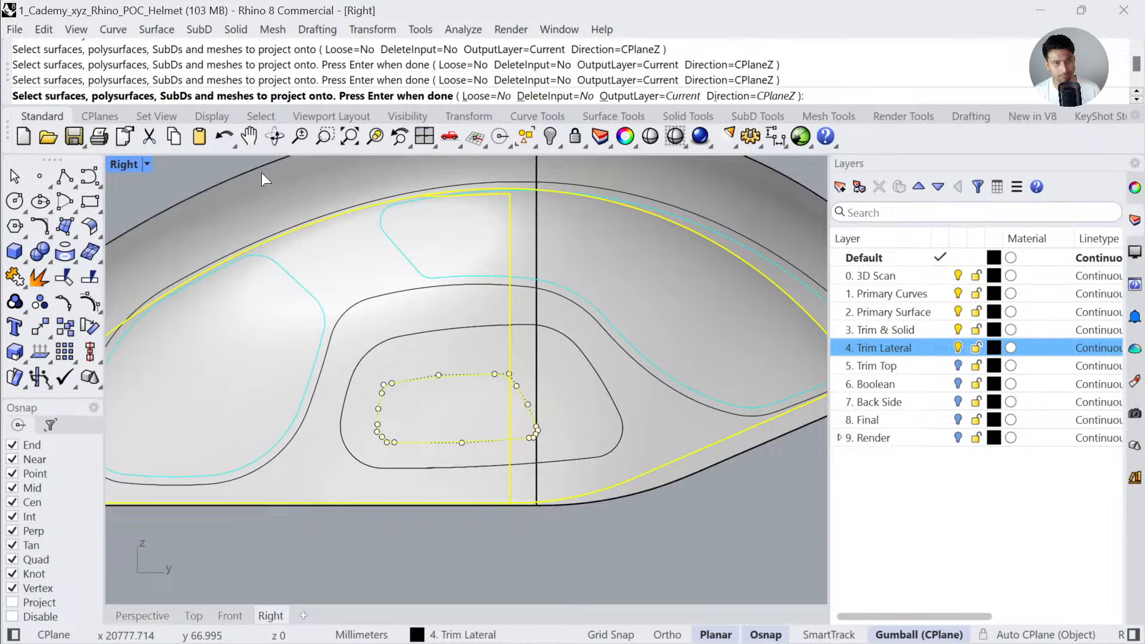
key(Return)
- Inspect the projected opening curves on the outer and inner shells from below in the Perspective view
click(129, 617)
text(zs)
key(Return)
scroll(412, 364, down, 8)
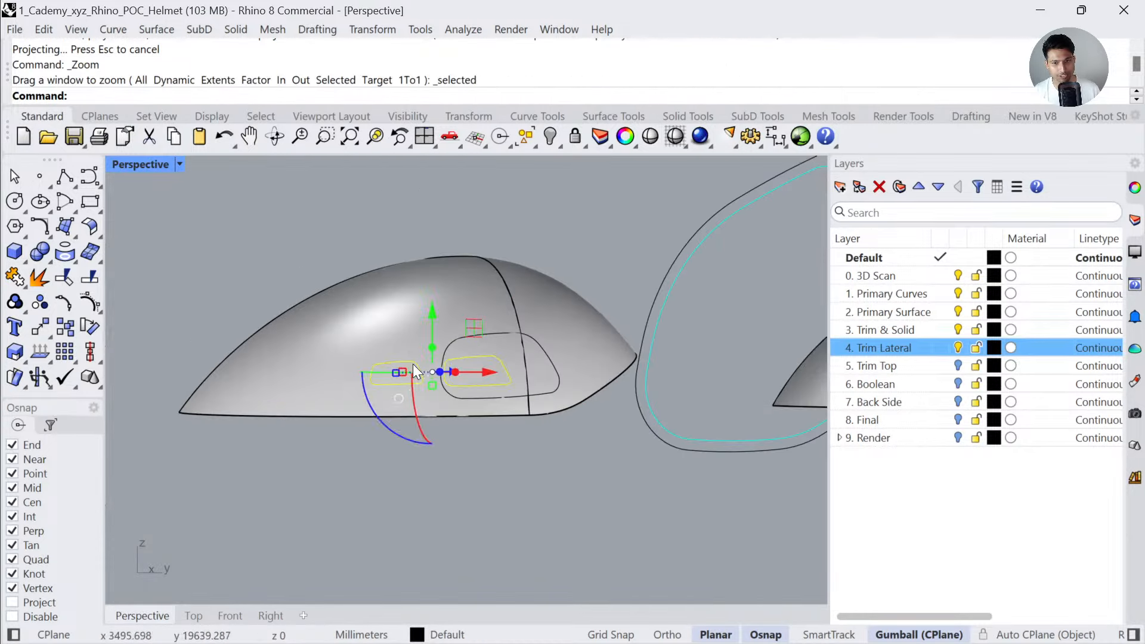
right_drag(412, 363, 486, 302)
scroll(484, 301, up, 4)
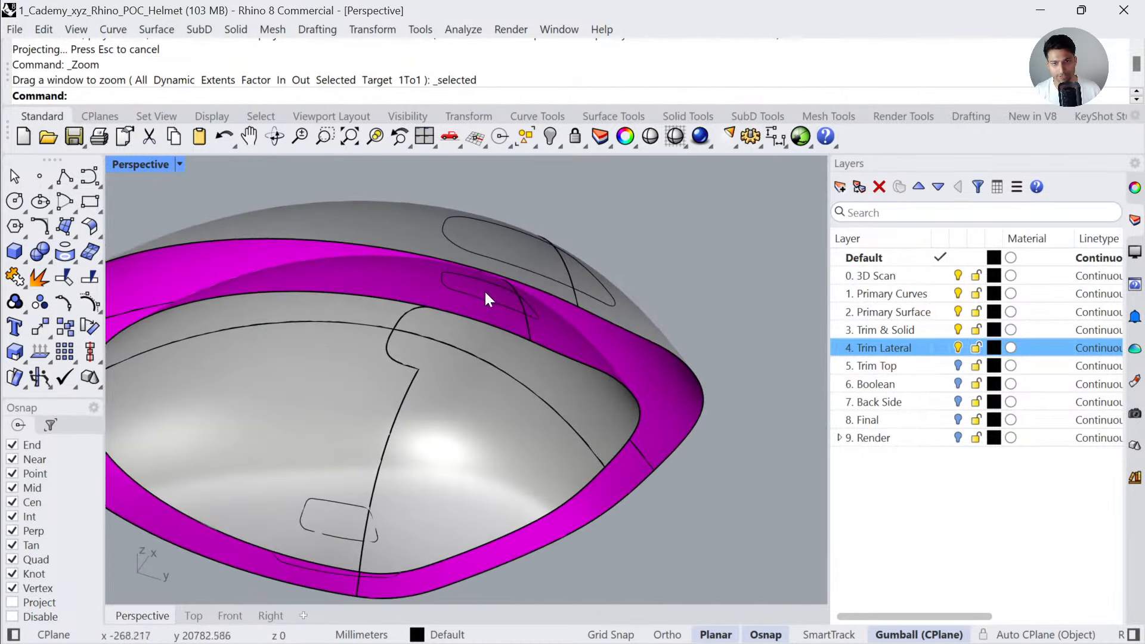
click(484, 289)
shift+click(452, 242)
click(508, 184)
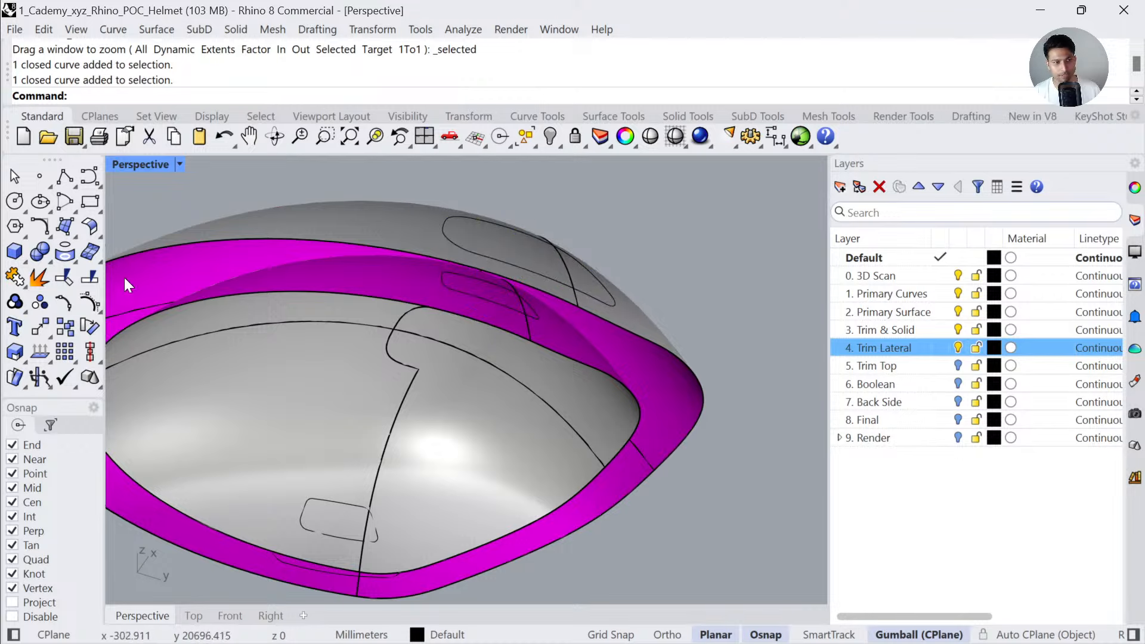
- Split the outer dome shell with the larger projected opening curve on its side
click(92, 277)
click(398, 232)
key(Return)
click(453, 243)
key(Return)
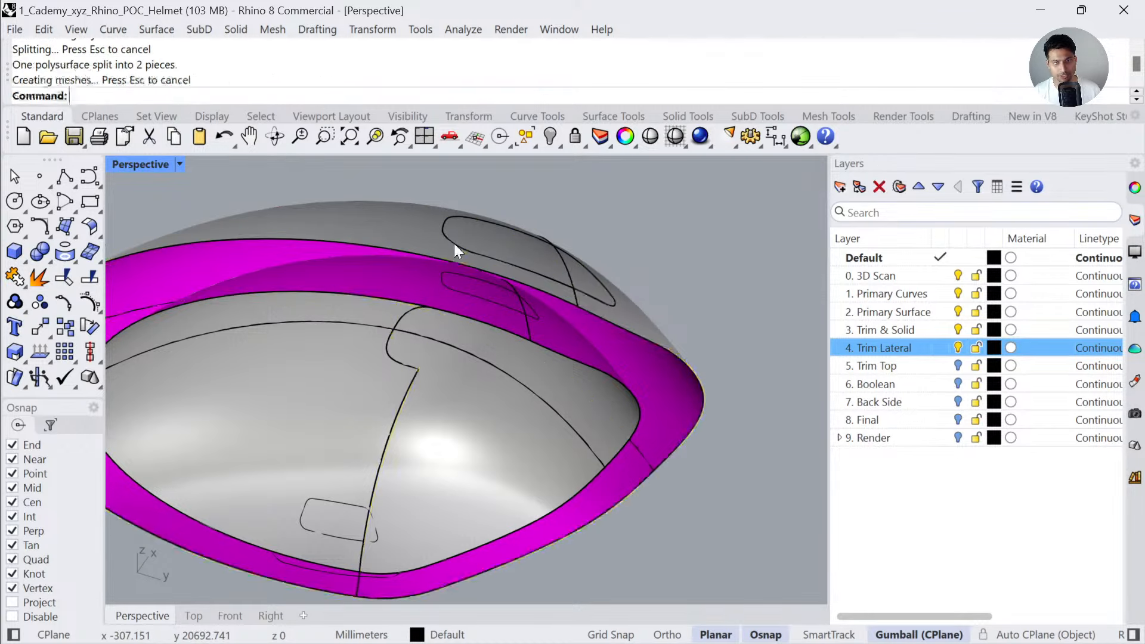
- Split the inner dome shell with the smaller projected curve and delete the cut-out patches of both shells
click(406, 273)
key(Return)
click(447, 285)
key(Return)
click(527, 256)
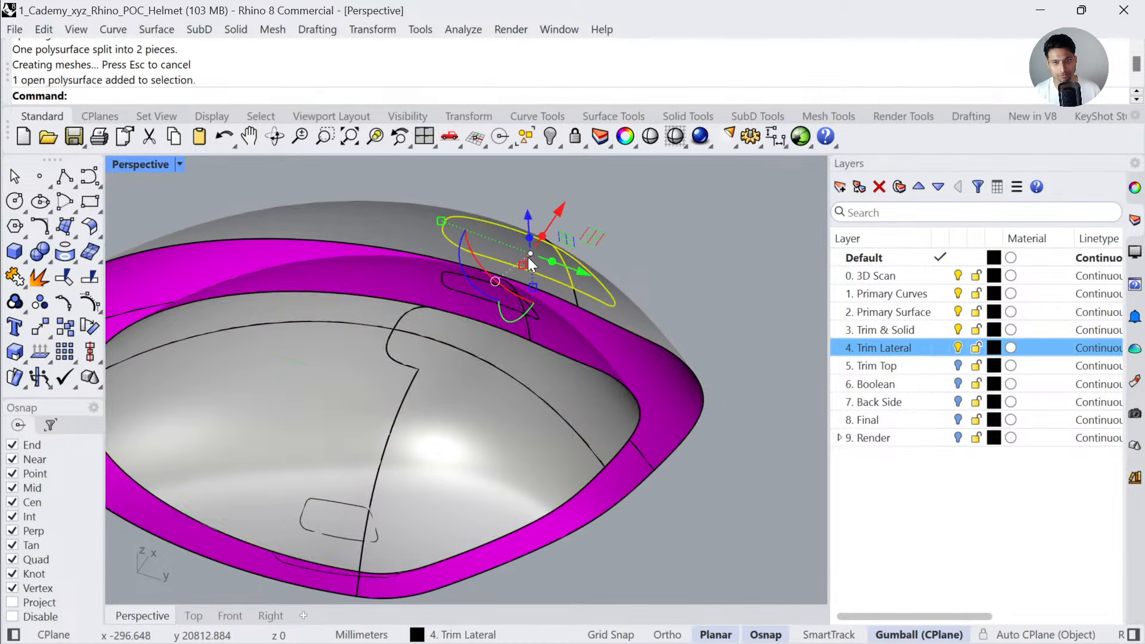
key(Delete)
- Loft between the outer and inner opening edges and join the loft with both dome shells
right_drag(527, 256, 531, 449)
text(Loft)
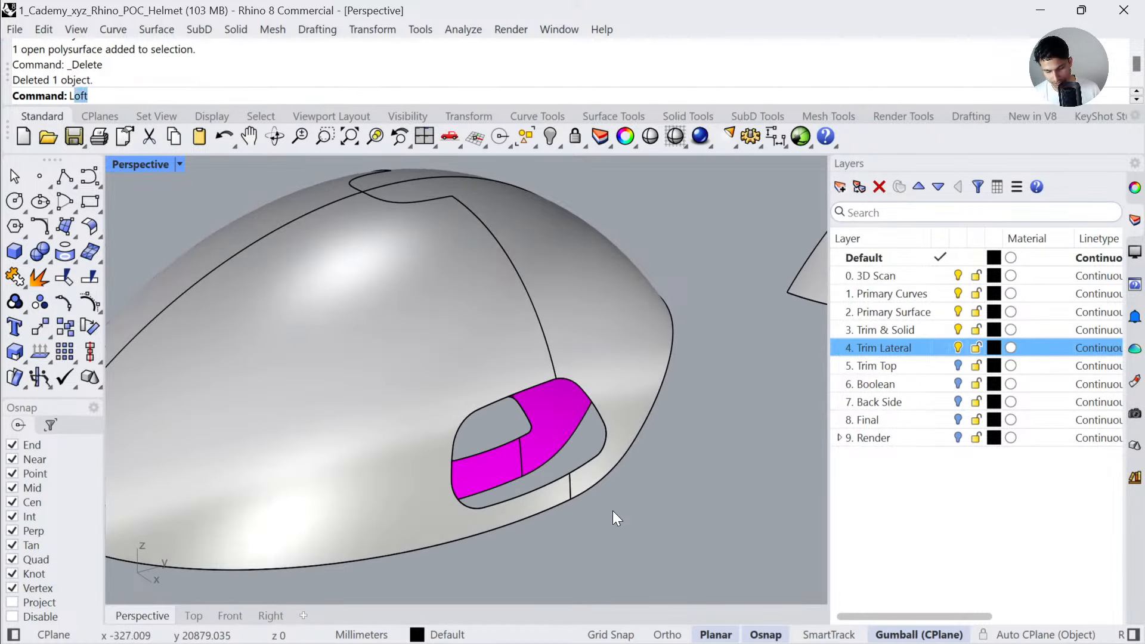
key(Return)
click(578, 468)
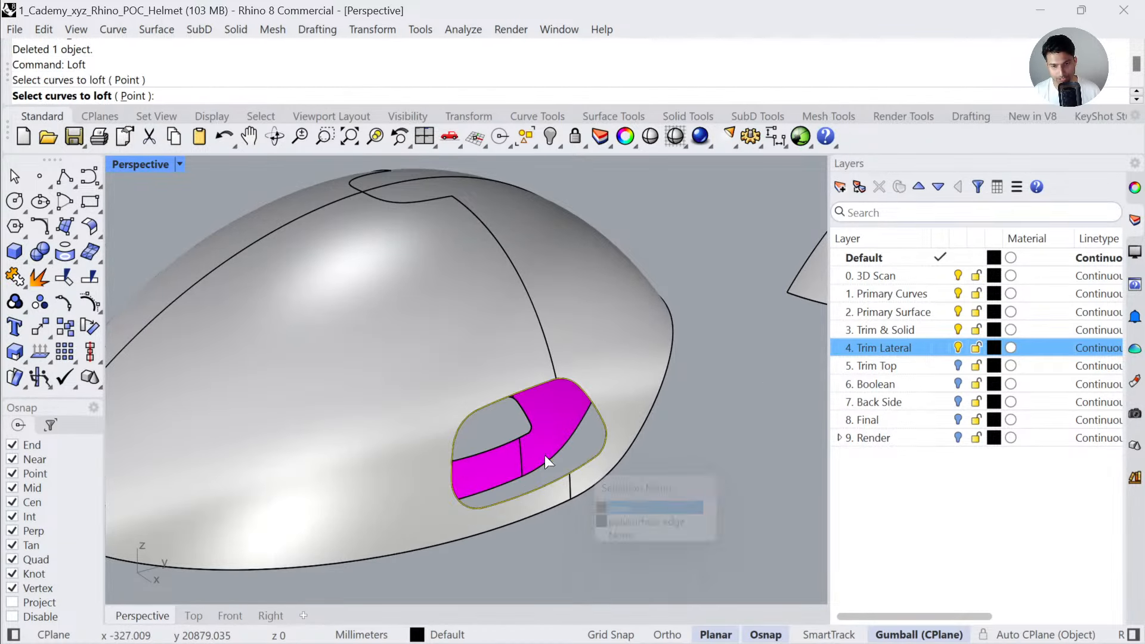
click(510, 439)
key(Return)
key(Return)
key(Return)
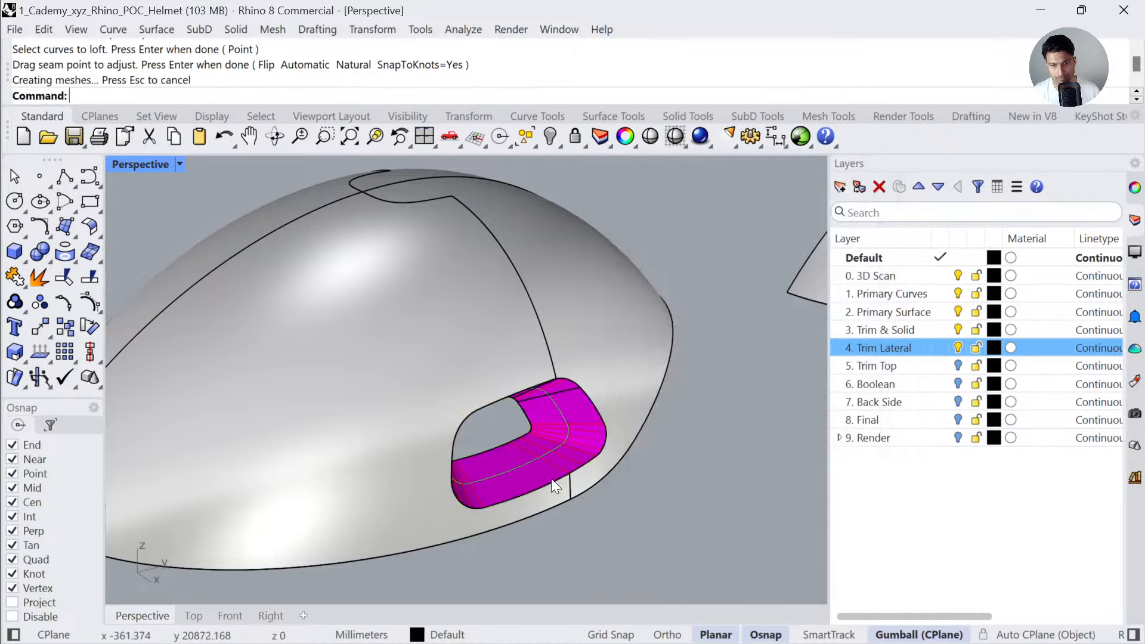
key(ctrl+a)
key(ctrl+j)
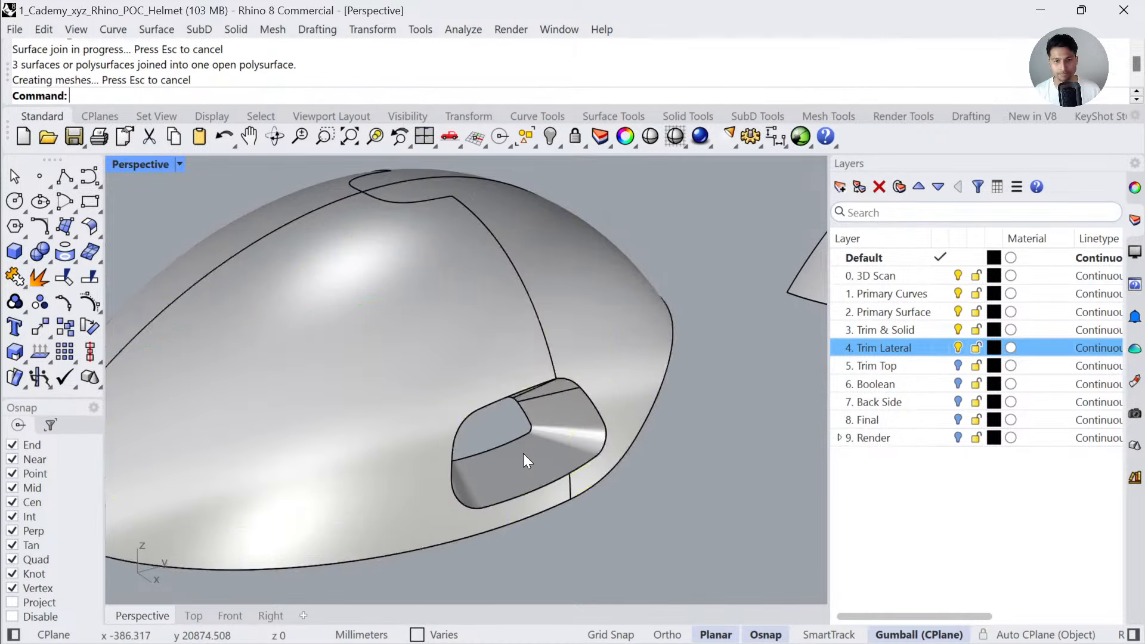
- Examine the following stages with the separate opening wall piece and the shell carrying the lateral profile curves
scroll(522, 456, down, 5)
shift+right_drag(753, 369, 621, 398)
shift+right_drag(767, 388, 541, 434)
drag(610, 407, 504, 382)
text(zs)
key(Return)
scroll(524, 441, down, 5)
key(Escape)
scroll(517, 444, up, 4)
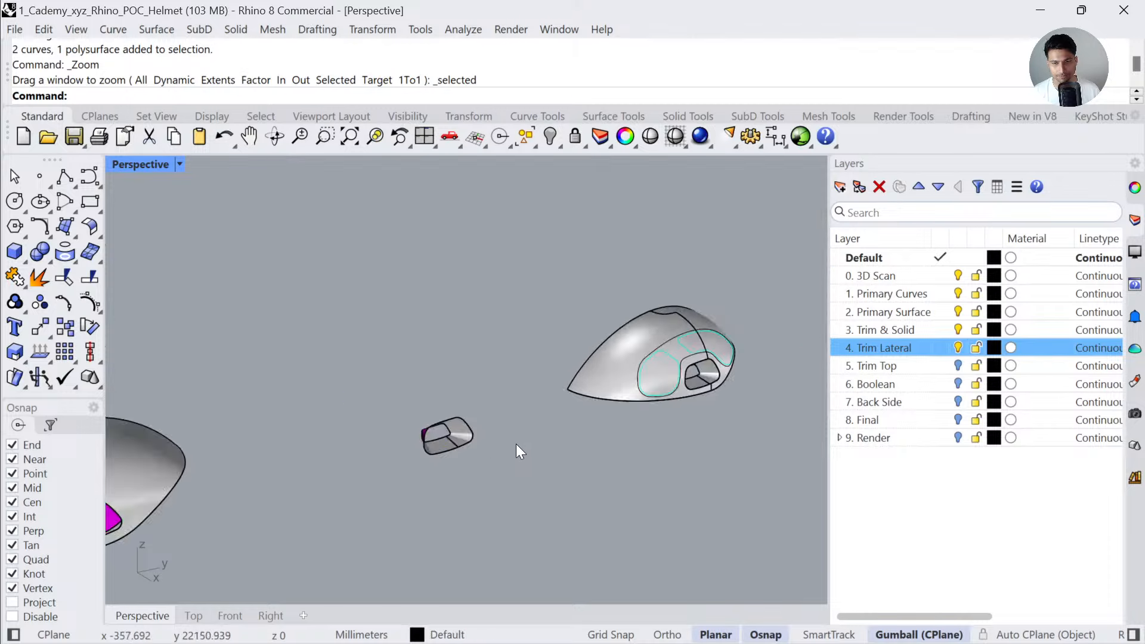
mouse_move(535, 412)
right_down()
mouse_move(525, 418)
mouse_move(521, 404)
right_up()
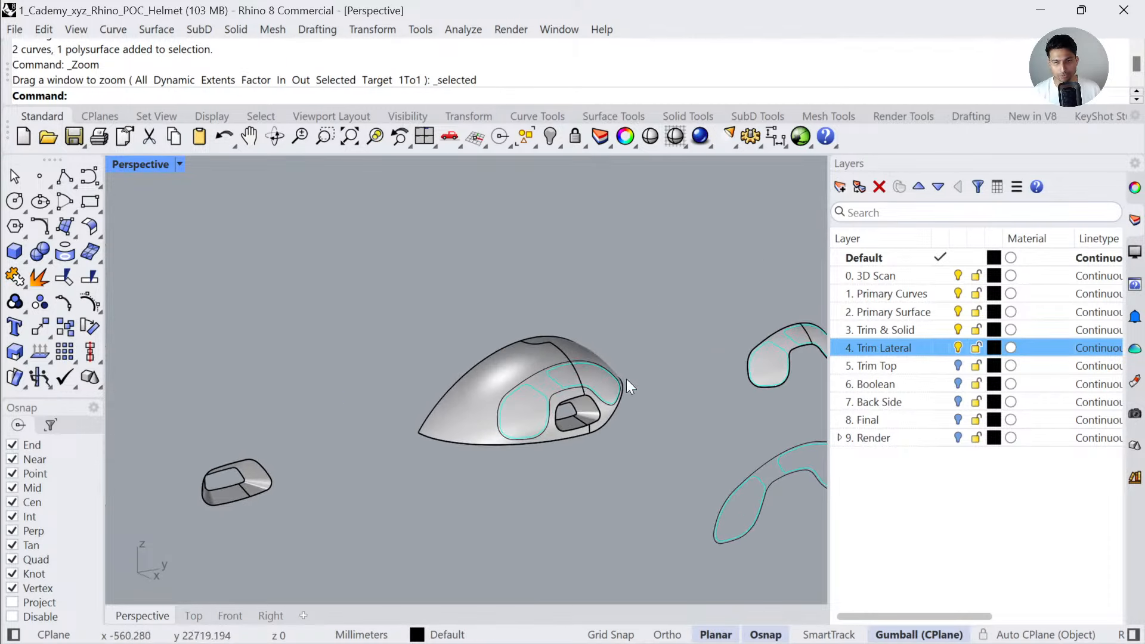
- Split the helmet shell with the outer lateral profile curve and move the cut-out patch away from the side of the dome
scroll(524, 406, up, 4)
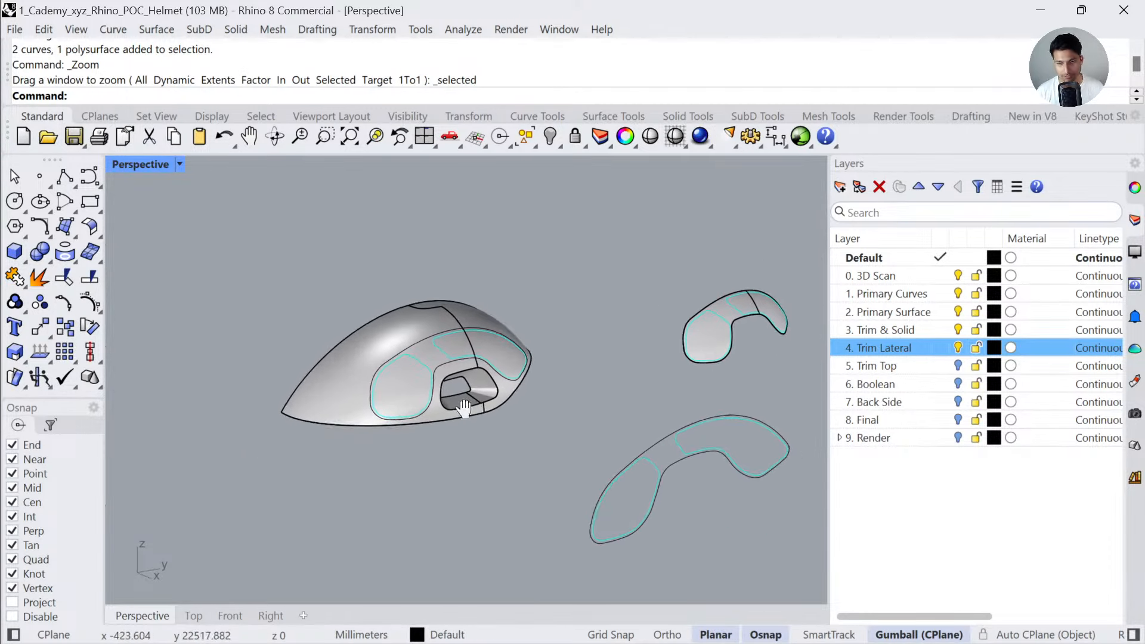
click(666, 438)
key(Escape)
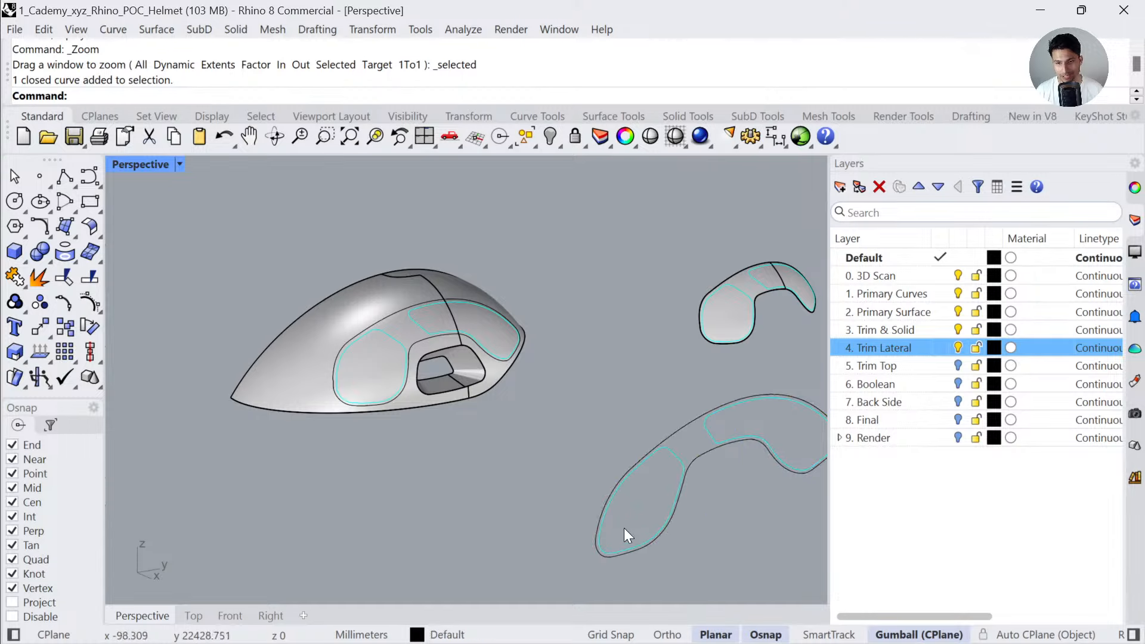
scroll(405, 357, up, 2)
click(89, 277)
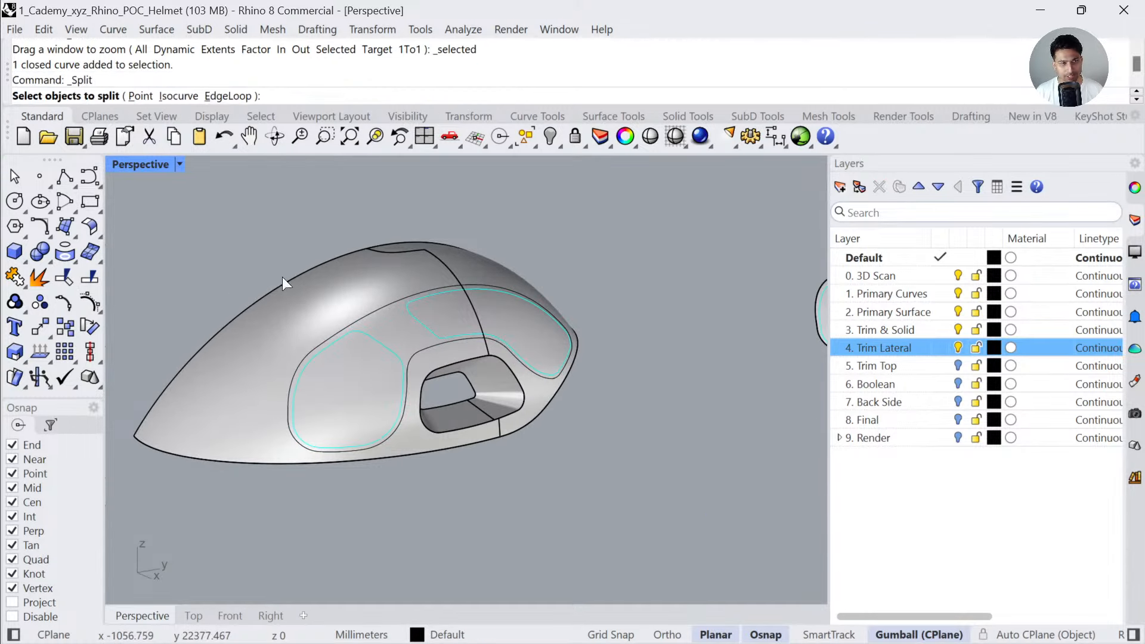
click(307, 286)
key(Return)
click(373, 316)
key(Return)
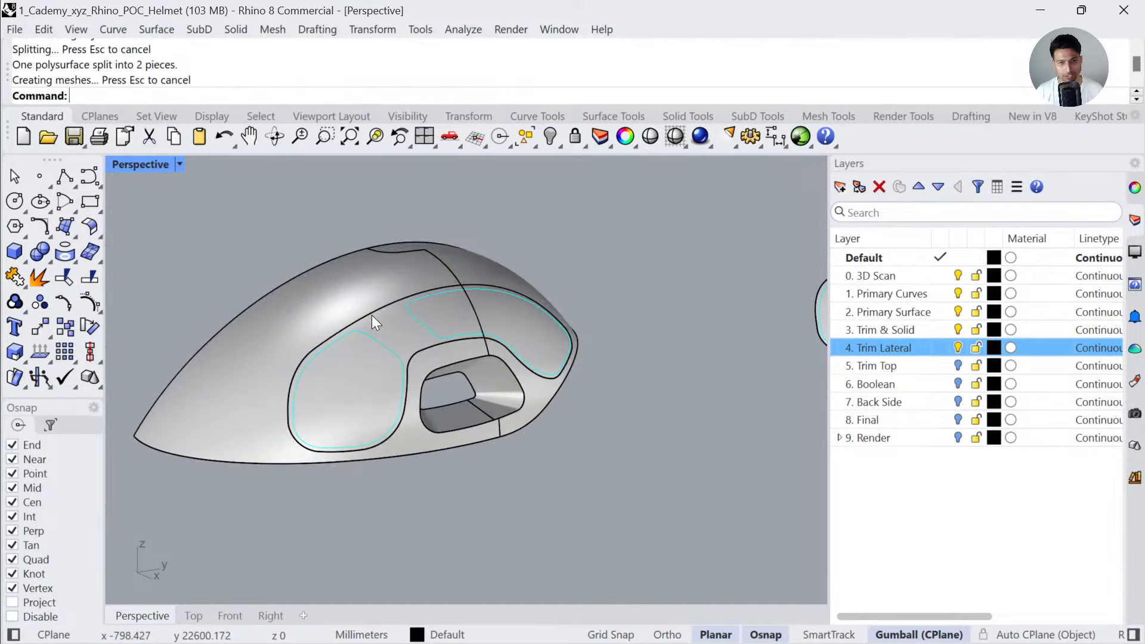
drag(396, 329, 568, 387)
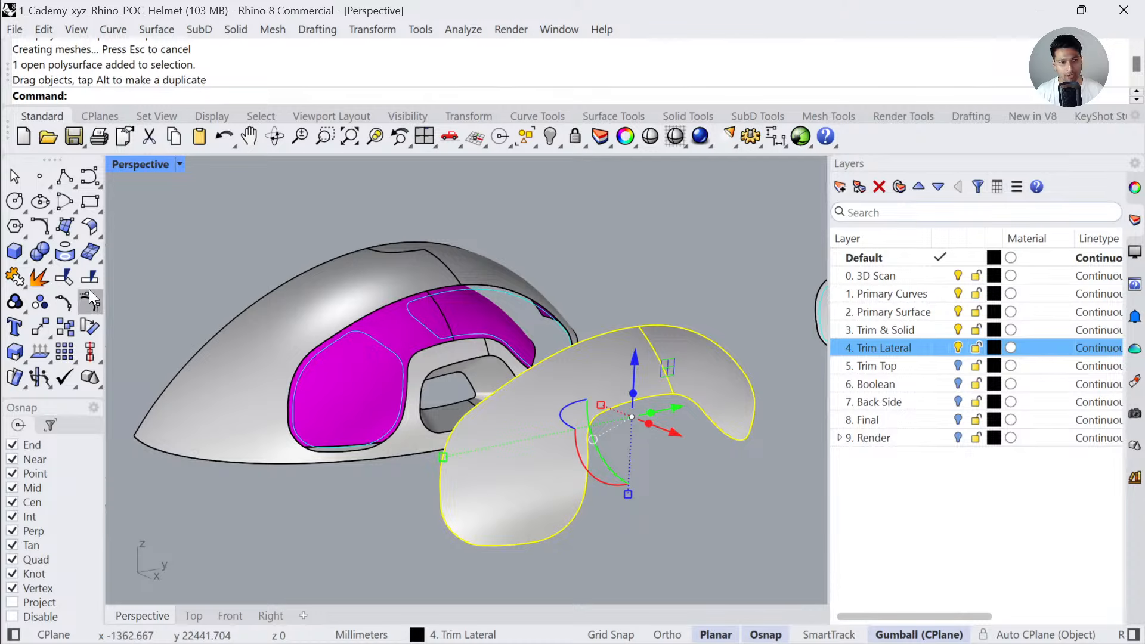
- Try to offset the separated lateral patch as a solid by 5 mm with its offset direction flipped
click(70, 231)
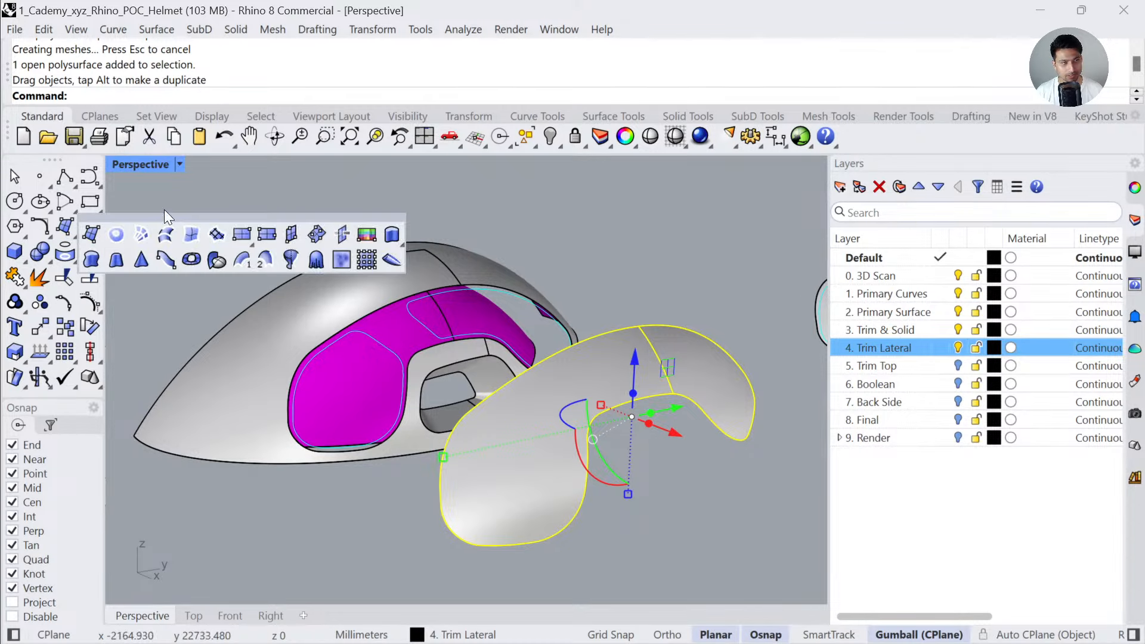
click(163, 209)
click(98, 233)
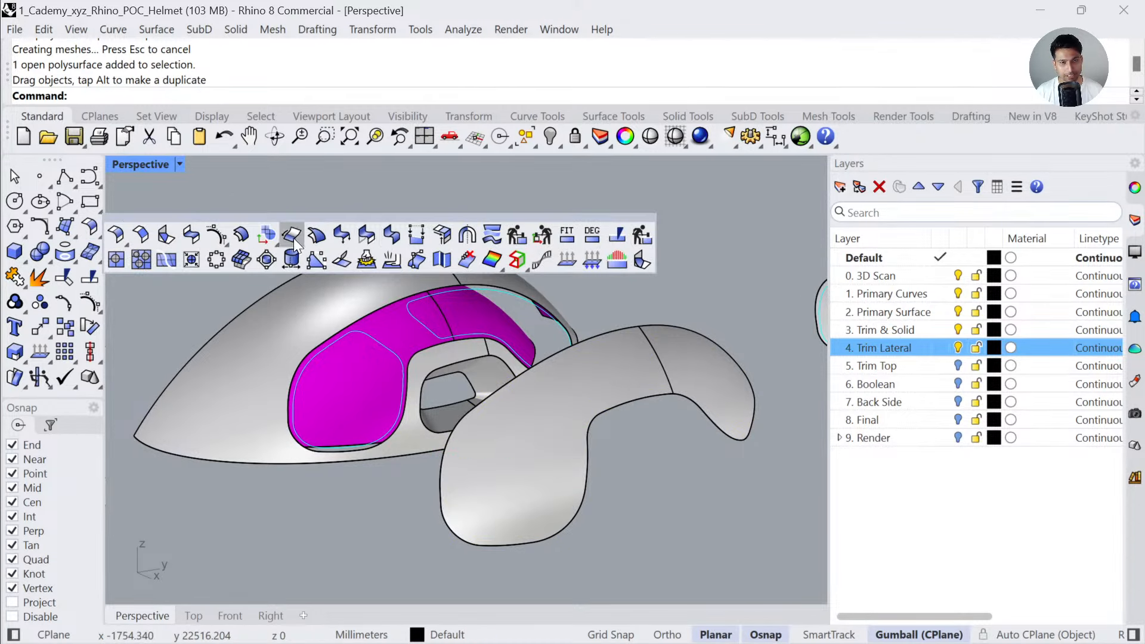
click(241, 235)
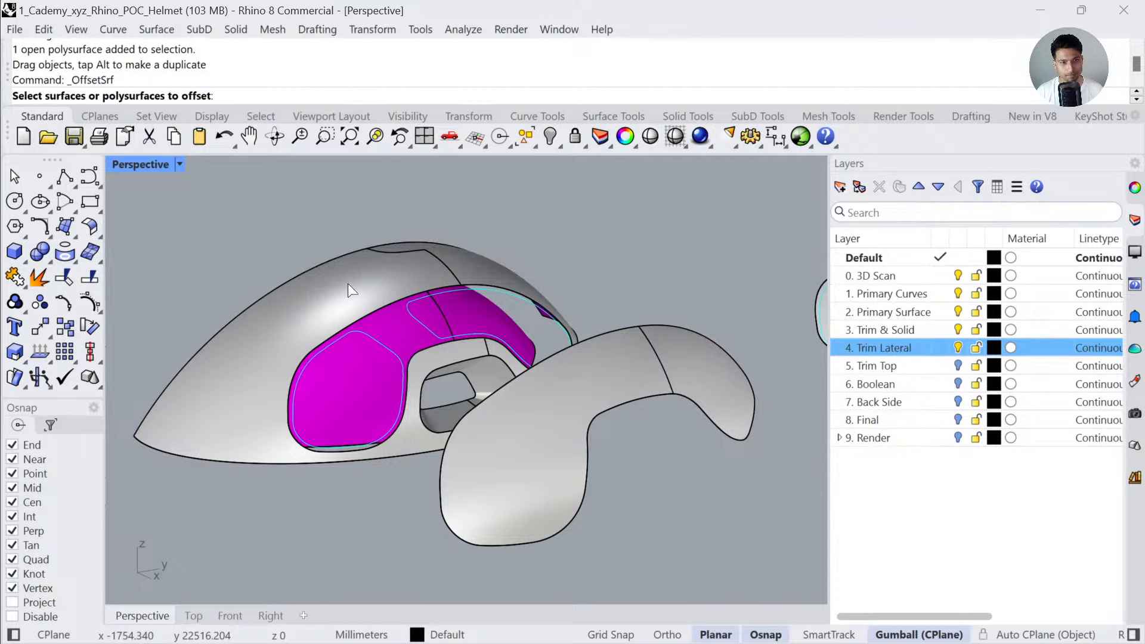
click(643, 385)
right_click(675, 255)
click(731, 95)
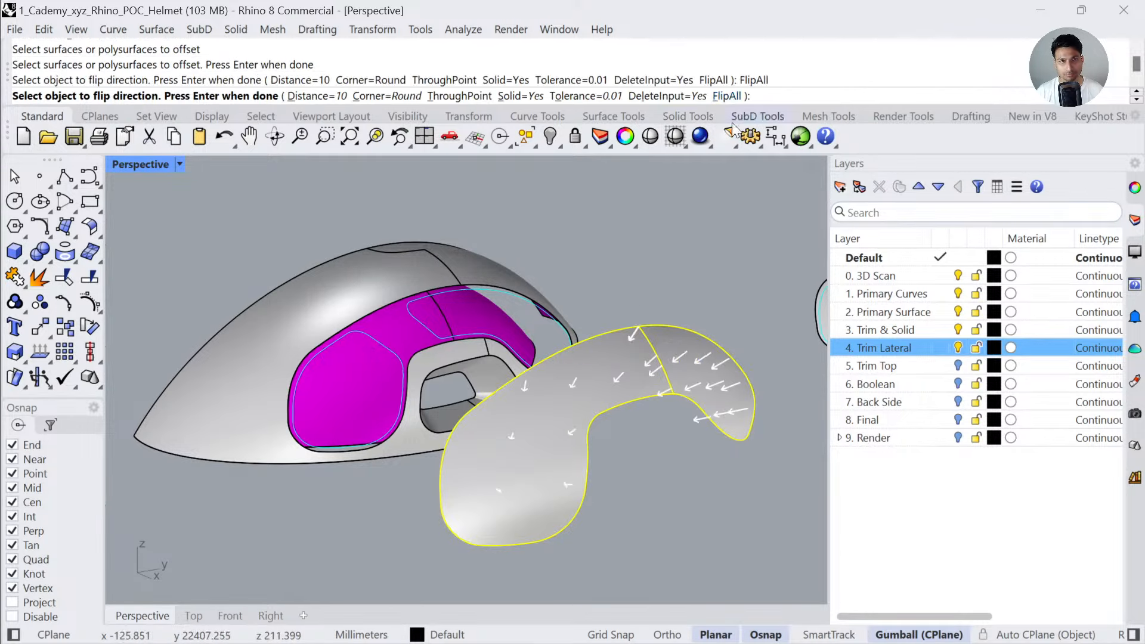
text(5)
key(Return)
key(Return)
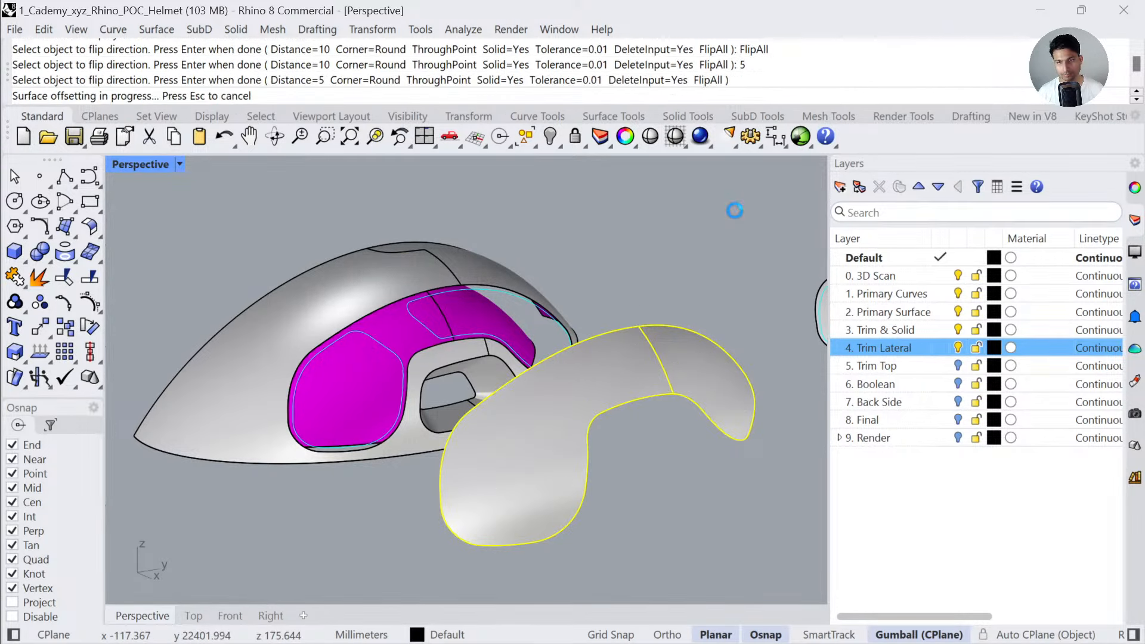
- Inspect the thickened lateral patch from another angle and undo its surface offset
right_drag(614, 459, 527, 423)
click(585, 431)
key(F4)
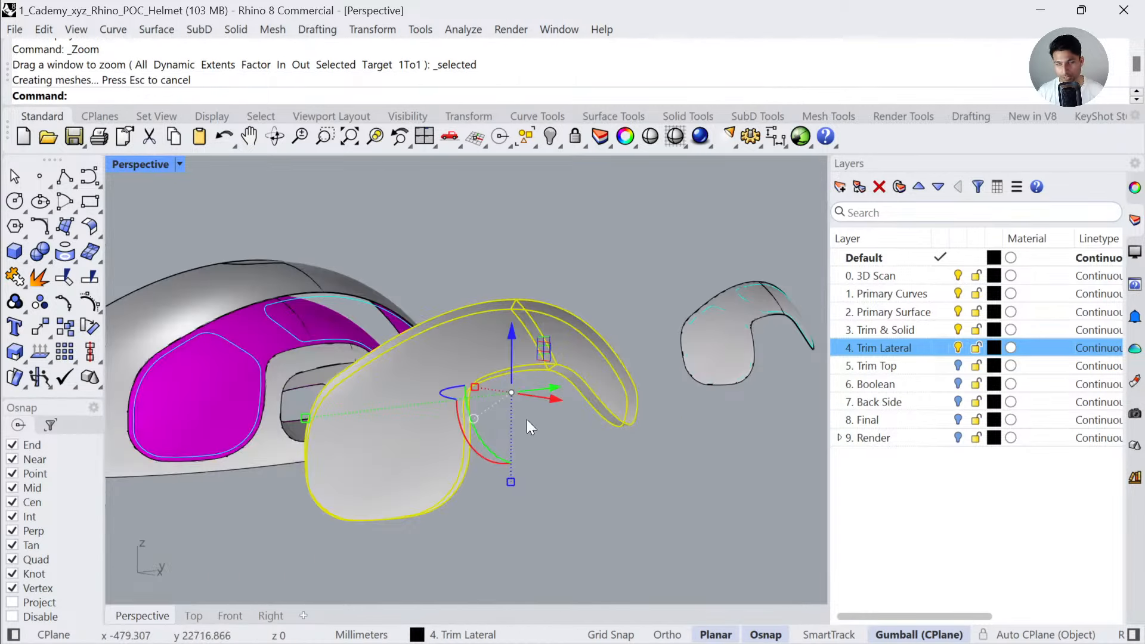
key(ctrl+z)
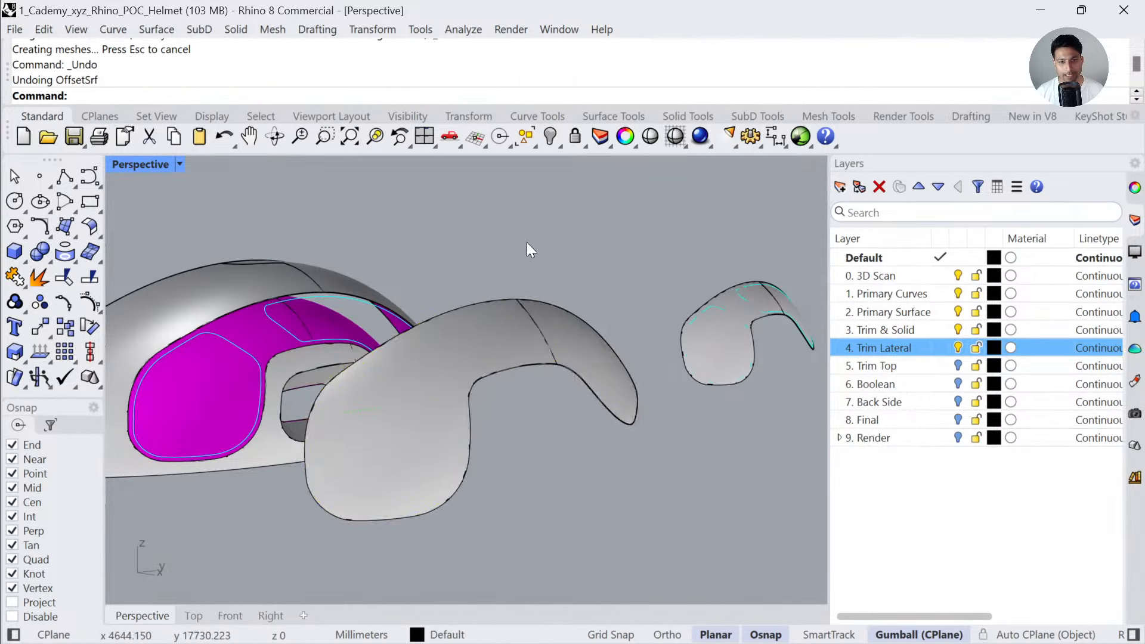